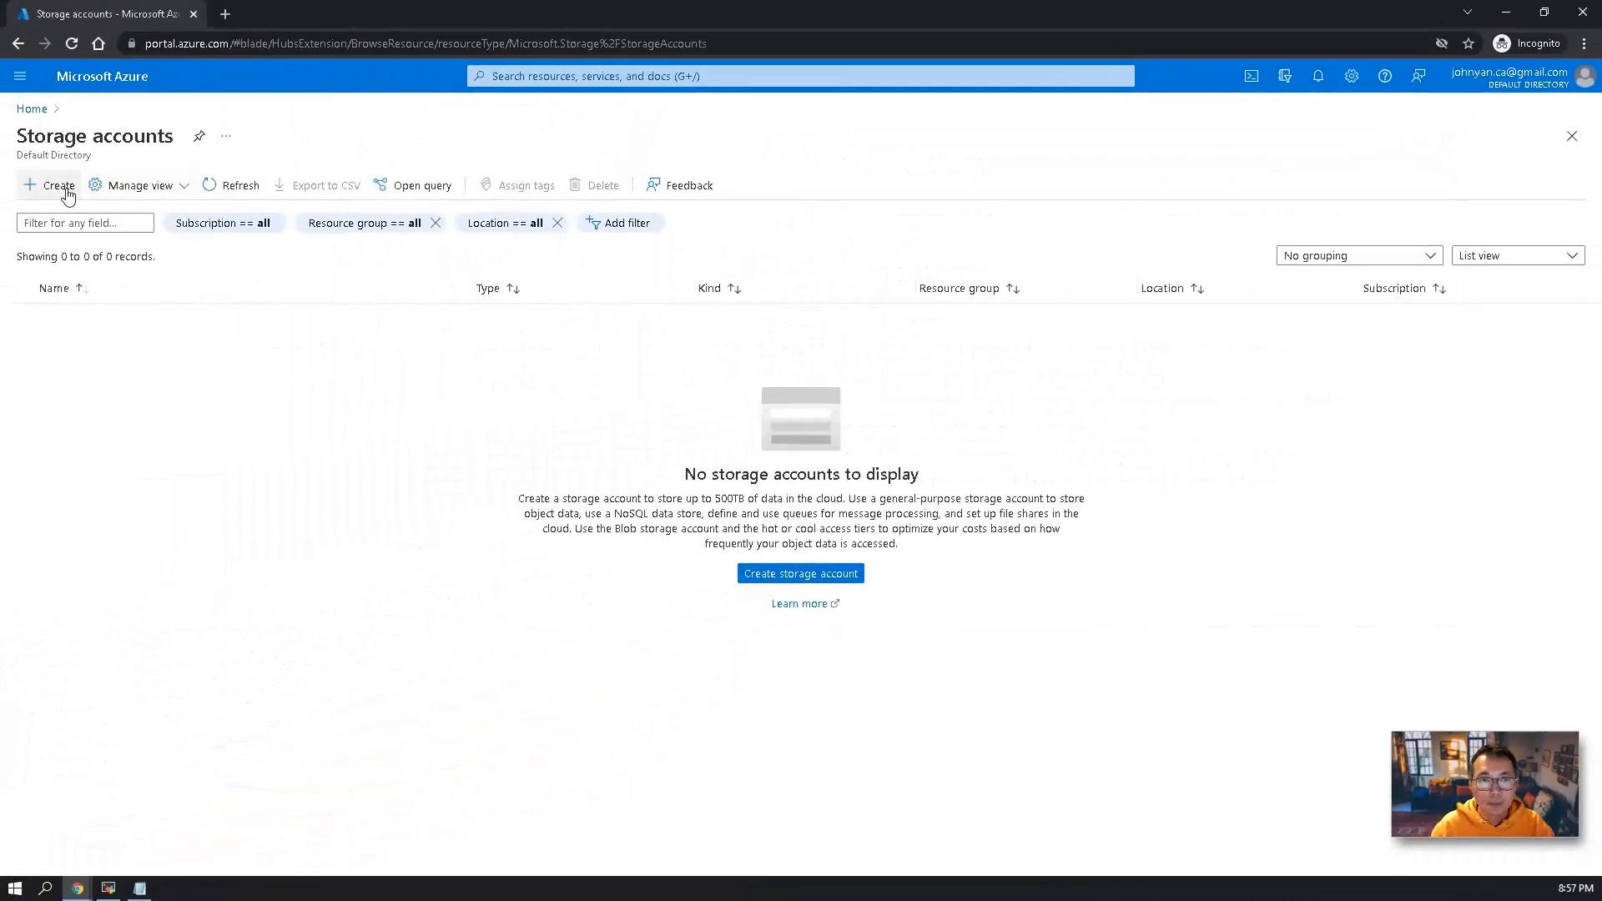
Start a new storage account named 51sec4storage in the test-storage resource group.
{"action": "left_click", "coordinate": [67, 190]}
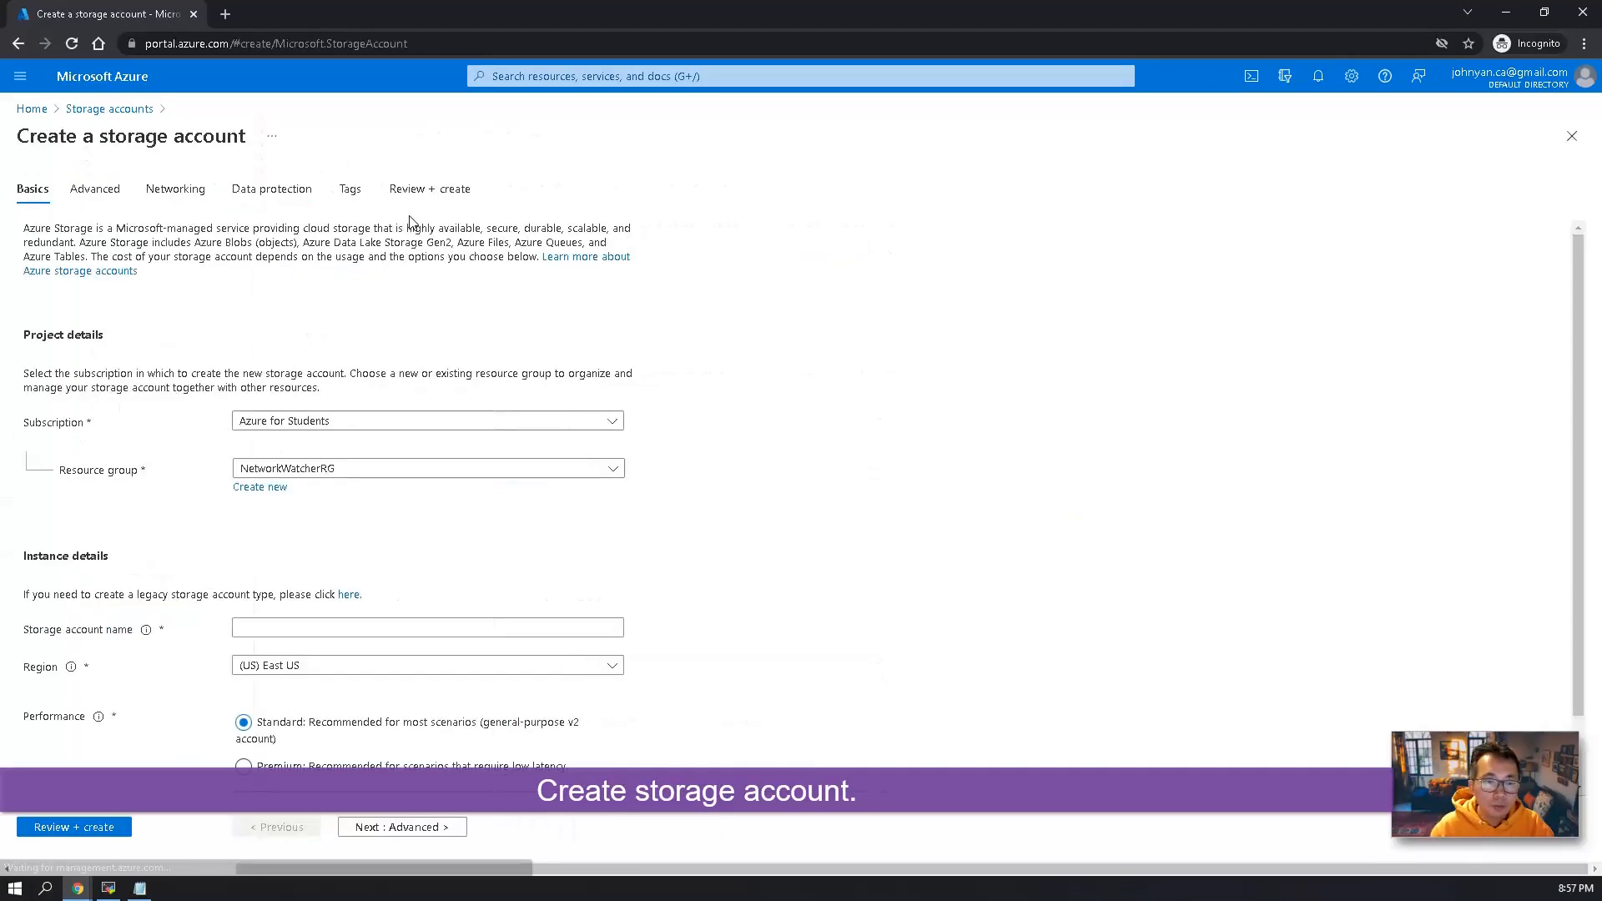
{"action": "left_click", "coordinate": [408, 470]}
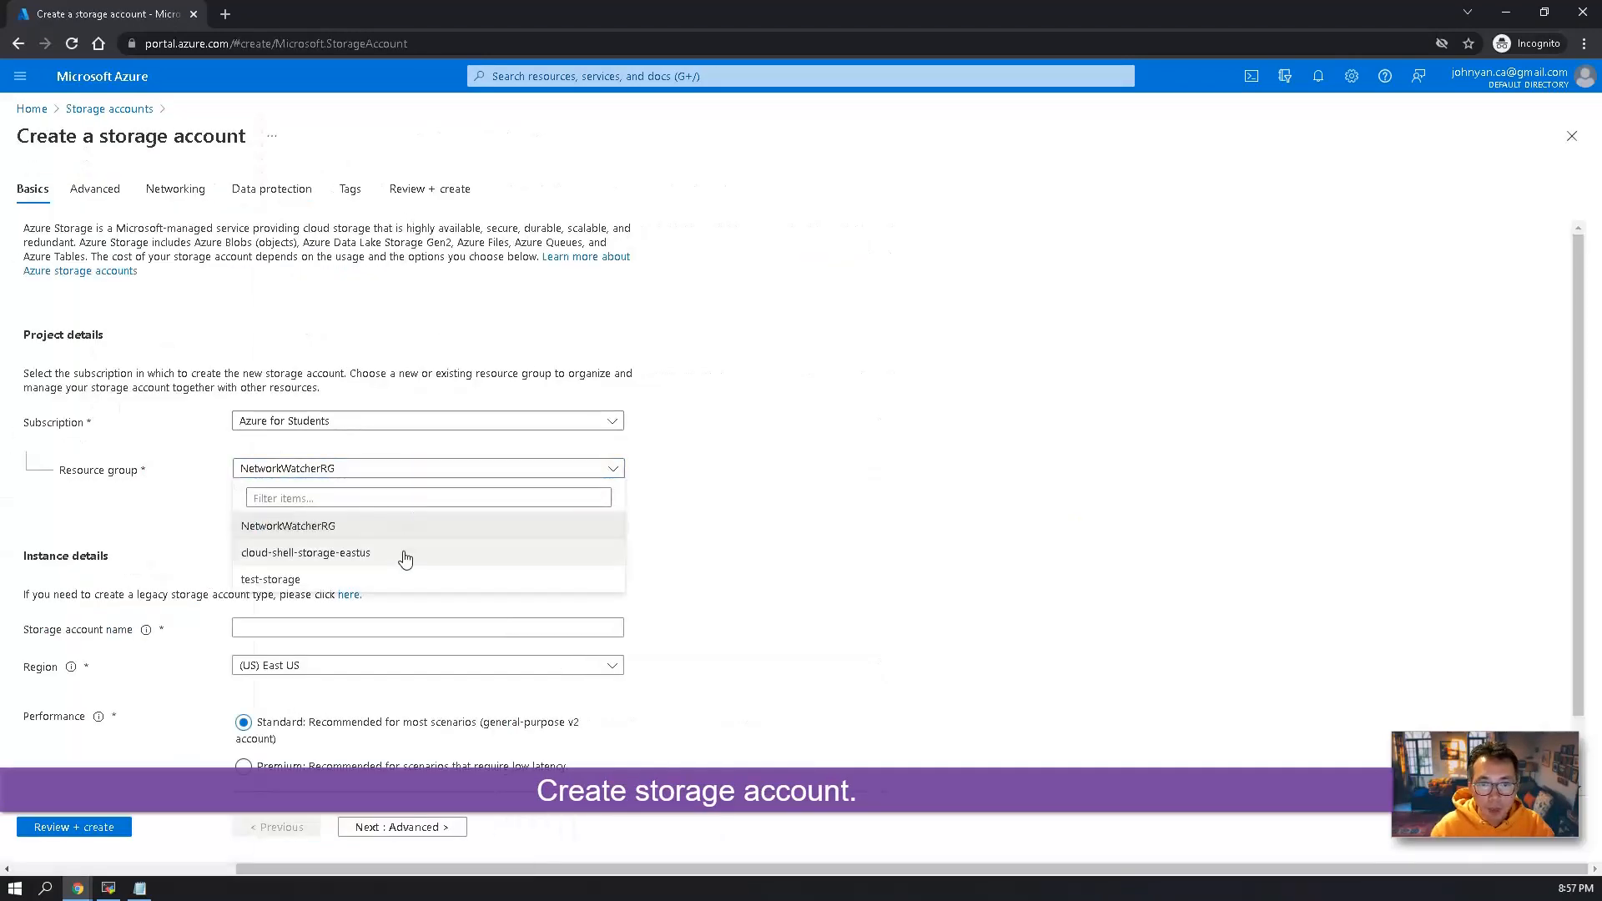
{"action": "left_click", "coordinate": [400, 581]}
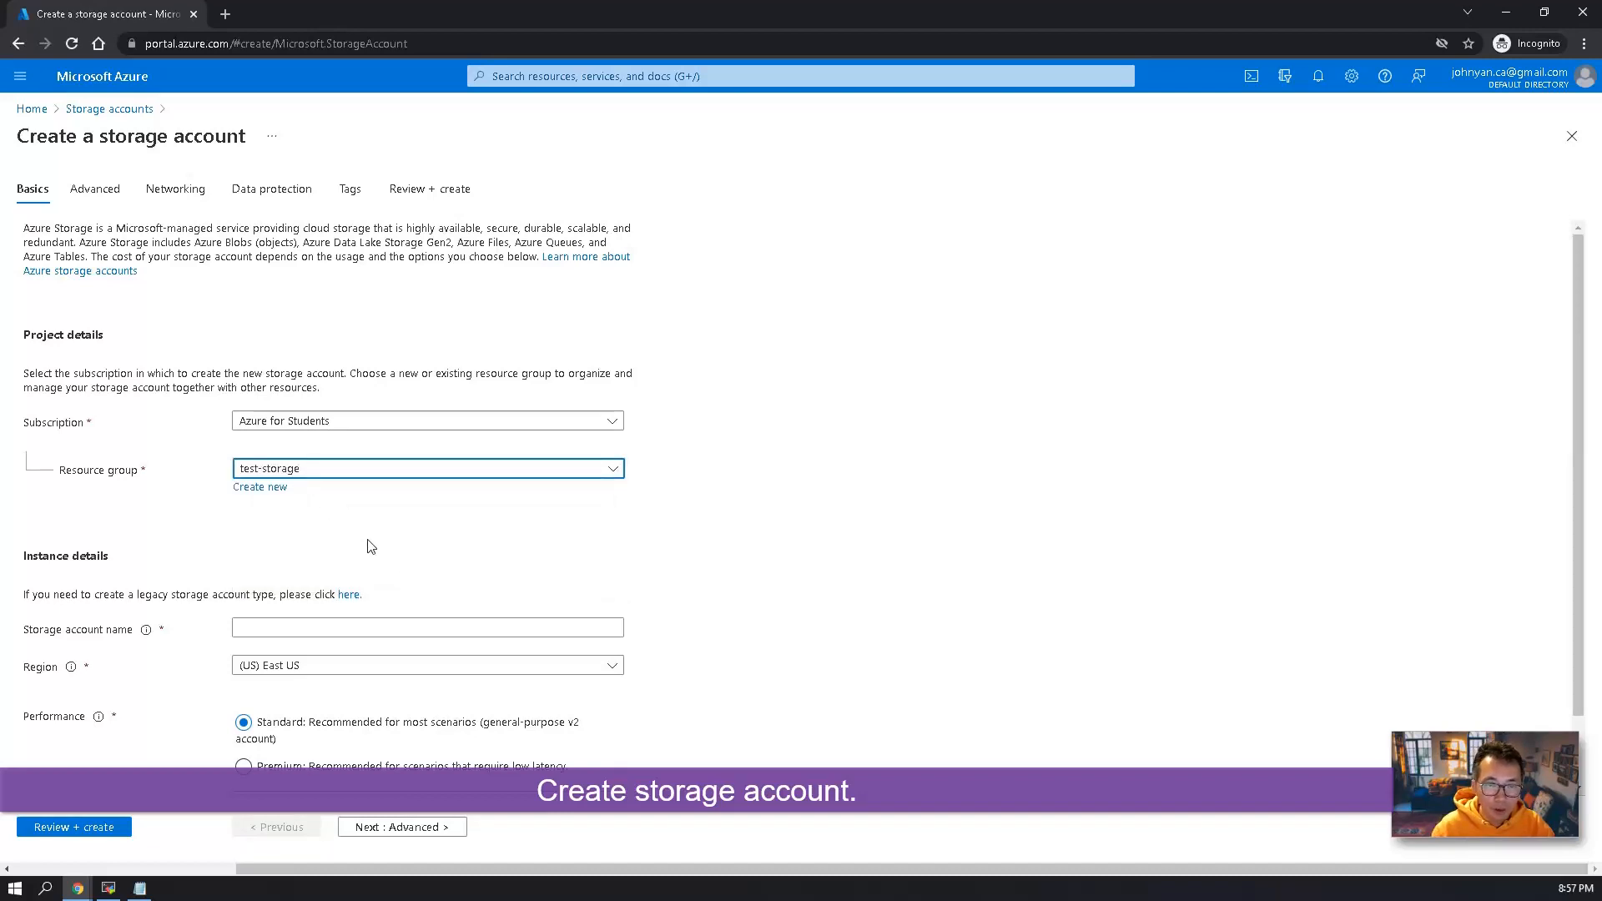
{"action": "left_click", "coordinate": [386, 630]}
{"action": "type", "text": "51sec4storage"}
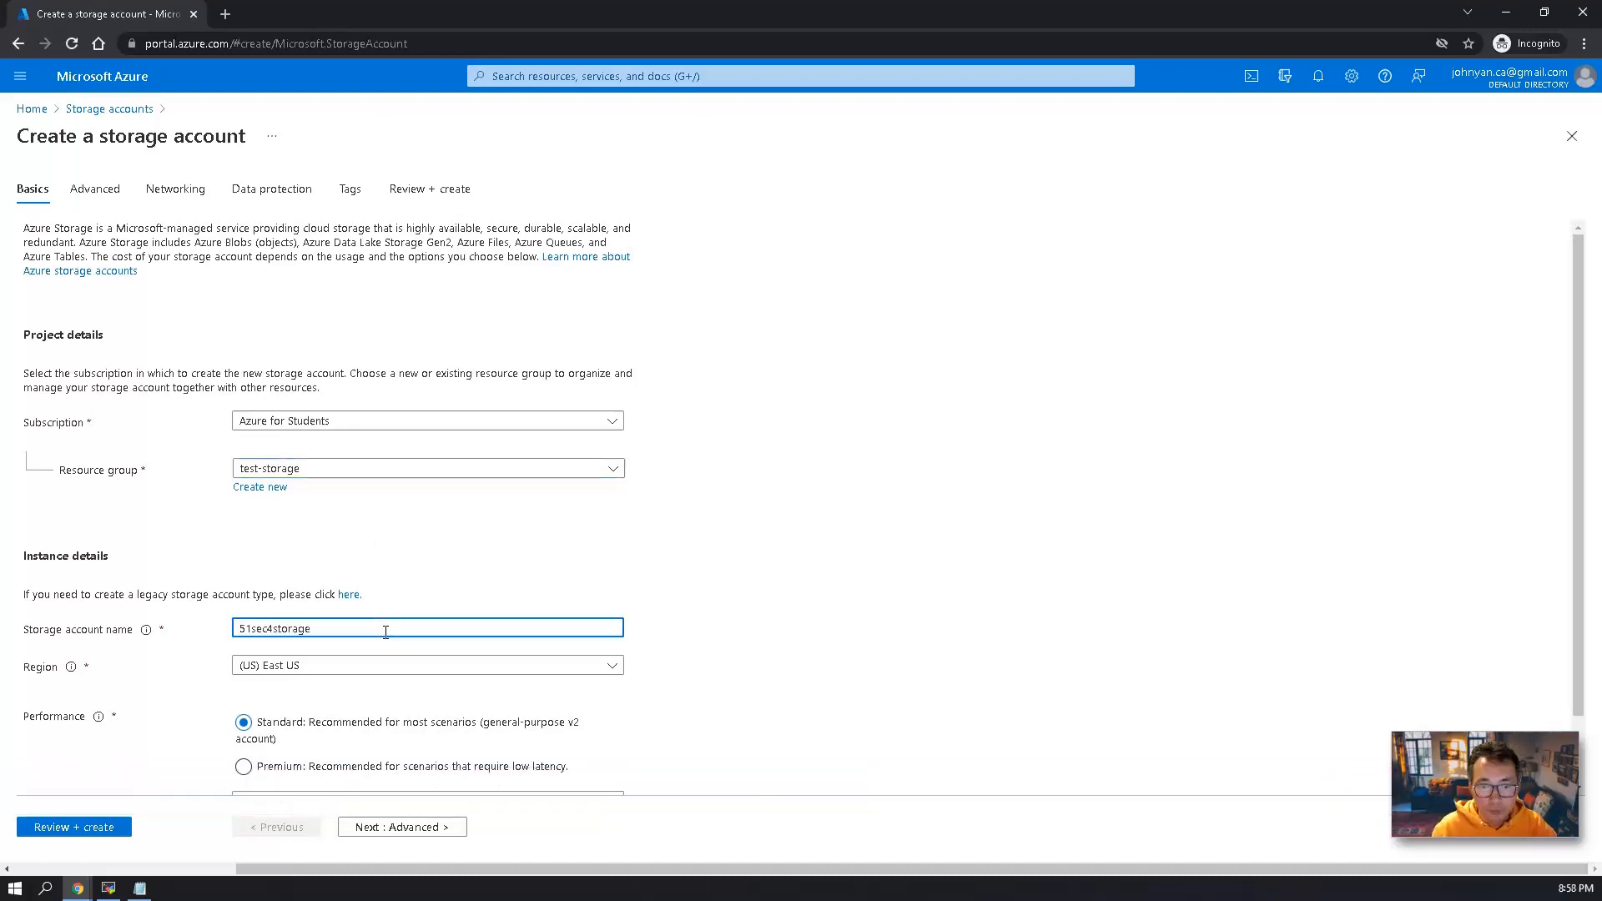
Set the storage account's redundancy to Locally-redundant storage (LRS).
{"action": "scroll", "coordinate": [386, 643], "scroll_direction": "down", "scroll_amount": 1}
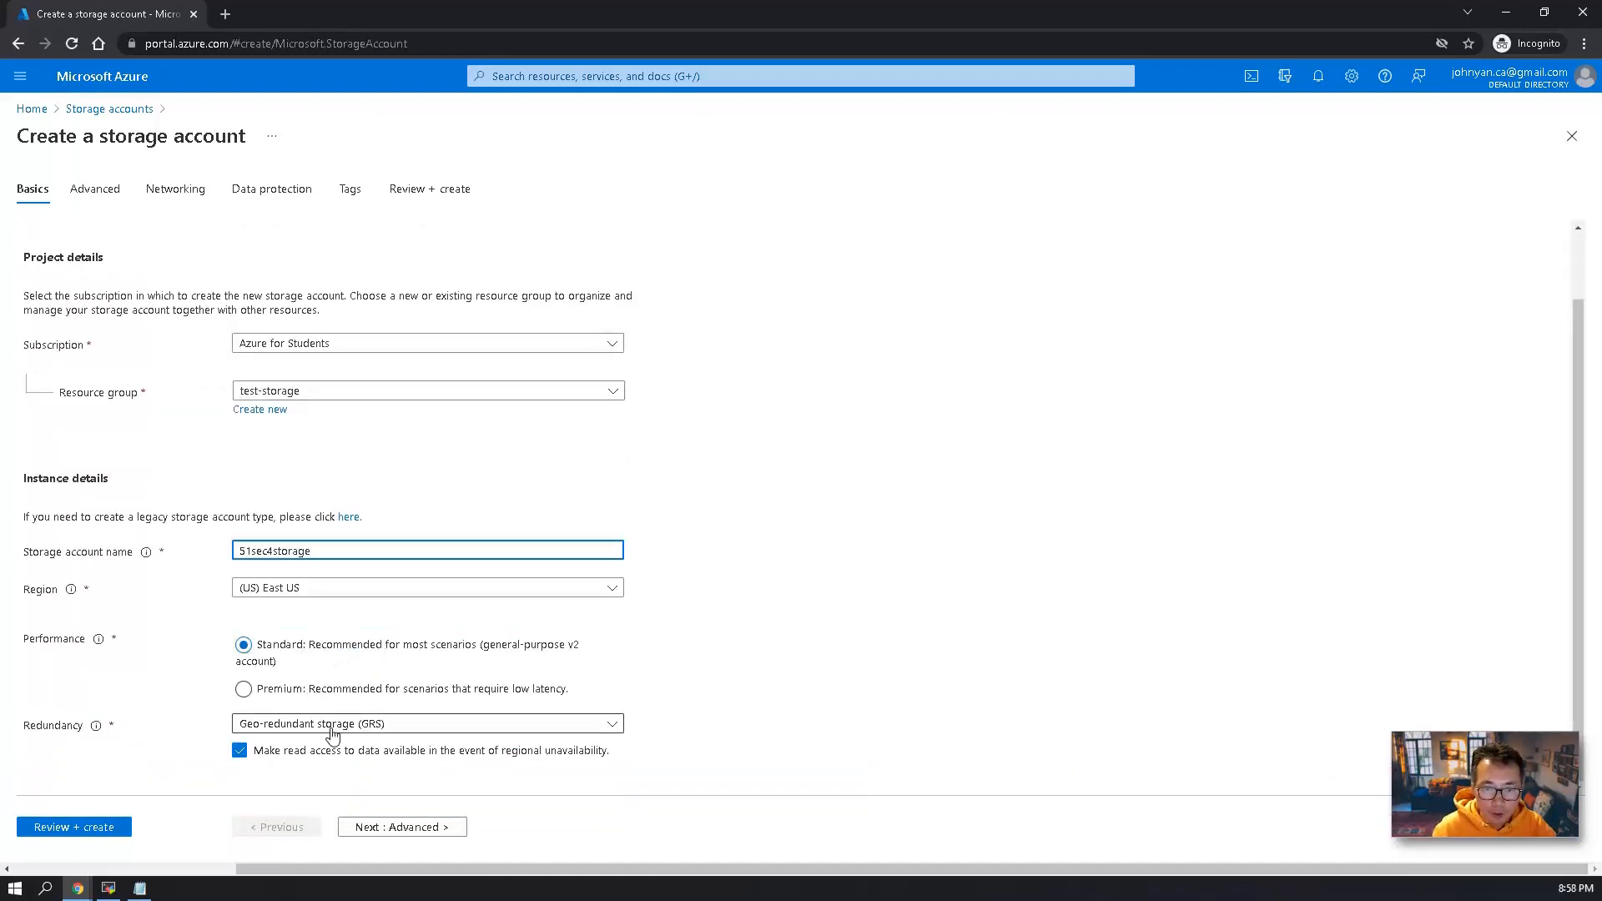
{"action": "left_click", "coordinate": [364, 726]}
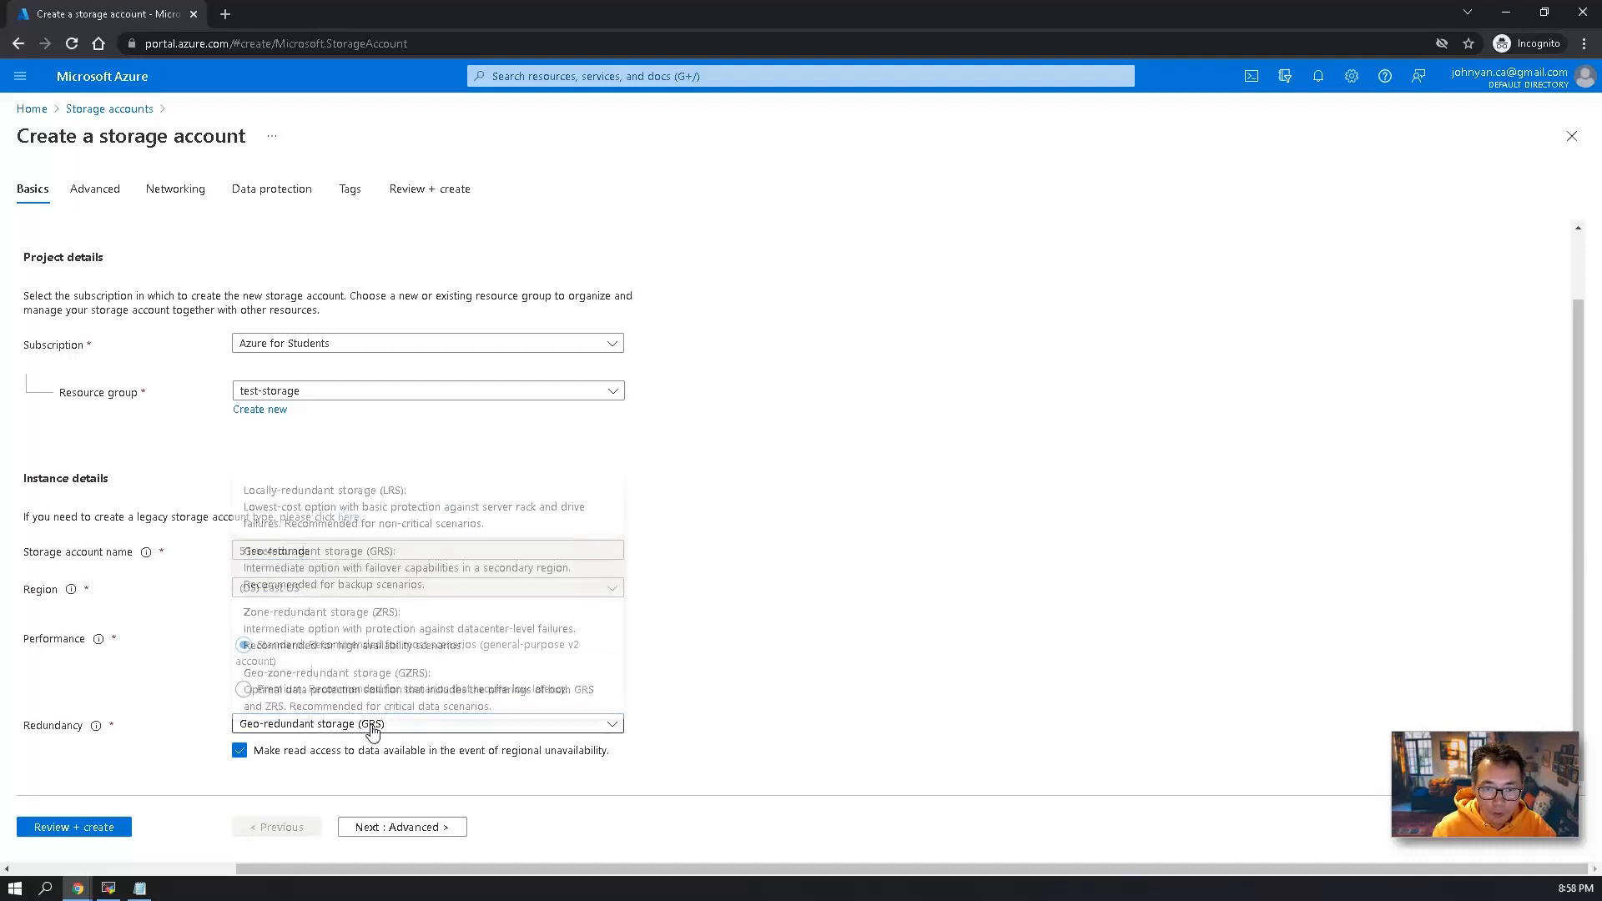
{"action": "left_click", "coordinate": [359, 505]}
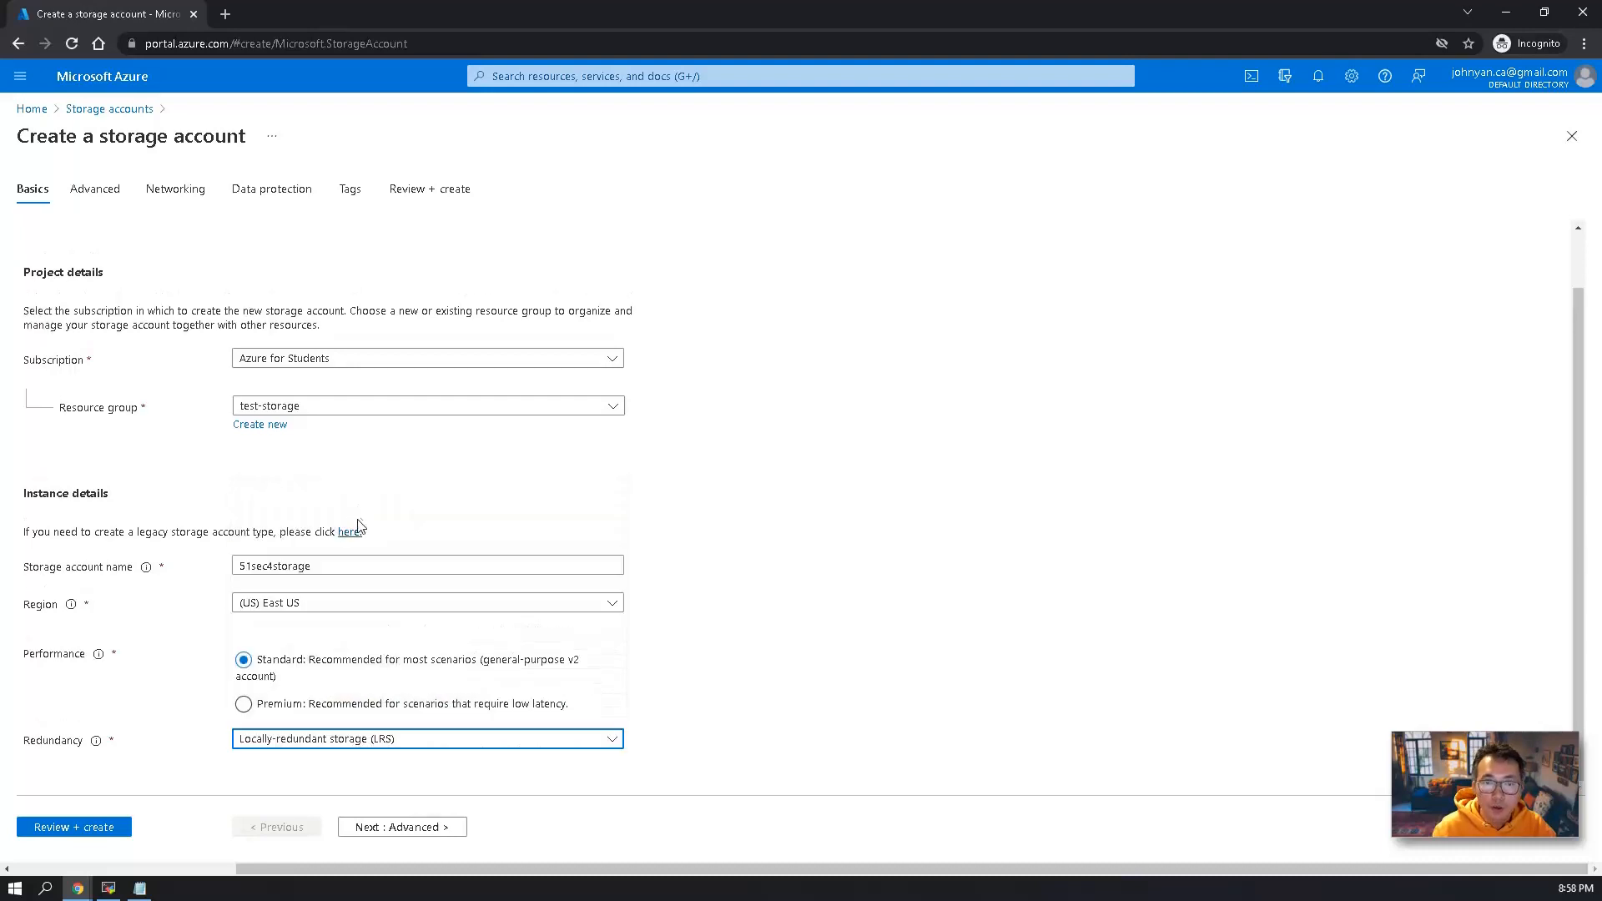
Keep the default advanced, networking, data protection and tag settings, and create the storage account.
{"action": "left_click", "coordinate": [415, 830]}
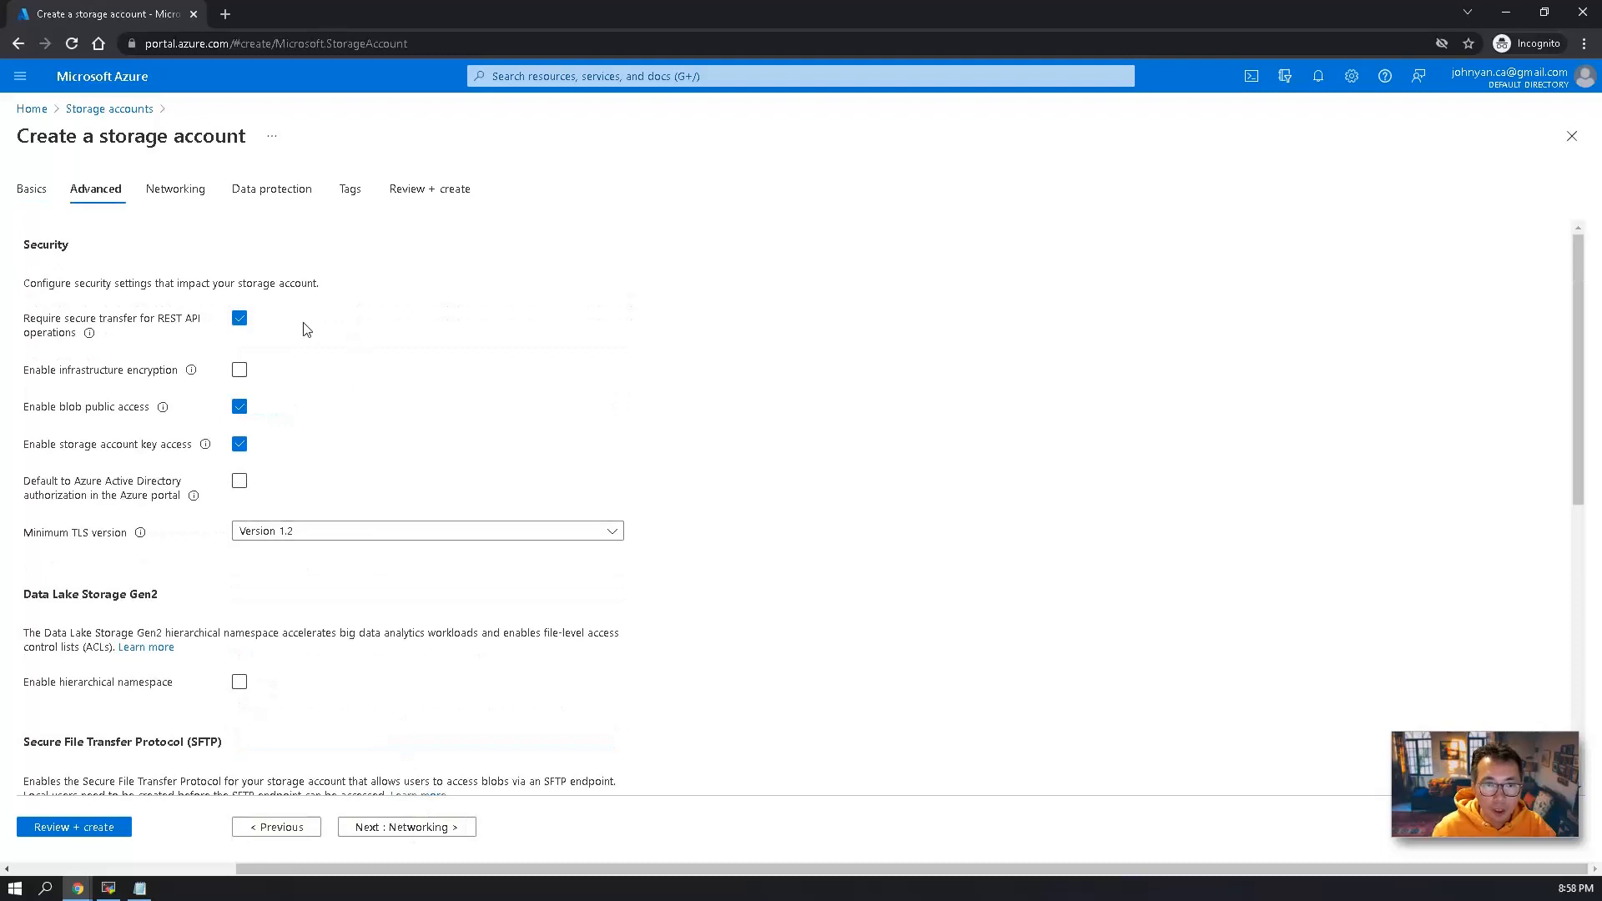
{"action": "scroll", "coordinate": [346, 646], "scroll_direction": "down", "scroll_amount": 6}
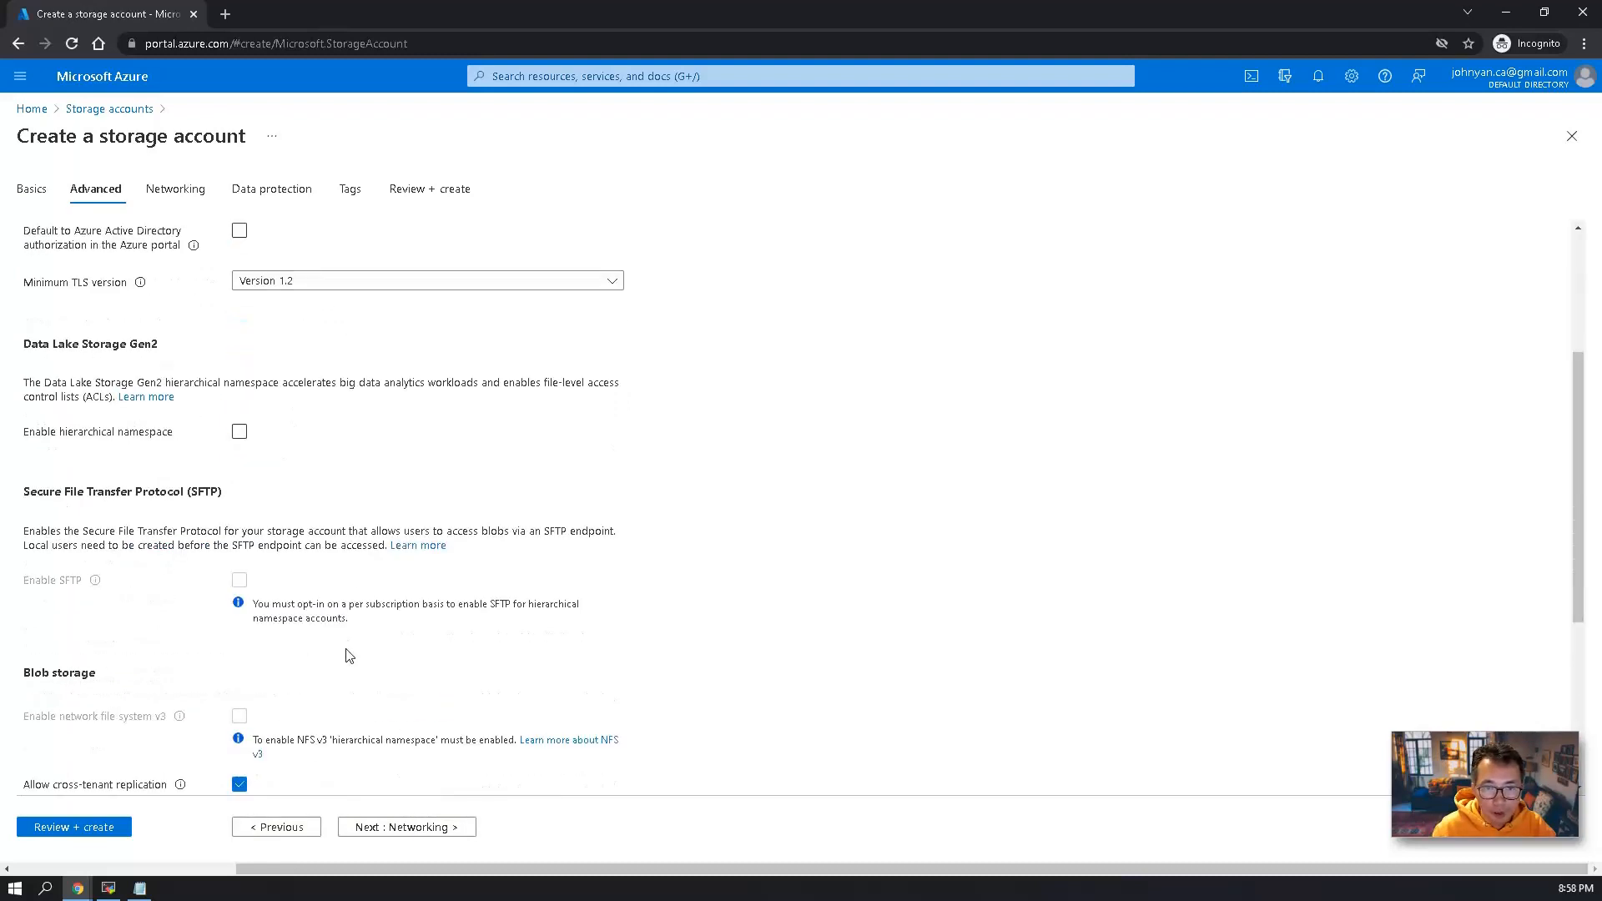
{"action": "scroll", "coordinate": [361, 667], "scroll_direction": "down", "scroll_amount": 1}
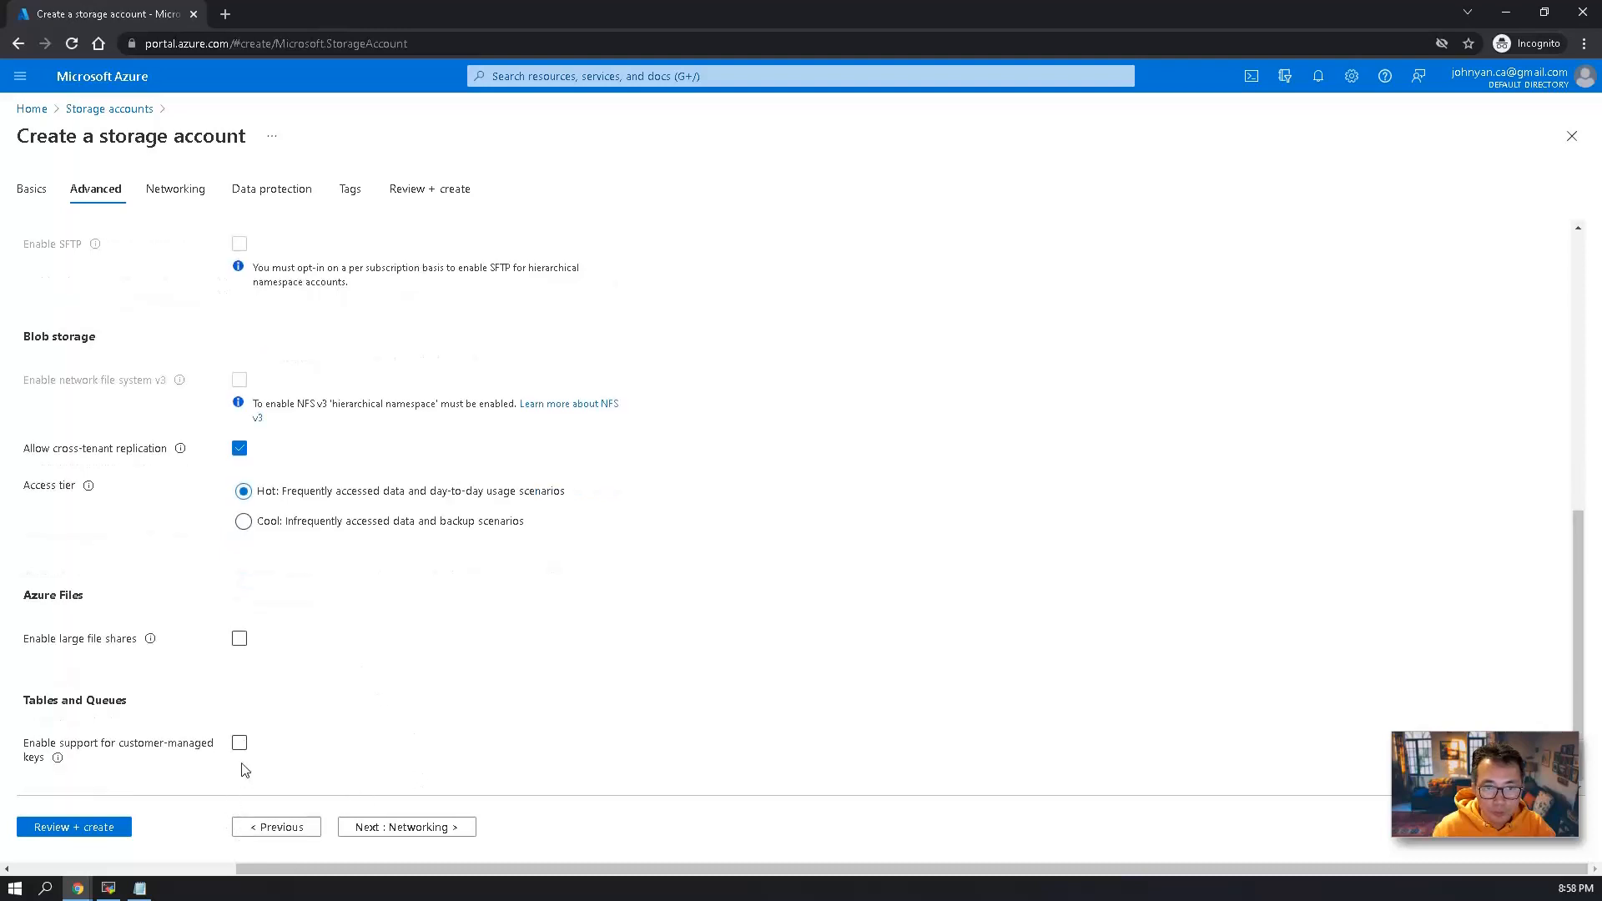
{"action": "left_click", "coordinate": [408, 827]}
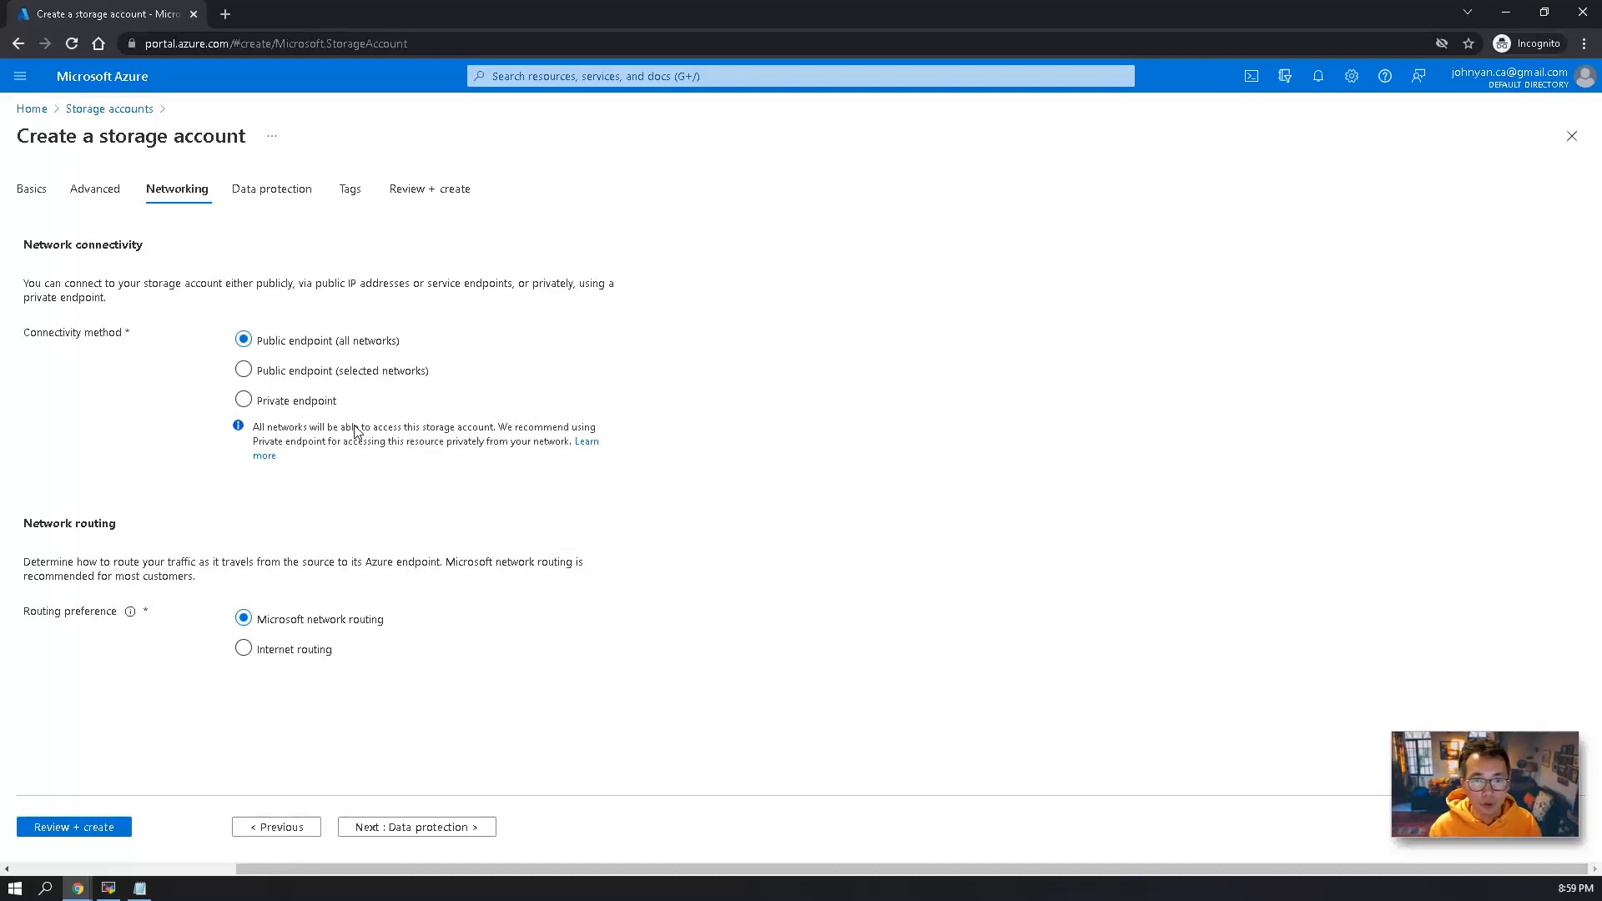
{"action": "left_click", "coordinate": [422, 827]}
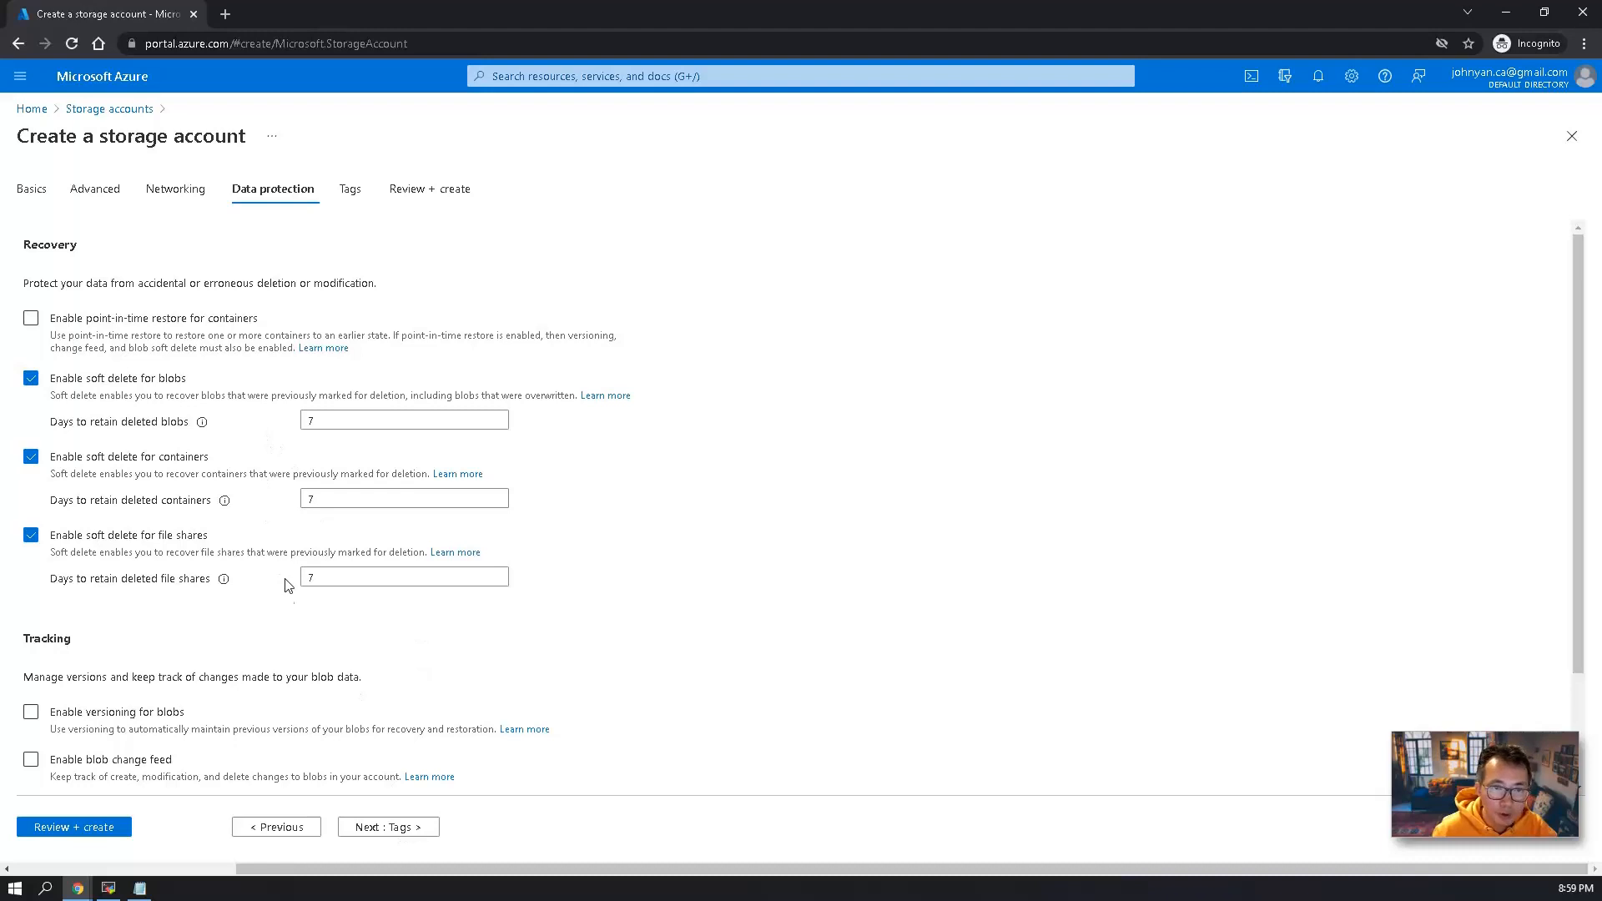
{"action": "left_click", "coordinate": [408, 828]}
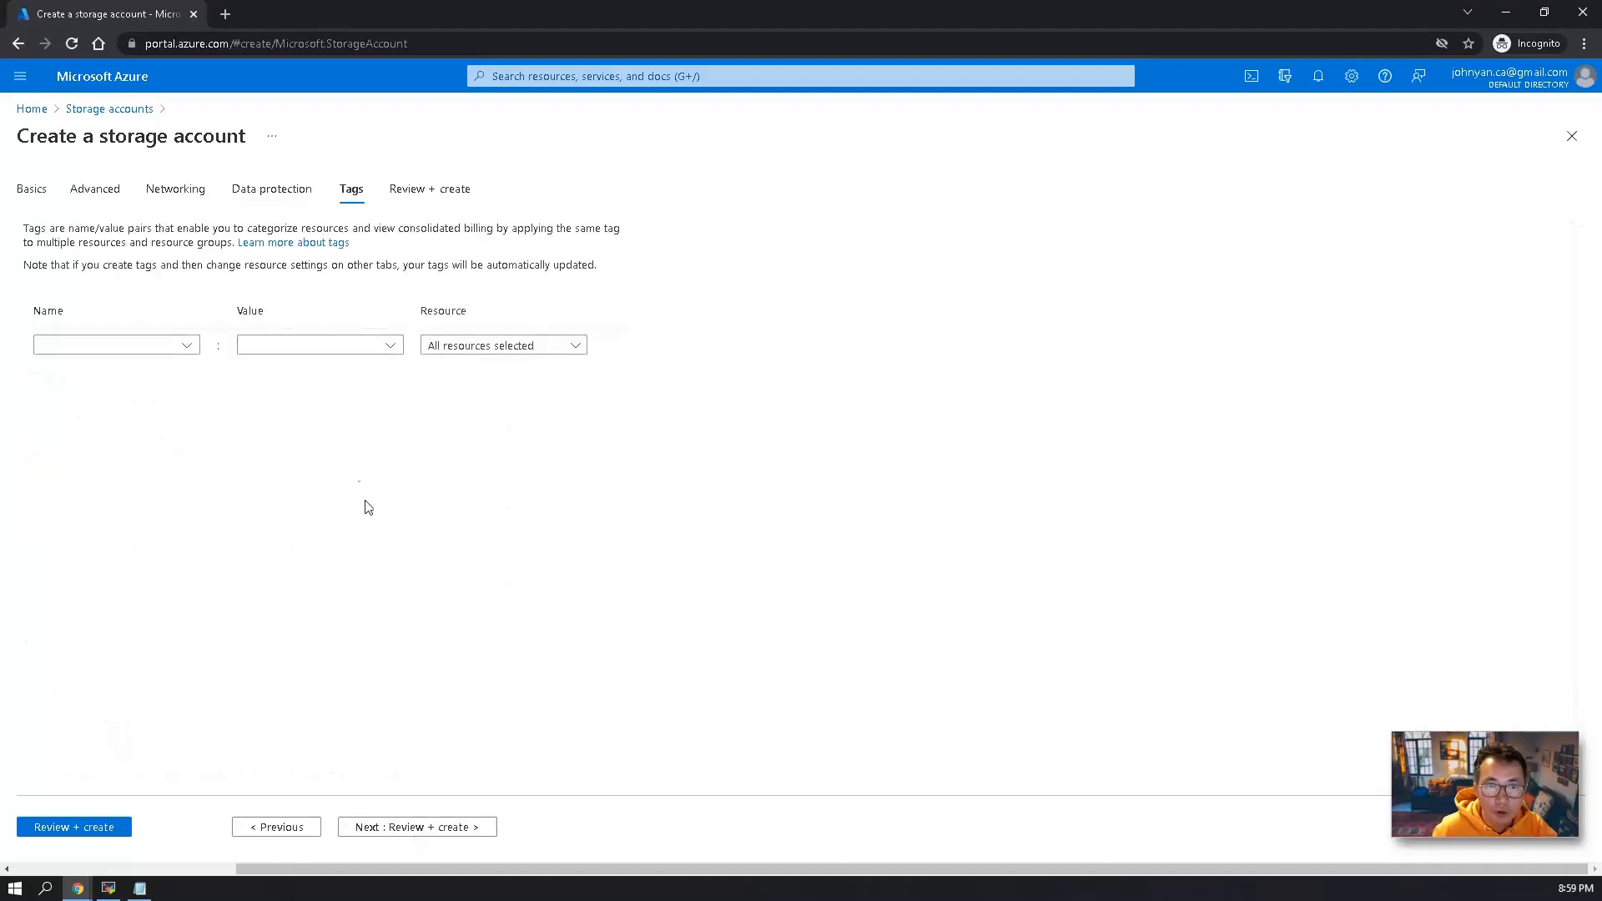
{"action": "left_click", "coordinate": [422, 828]}
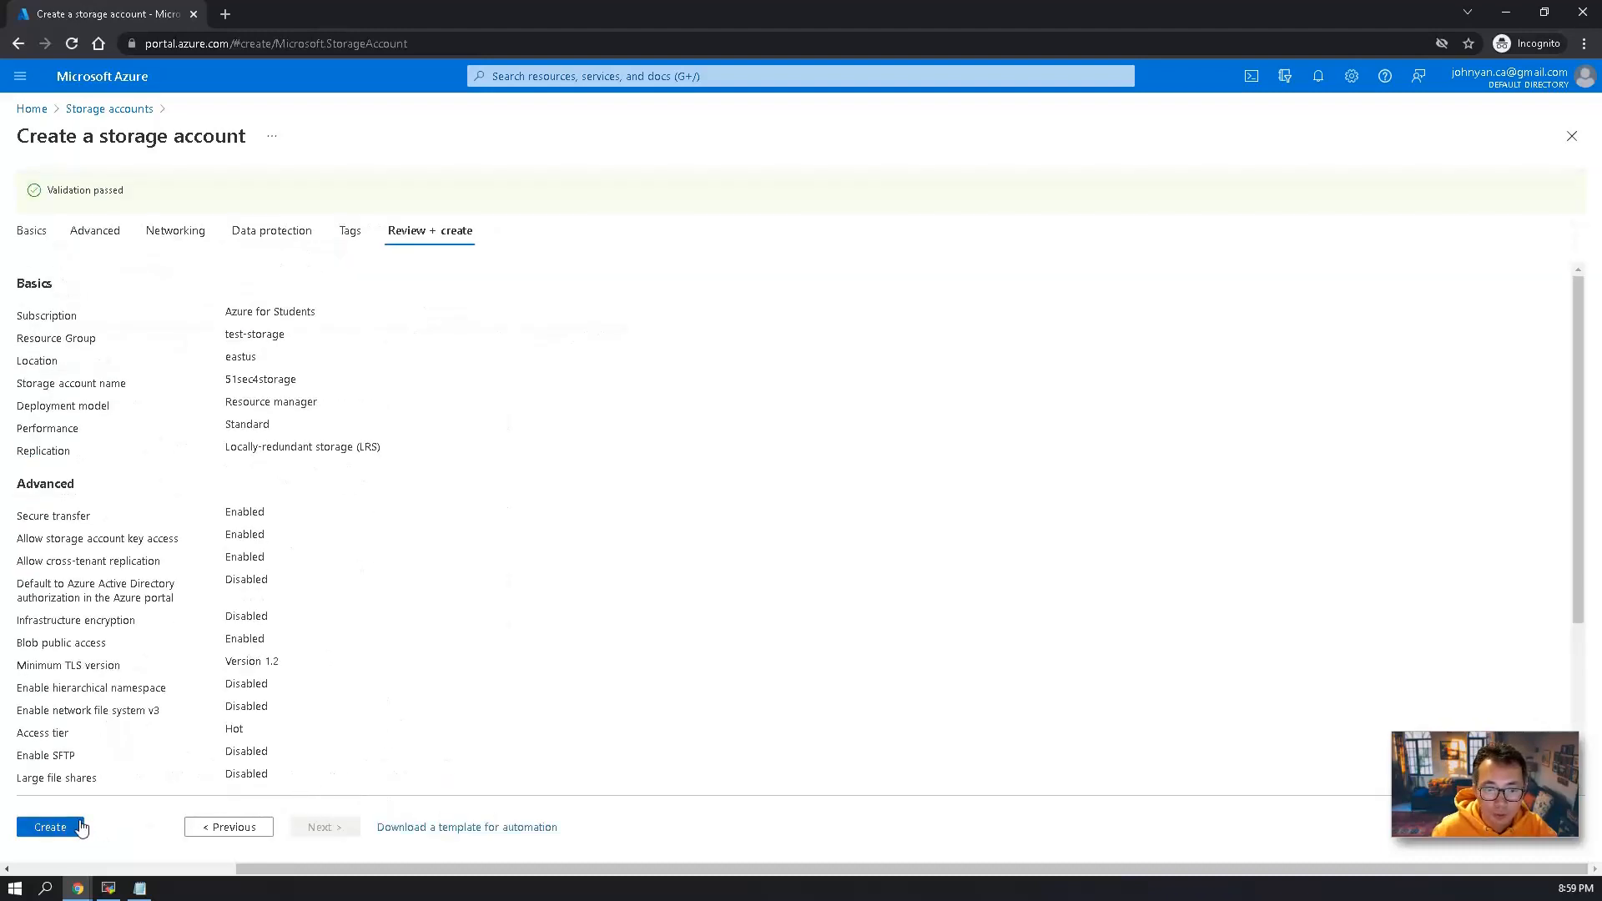
{"action": "left_click", "coordinate": [78, 827]}
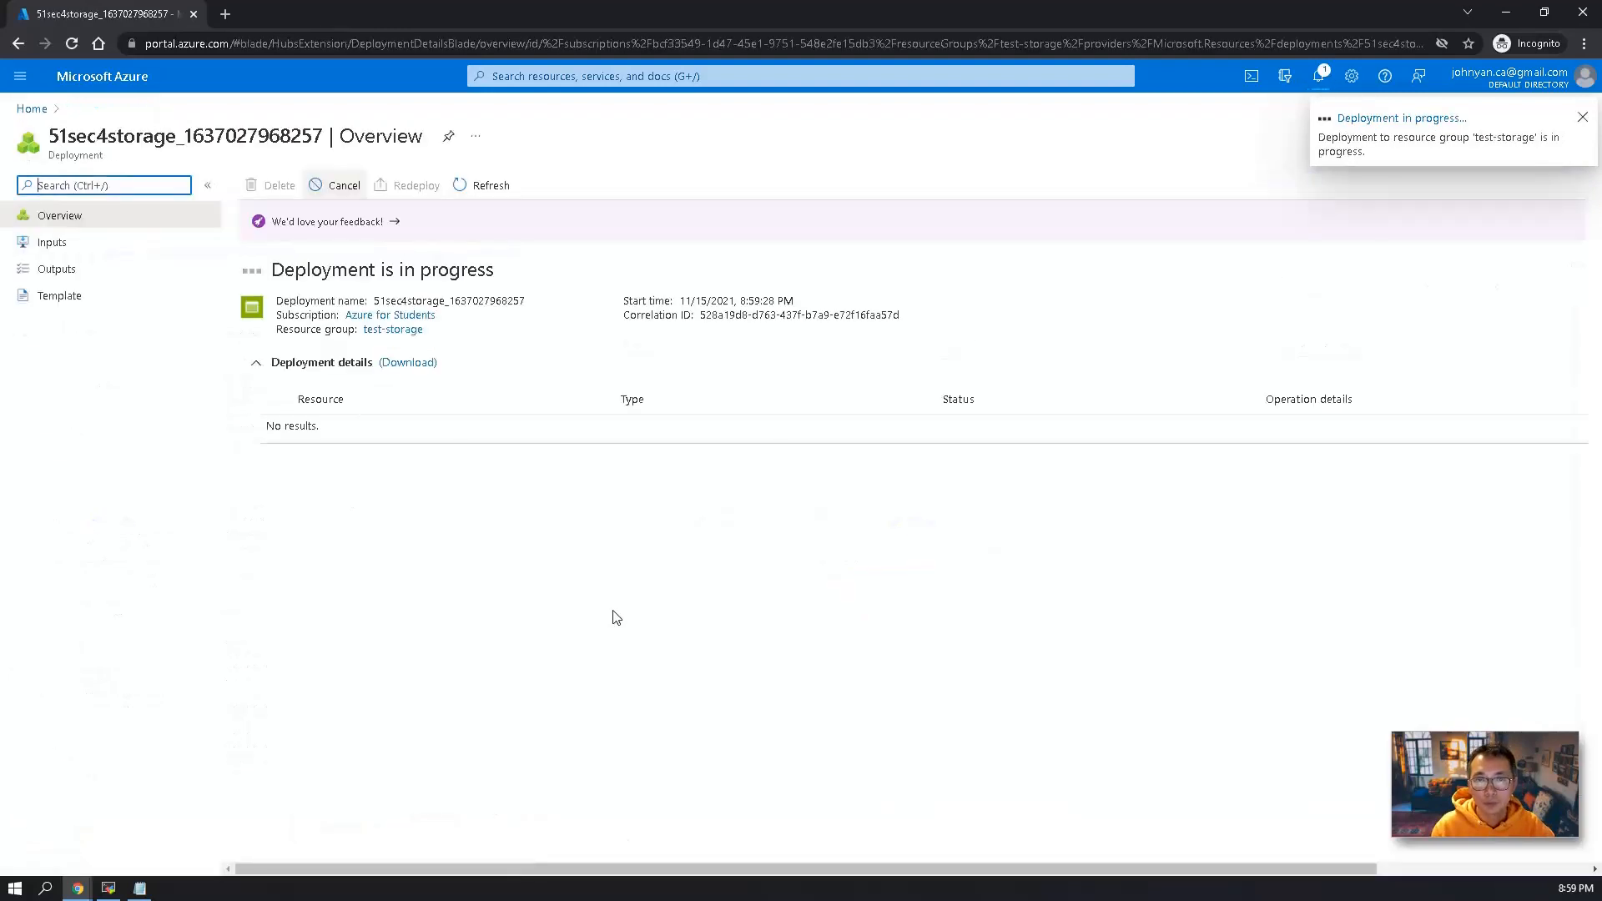
Start a new Azure virtual machine named test-storage in the test-storage resource group.
{"action": "left_click", "coordinate": [552, 77]}
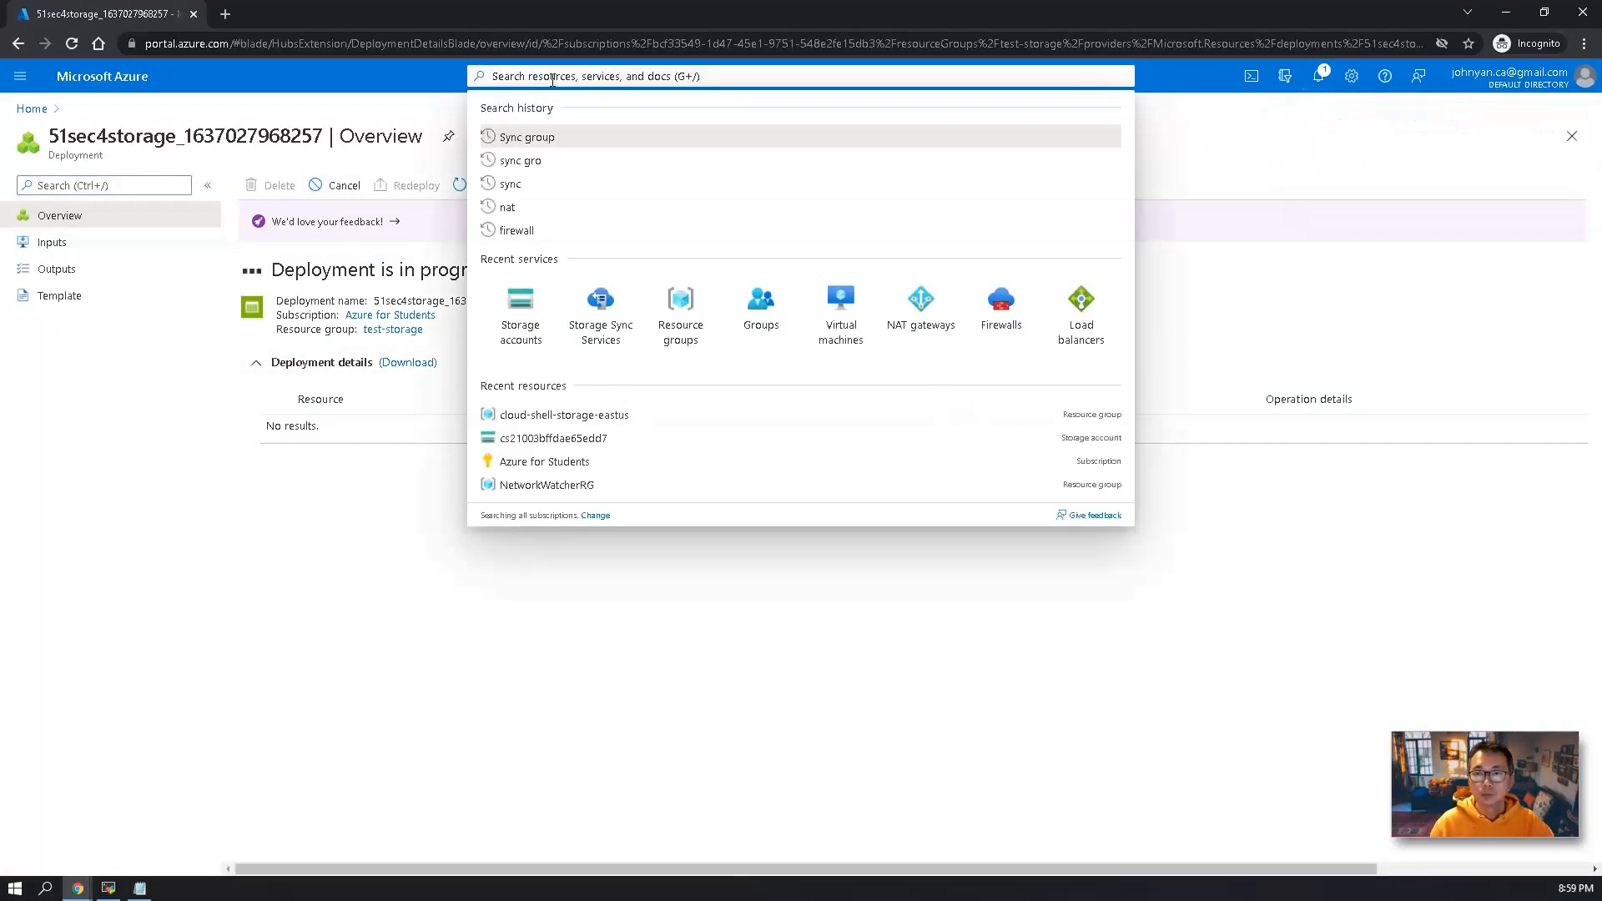
{"action": "left_click", "coordinate": [841, 304]}
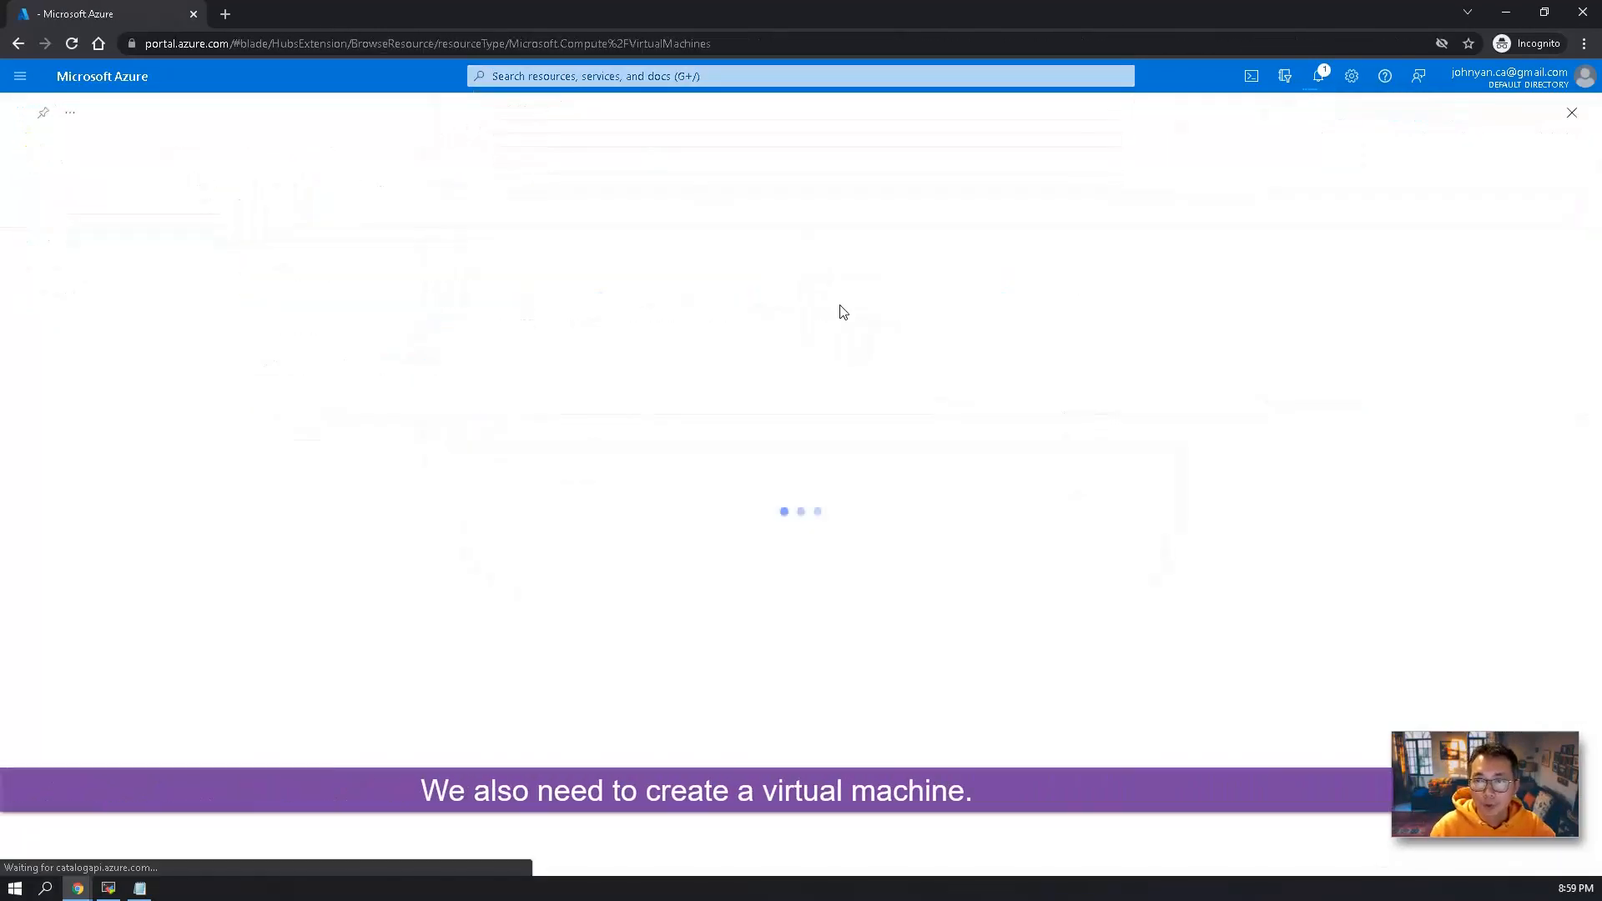
{"action": "left_click", "coordinate": [64, 183]}
{"action": "left_click", "coordinate": [72, 213]}
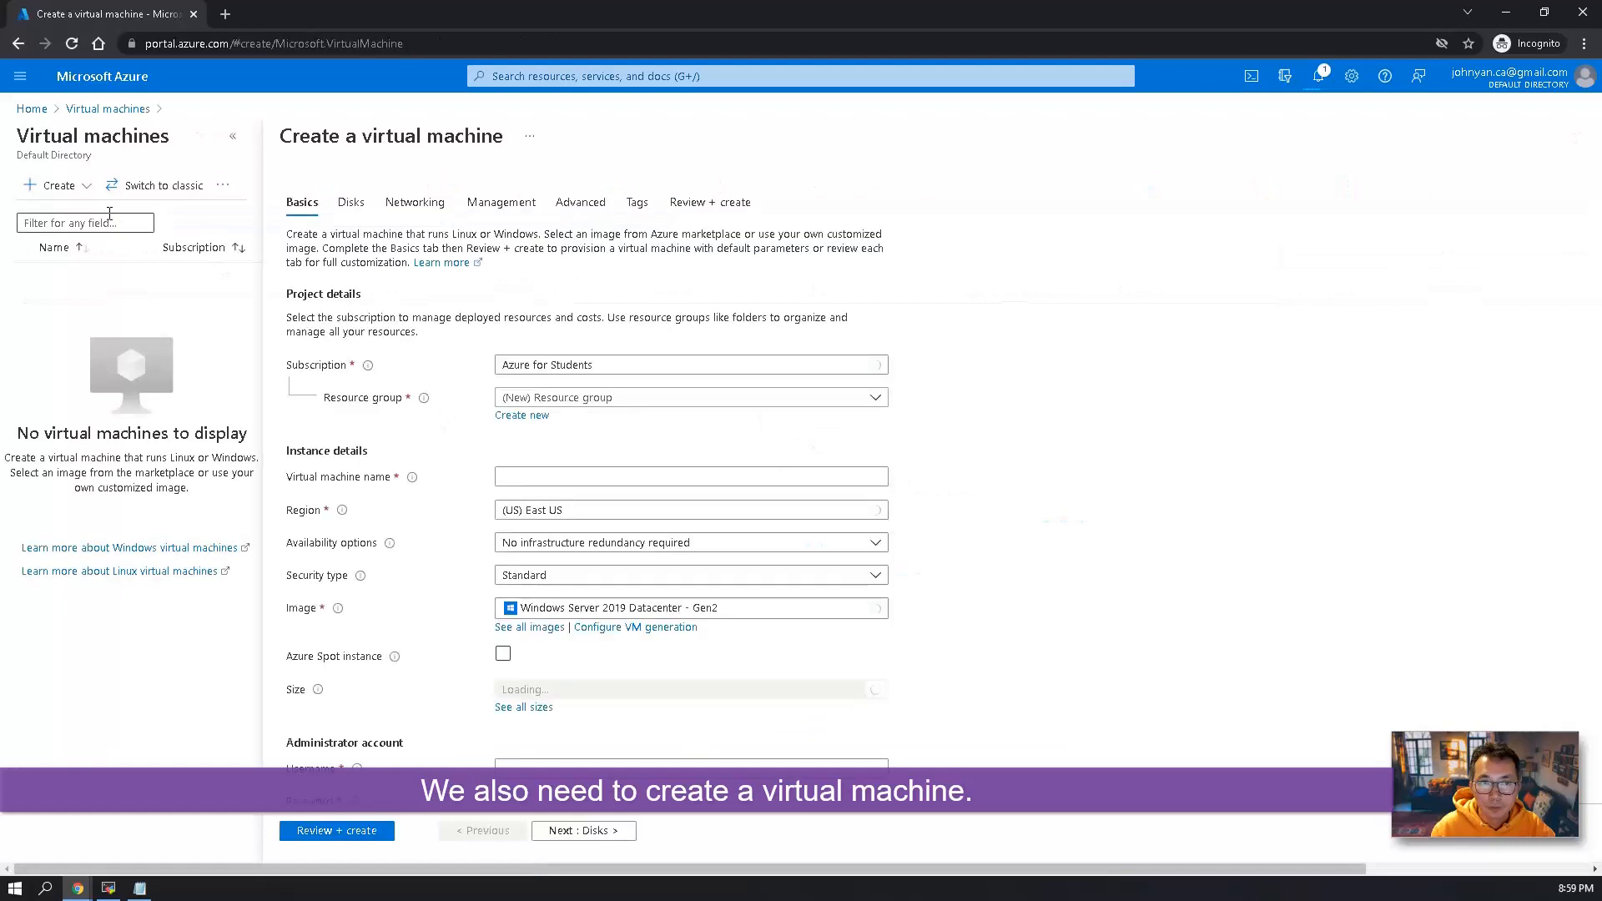
{"action": "left_click", "coordinate": [655, 399]}
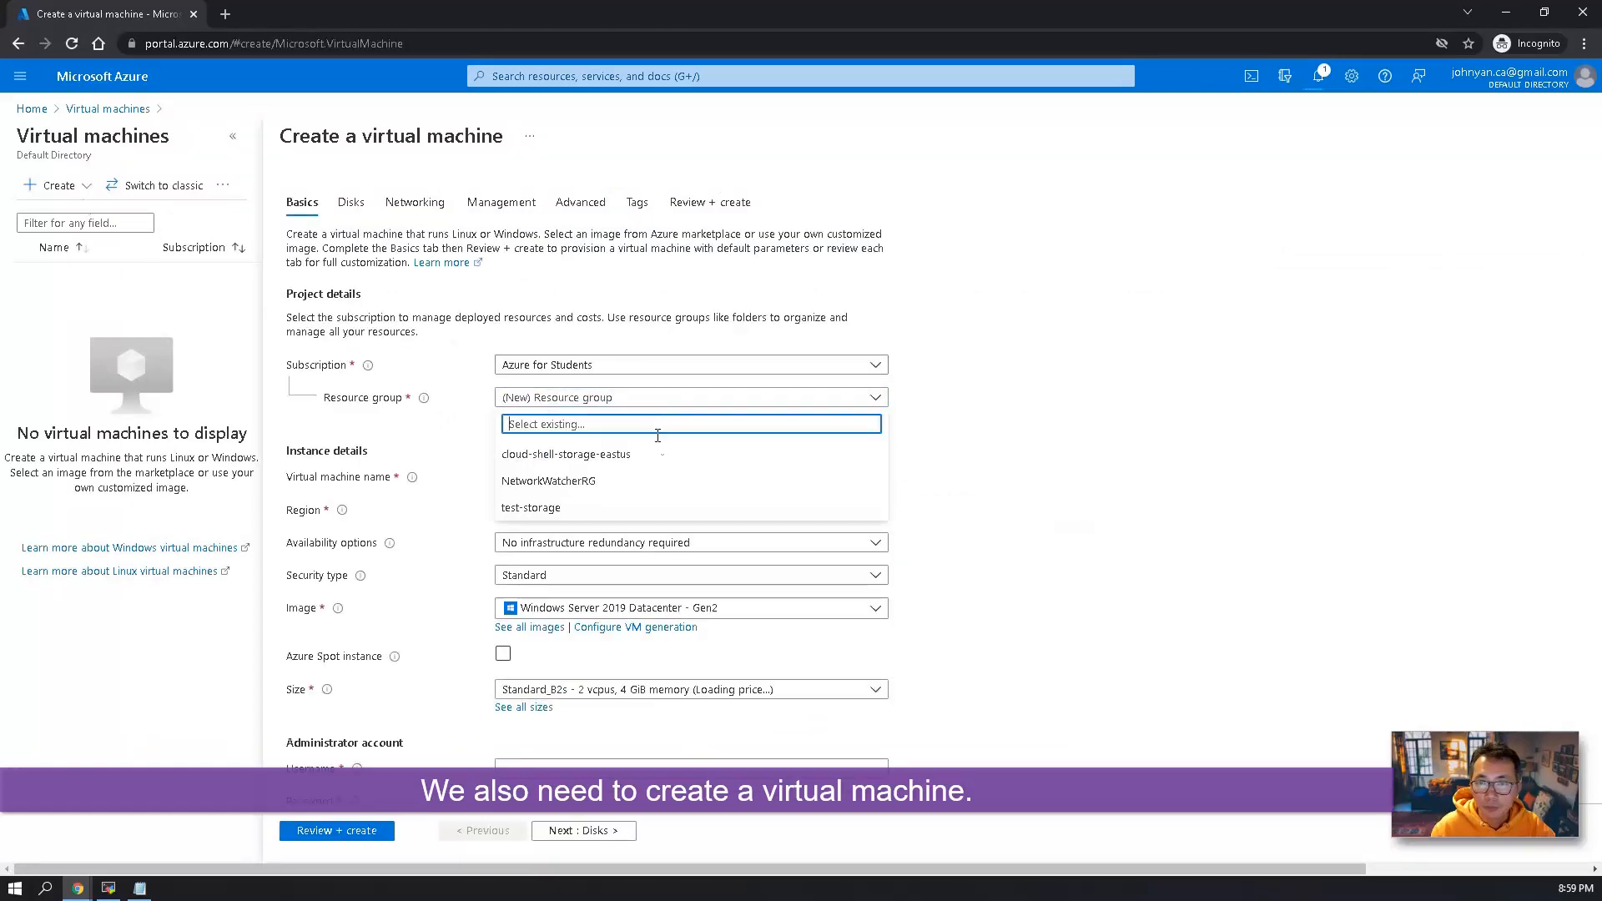
{"action": "left_click", "coordinate": [651, 509]}
{"action": "left_click", "coordinate": [621, 475]}
{"action": "type", "text": "test-storage"}
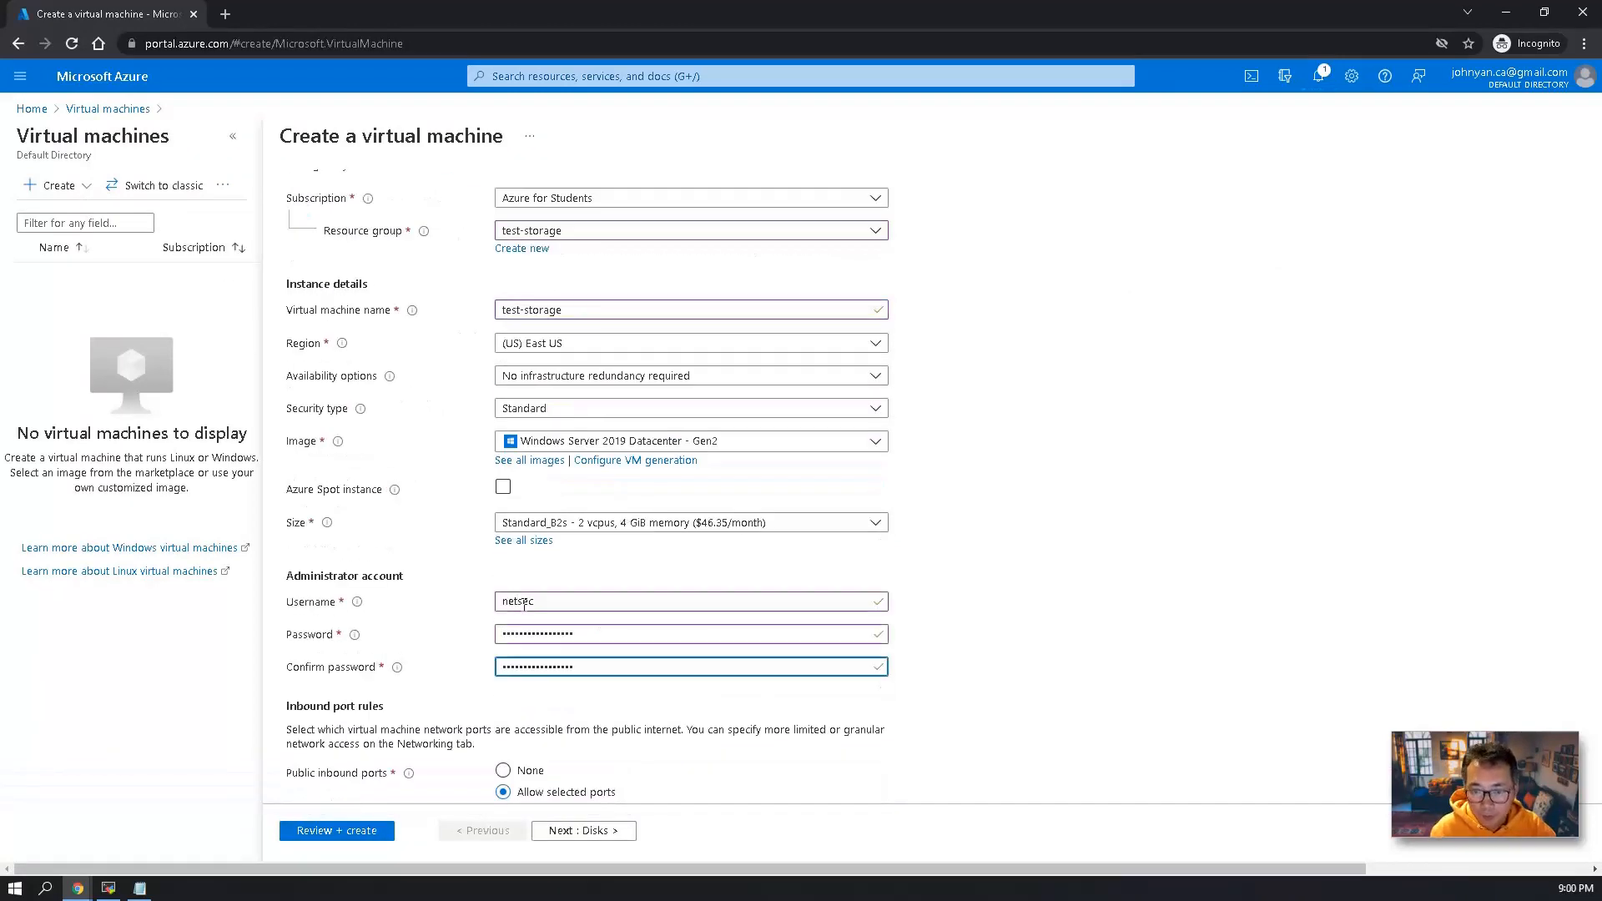
Enter netsec as the administrator username, fill in and confirm the account password, and proceed to the virtual machine's disk settings.
{"action": "scroll", "coordinate": [492, 551], "scroll_direction": "down", "scroll_amount": 3}
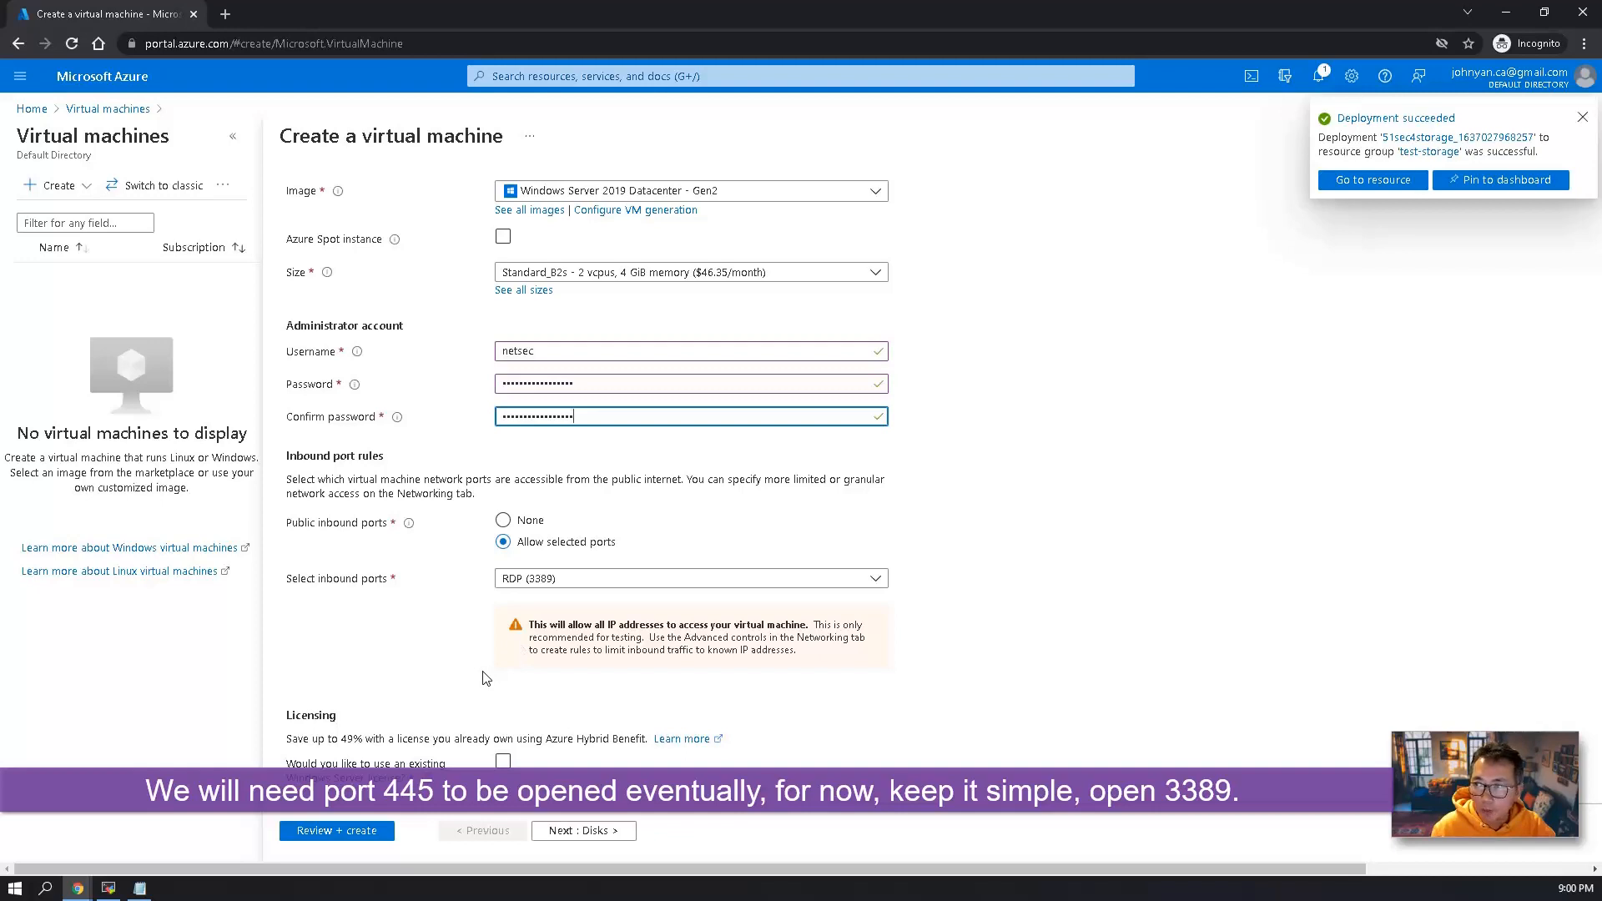
{"action": "left_click", "coordinate": [385, 832]}
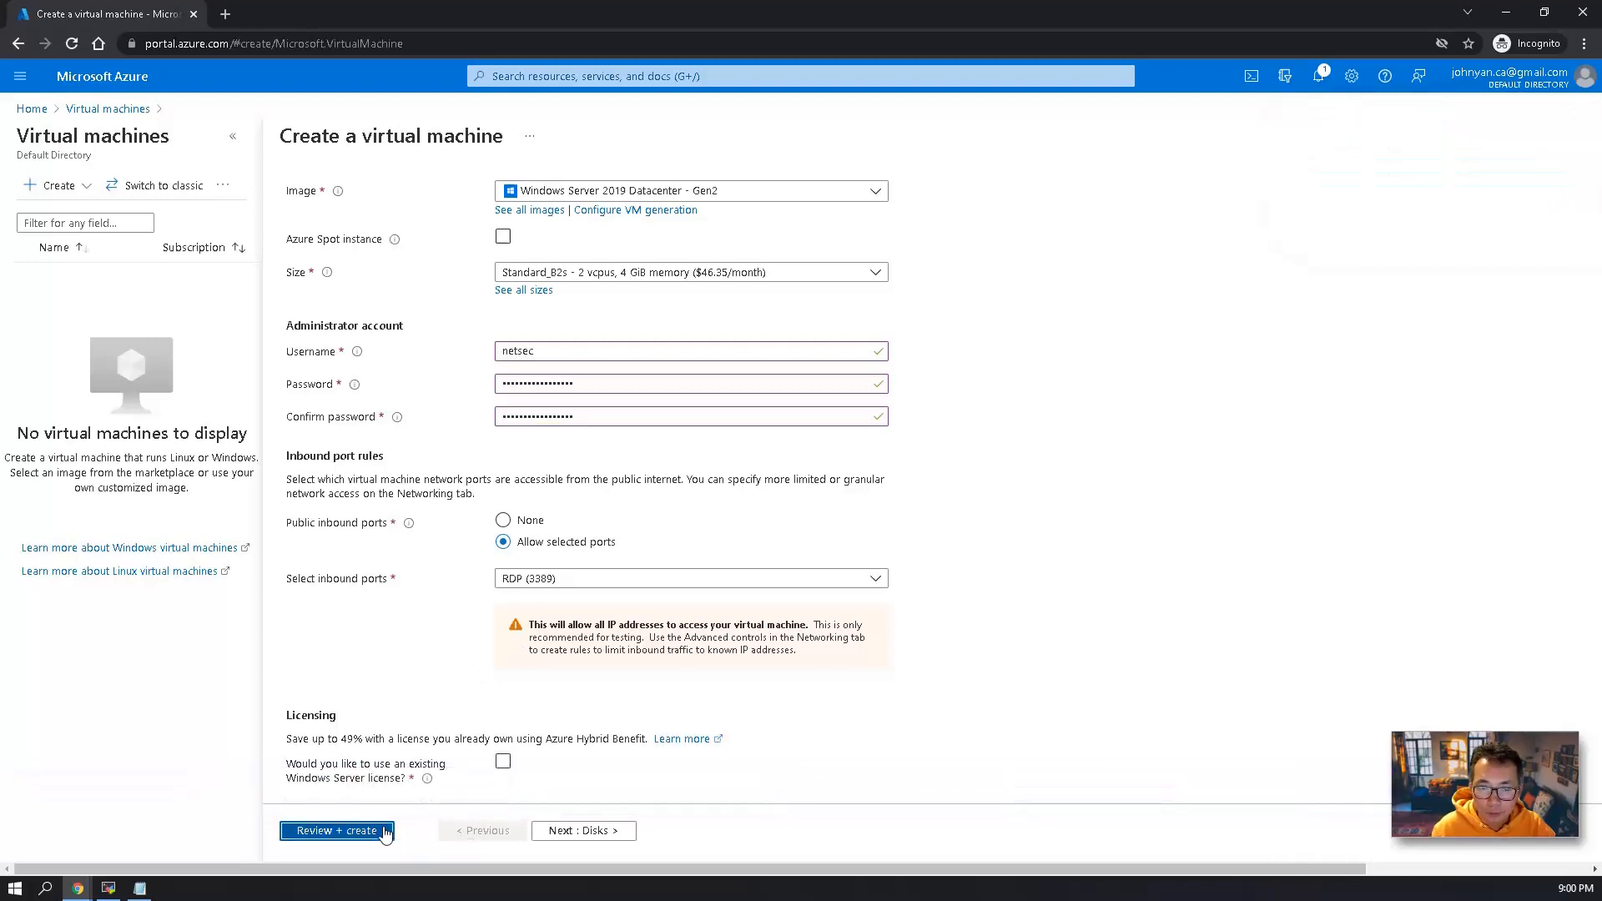
{"action": "left_click", "coordinate": [543, 830]}
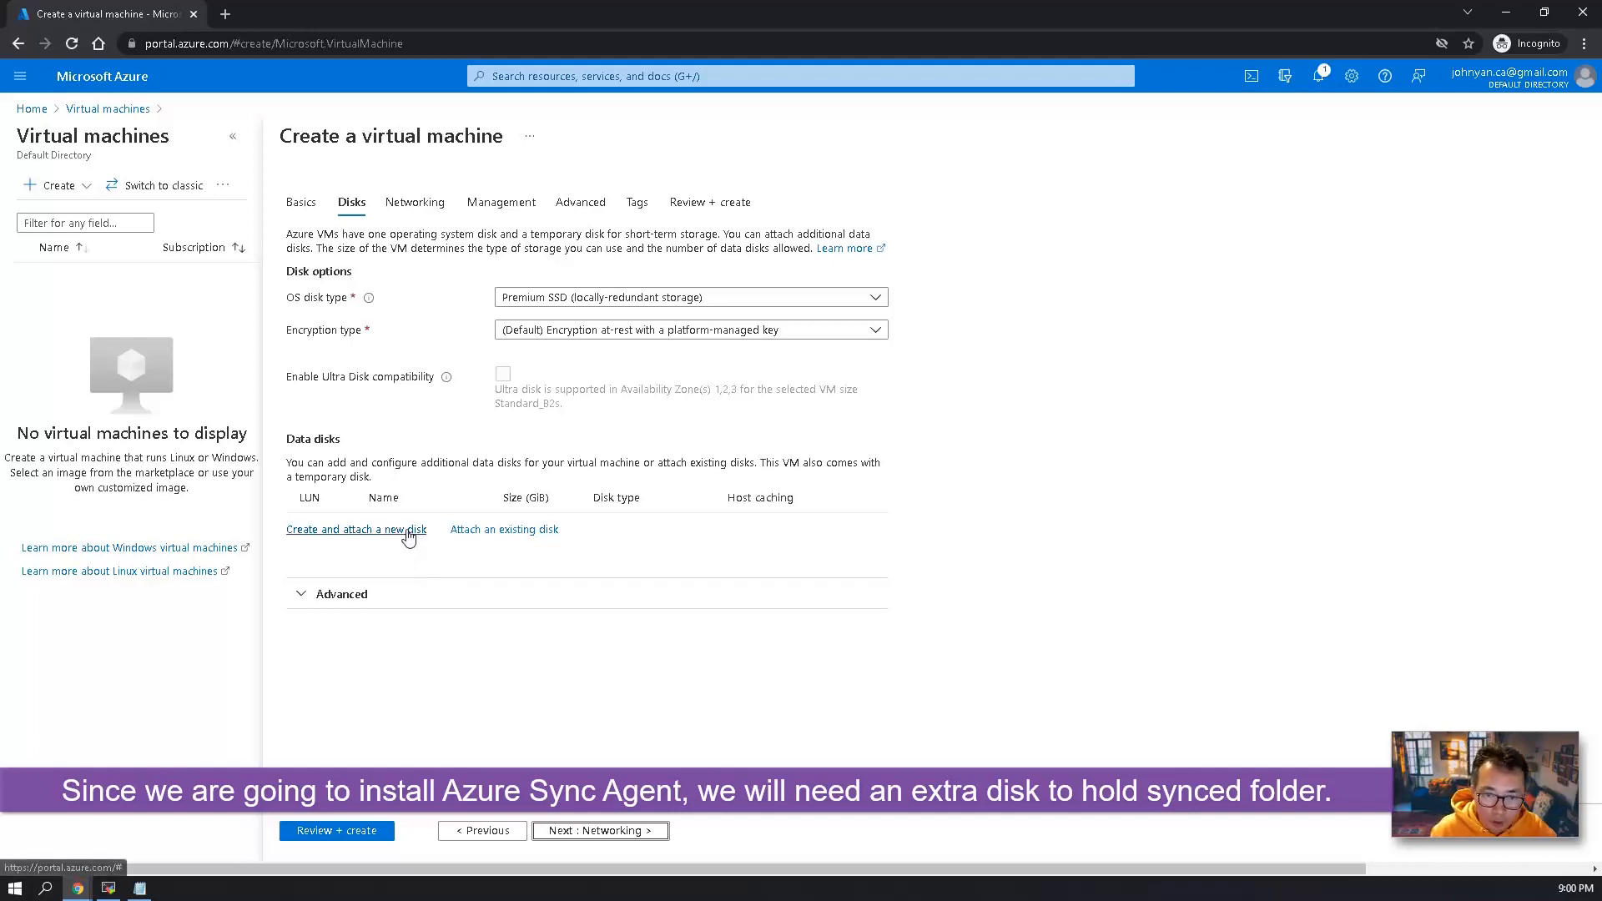
Create and attach an empty 32 GiB Standard HDD data disk with locally-redundant storage to the virtual machine.
{"action": "left_click", "coordinate": [408, 532]}
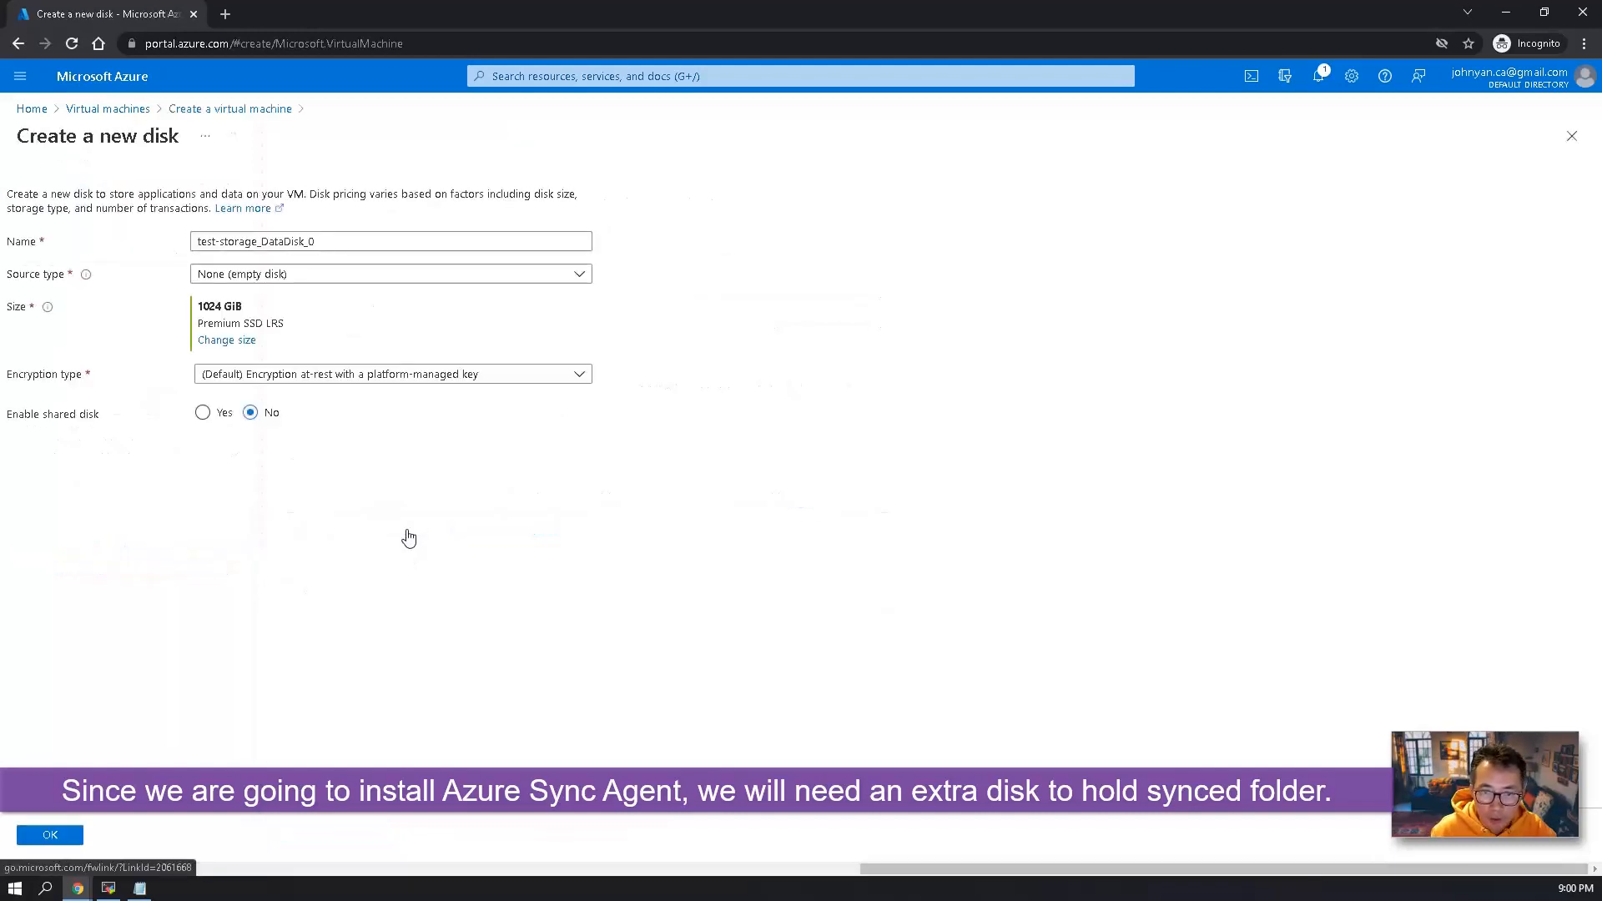
{"action": "left_click", "coordinate": [377, 279]}
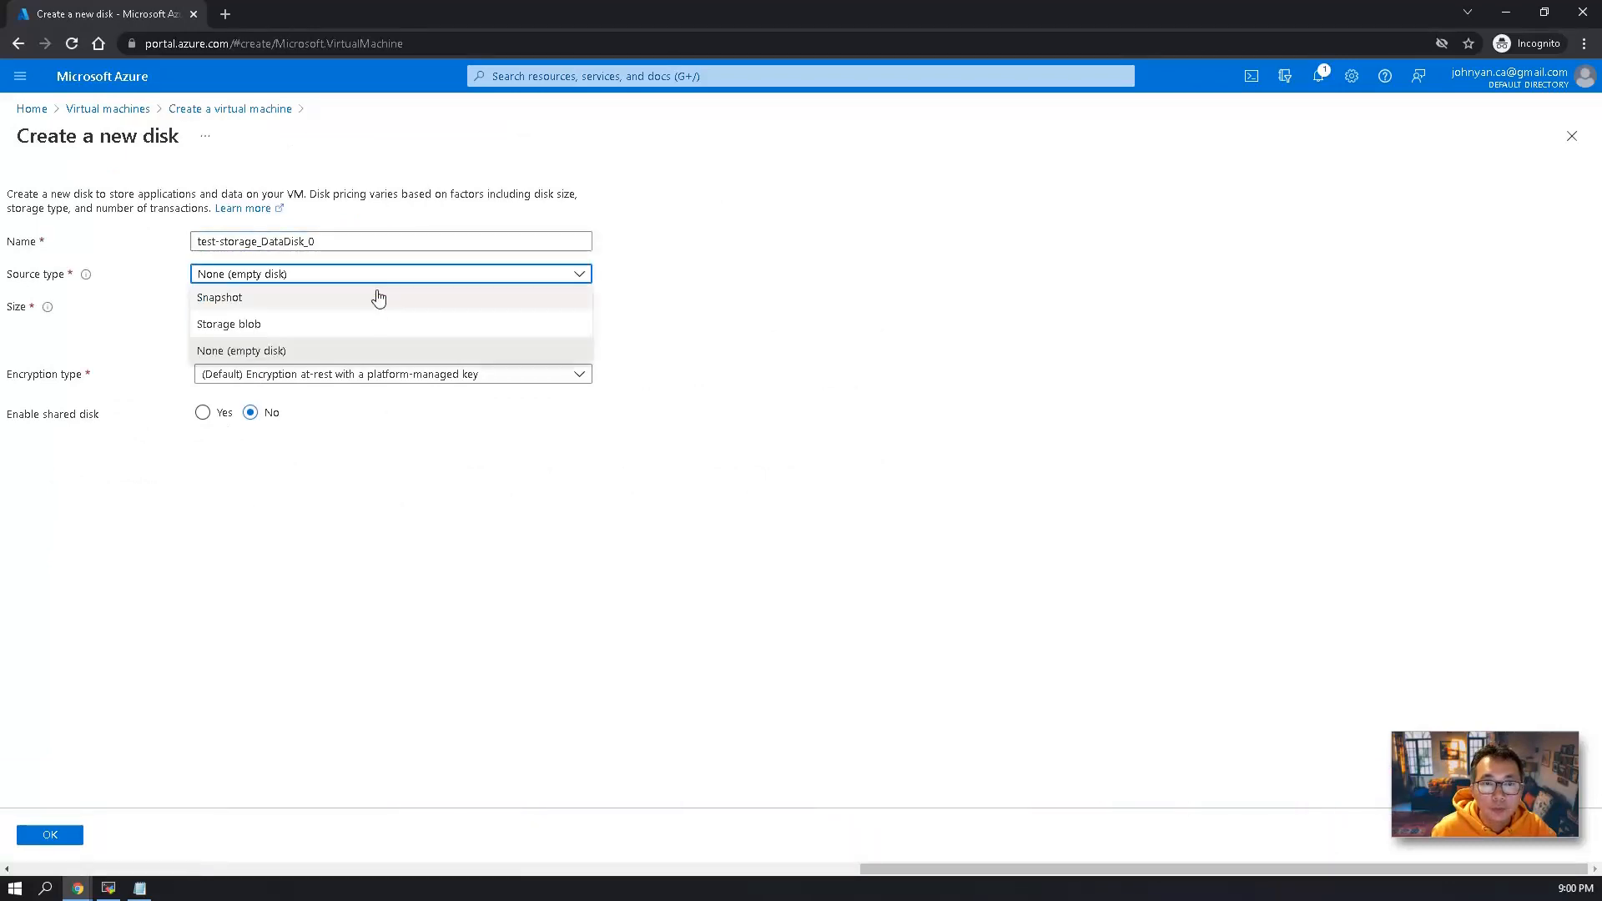
{"action": "left_click", "coordinate": [364, 349]}
{"action": "left_click", "coordinate": [249, 342]}
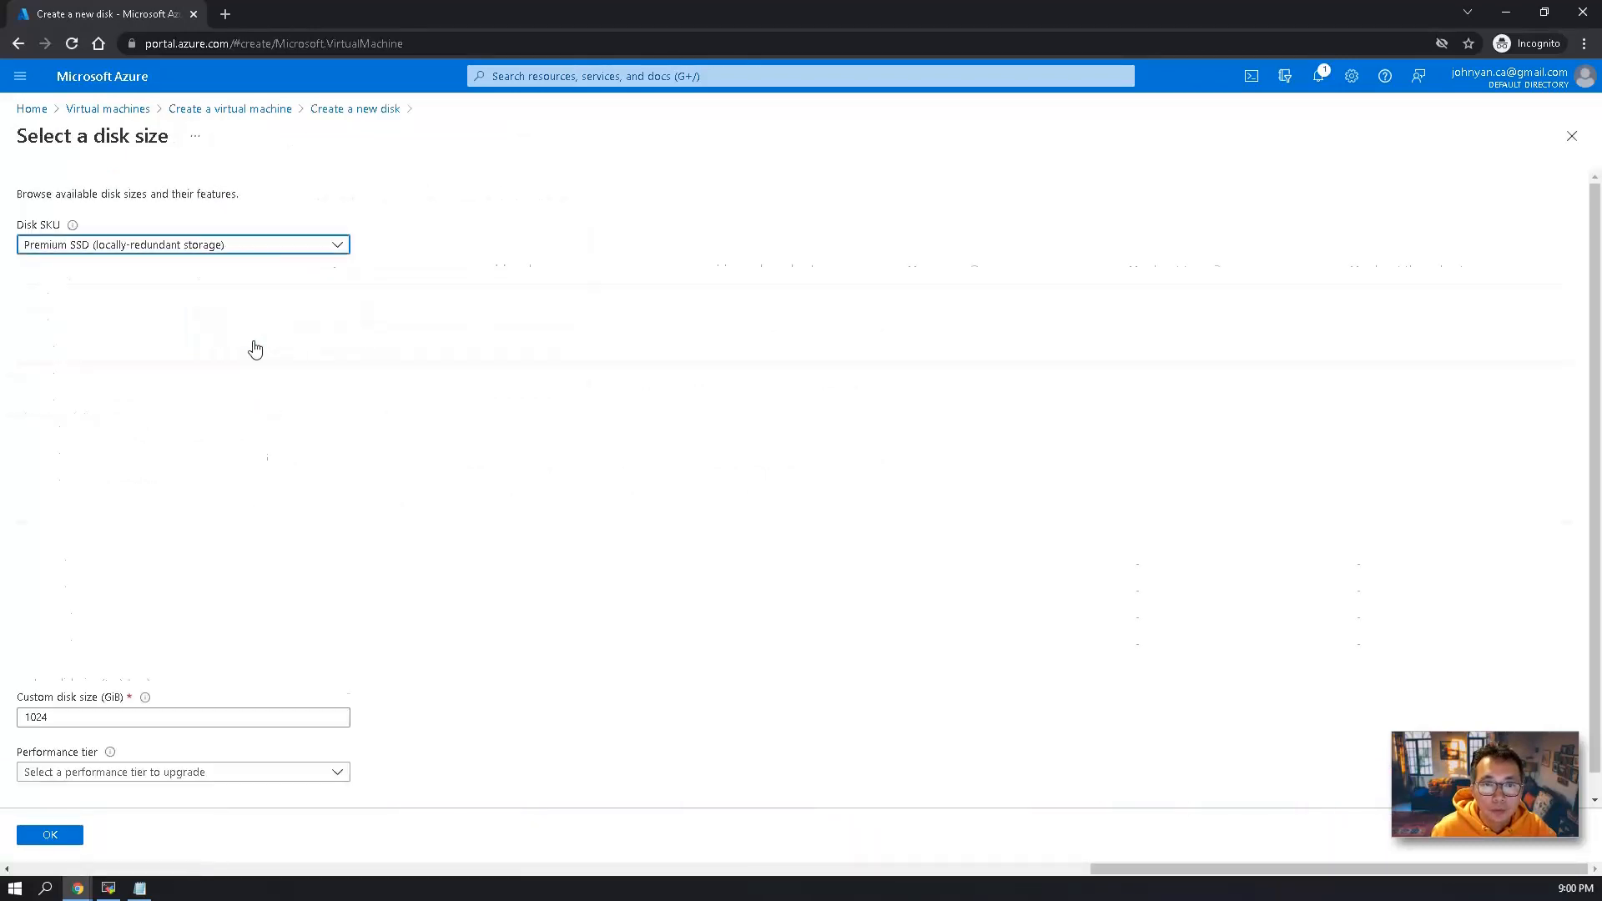
{"action": "left_click", "coordinate": [314, 245]}
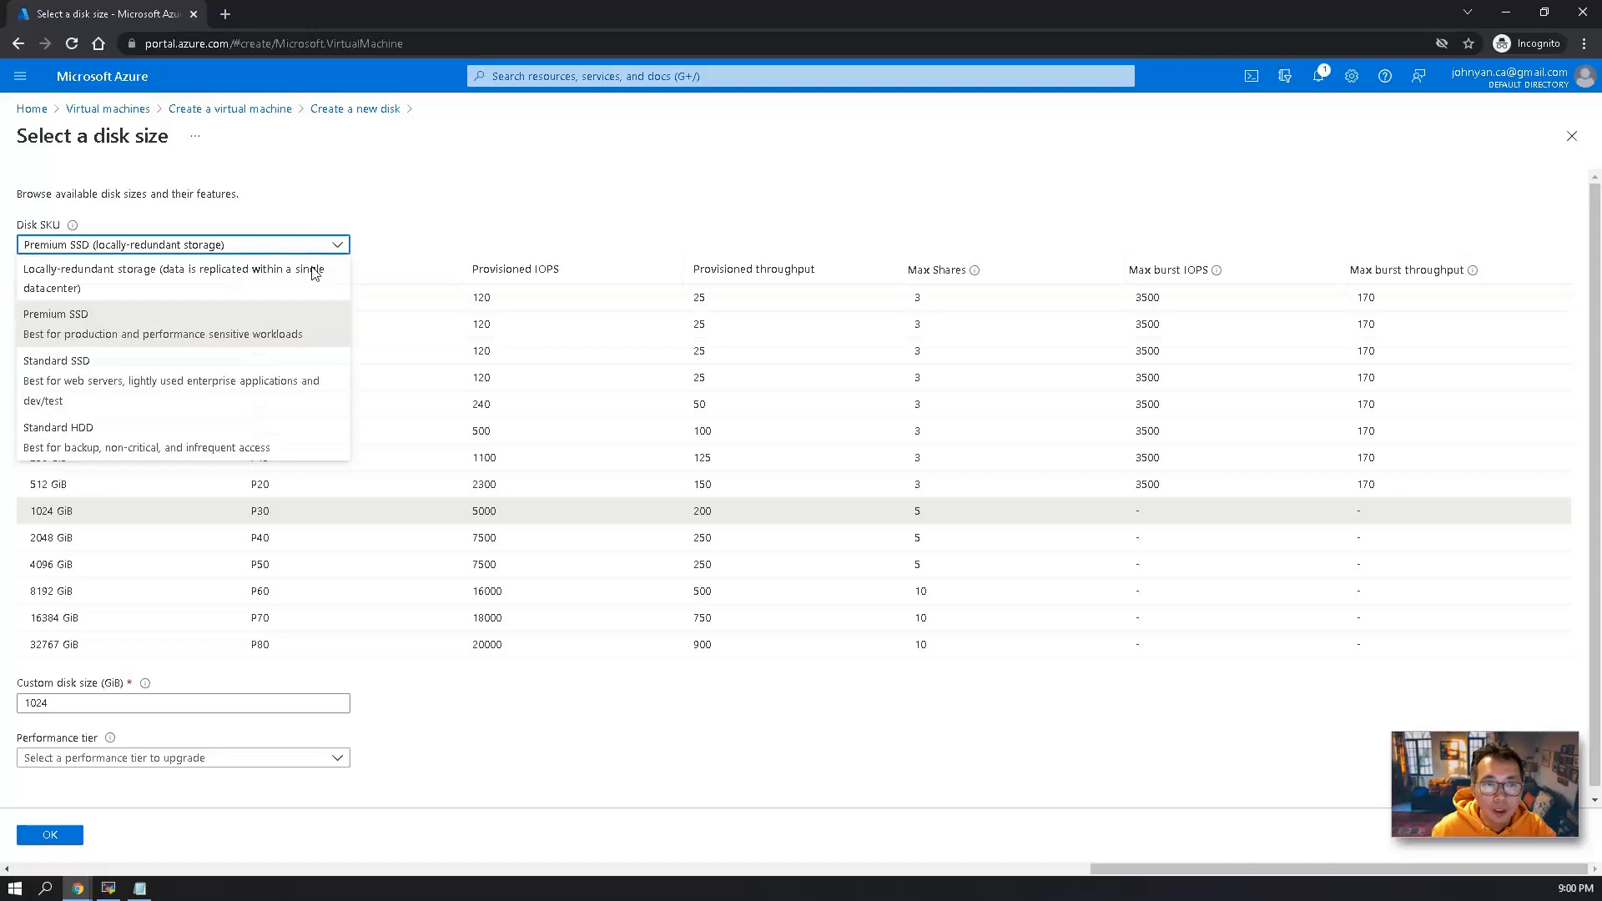
{"action": "left_click", "coordinate": [302, 432]}
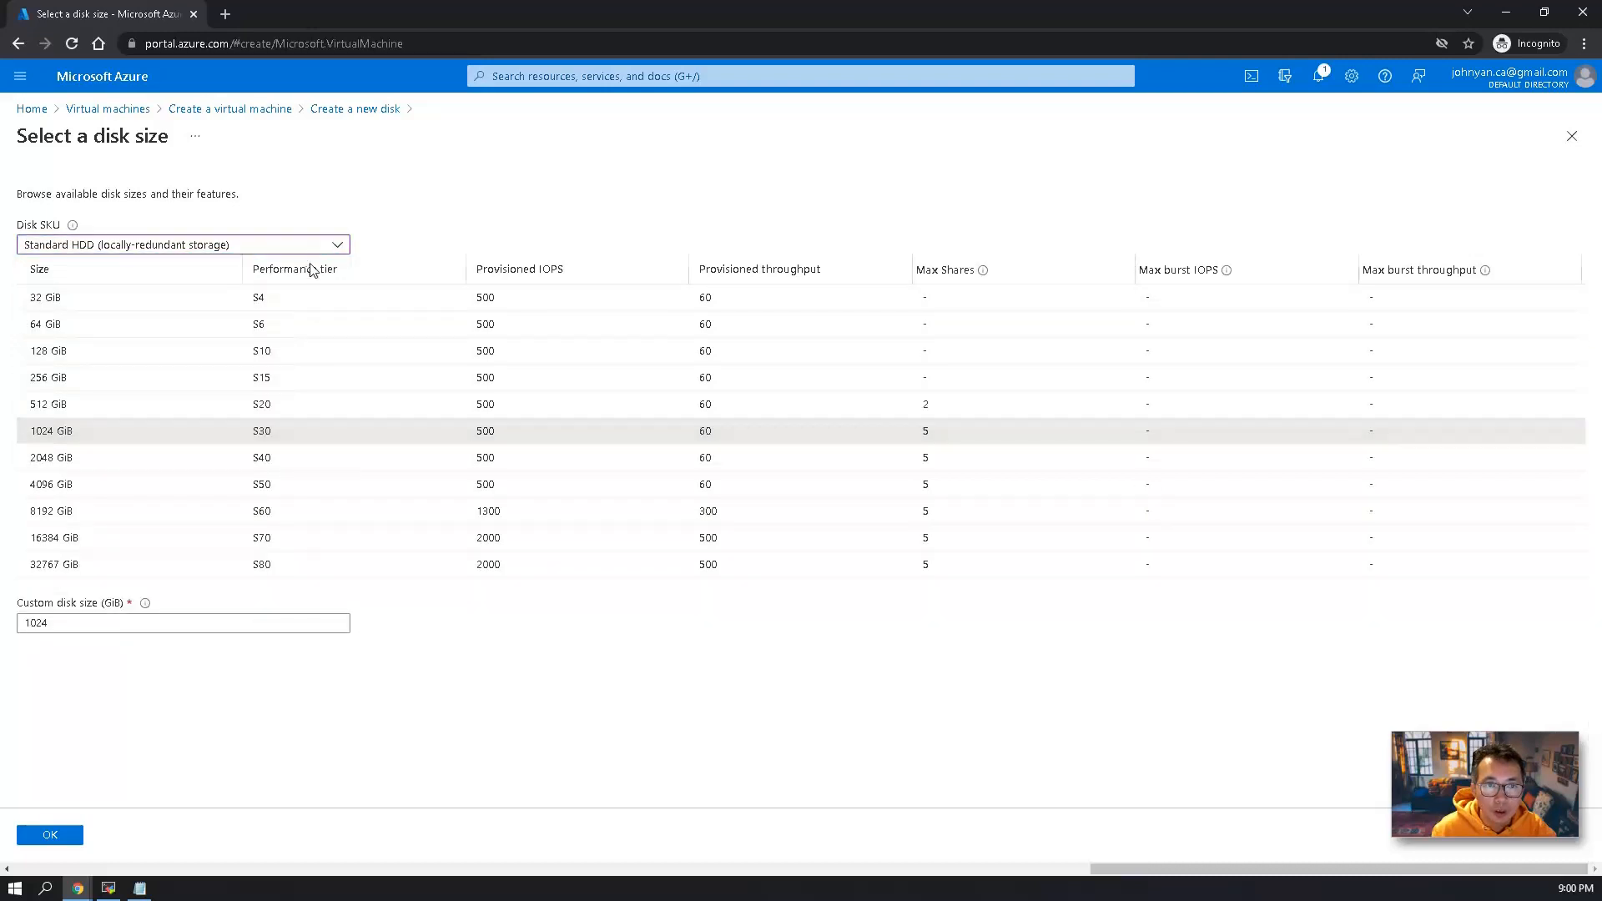
{"action": "left_click", "coordinate": [82, 299]}
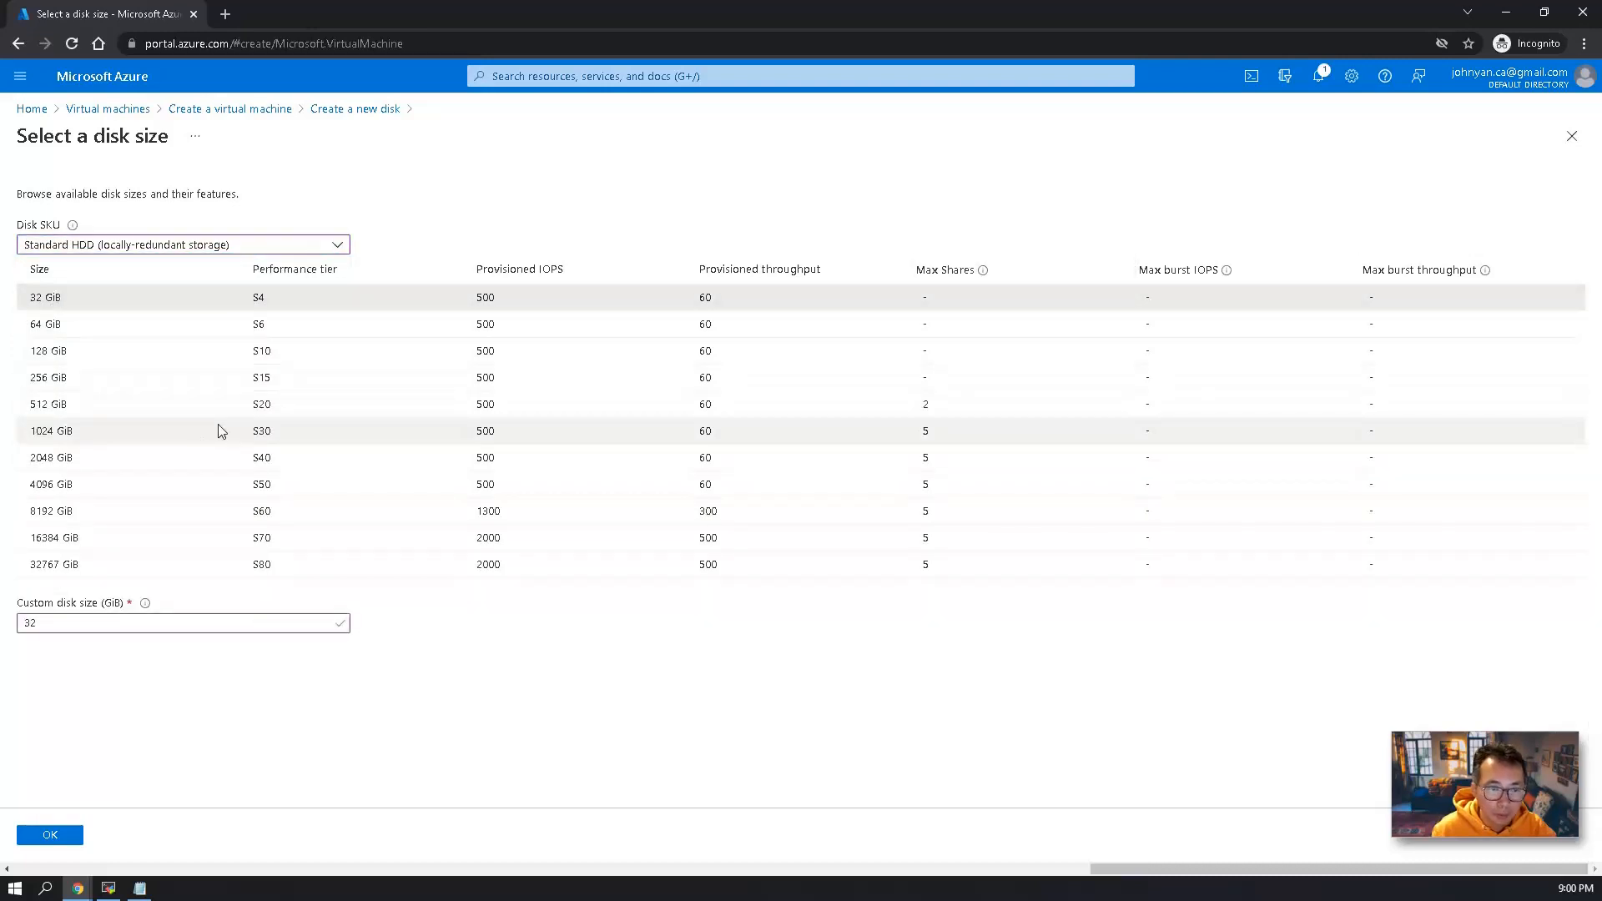
{"action": "left_click", "coordinate": [52, 835]}
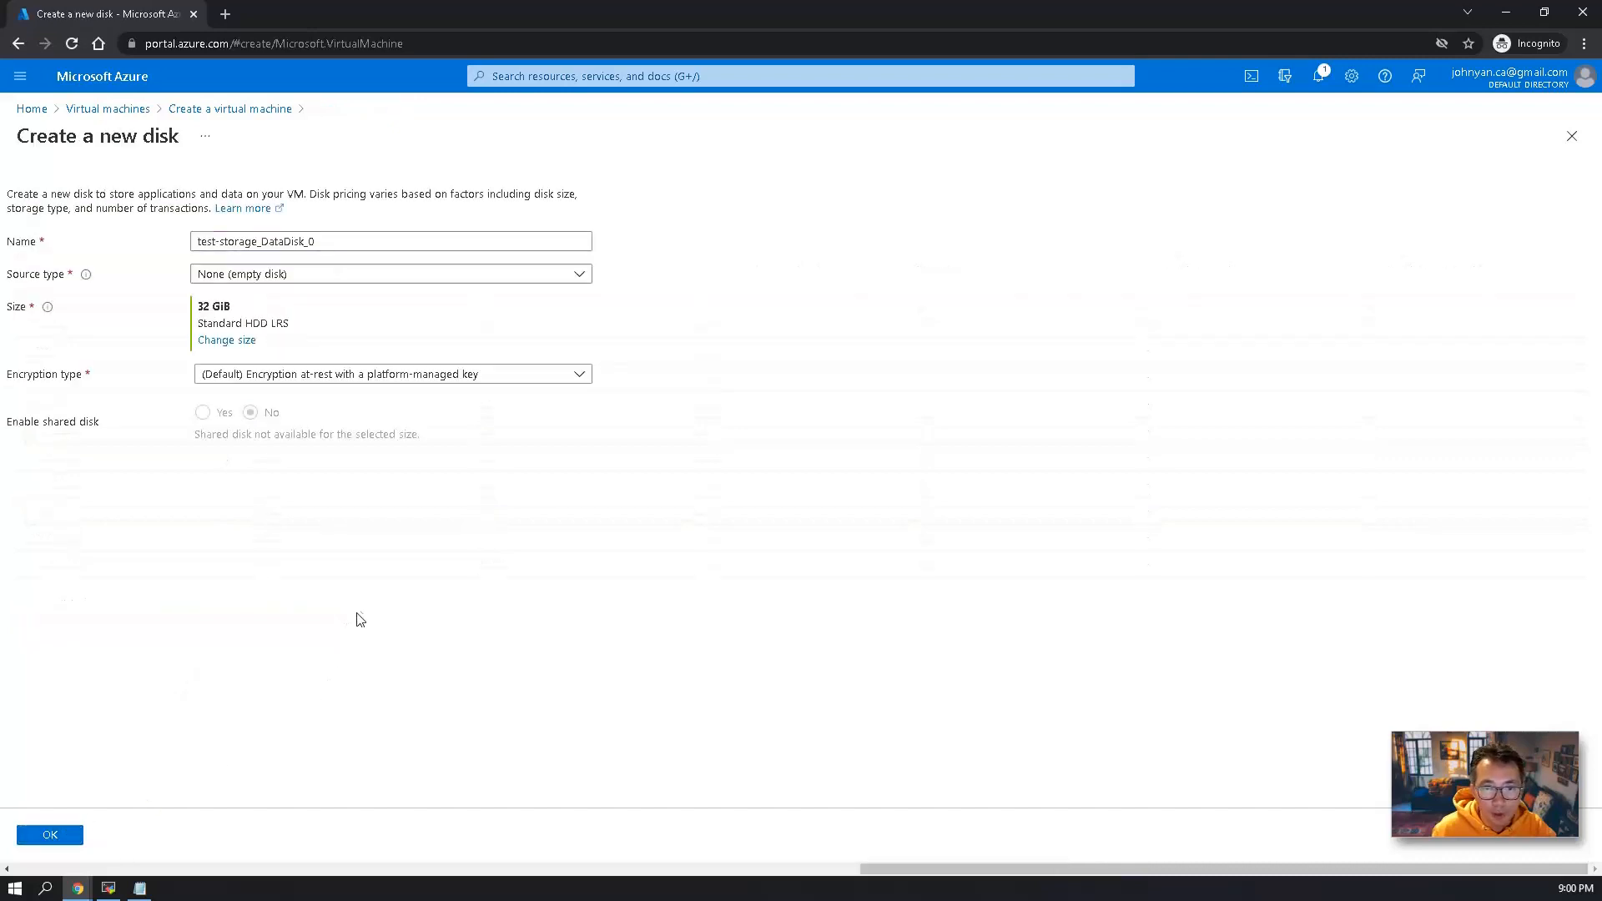
{"action": "left_click", "coordinate": [52, 834]}
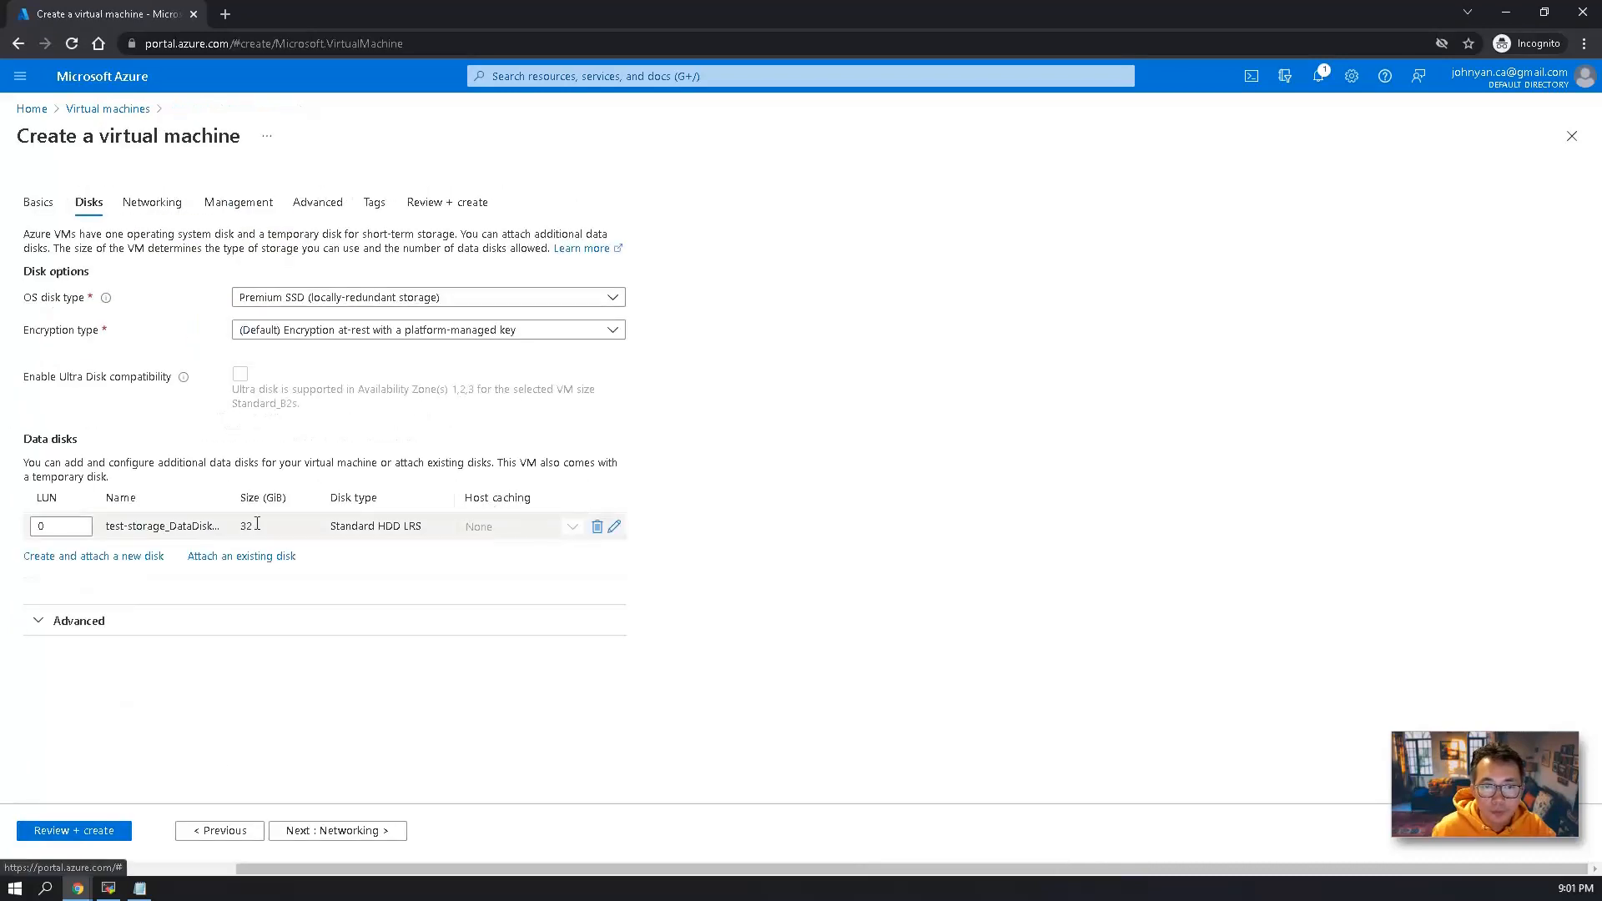
Keep the default networking settings, review the configuration and create the virtual machine.
{"action": "left_click", "coordinate": [342, 832]}
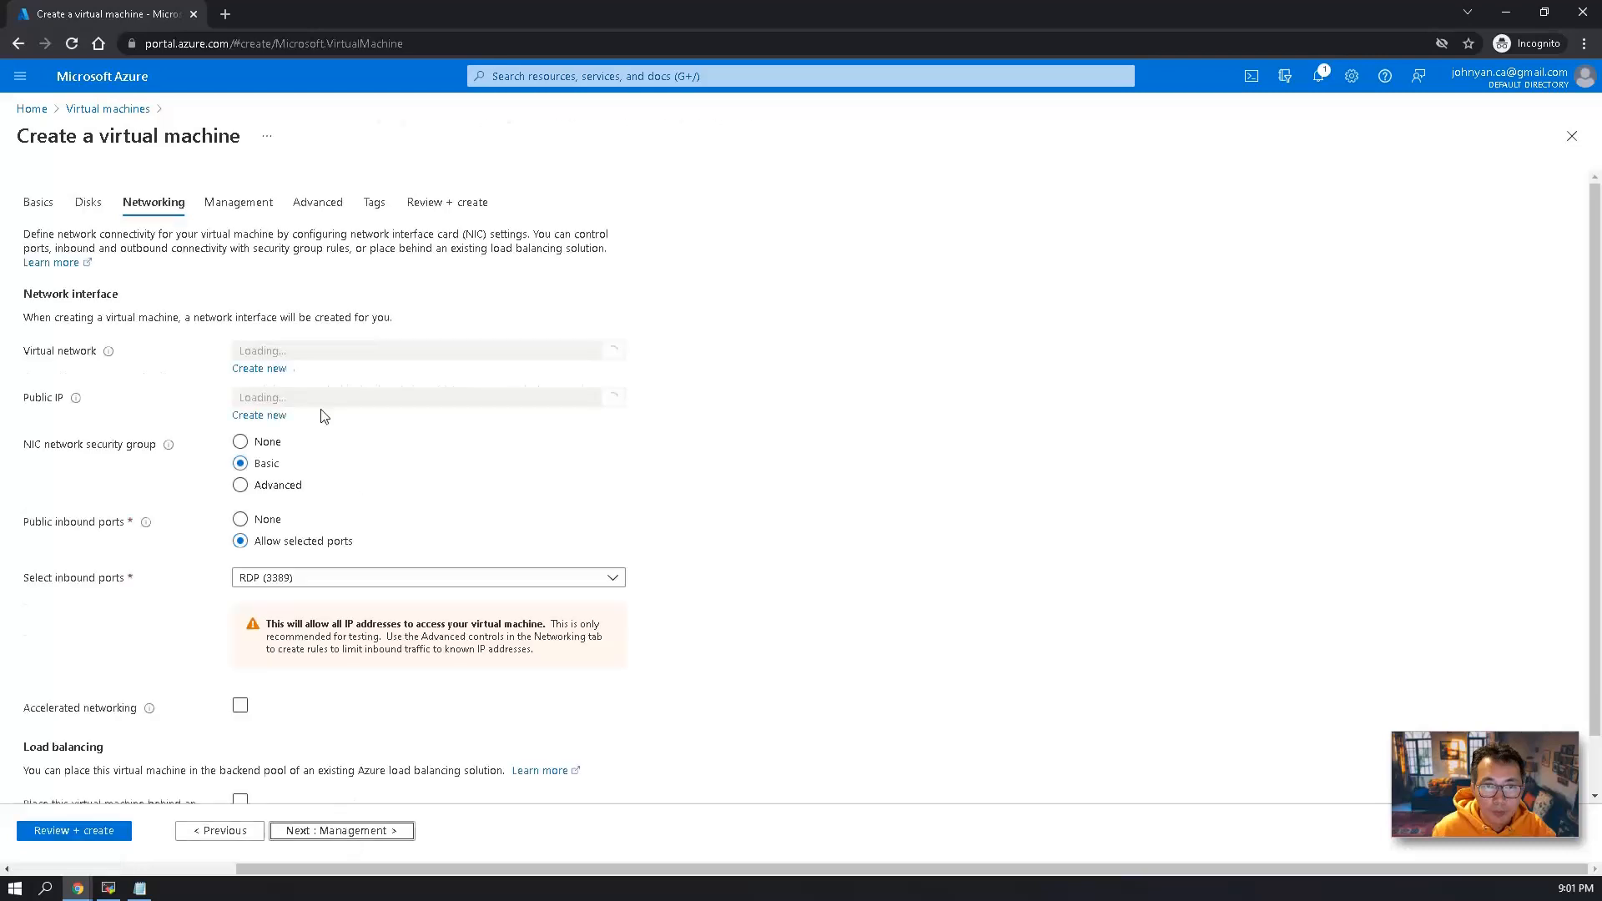
{"action": "left_click", "coordinate": [351, 831]}
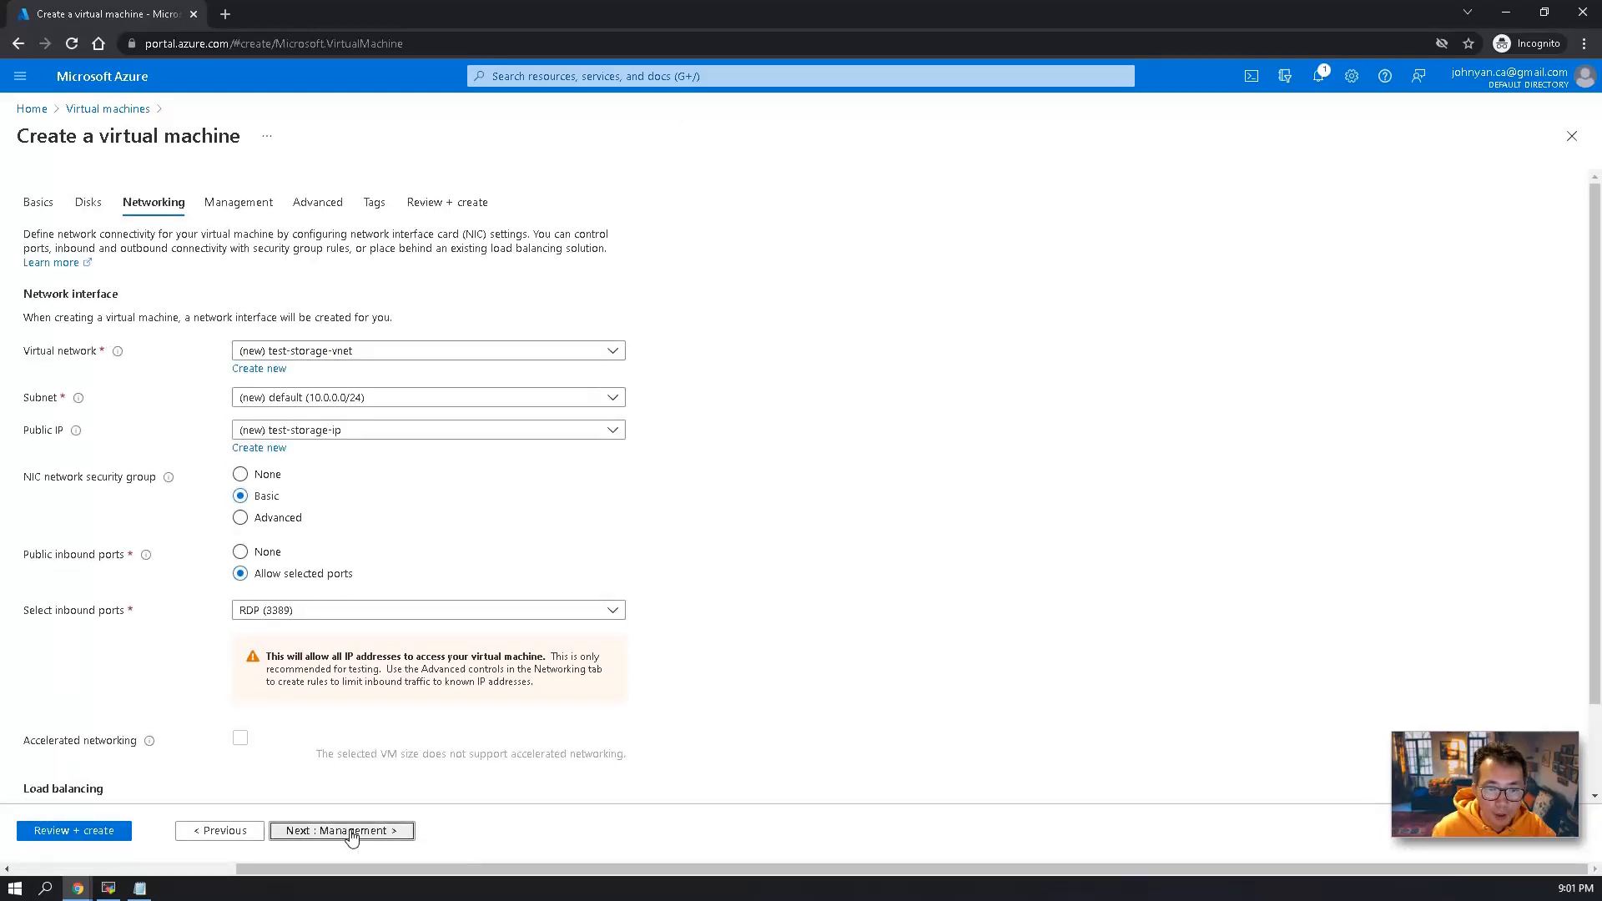
{"action": "left_click", "coordinate": [350, 832]}
{"action": "left_click", "coordinate": [73, 830]}
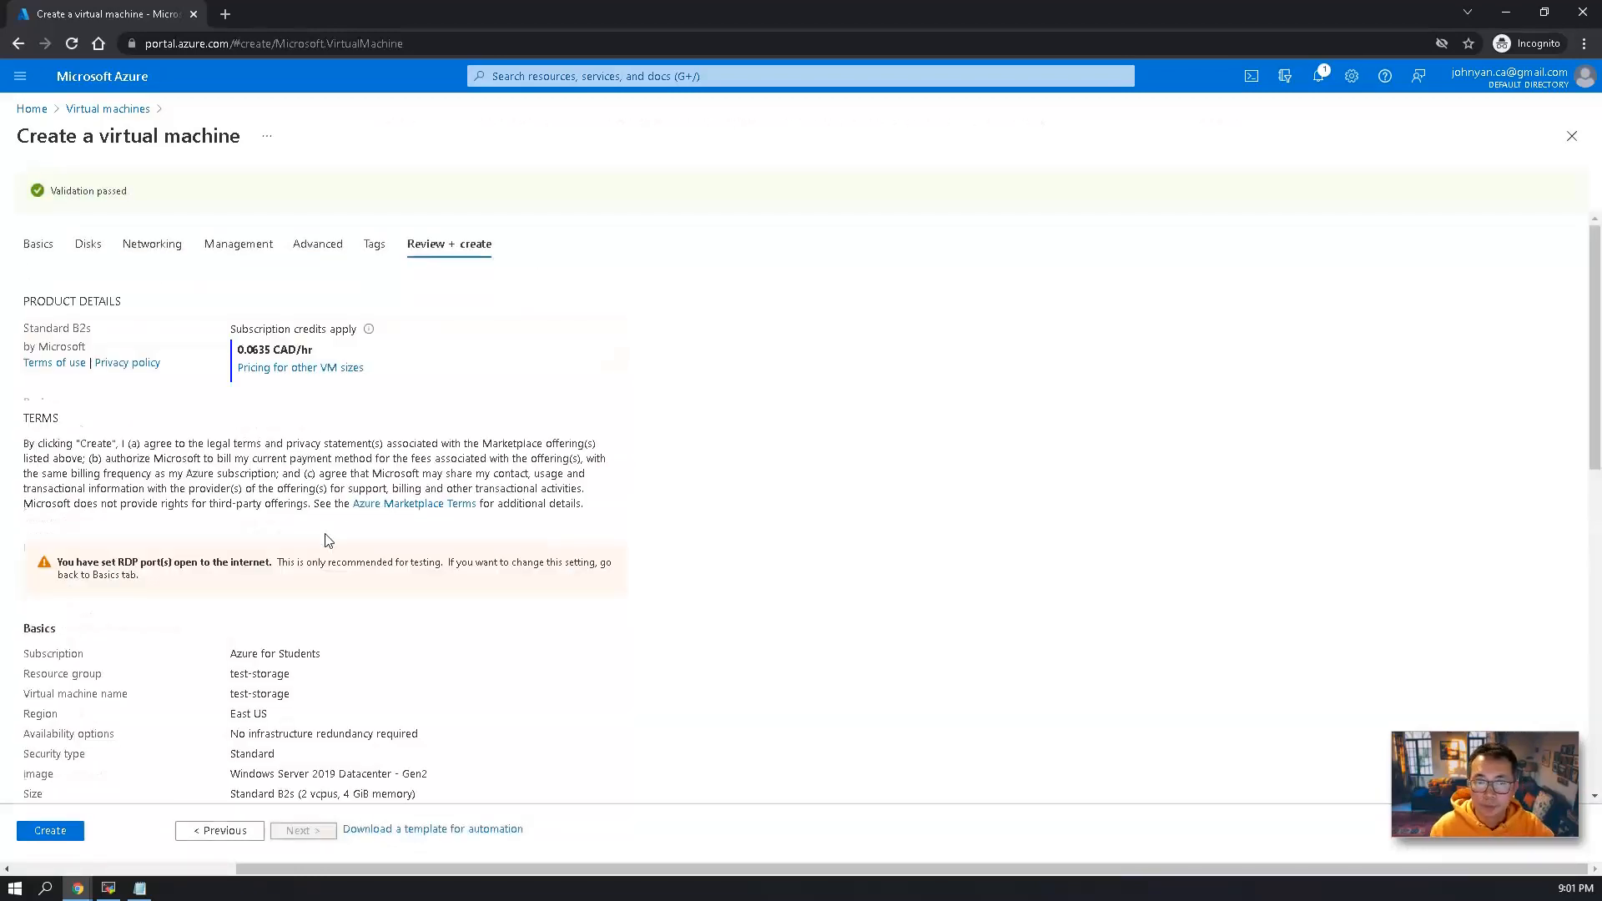
{"action": "left_click", "coordinate": [71, 831]}
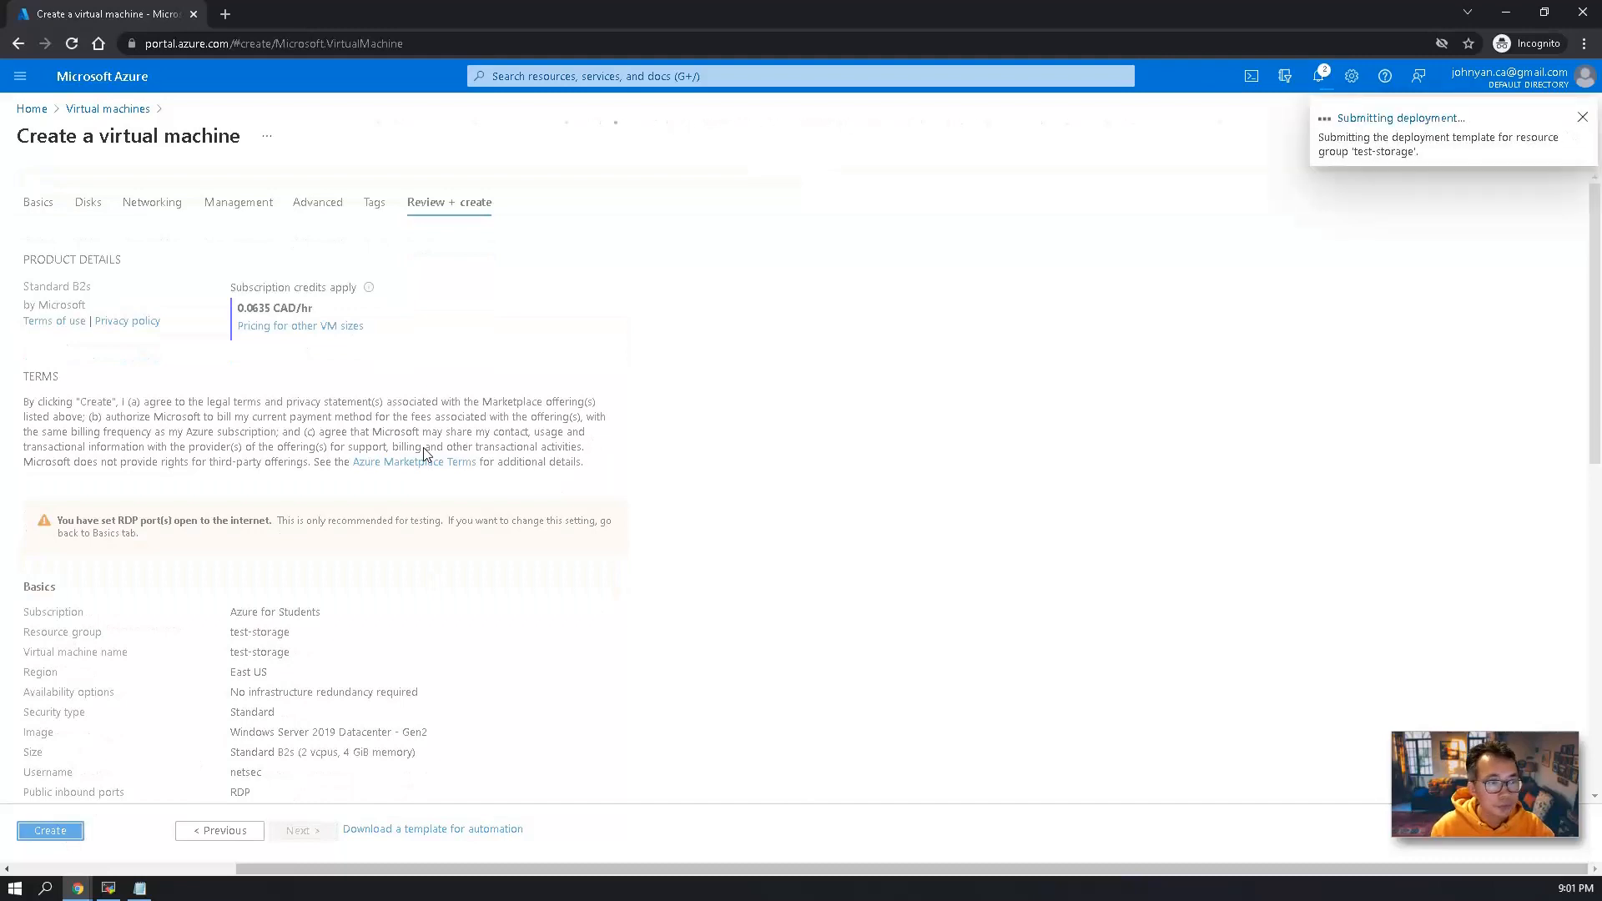
Start a new load balancer named lb4st in the test-storage resource group and proceed to its frontend IP configuration.
{"action": "left_click", "coordinate": [546, 76]}
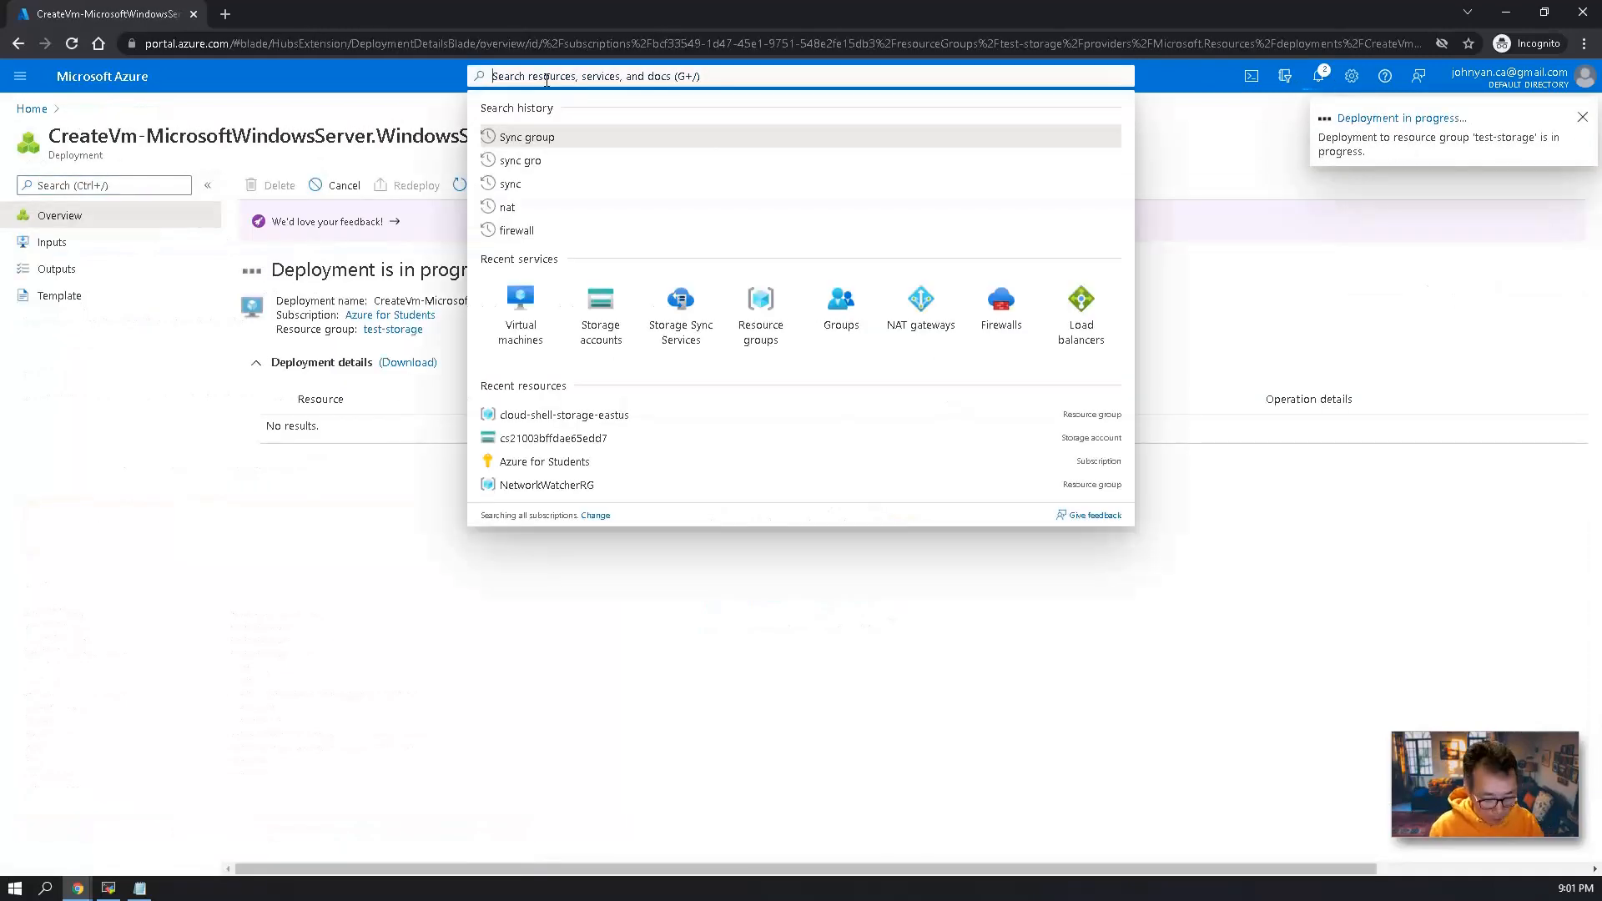
{"action": "type", "text": "load"}
{"action": "left_click", "coordinate": [569, 142]}
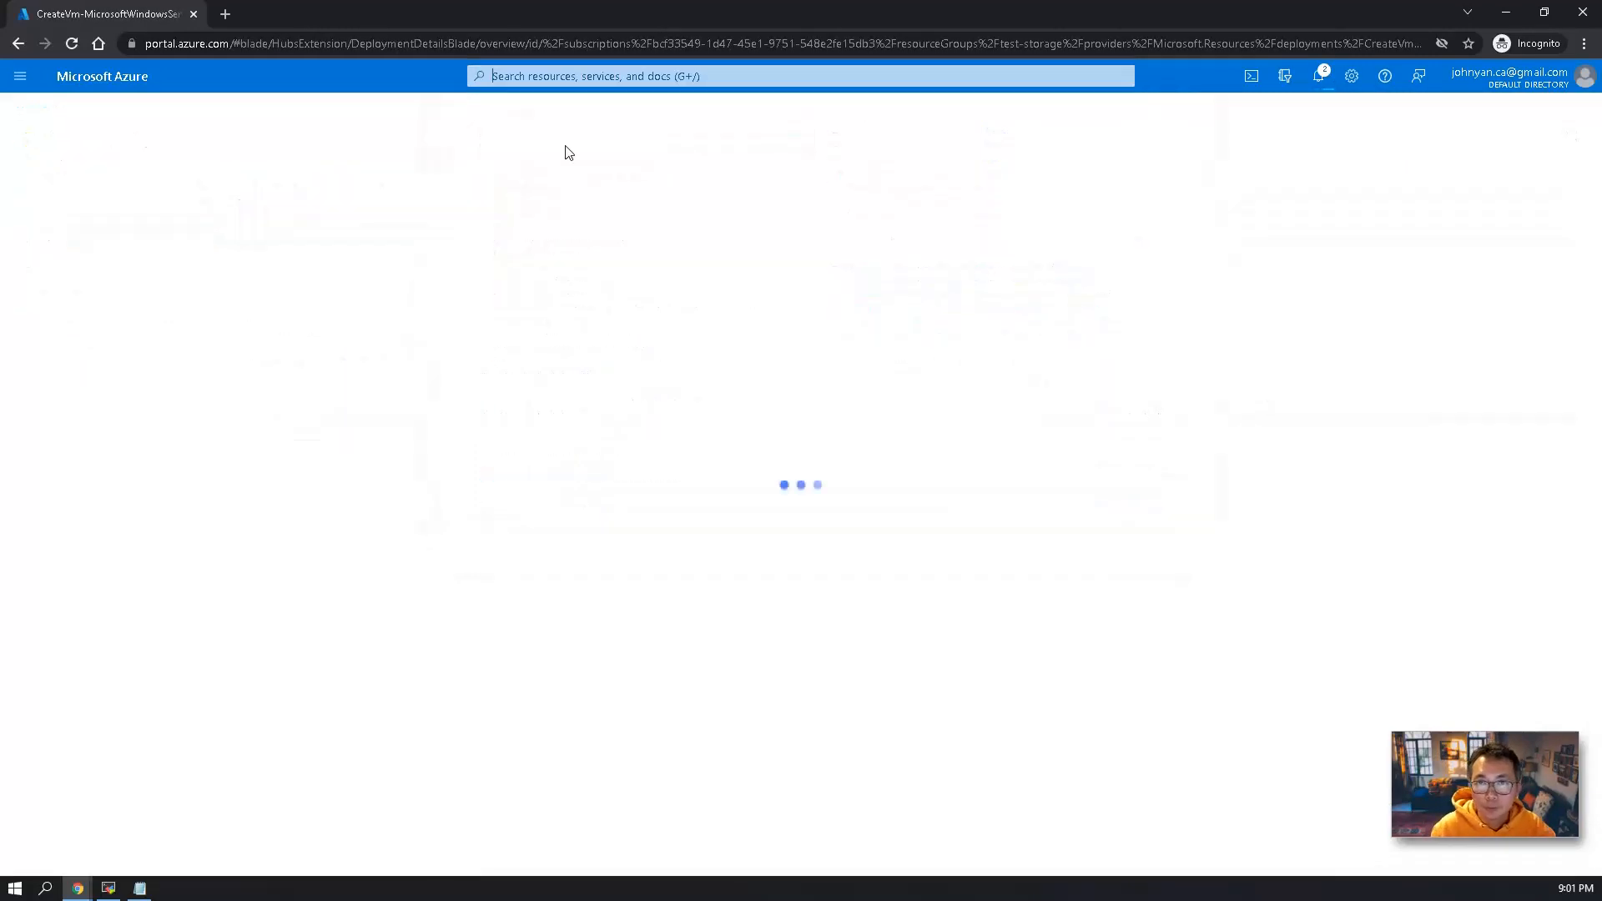
{"action": "left_click", "coordinate": [279, 187]}
{"action": "left_click", "coordinate": [761, 381]}
{"action": "left_click", "coordinate": [751, 492]}
{"action": "left_click", "coordinate": [767, 460]}
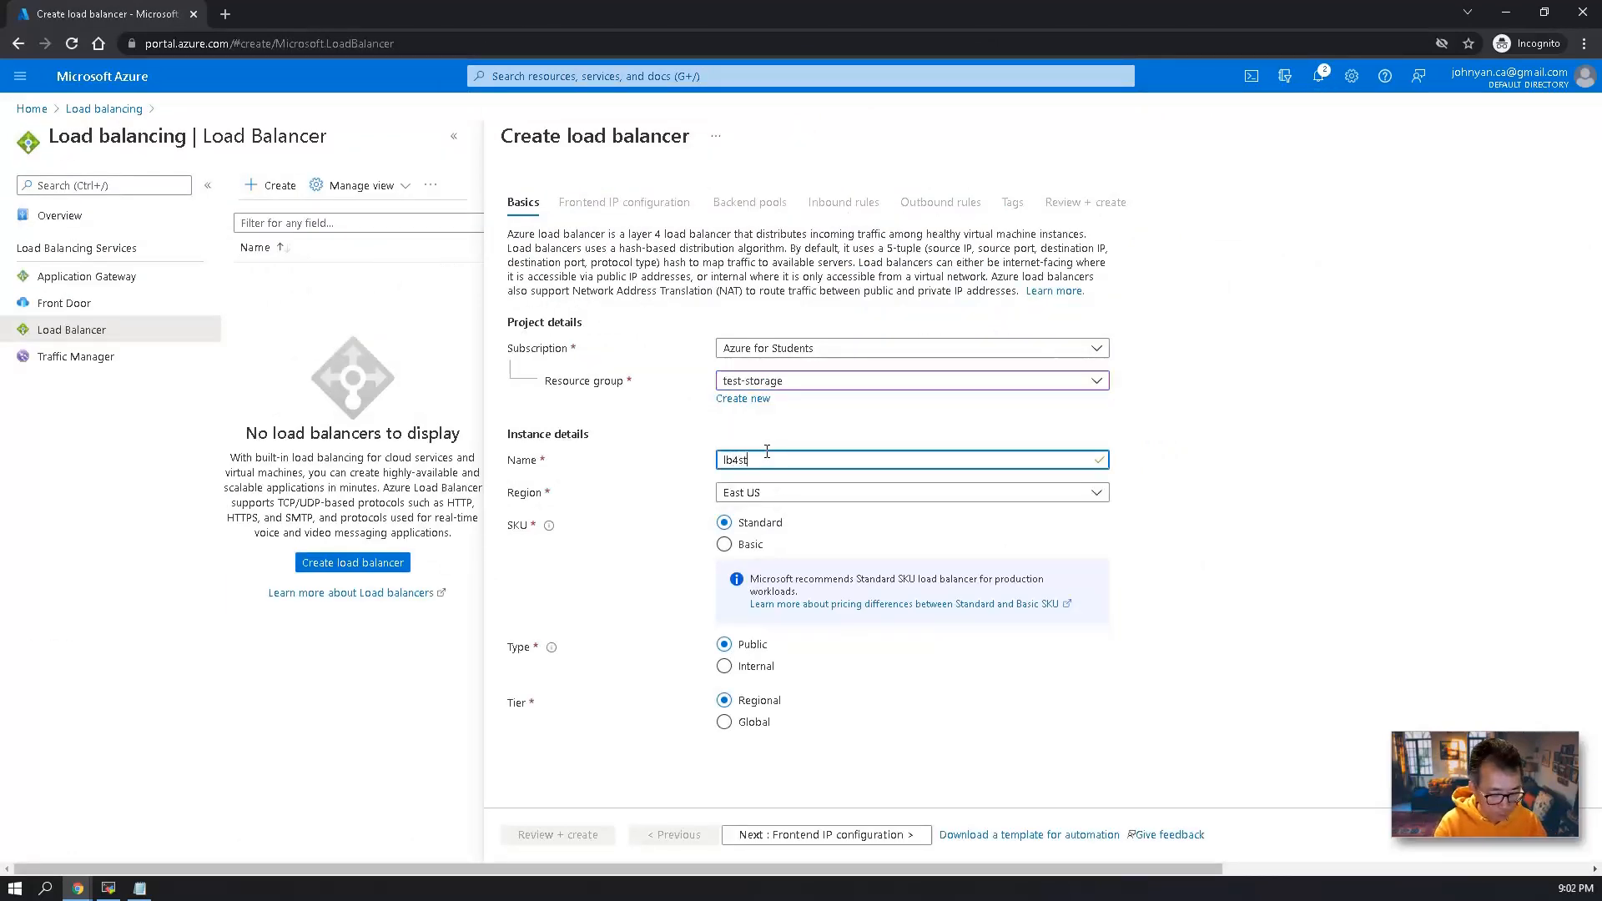
{"action": "left_click", "coordinate": [823, 834]}
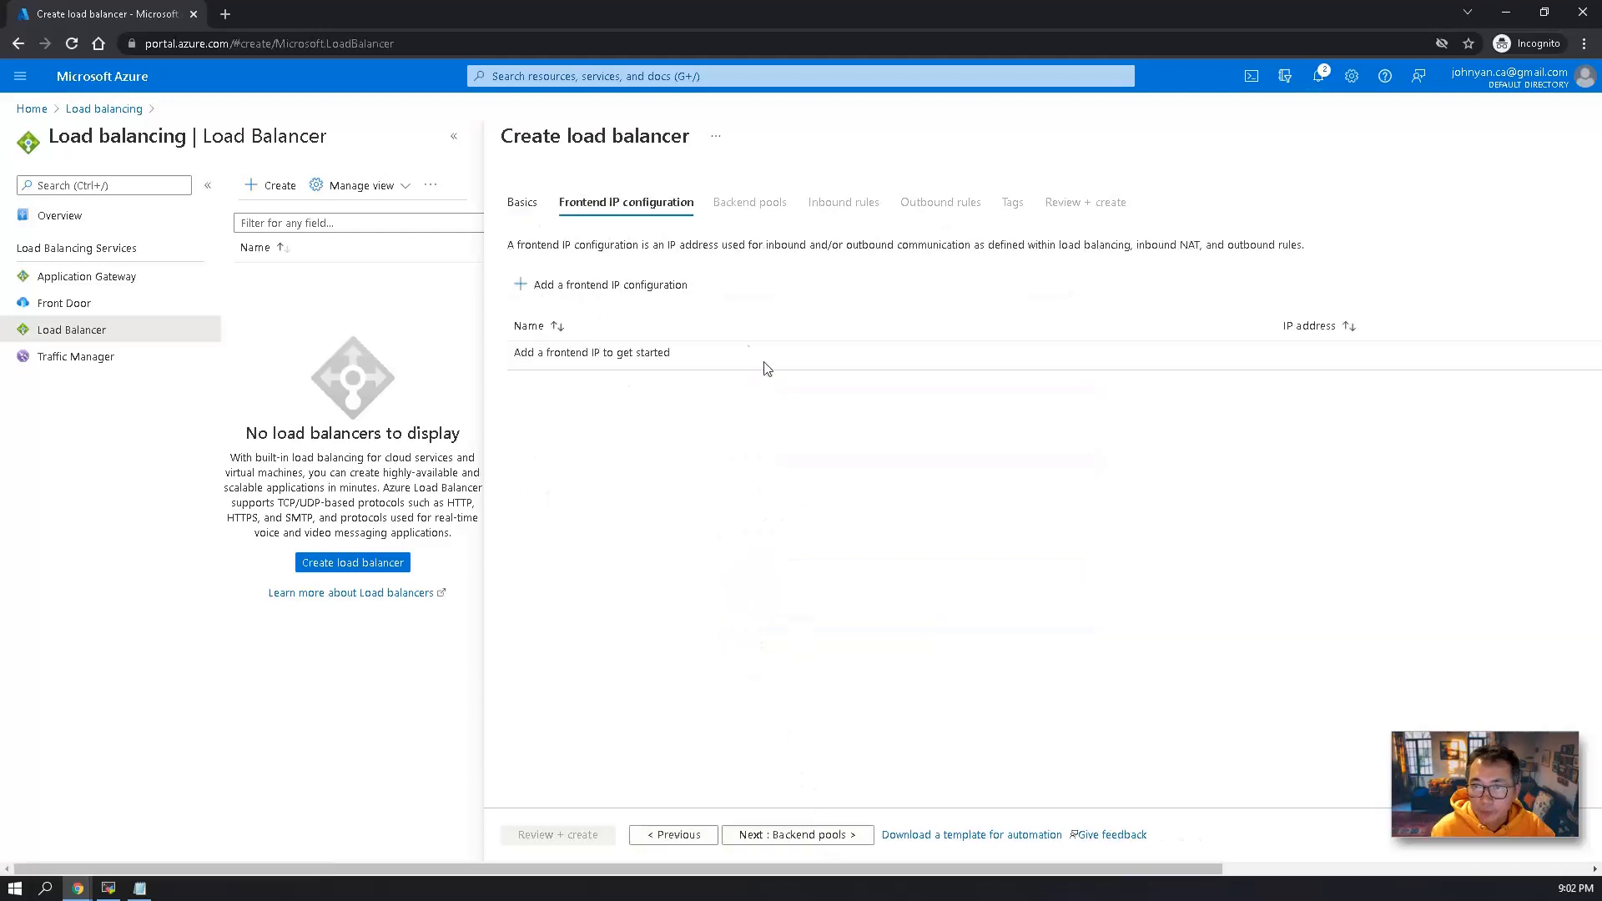
Add a frontend IP configuration named lb-front that uses a newly created public IP address also named lb-front.
{"action": "left_click", "coordinate": [623, 286]}
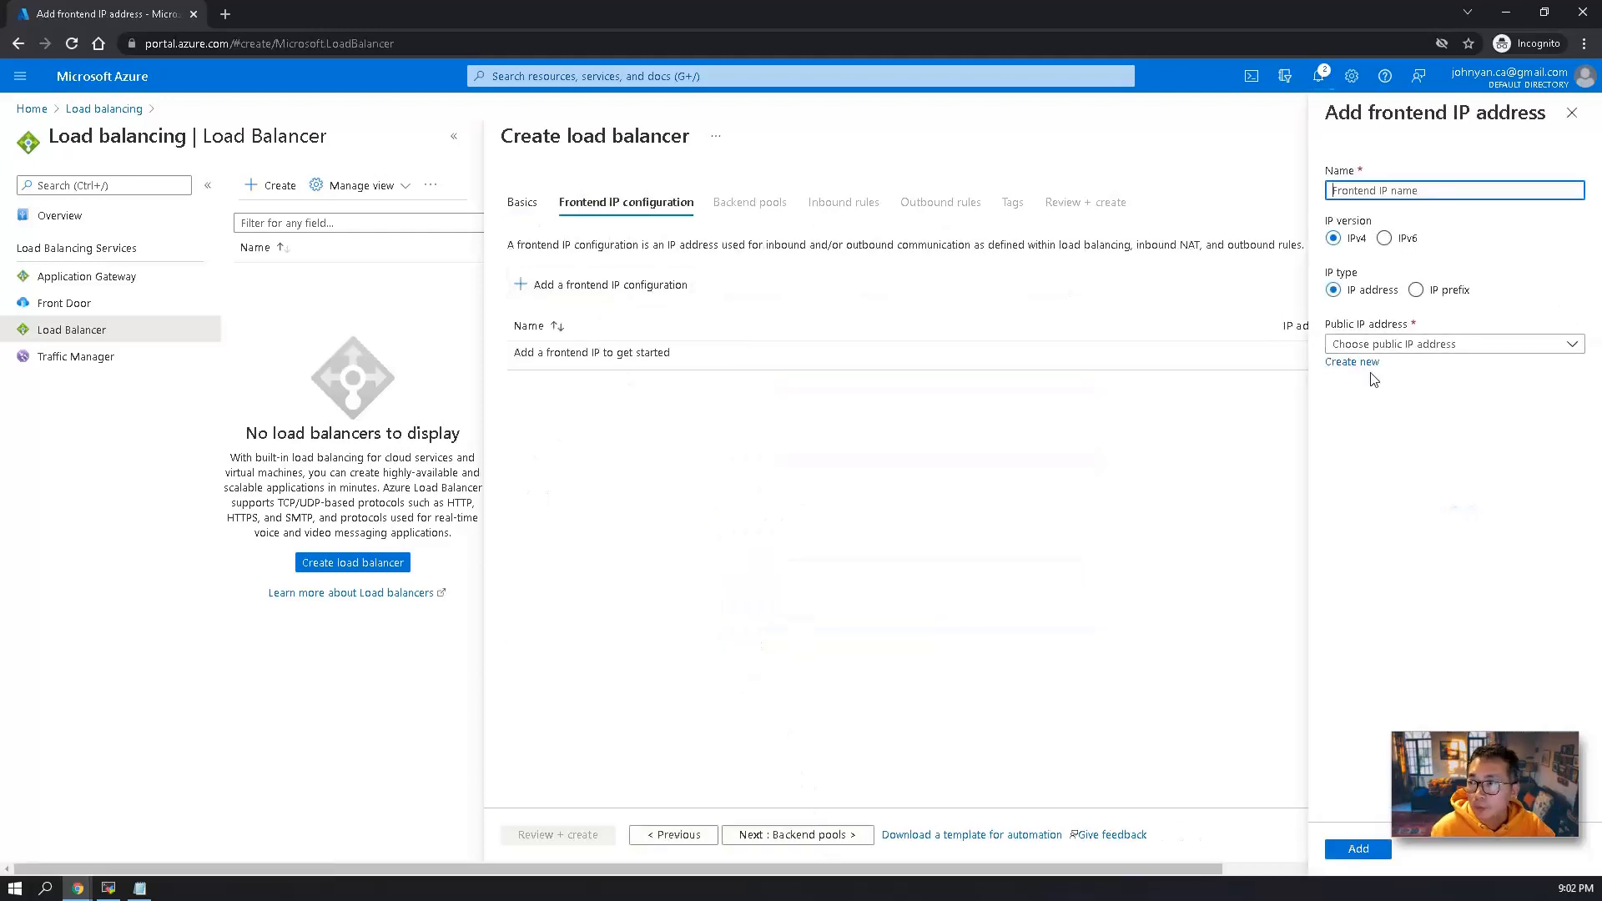
{"action": "left_click", "coordinate": [1371, 362]}
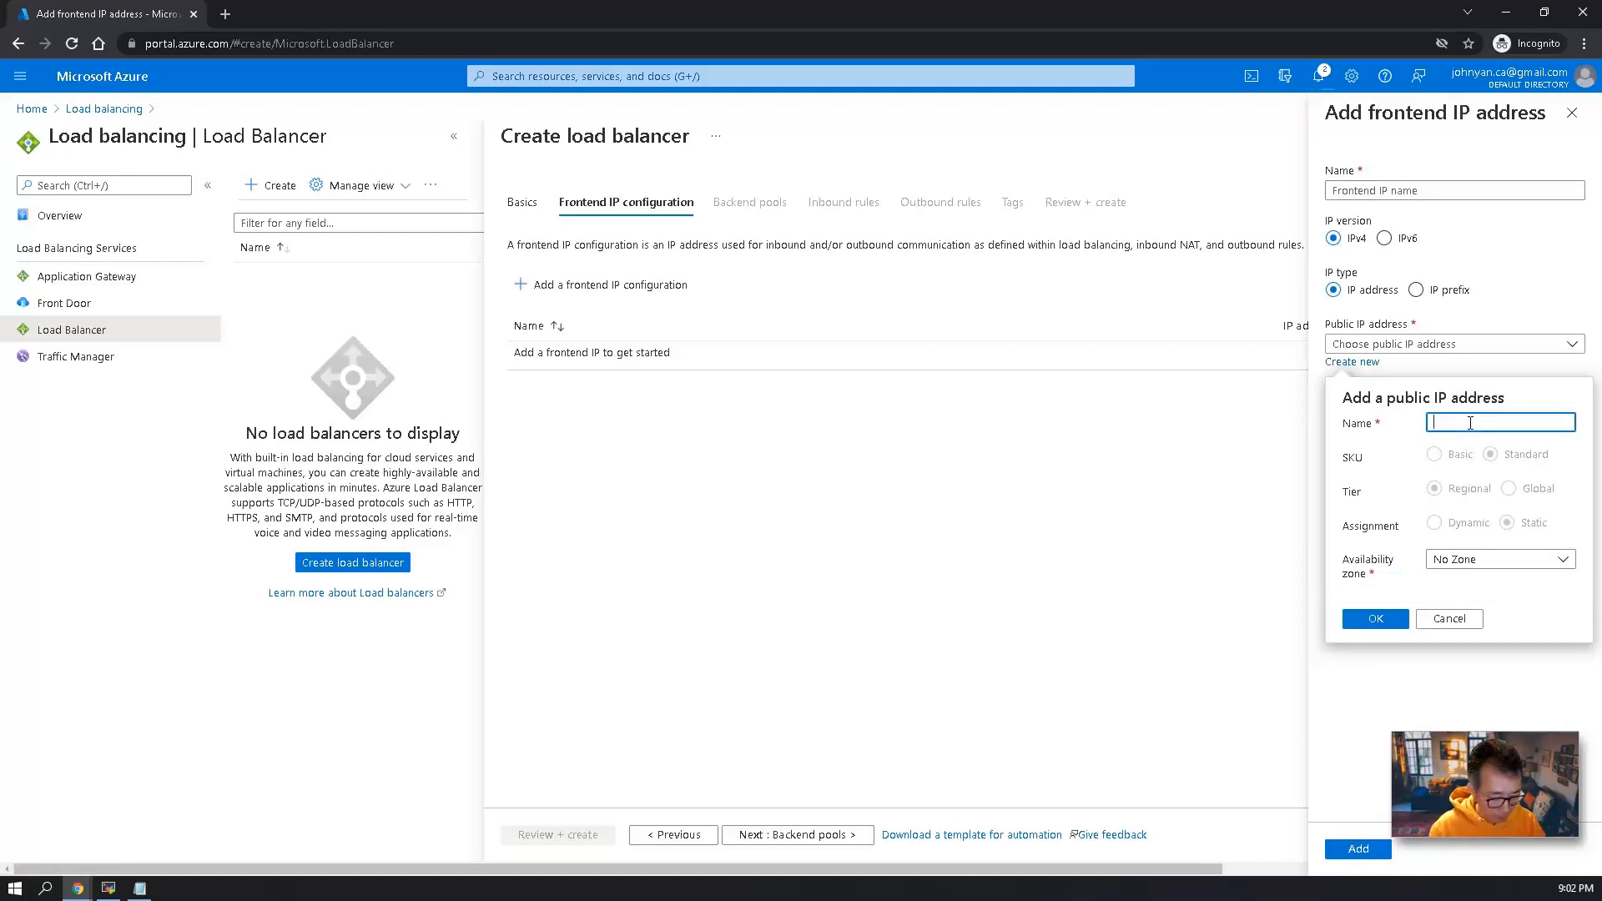
{"action": "type", "text": "lb-front"}
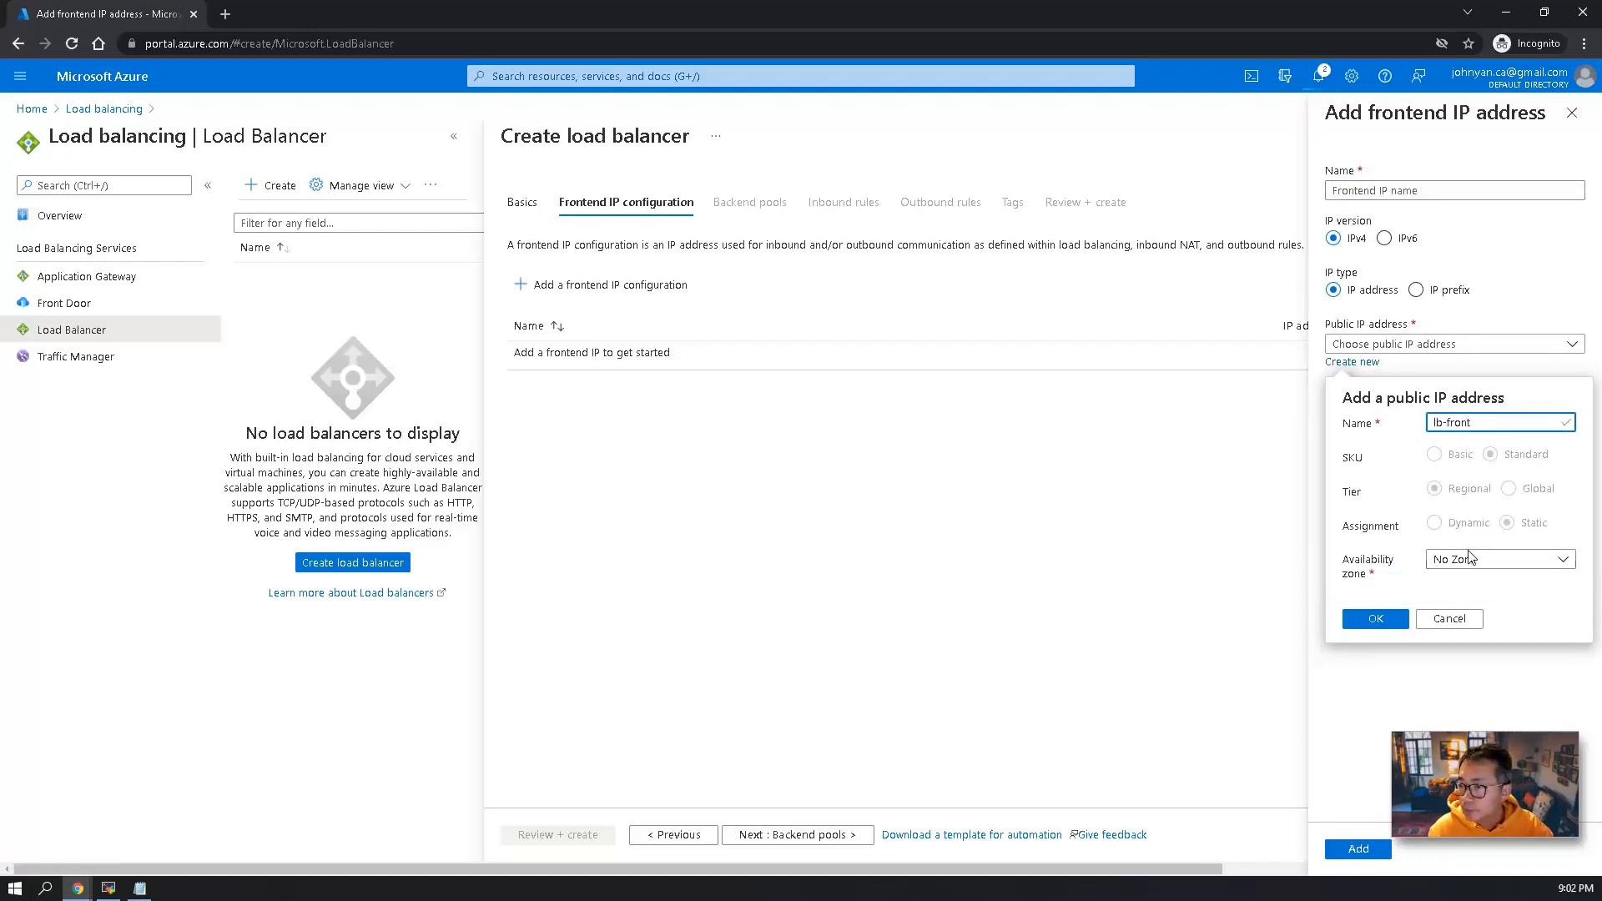
{"action": "left_click", "coordinate": [1392, 619]}
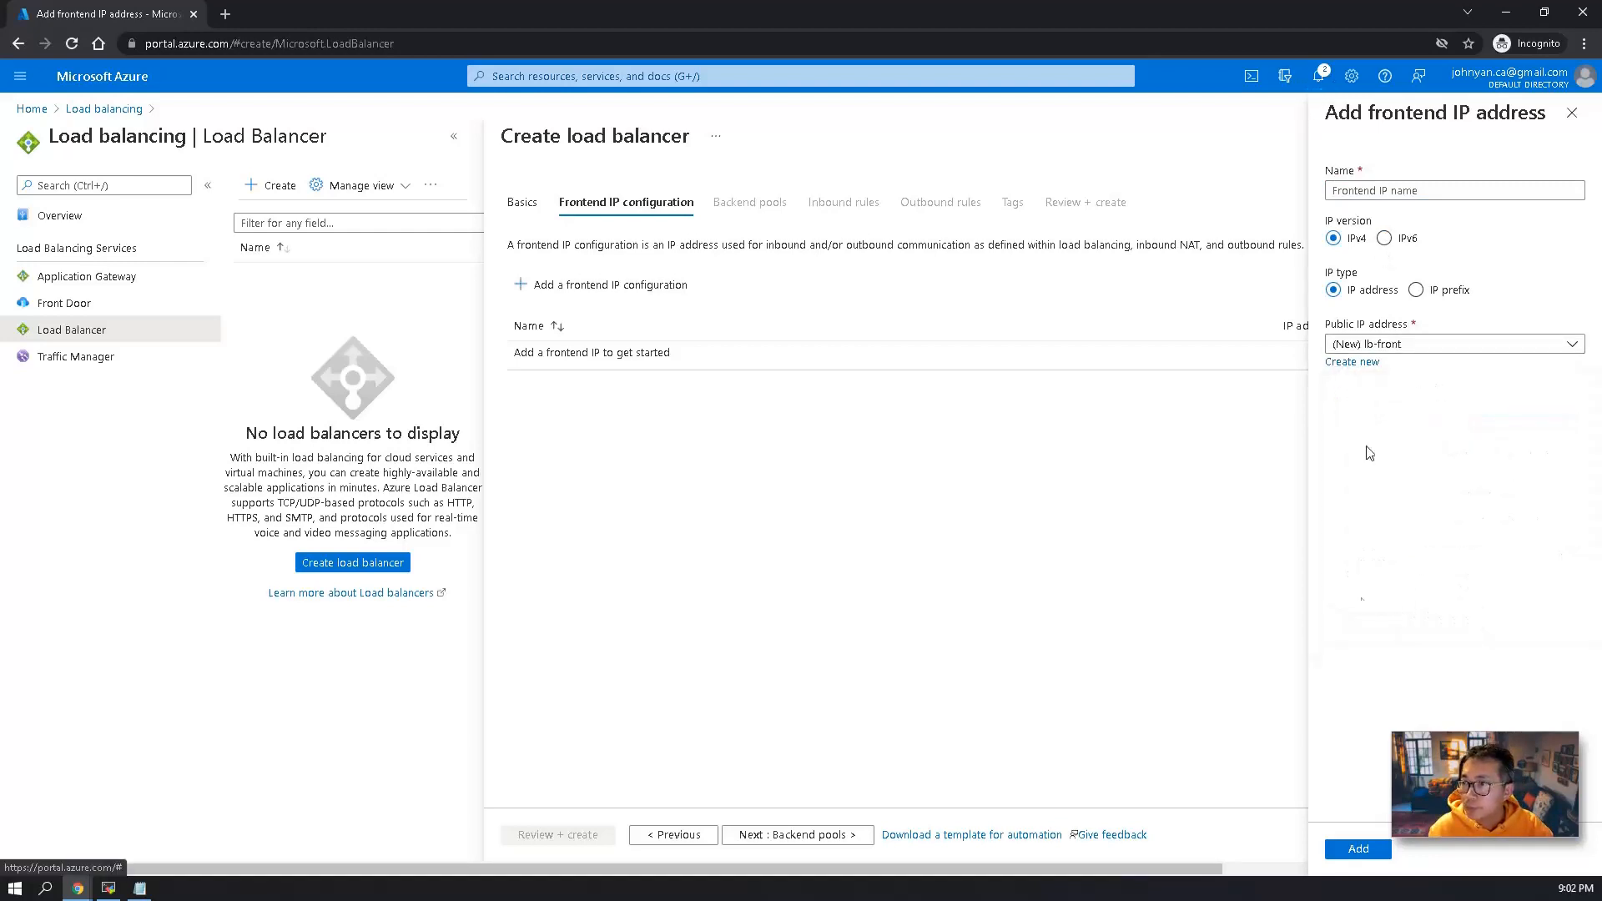
{"action": "left_click", "coordinate": [1357, 847]}
{"action": "left_click", "coordinate": [1350, 191]}
{"action": "type", "text": "lb-front"}
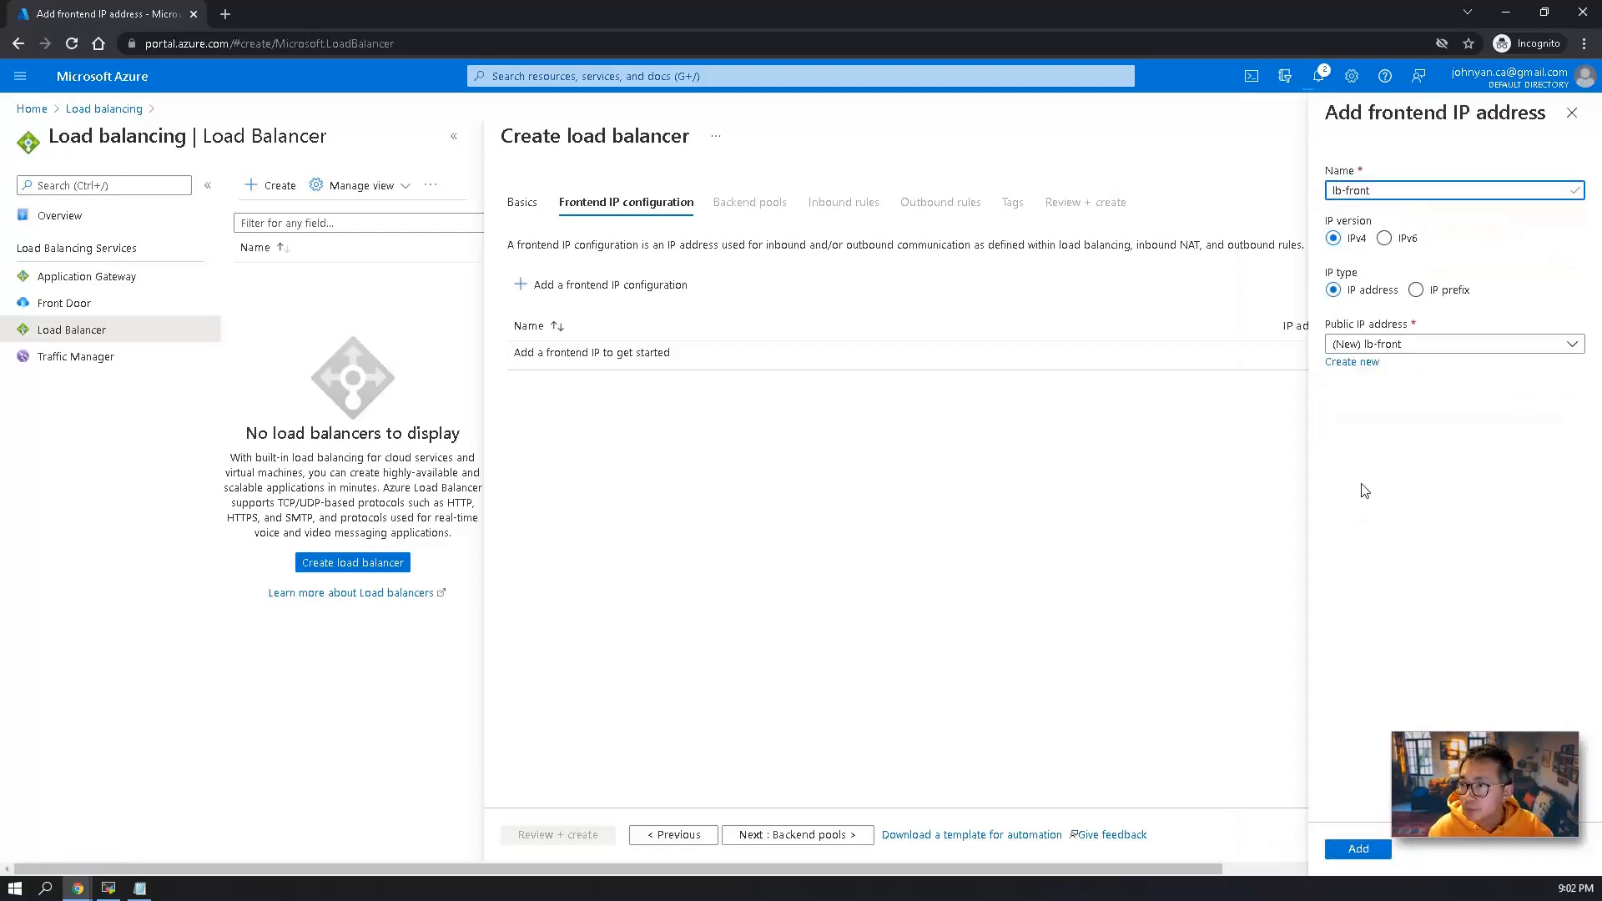
{"action": "left_click", "coordinate": [1355, 849]}
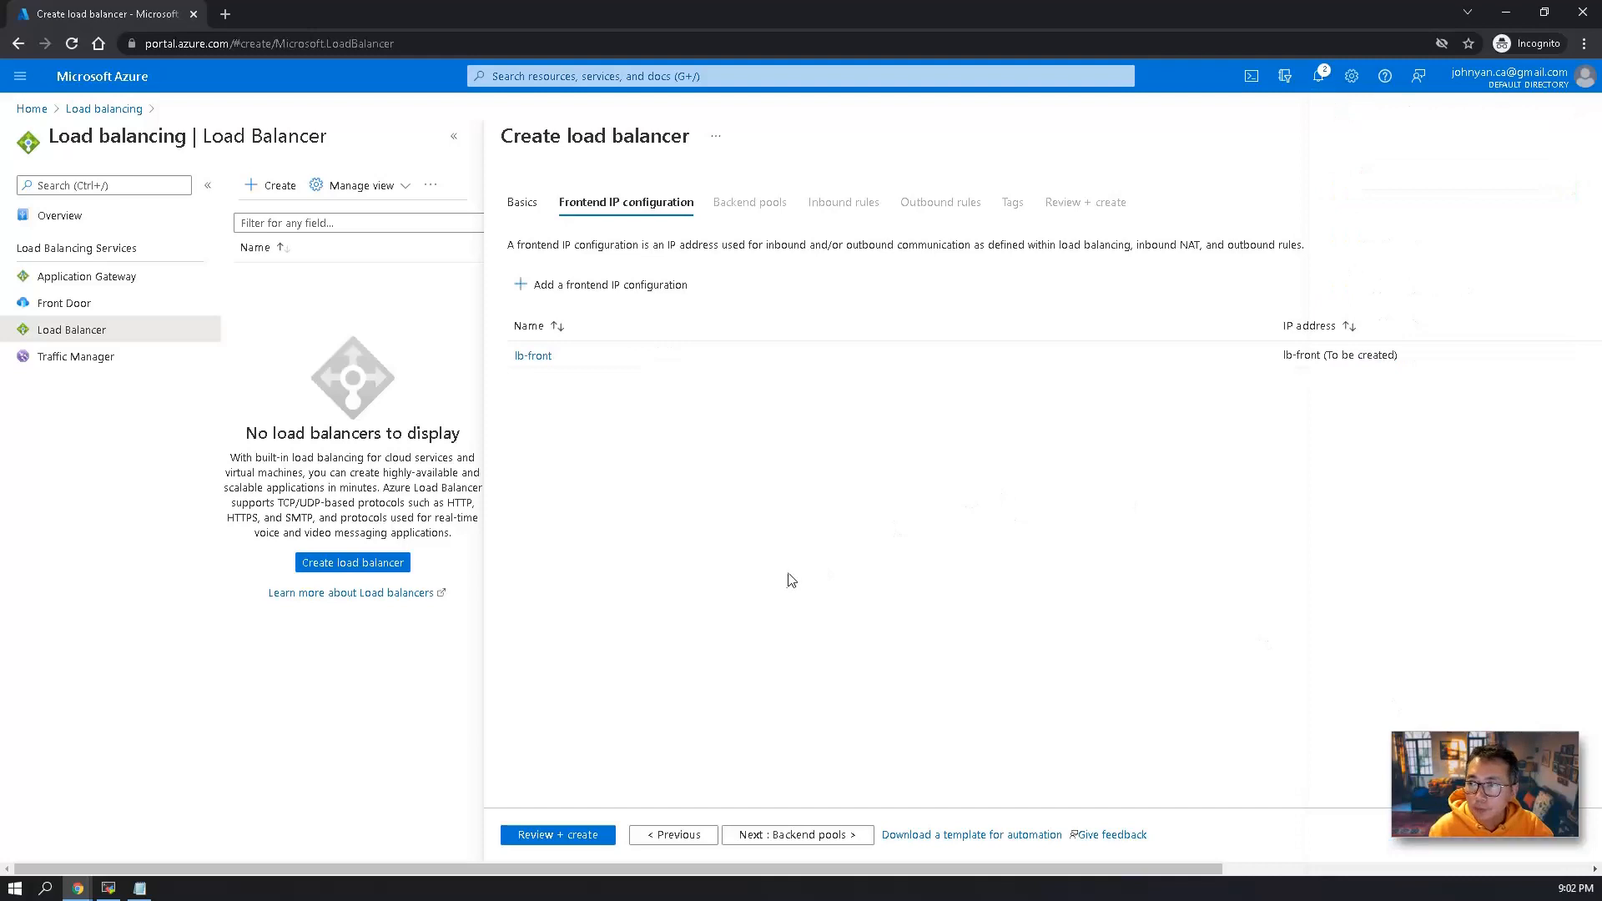
Define backend pool be-pool1 on the test-storage-vnet virtual network, configured by IP address with 10.0.0.4.
{"action": "left_click", "coordinate": [814, 837]}
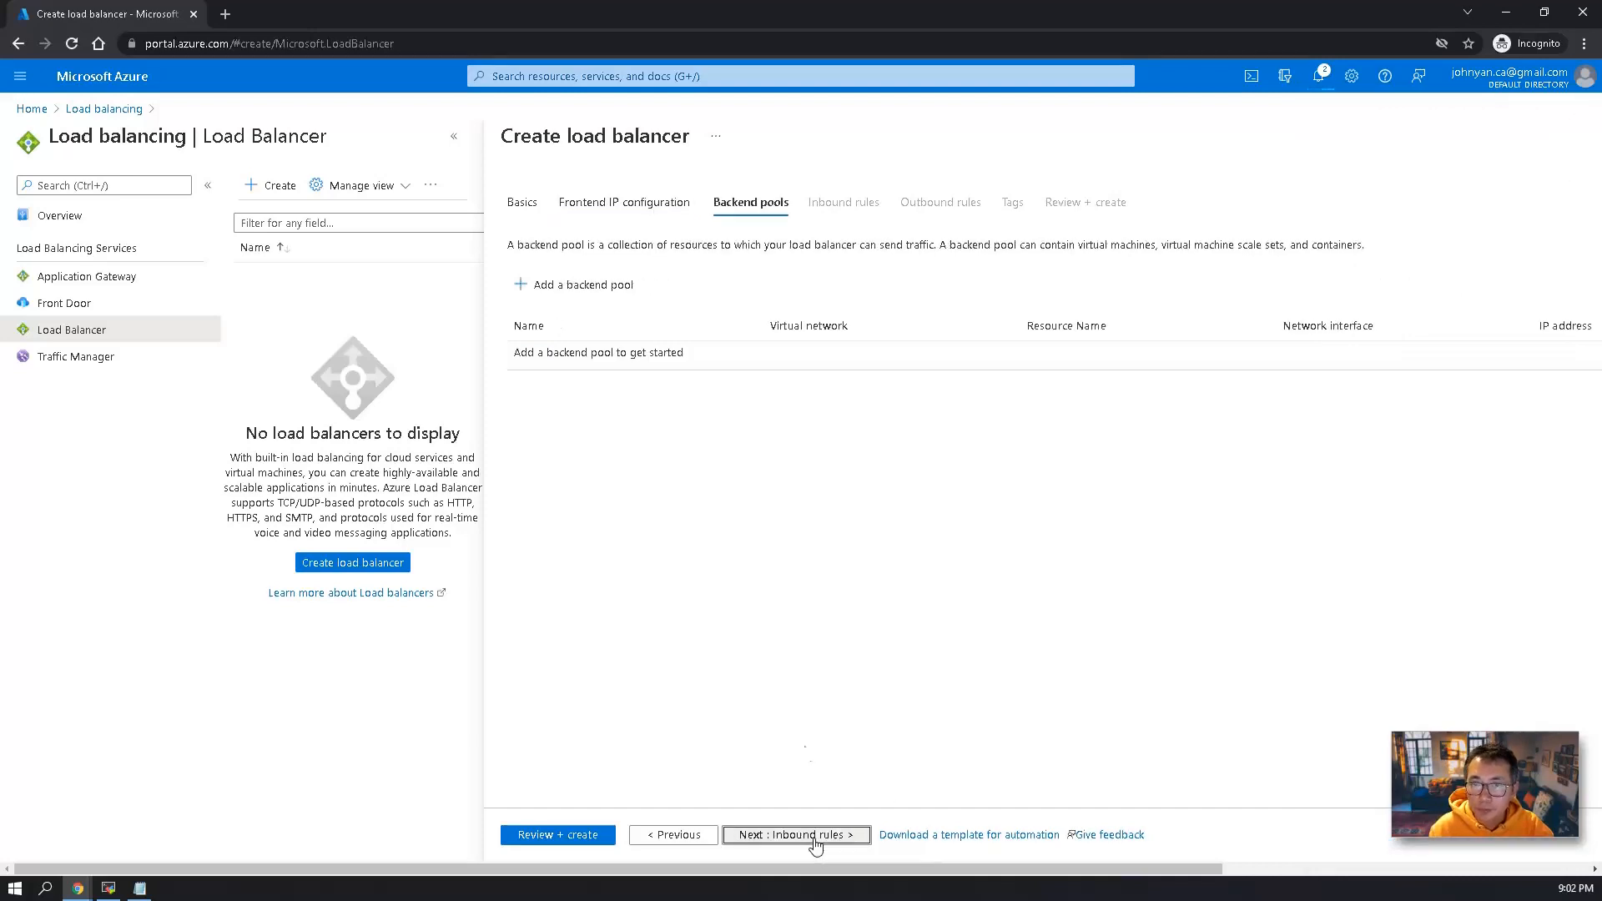
{"action": "left_click", "coordinate": [594, 285]}
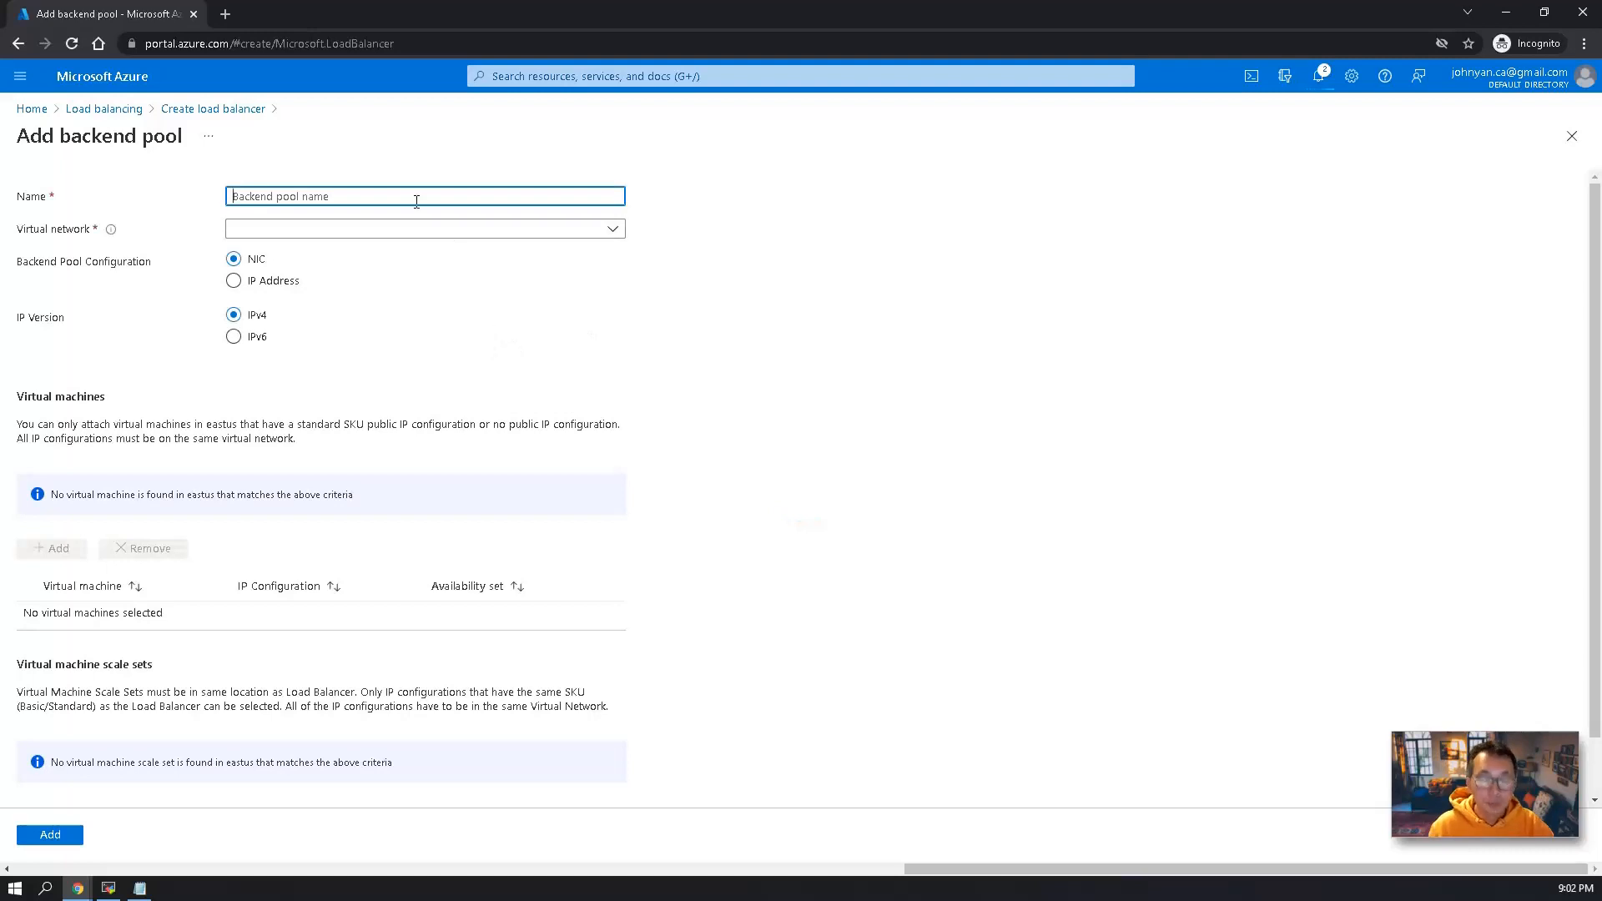
{"action": "type", "text": "be-pool1"}
{"action": "left_click", "coordinate": [399, 230]}
{"action": "left_click", "coordinate": [383, 284]}
{"action": "left_click", "coordinate": [234, 281]}
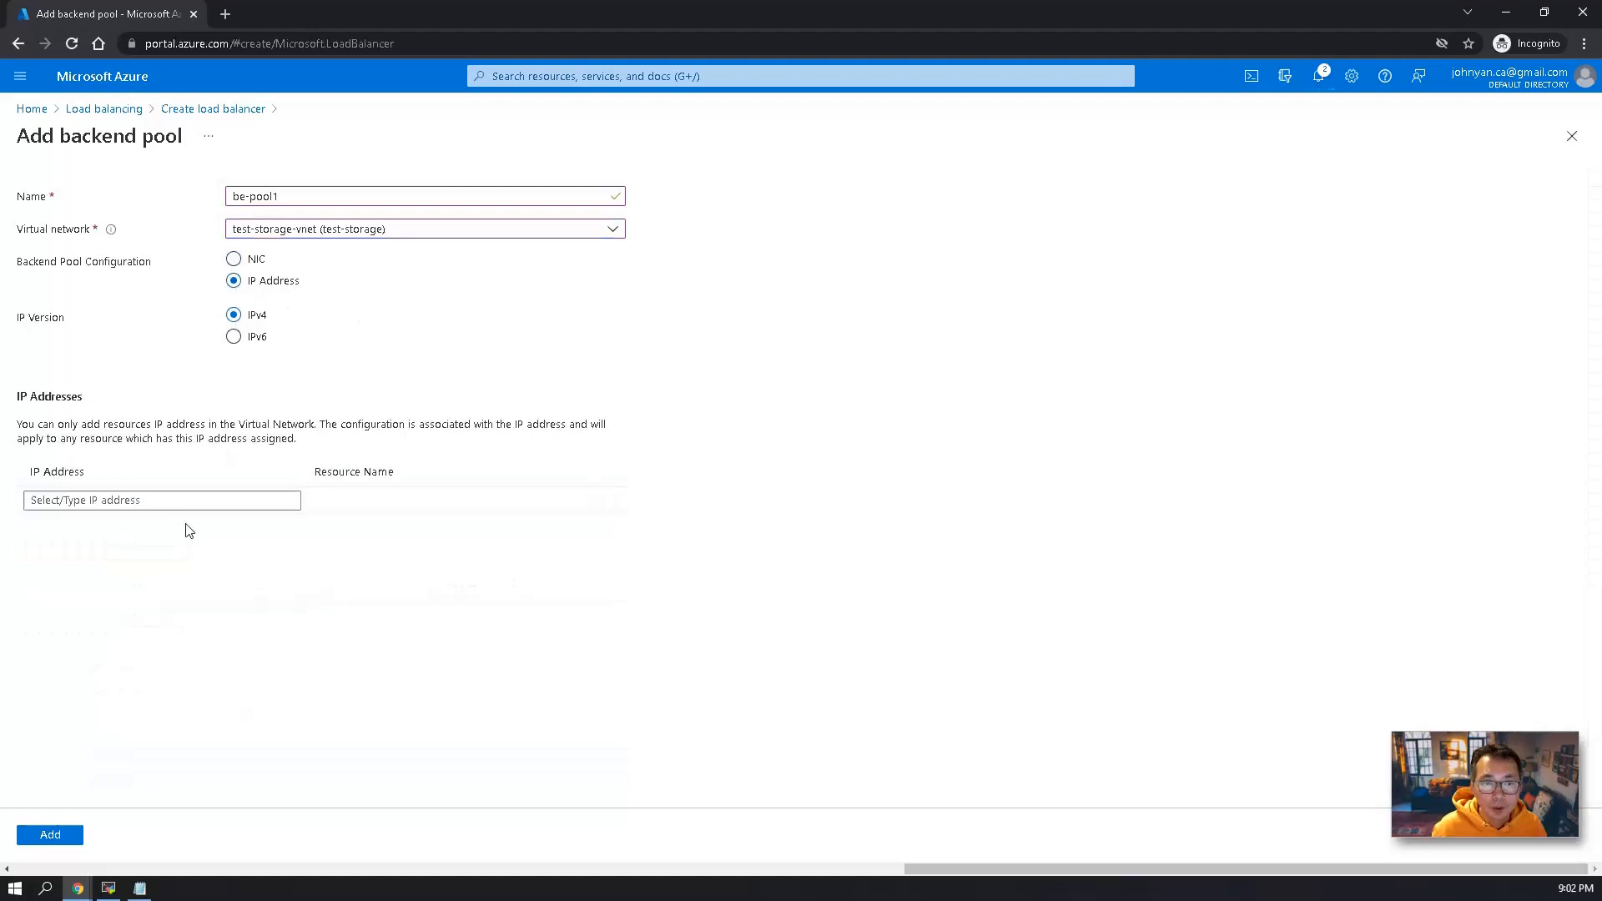
{"action": "left_click", "coordinate": [202, 498]}
{"action": "type", "text": "10.0.0.4"}
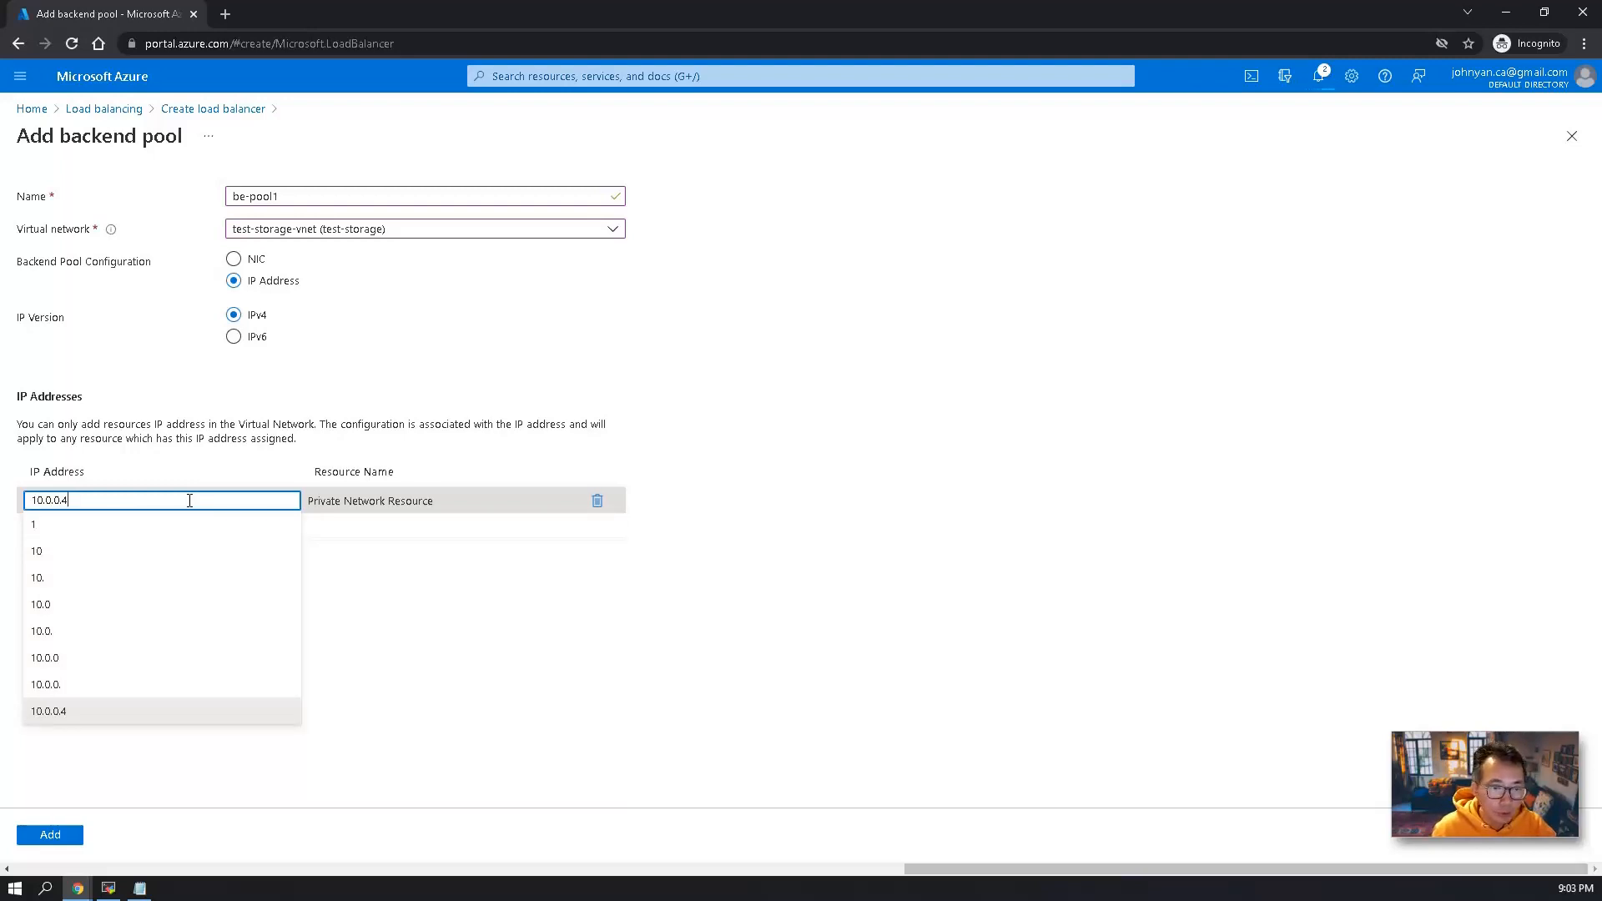
{"action": "left_click", "coordinate": [158, 709]}
Open the Azure home page in a new browser tab and look up the test-storage virtual machine's private IP address.
{"action": "right_click", "coordinate": [38, 107]}
{"action": "left_click", "coordinate": [51, 117]}
{"action": "left_click", "coordinate": [260, 15]}
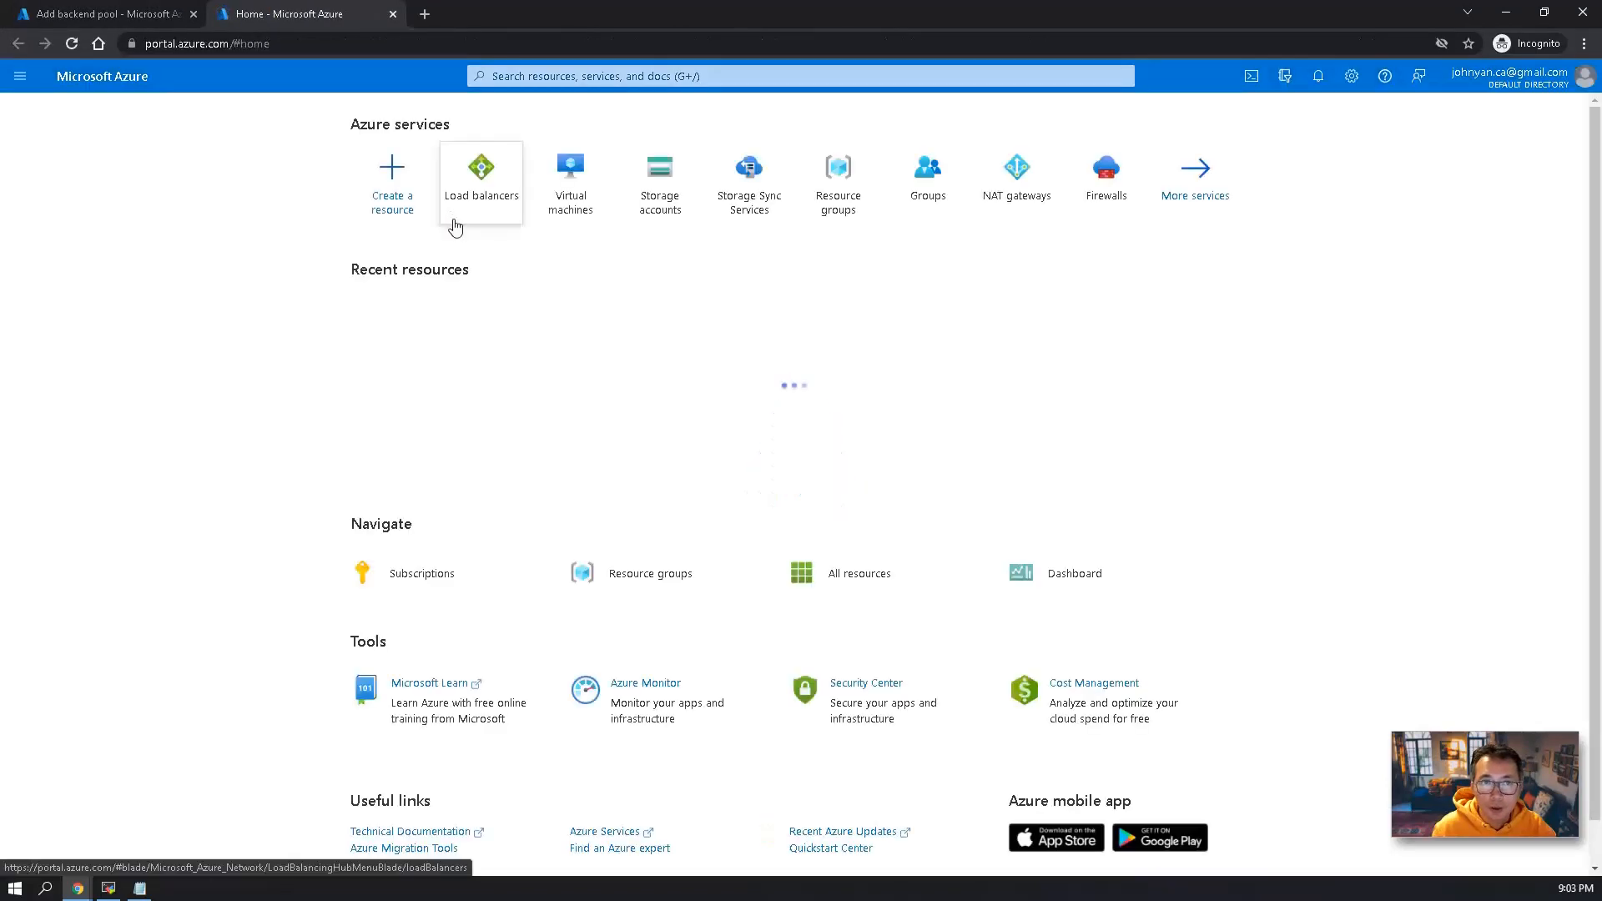
{"action": "left_click", "coordinate": [575, 180]}
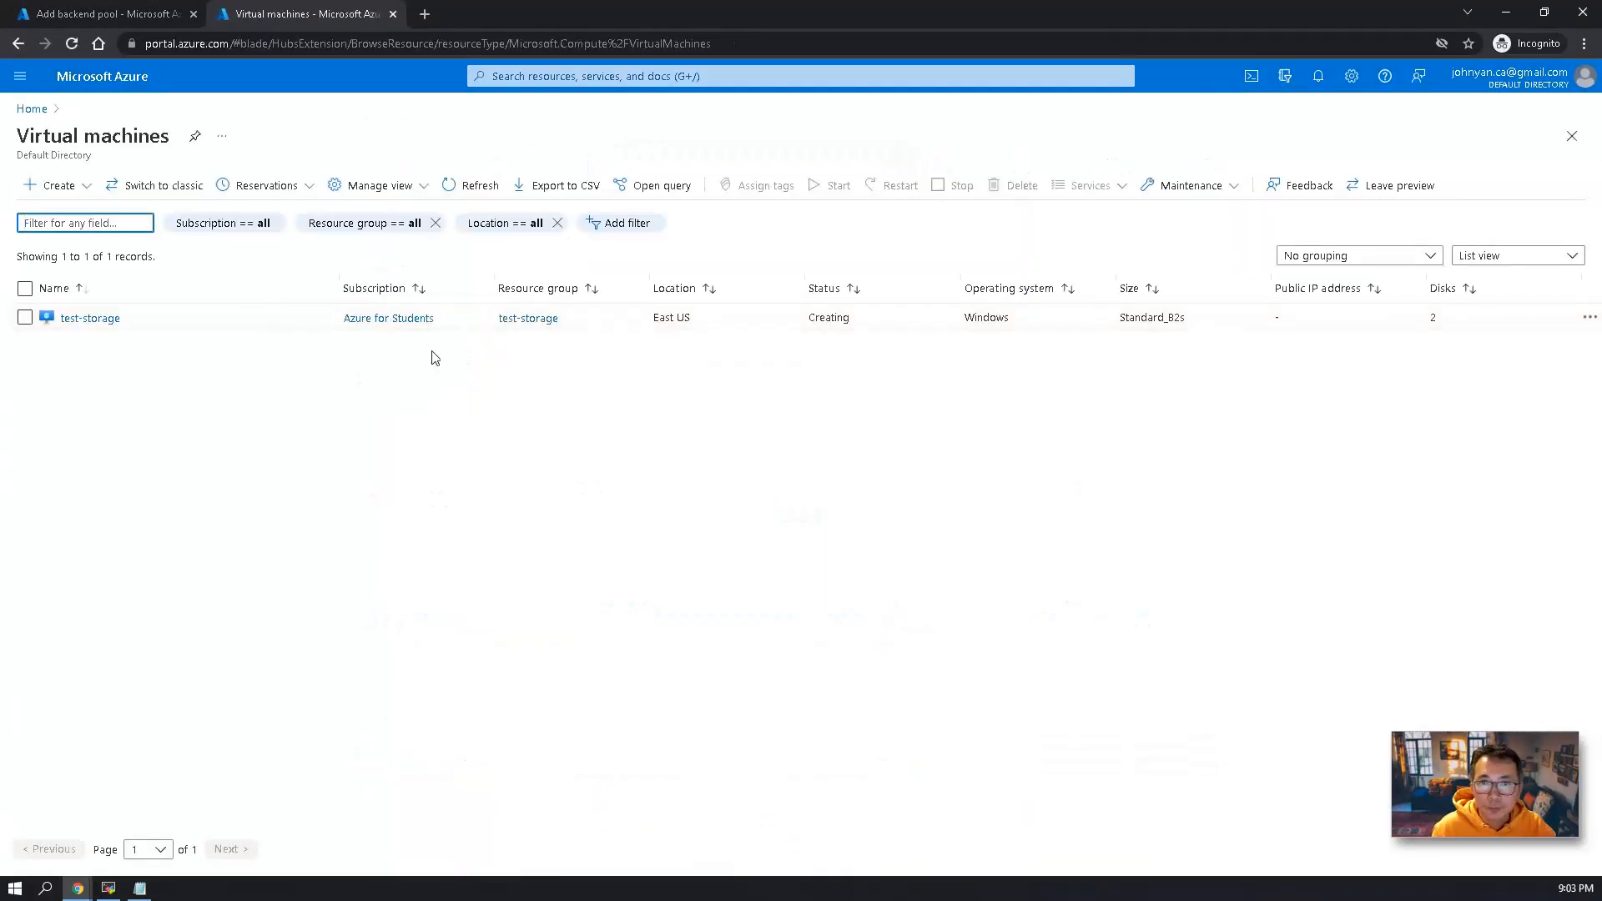
{"action": "left_click", "coordinate": [90, 317]}
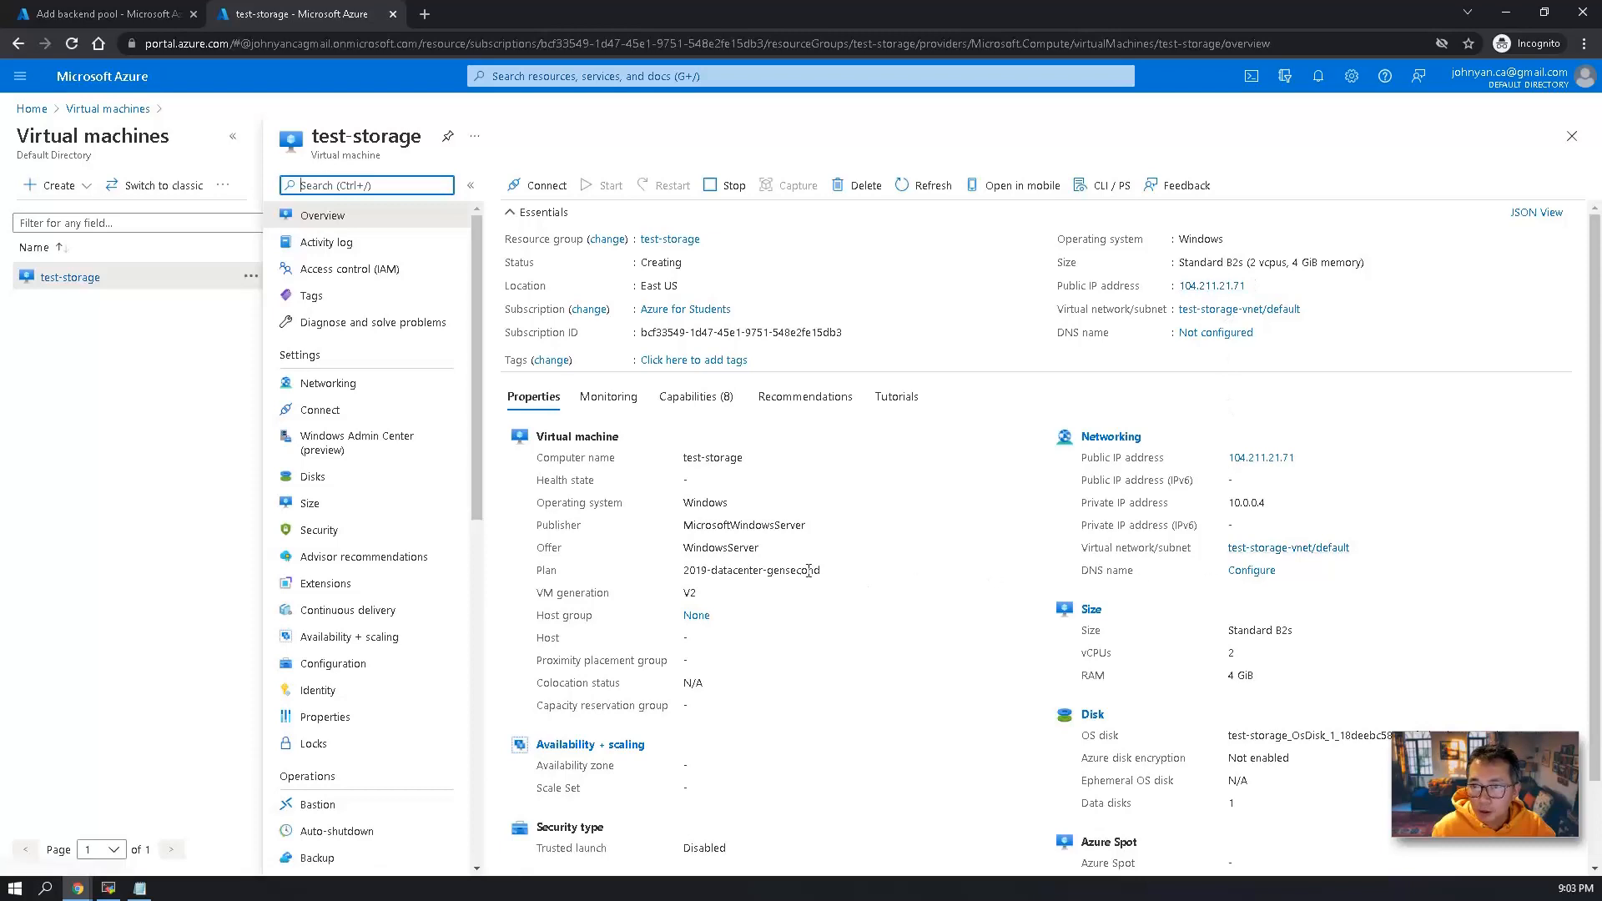
{"action": "scroll", "coordinate": [769, 526], "scroll_direction": "down", "scroll_amount": 1}
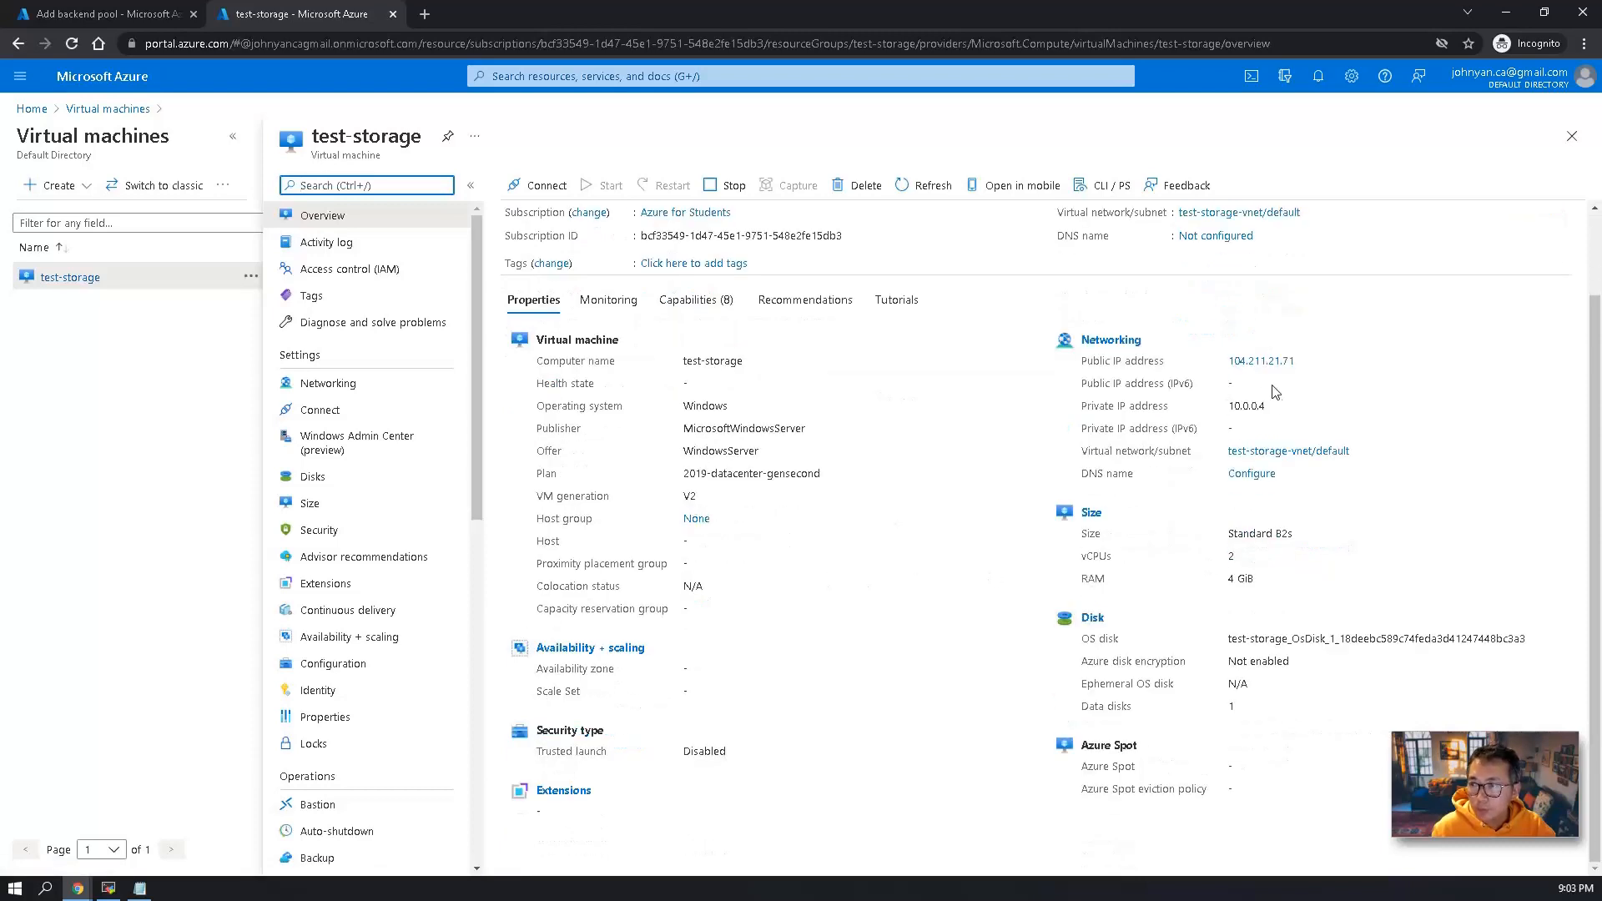
{"action": "left_click_drag", "start_coordinate": [1274, 409], "coordinate": [1202, 410]}
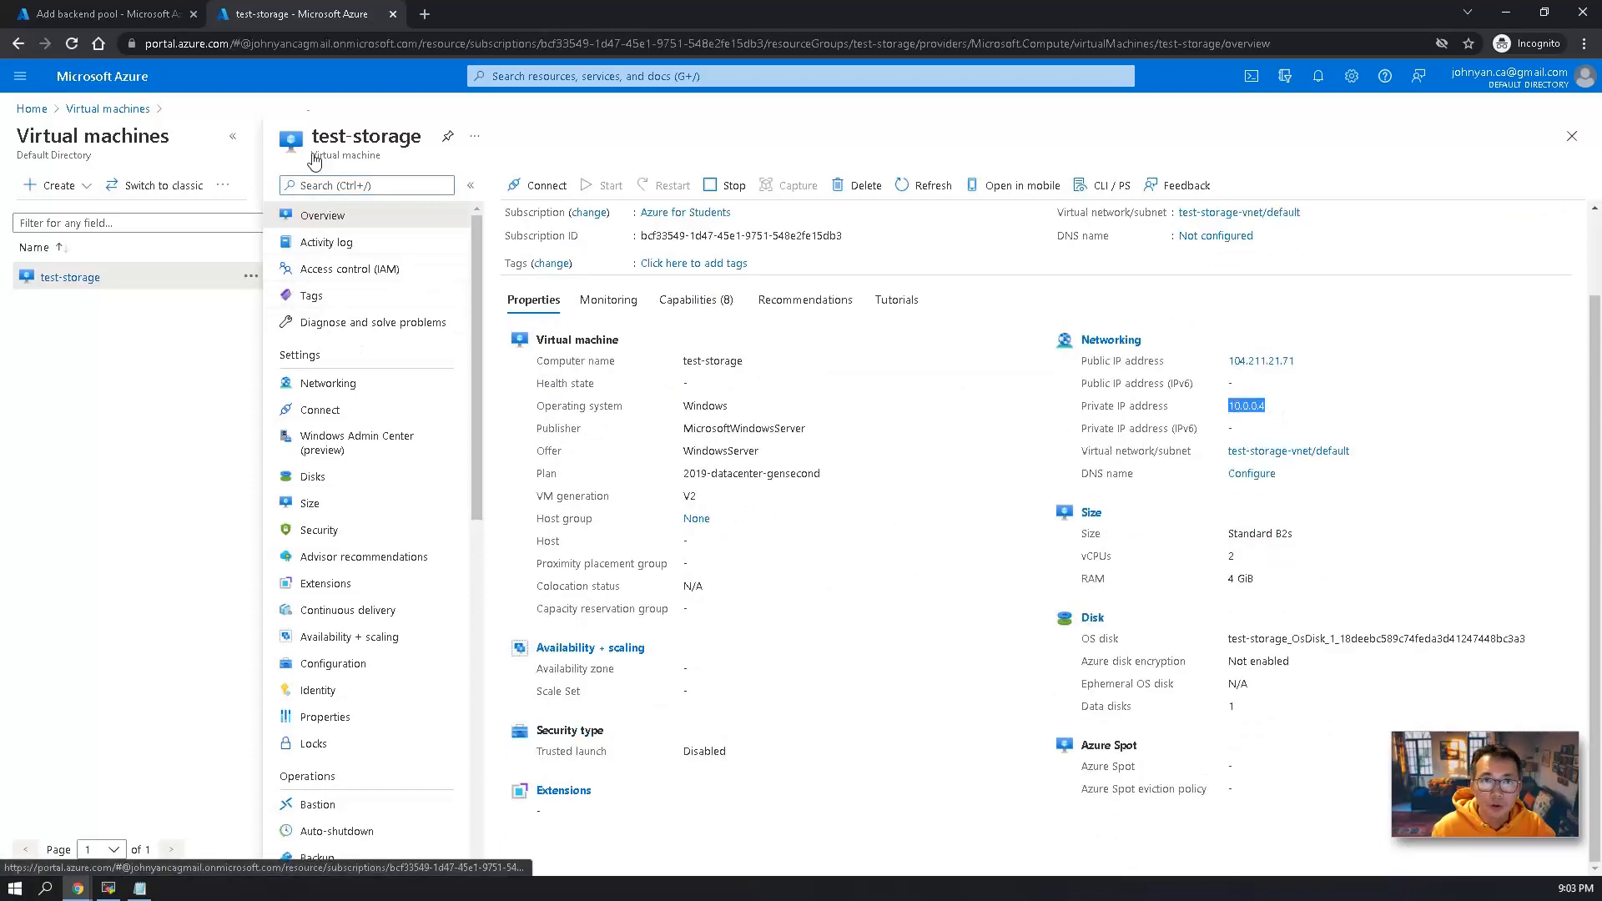
Return to the backend pool form, add the pool to the load balancer, and proceed to the inbound rules.
{"action": "left_click", "coordinate": [171, 16]}
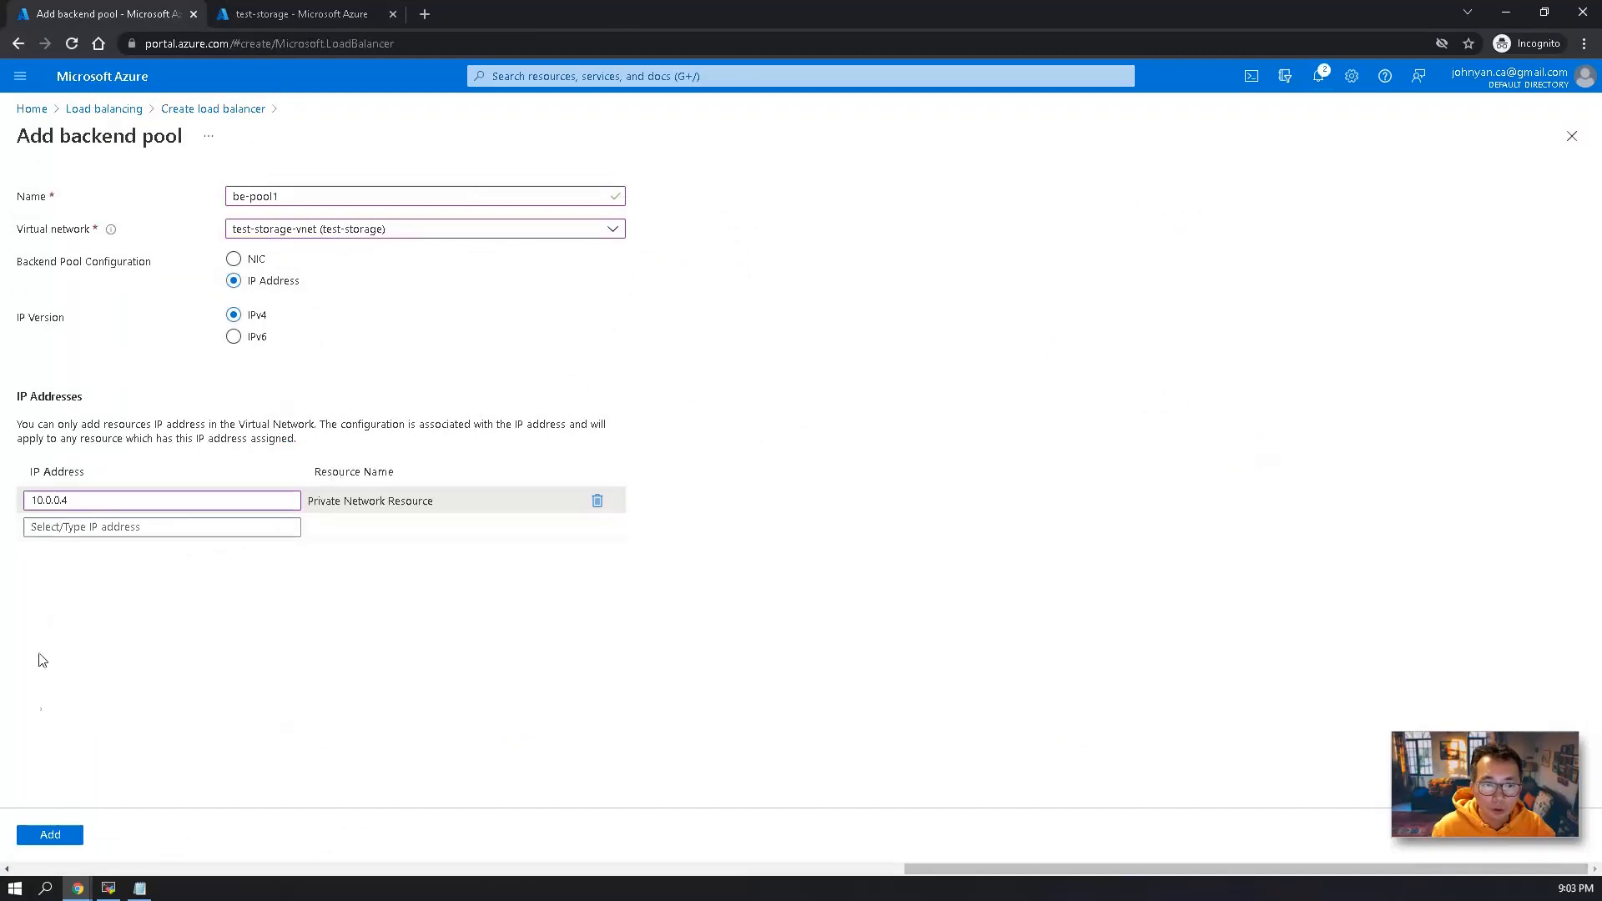
{"action": "left_click", "coordinate": [46, 831]}
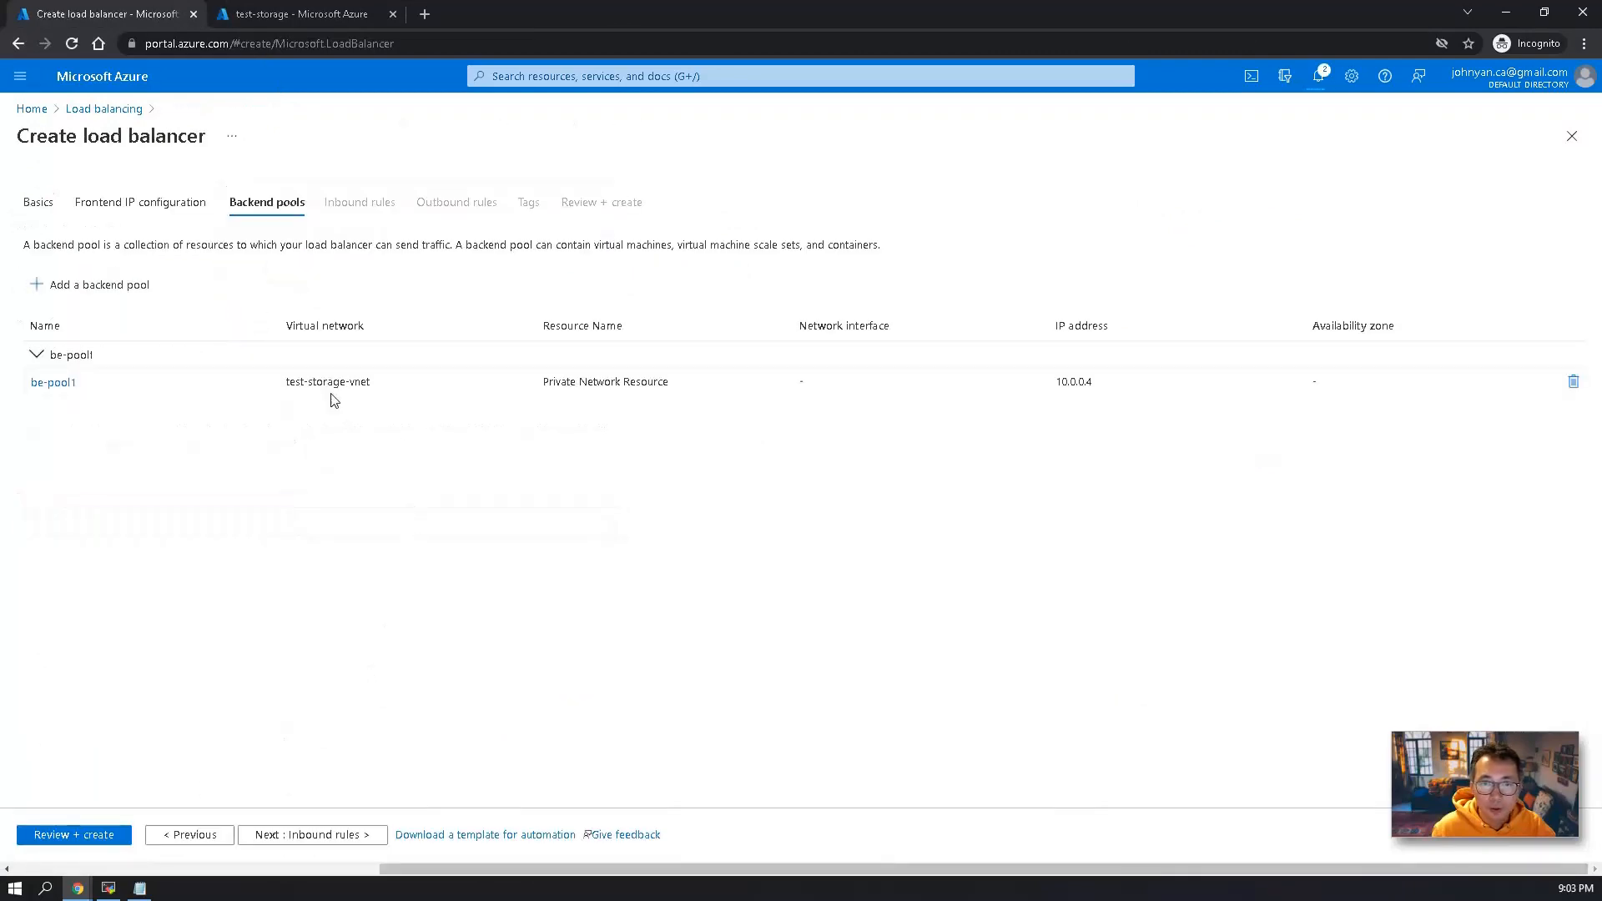
{"action": "left_click", "coordinate": [314, 834]}
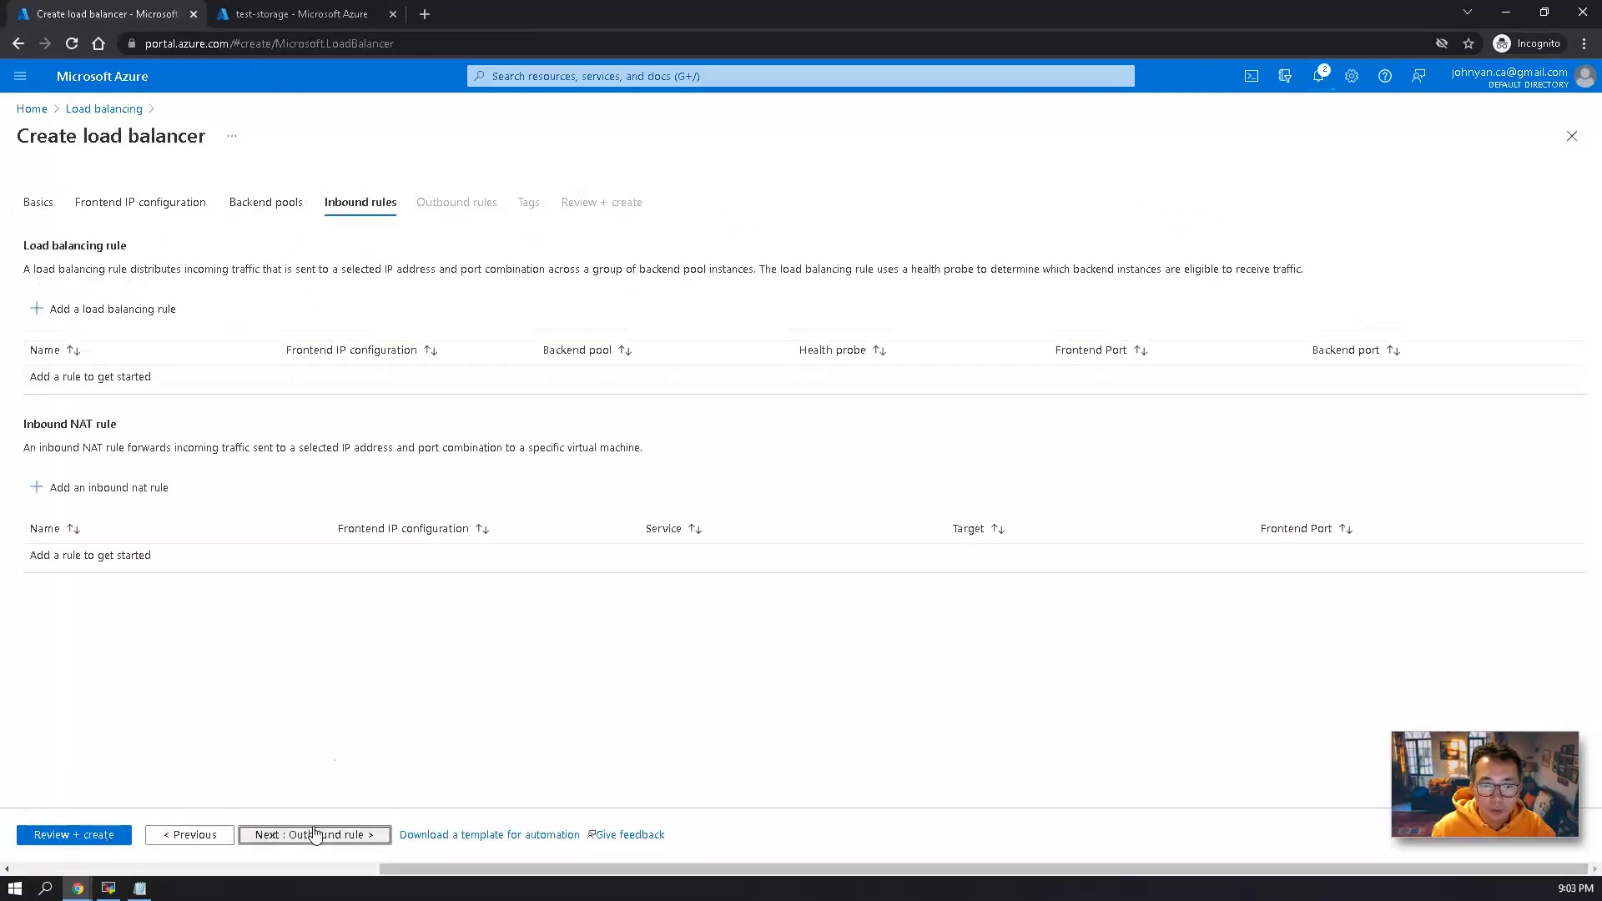
Start a load balancing rule from frontend lb-front to backend pool be-pool1 over TCP, with port 4455 and backend port 445.
{"action": "left_click", "coordinate": [121, 310]}
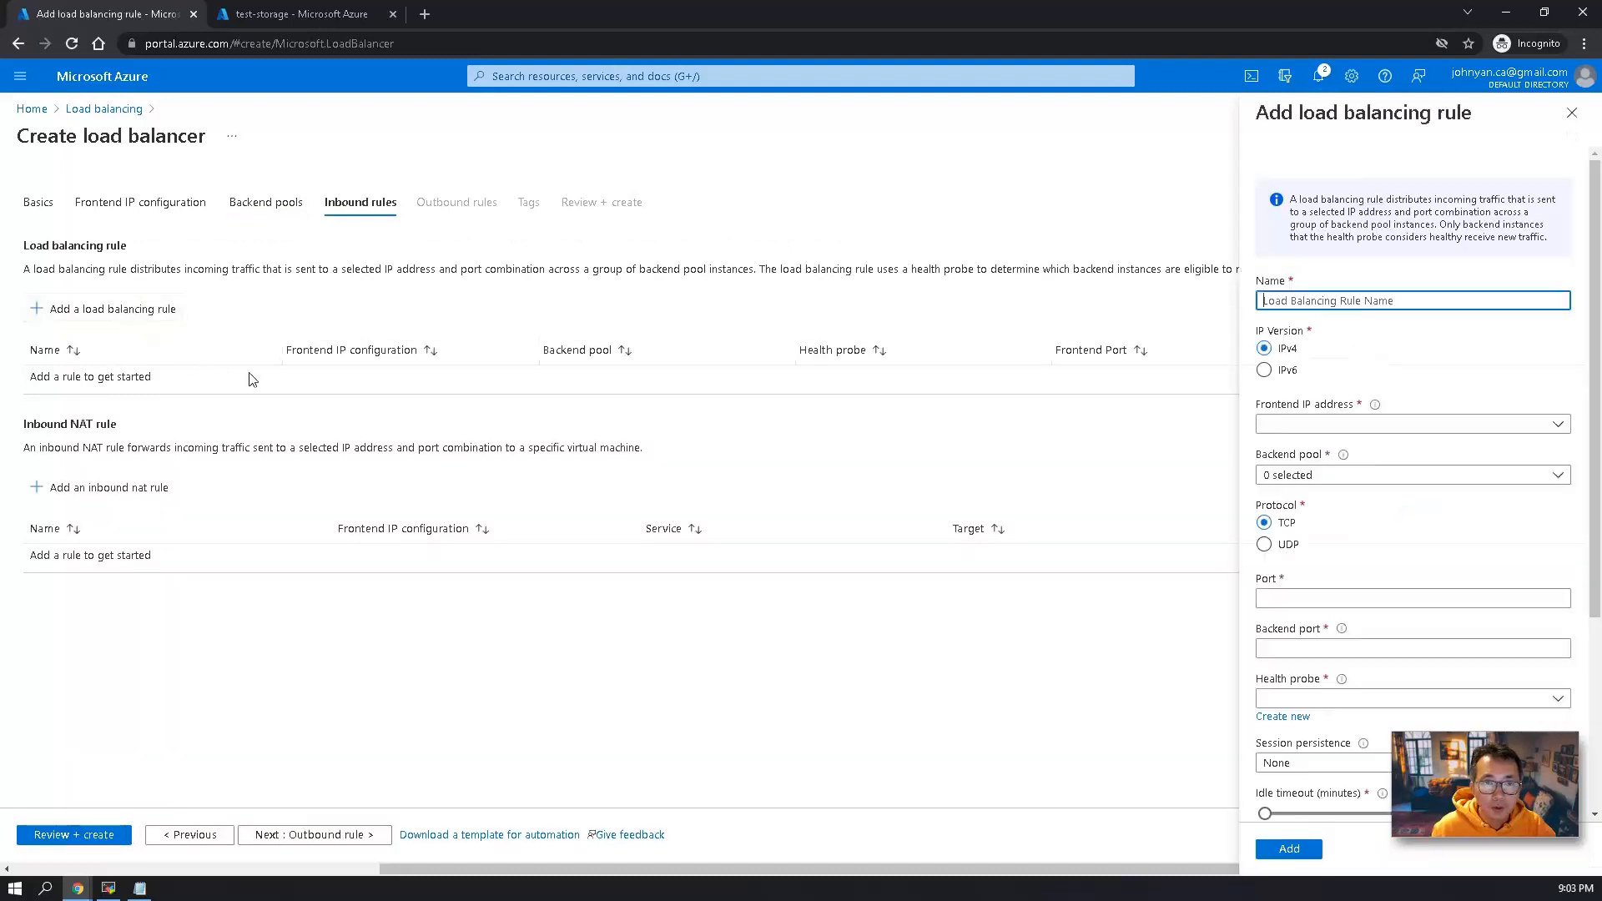
{"action": "left_click", "coordinate": [1330, 424]}
{"action": "left_click", "coordinate": [1330, 479]}
{"action": "left_click", "coordinate": [1330, 475]}
{"action": "left_click", "coordinate": [1328, 534]}
{"action": "left_click", "coordinate": [1326, 558]}
{"action": "left_click", "coordinate": [1308, 598]}
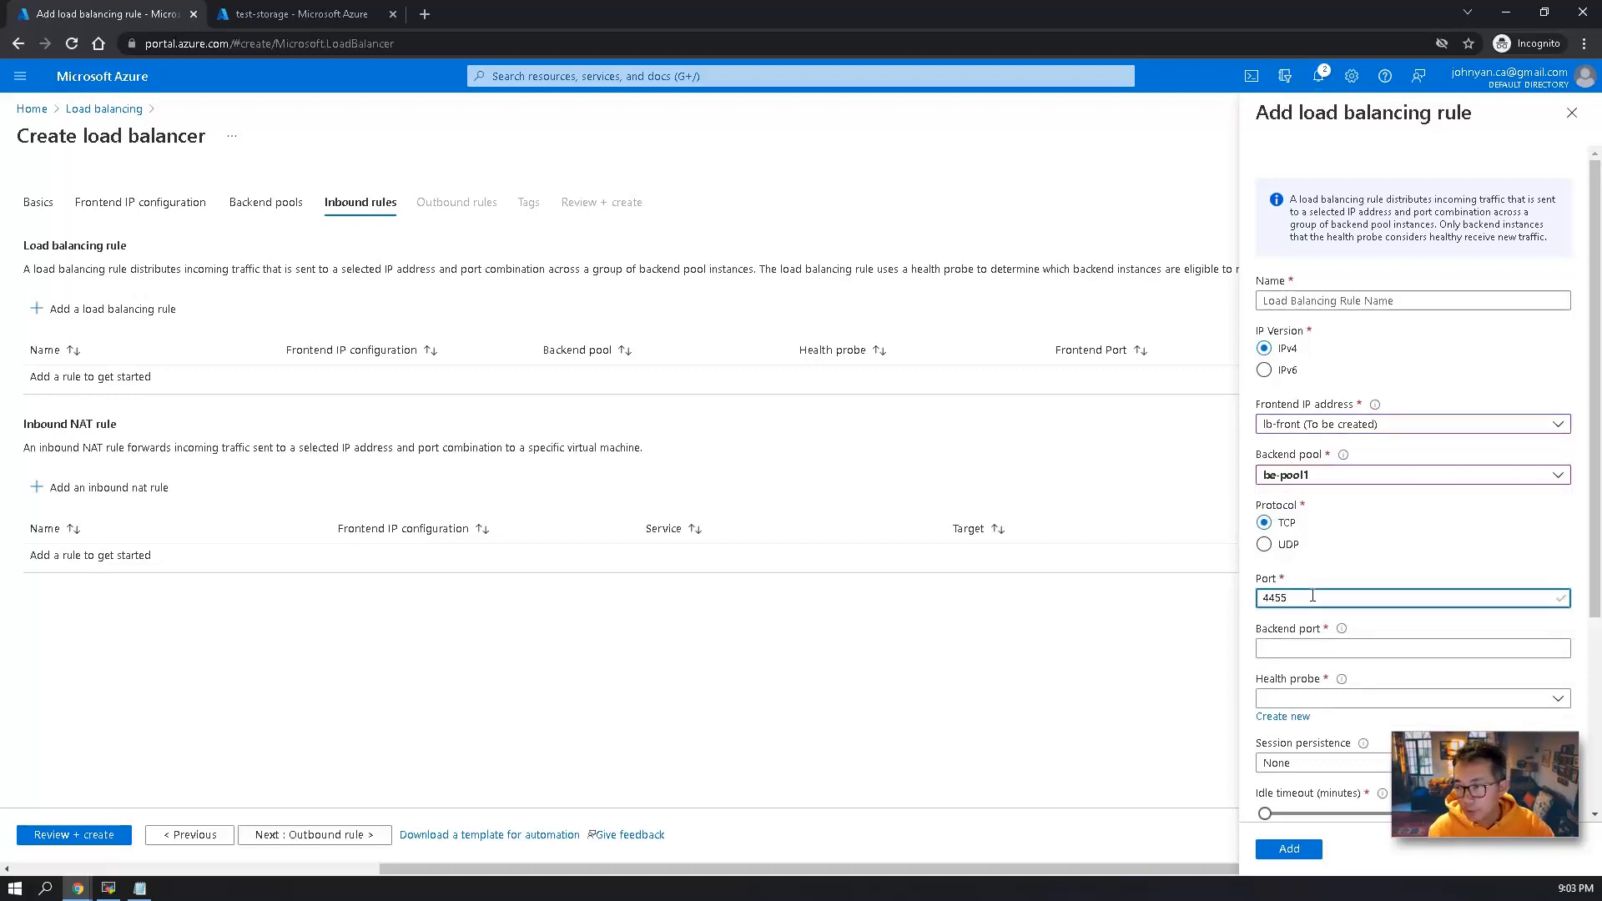
{"action": "left_click", "coordinate": [1328, 649]}
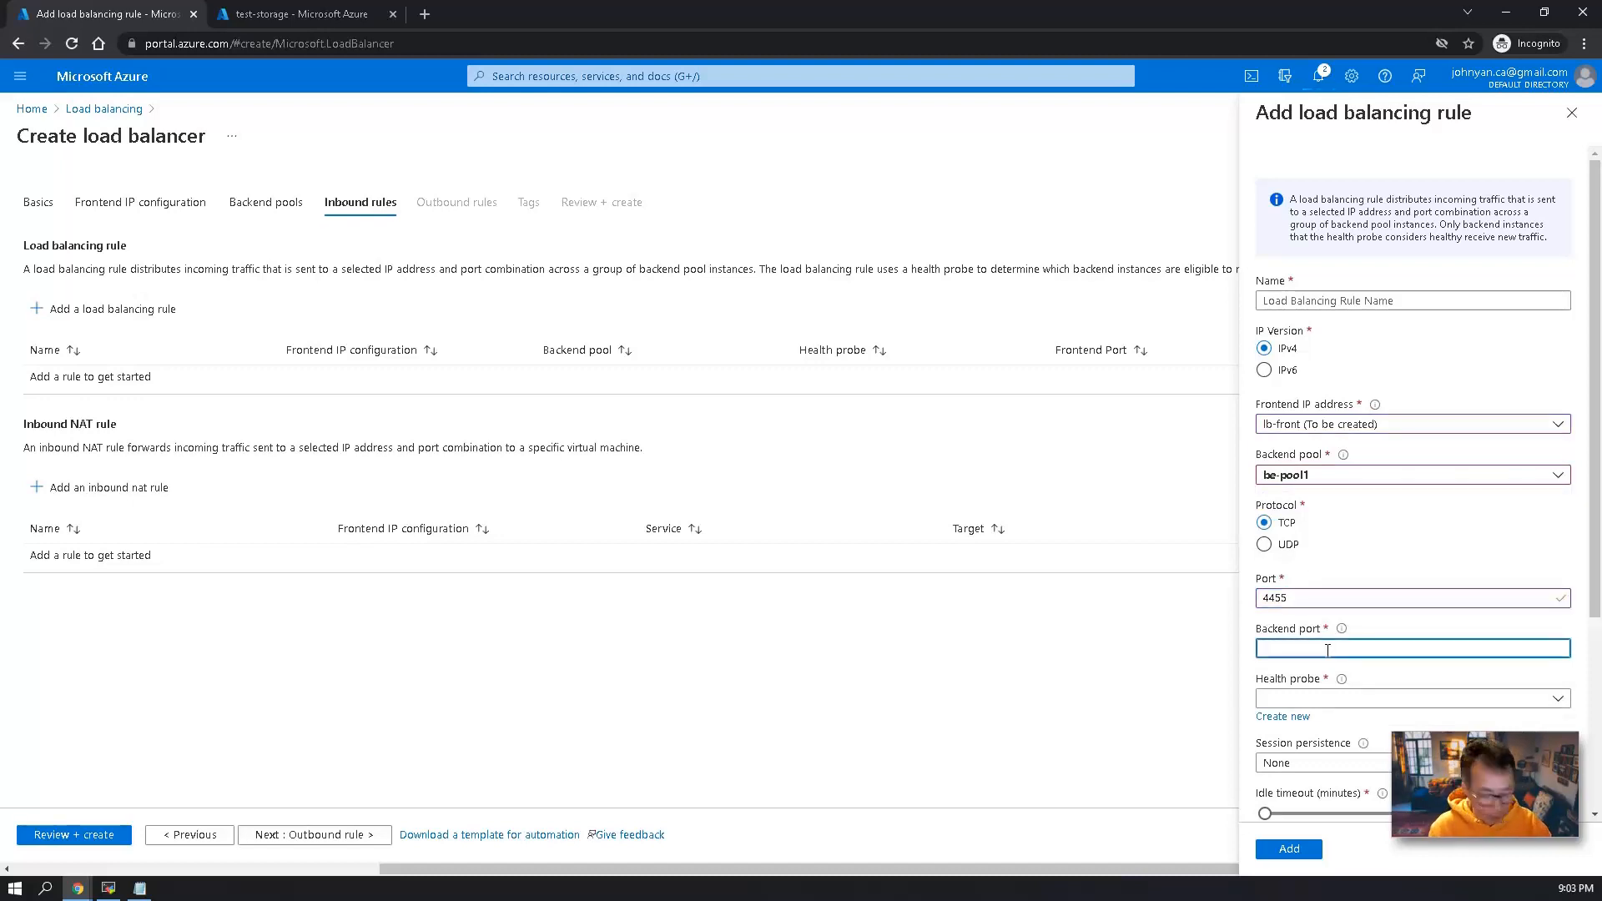
Create a health probe named health445 for the rule, using TCP on port 445.
{"action": "scroll", "coordinate": [1326, 660], "scroll_direction": "down", "scroll_amount": 1}
{"action": "left_click", "coordinate": [1311, 615]}
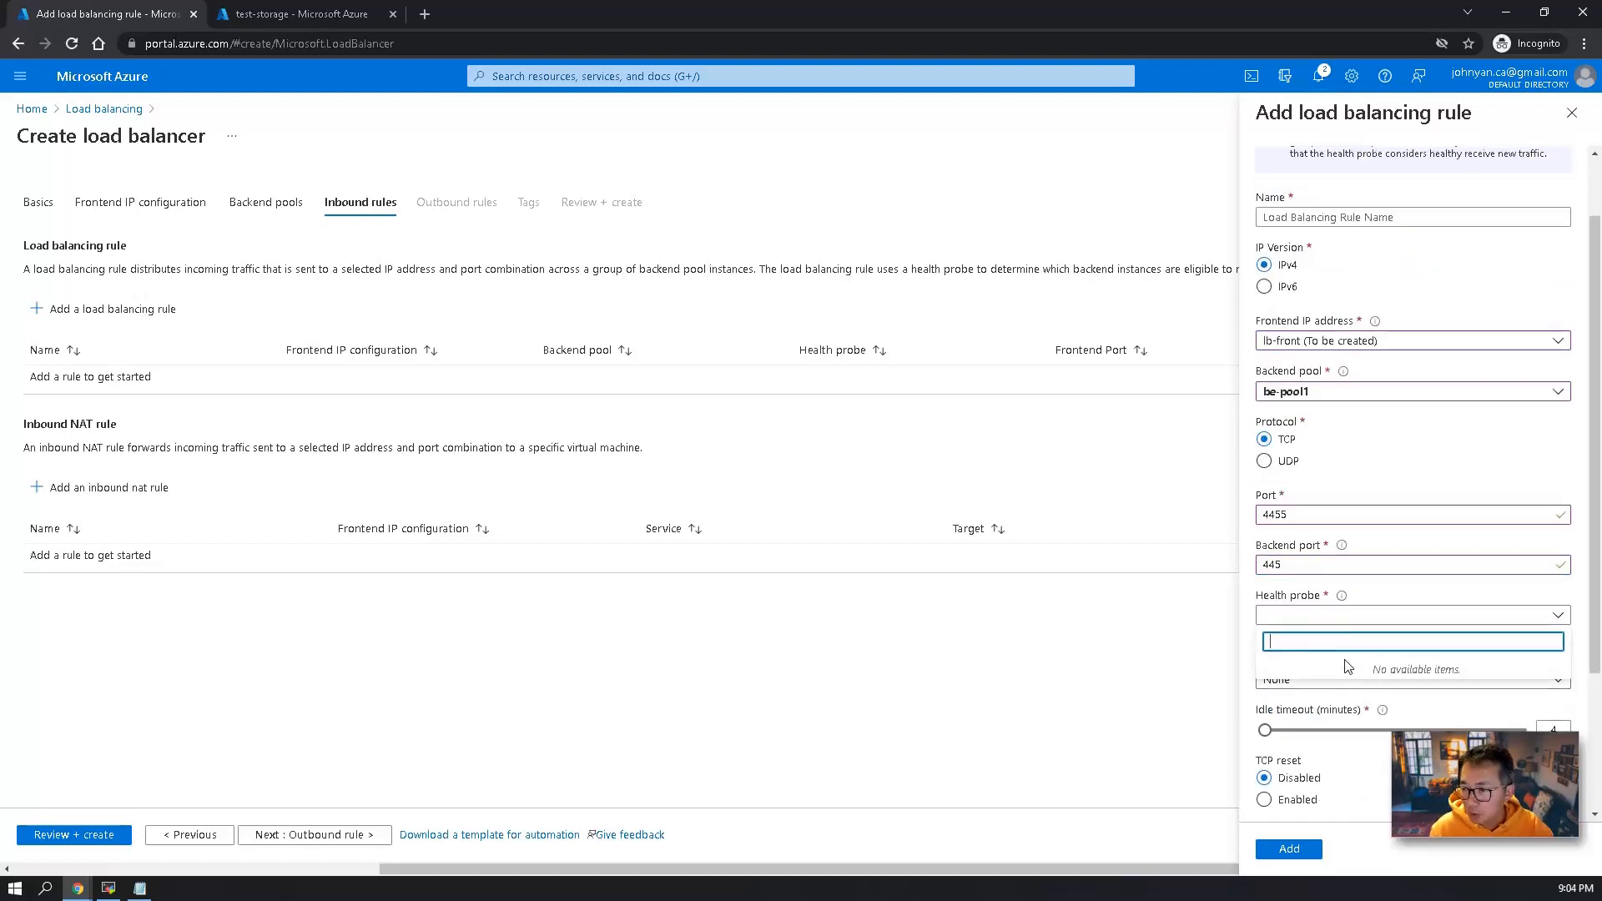
{"action": "left_click", "coordinate": [1397, 623]}
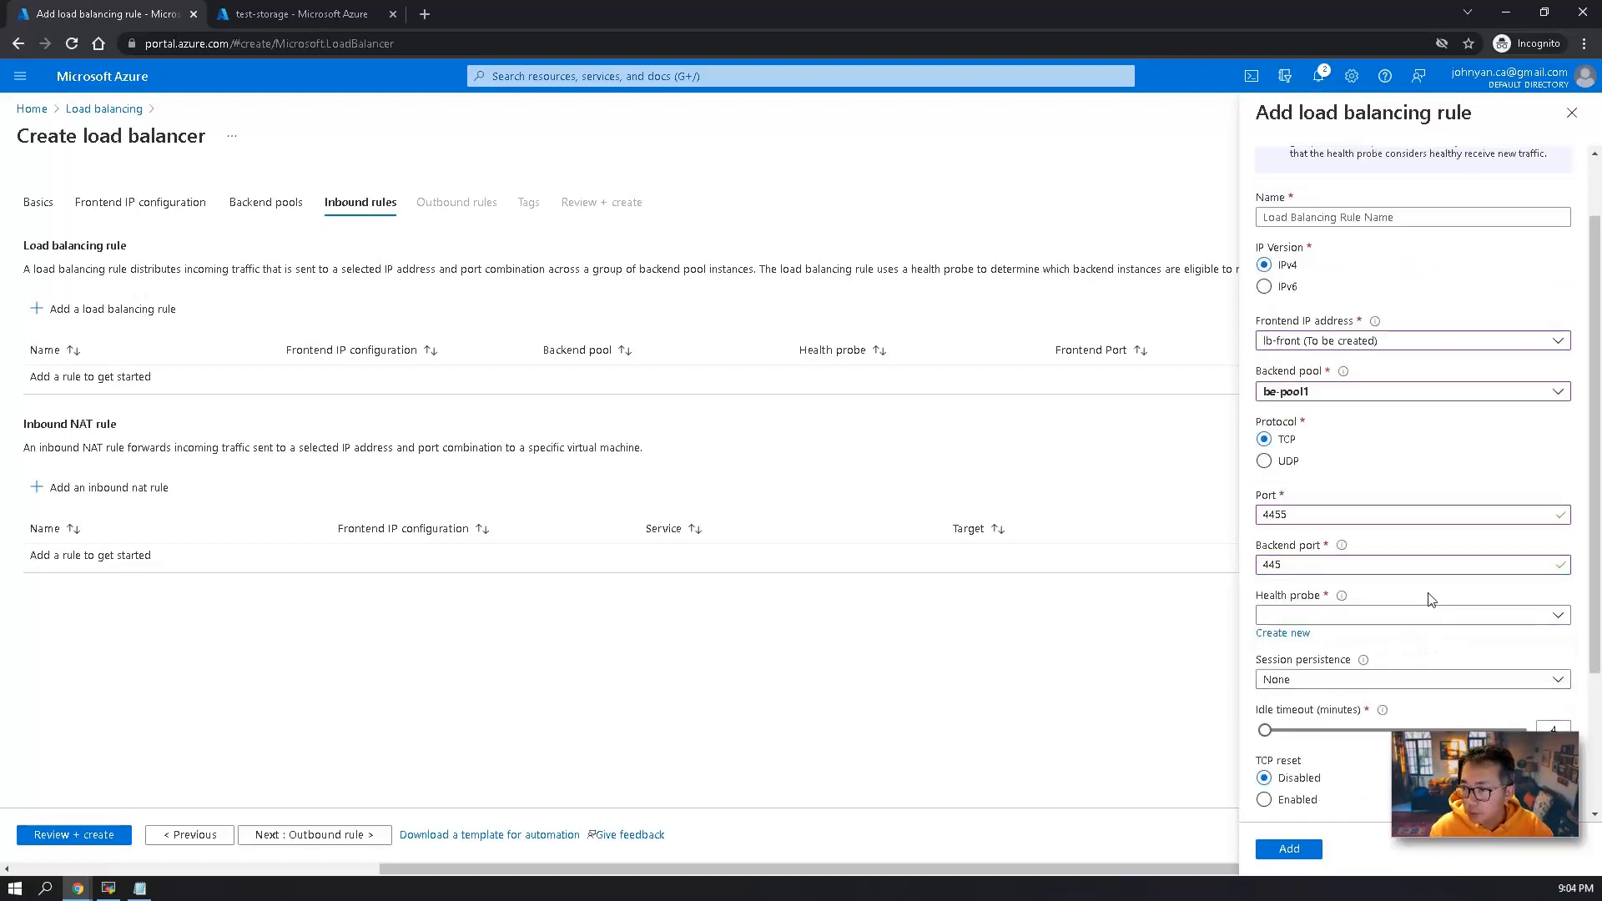
{"action": "left_click", "coordinate": [1285, 633]}
{"action": "left_click", "coordinate": [1373, 314]}
{"action": "left_click", "coordinate": [1347, 337]}
{"action": "key", "text": "Tab"}
{"action": "type", "text": "445"}
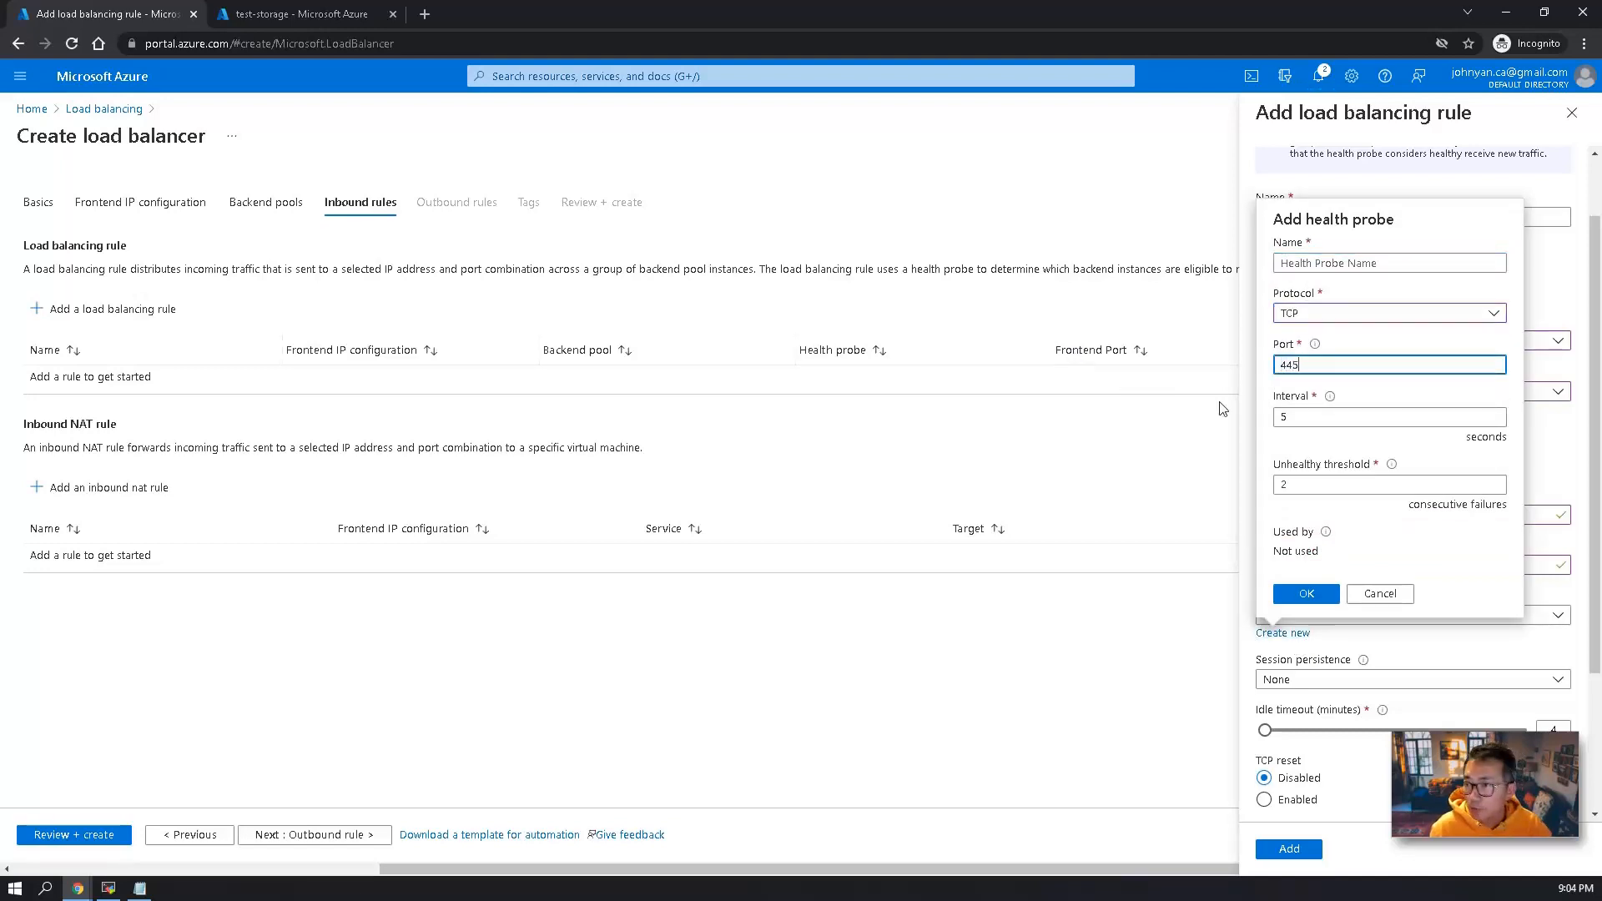
{"action": "left_click", "coordinate": [1323, 594]}
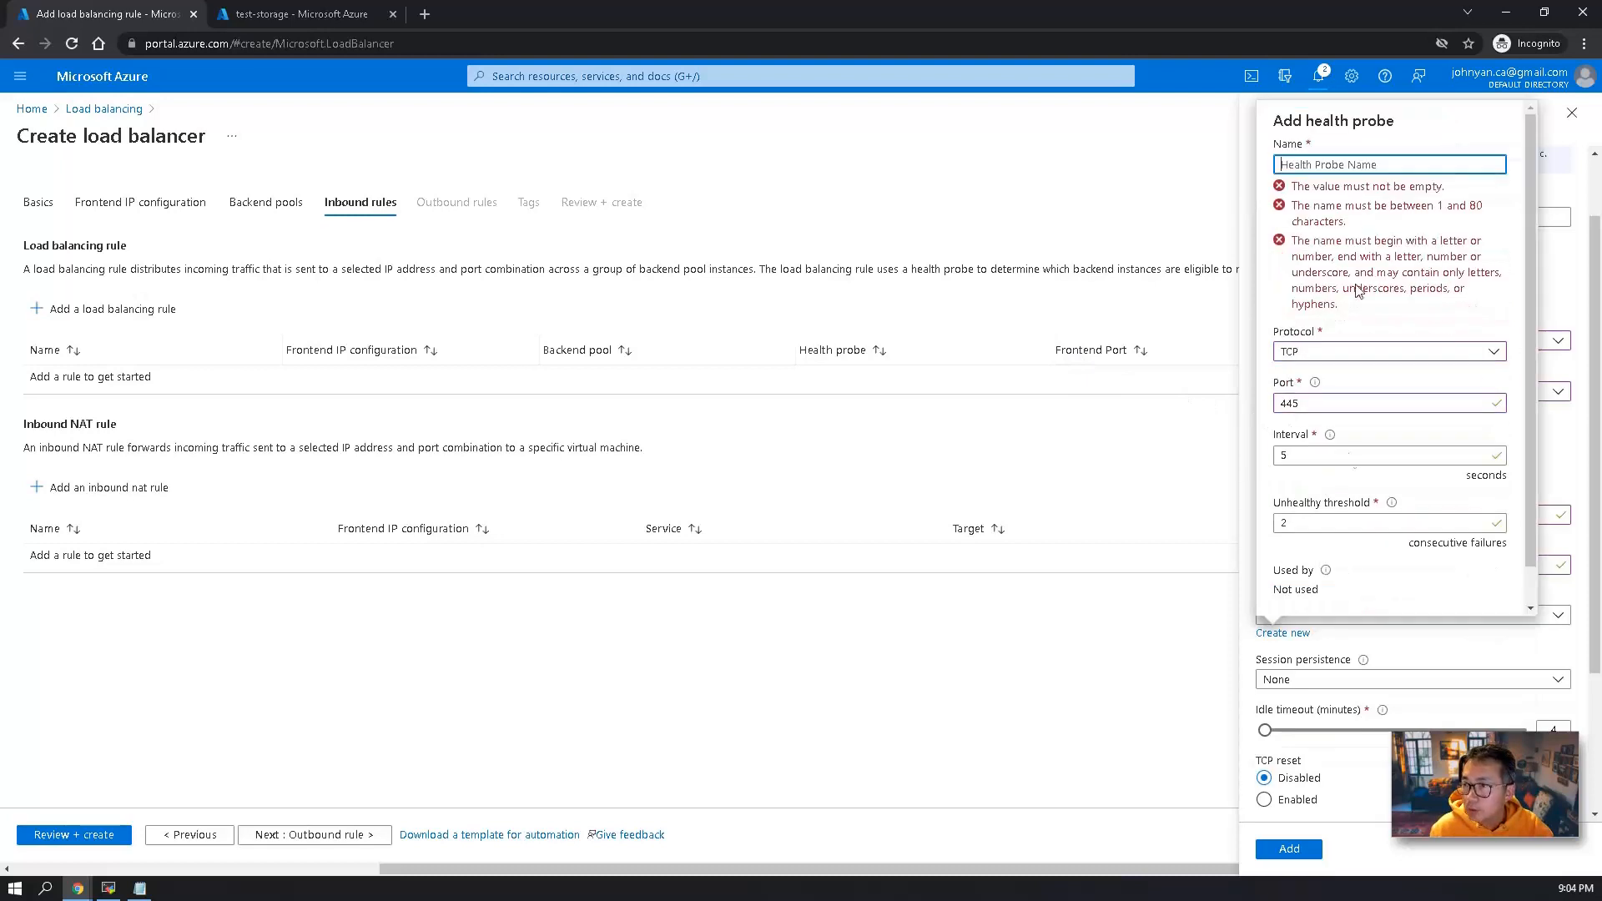
{"action": "type", "text": "health445"}
{"action": "left_click", "coordinate": [1306, 594]}
Name the load balancing rule lb-rule-4455-2-445 and add it to the load balancer with the remaining default settings.
{"action": "left_click", "coordinate": [1289, 848]}
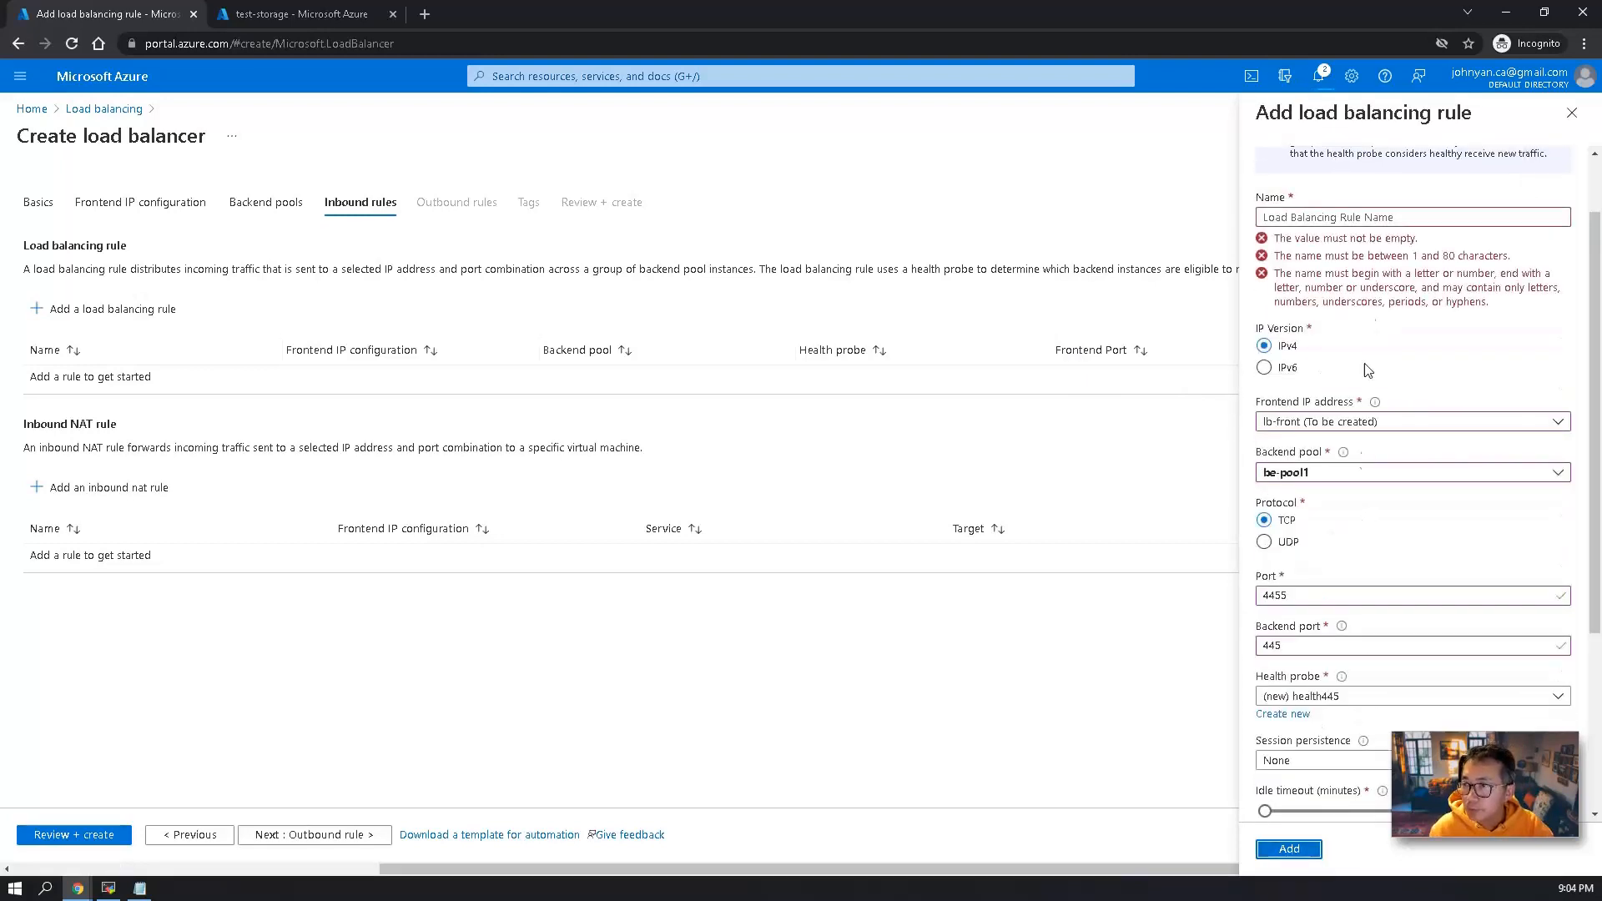
{"action": "left_click", "coordinate": [1330, 218]}
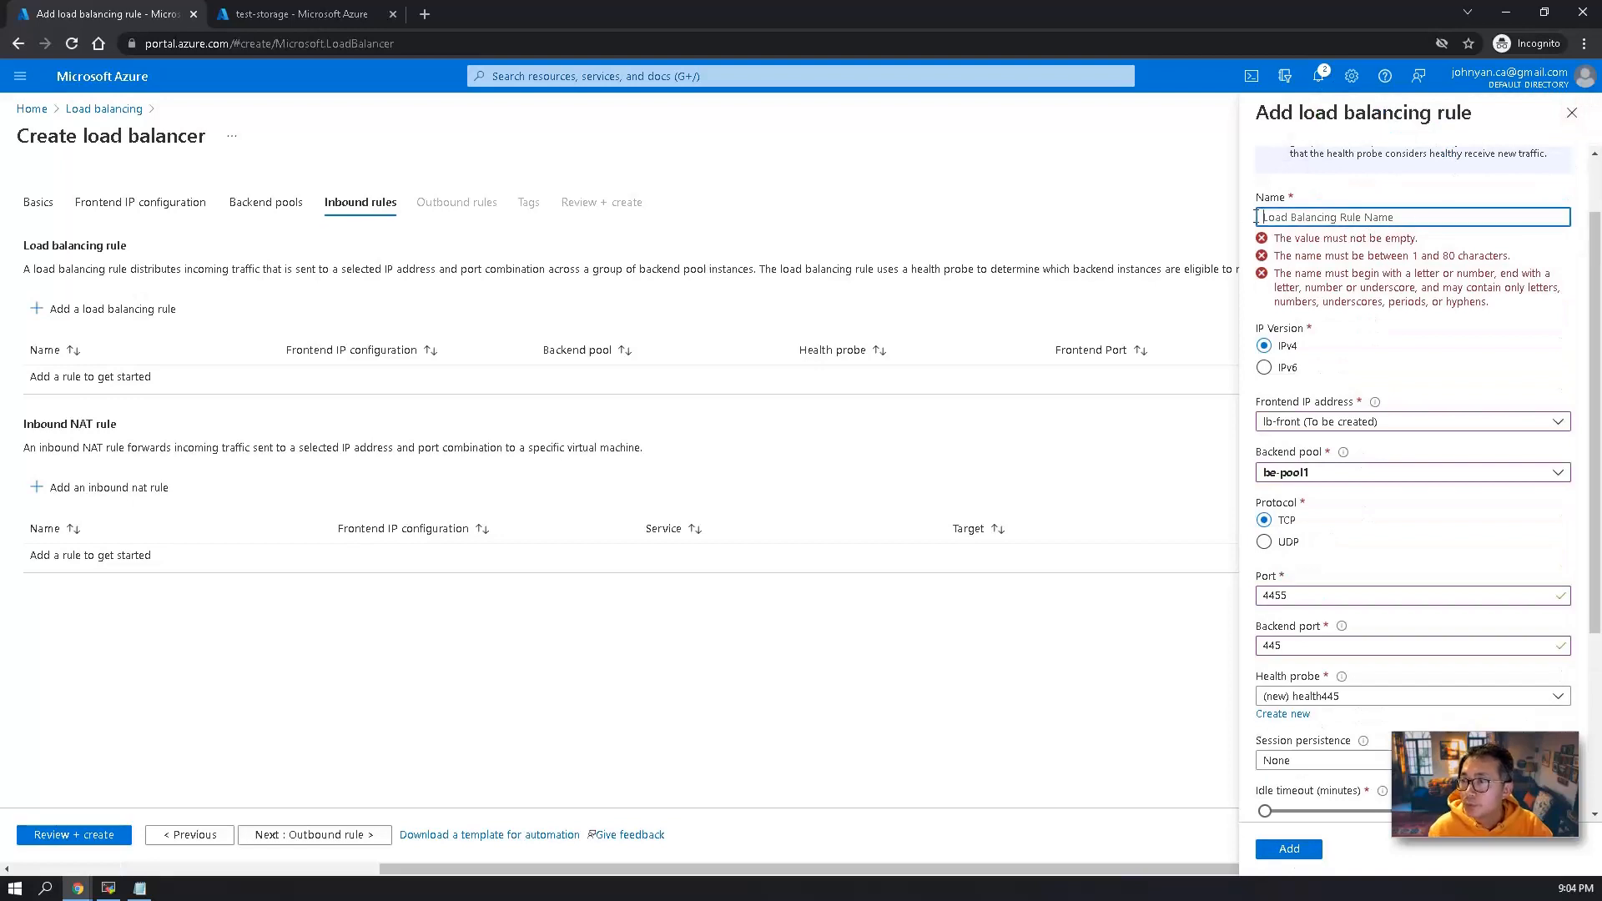
{"action": "type", "text": "lb-rule-4455-2-445"}
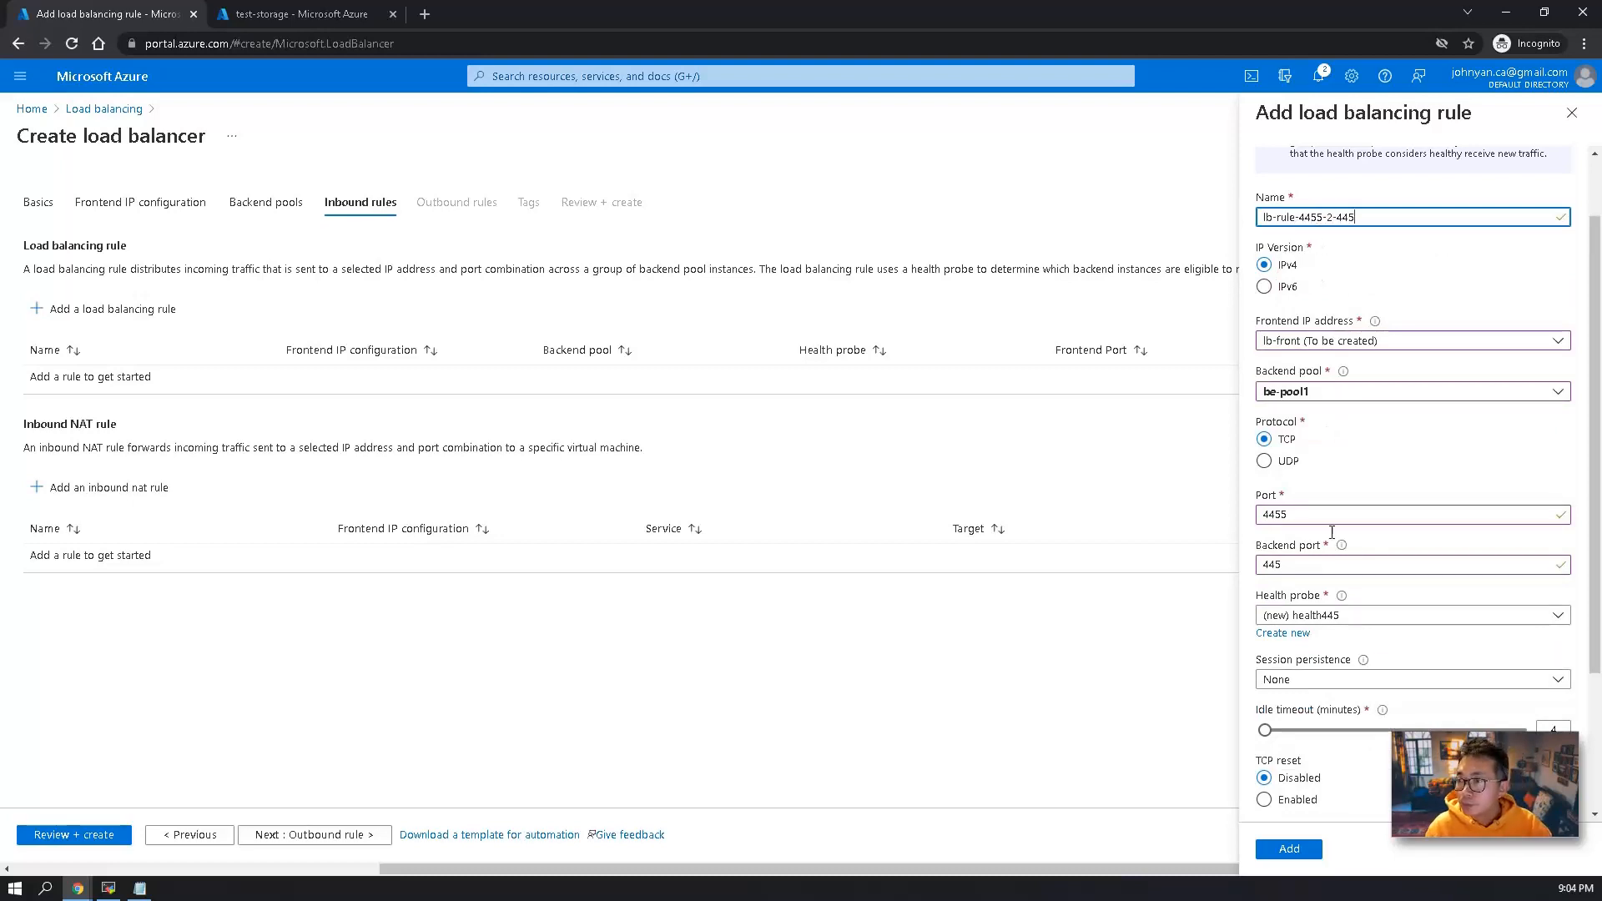
{"action": "scroll", "coordinate": [1302, 801], "scroll_direction": "down", "scroll_amount": 3}
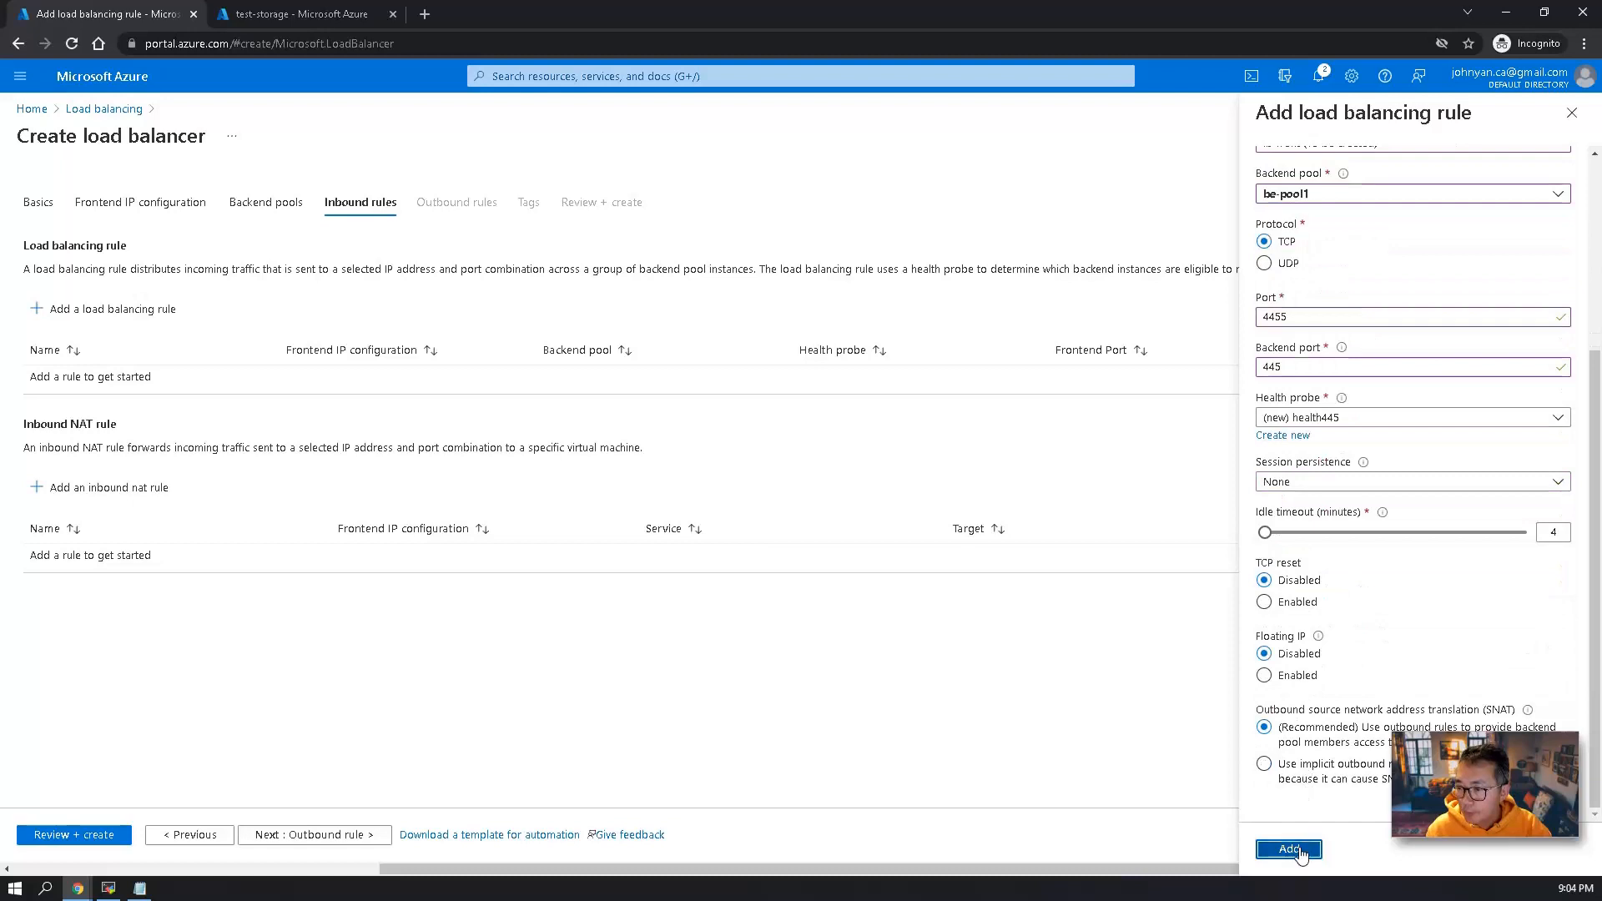
{"action": "left_click", "coordinate": [1290, 849]}
Proceed past the outbound rules and tags without adding any, and create the load balancer lb4storage.
{"action": "left_click", "coordinate": [334, 833]}
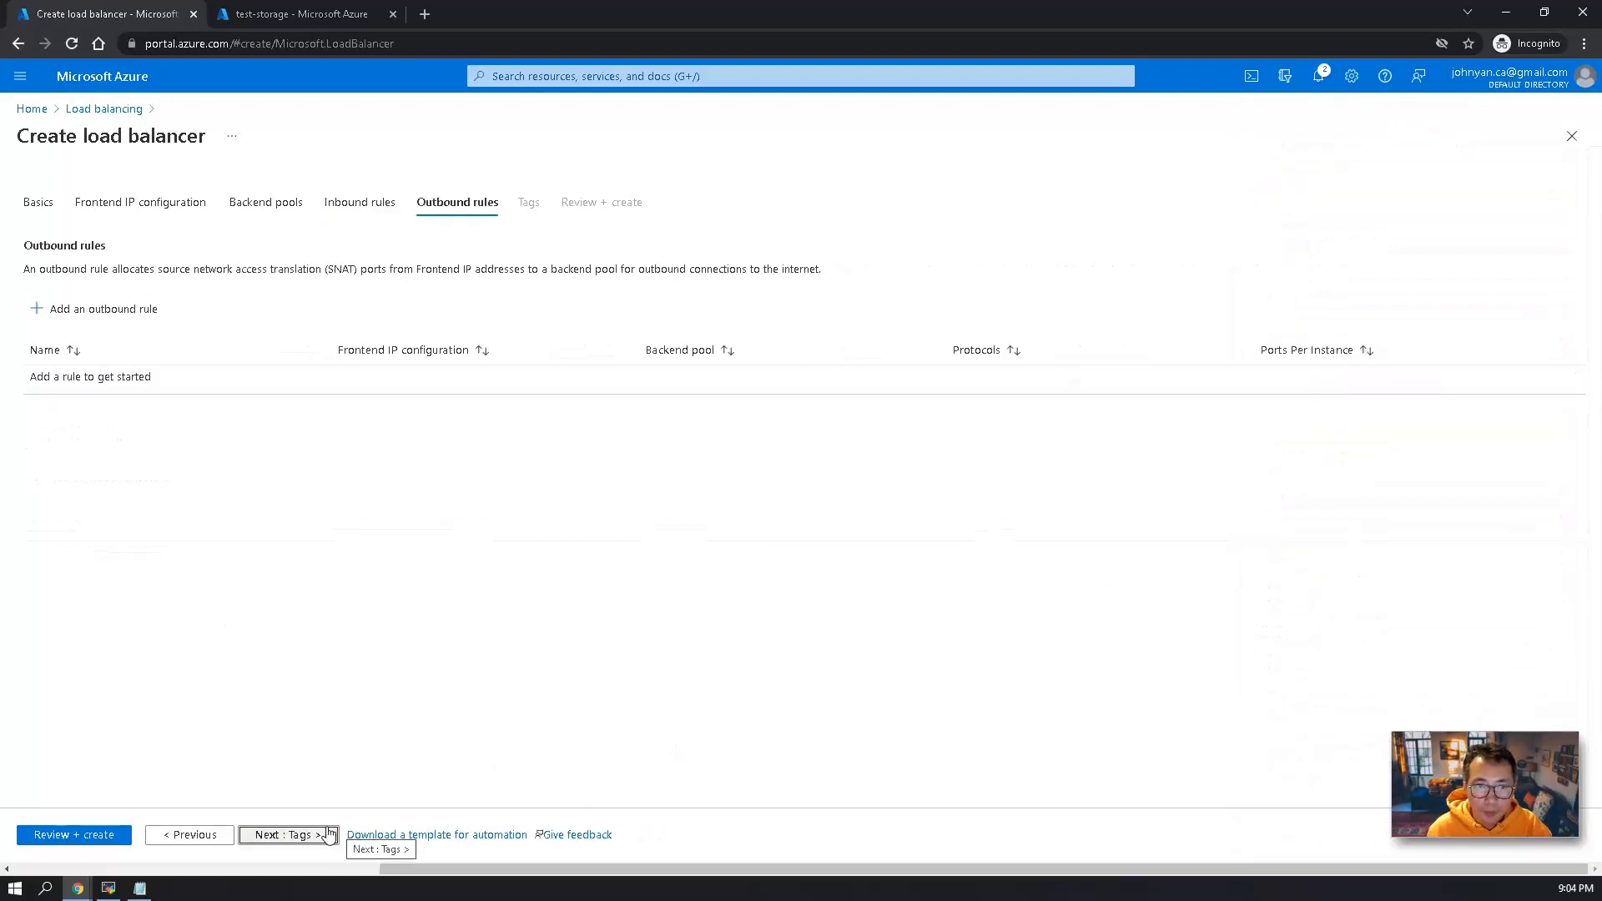
{"action": "left_click", "coordinate": [306, 833]}
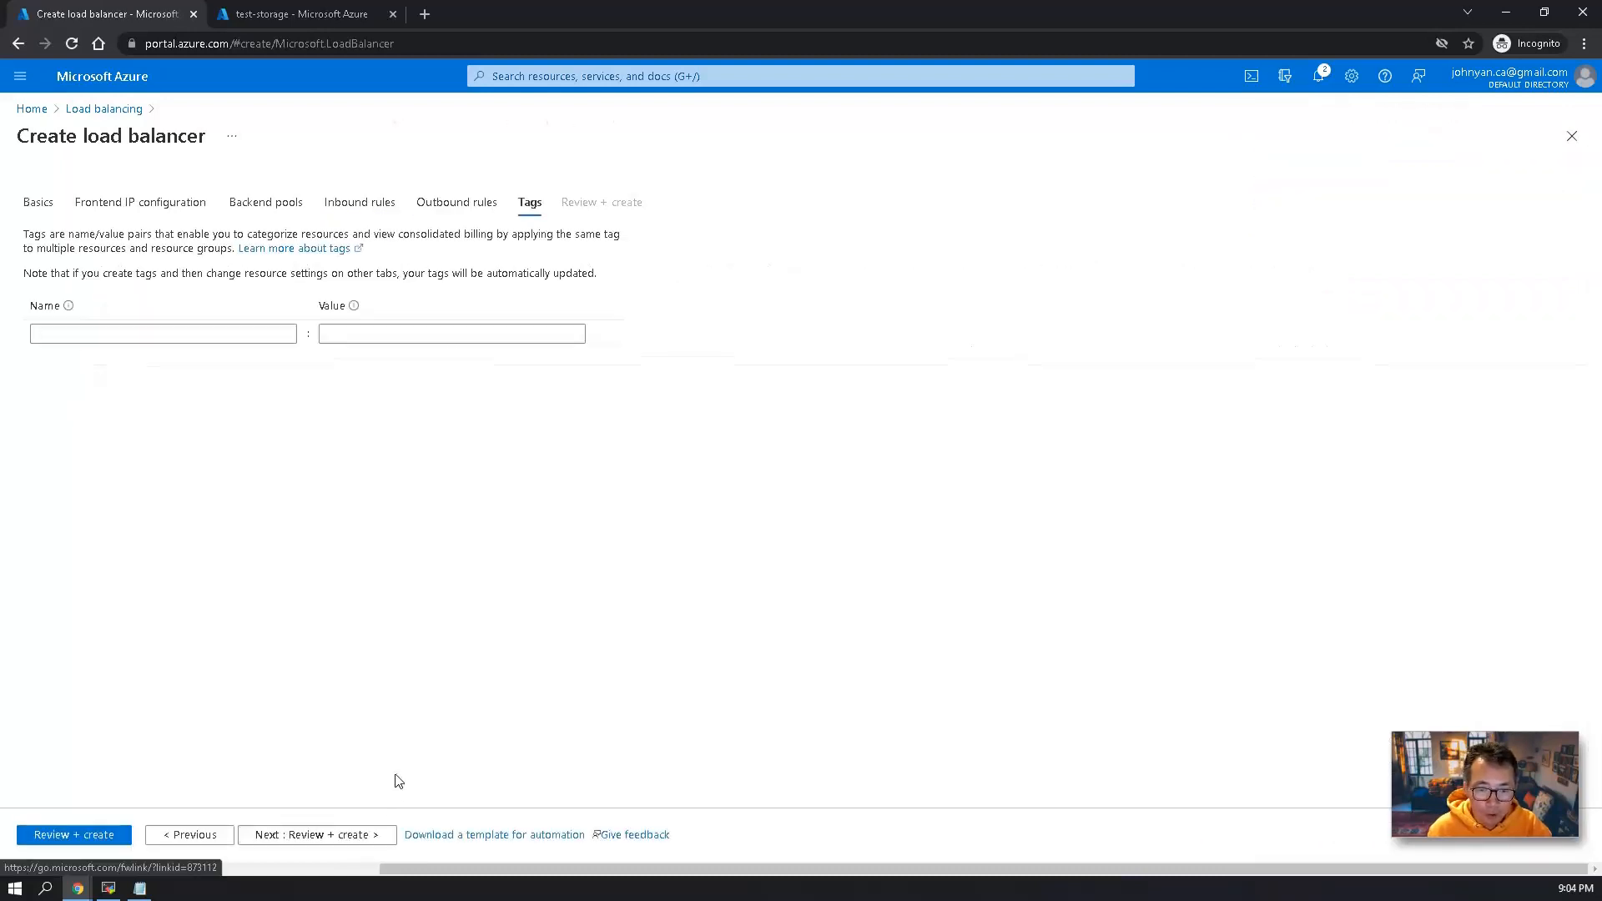
{"action": "left_click", "coordinate": [348, 835]}
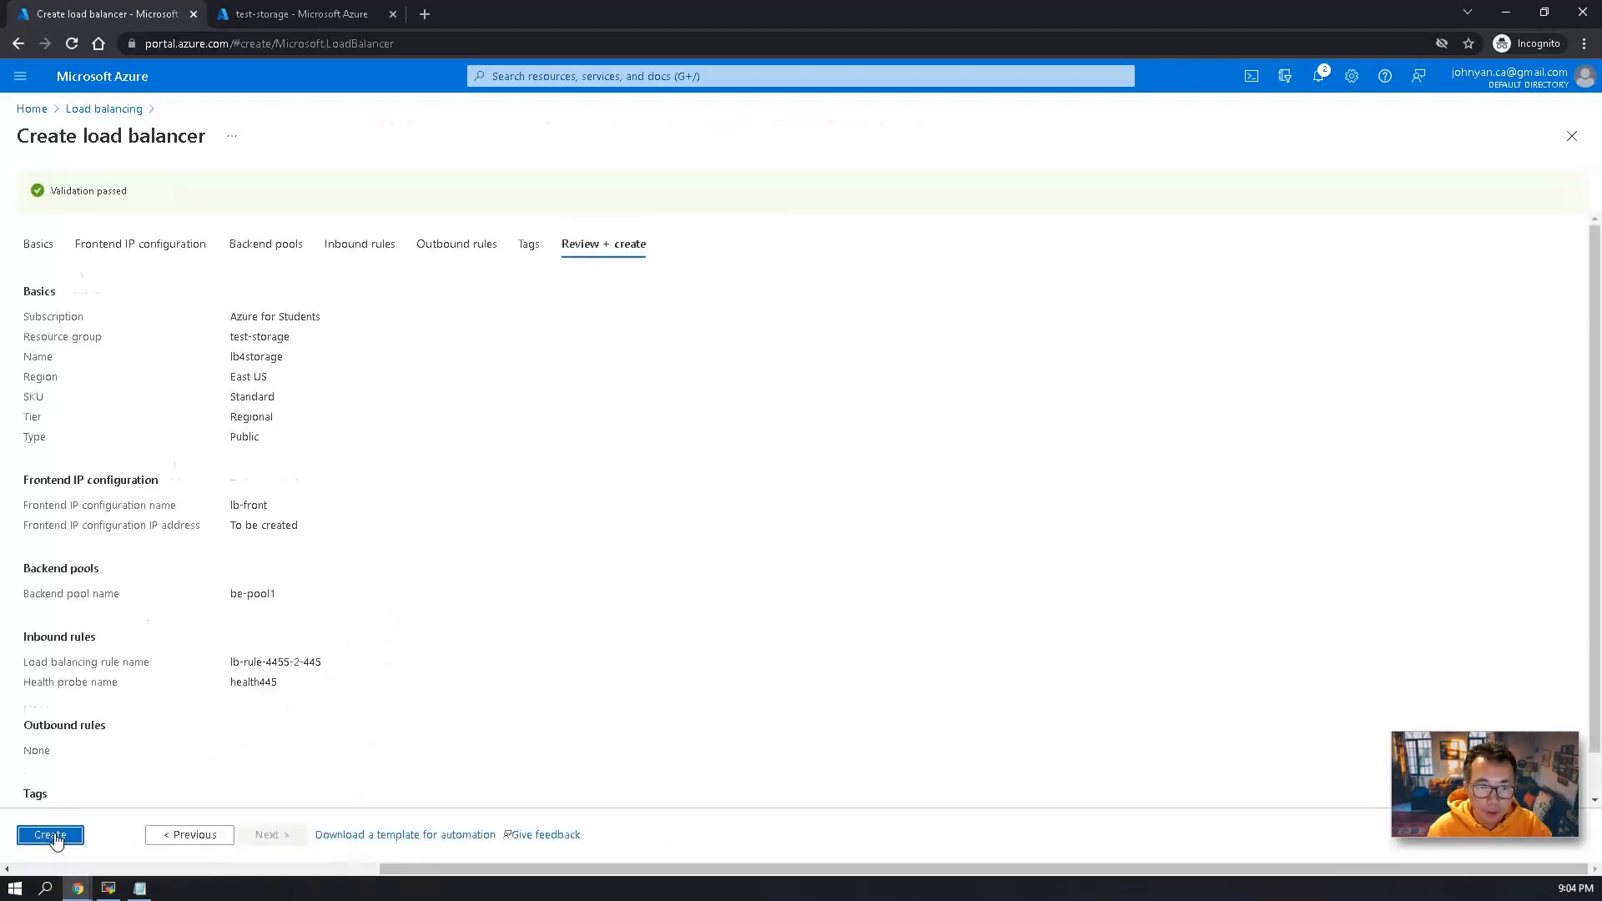
{"action": "left_click", "coordinate": [52, 838]}
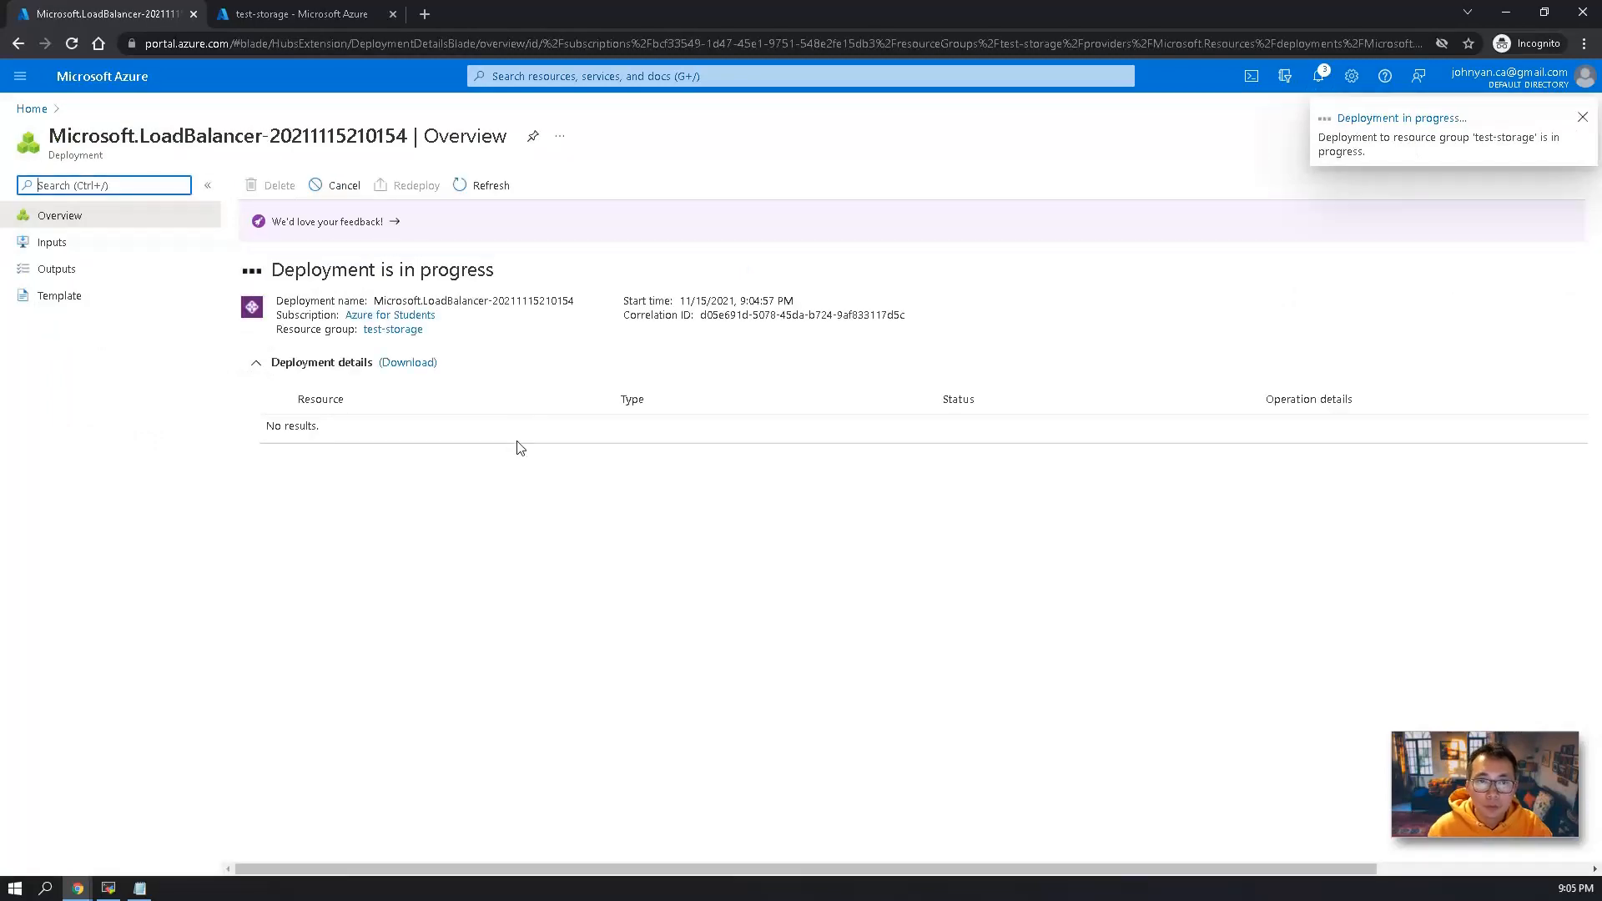
Select the test-storage virtual machine's public IP address, start a remote desktop session to it in MobaXterm, and minimize that window.
{"action": "left_click", "coordinate": [263, 18]}
{"action": "left_click_drag", "start_coordinate": [1310, 365], "coordinate": [1223, 367]}
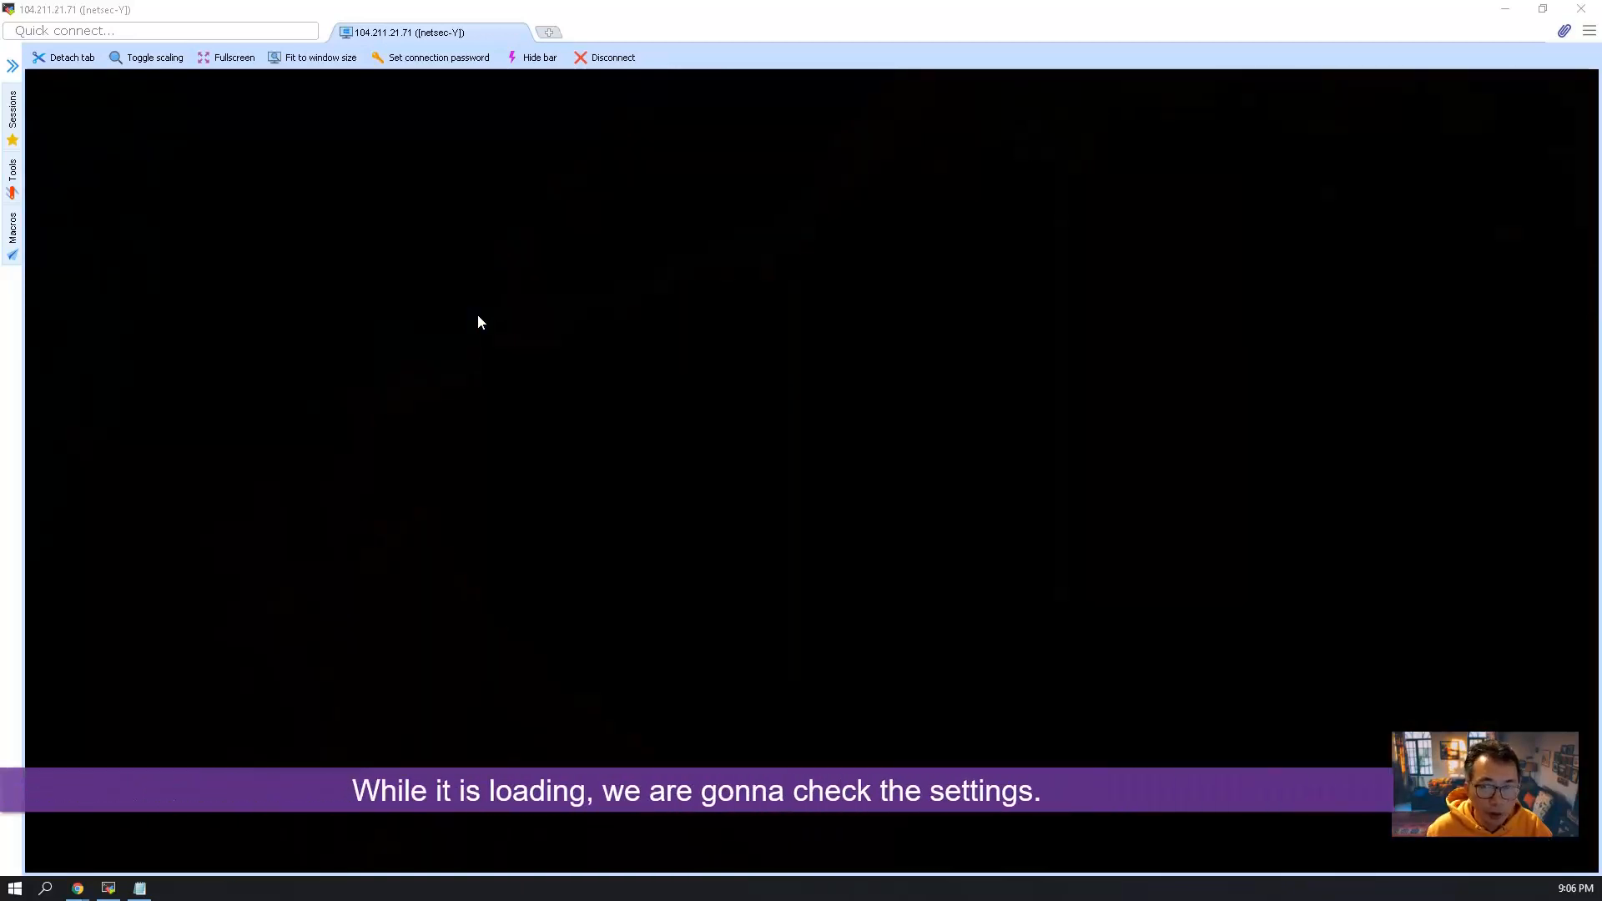
{"action": "left_click", "coordinate": [1504, 9]}
Return to the Azure portal, check the load balancer list for lb4storage, and go back to the portal home page.
{"action": "left_click", "coordinate": [346, 405]}
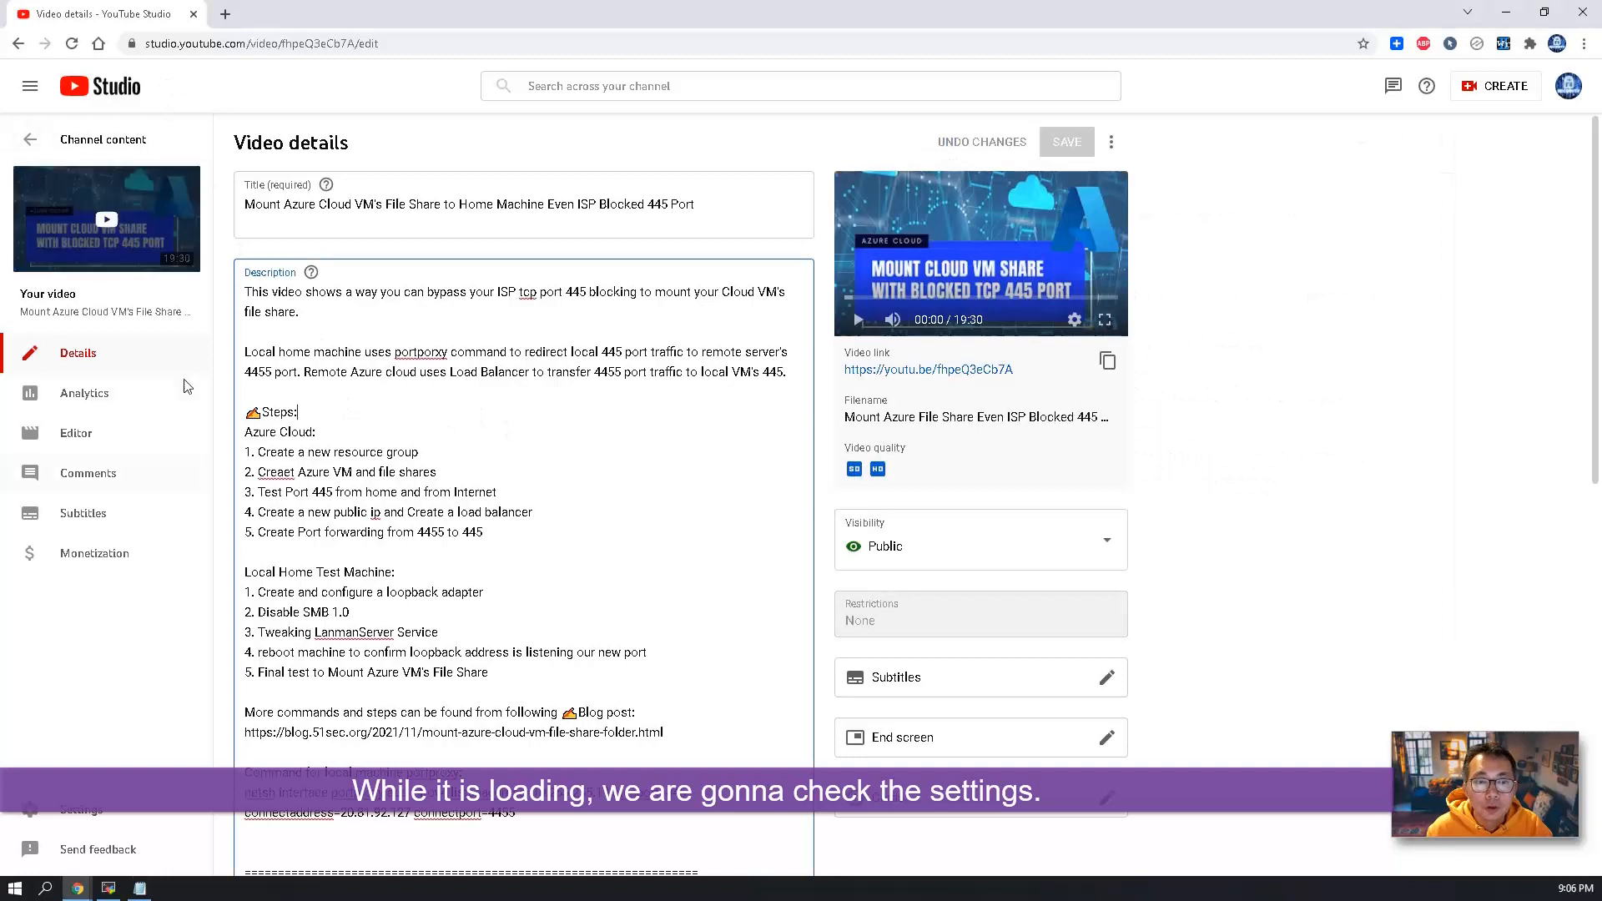
{"action": "mouse_move", "coordinate": [76, 888]}
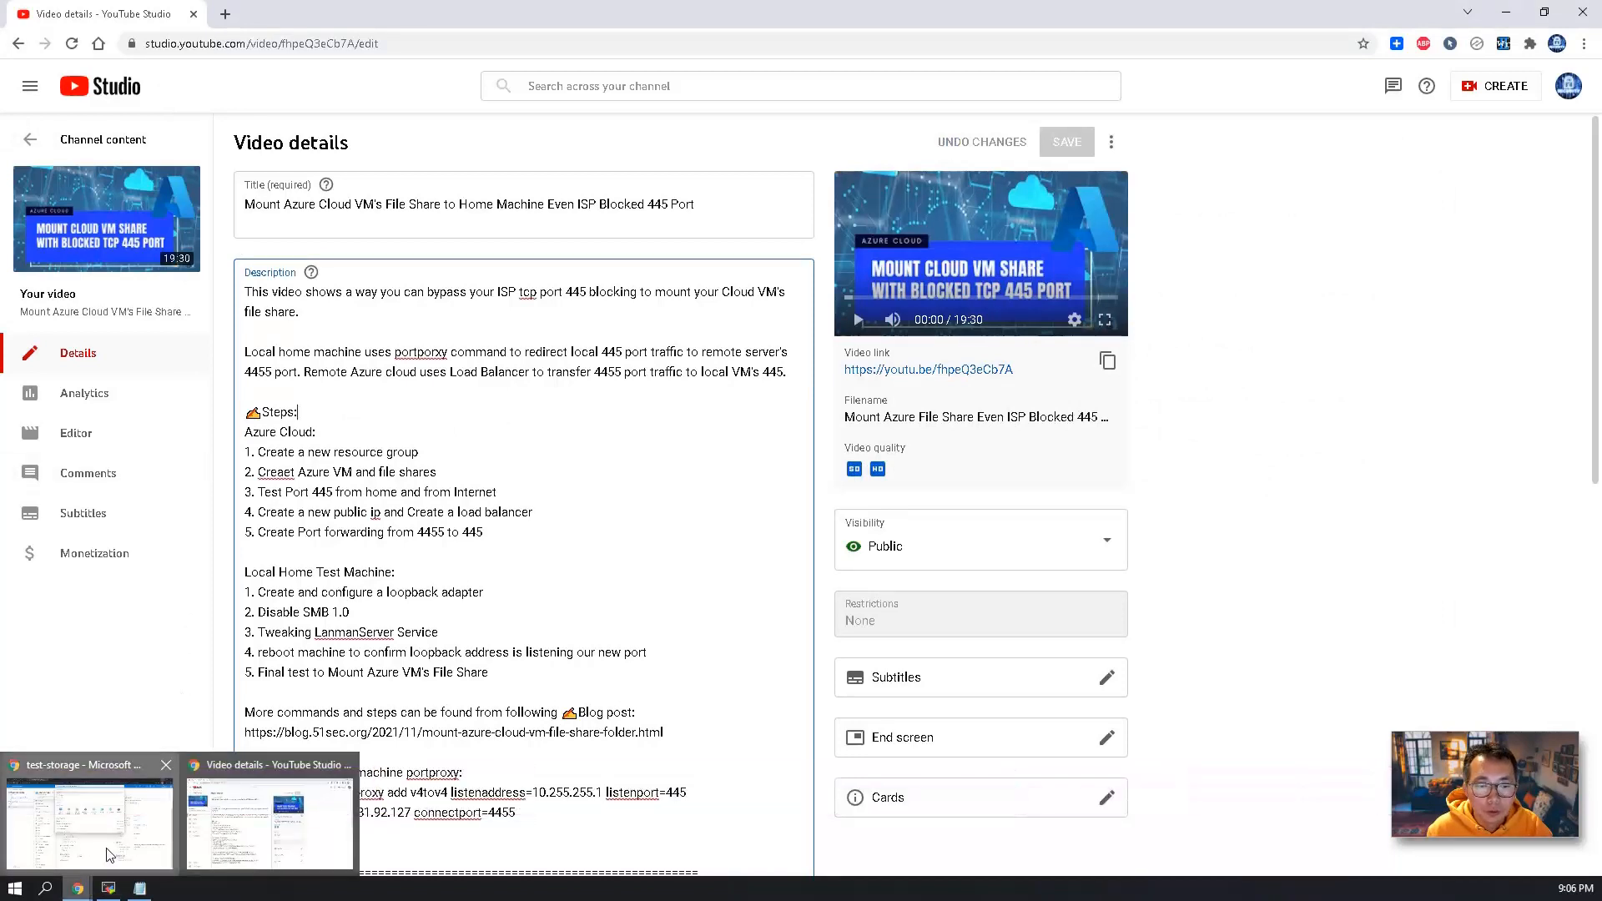
{"action": "left_click", "coordinate": [109, 854]}
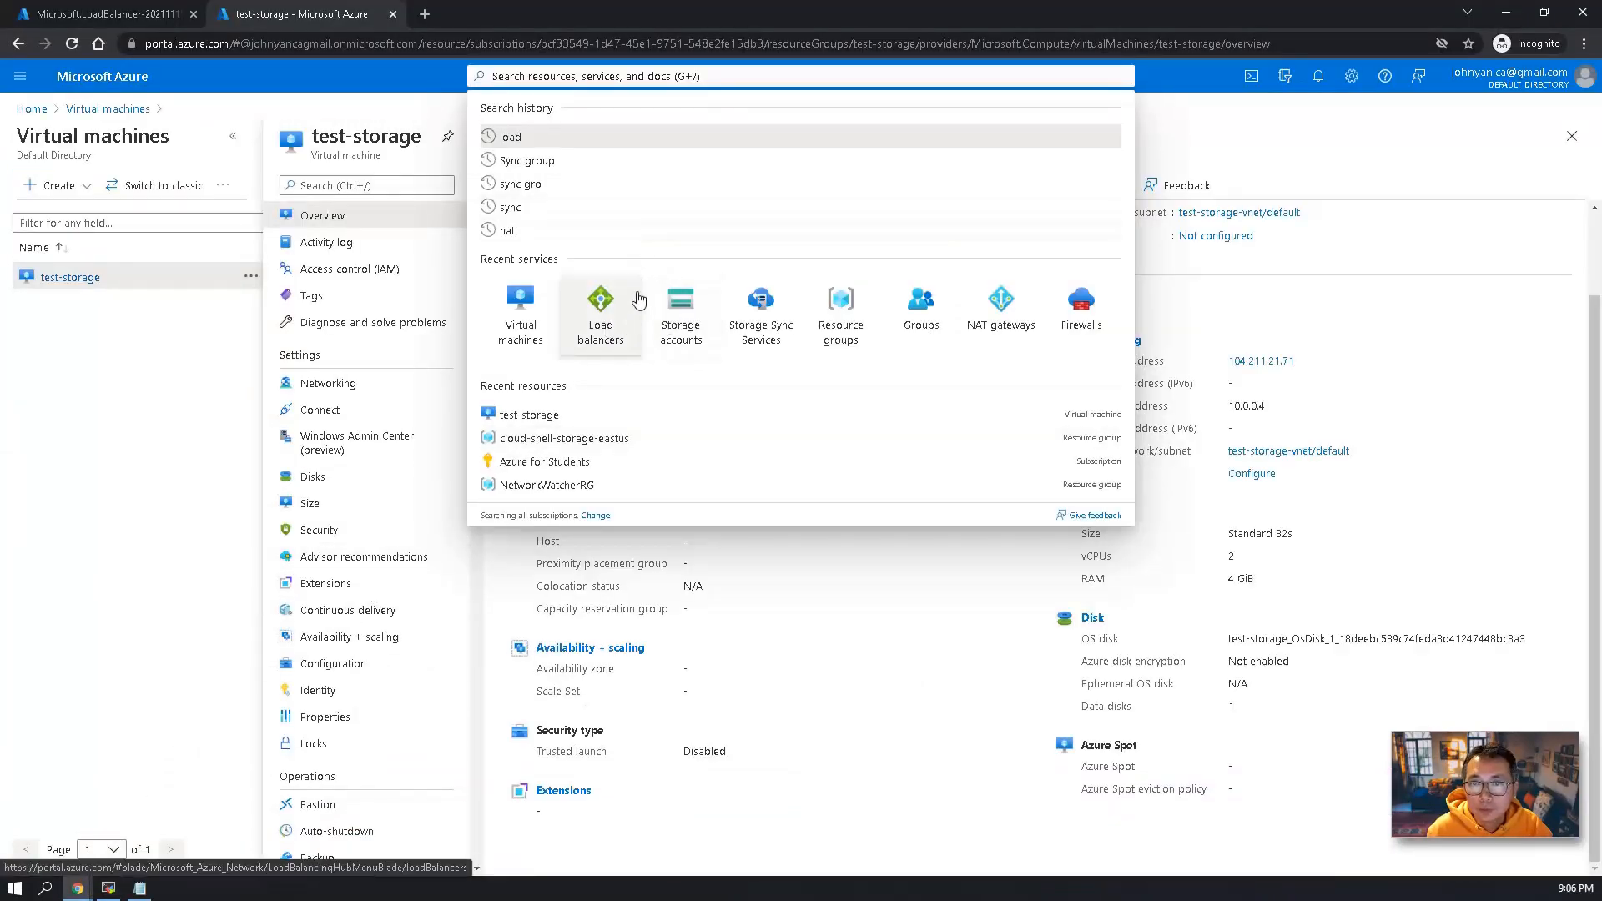
{"action": "left_click", "coordinate": [609, 334]}
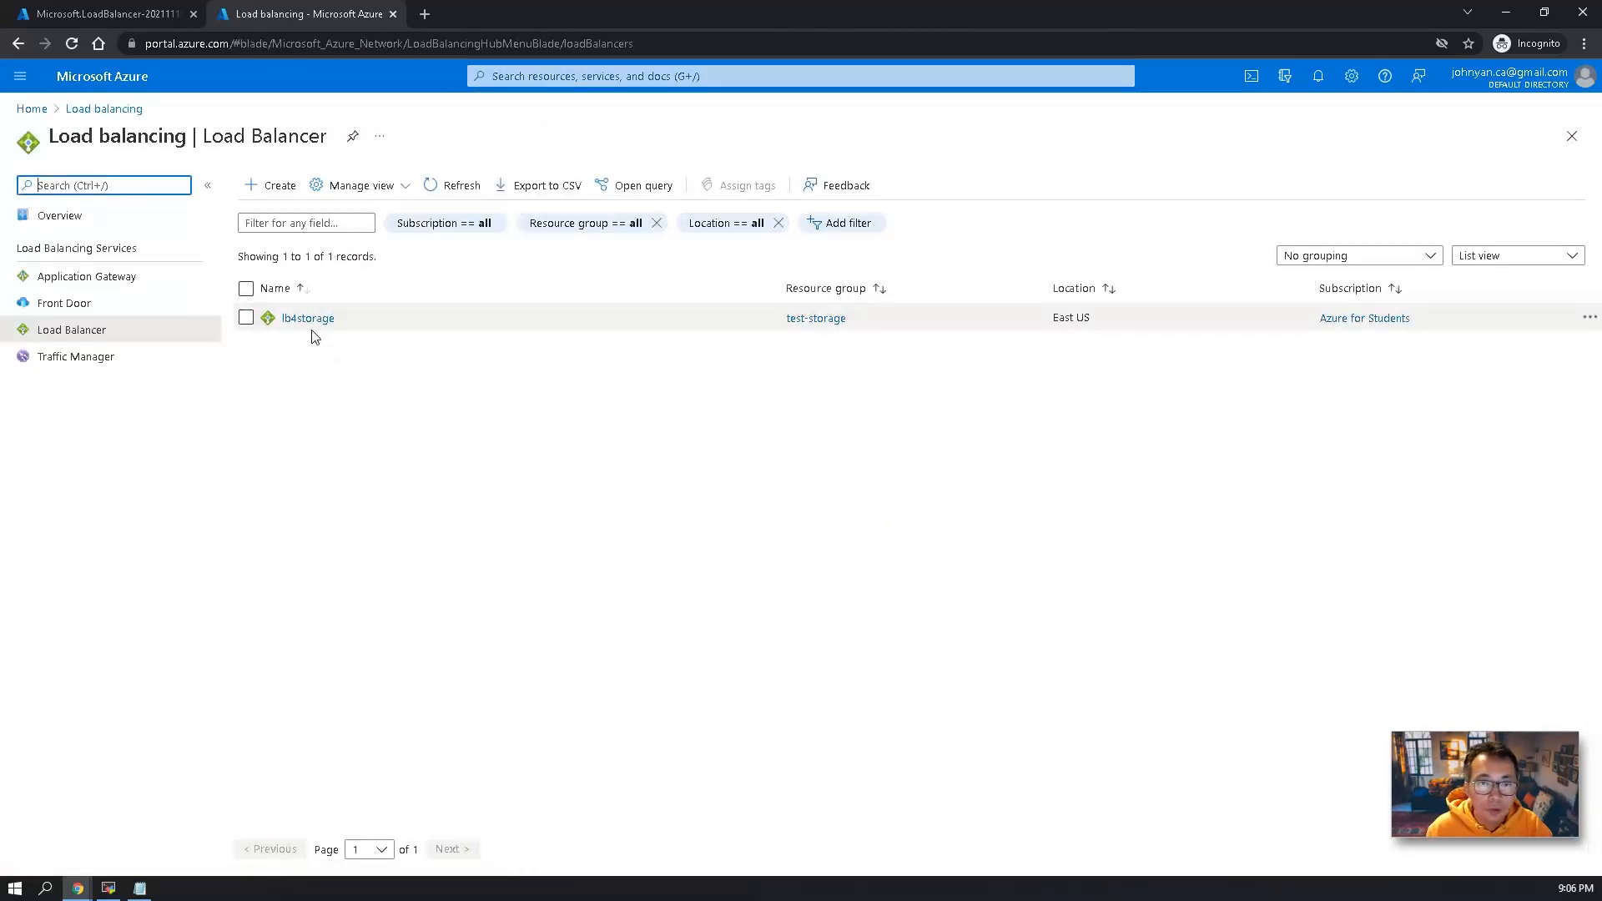
{"action": "left_click", "coordinate": [104, 110]}
{"action": "left_click", "coordinate": [32, 109]}
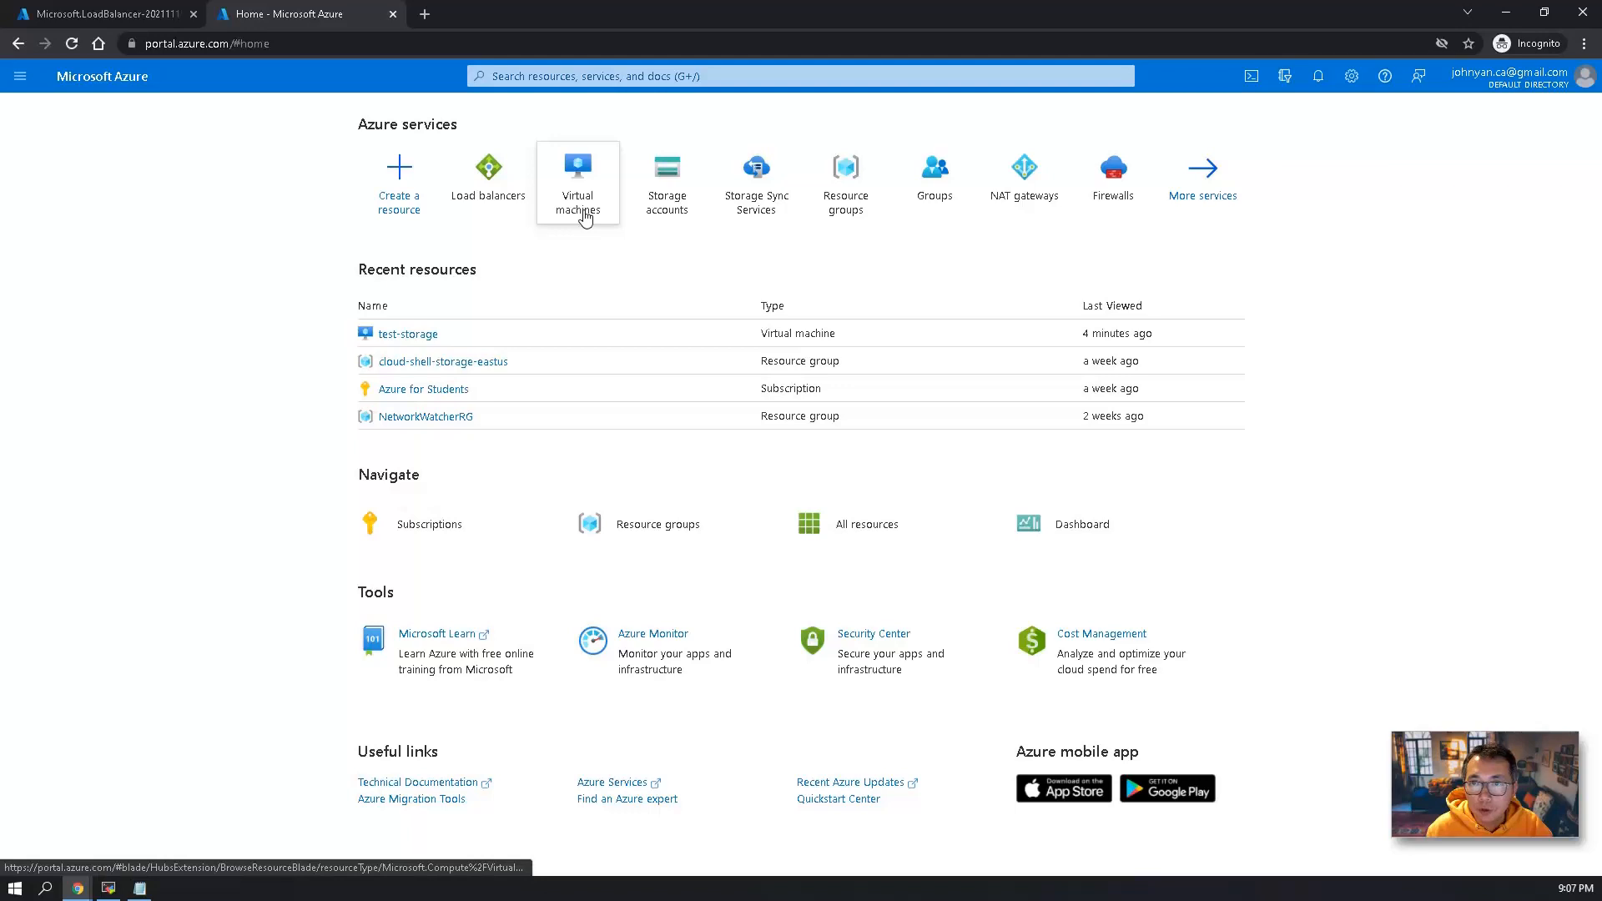
Fill in a new storage sync service named storage-sync-svc1 in resource group test-storage, region East US, and proceed to its review.
{"action": "left_click", "coordinate": [750, 222]}
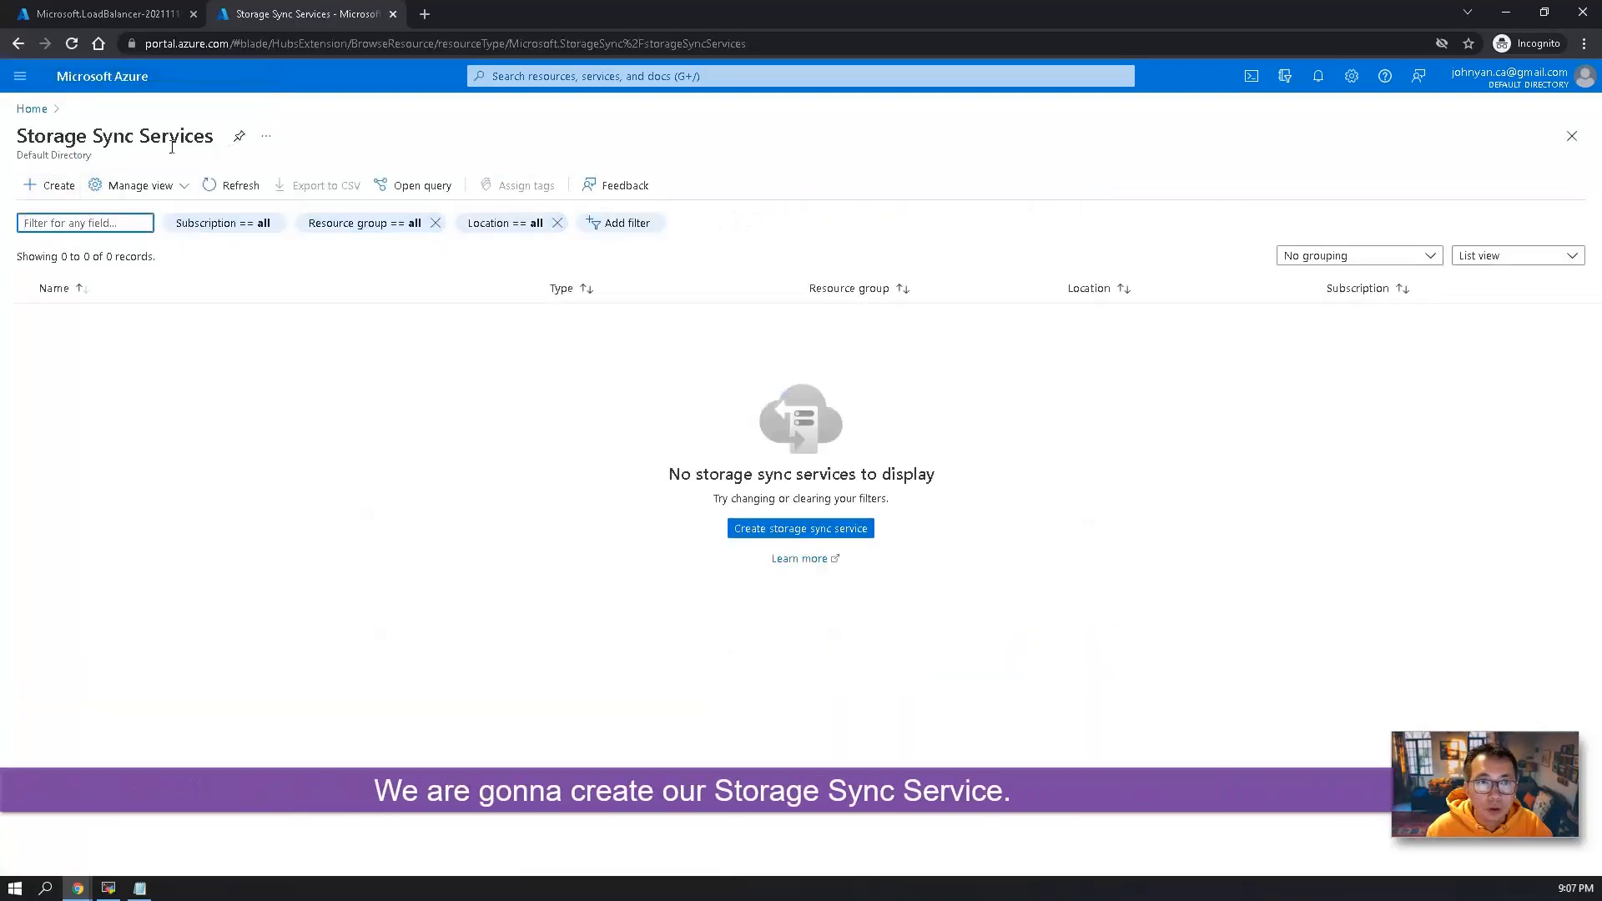
{"action": "left_click", "coordinate": [52, 186]}
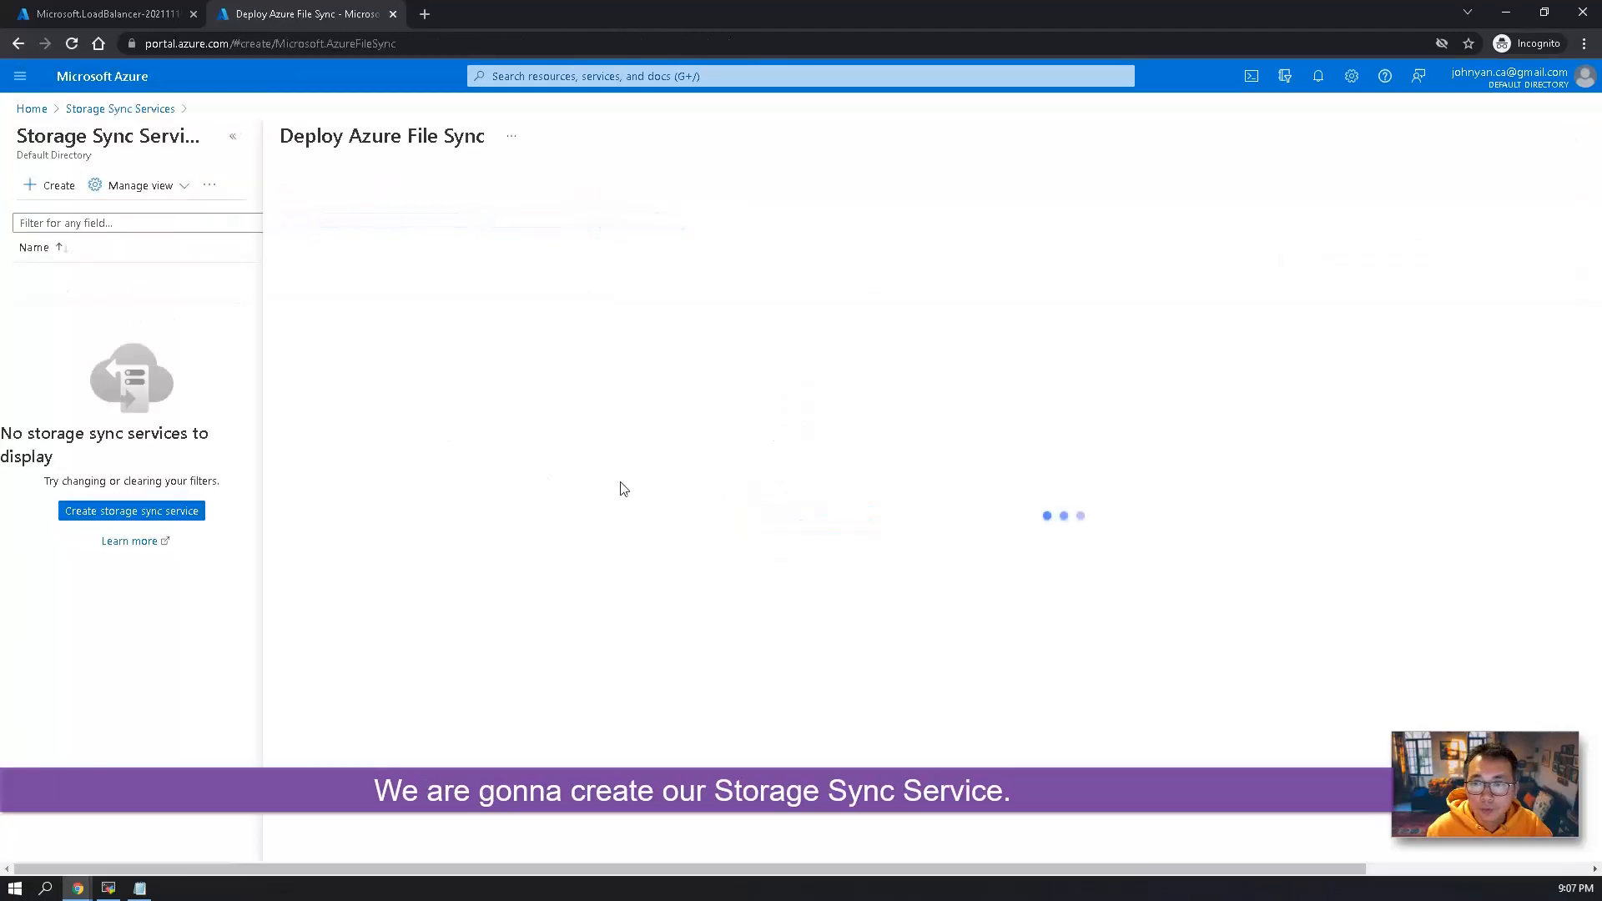
{"action": "left_click", "coordinate": [564, 427]}
{"action": "left_click", "coordinate": [557, 536]}
{"action": "left_click", "coordinate": [560, 473]}
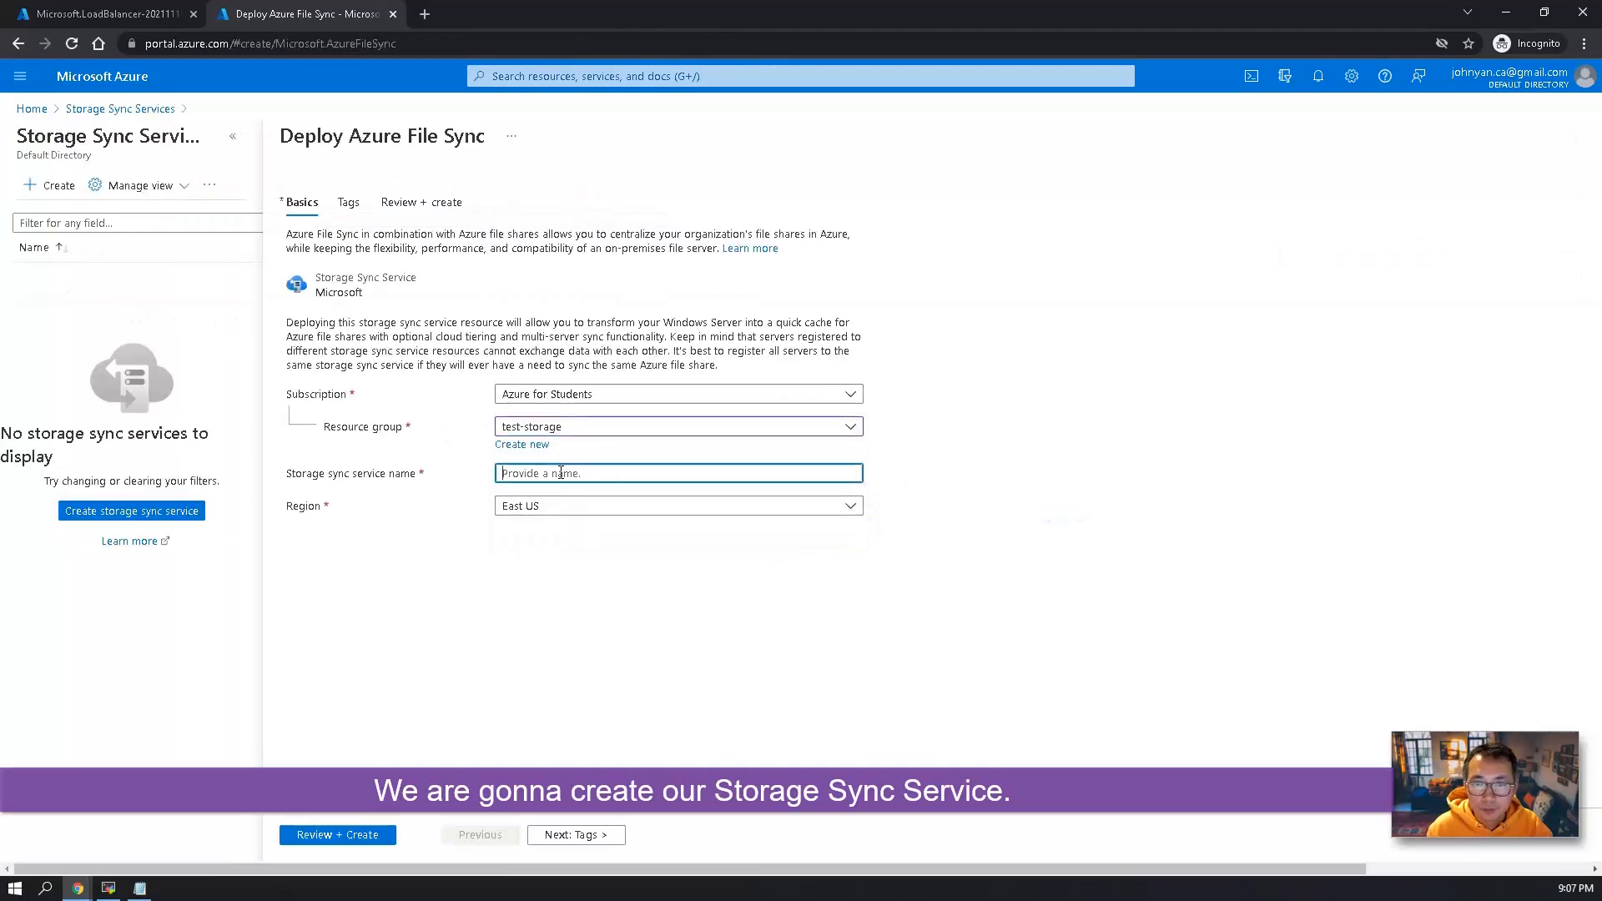
{"action": "type", "text": "storage-sync-no.1"}
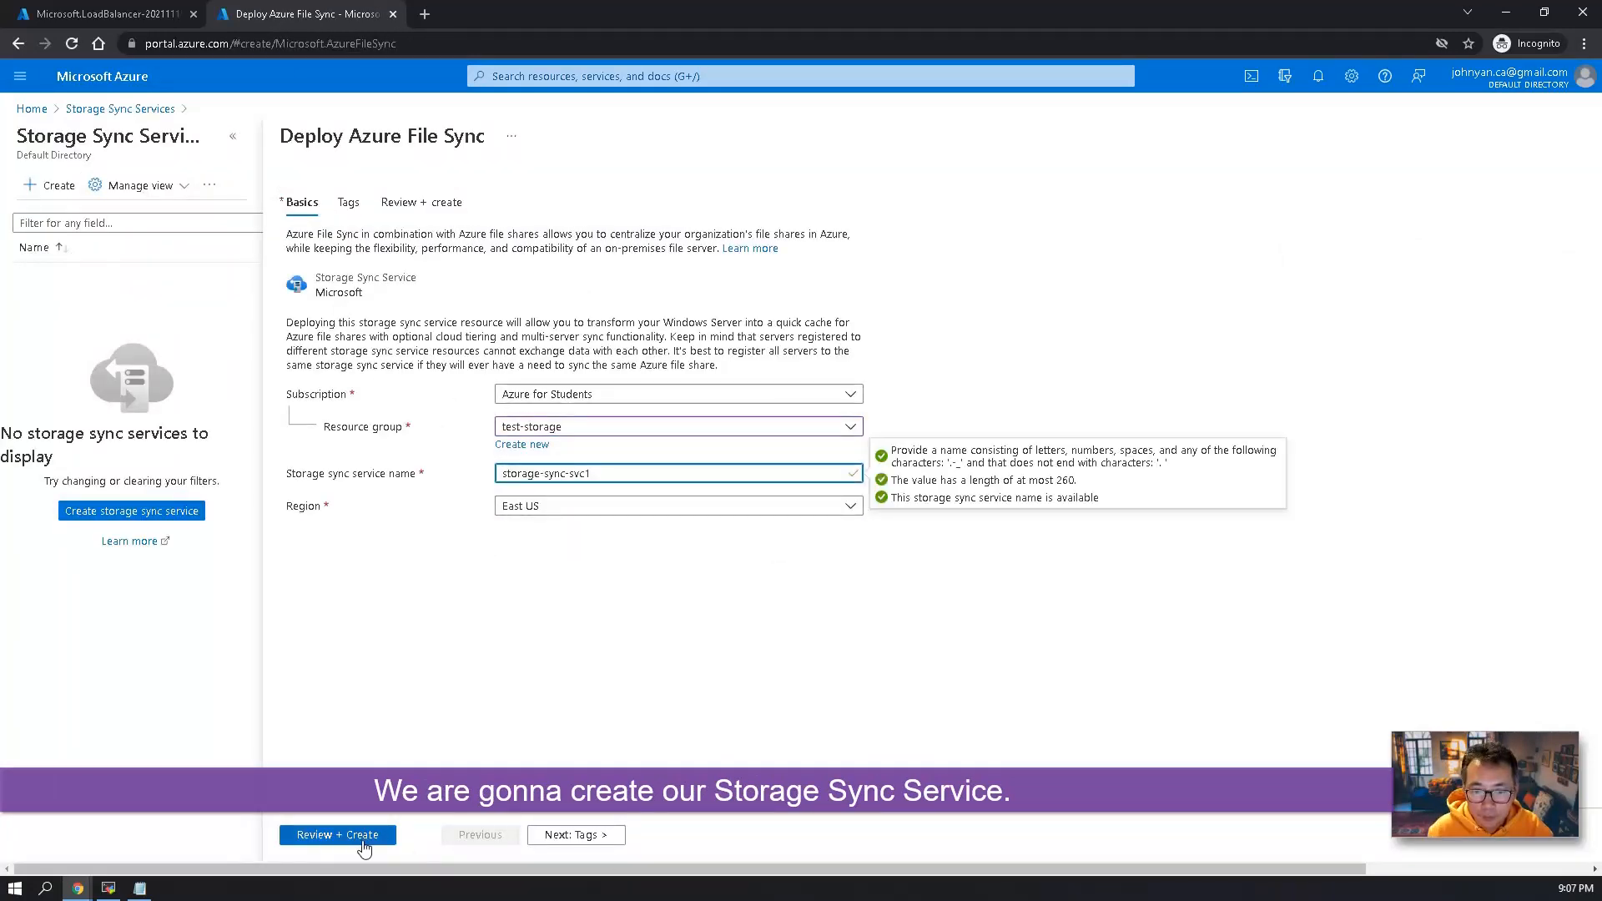
{"action": "left_click", "coordinate": [578, 837]}
{"action": "left_click", "coordinate": [626, 835]}
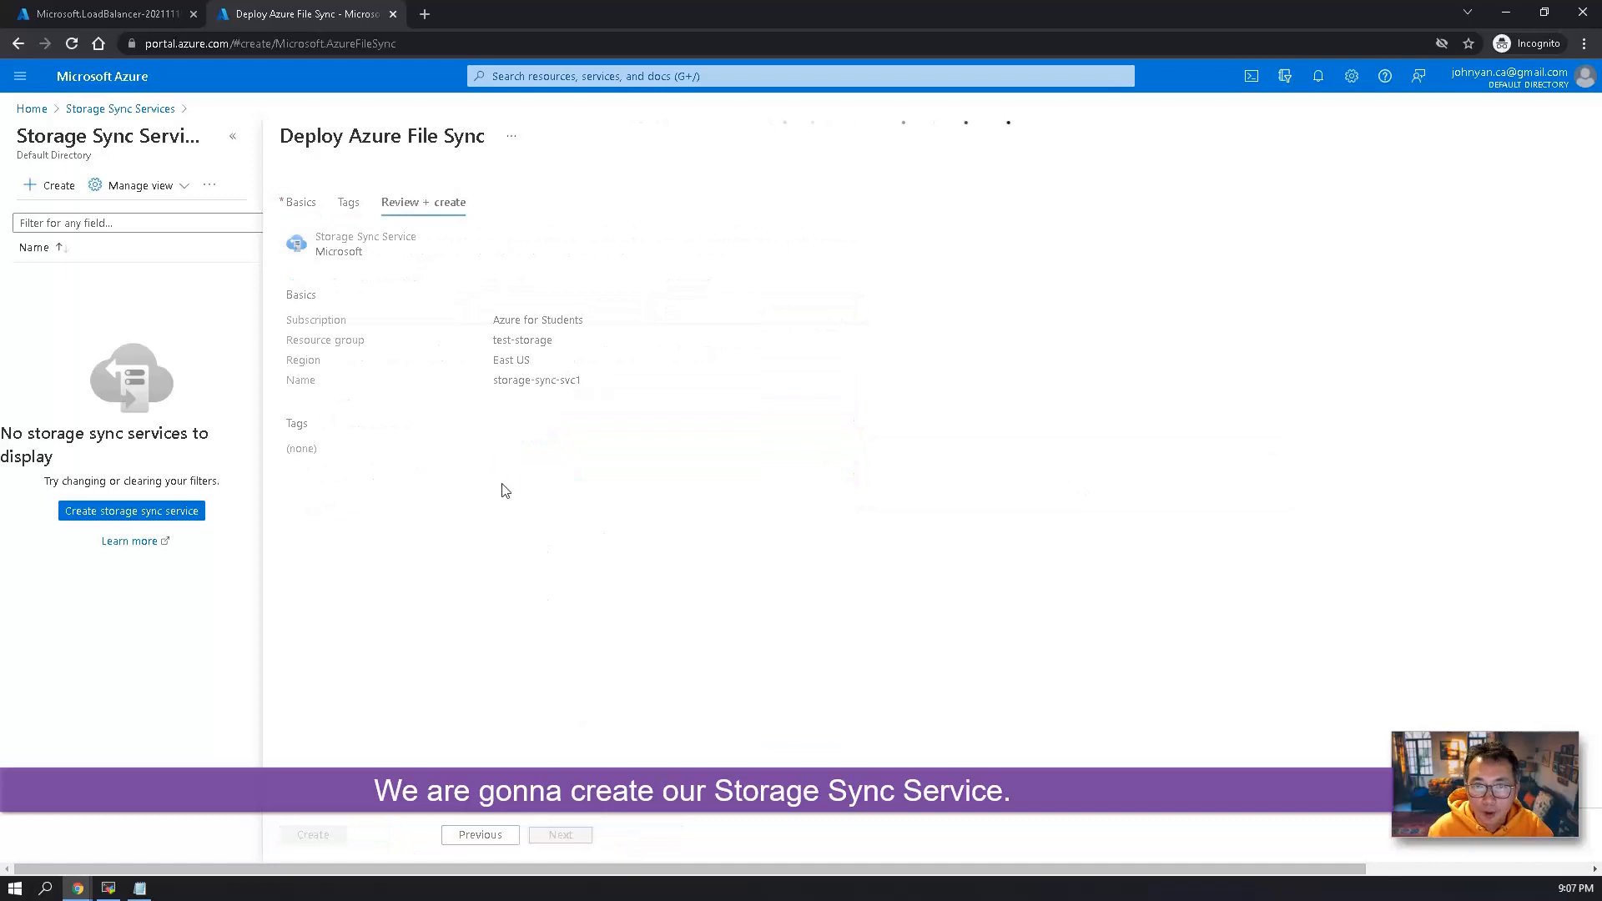
Check the finished load balancer deployment, open the lb4storage resource, and return to the portal home page.
{"action": "left_click", "coordinate": [152, 22]}
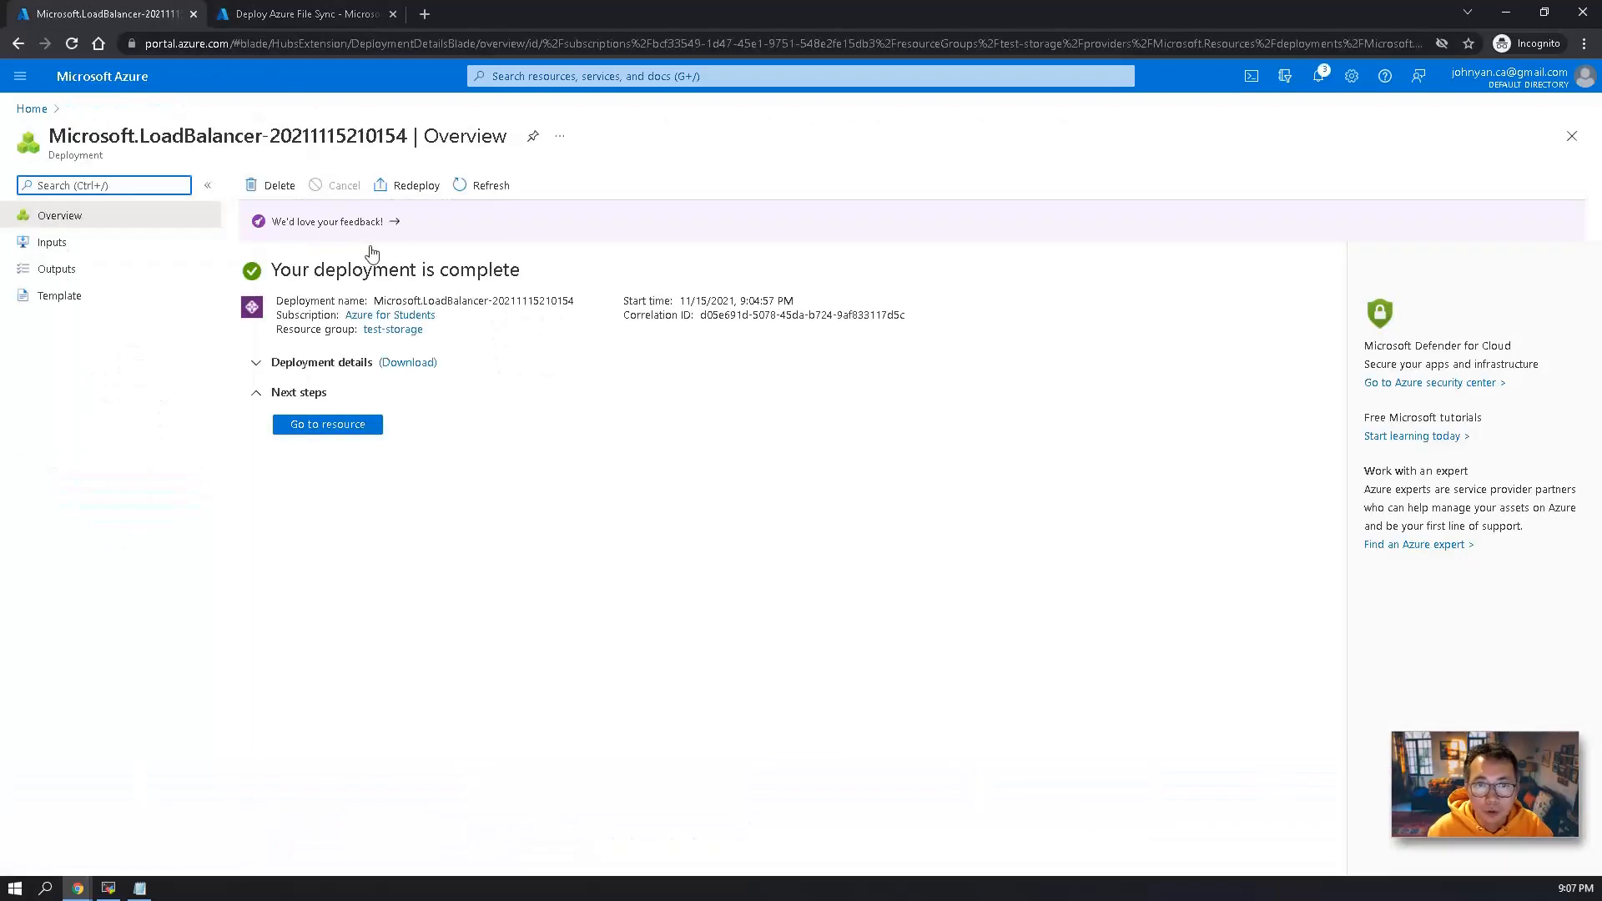
{"action": "left_click", "coordinate": [360, 436]}
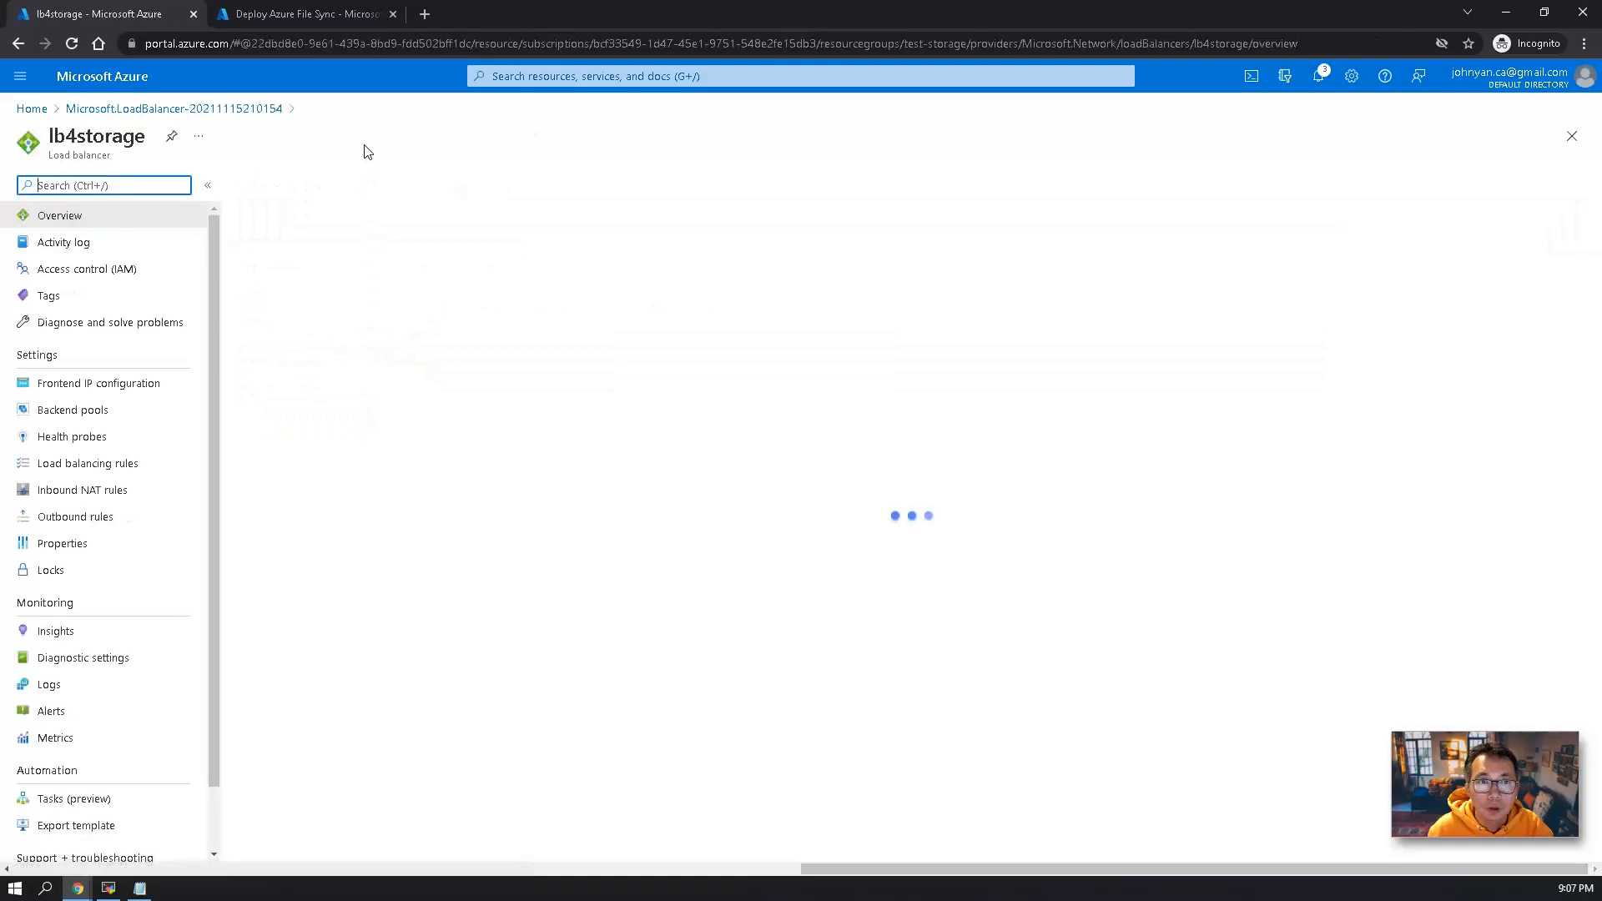
{"action": "left_click", "coordinate": [32, 108]}
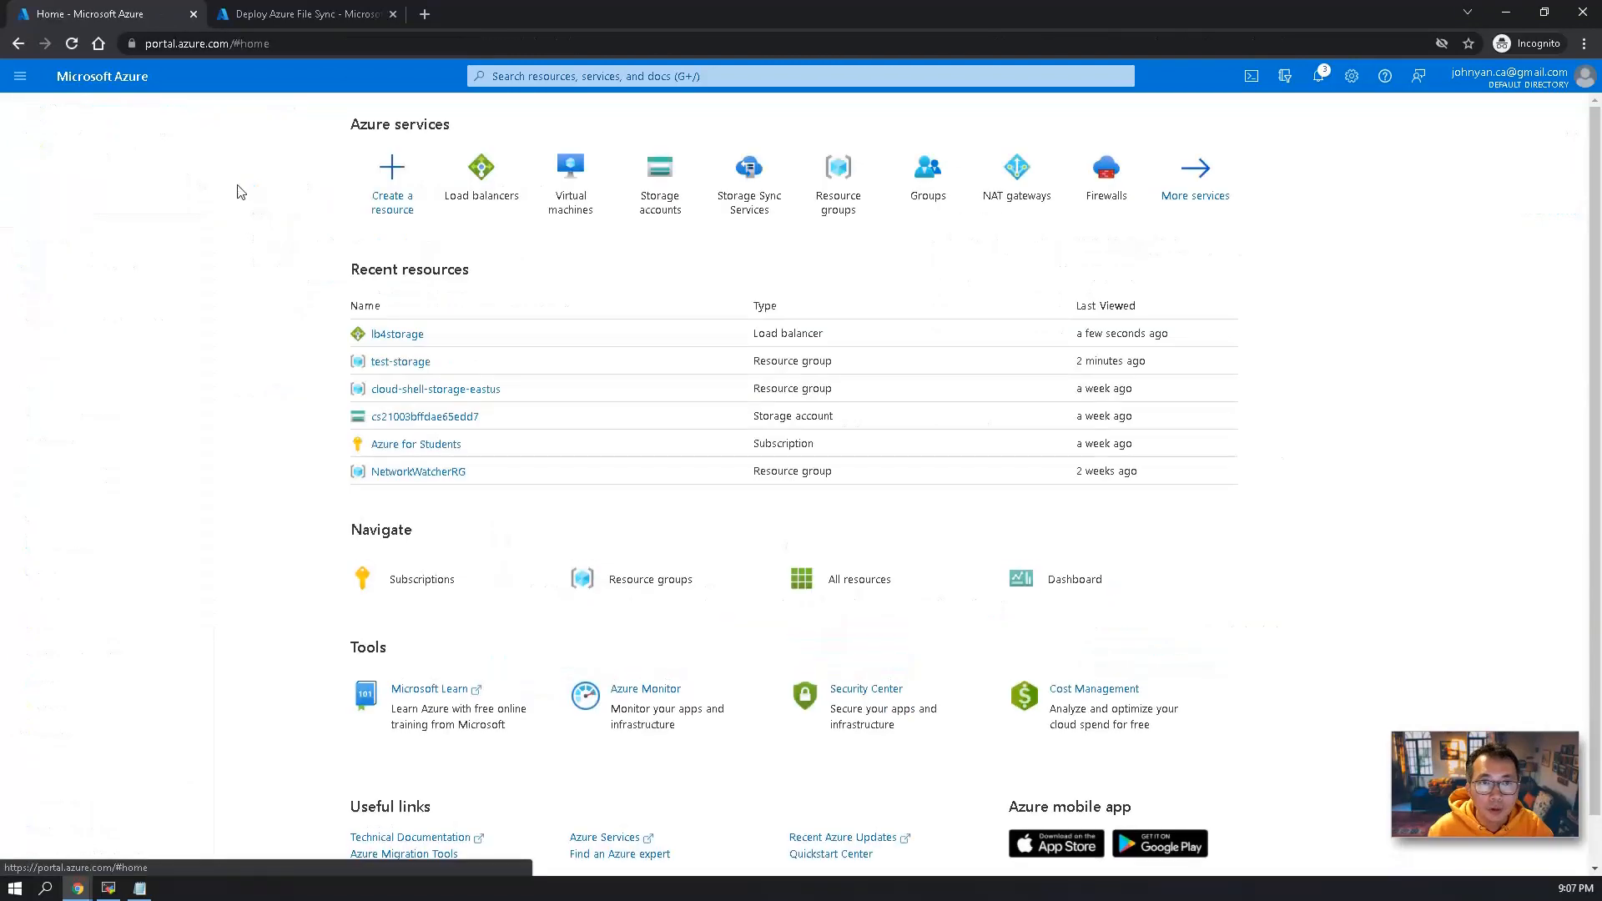
Create a file share named fileshare1 with the Hot tier in the storage account 51sec4storage.
{"action": "left_click", "coordinate": [661, 202]}
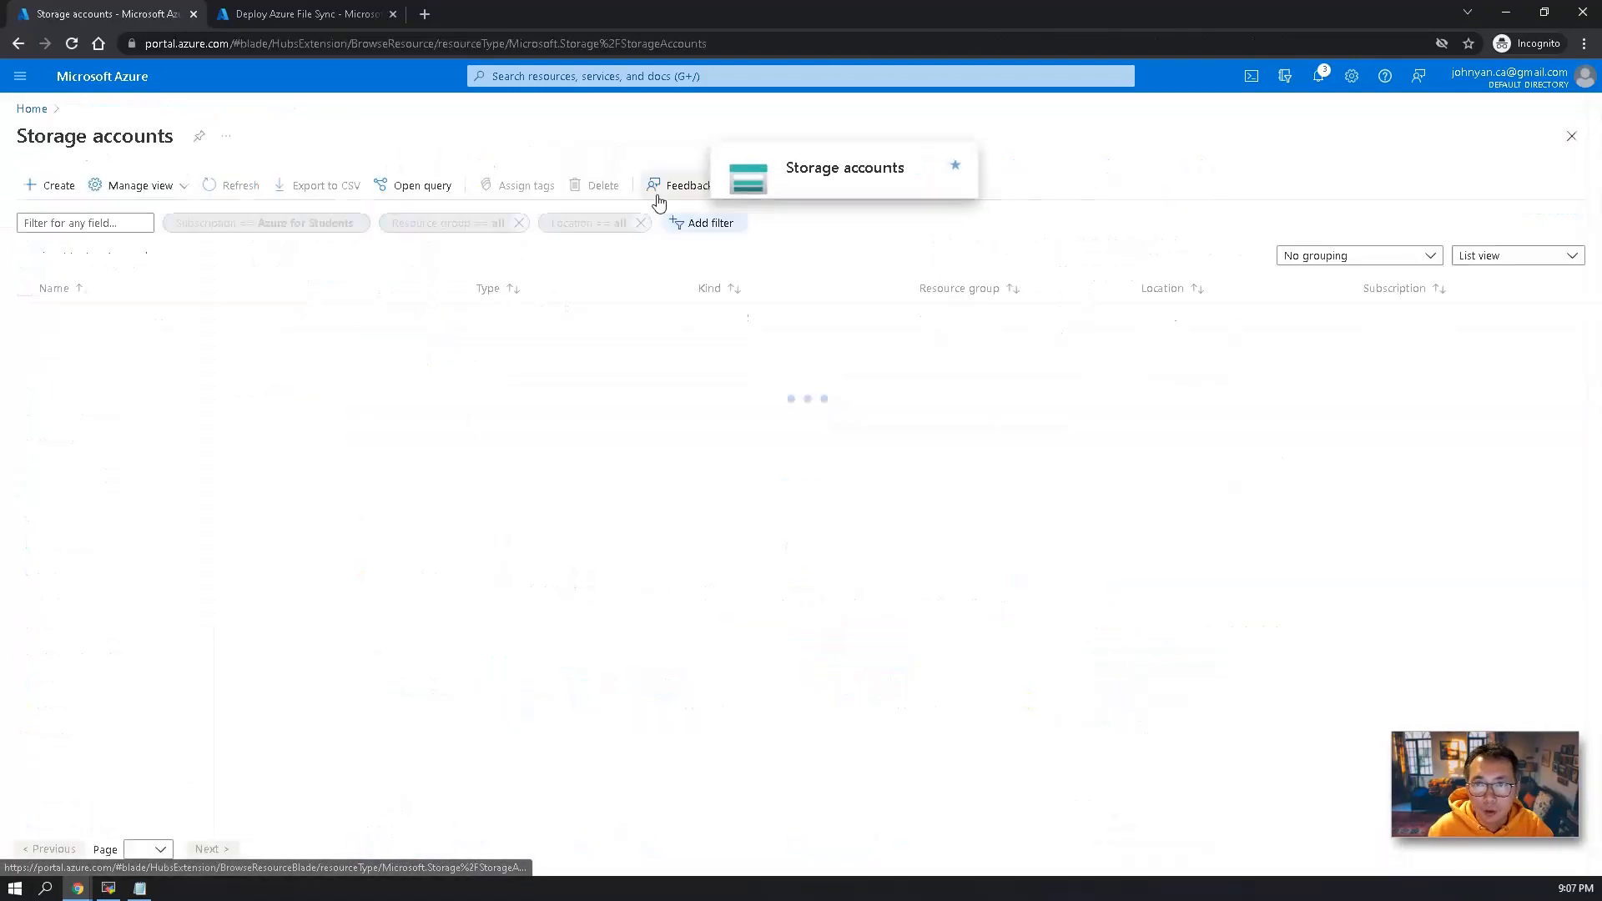
{"action": "left_click", "coordinate": [95, 320]}
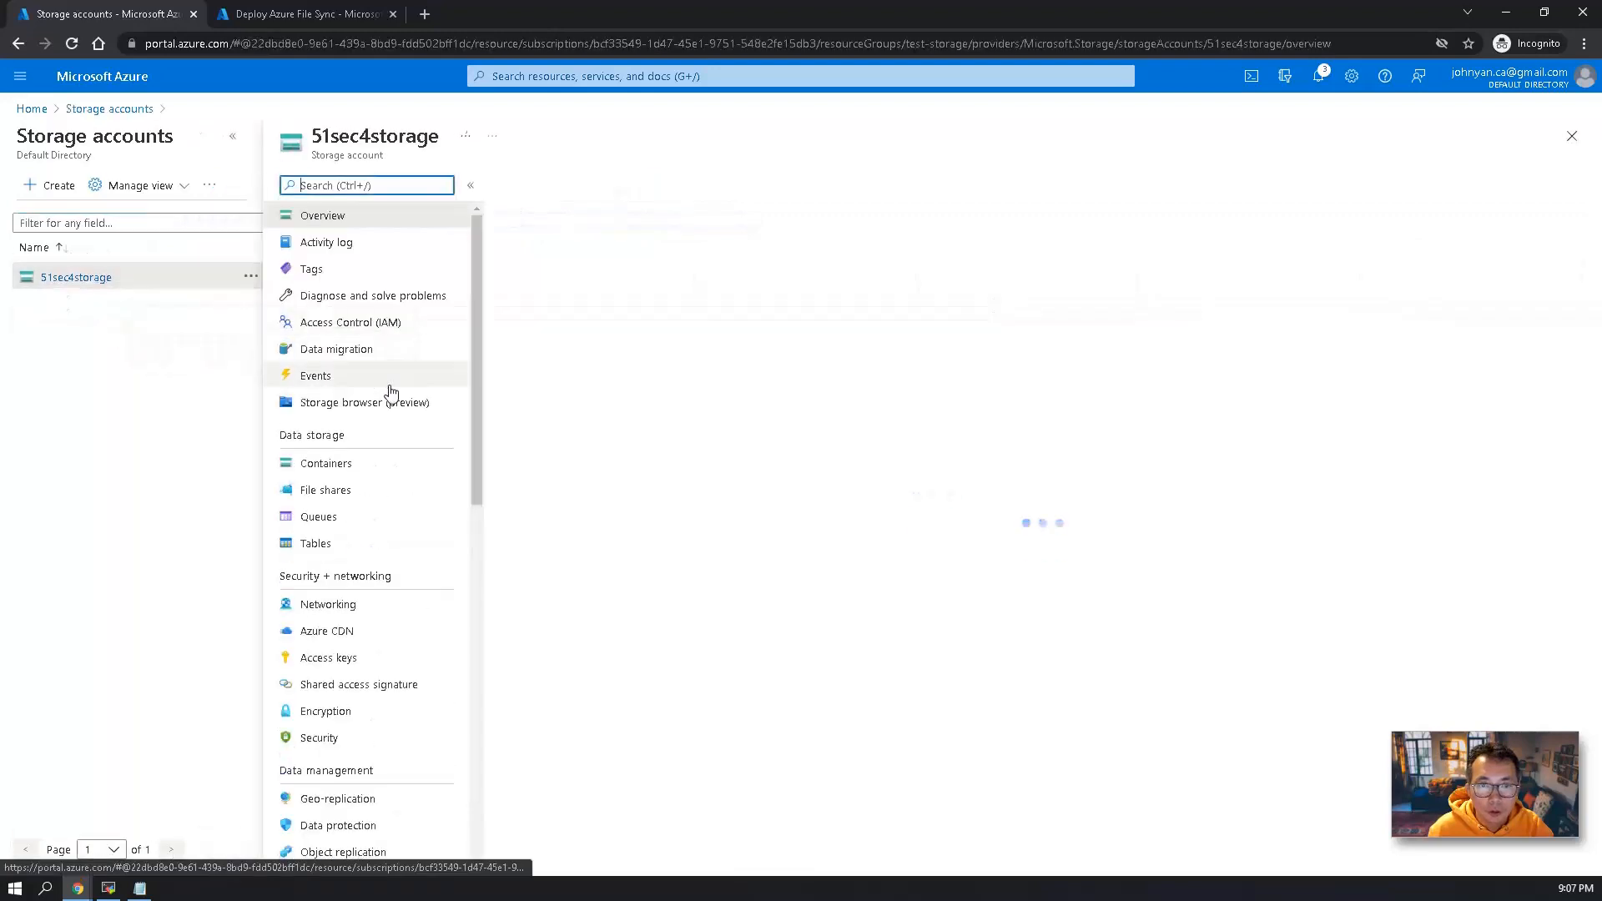
{"action": "left_click", "coordinate": [350, 491]}
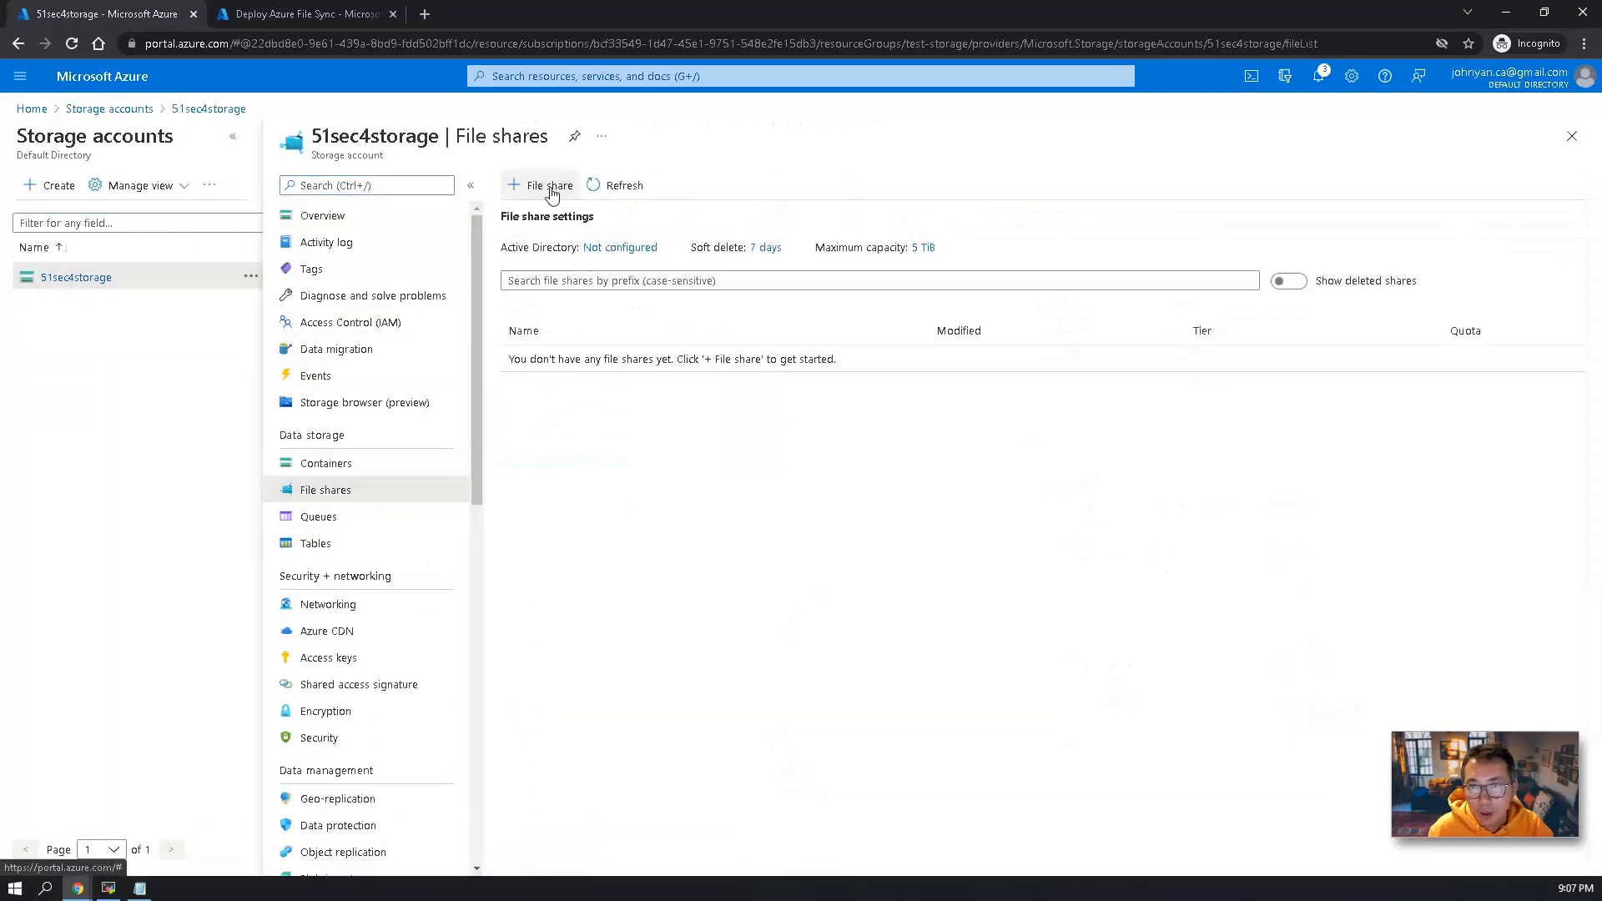
{"action": "left_click", "coordinate": [551, 185]}
{"action": "left_click", "coordinate": [1201, 240]}
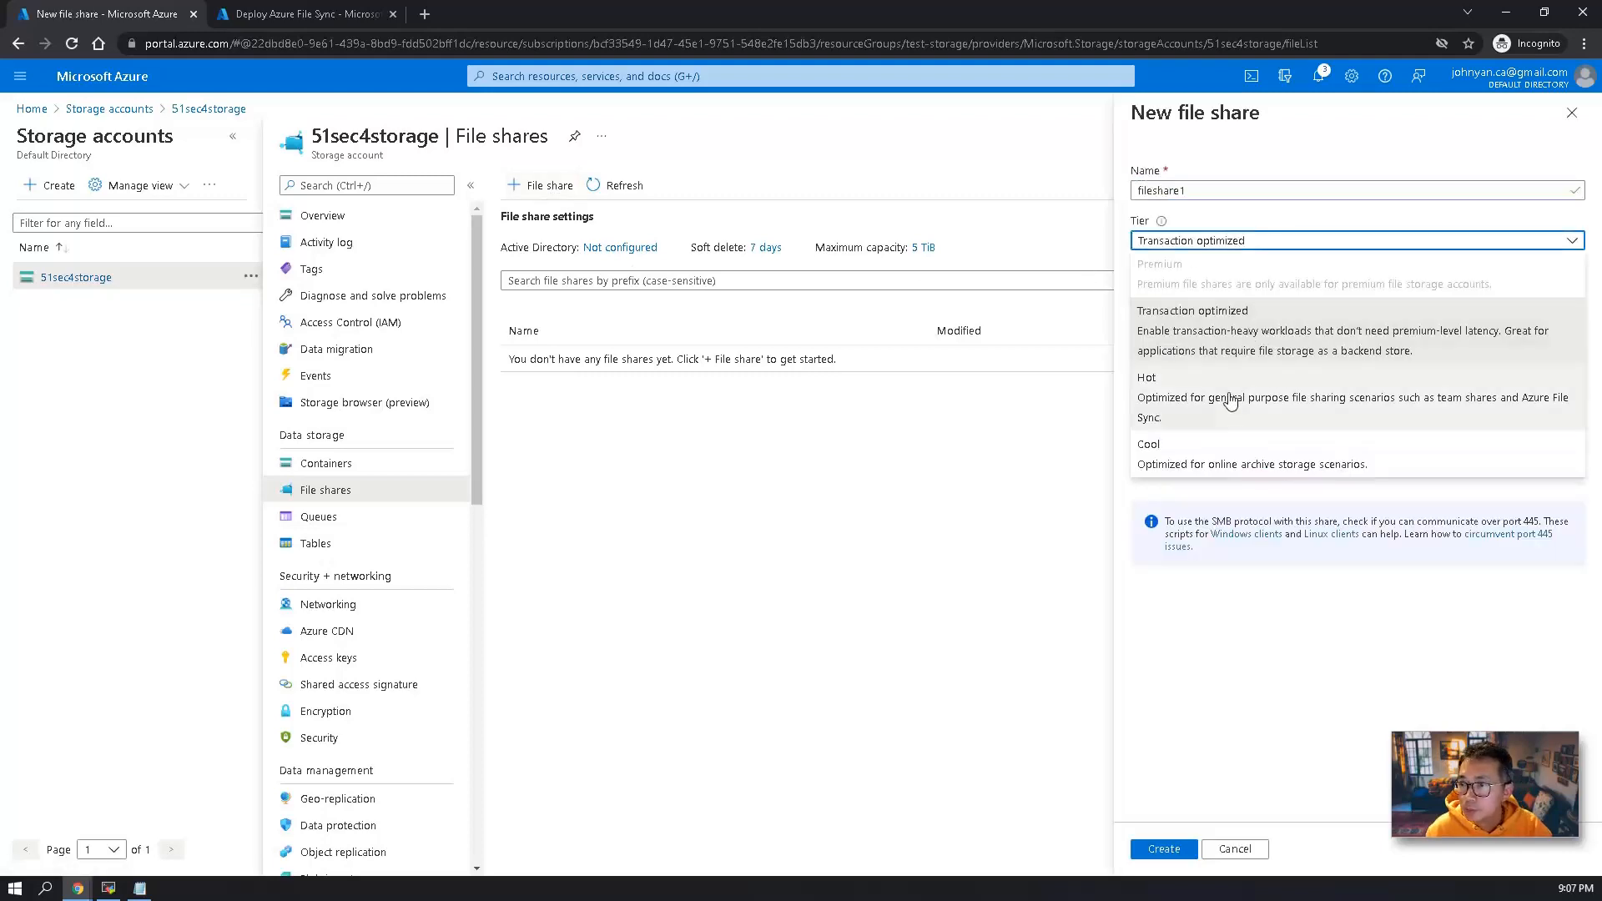
{"action": "left_click", "coordinate": [1230, 403]}
{"action": "left_click", "coordinate": [1164, 849]}
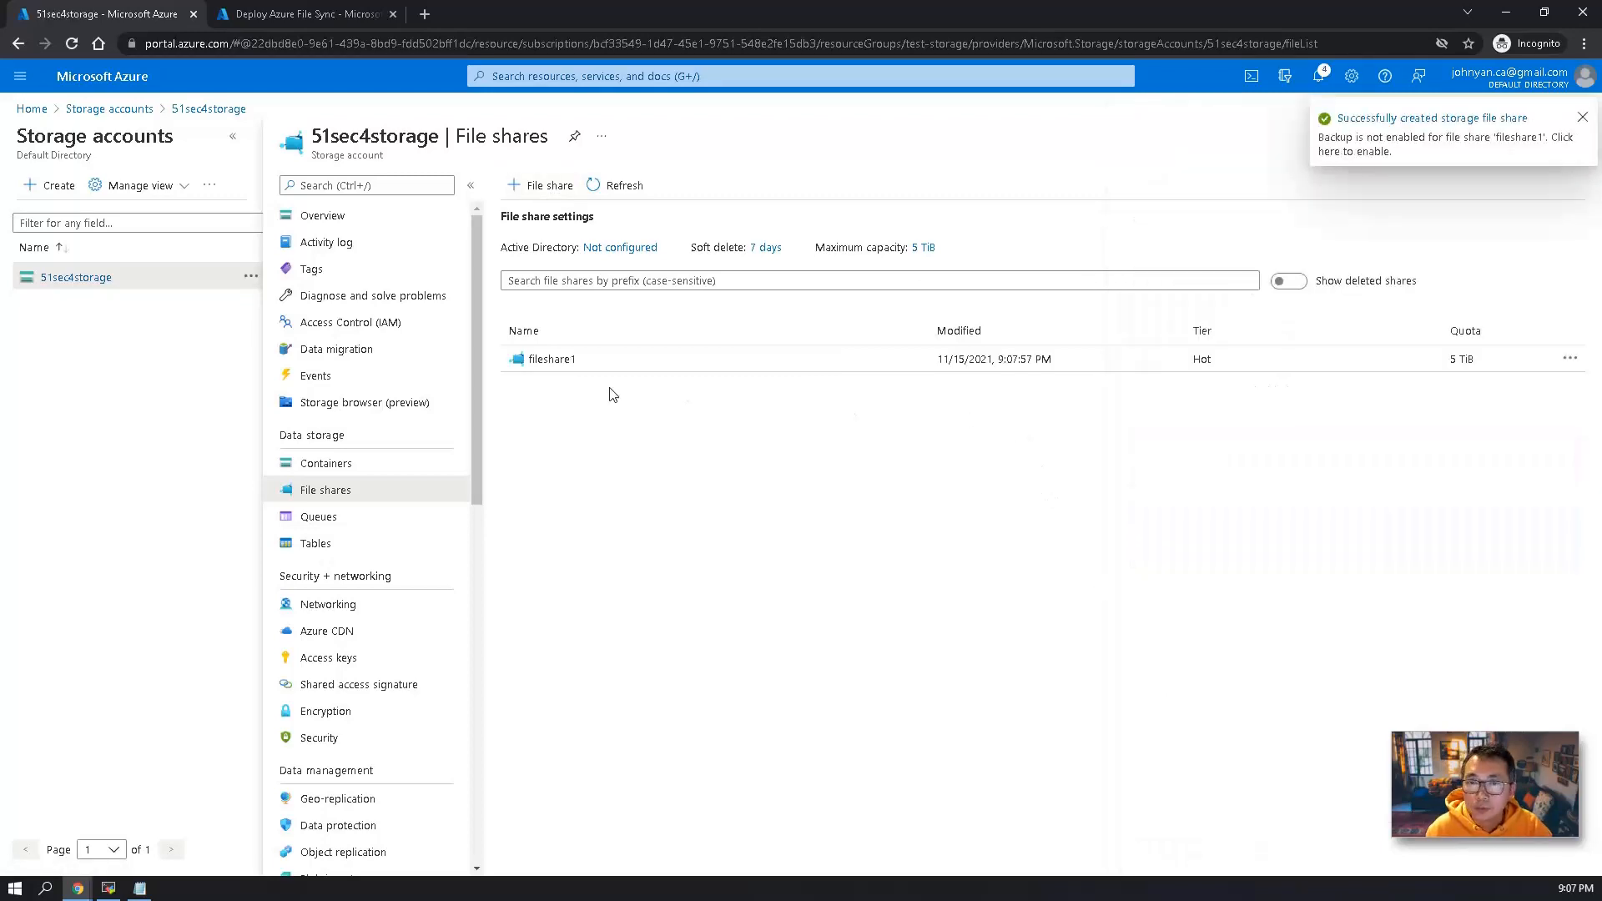
Open the Windows connection details of fileshare1 and copy the PowerShell mount script for drive Z using the storage account key.
{"action": "left_click", "coordinate": [552, 359]}
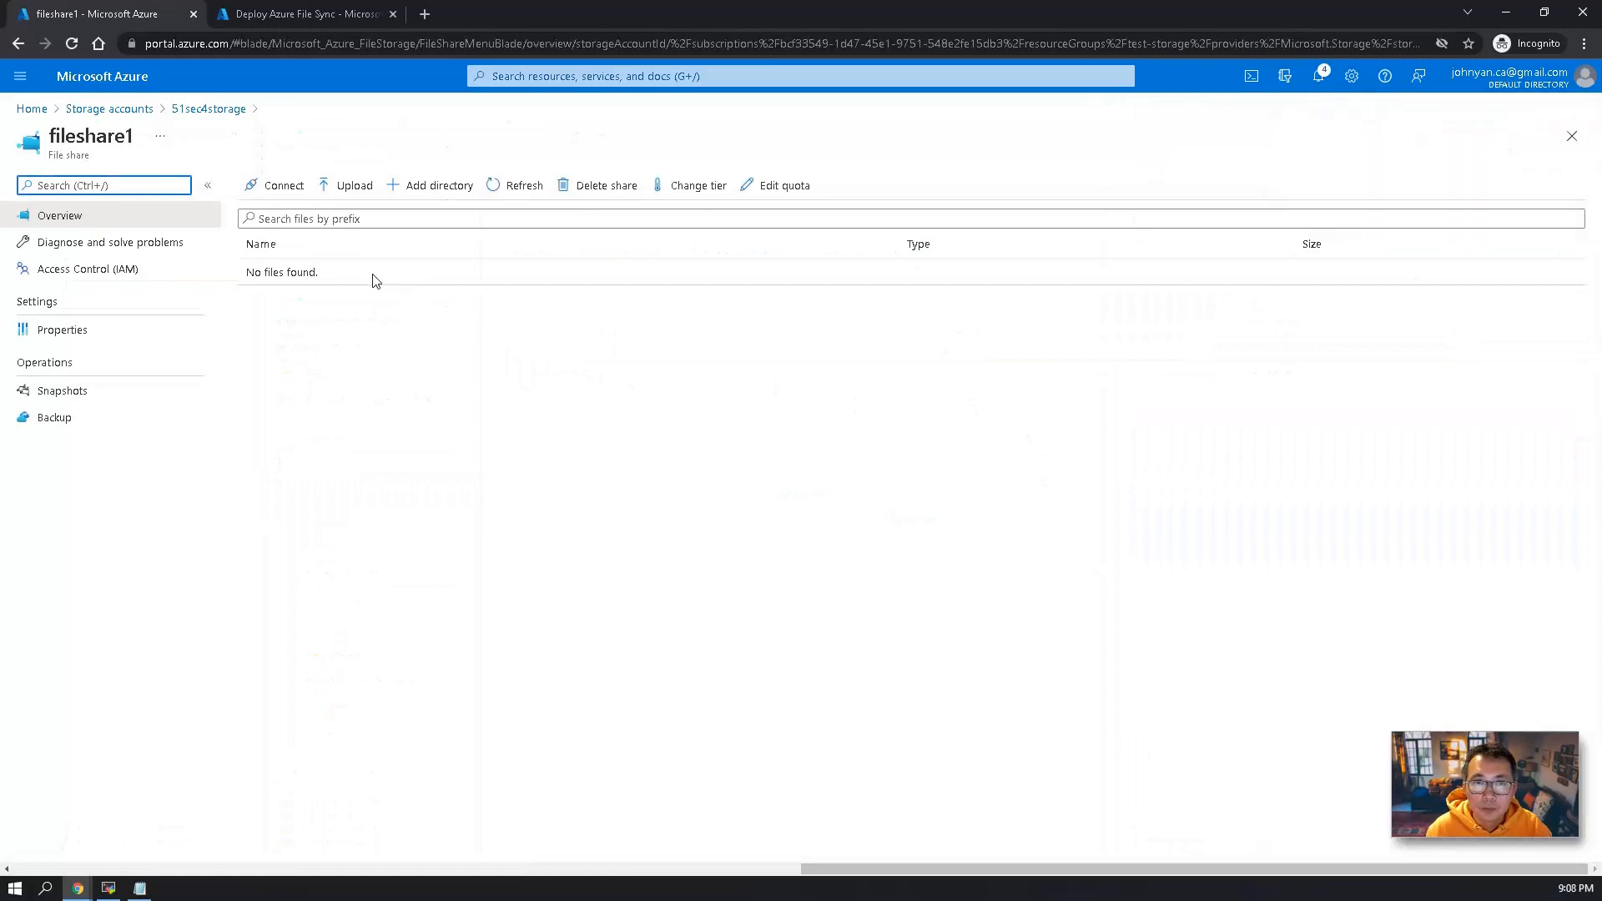
{"action": "left_click", "coordinate": [274, 185]}
{"action": "left_click", "coordinate": [1228, 599]}
{"action": "right_click", "coordinate": [1228, 599]}
{"action": "left_click", "coordinate": [1251, 611]}
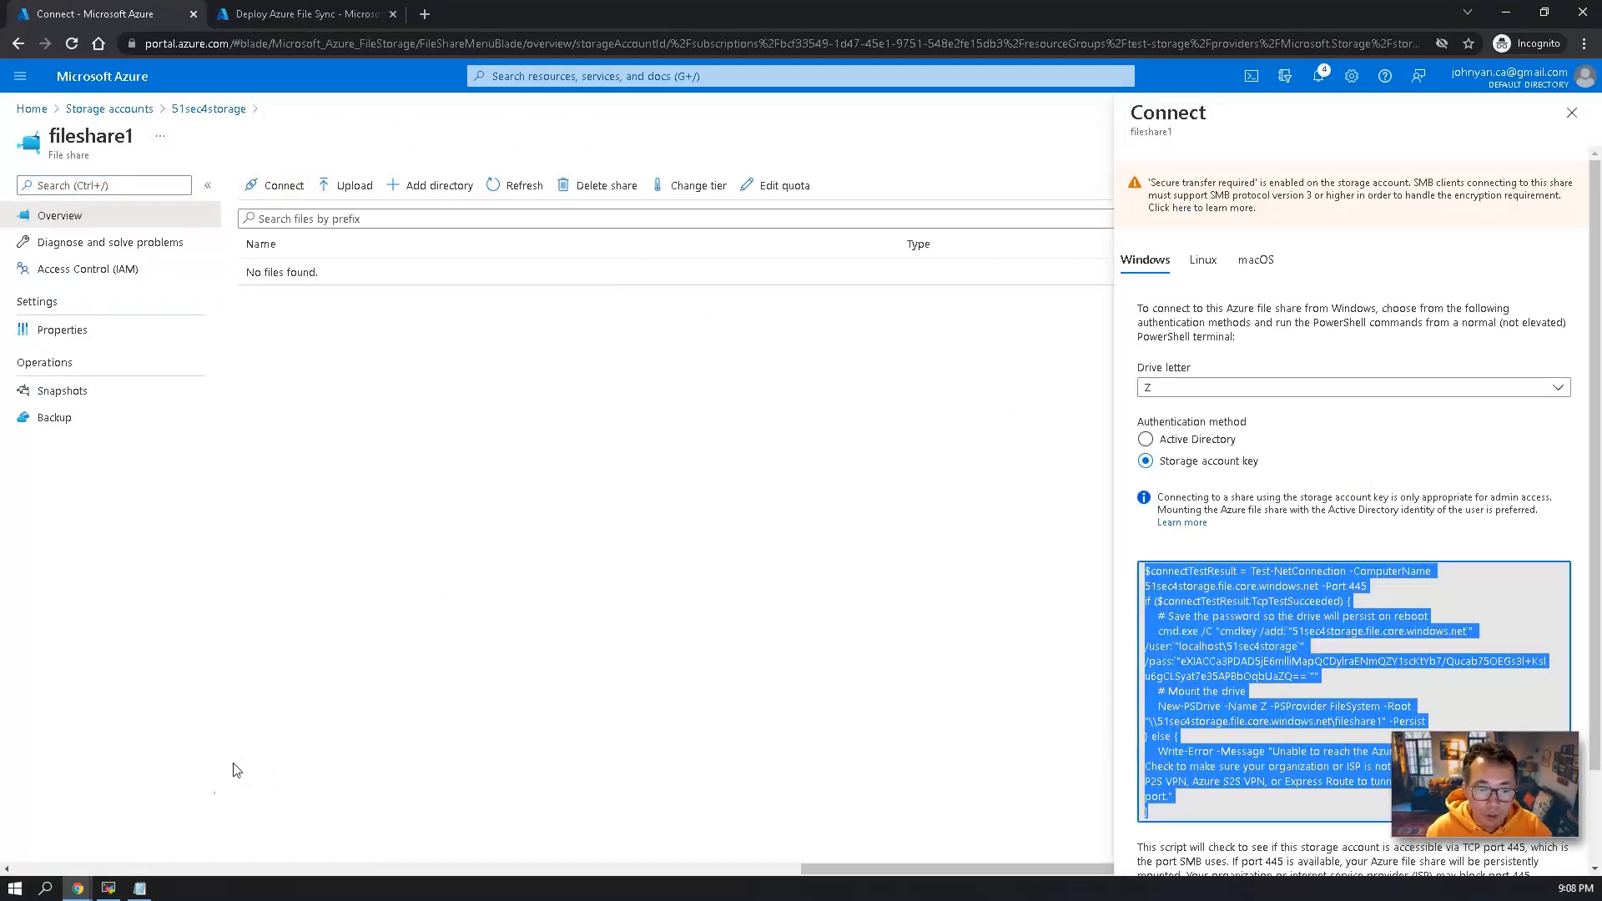
Switch to the virtual machine's remote session and close the Windows Admin Center message and Server Manager.
{"action": "left_click", "coordinate": [107, 887]}
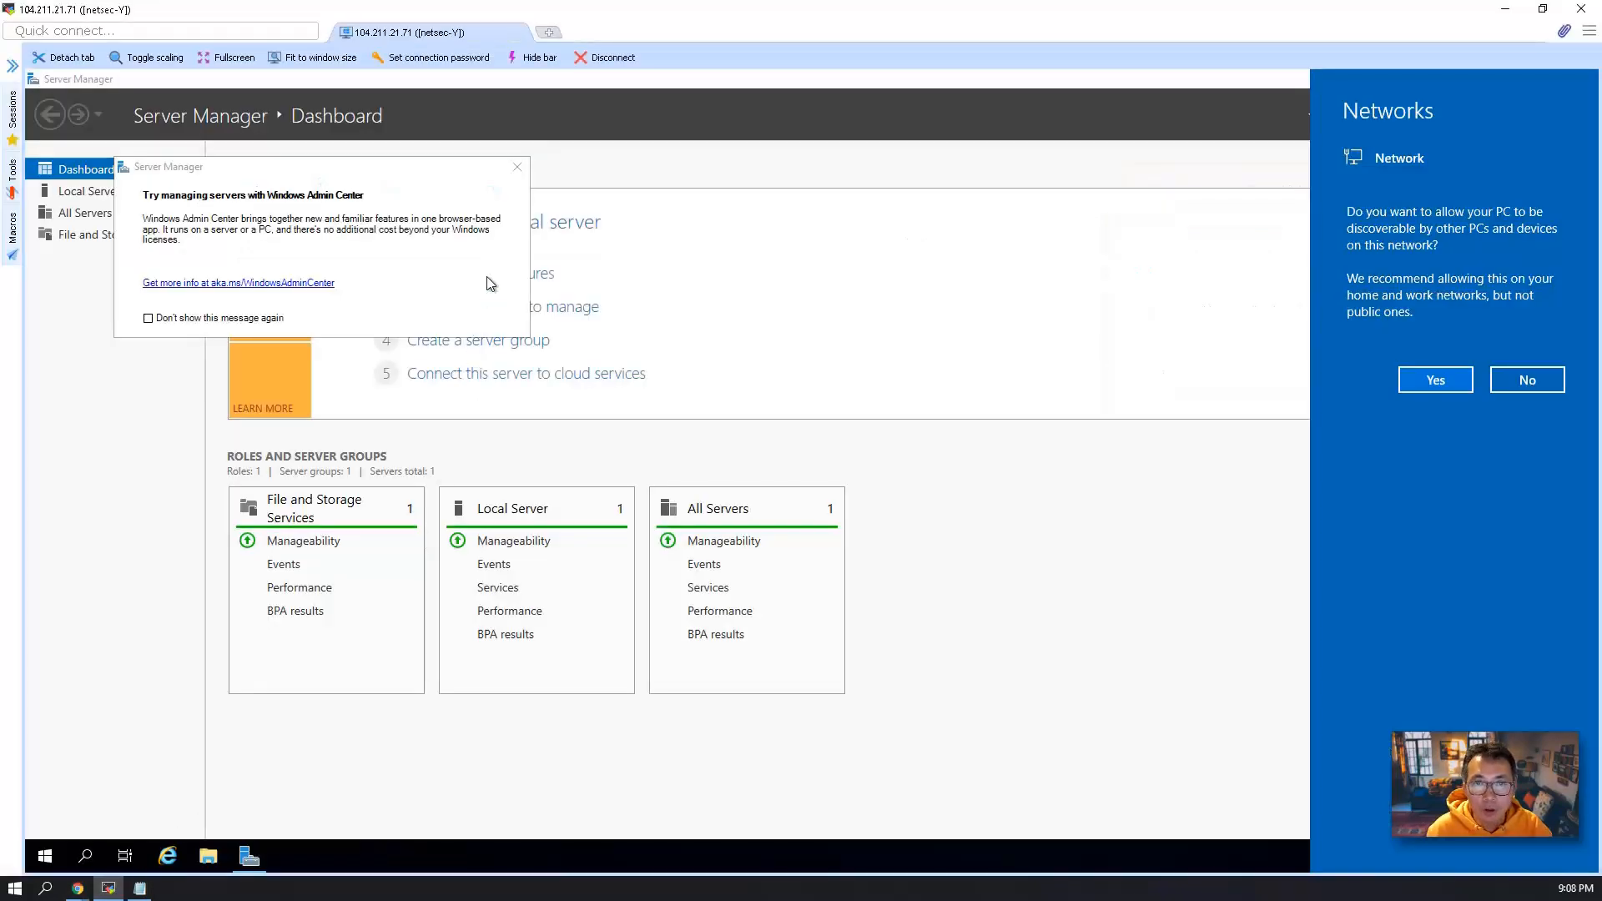
{"action": "left_click", "coordinate": [517, 166]}
{"action": "left_click", "coordinate": [1577, 78]}
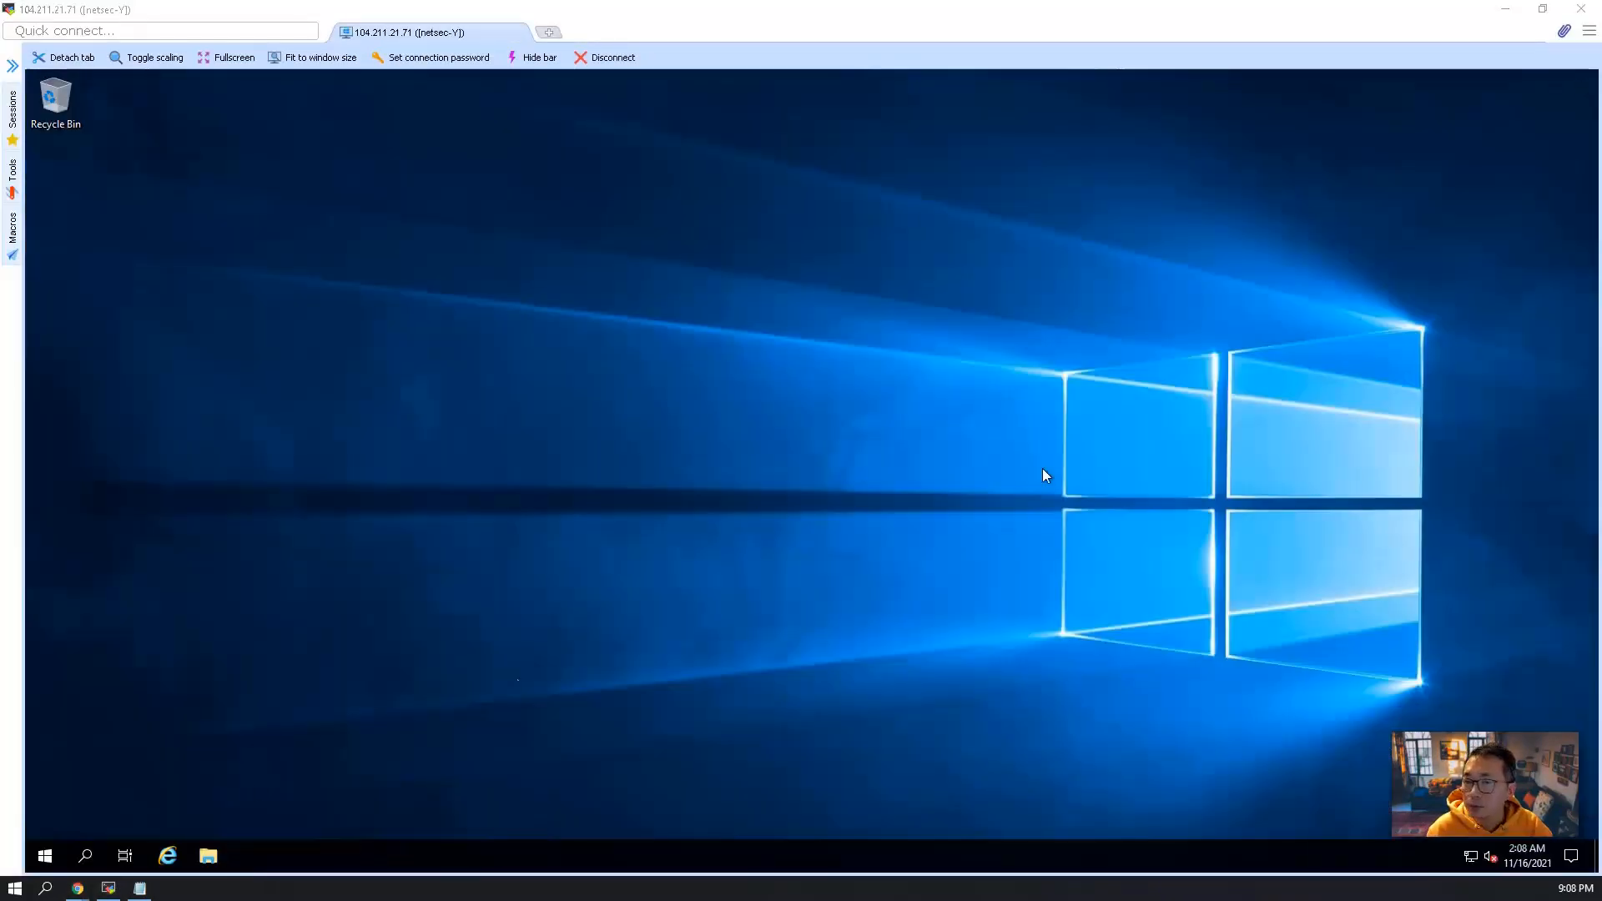
Open a Command Prompt window and a Windows PowerShell window on the virtual machine using cmd and powershell.
{"action": "left_click", "coordinate": [45, 856]}
{"action": "key", "text": "super+x"}
{"action": "left_click", "coordinate": [109, 776]}
{"action": "type", "text": "cmd"}
{"action": "key", "text": "Return"}
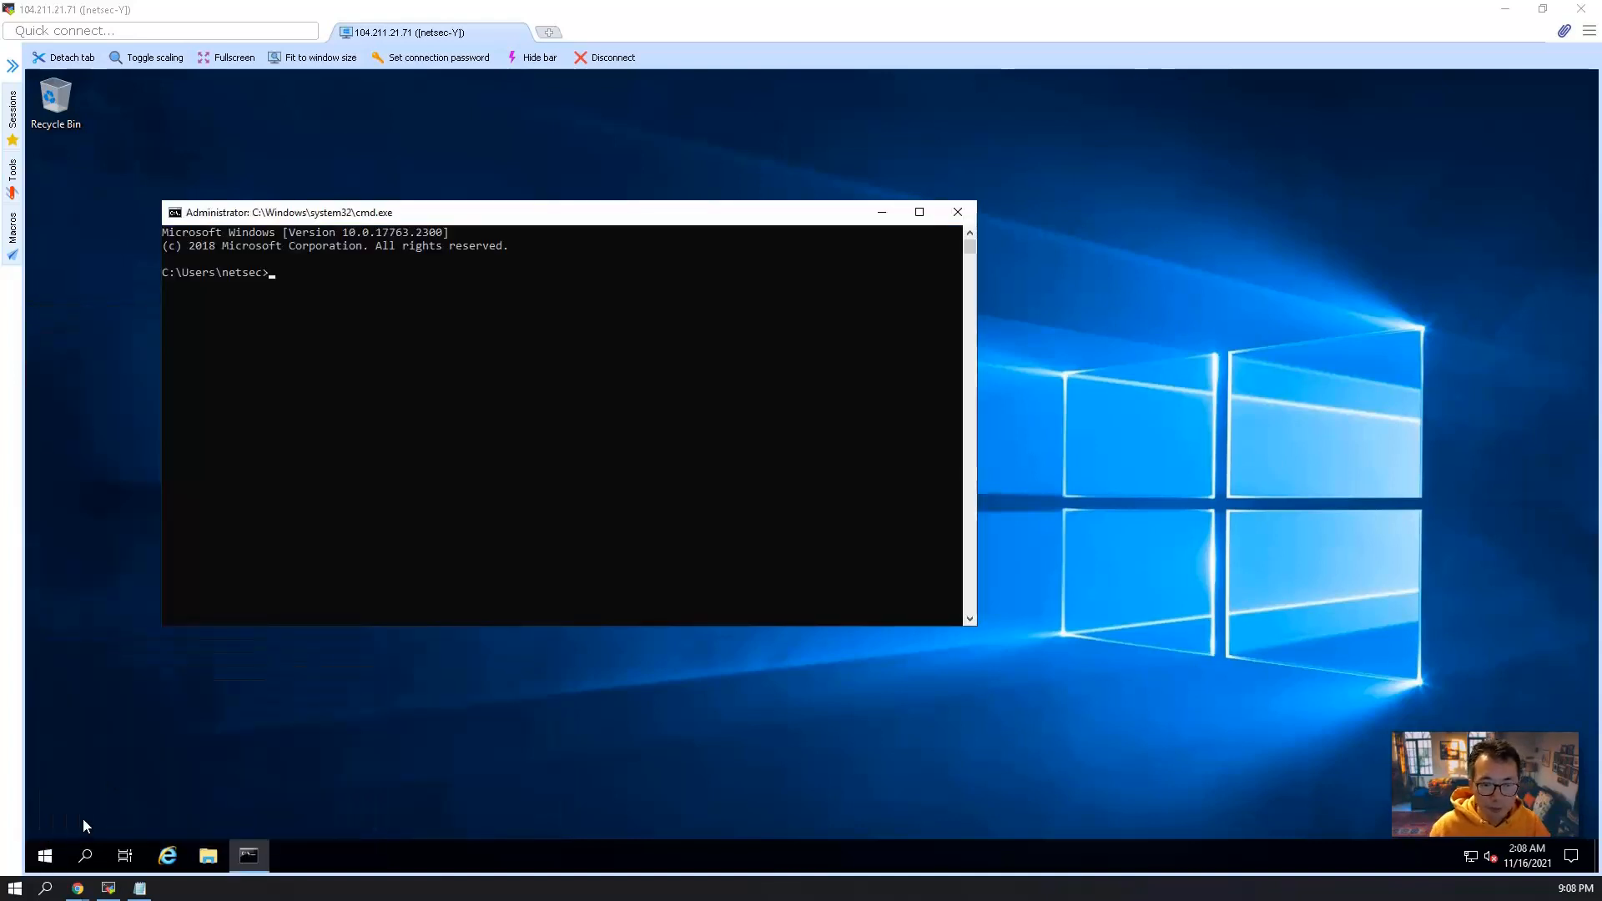
{"action": "right_click", "coordinate": [49, 851]}
{"action": "left_click", "coordinate": [104, 756]}
{"action": "type", "text": "powershell"}
{"action": "key", "text": "Return"}
Pin Windows PowerShell and Command Prompt to the virtual machine's taskbar.
{"action": "right_click", "coordinate": [290, 853]}
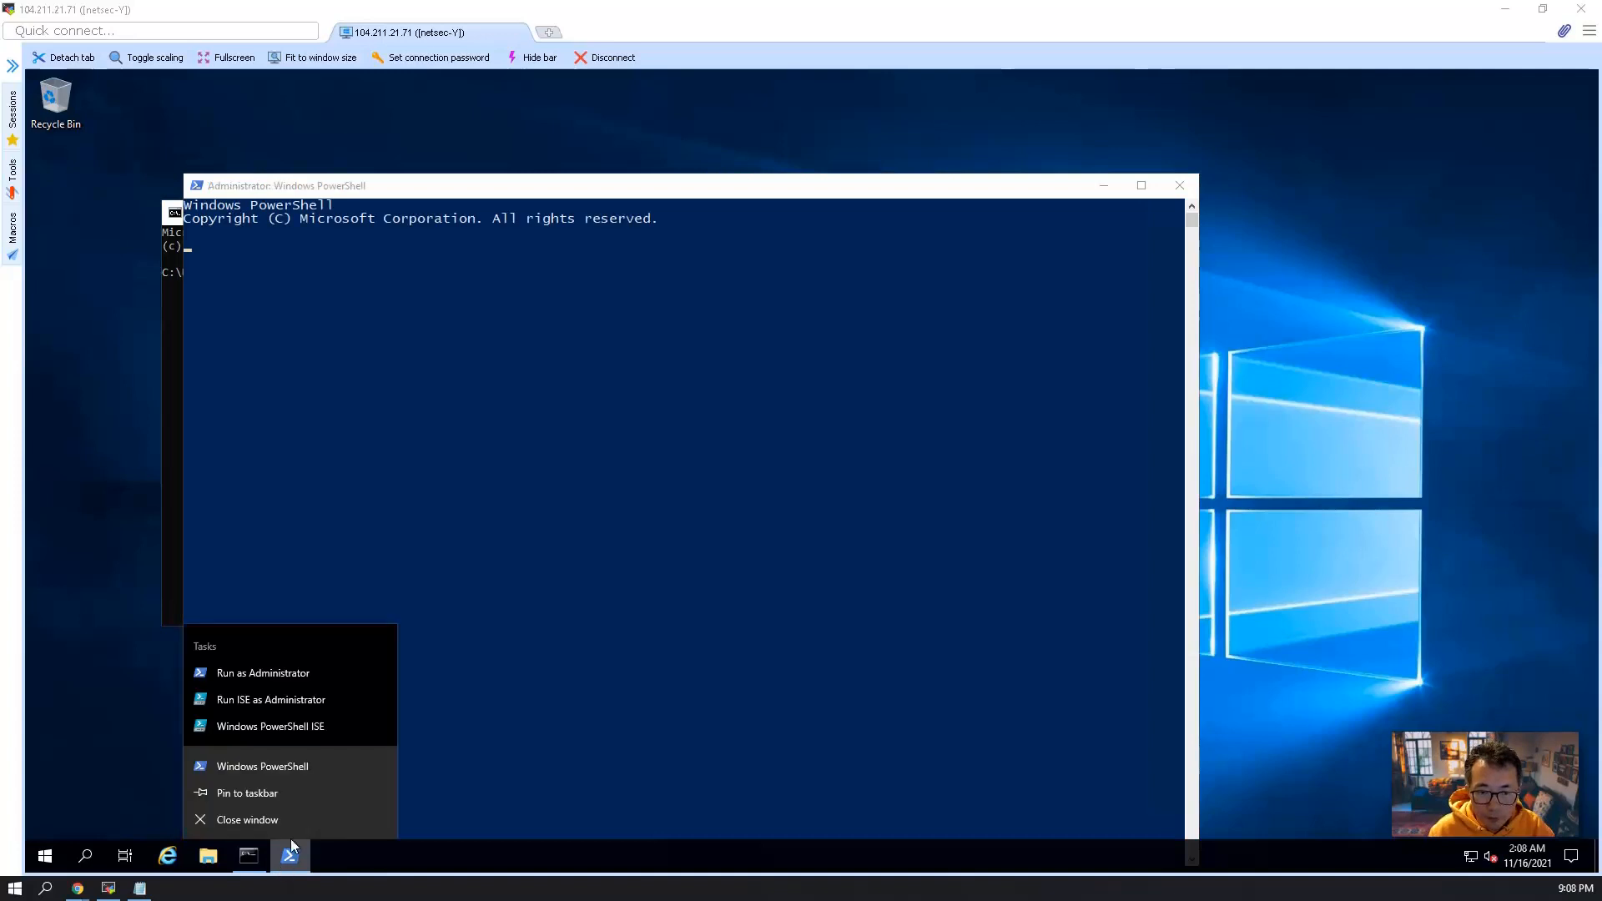
{"action": "left_click", "coordinate": [286, 793]}
{"action": "right_click", "coordinate": [247, 855]}
{"action": "left_click", "coordinate": [257, 789]}
Paste the fileshare1 mount script with the storage account key into PowerShell, and let it test port 445 to the storage account.
{"action": "left_click", "coordinate": [477, 469]}
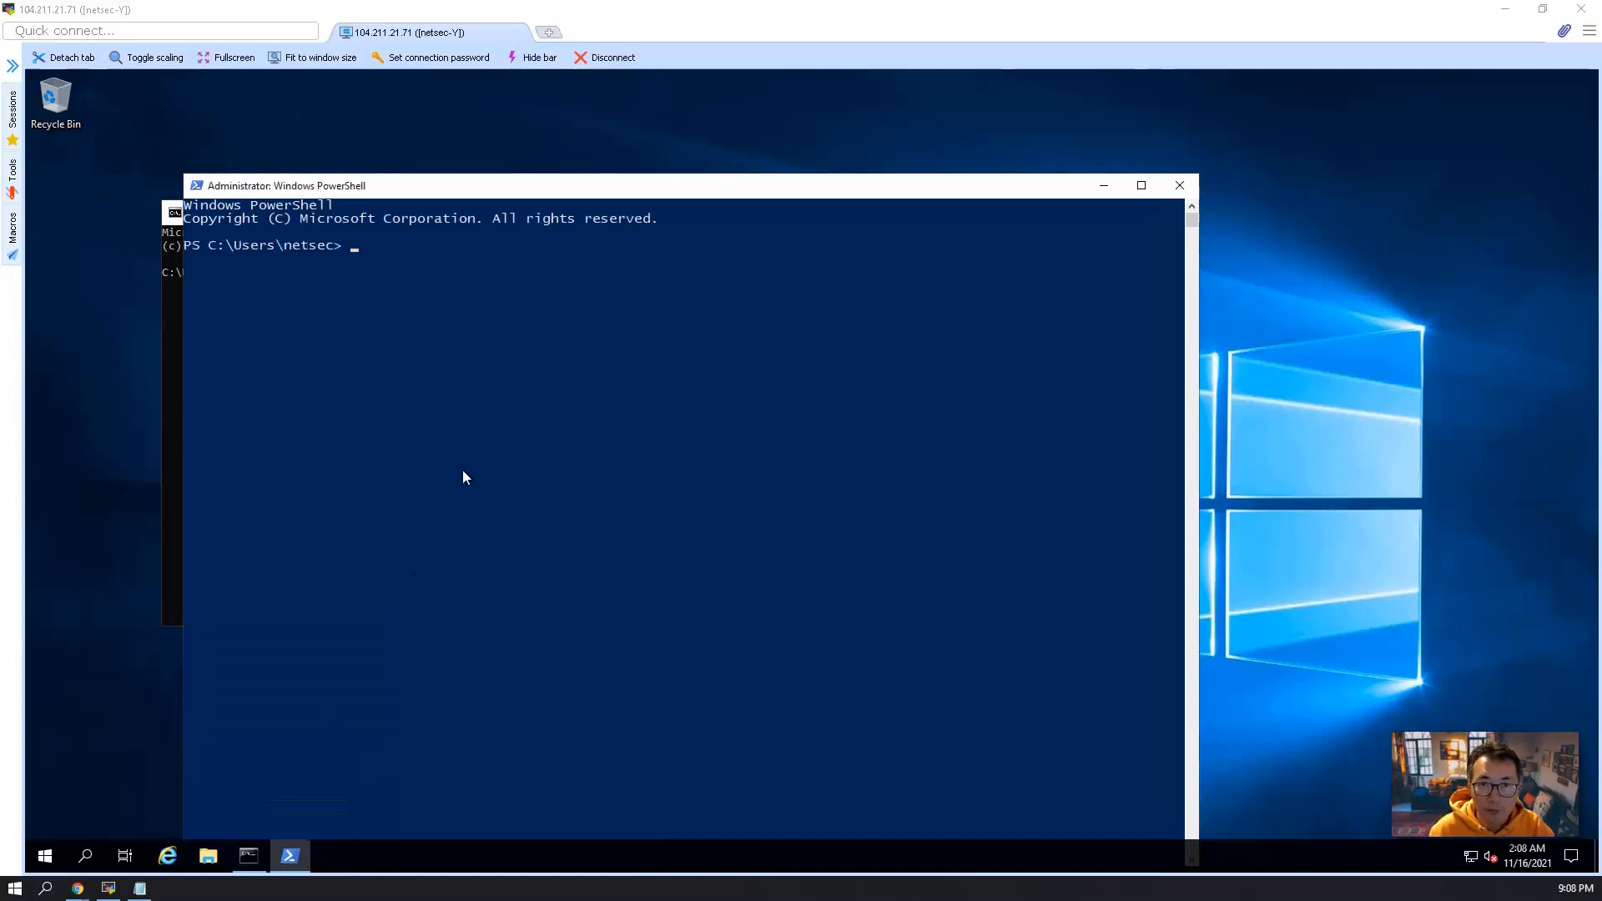
{"action": "right_click", "coordinate": [484, 477]}
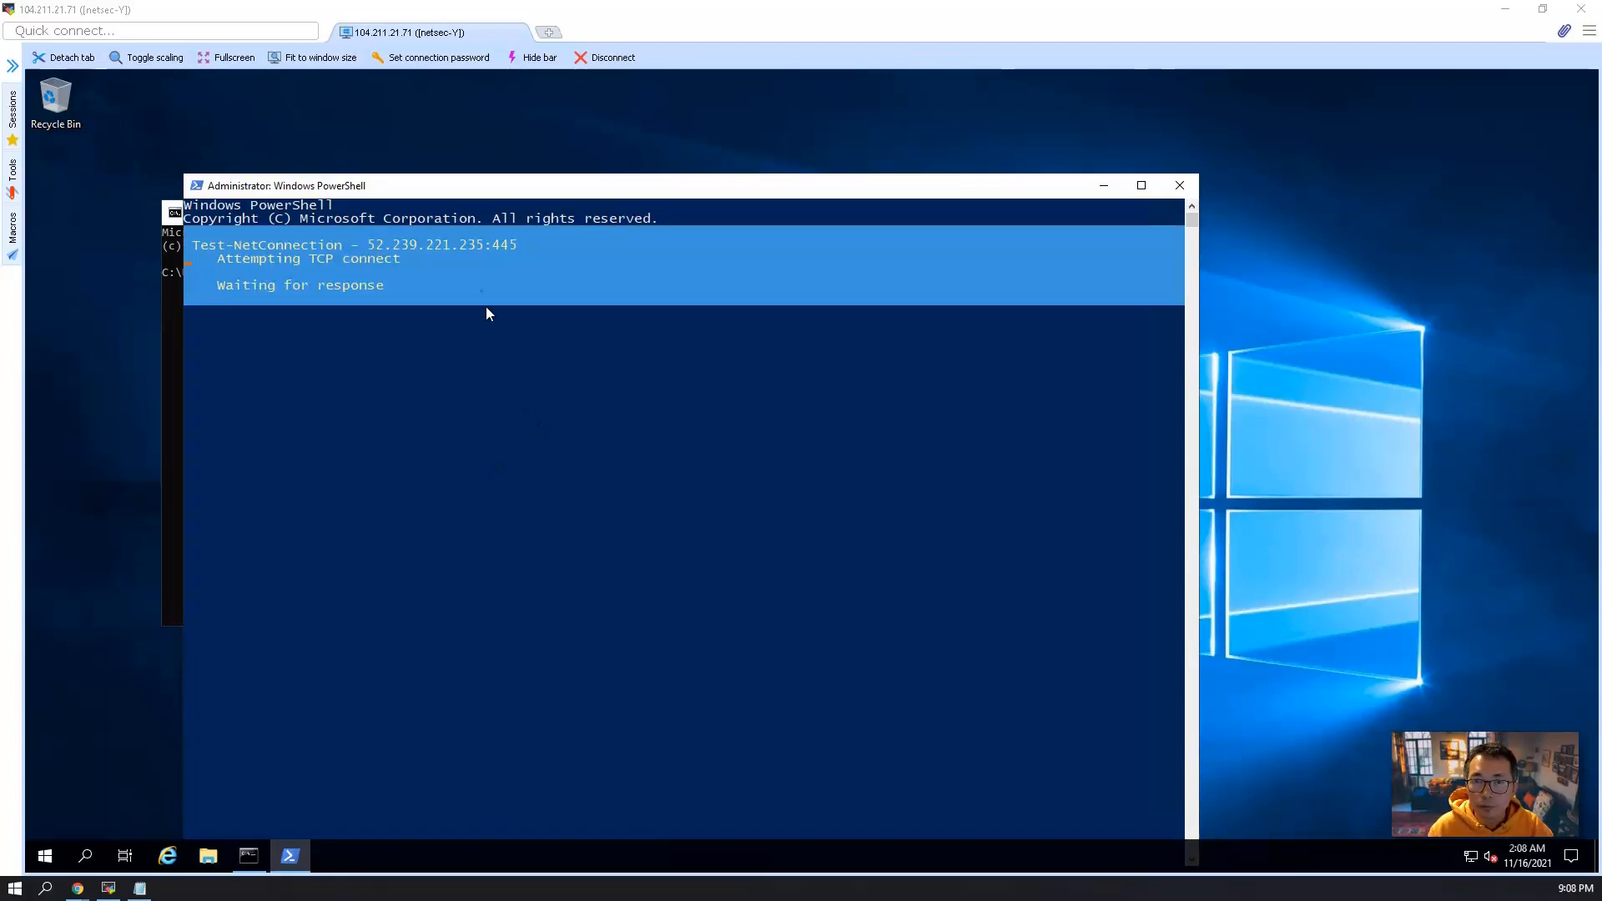
{"action": "left_click", "coordinate": [368, 253]}
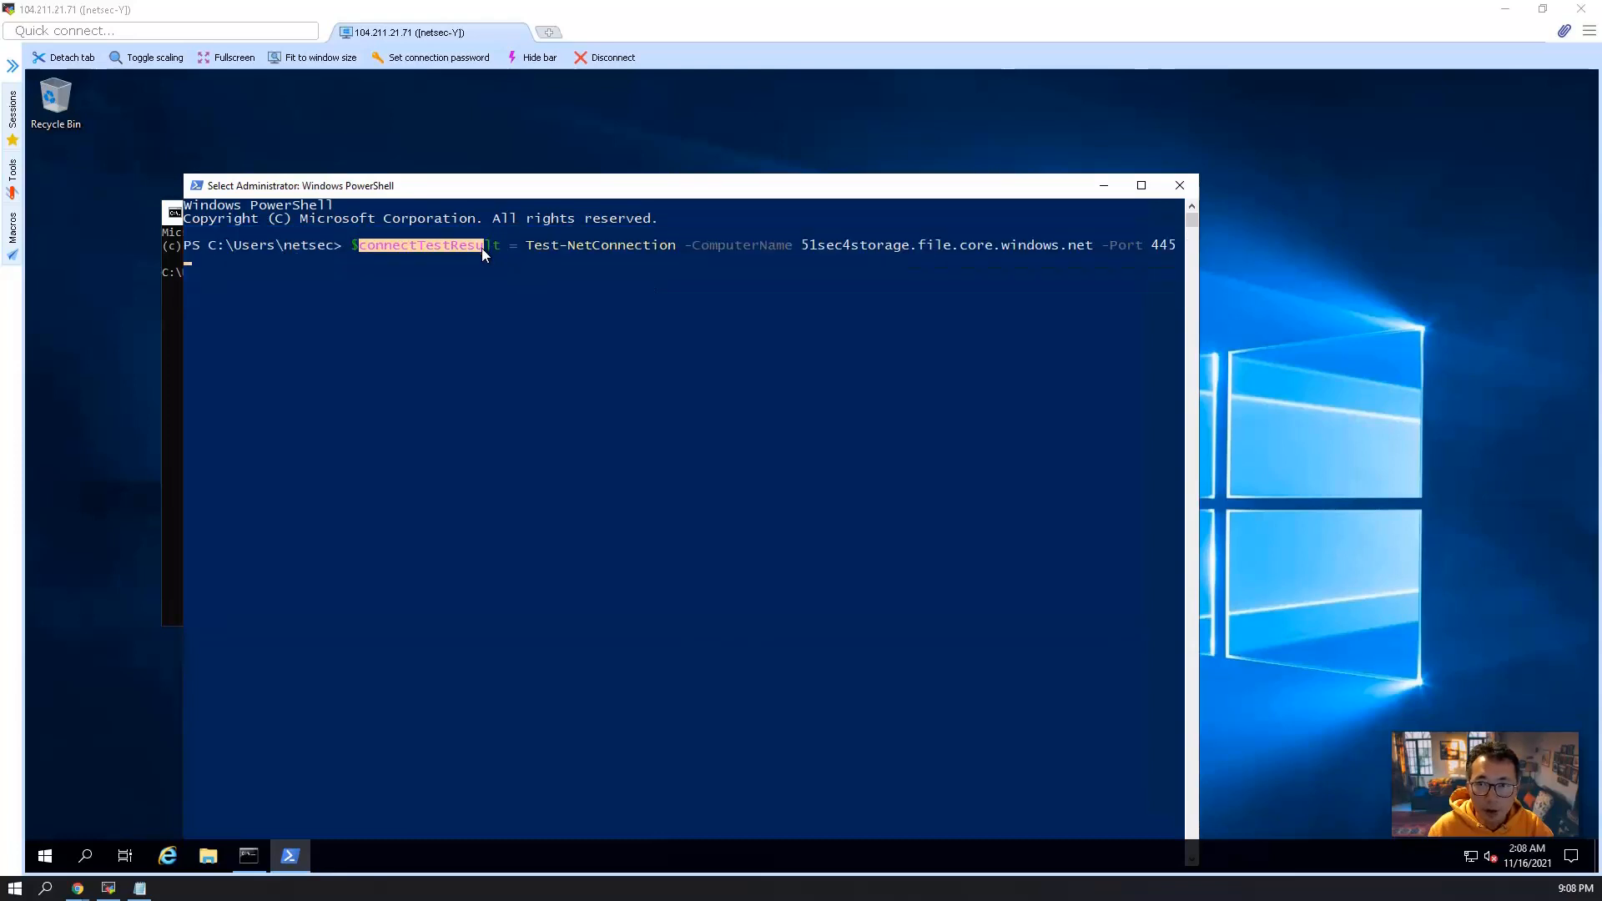
{"action": "left_click", "coordinate": [504, 299]}
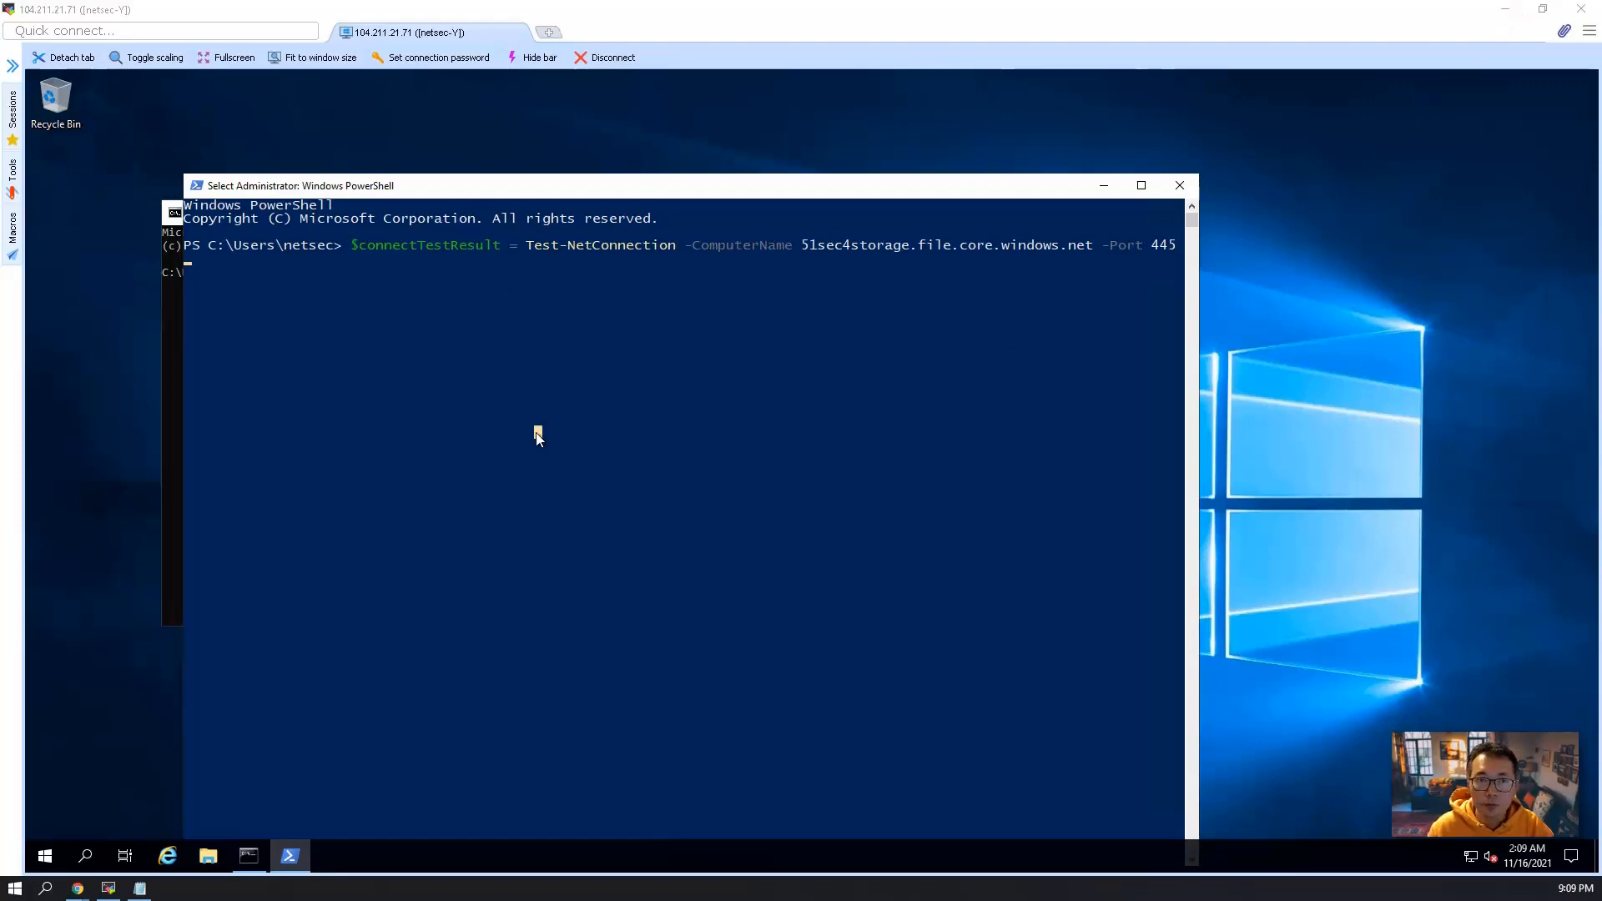
{"action": "right_click", "coordinate": [538, 436]}
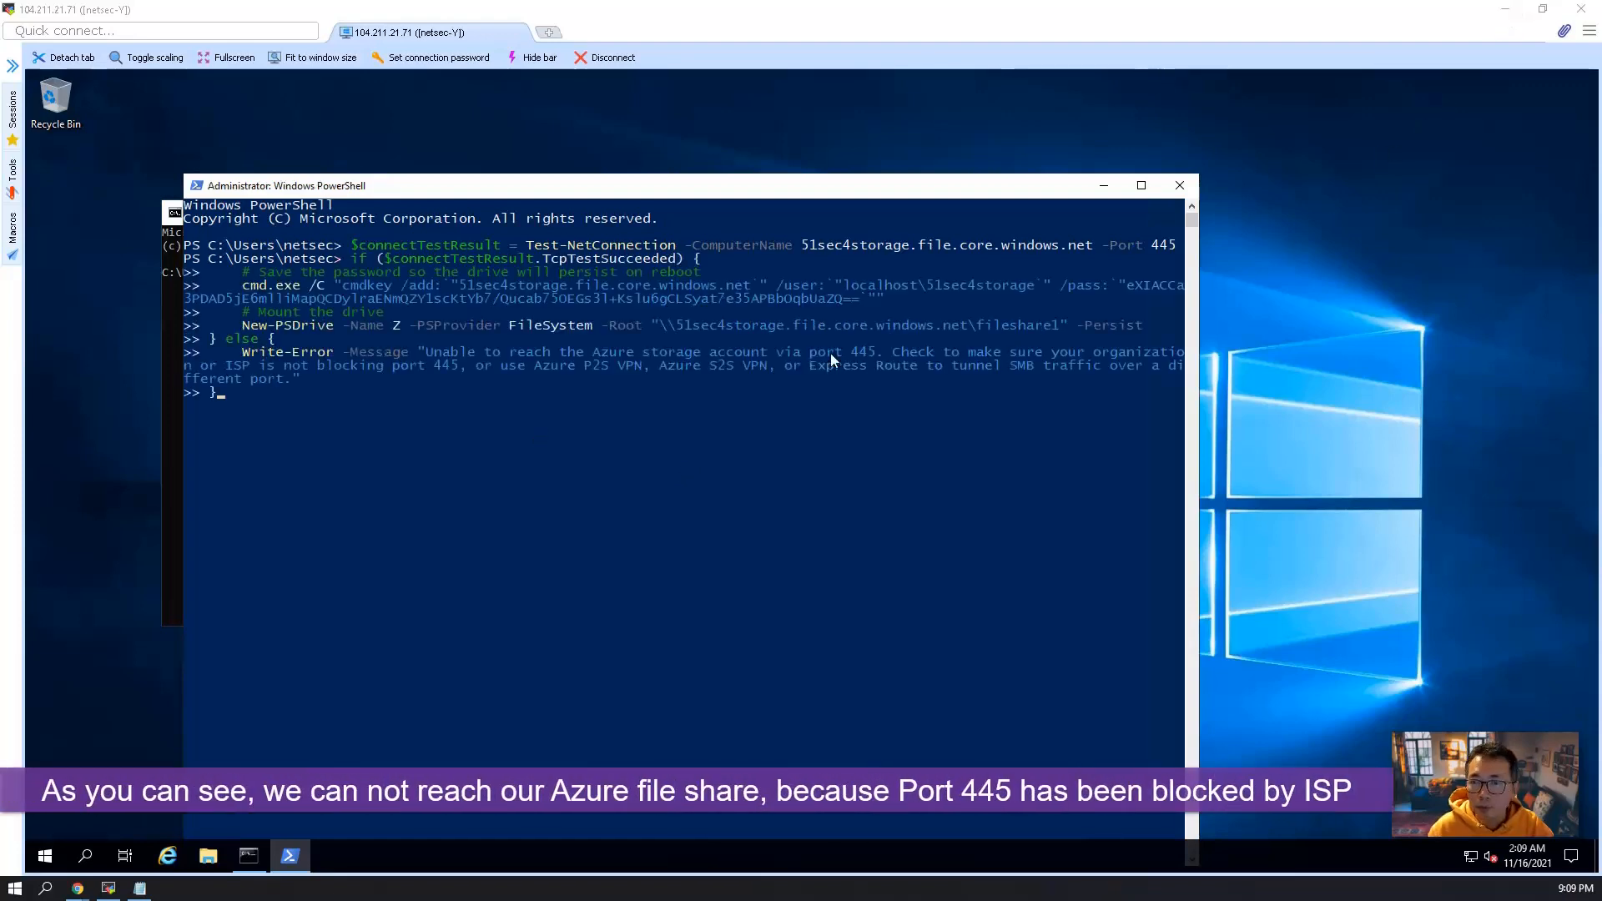
{"action": "left_click_drag", "start_coordinate": [594, 355], "coordinate": [873, 364]}
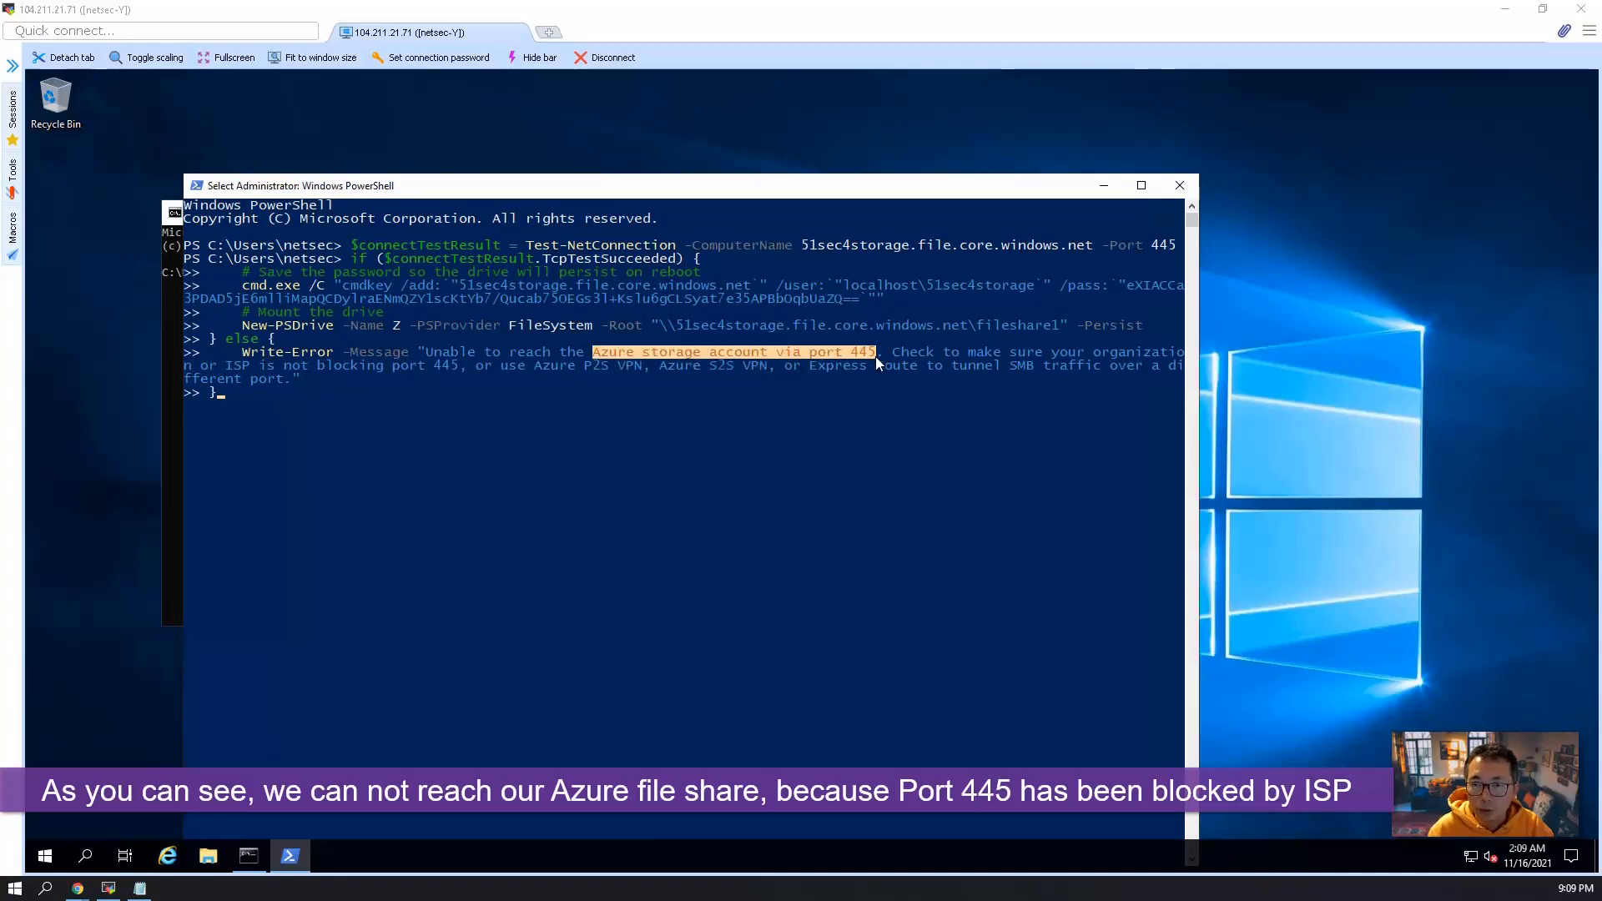
{"action": "right_click", "coordinate": [876, 364]}
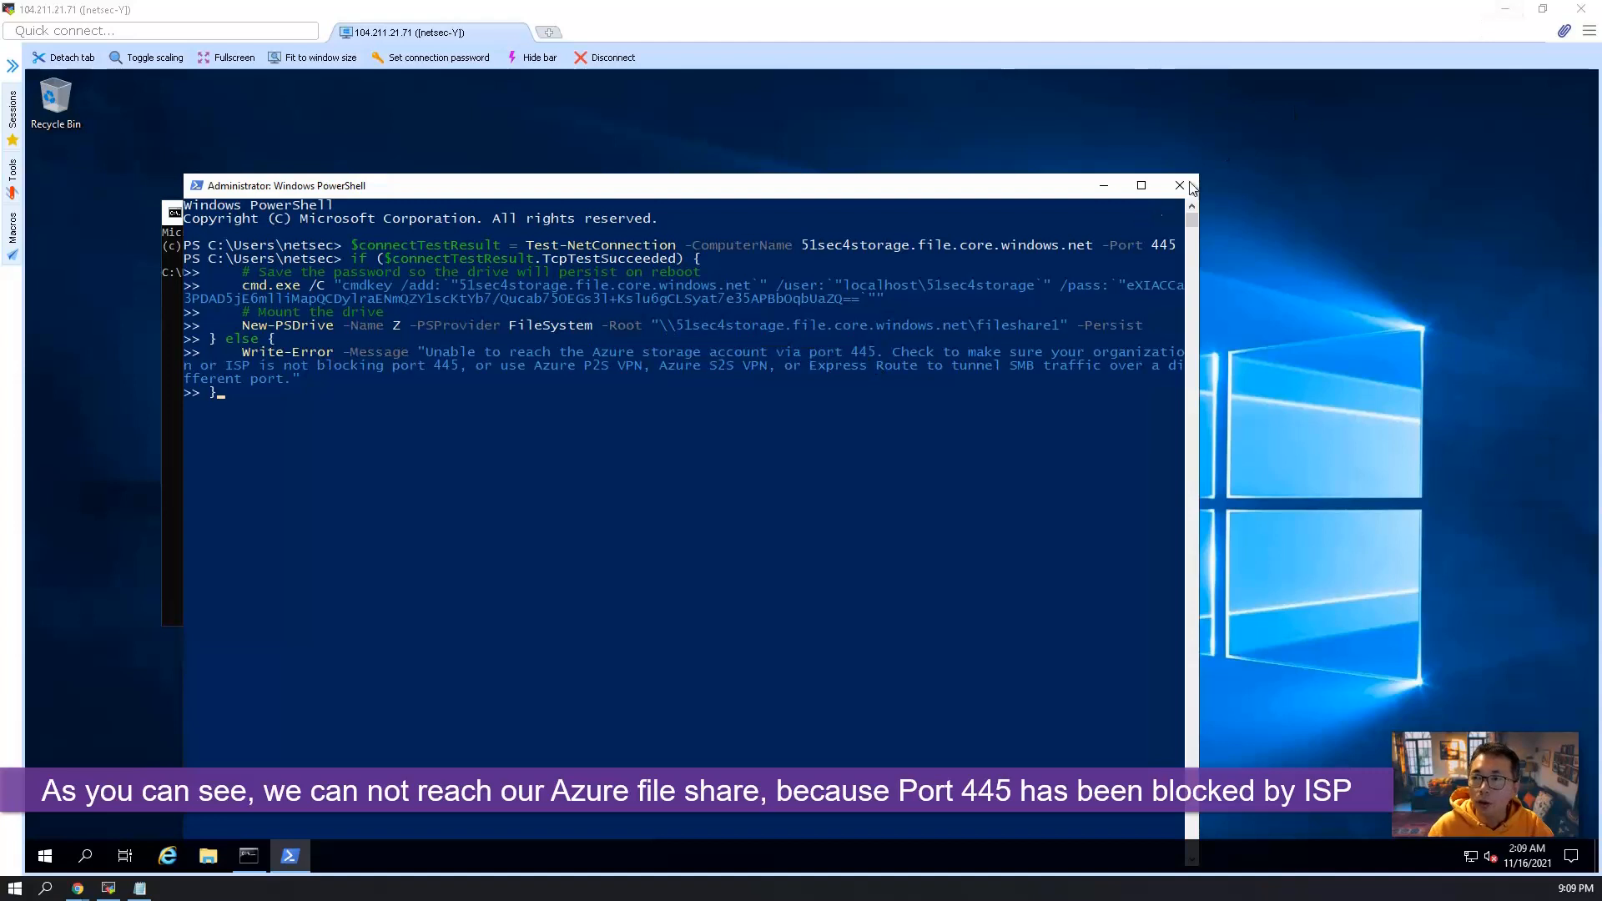
Switch to the Azure portal and review the properties of fileshare1, returning to the 51sec4storage file share list.
{"action": "left_click", "coordinate": [1506, 10]}
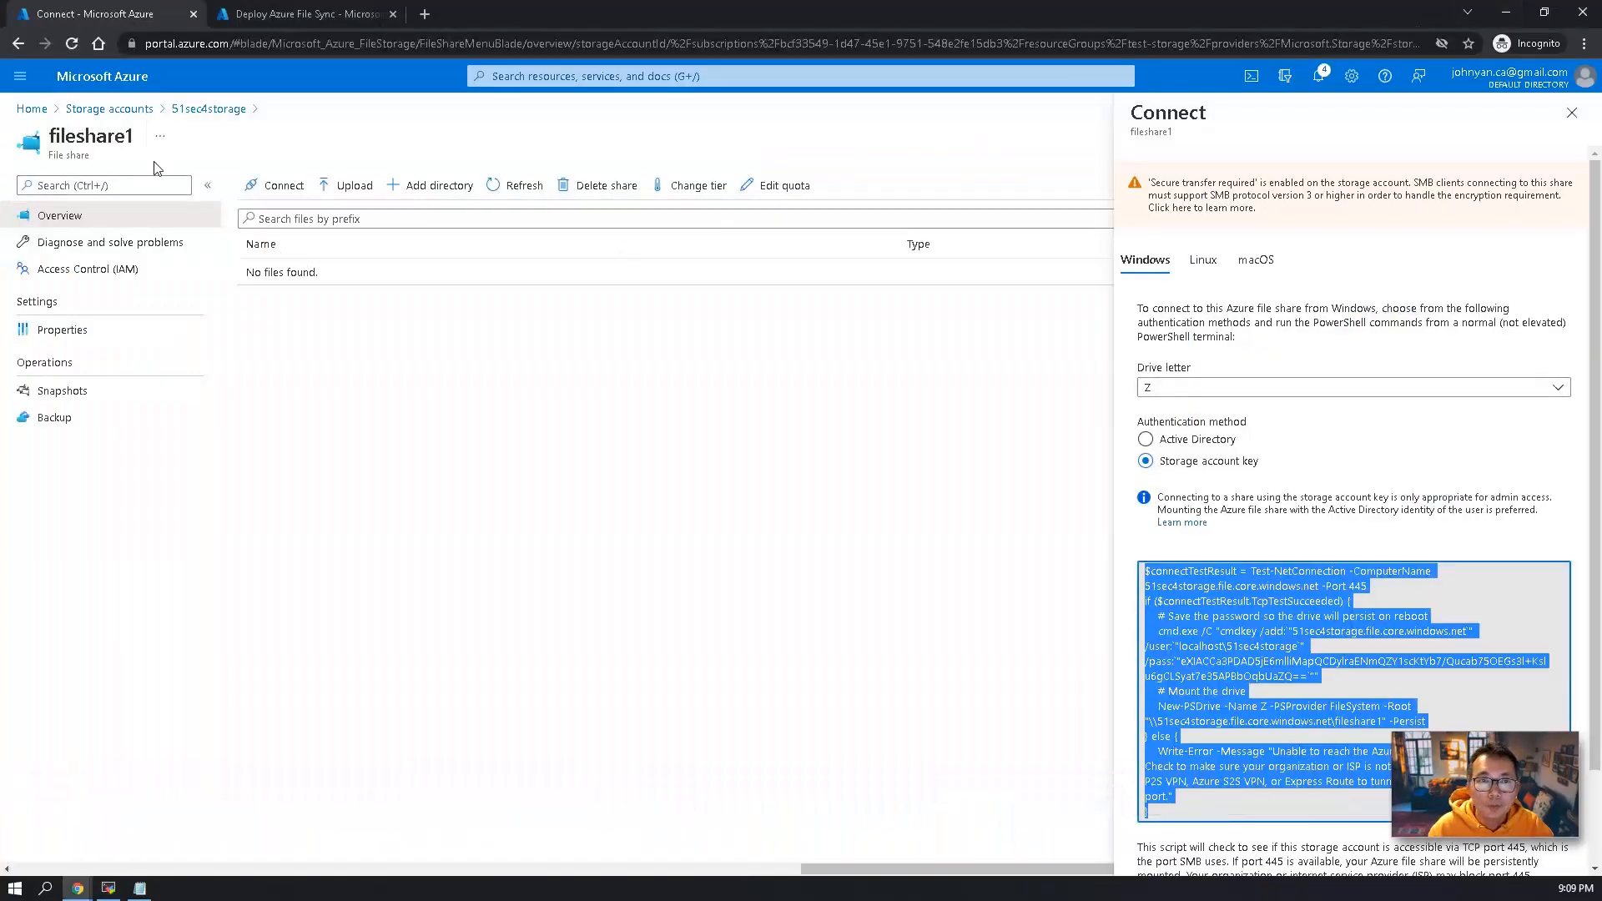
{"action": "left_click", "coordinate": [207, 108]}
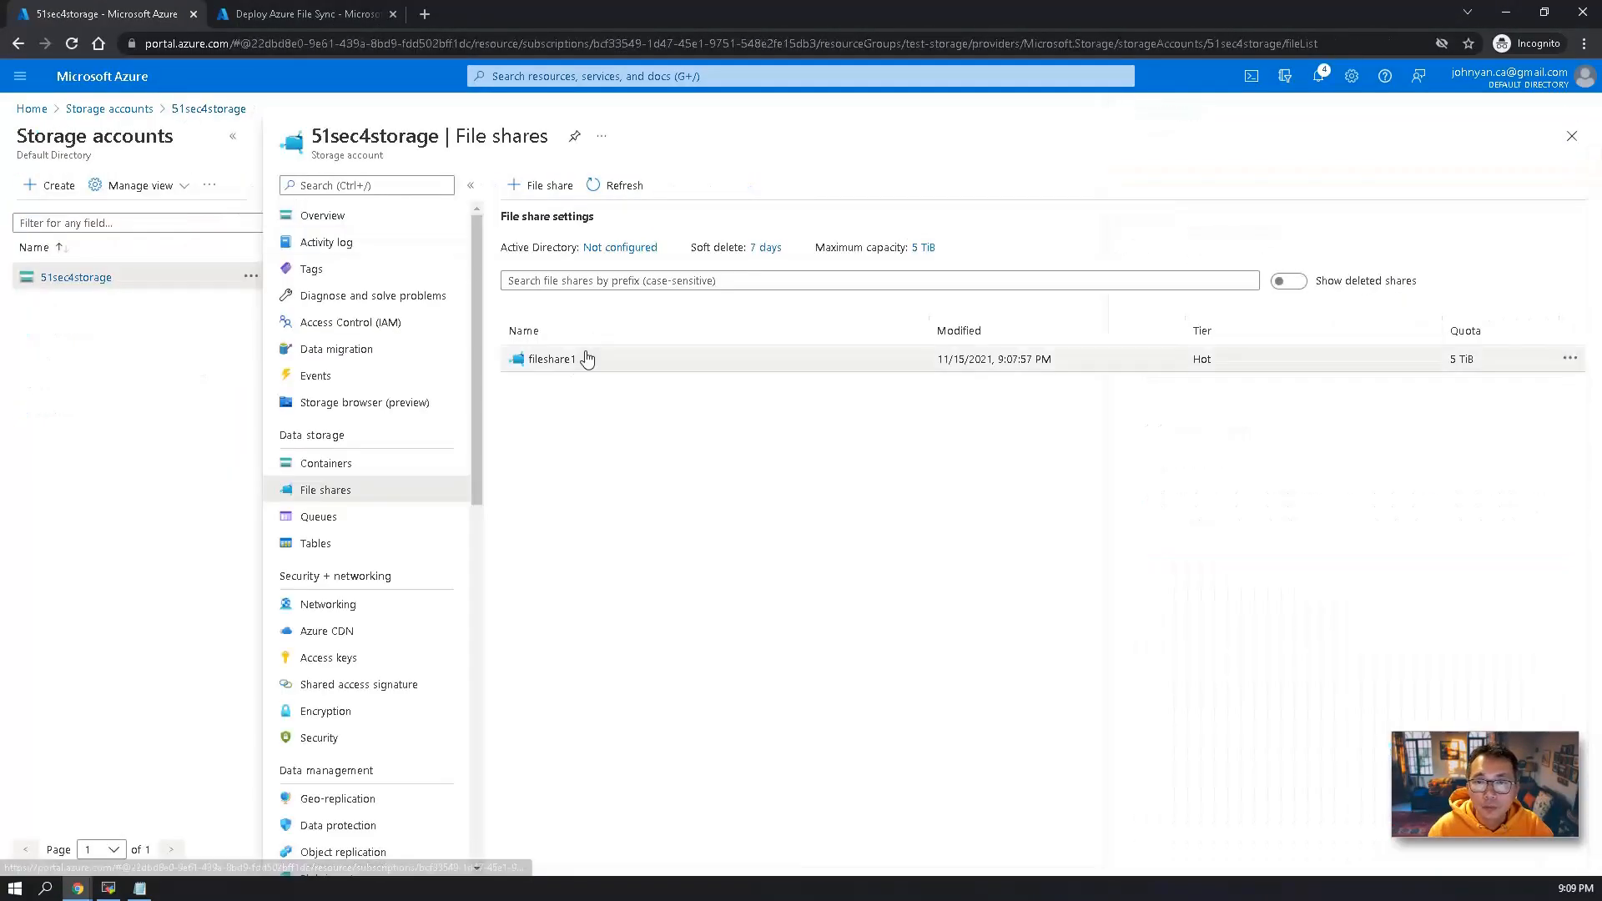
{"action": "left_click", "coordinate": [1569, 359]}
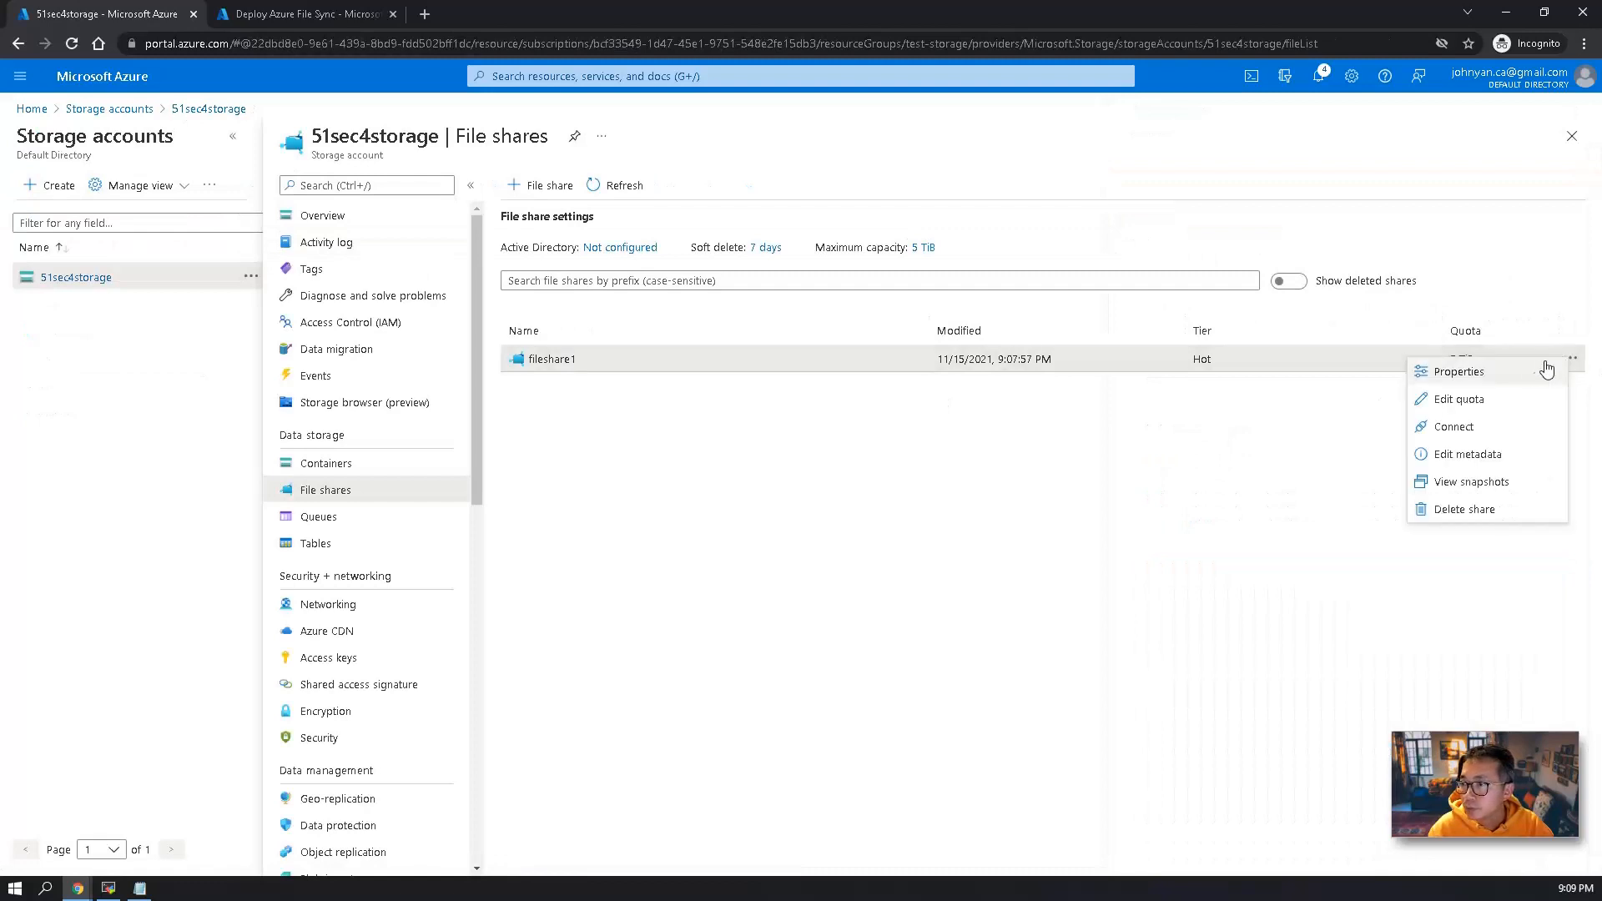
{"action": "left_click", "coordinate": [1520, 378]}
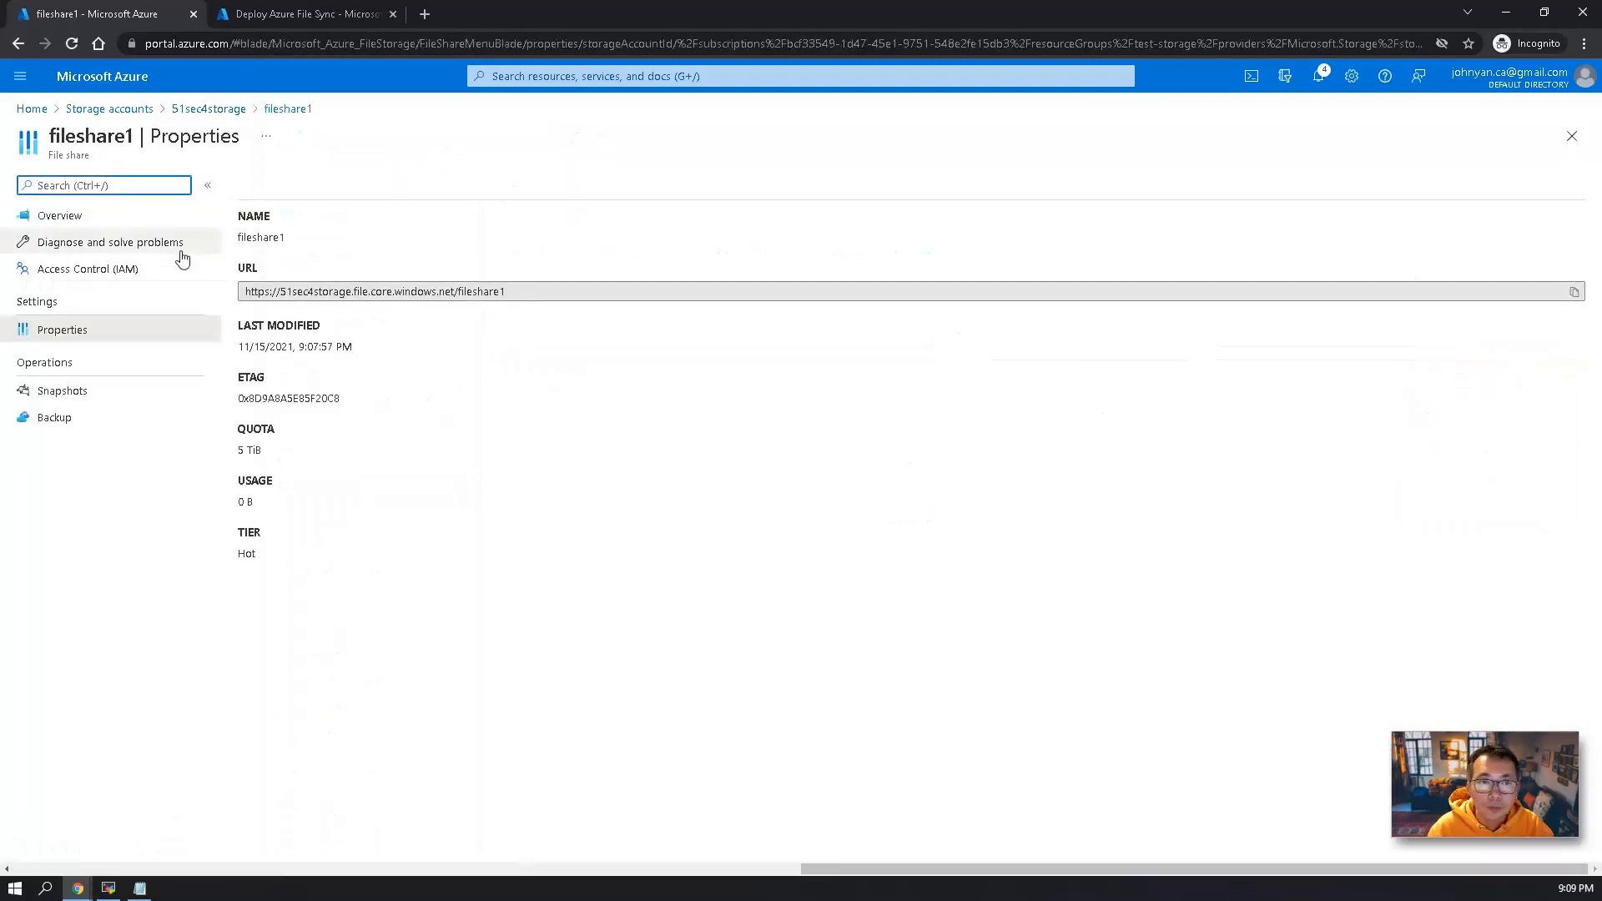
{"action": "left_click", "coordinate": [207, 108]}
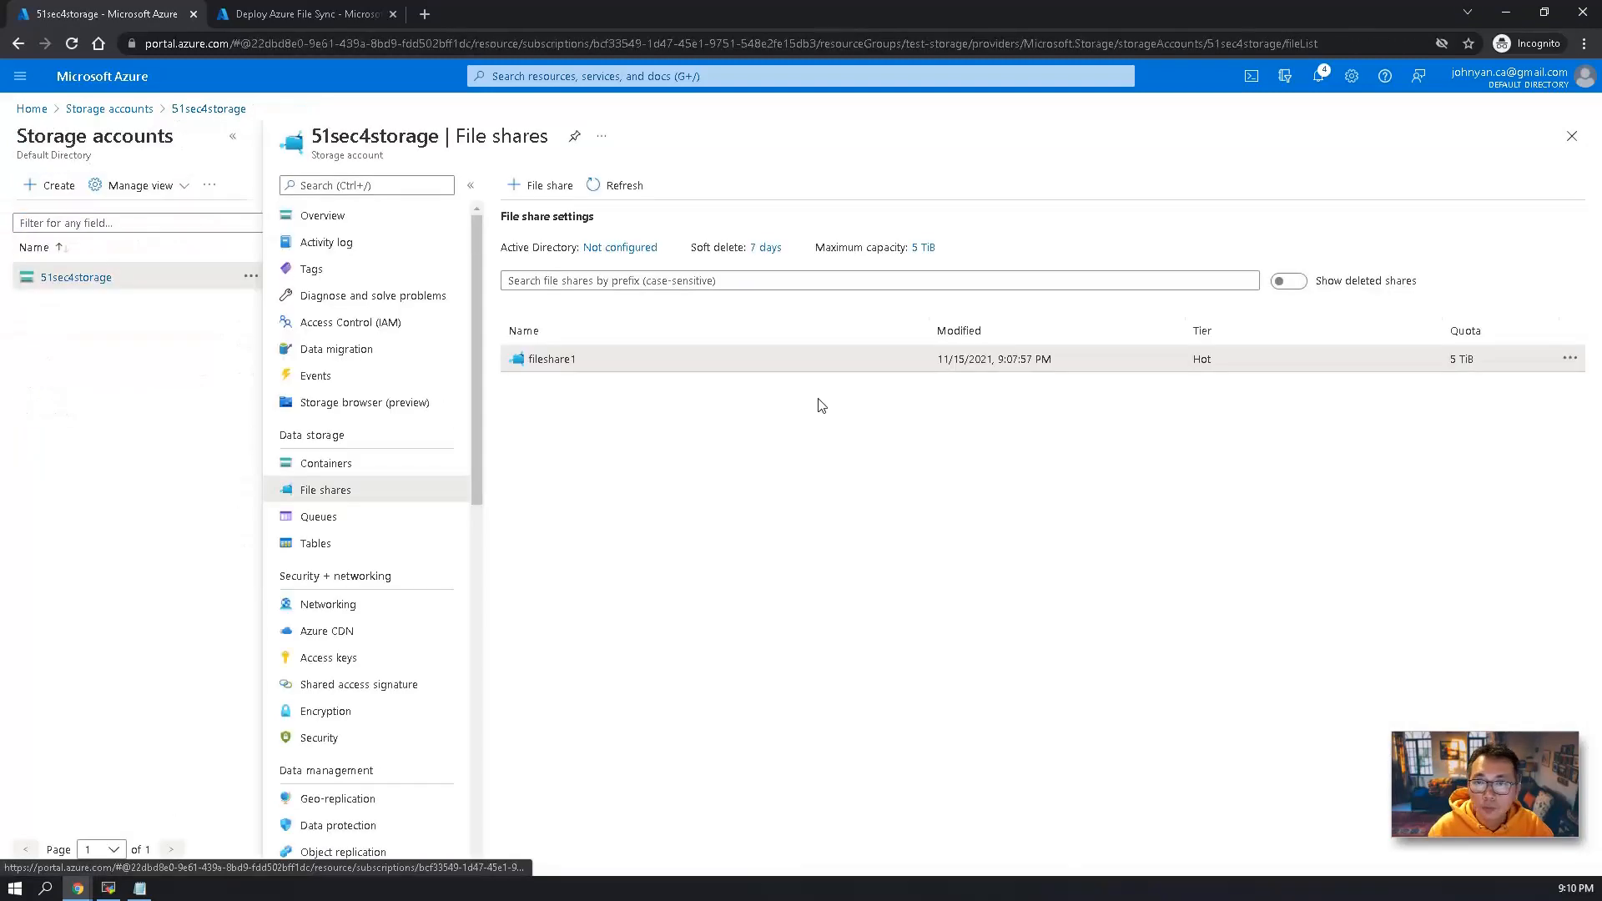
Restrict 51sec4storage network access to selected networks and add test-storage-vnet's default subnet with its storage service endpoint enabled.
{"action": "left_click", "coordinate": [413, 603]}
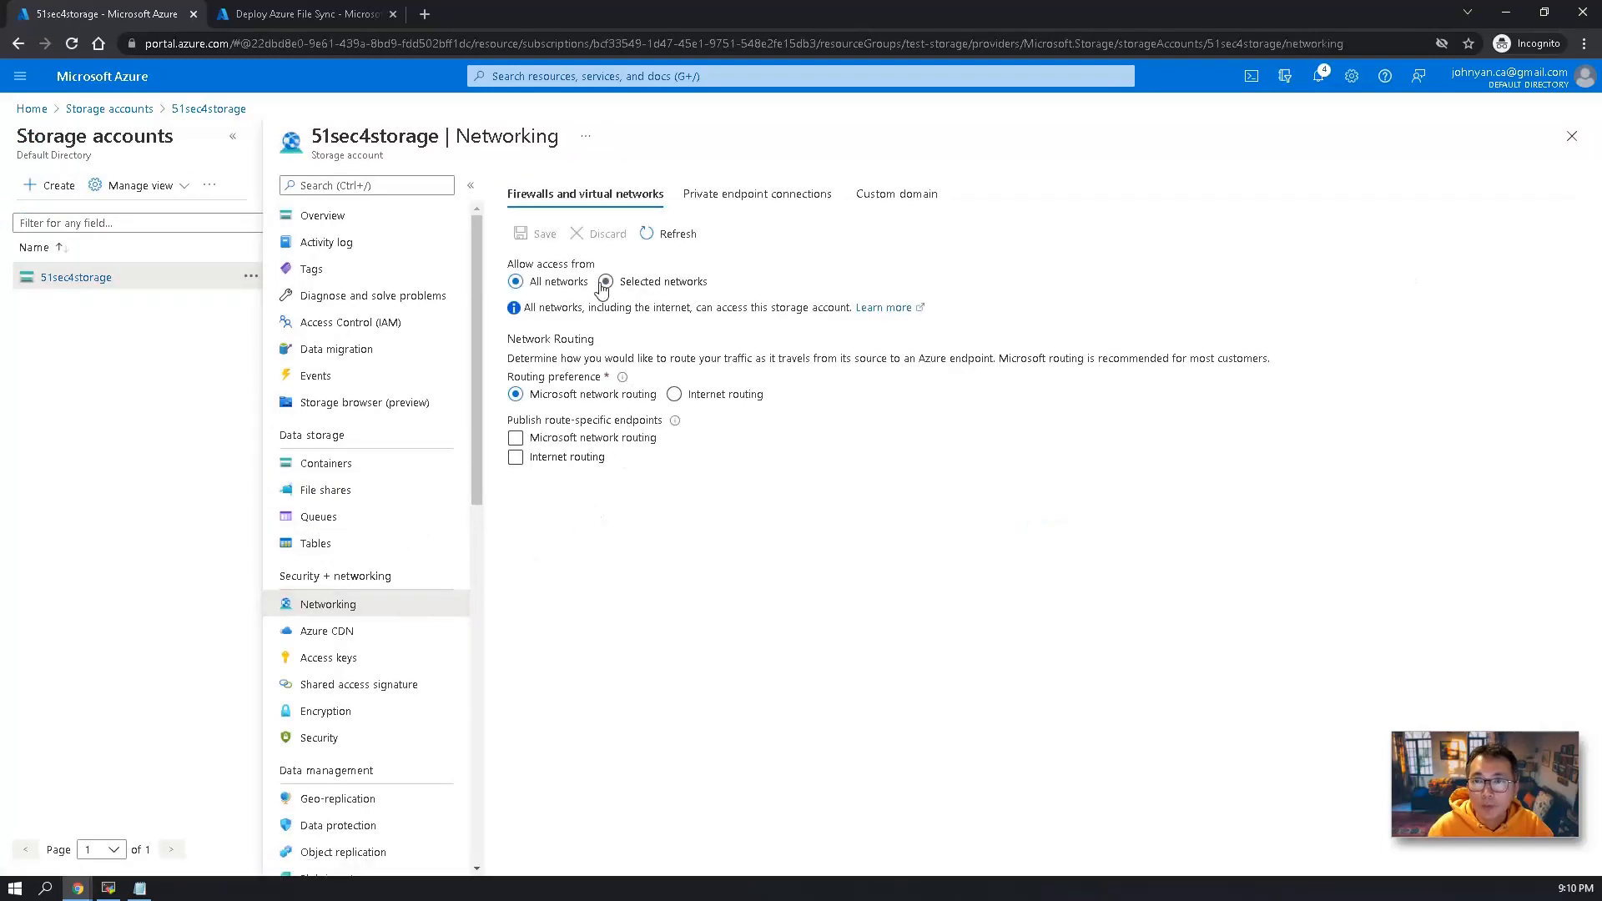
{"action": "left_click", "coordinate": [602, 284]}
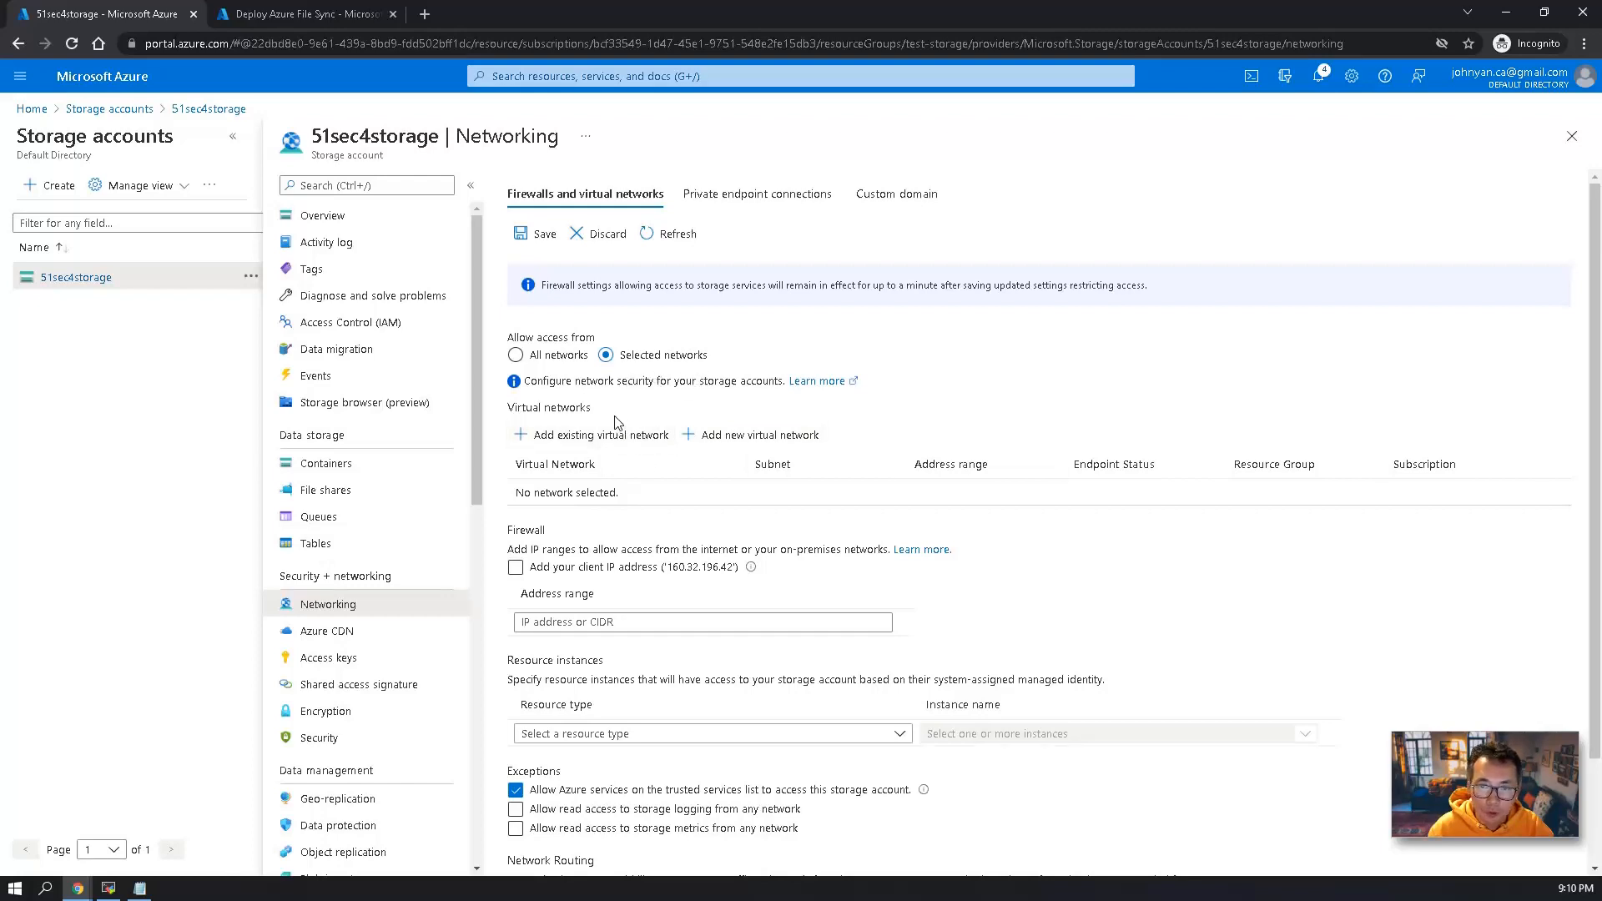
{"action": "left_click", "coordinate": [551, 435]}
{"action": "left_click", "coordinate": [1473, 290]}
{"action": "left_click", "coordinate": [1432, 404]}
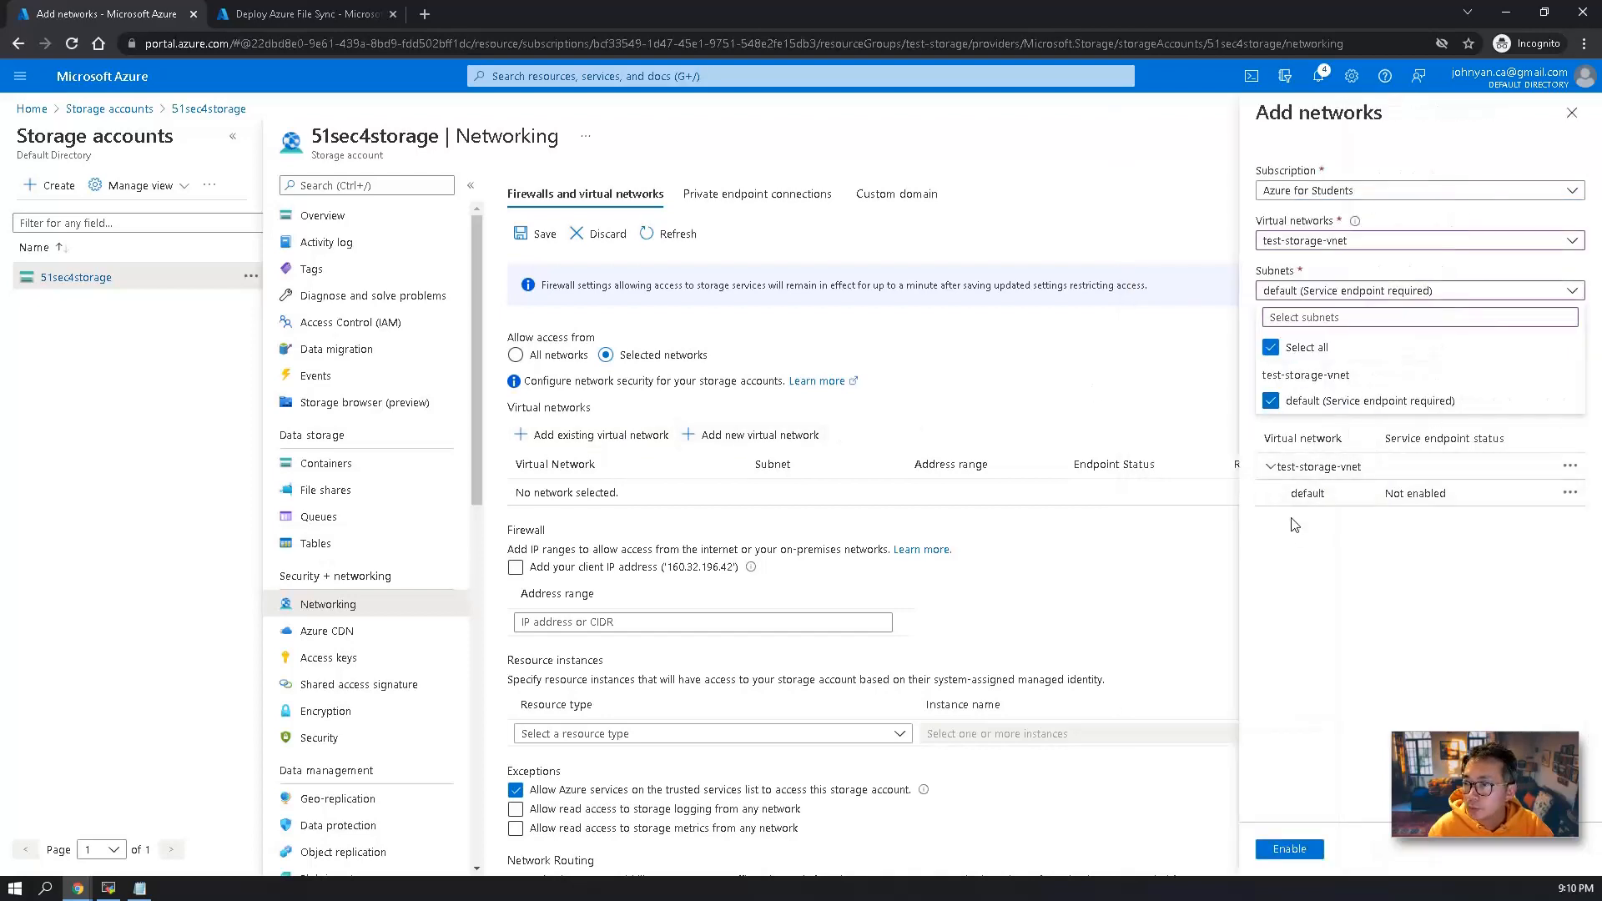
{"action": "left_click", "coordinate": [1297, 499]}
{"action": "left_click", "coordinate": [1290, 849]}
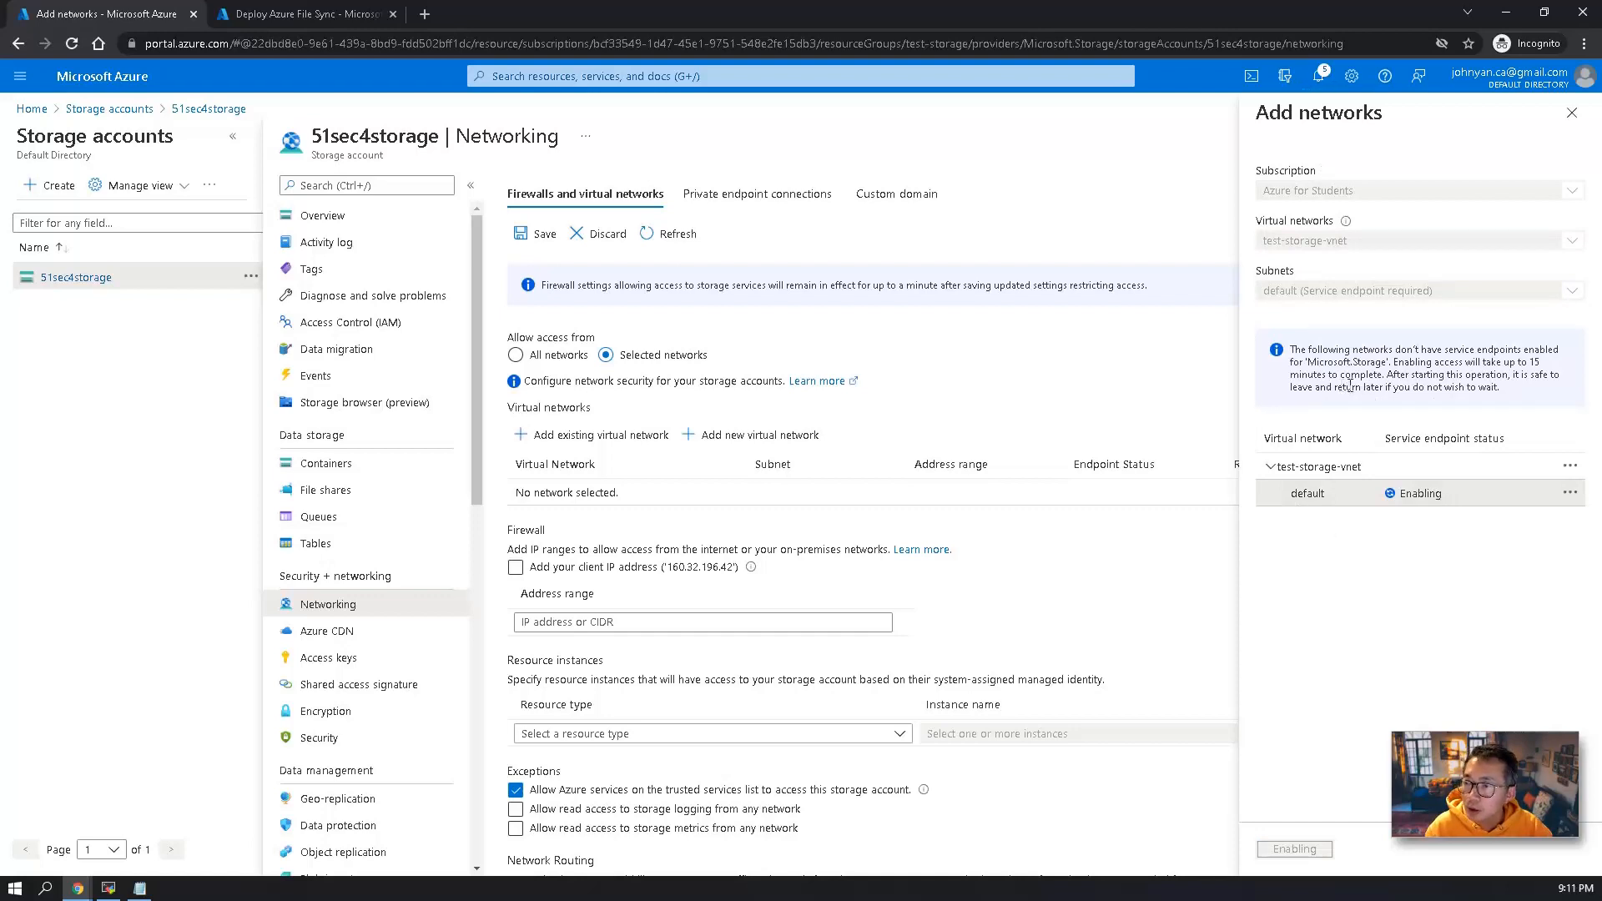
{"action": "left_click", "coordinate": [1270, 469]}
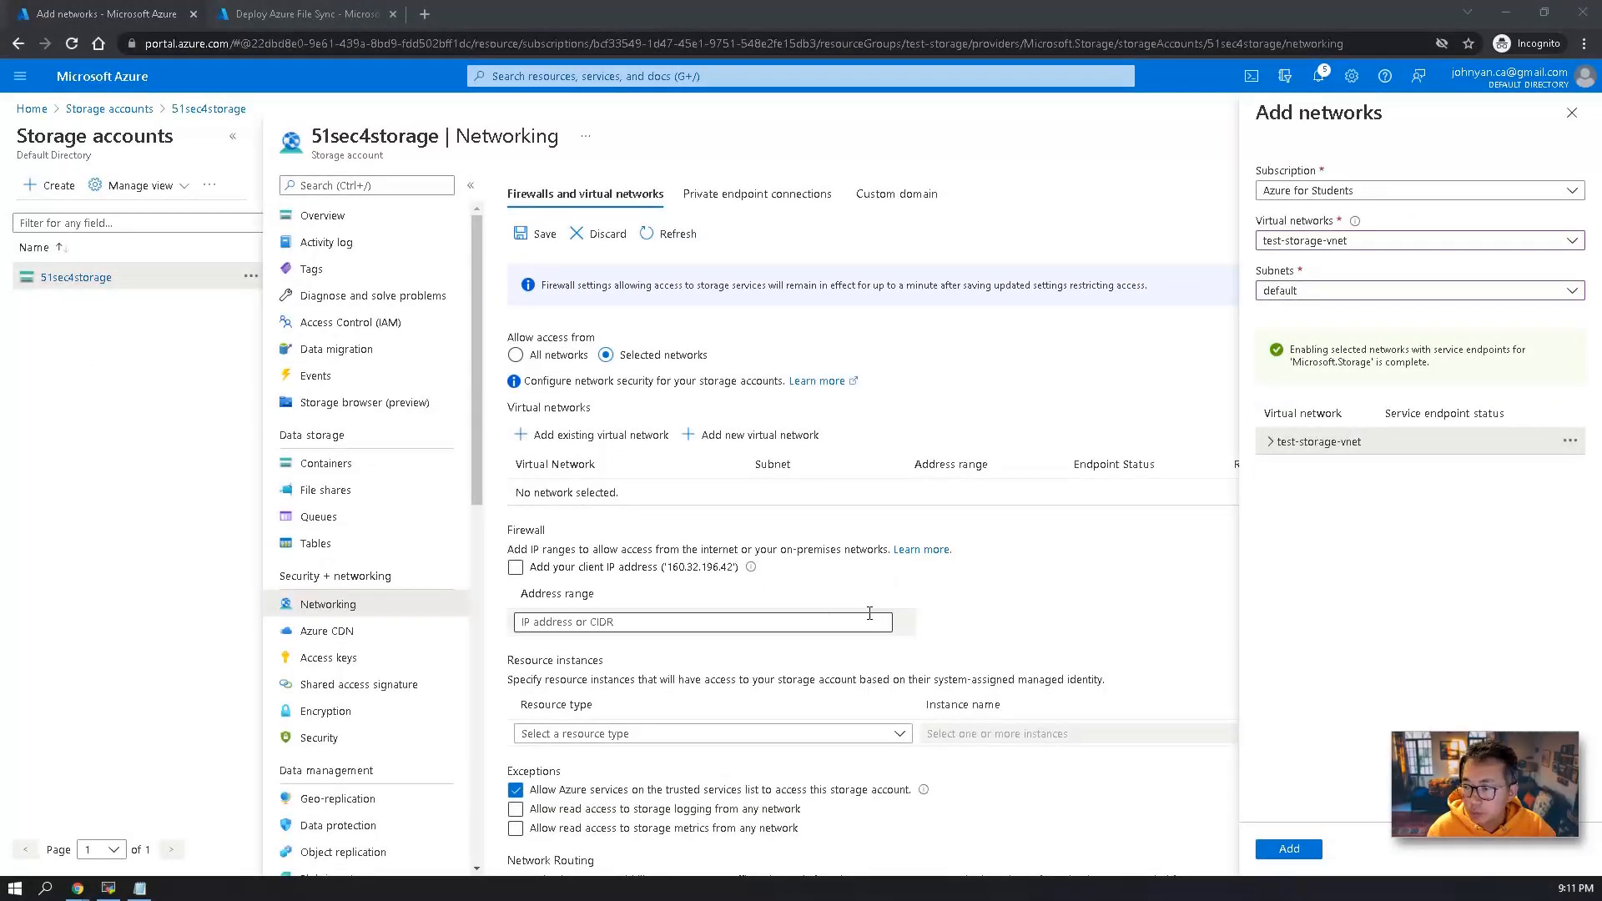
{"action": "left_click", "coordinate": [1291, 851]}
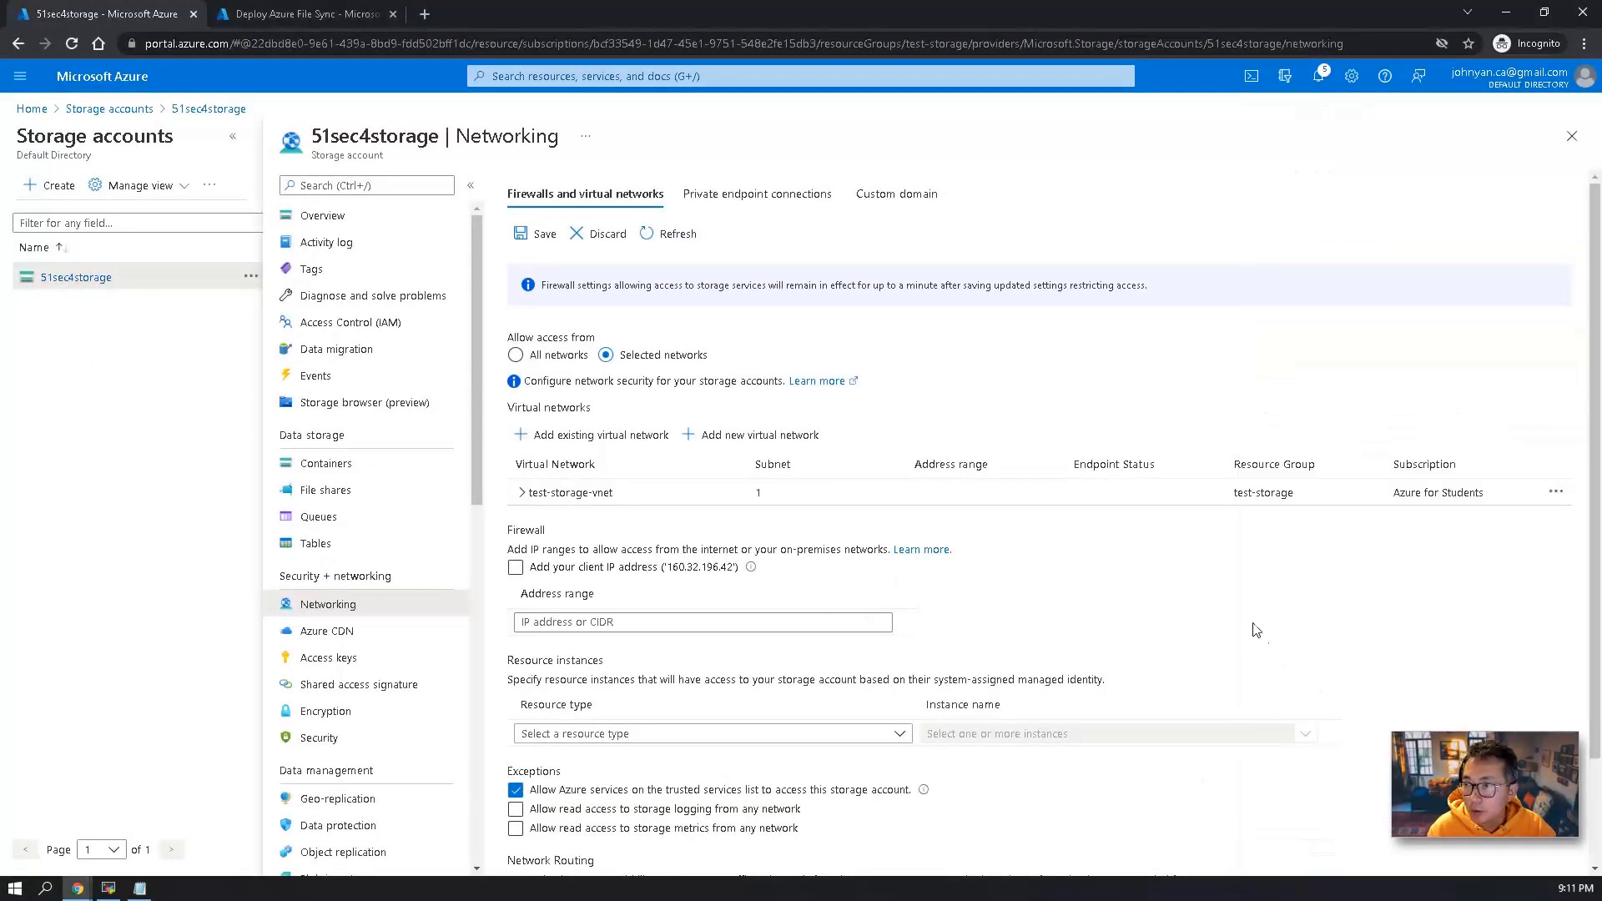
Allow the client IP address through the storage account firewall and save the network settings.
{"action": "left_click", "coordinate": [523, 568]}
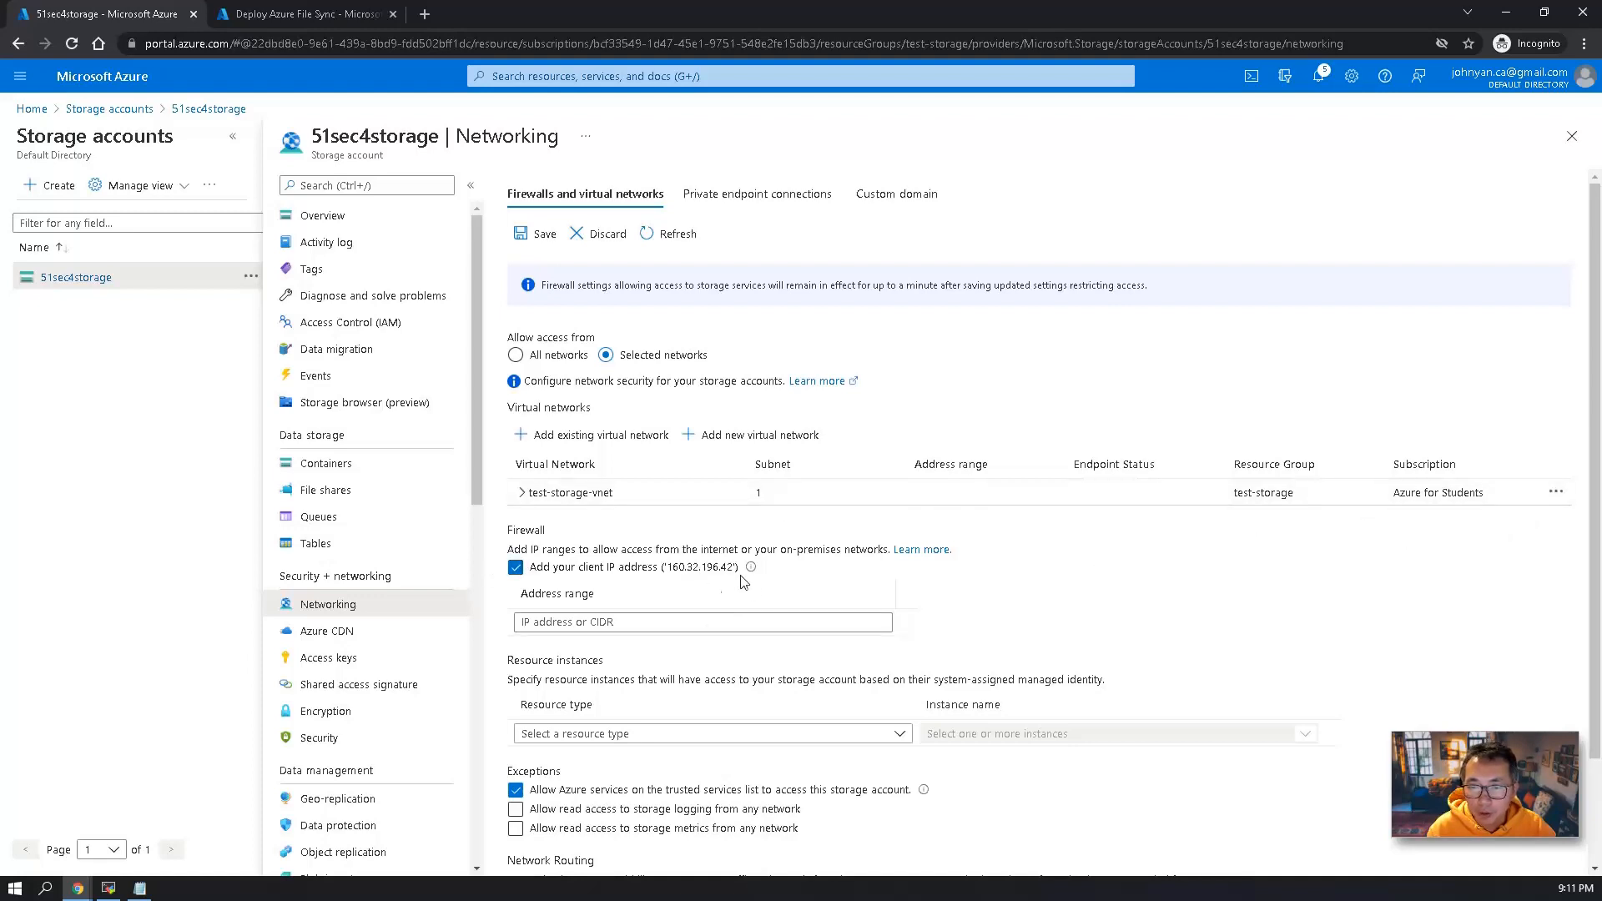
{"action": "scroll", "coordinate": [658, 738], "scroll_direction": "down", "scroll_amount": 2}
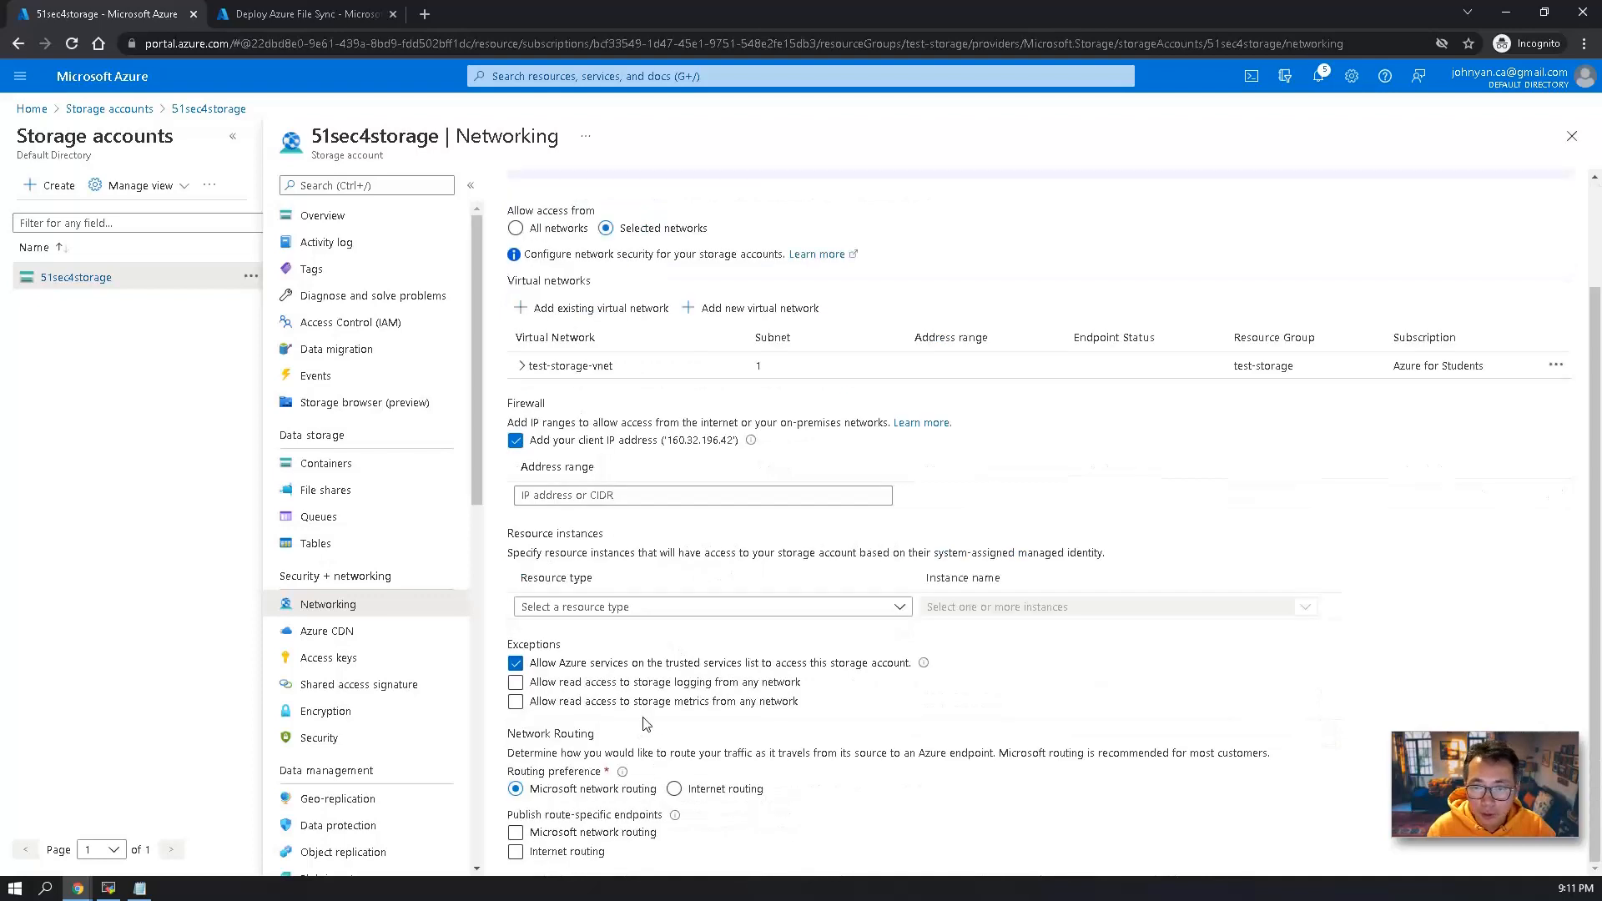
{"action": "scroll", "coordinate": [635, 793], "scroll_direction": "up", "scroll_amount": 2}
{"action": "left_click", "coordinate": [541, 236]}
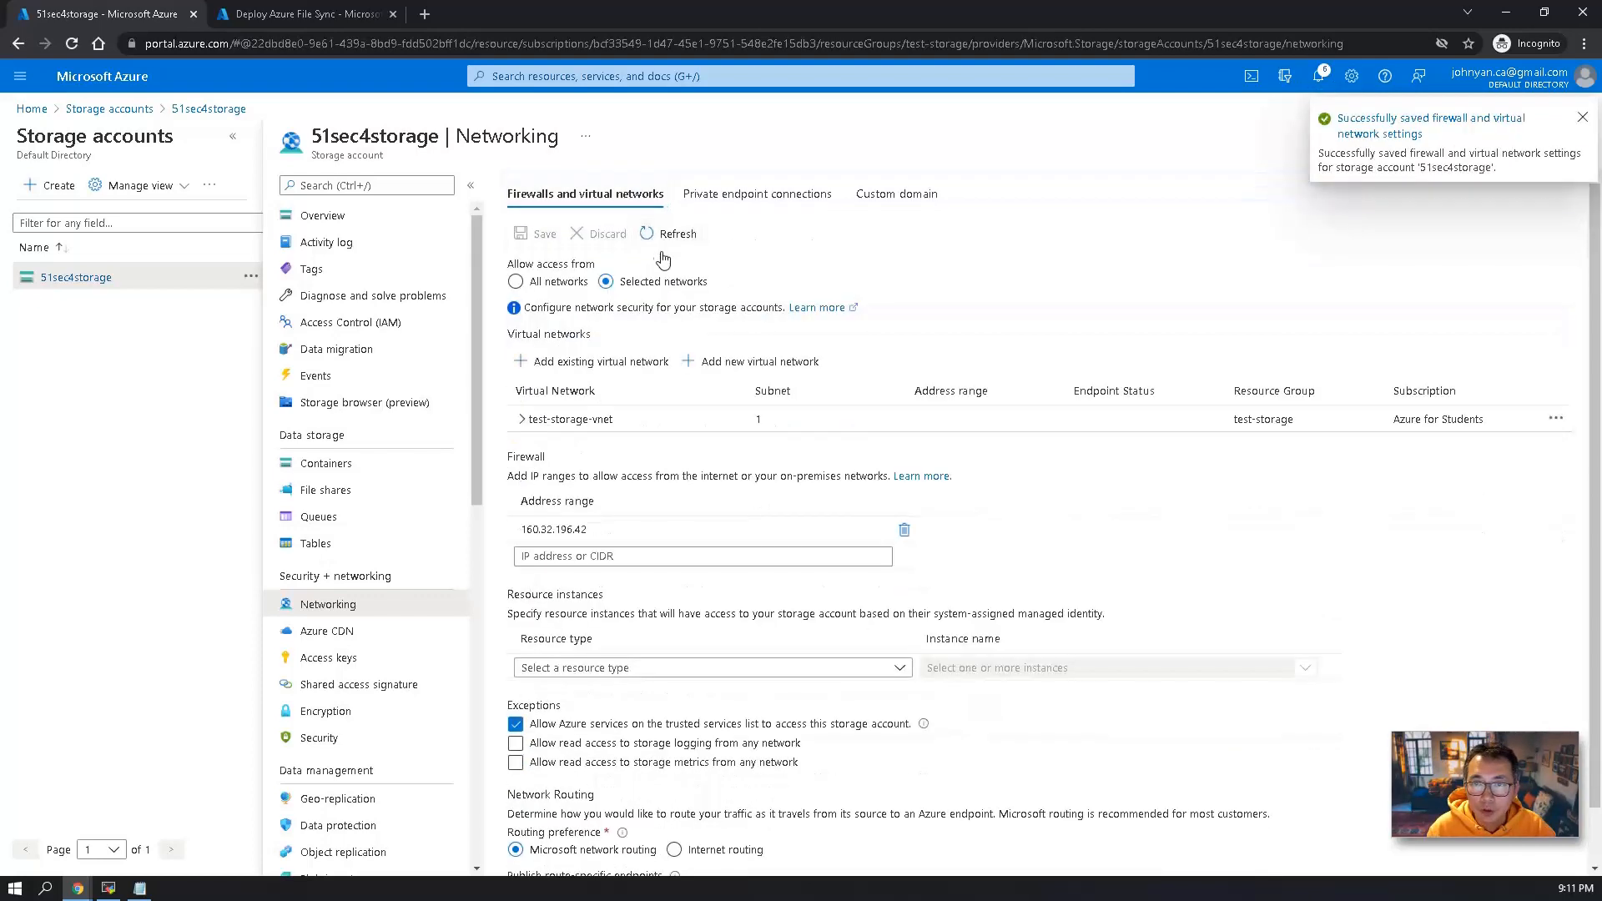
Switch to the virtual machine's remote session and run the pasted script to mount fileshare1 as drive Z.
{"action": "left_click", "coordinate": [109, 888]}
{"action": "left_click", "coordinate": [543, 498]}
{"action": "key", "text": "Return"}
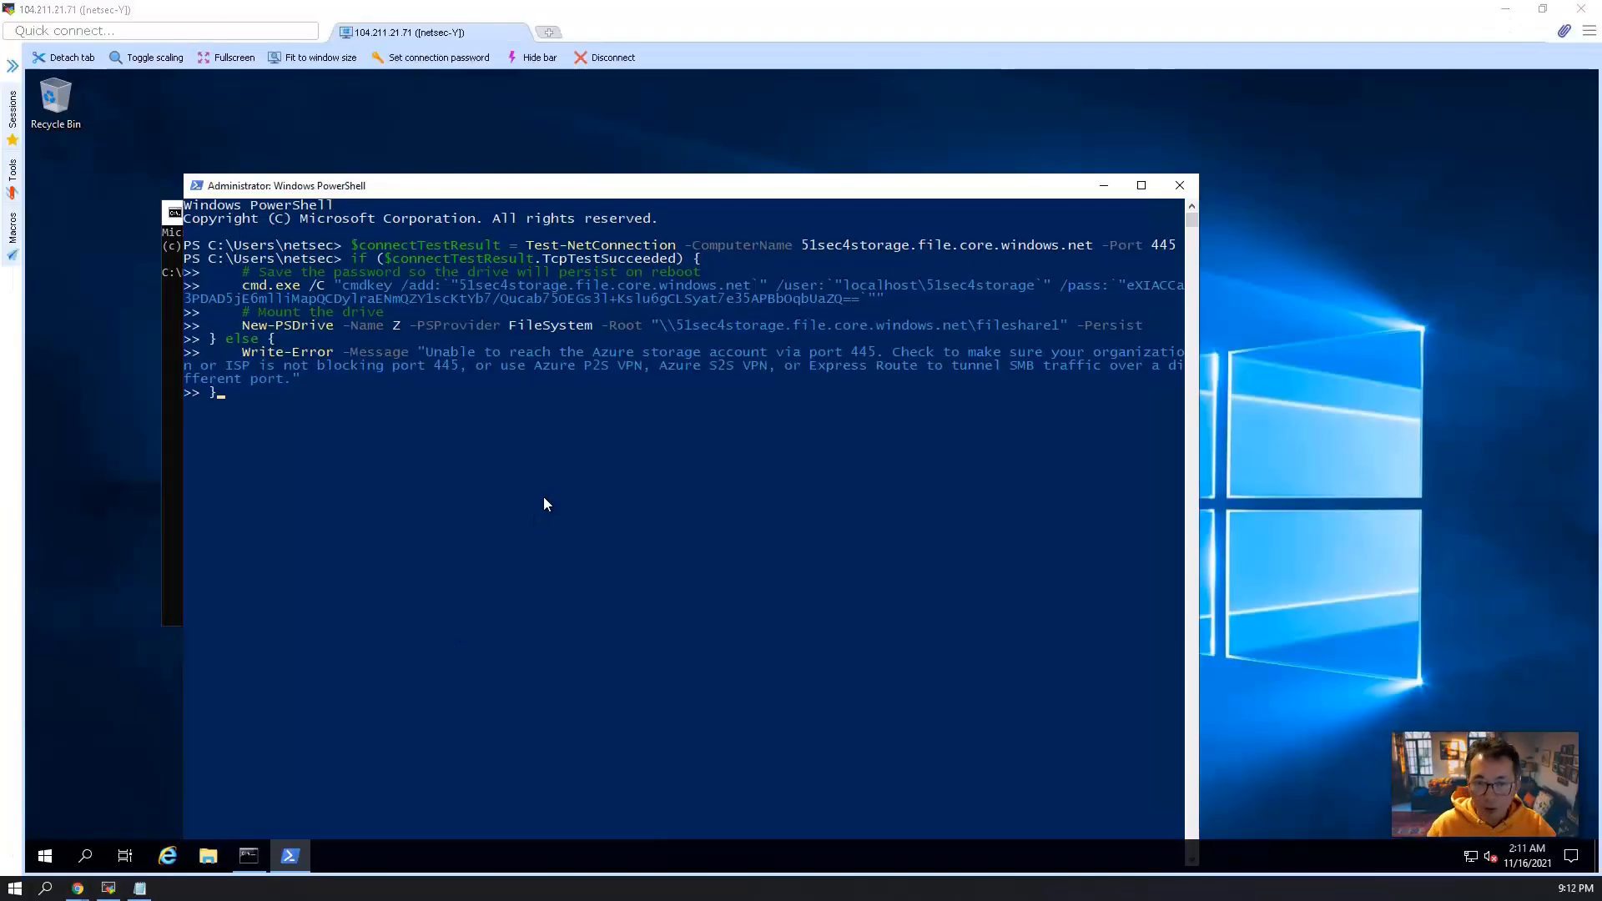
{"action": "key", "text": "Return"}
{"action": "key", "text": "Return"}
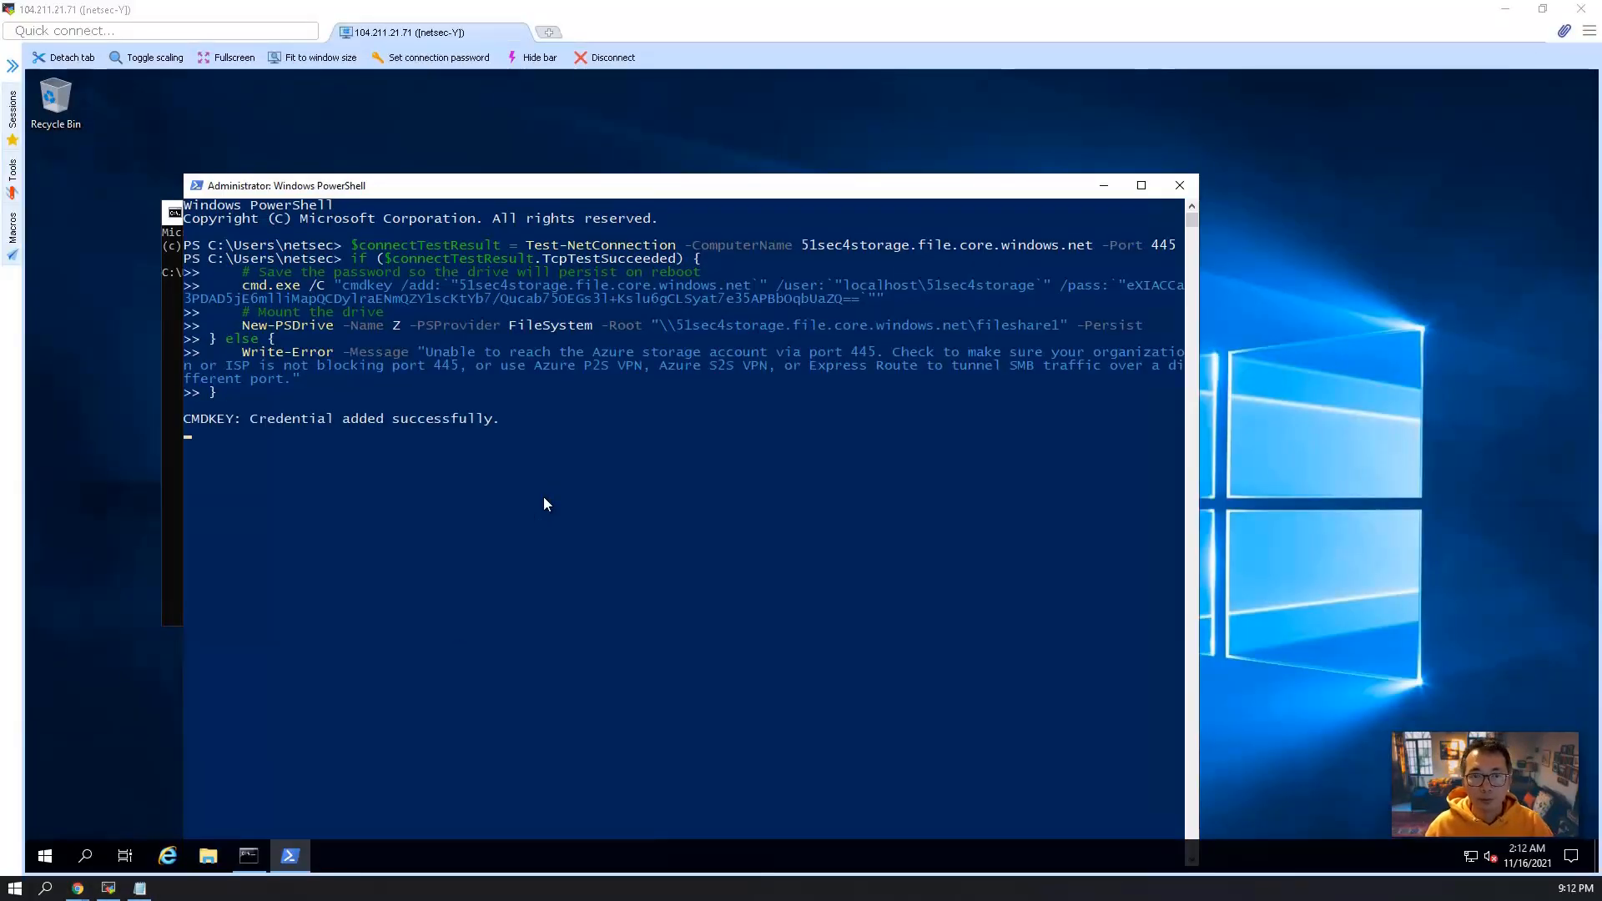
Copy the script's Test-NetConnection command for 51sec4storage.file.core.windows.net on port 445, rerun it in PowerShell, and examine the remote address.
{"action": "left_click", "coordinate": [633, 489]}
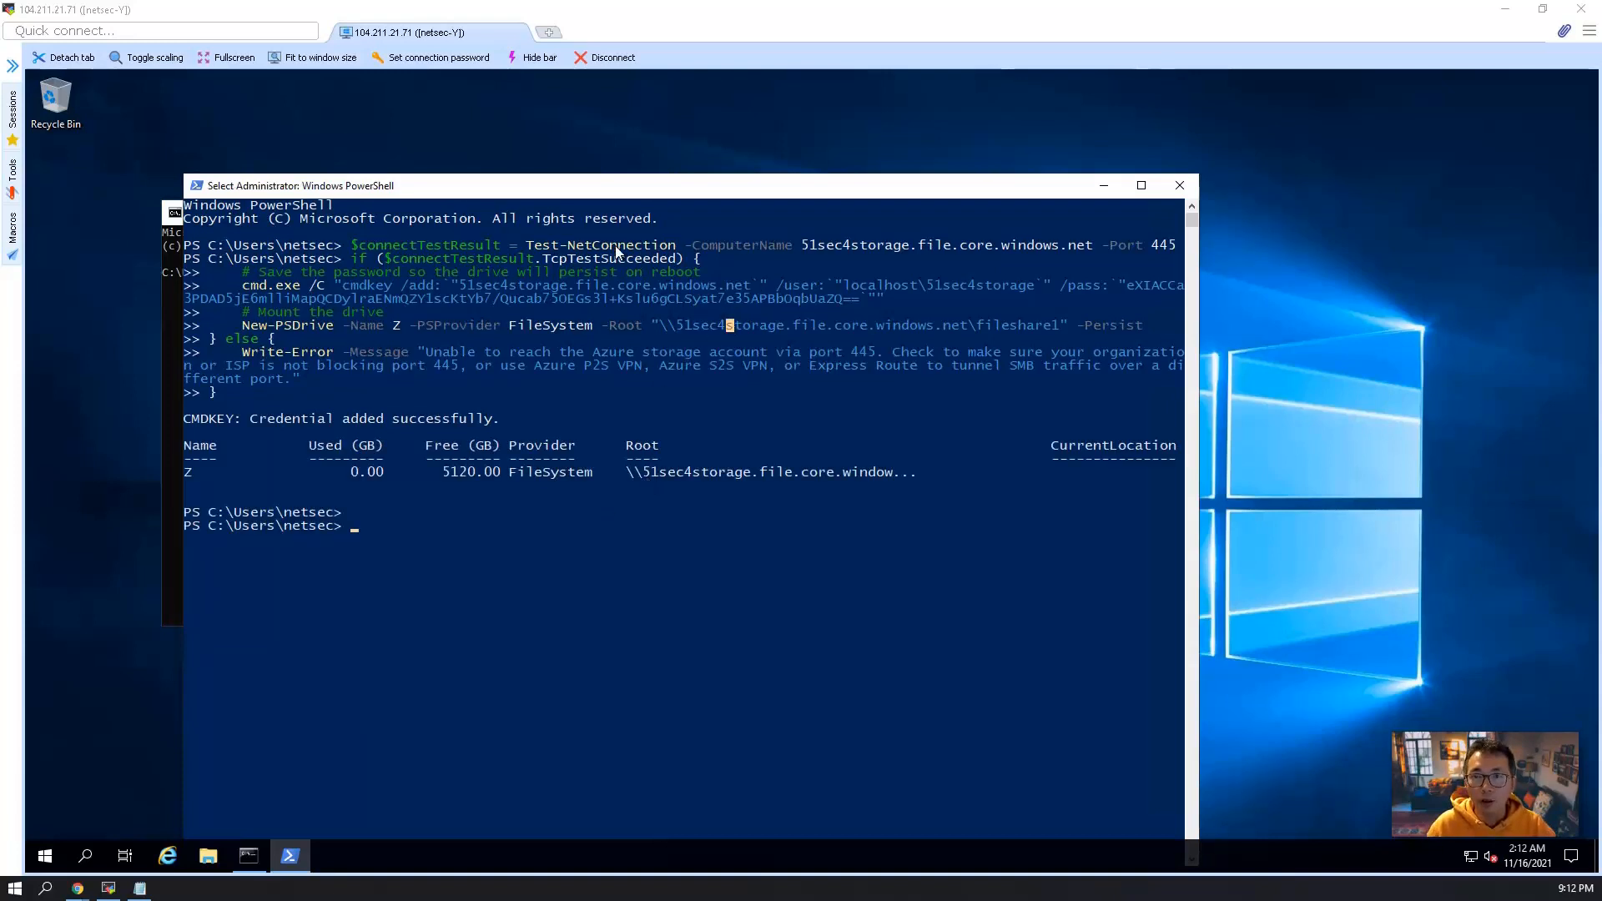
{"action": "left_click_drag", "start_coordinate": [528, 247], "coordinate": [1247, 253]}
{"action": "key", "text": "super+c"}
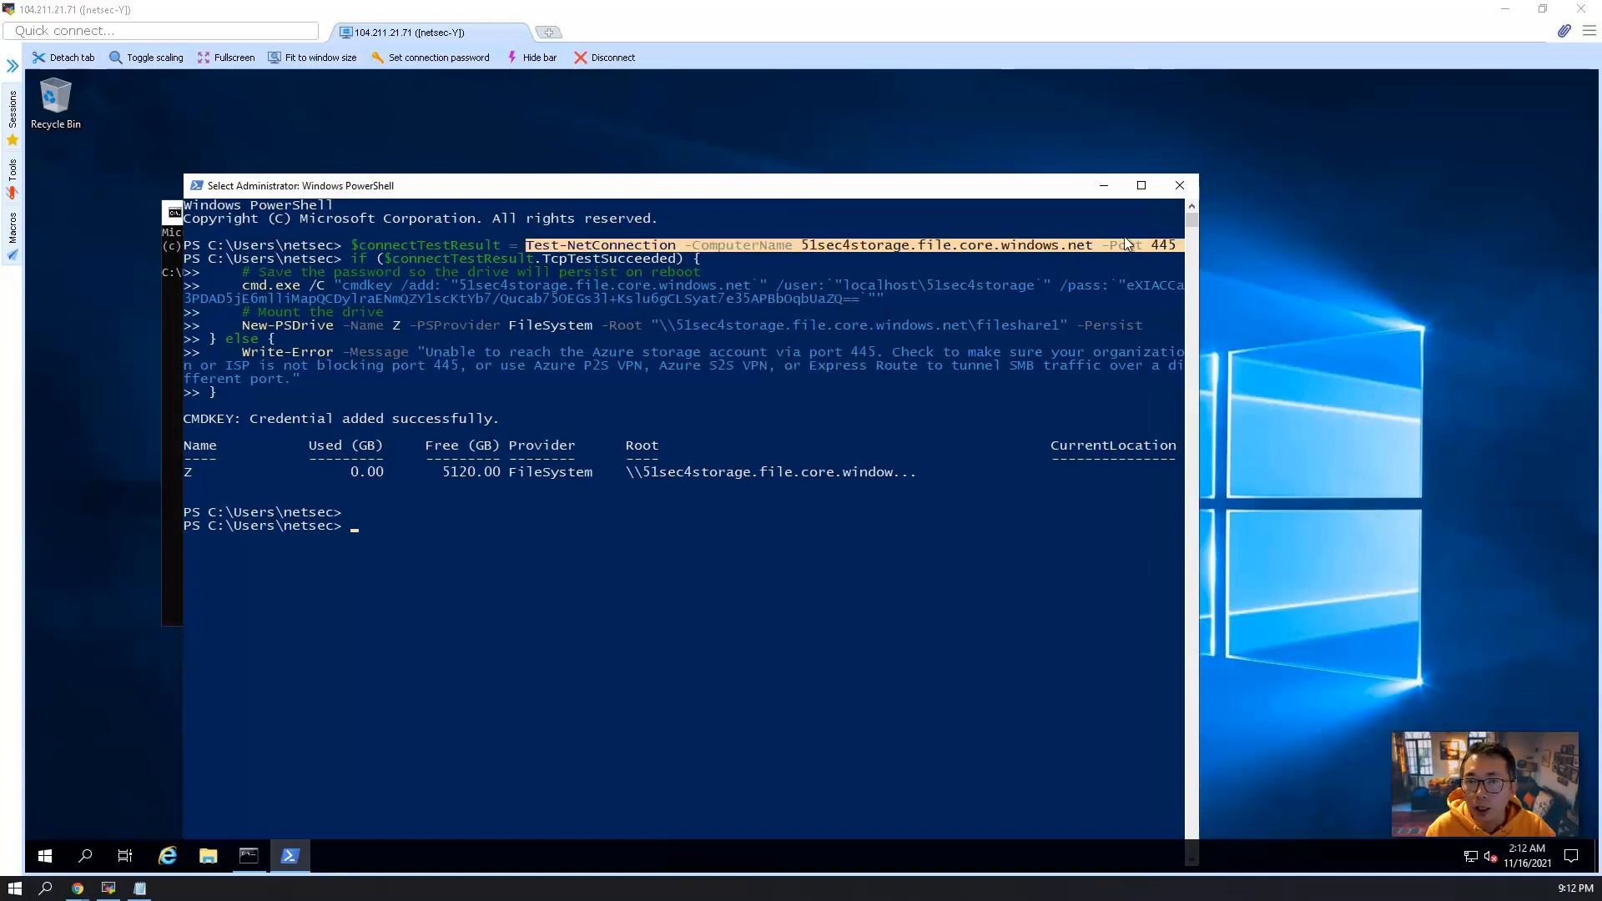
{"action": "right_click", "coordinate": [1024, 247]}
{"action": "right_click", "coordinate": [728, 579]}
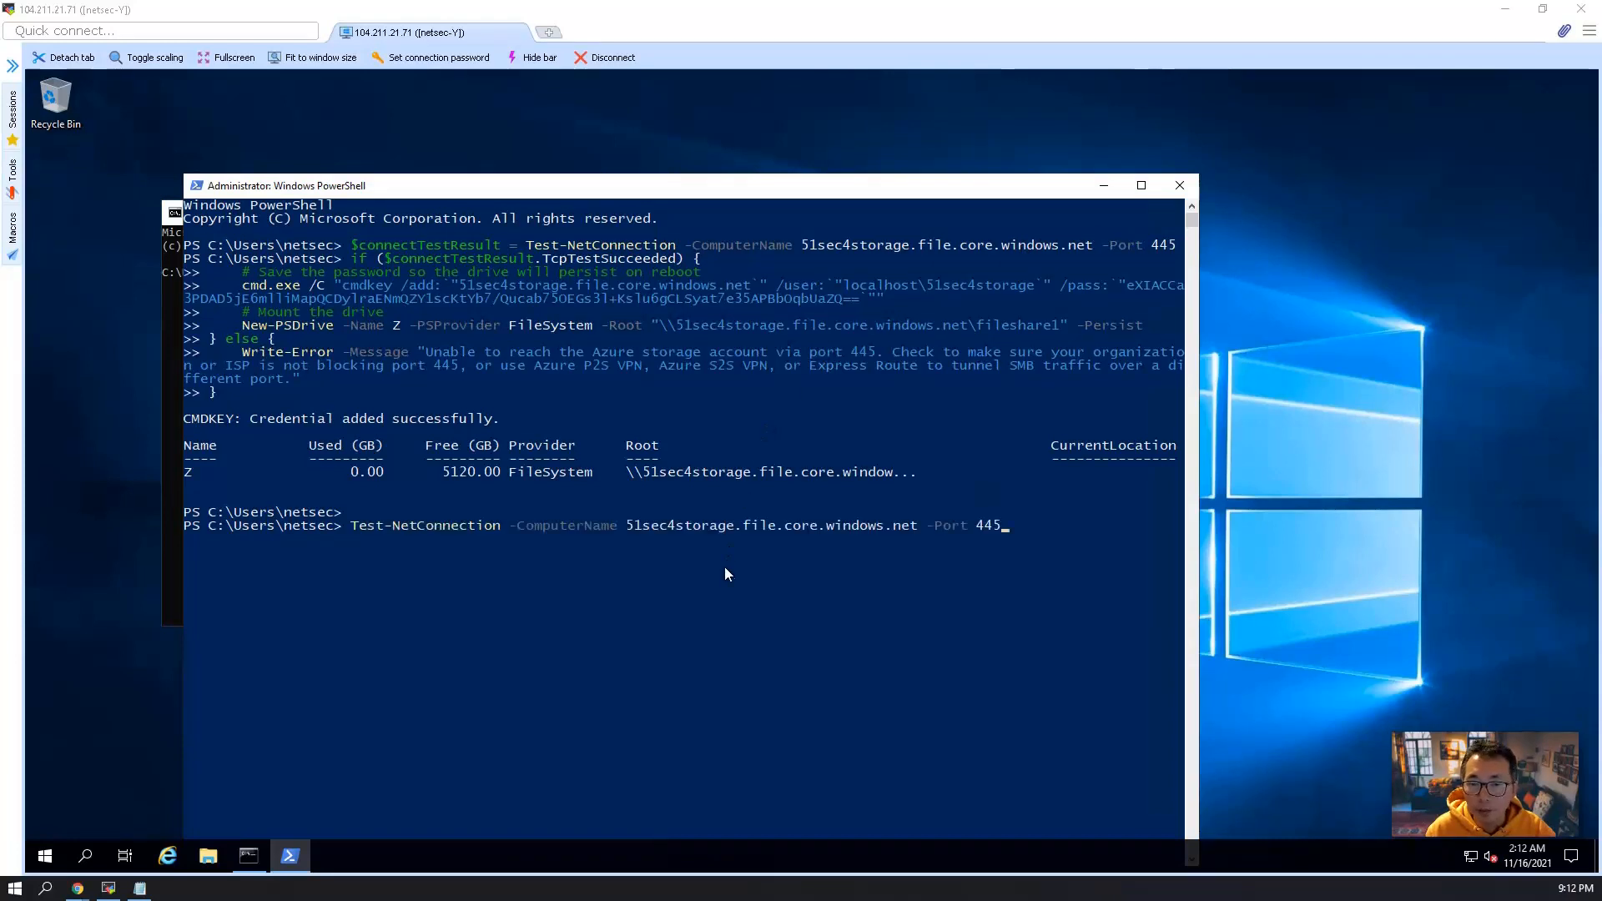
{"action": "key", "text": "Return"}
{"action": "left_click", "coordinate": [555, 579]}
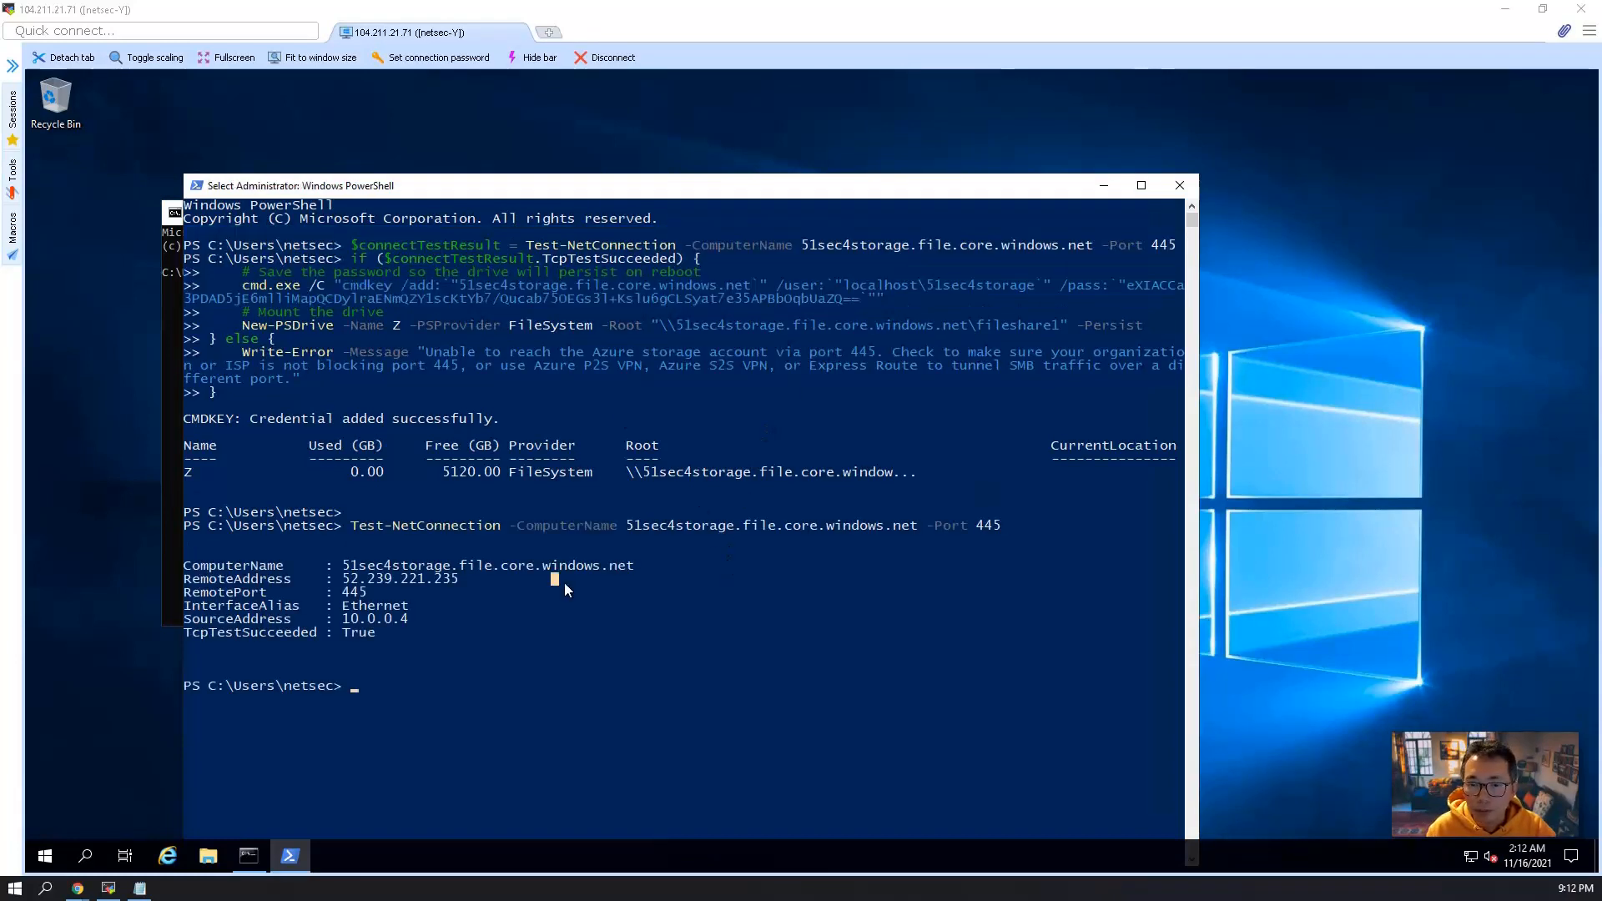
{"action": "left_click", "coordinate": [477, 577]}
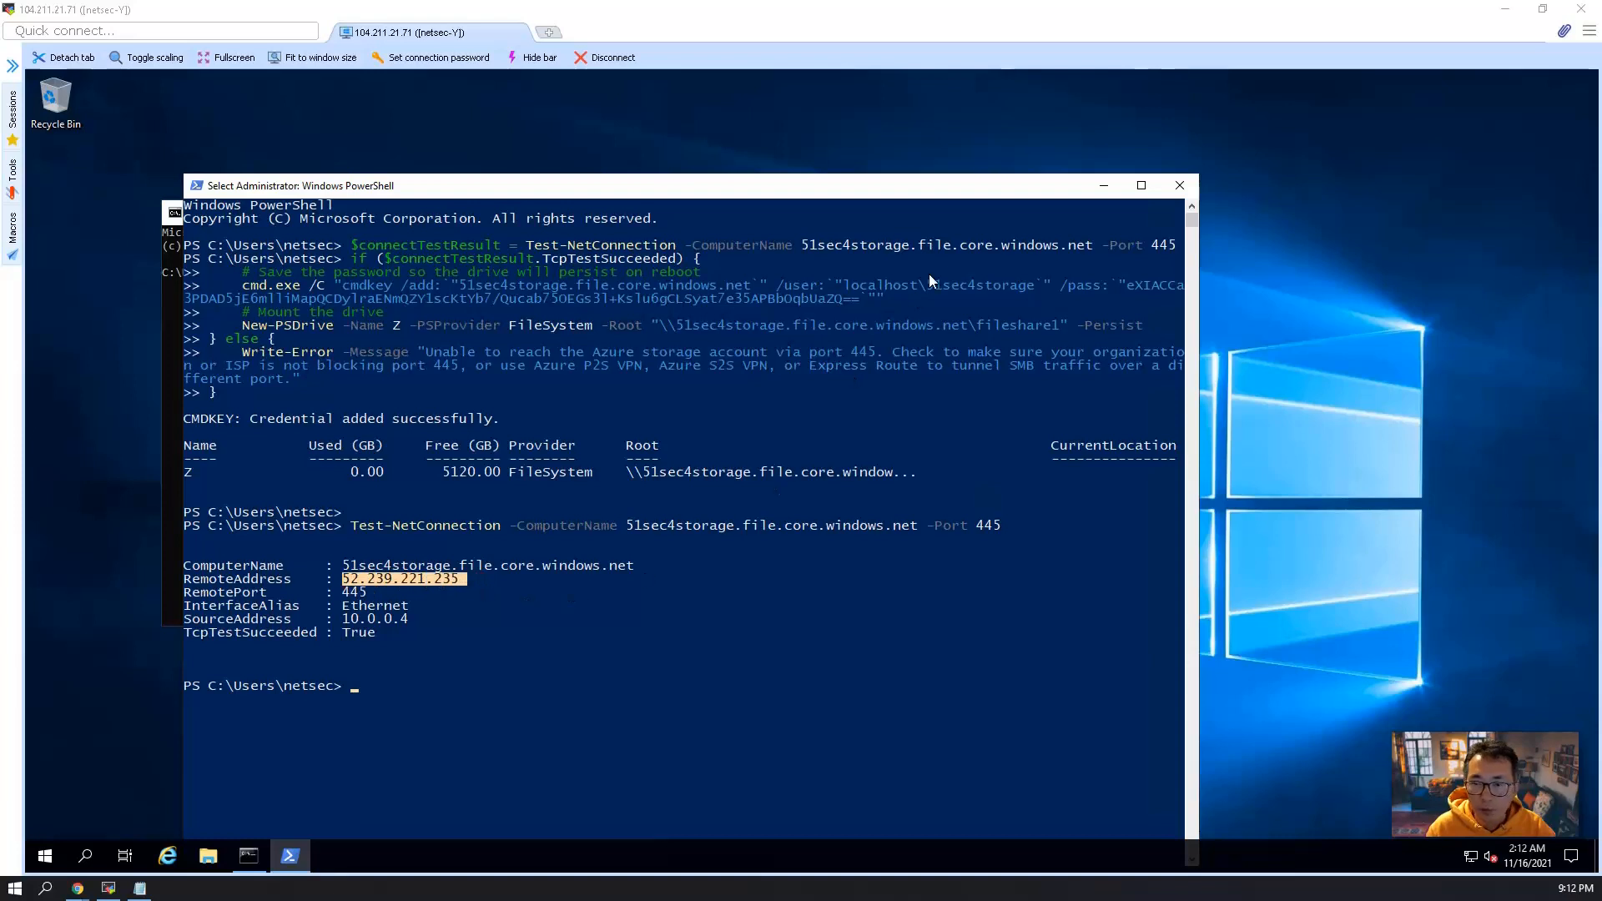
Open the mounted fileshare1 drive (Z:) in File Explorer and create a folder named "new share" there.
{"action": "left_click", "coordinate": [210, 862]}
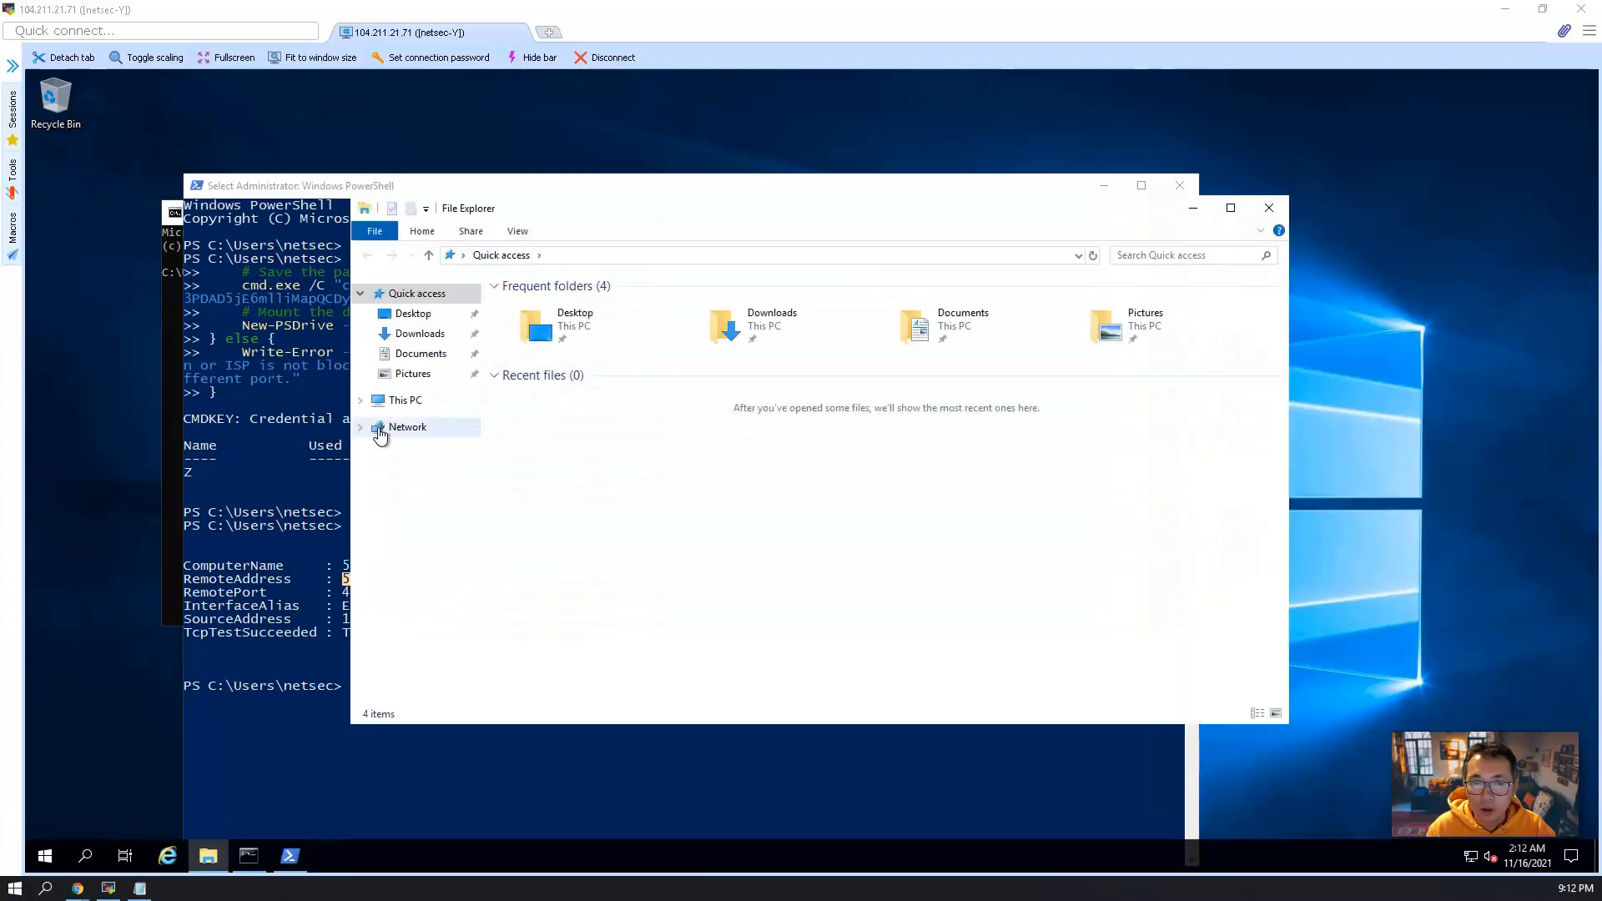
{"action": "left_click", "coordinate": [359, 400]}
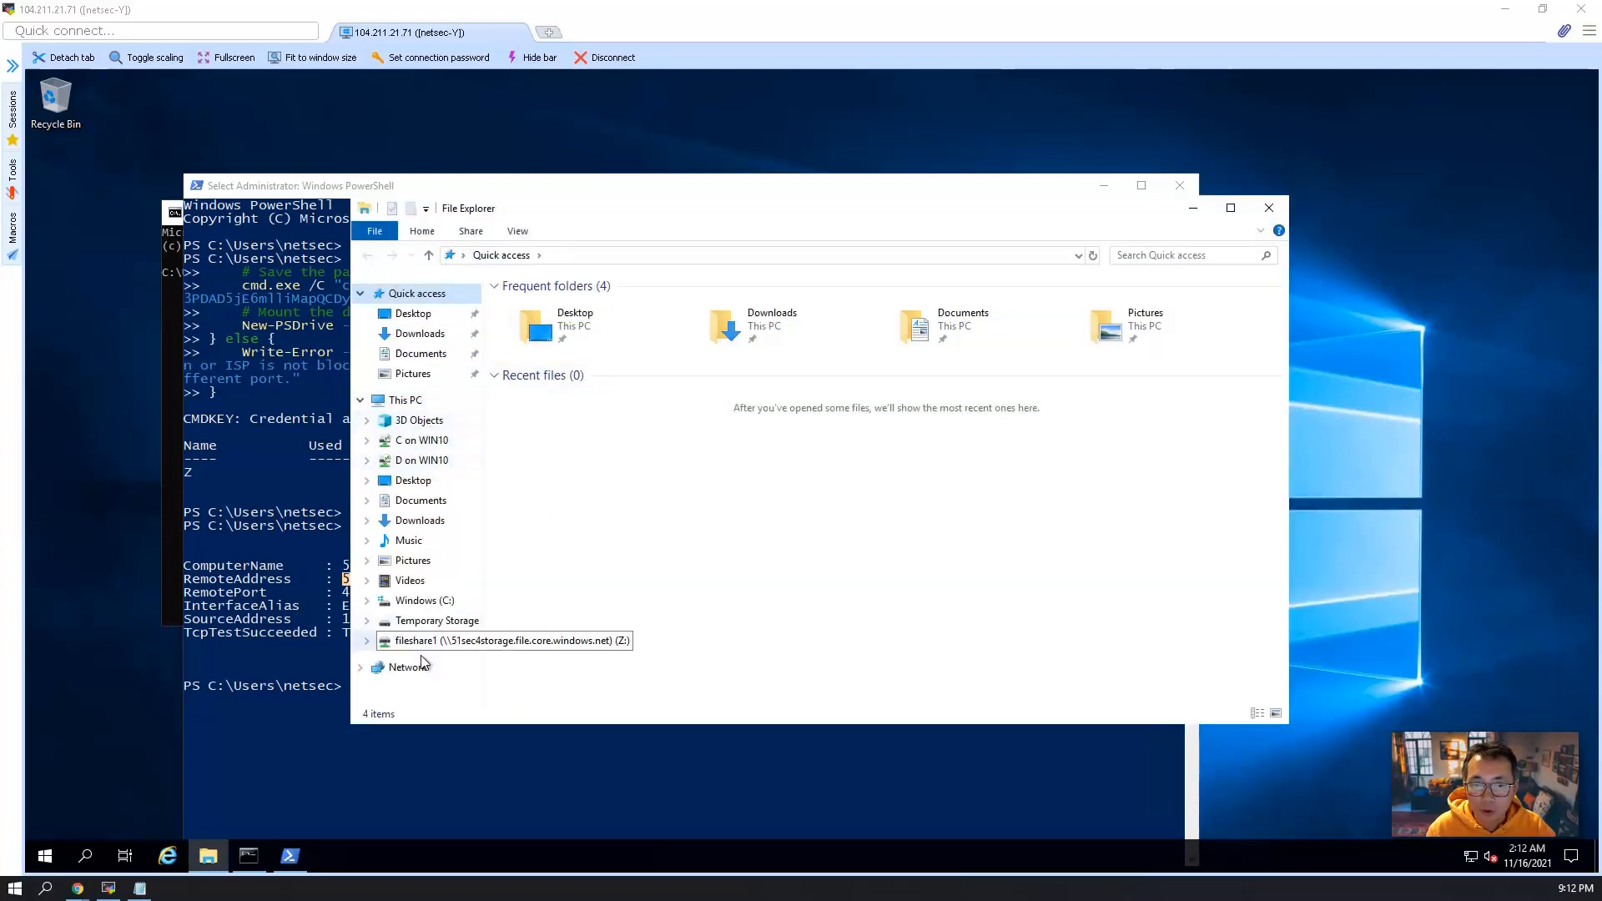
{"action": "left_click", "coordinate": [538, 641]}
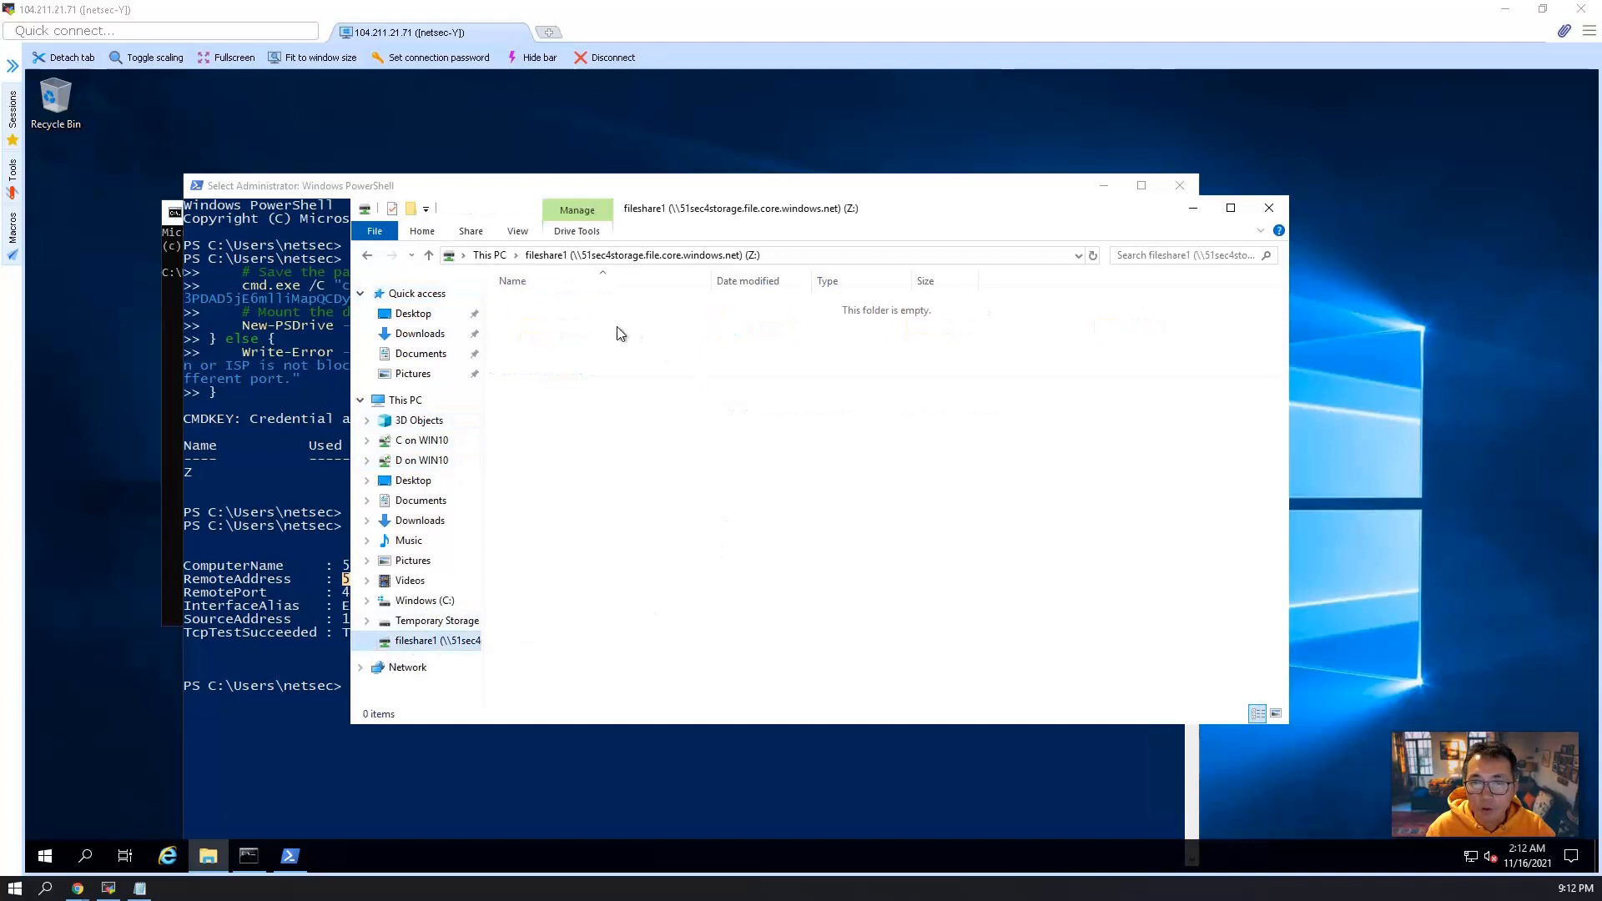
{"action": "right_click", "coordinate": [729, 398]}
{"action": "mouse_move", "coordinate": [801, 554]}
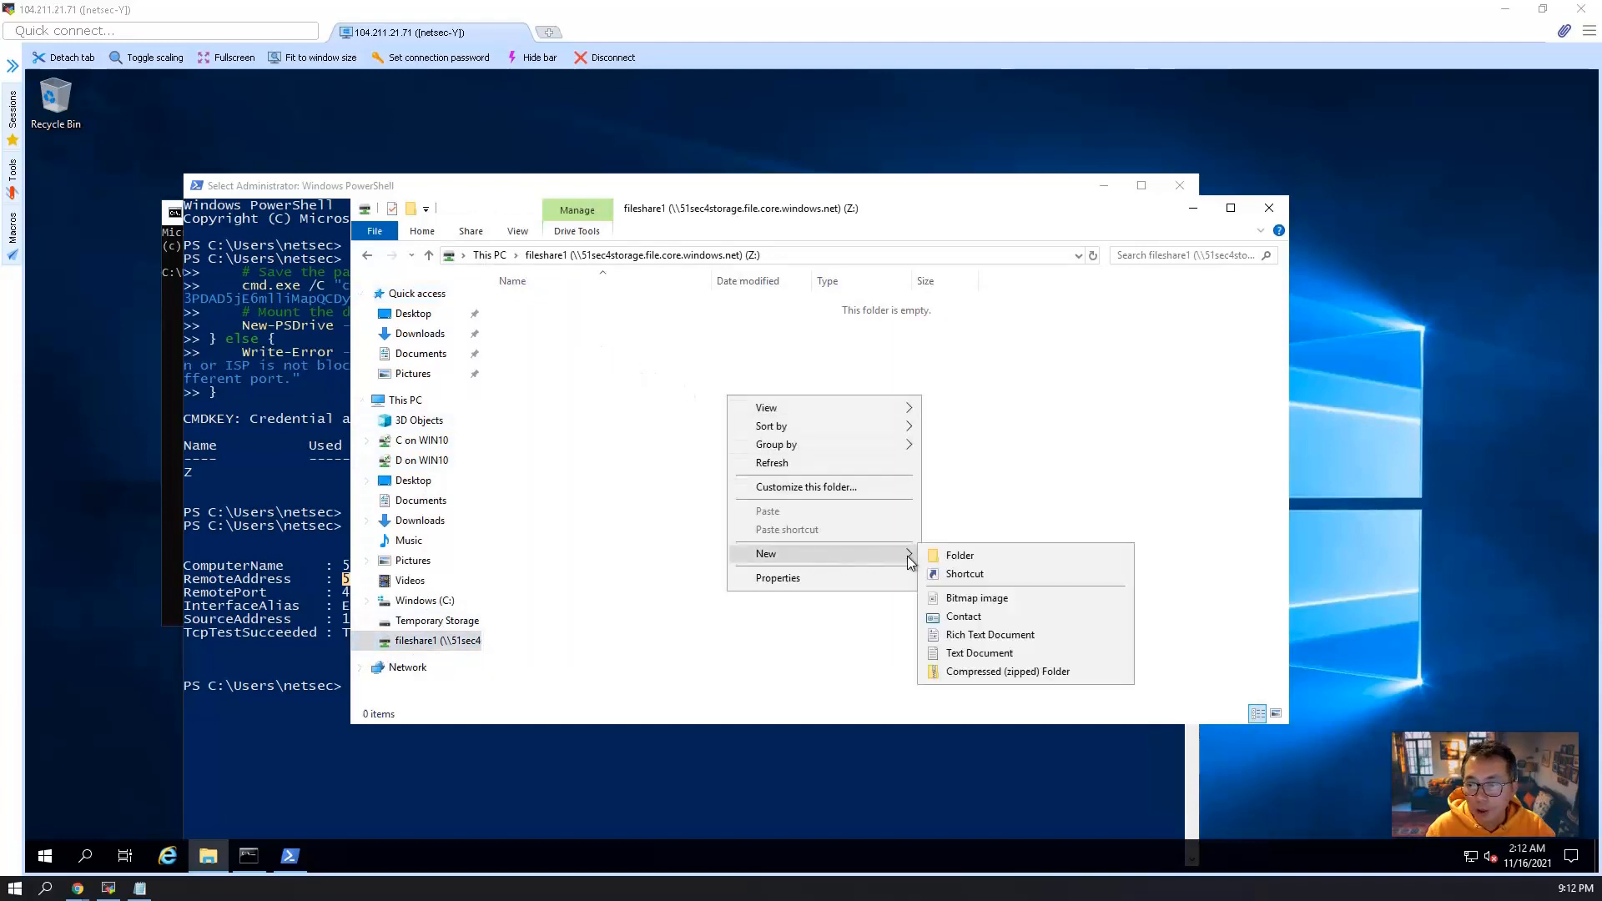
{"action": "left_click", "coordinate": [941, 554]}
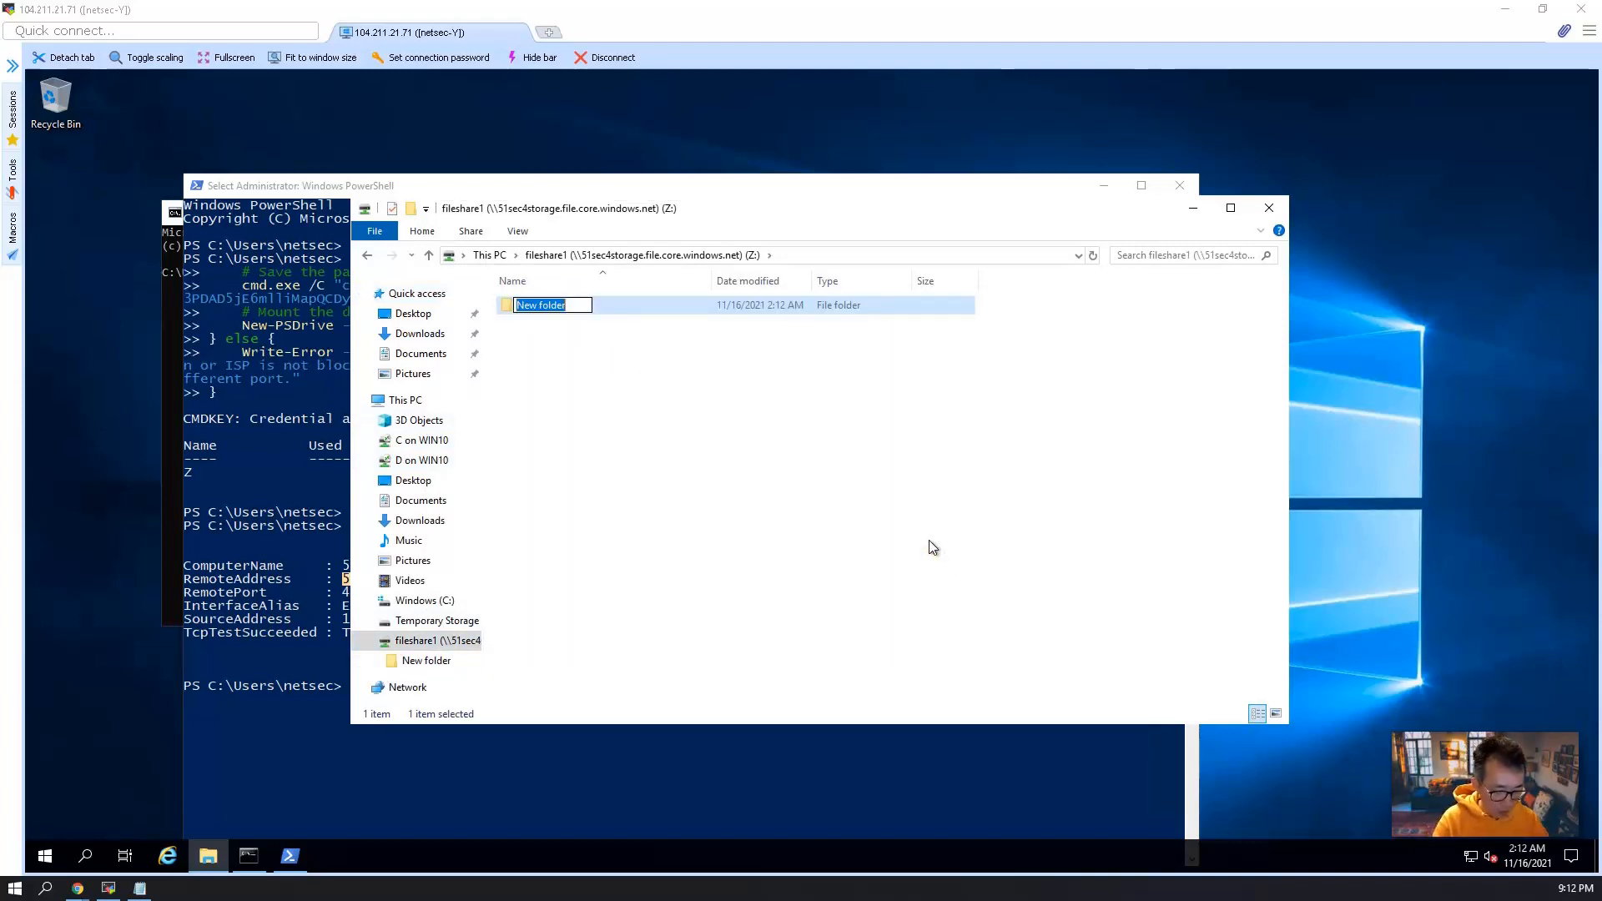
{"action": "type", "text": "new share"}
{"action": "key", "text": "Return"}
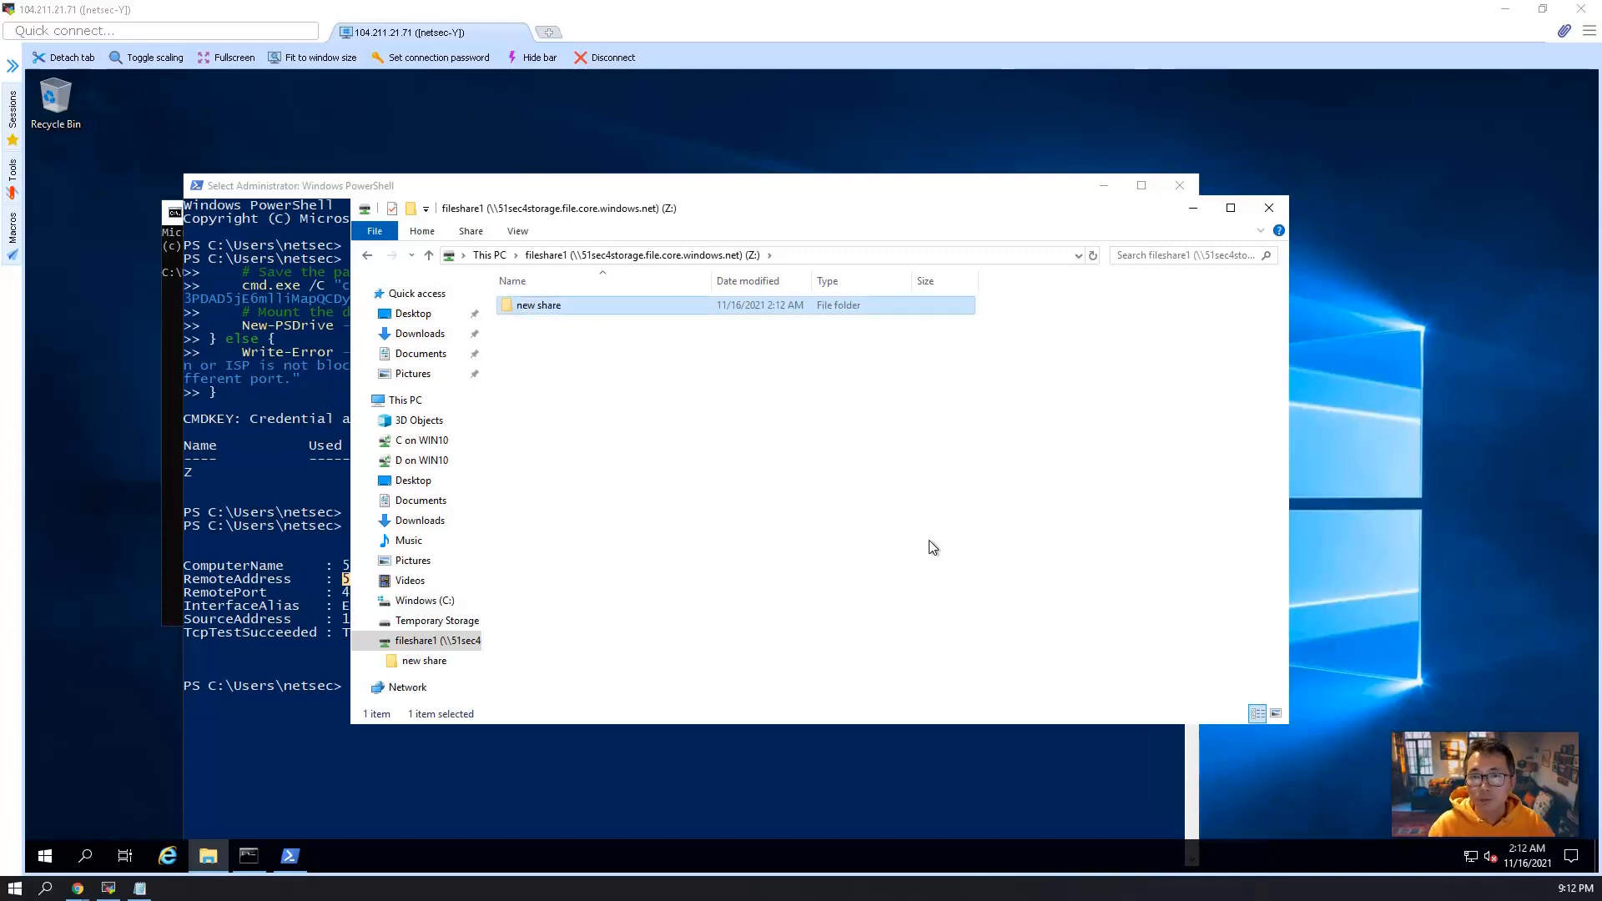
Check which commands are available for the "new share" folder on the mounted drive.
{"action": "right_click", "coordinate": [551, 301]}
{"action": "left_click", "coordinate": [547, 304]}
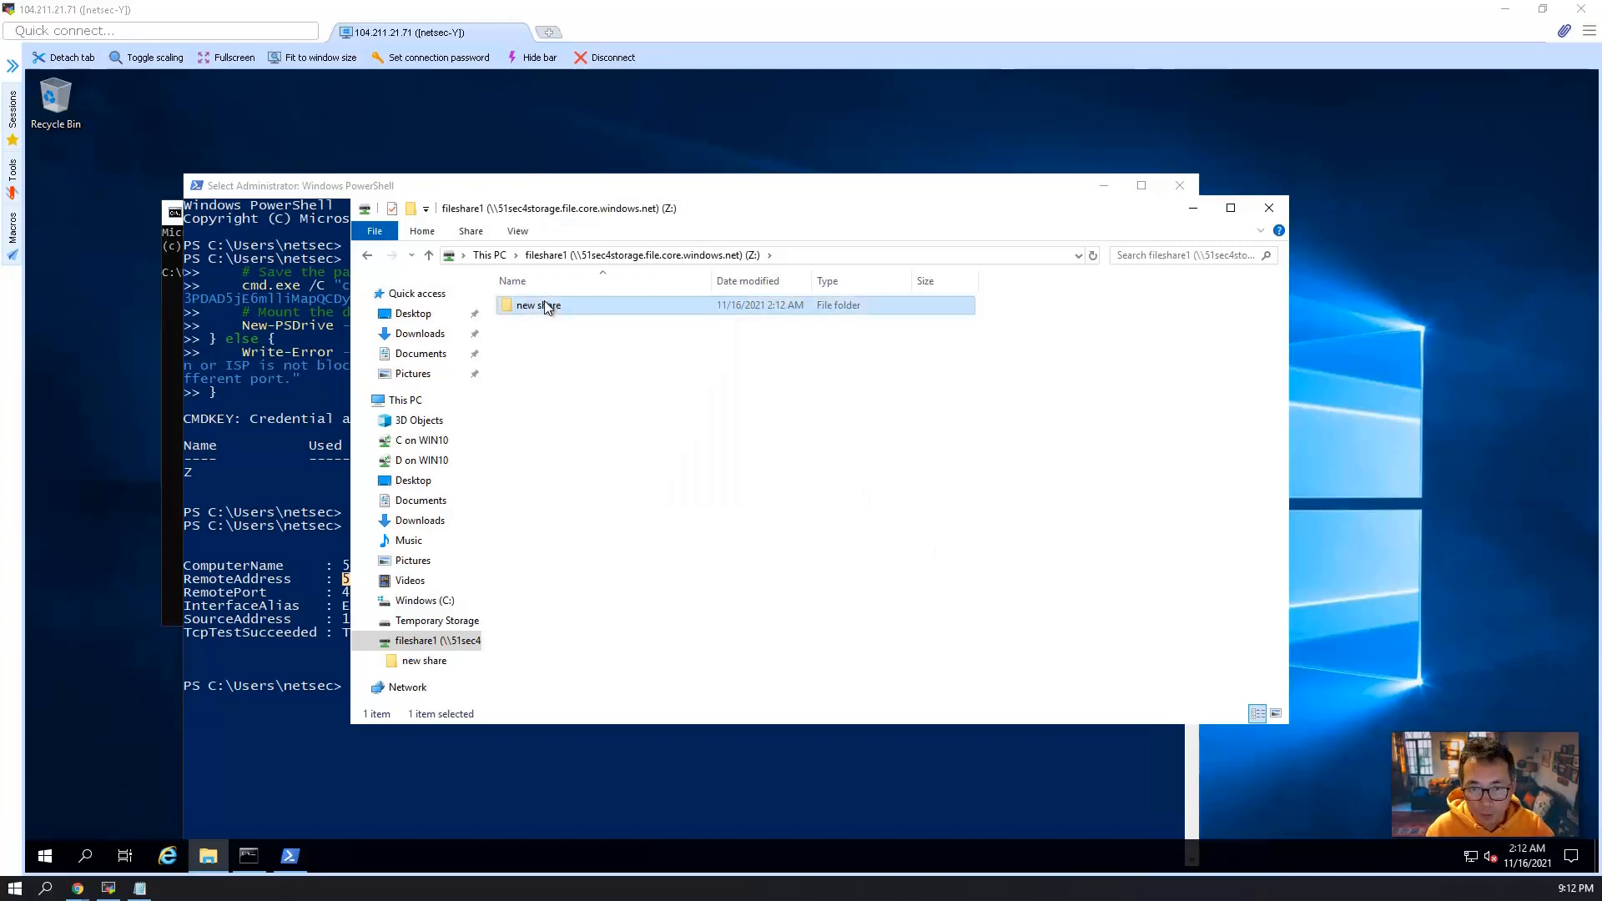
{"action": "right_click", "coordinate": [545, 302]}
{"action": "left_click", "coordinate": [529, 307]}
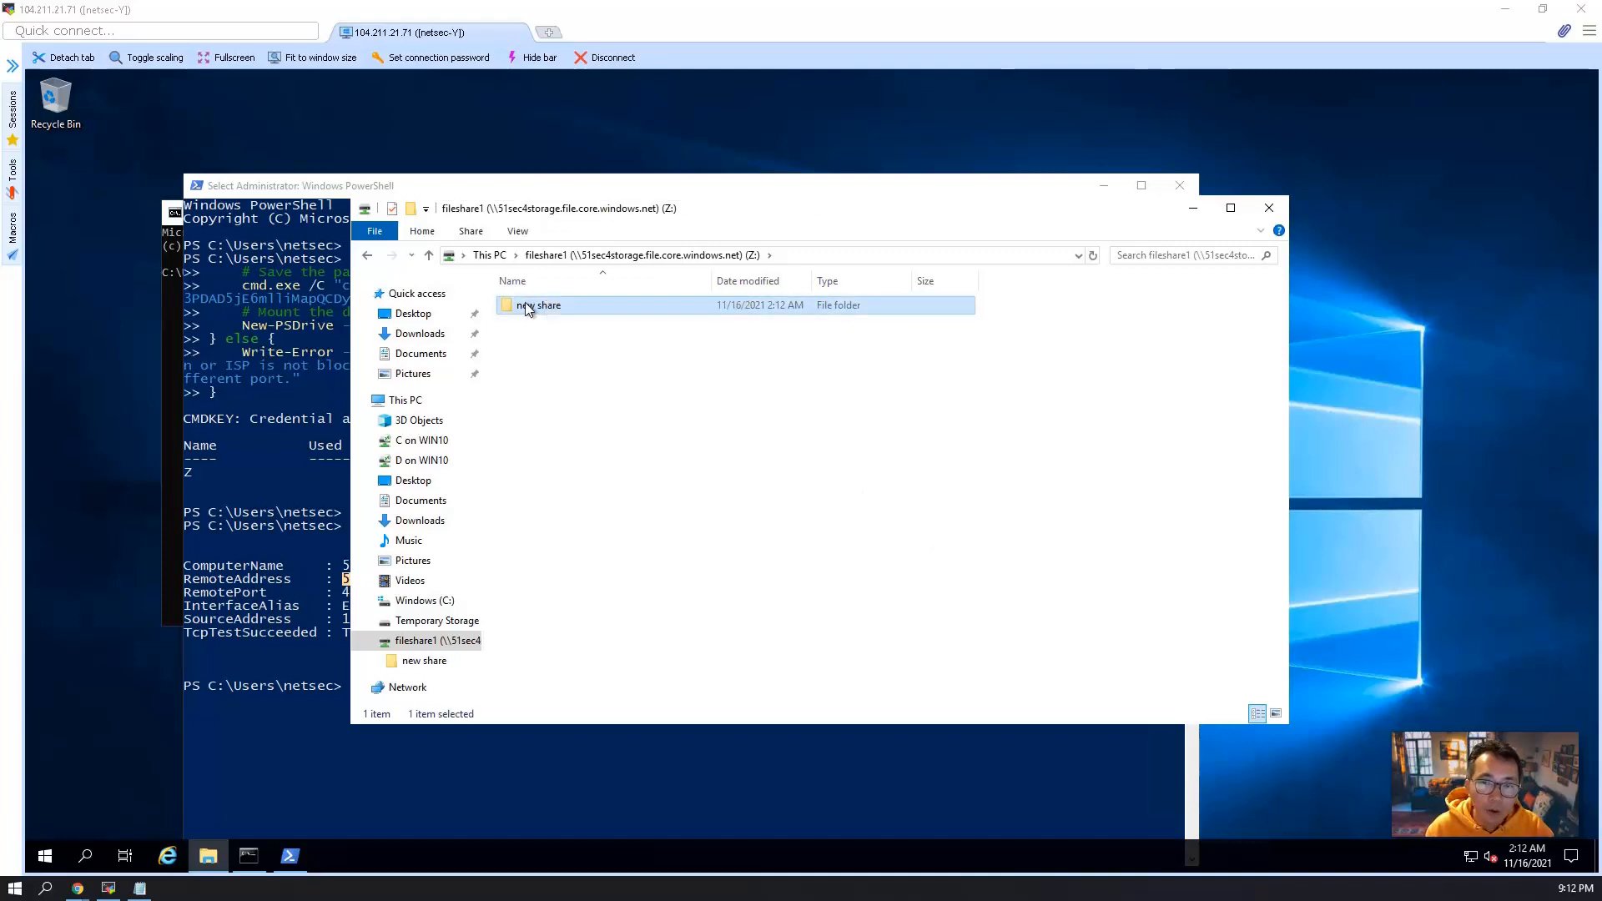
{"action": "right_click", "coordinate": [527, 304]}
{"action": "left_click", "coordinate": [773, 309]}
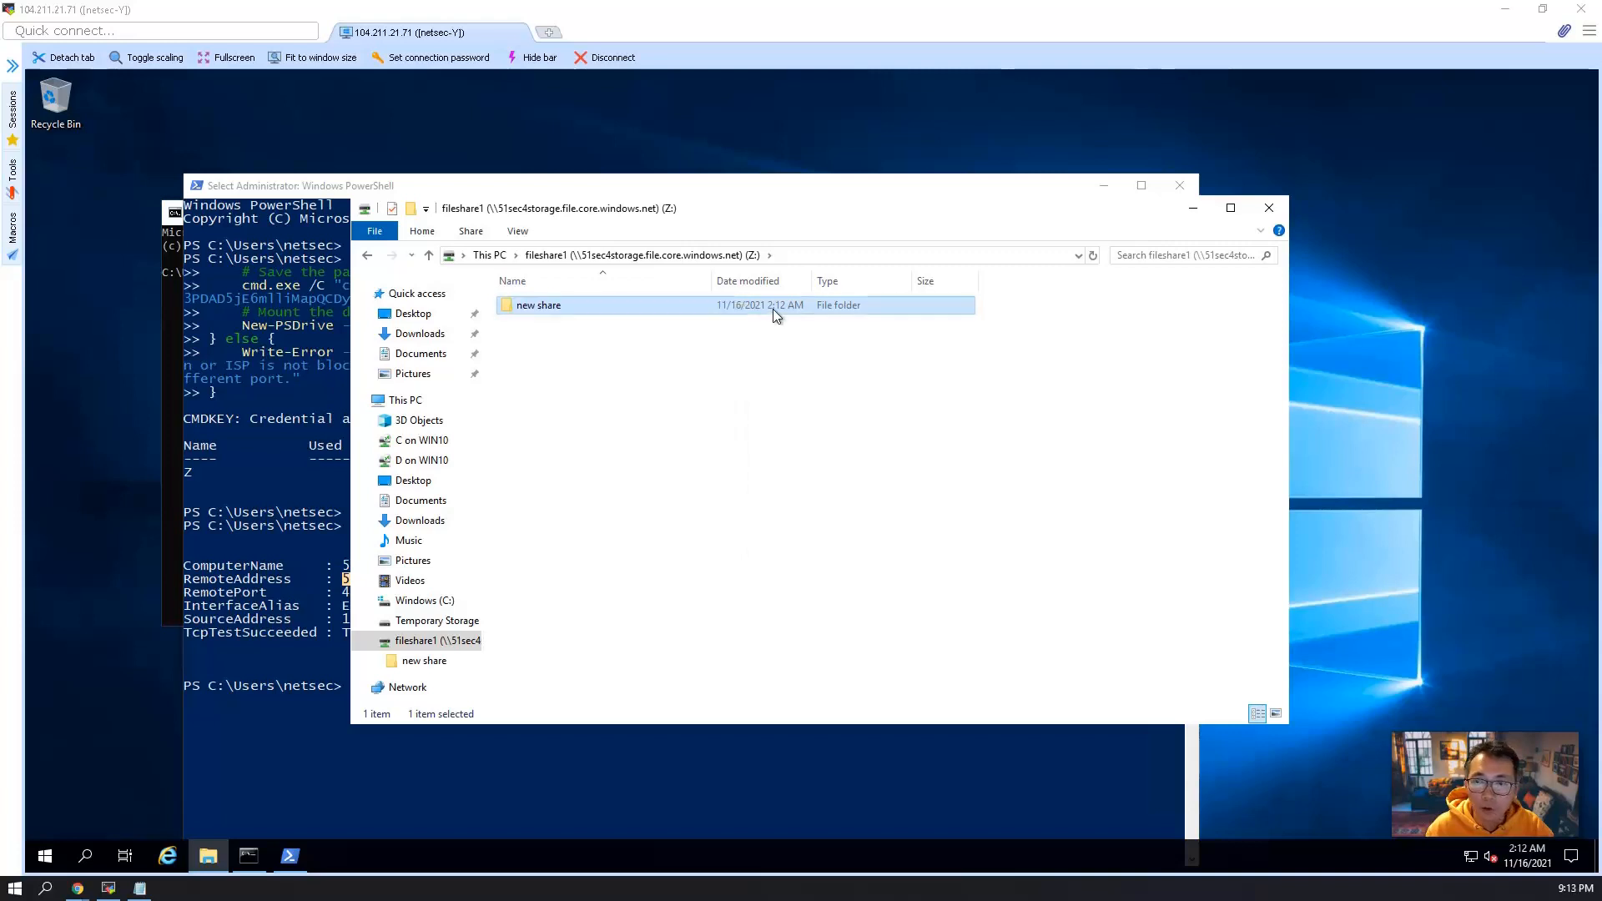
{"action": "right_click", "coordinate": [773, 309]}
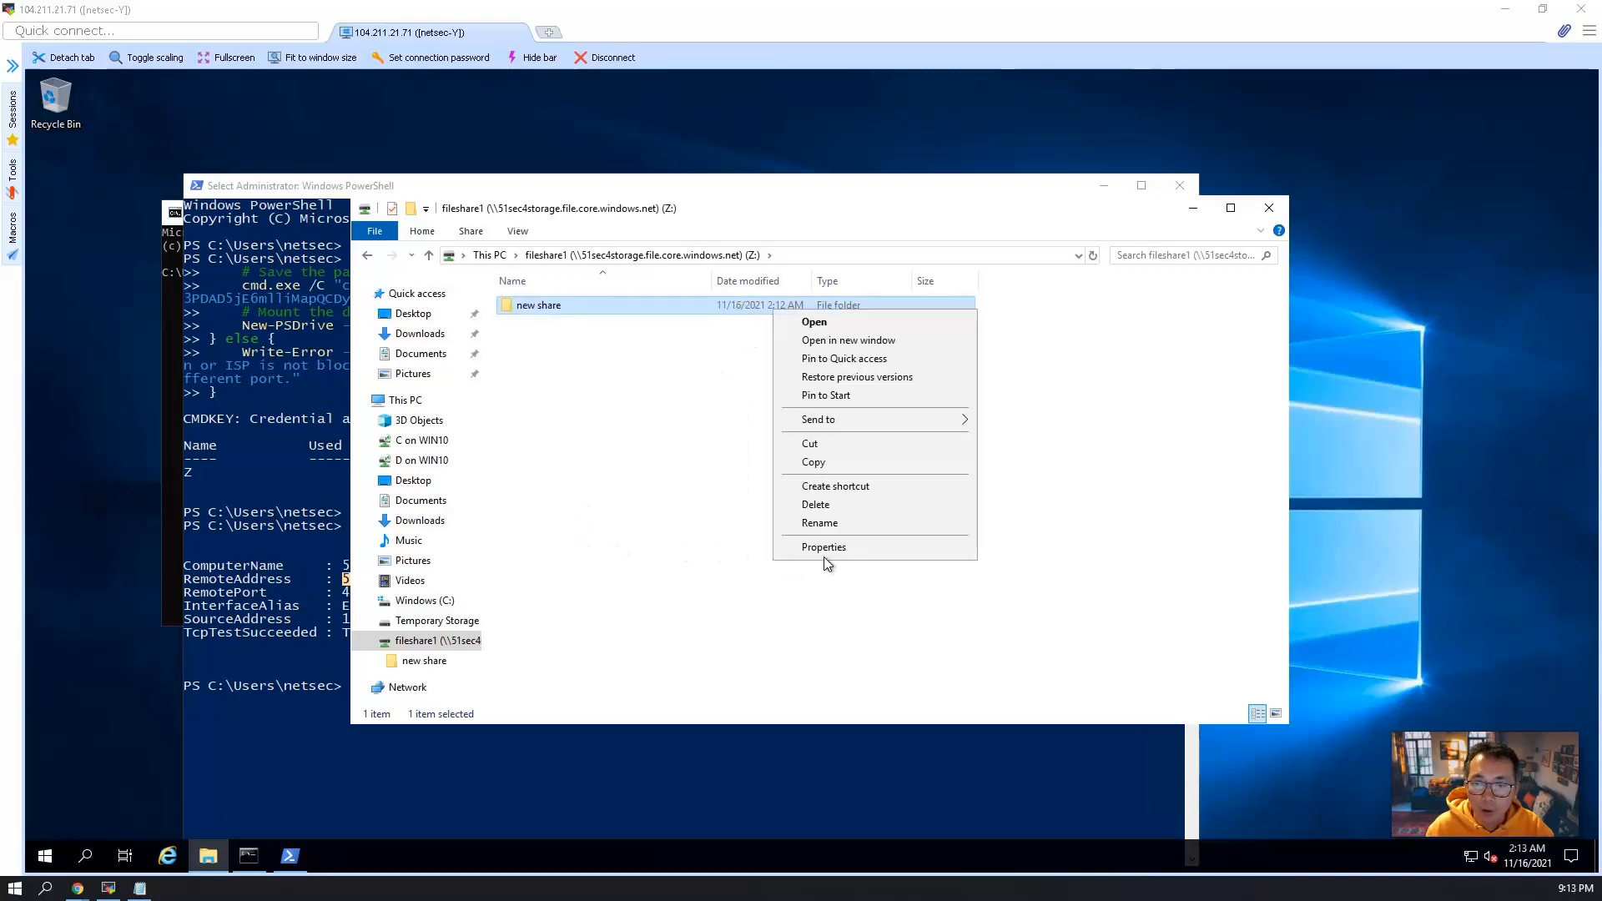
Inspect the sharing properties of the Users folder on the C: drive and close them without changes.
{"action": "left_click", "coordinate": [385, 601]}
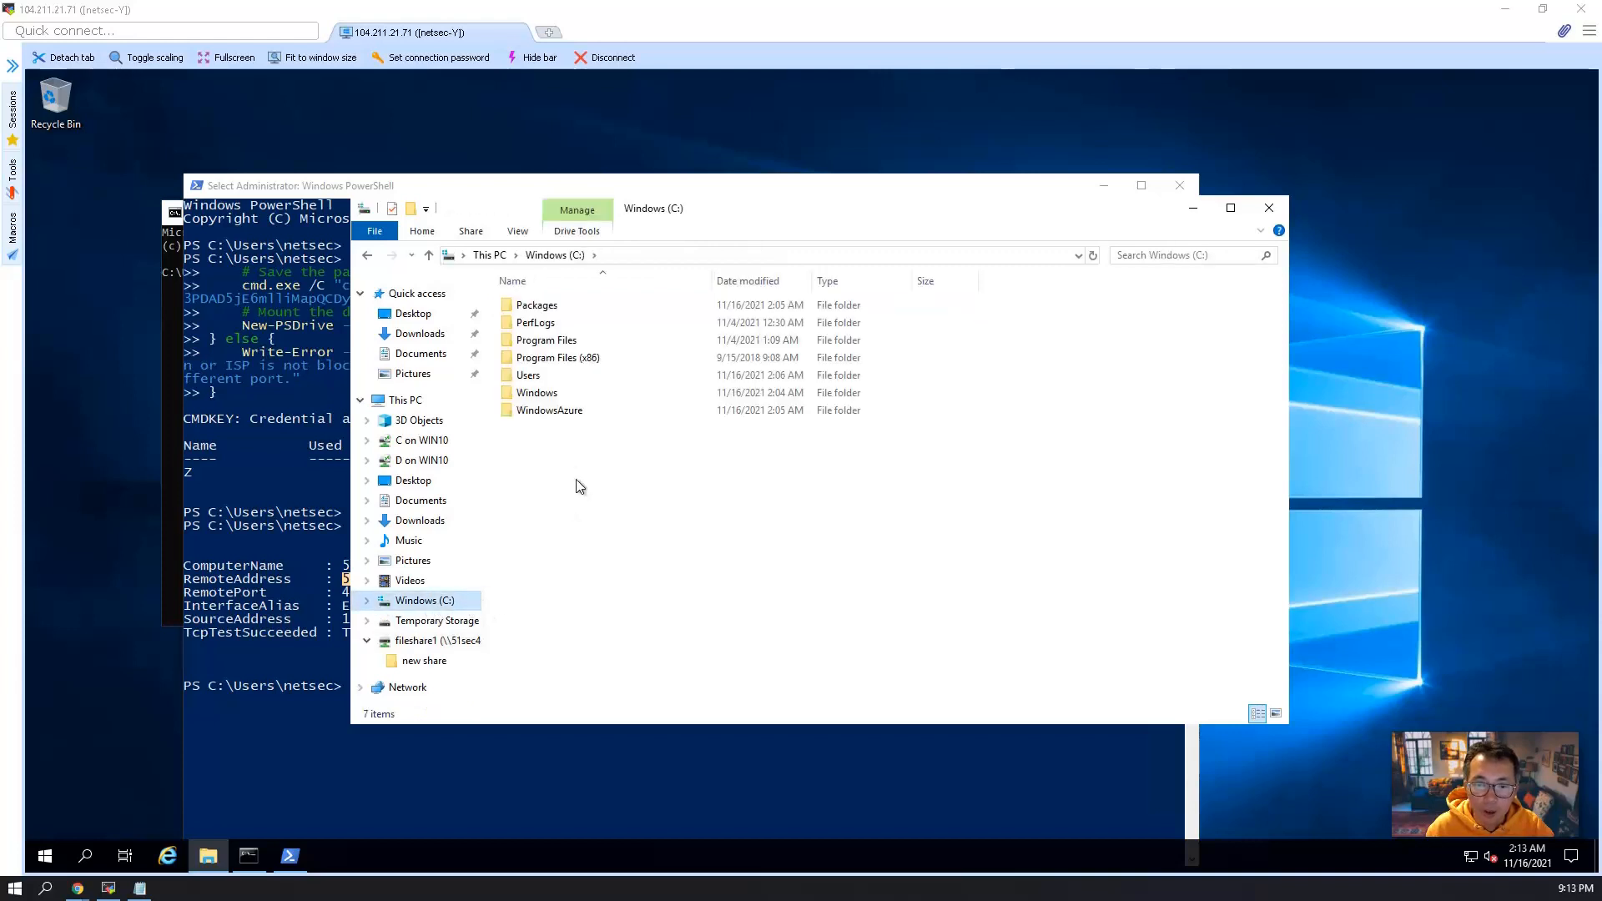
{"action": "right_click", "coordinate": [554, 377]}
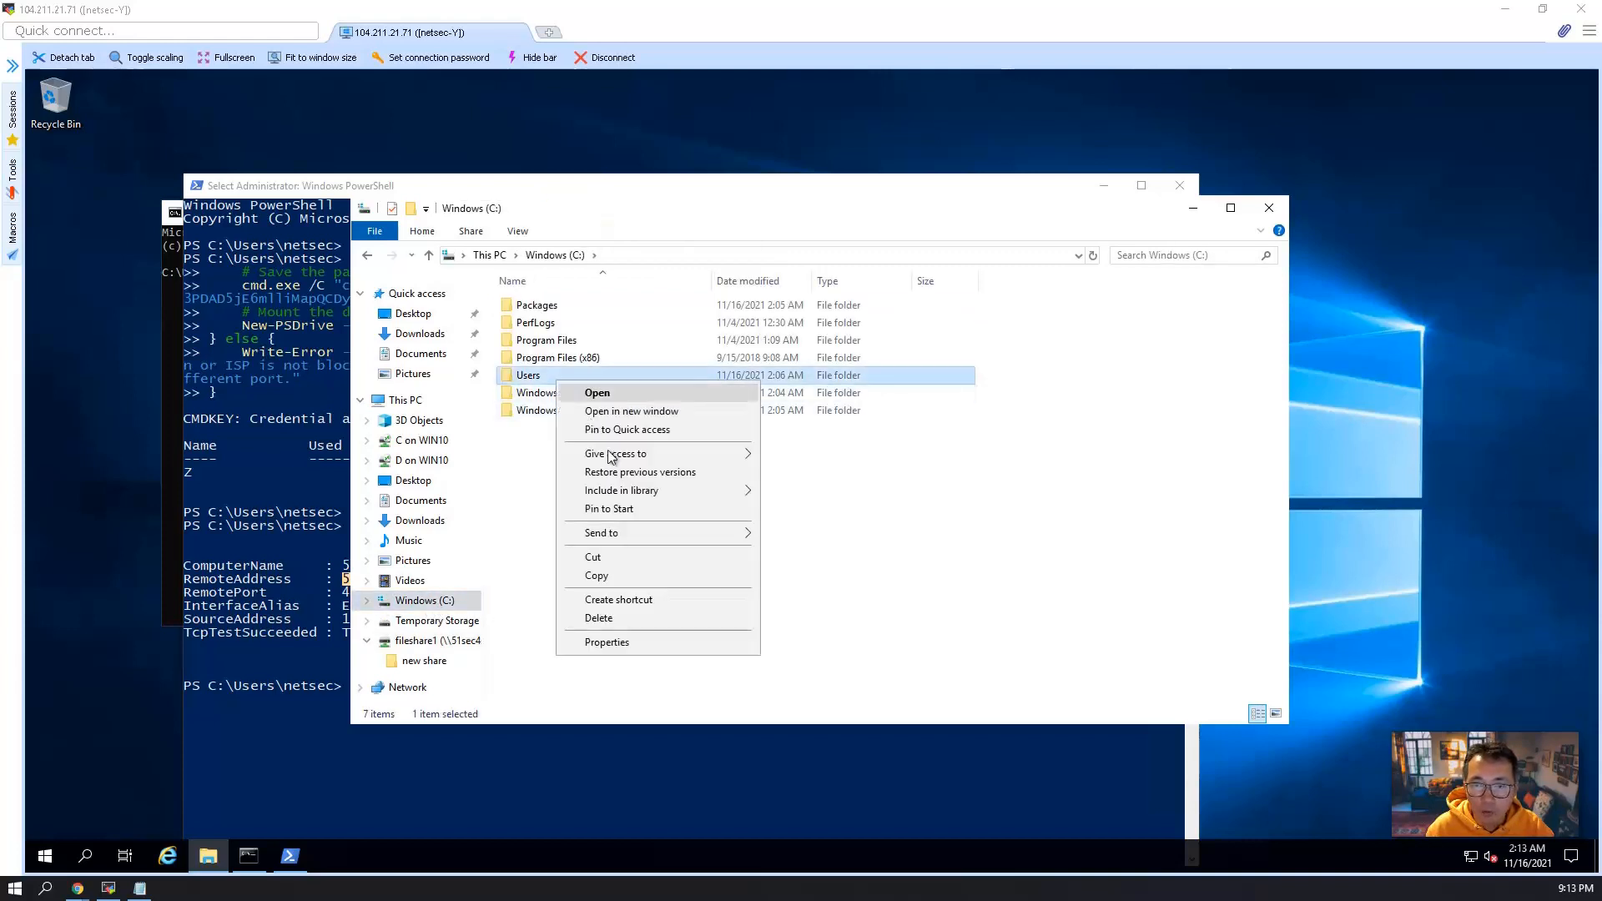
{"action": "left_click", "coordinate": [629, 642]}
{"action": "left_click", "coordinate": [629, 421]}
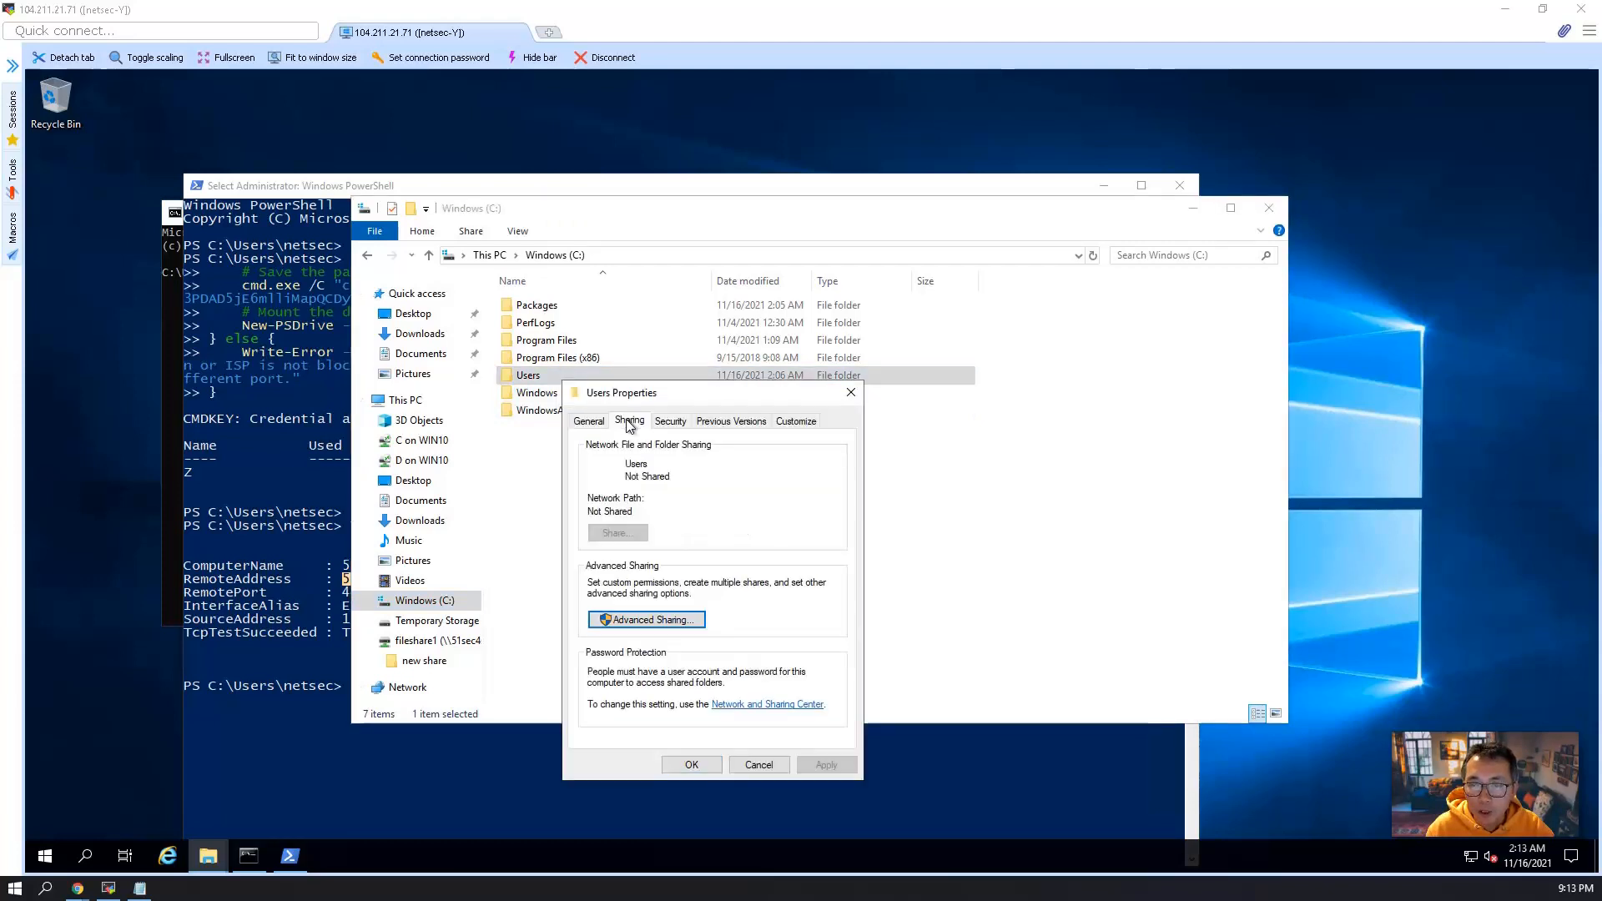
{"action": "left_click", "coordinate": [758, 765]}
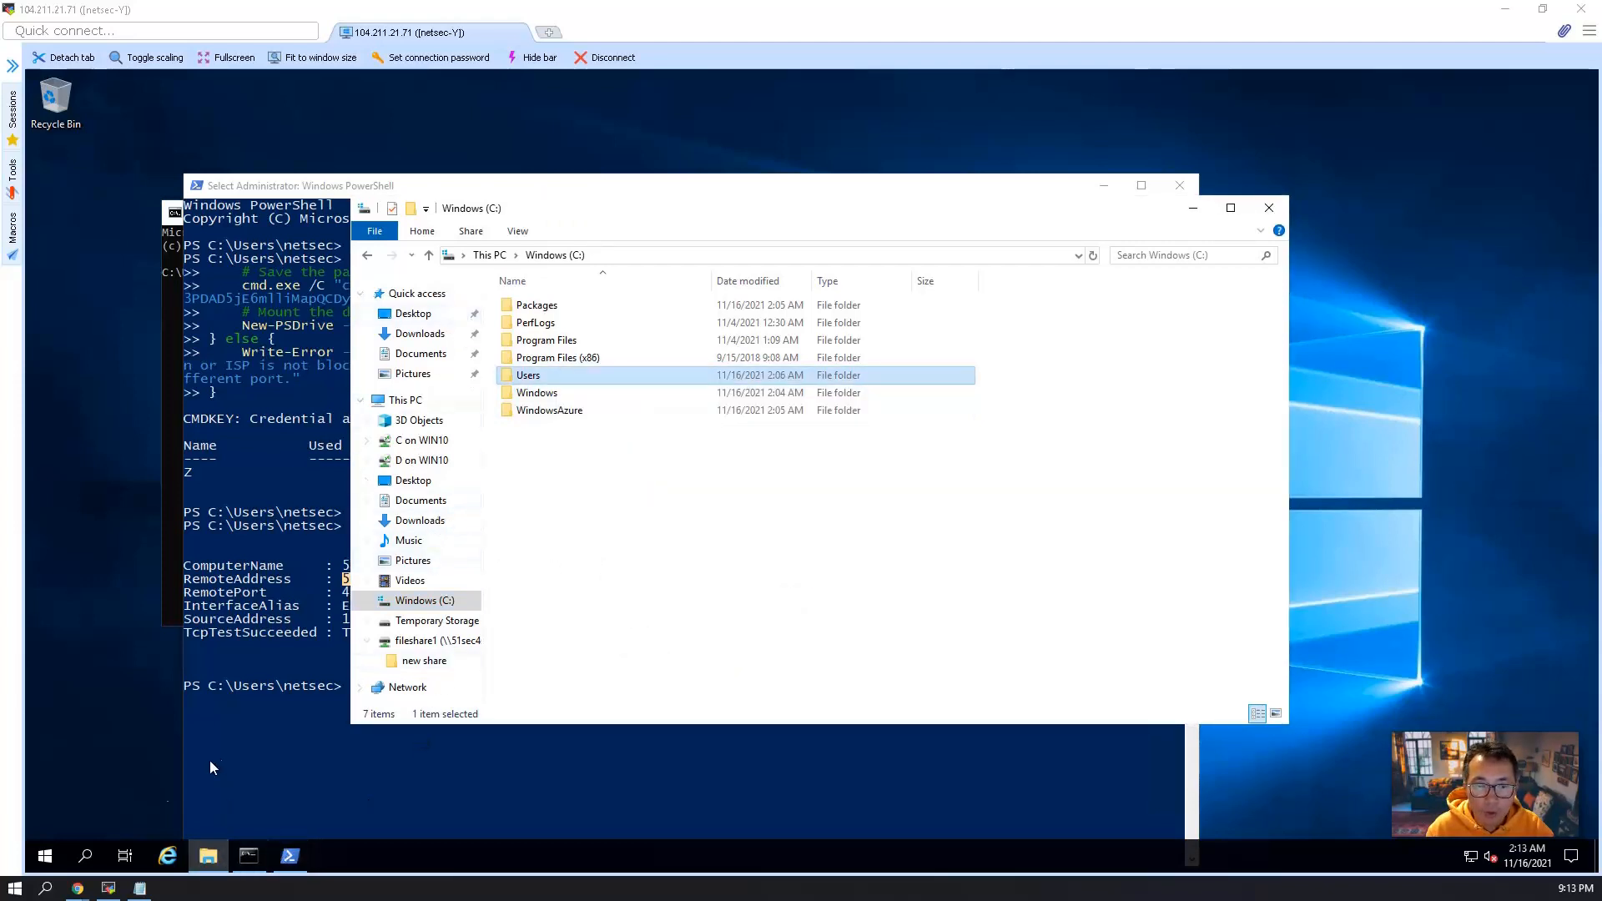
Open Disk Management on the VM and initialize Disk 2 with the GPT partition style.
{"action": "right_click", "coordinate": [45, 855]}
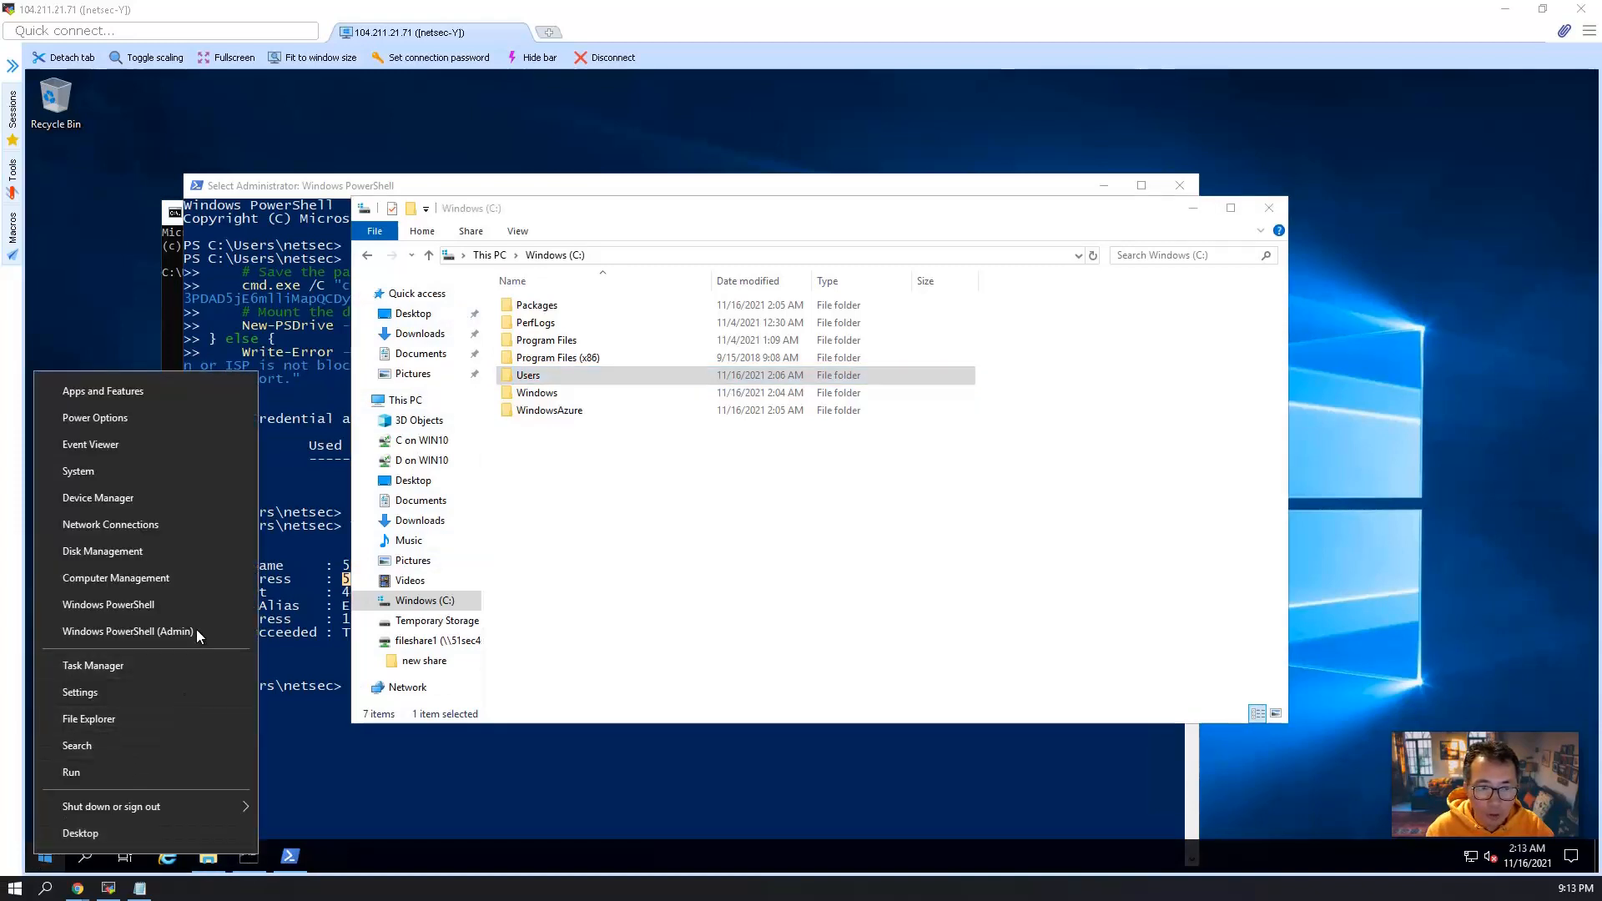
{"action": "double_click", "coordinate": [189, 501]}
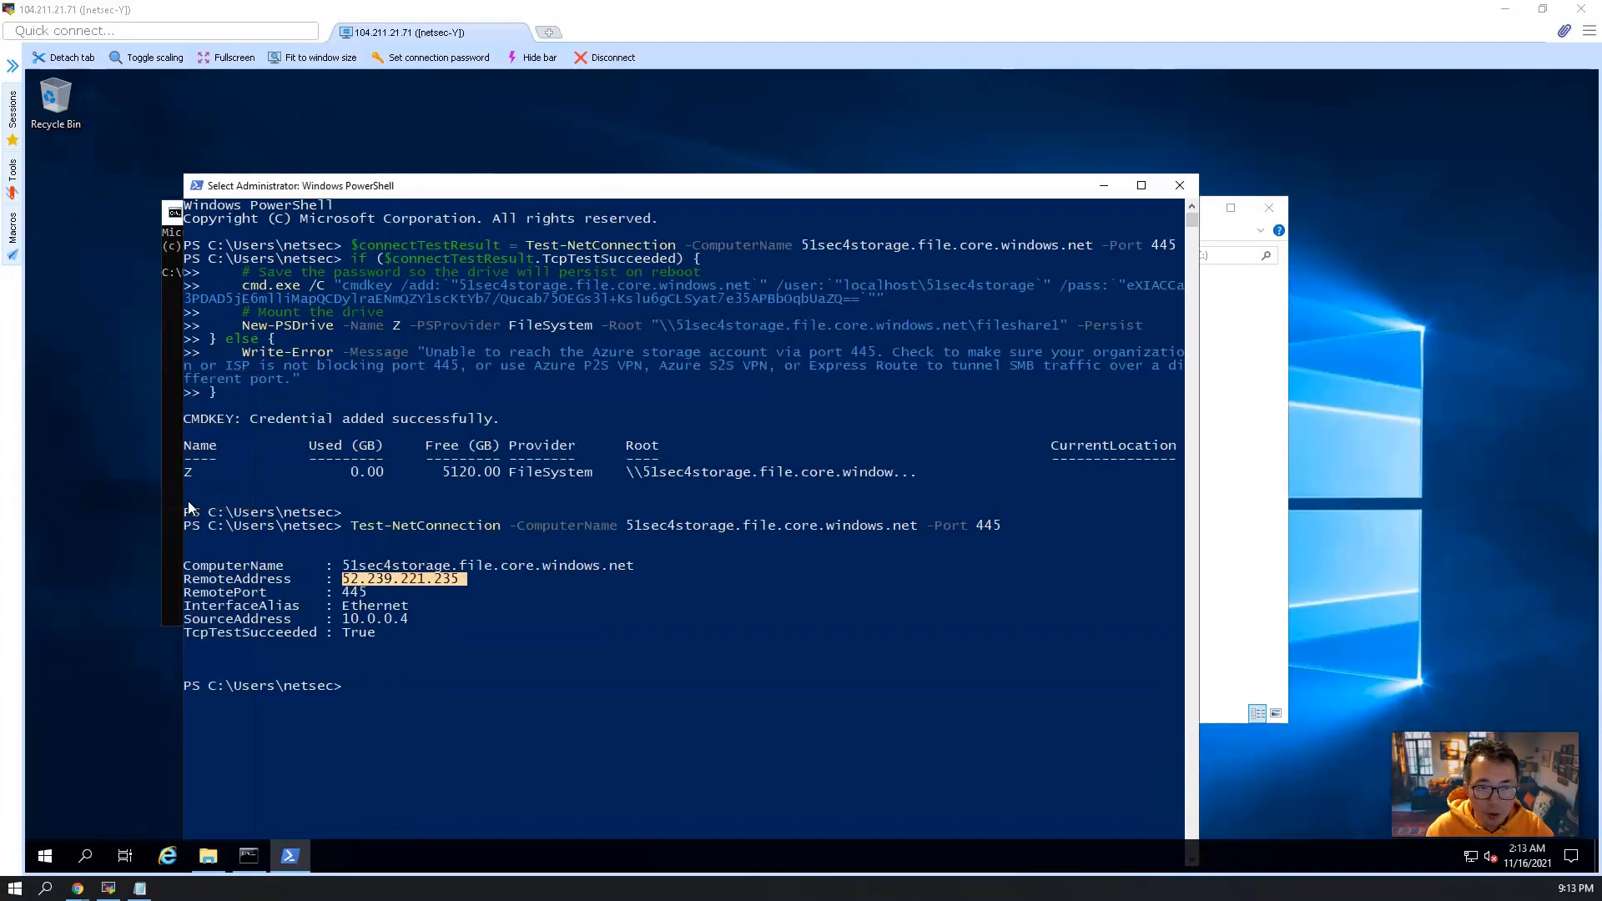
{"action": "right_click", "coordinate": [60, 853]}
{"action": "left_click", "coordinate": [187, 554]}
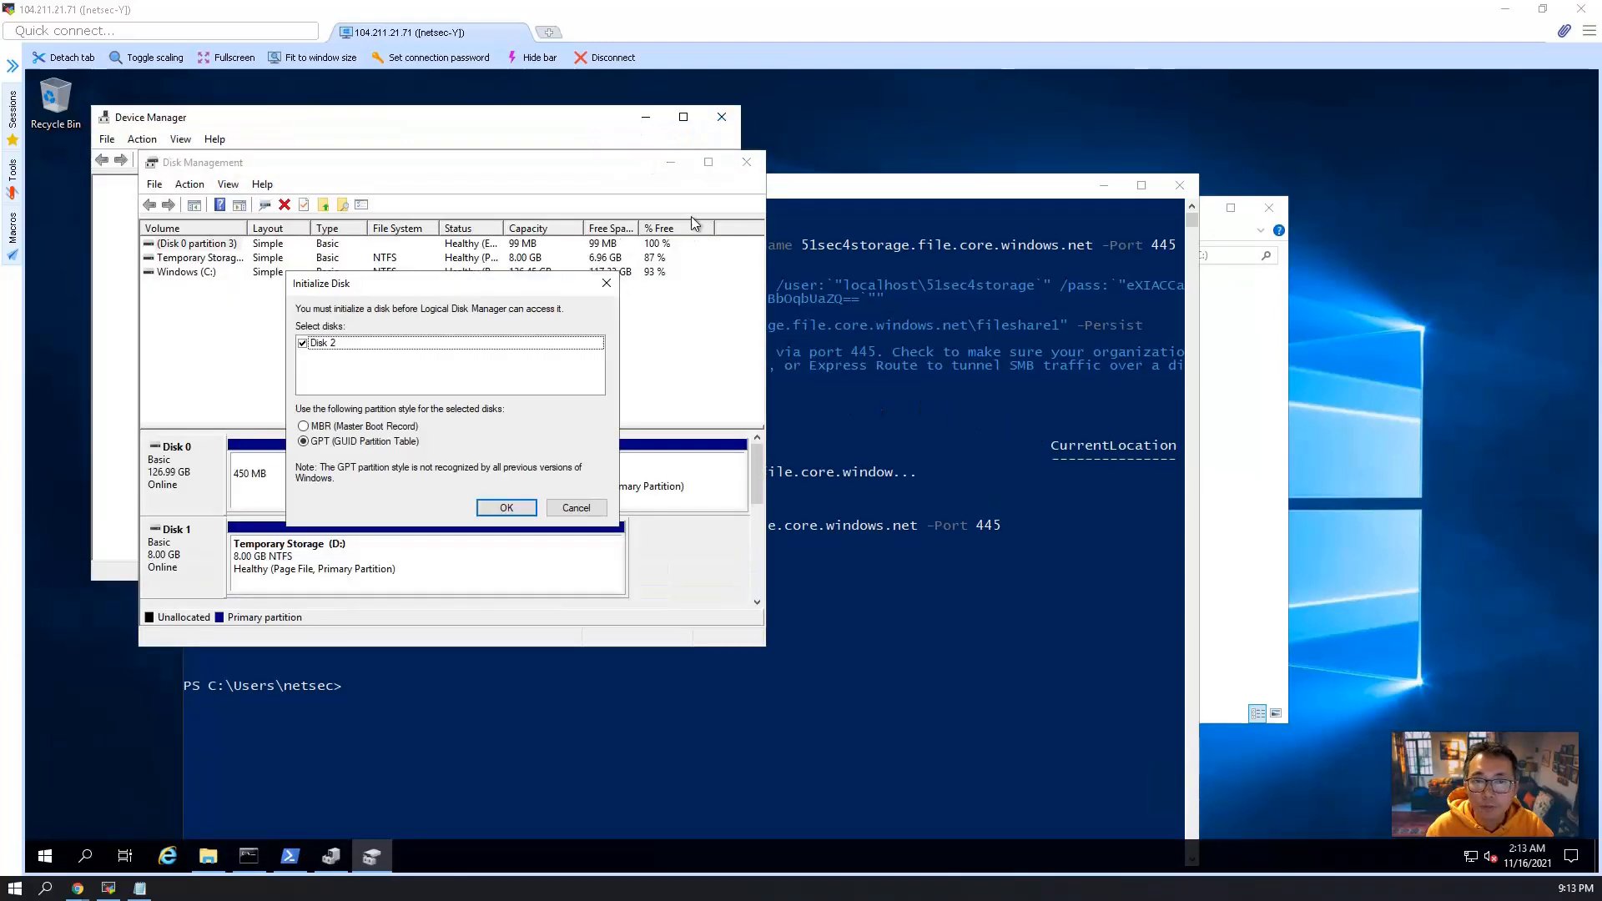
{"action": "left_click", "coordinate": [501, 506]}
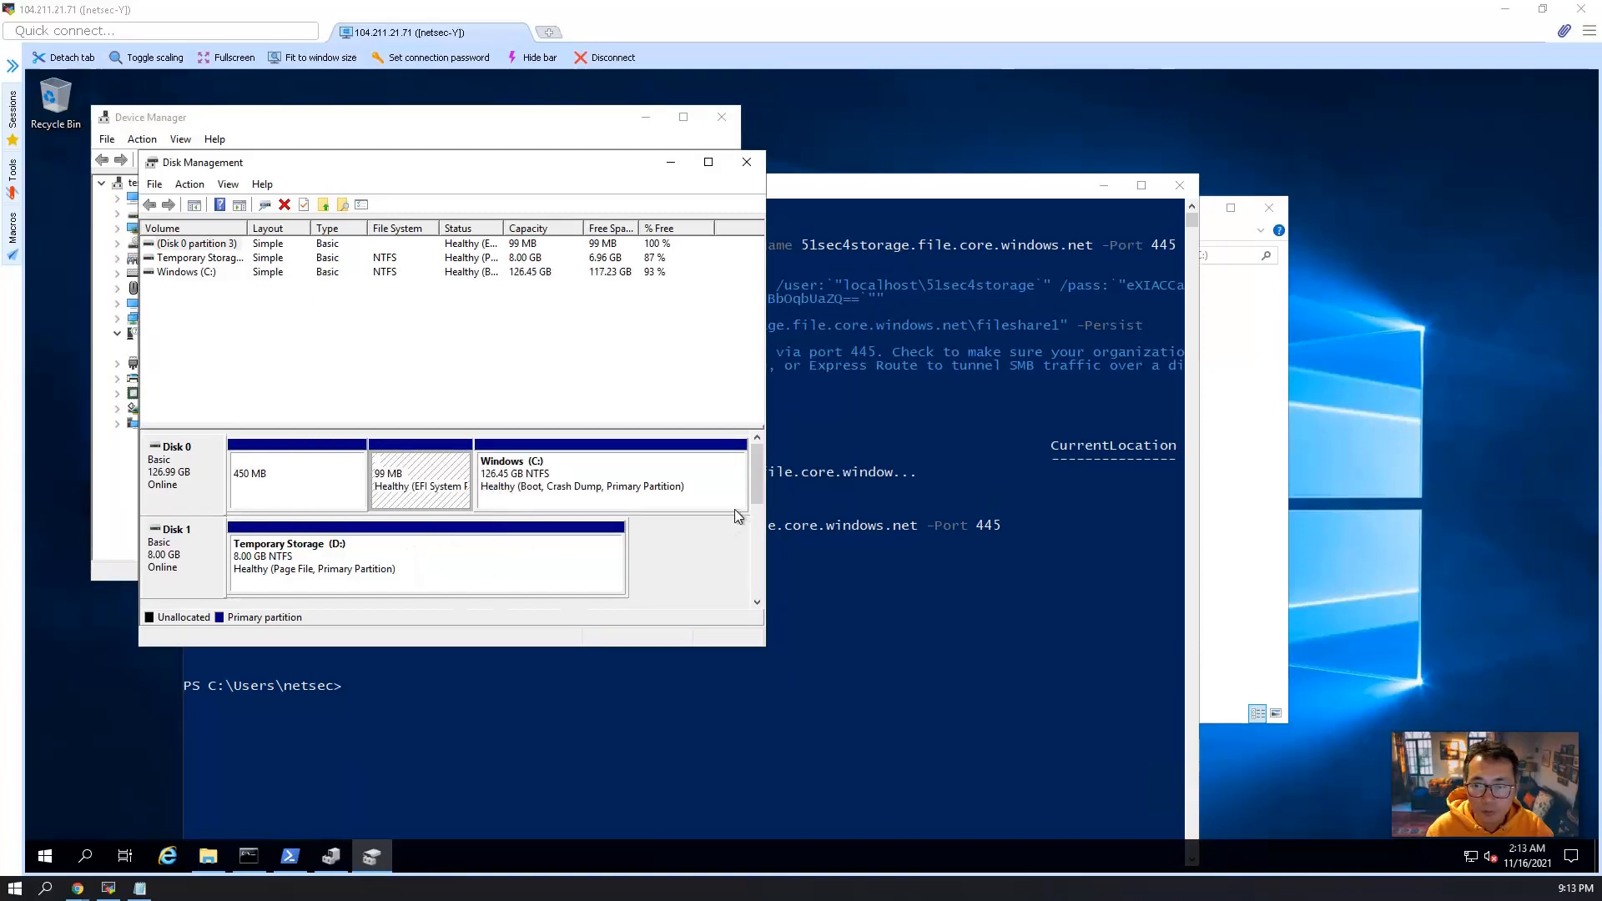
Create a simple volume on Disk 2's unallocated space with drive letter F, and close Disk Management and Device Manager.
{"action": "scroll", "coordinate": [759, 530], "scroll_direction": "down", "scroll_amount": 2}
{"action": "right_click", "coordinate": [431, 499]}
{"action": "left_click", "coordinate": [467, 506]}
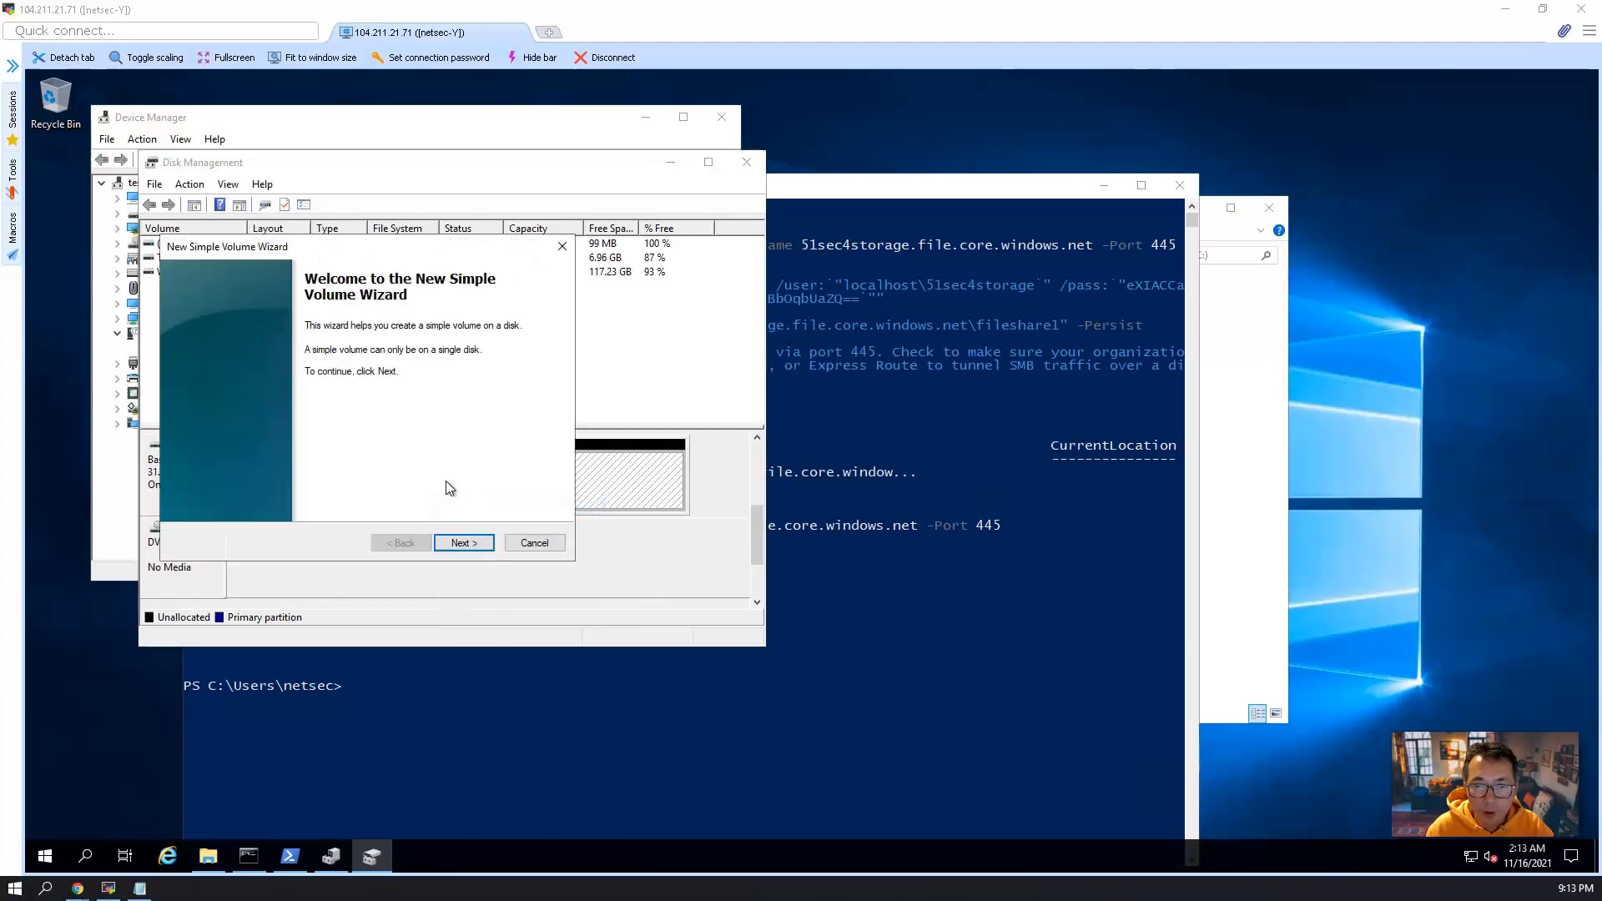
{"action": "left_click", "coordinate": [450, 541]}
{"action": "left_click", "coordinate": [461, 543]}
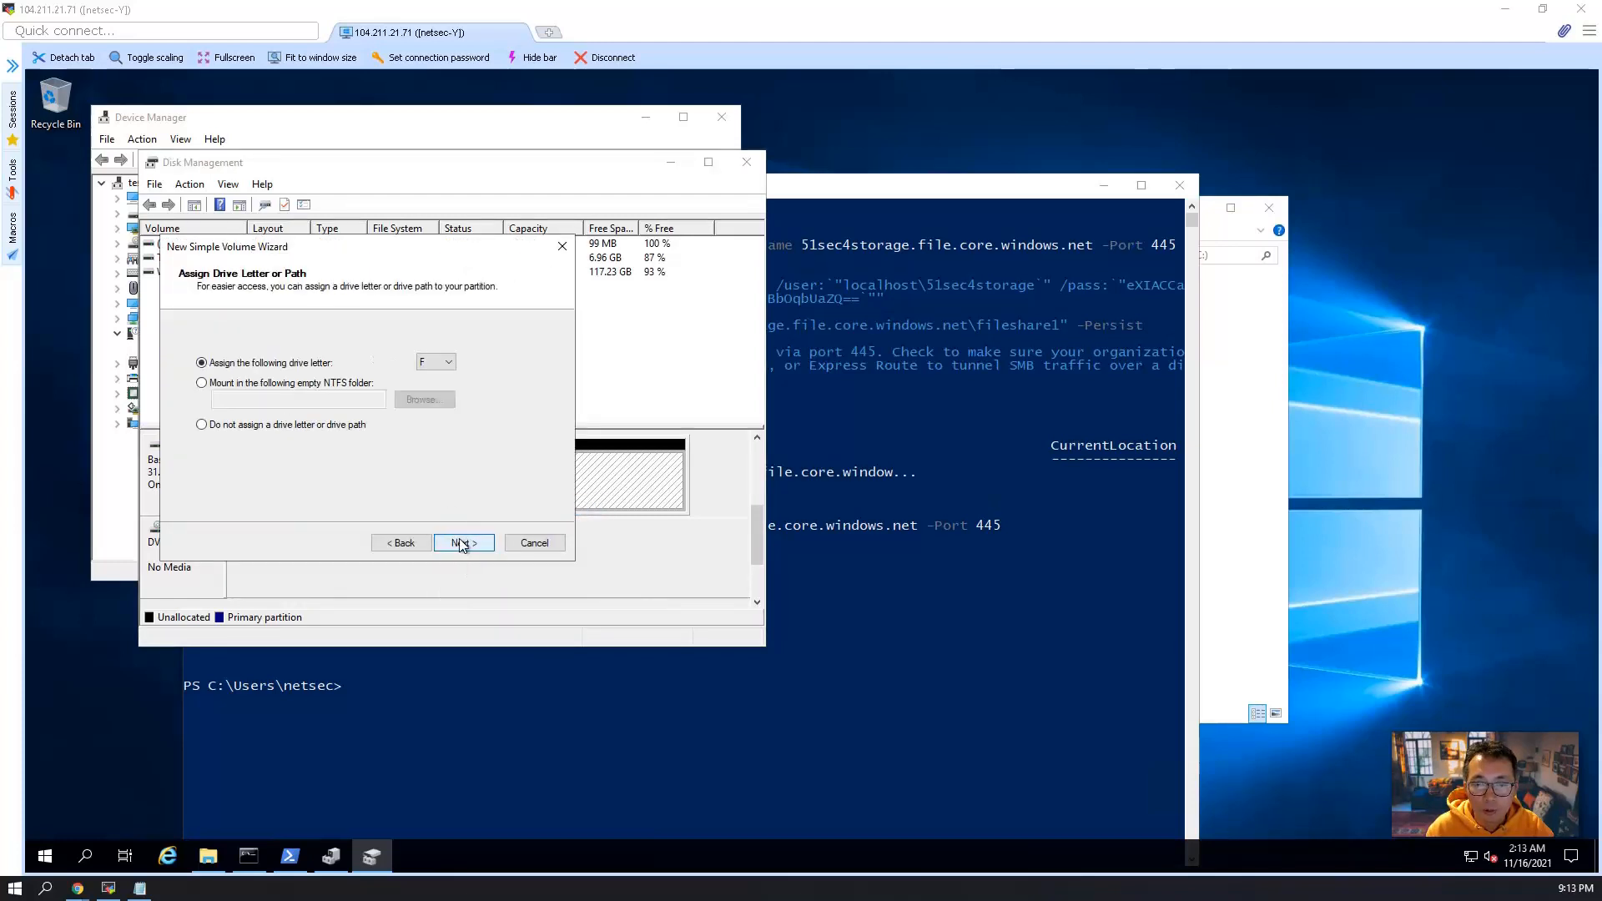
{"action": "left_click", "coordinate": [463, 554]}
{"action": "left_click", "coordinate": [463, 543]}
{"action": "left_click", "coordinate": [464, 543]}
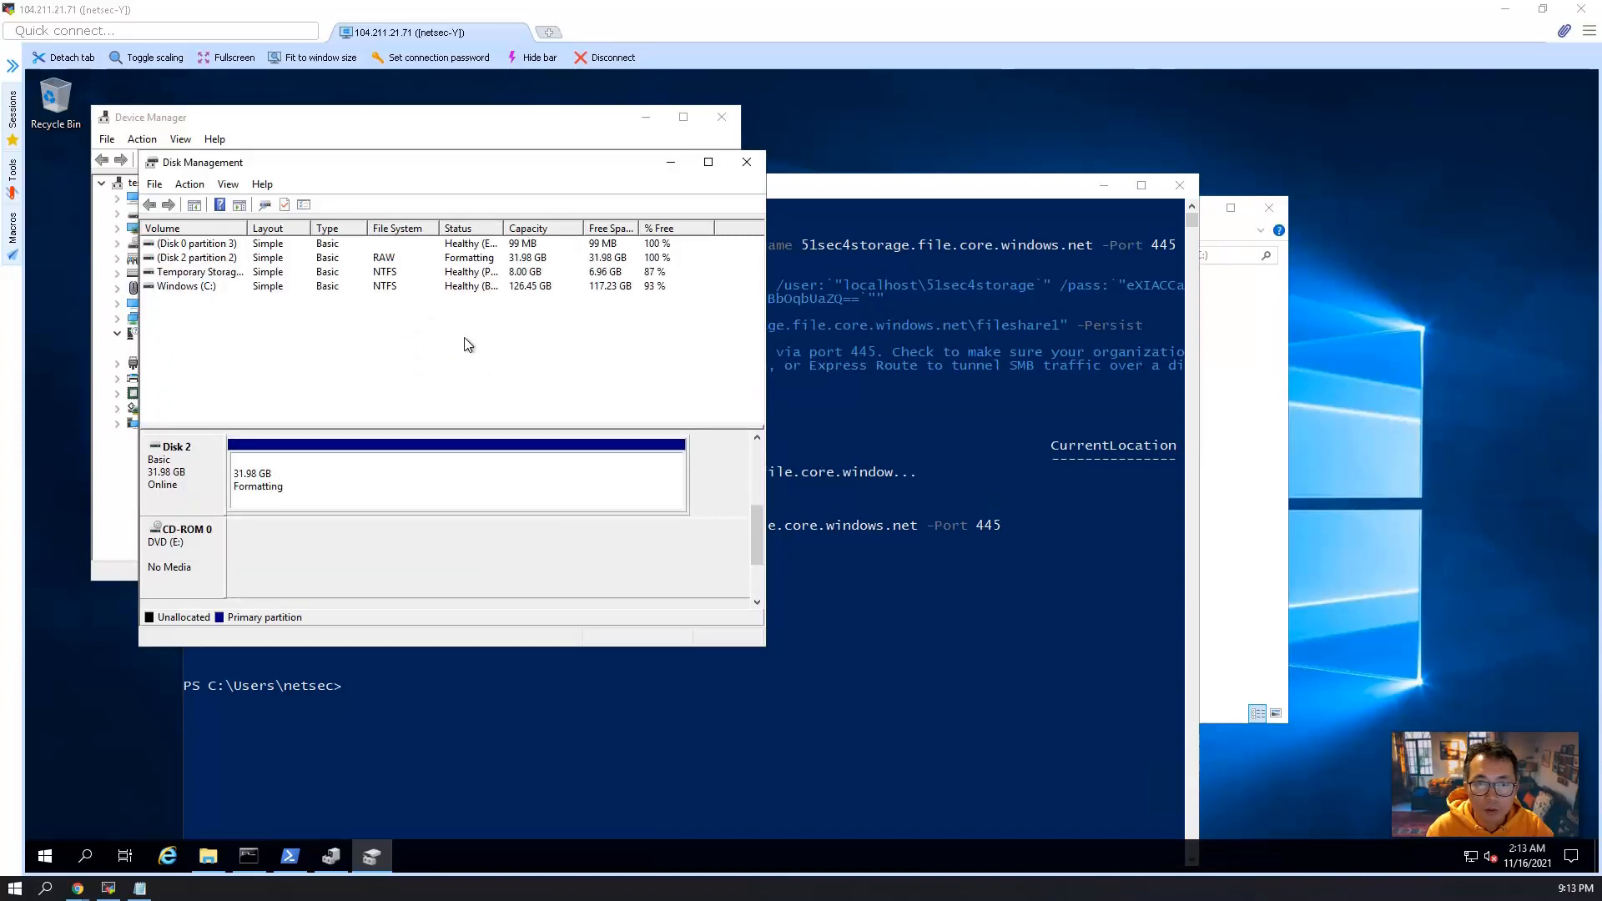
{"action": "left_click", "coordinate": [746, 163]}
{"action": "left_click", "coordinate": [721, 117]}
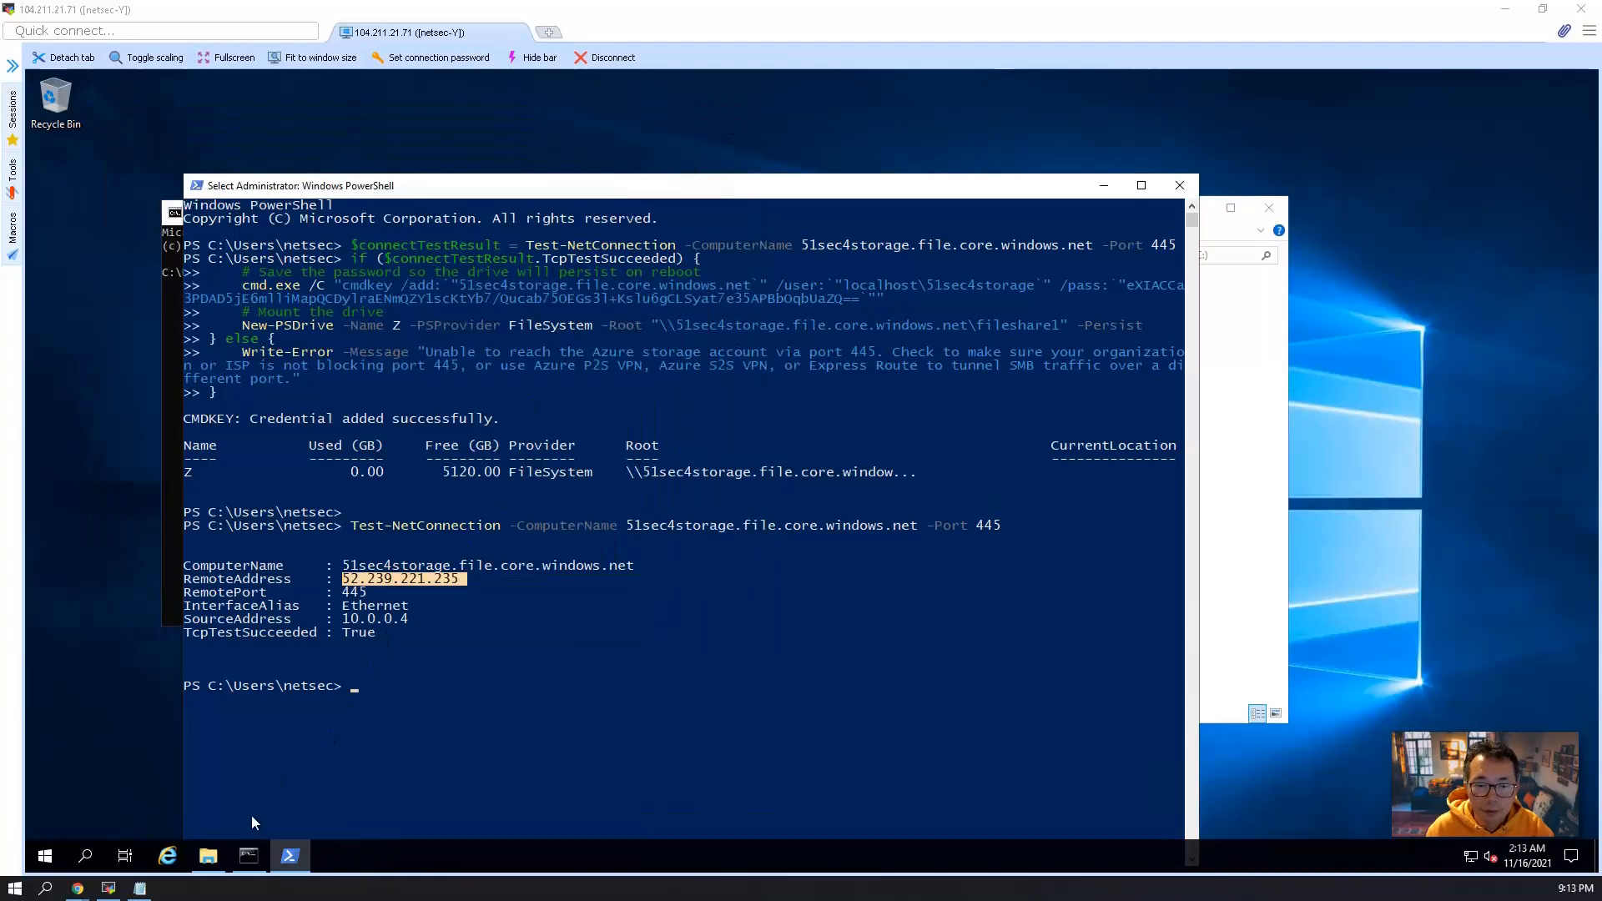
Create a folder named "syncfolder" on the New Volume (F:) drive in File Explorer.
{"action": "left_click", "coordinate": [208, 855]}
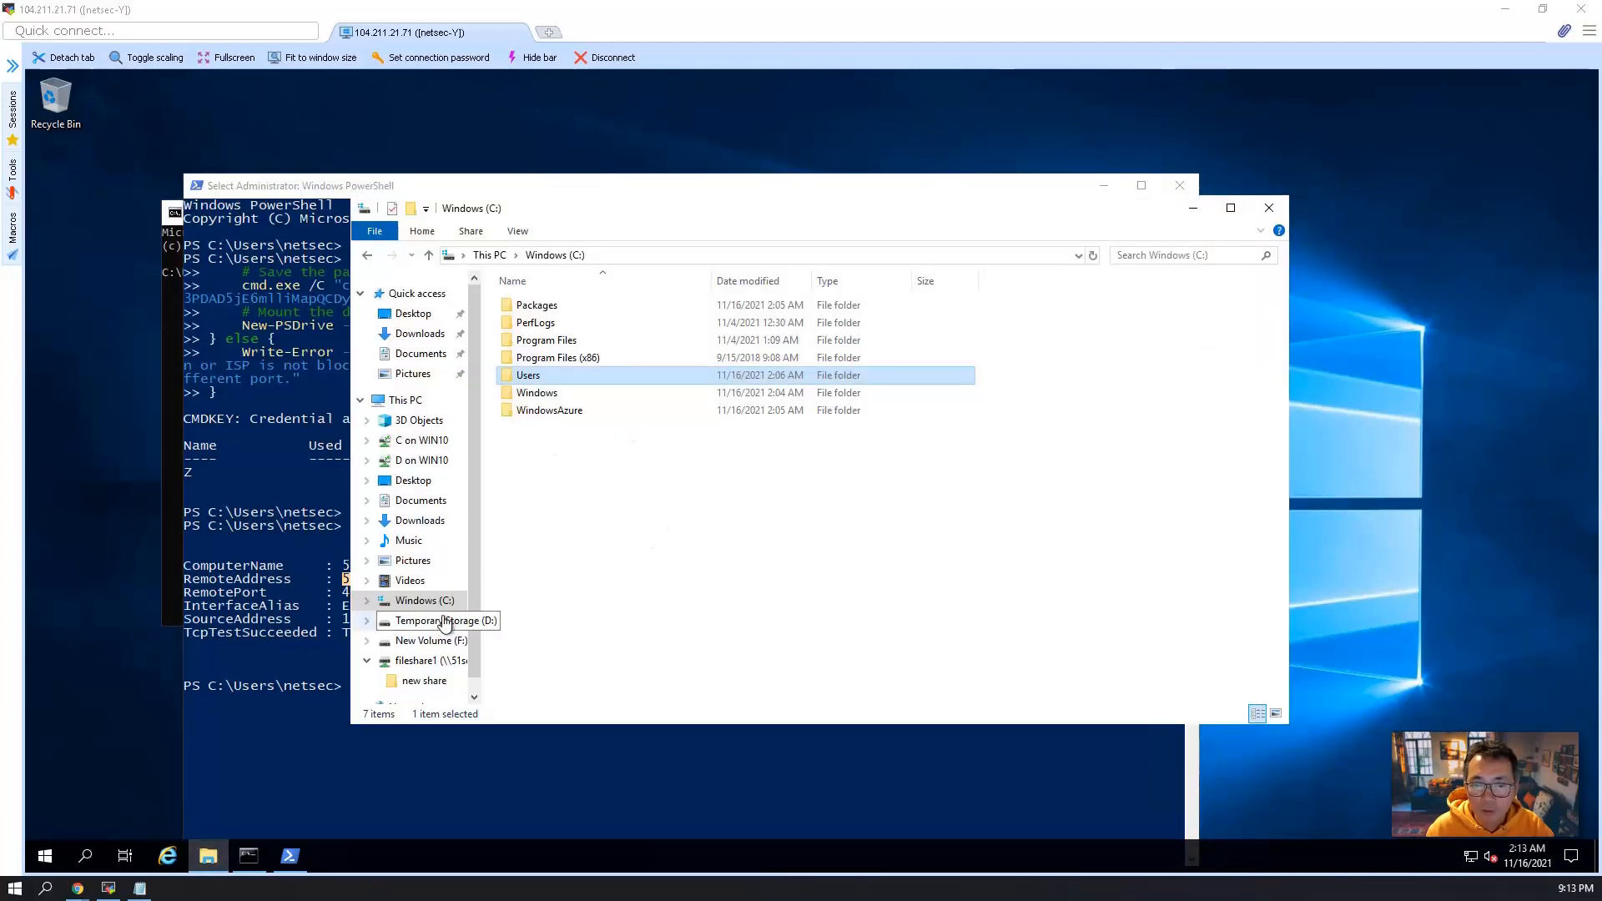
{"action": "left_click", "coordinate": [426, 640]}
{"action": "right_click", "coordinate": [679, 410]}
{"action": "mouse_move", "coordinate": [773, 613]}
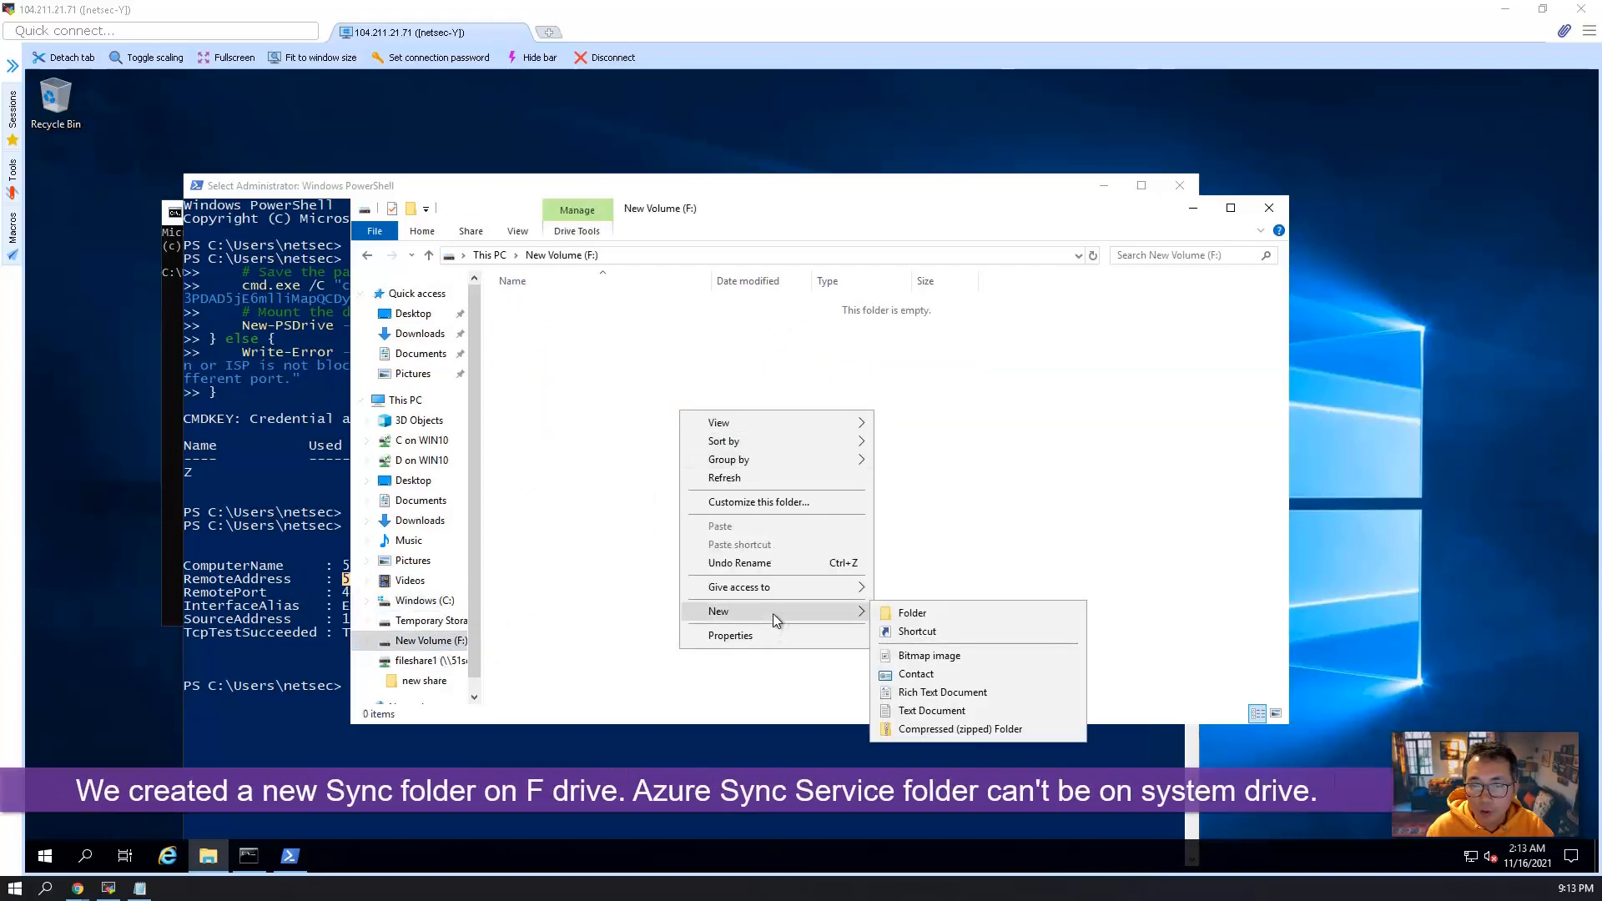
{"action": "left_click", "coordinate": [939, 614]}
{"action": "type", "text": "syn"}
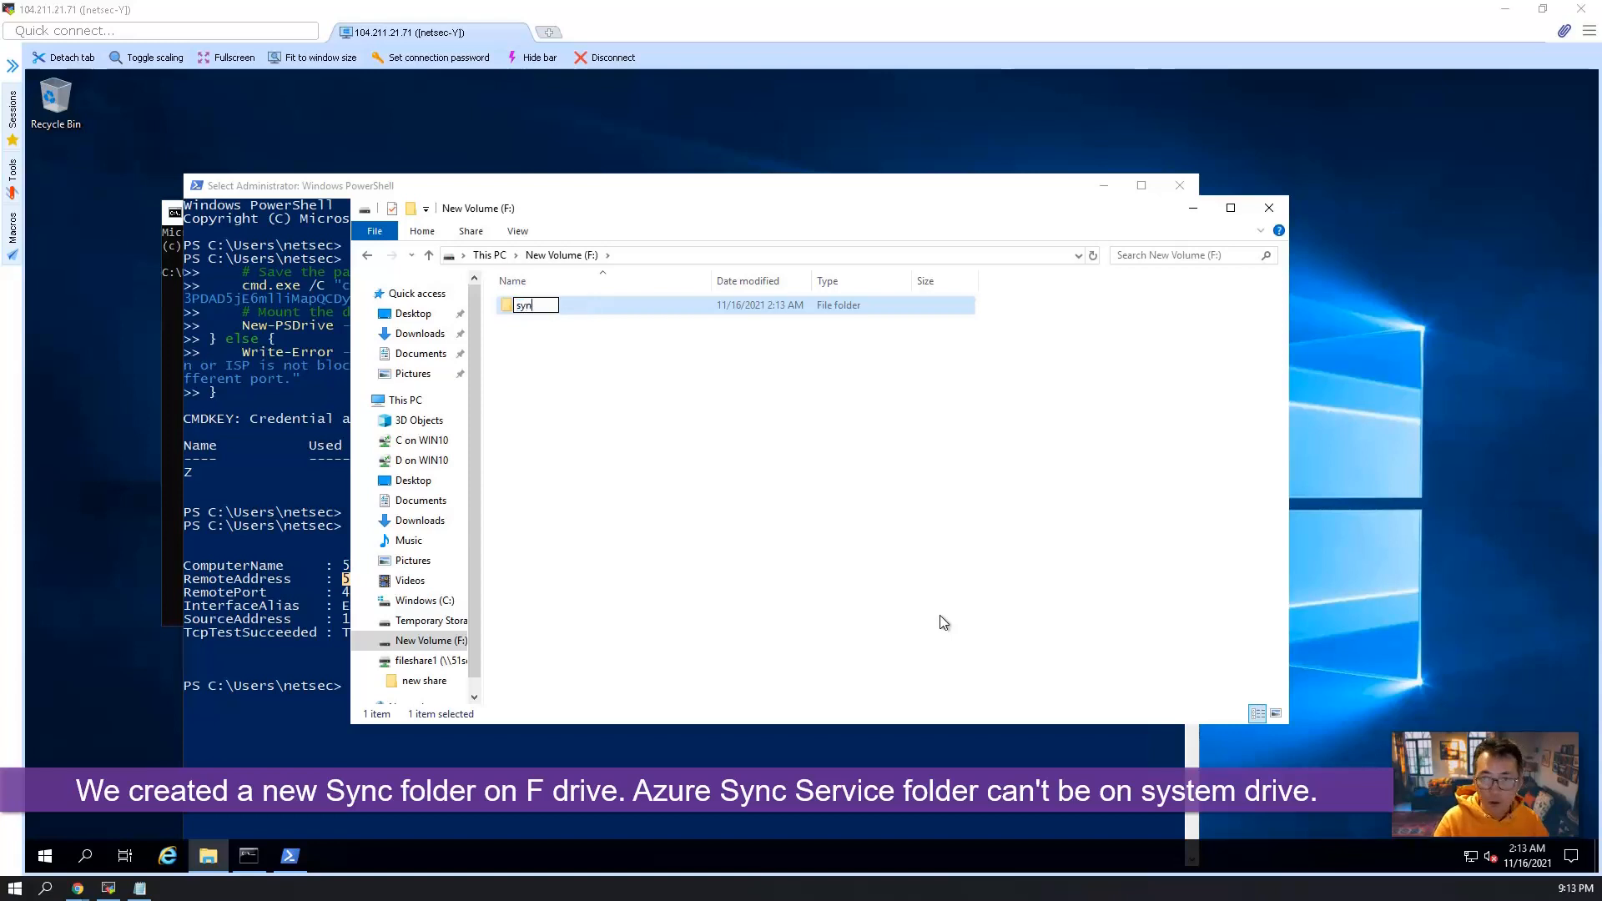
{"action": "type", "text": "cfolder"}
{"action": "left_click", "coordinate": [939, 613]}
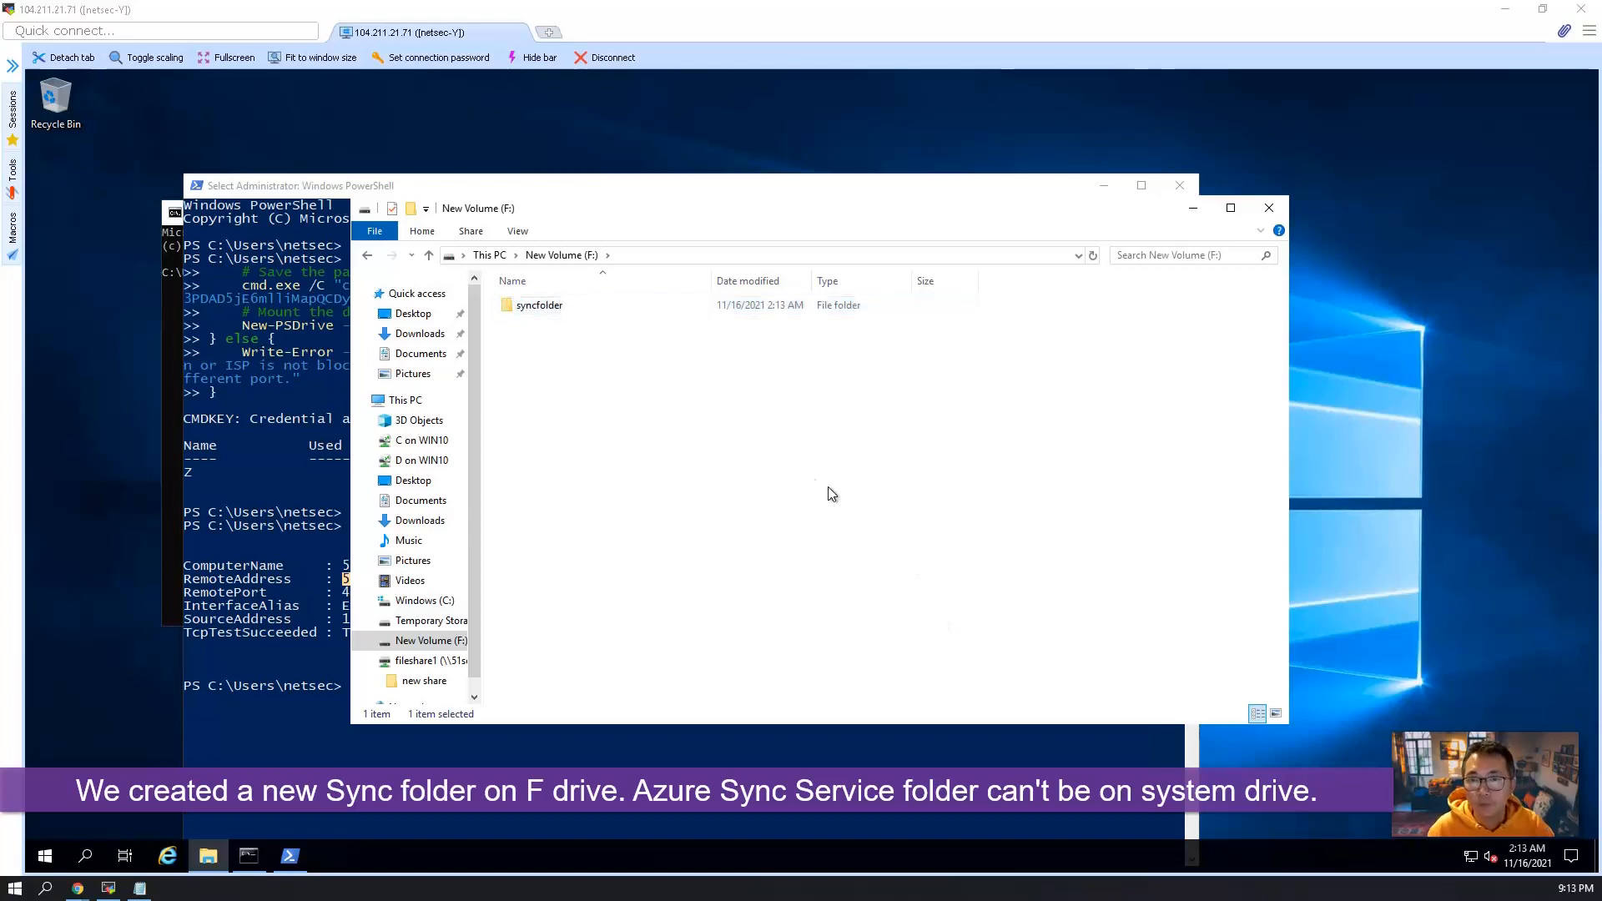
Share syncfolder on the network and turn on network discovery and file sharing for all public networks.
{"action": "right_click", "coordinate": [557, 305]}
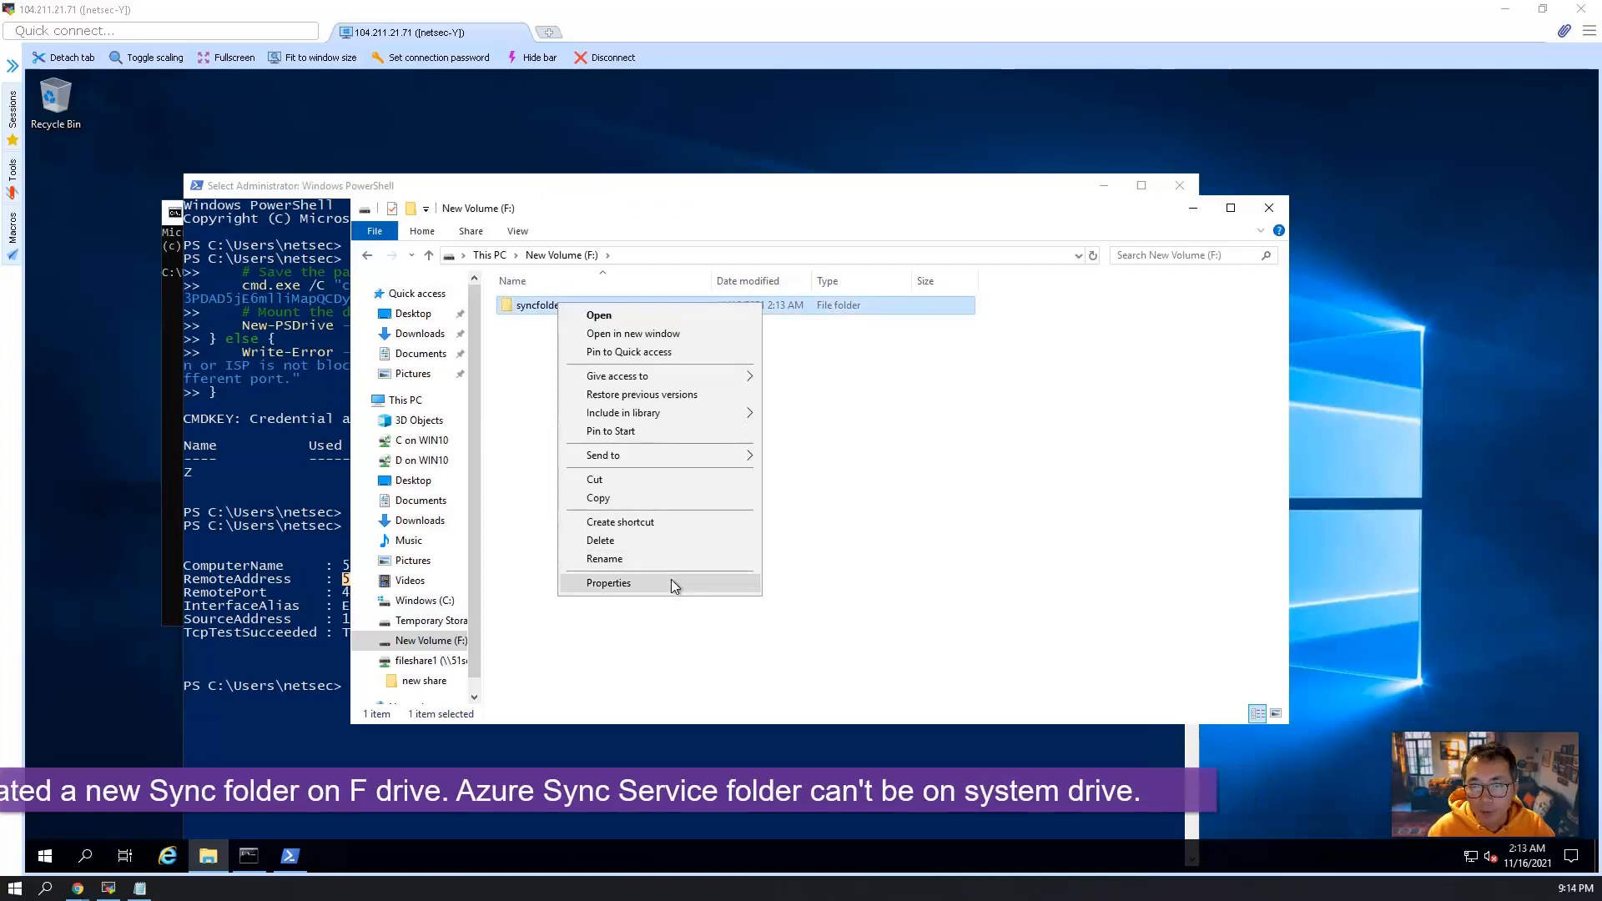
{"action": "left_click", "coordinate": [608, 582]}
{"action": "left_click", "coordinate": [632, 343]}
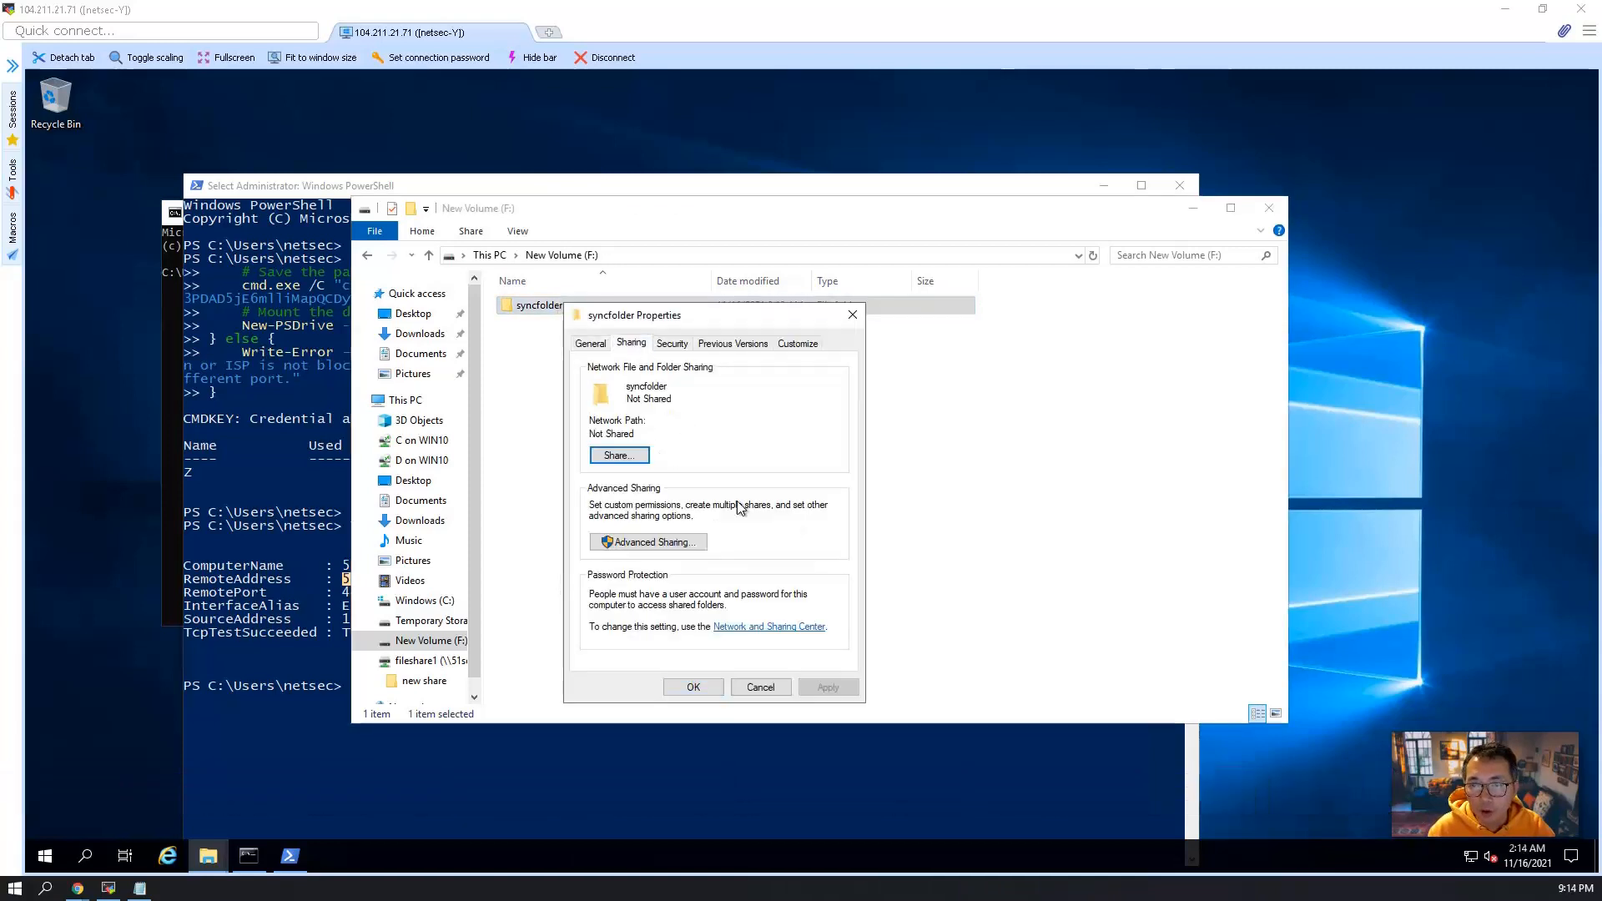
{"action": "left_click", "coordinate": [619, 454]}
{"action": "left_click", "coordinate": [864, 680]}
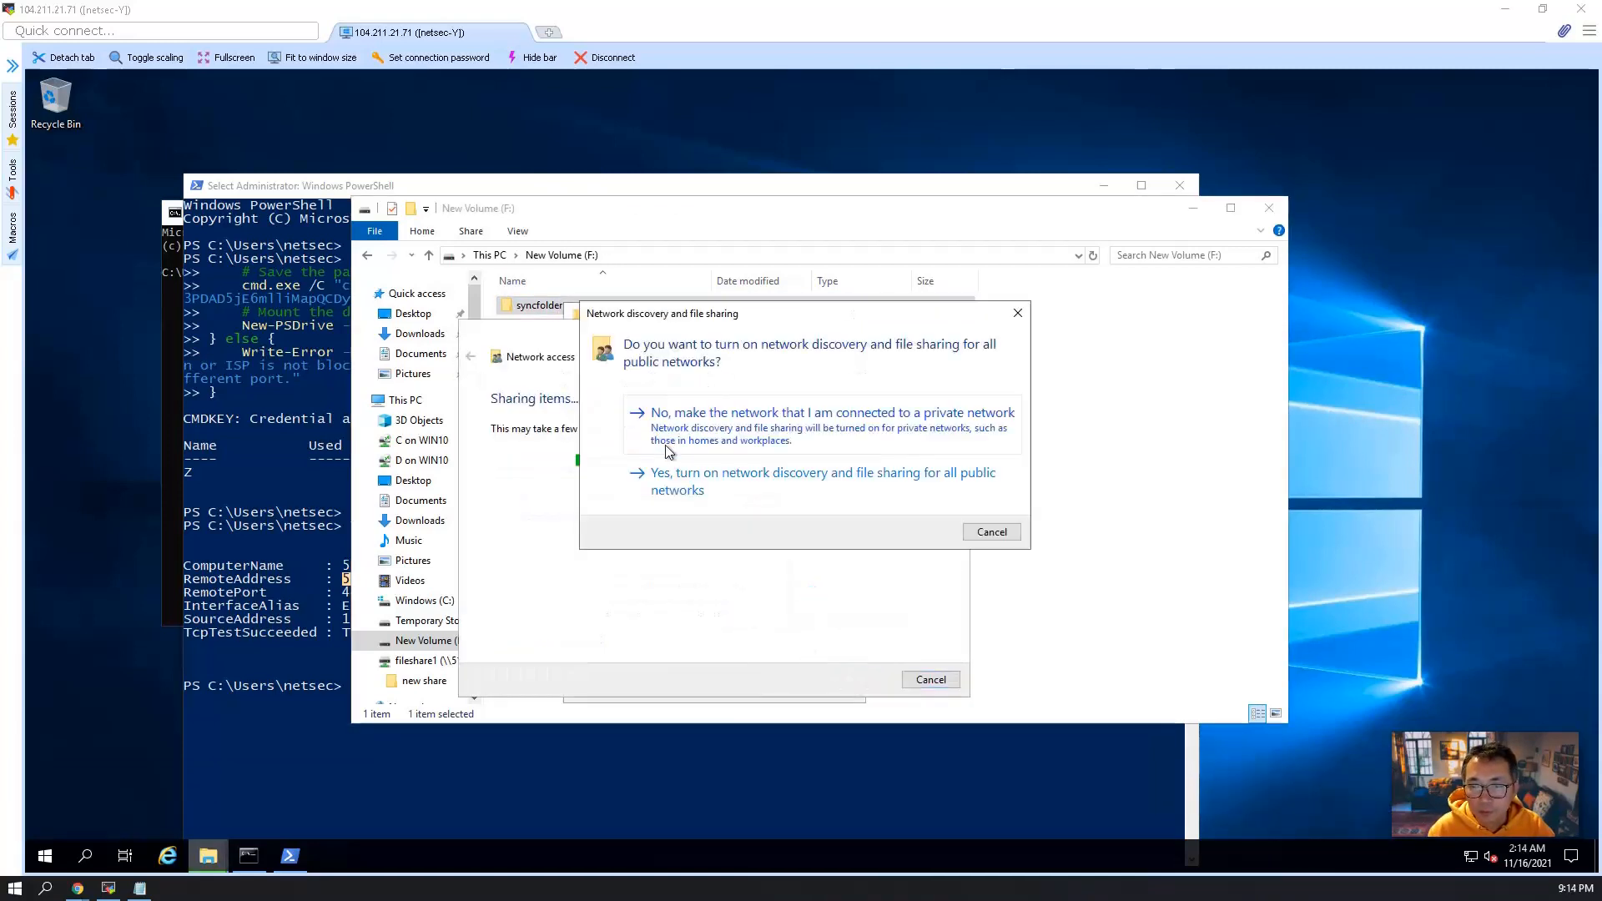
{"action": "left_click", "coordinate": [781, 476]}
{"action": "left_click", "coordinate": [931, 680]}
{"action": "left_click", "coordinate": [692, 687]}
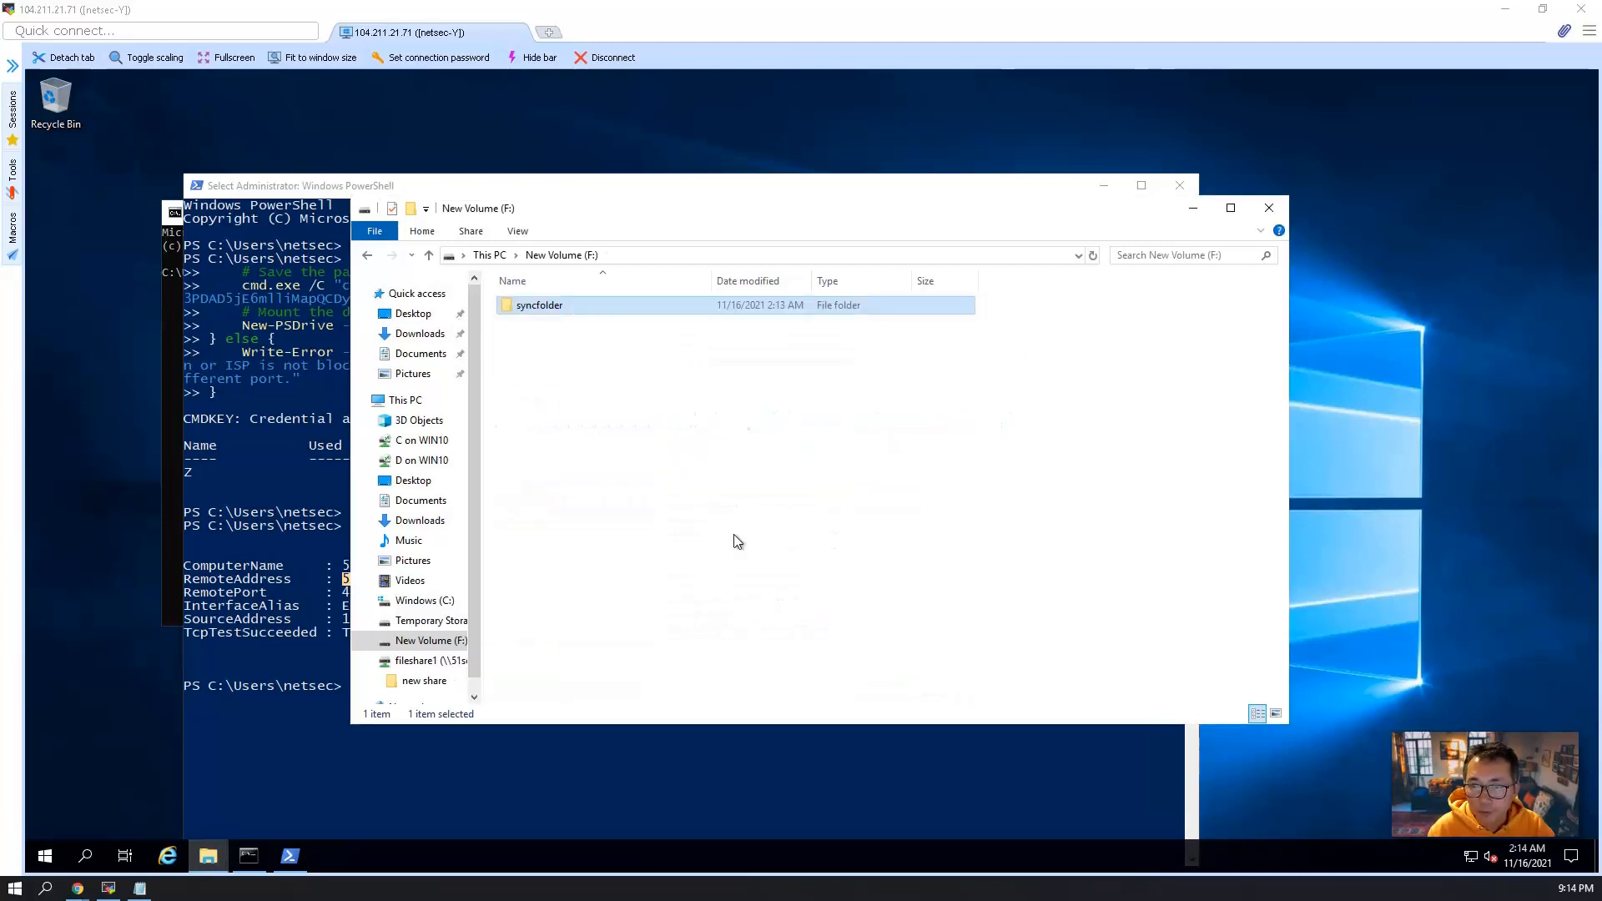
Review the Azure file sync steps in the Notepad list, from creating the storage account to installing the Azure Sync Agent.
{"action": "left_click_drag", "start_coordinate": [912, 197], "coordinate": [1000, 140]}
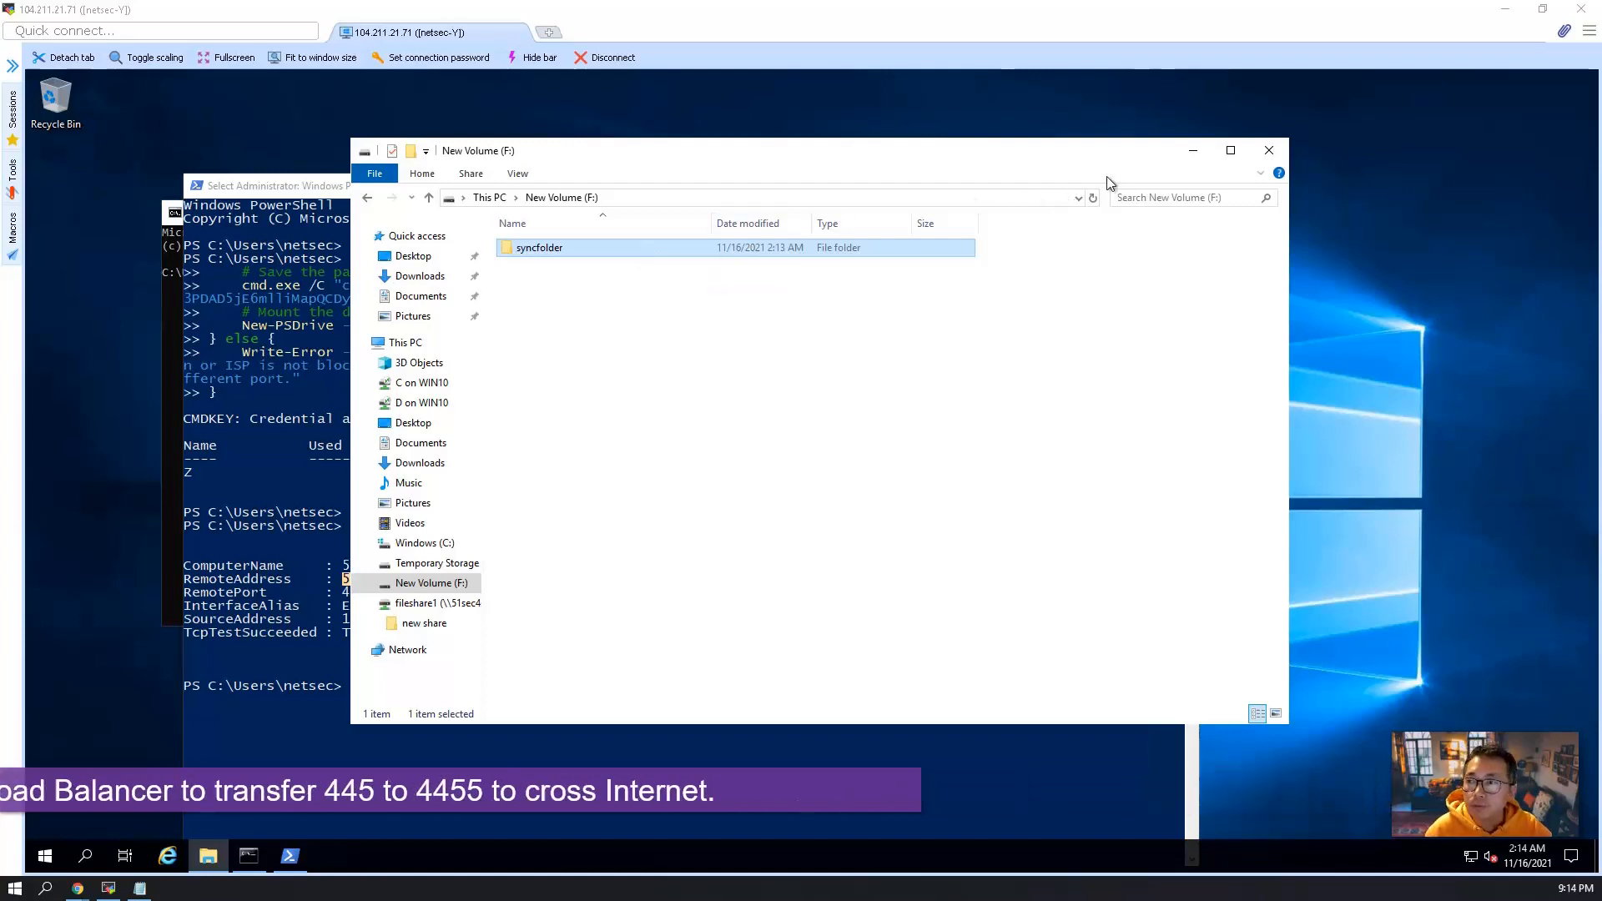
{"action": "left_click", "coordinate": [142, 888]}
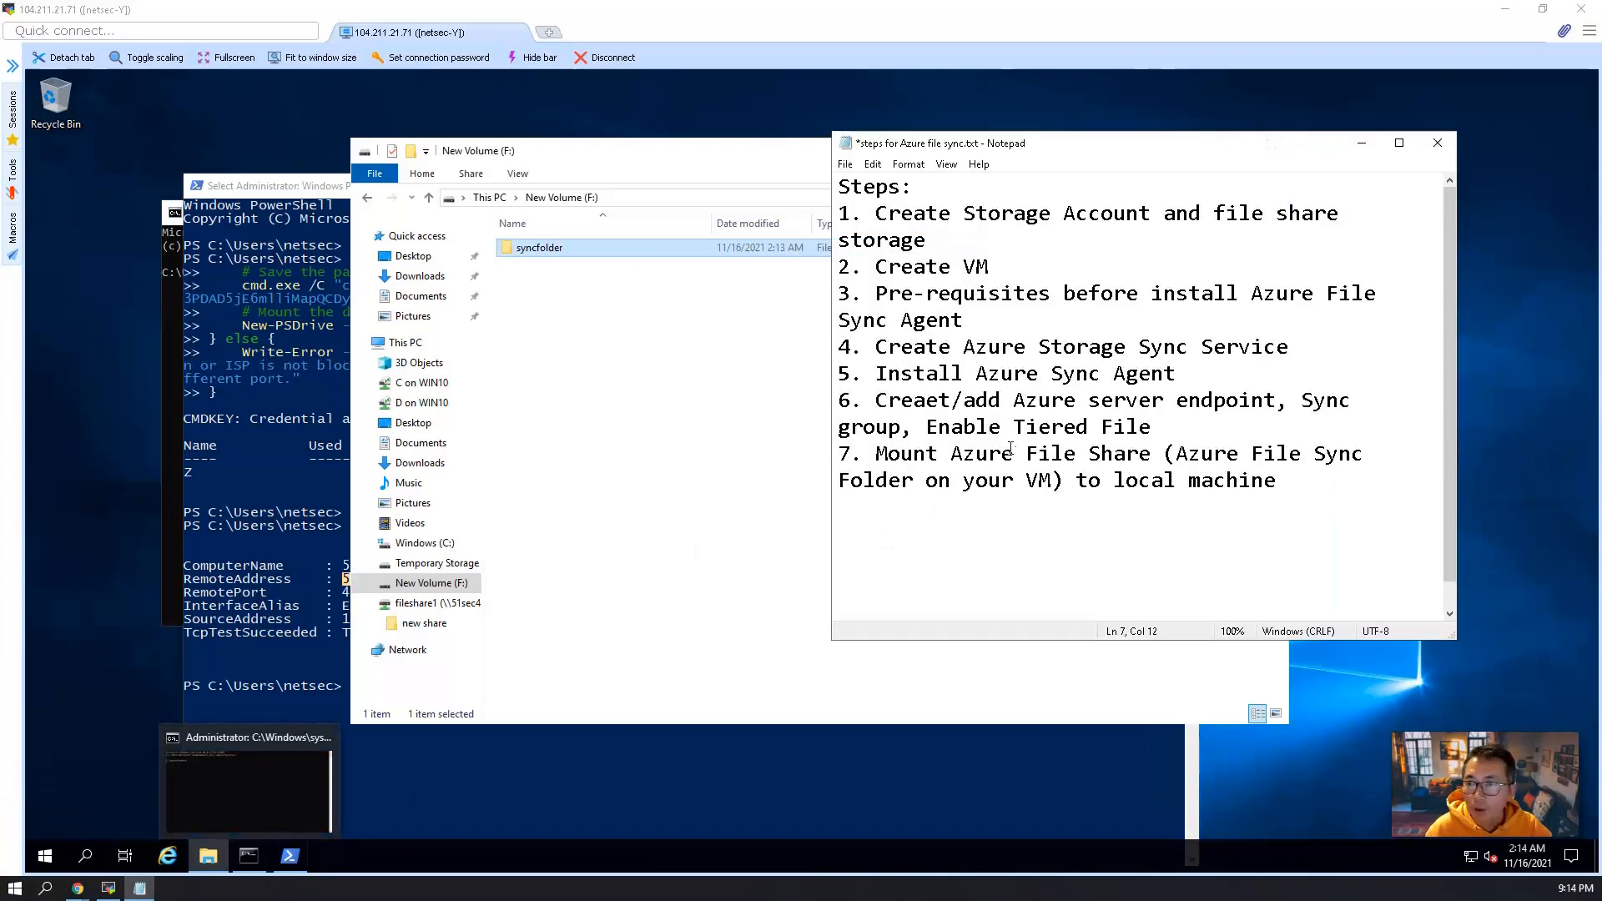
{"action": "left_click_drag", "start_coordinate": [1298, 351], "coordinate": [828, 208]}
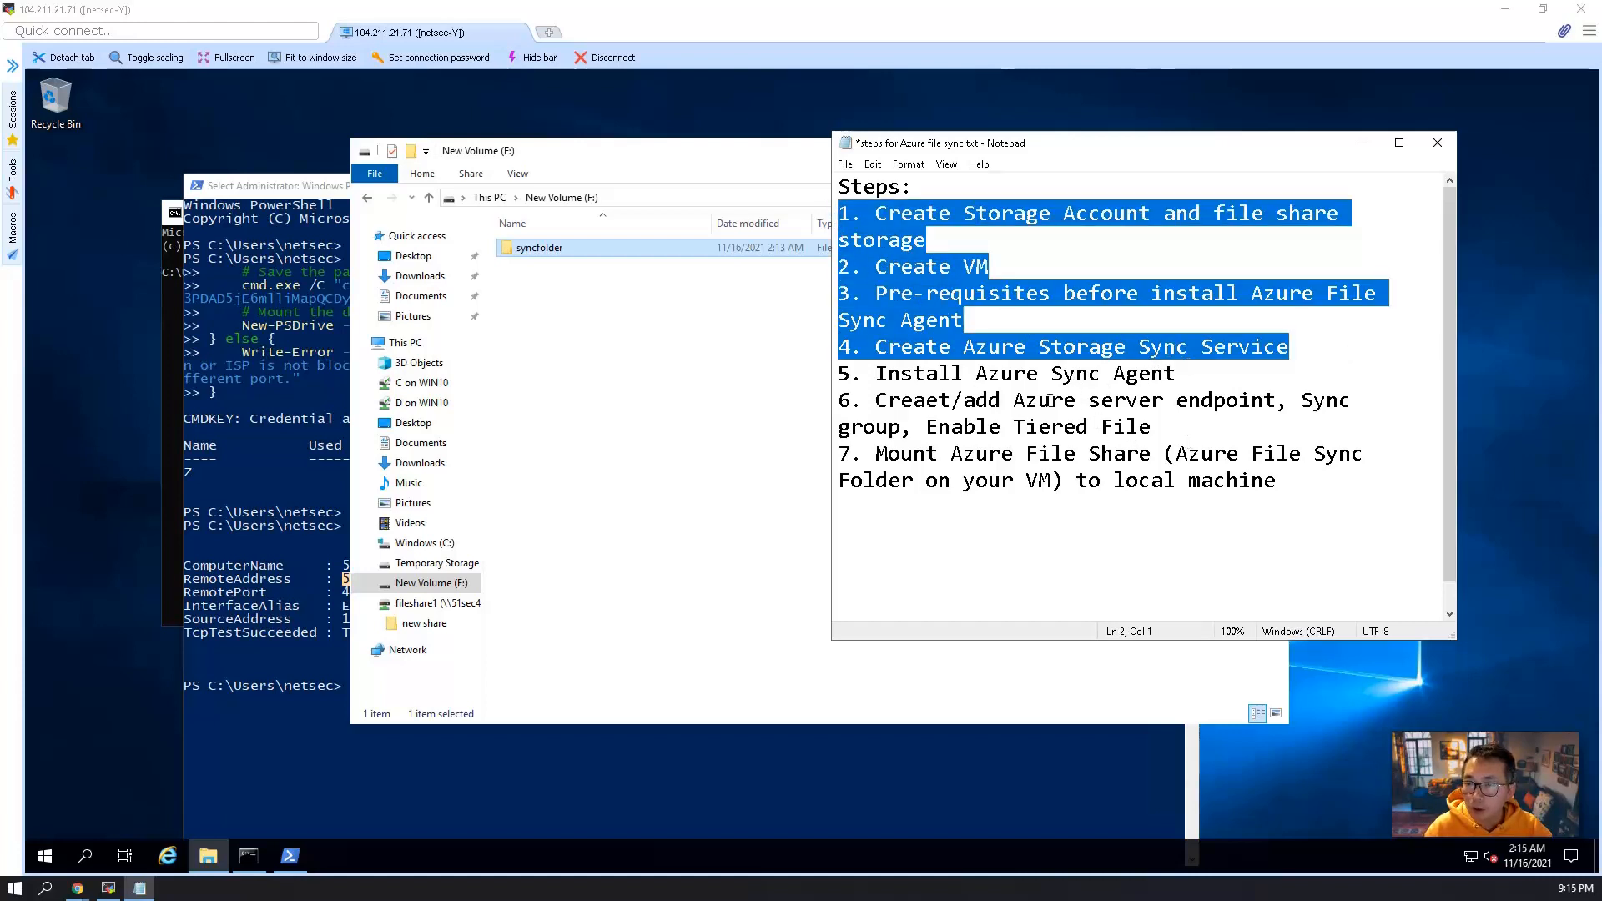
{"action": "left_click_drag", "start_coordinate": [875, 374], "coordinate": [1187, 401]}
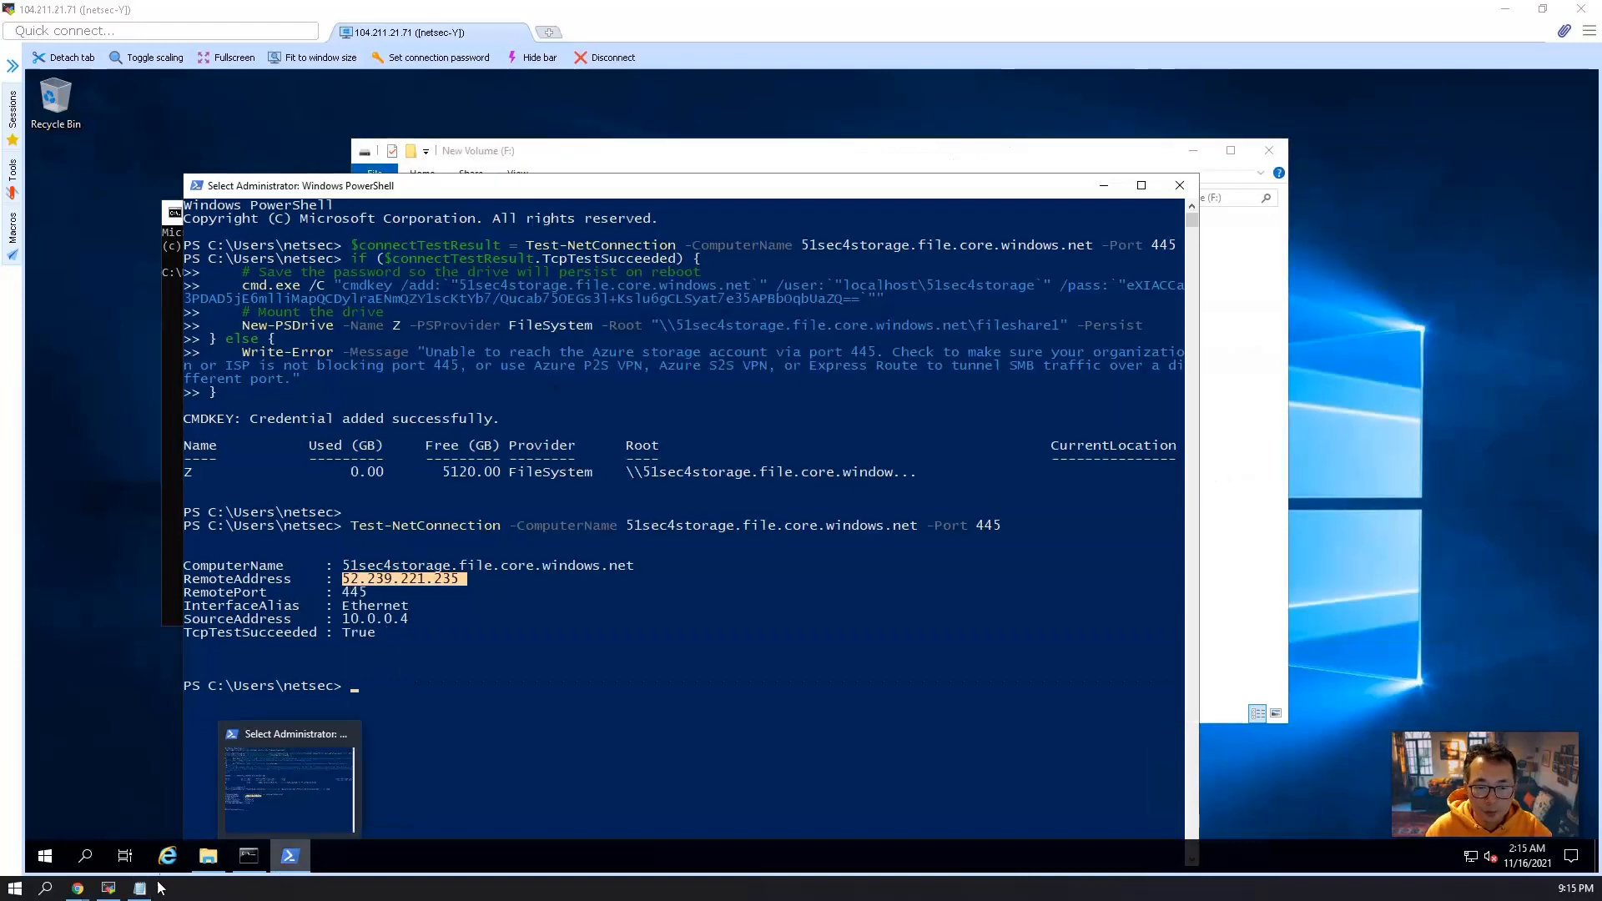
{"action": "left_click", "coordinate": [688, 578]}
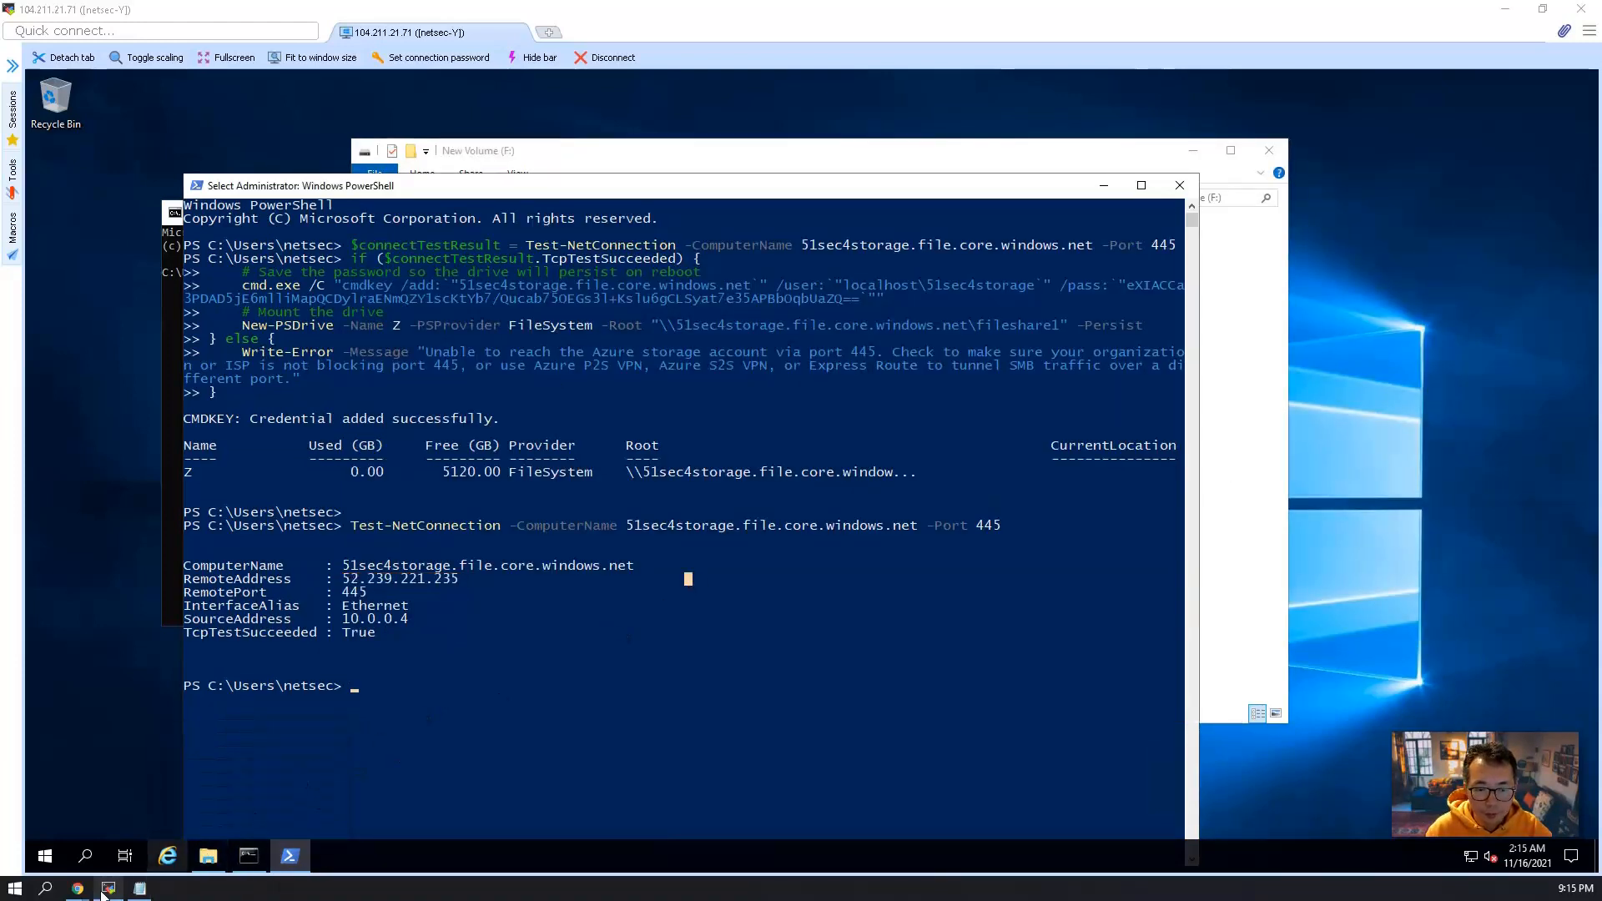
Switch to the Azure portal in Chrome, go to Storage Sync Services and start creating a storage sync service.
{"action": "left_click", "coordinate": [81, 889]}
{"action": "left_click", "coordinate": [92, 846]}
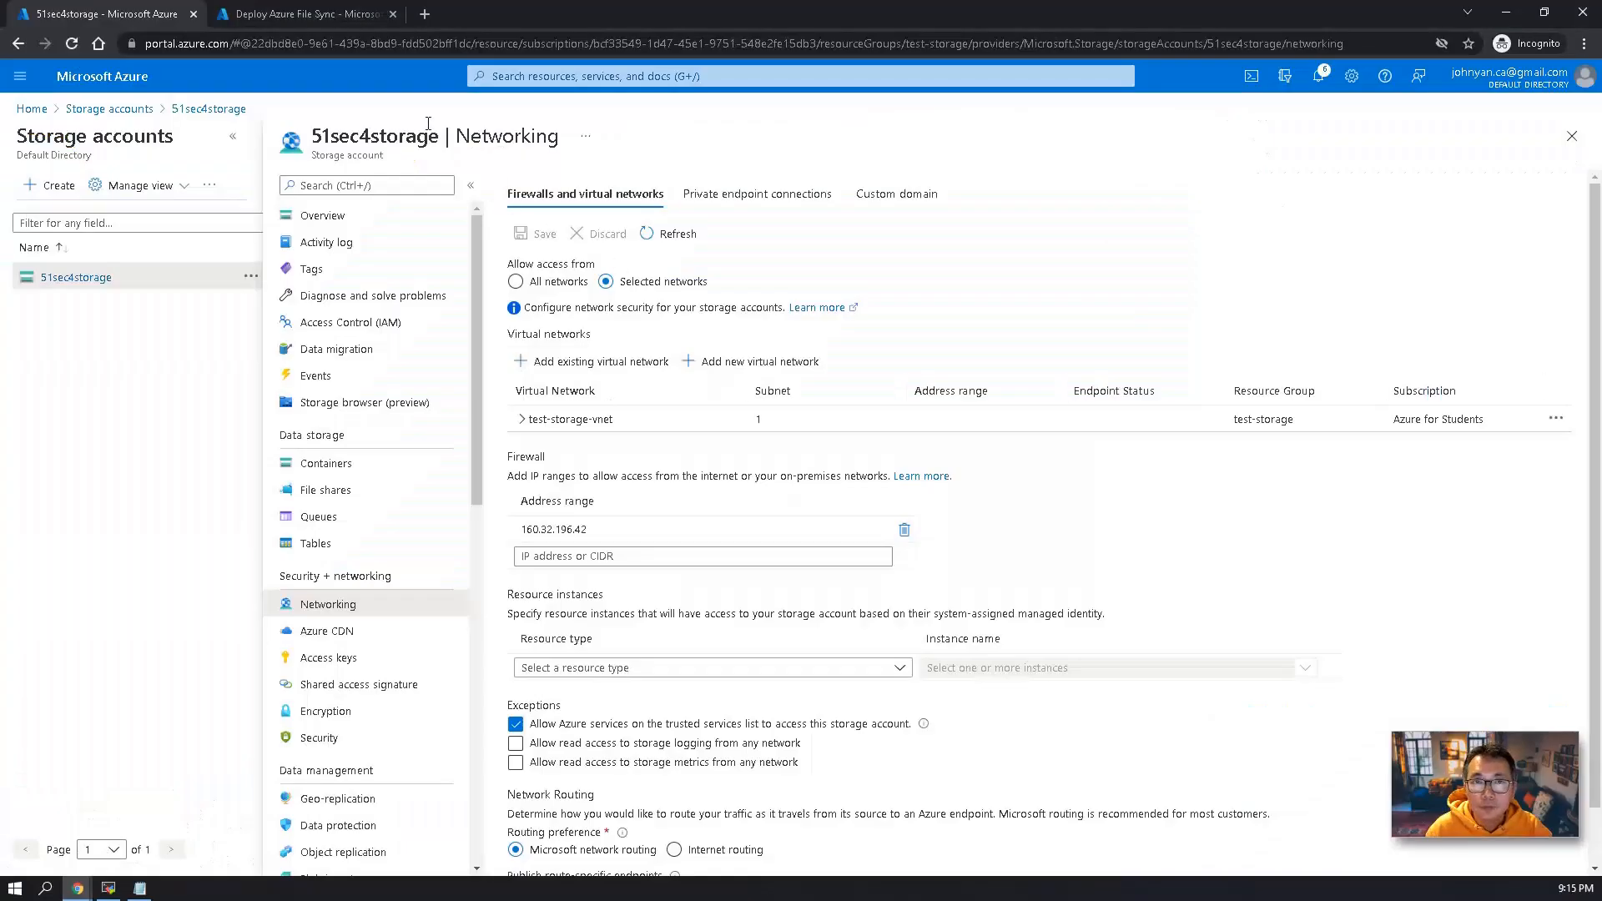
{"action": "left_click", "coordinate": [137, 102]}
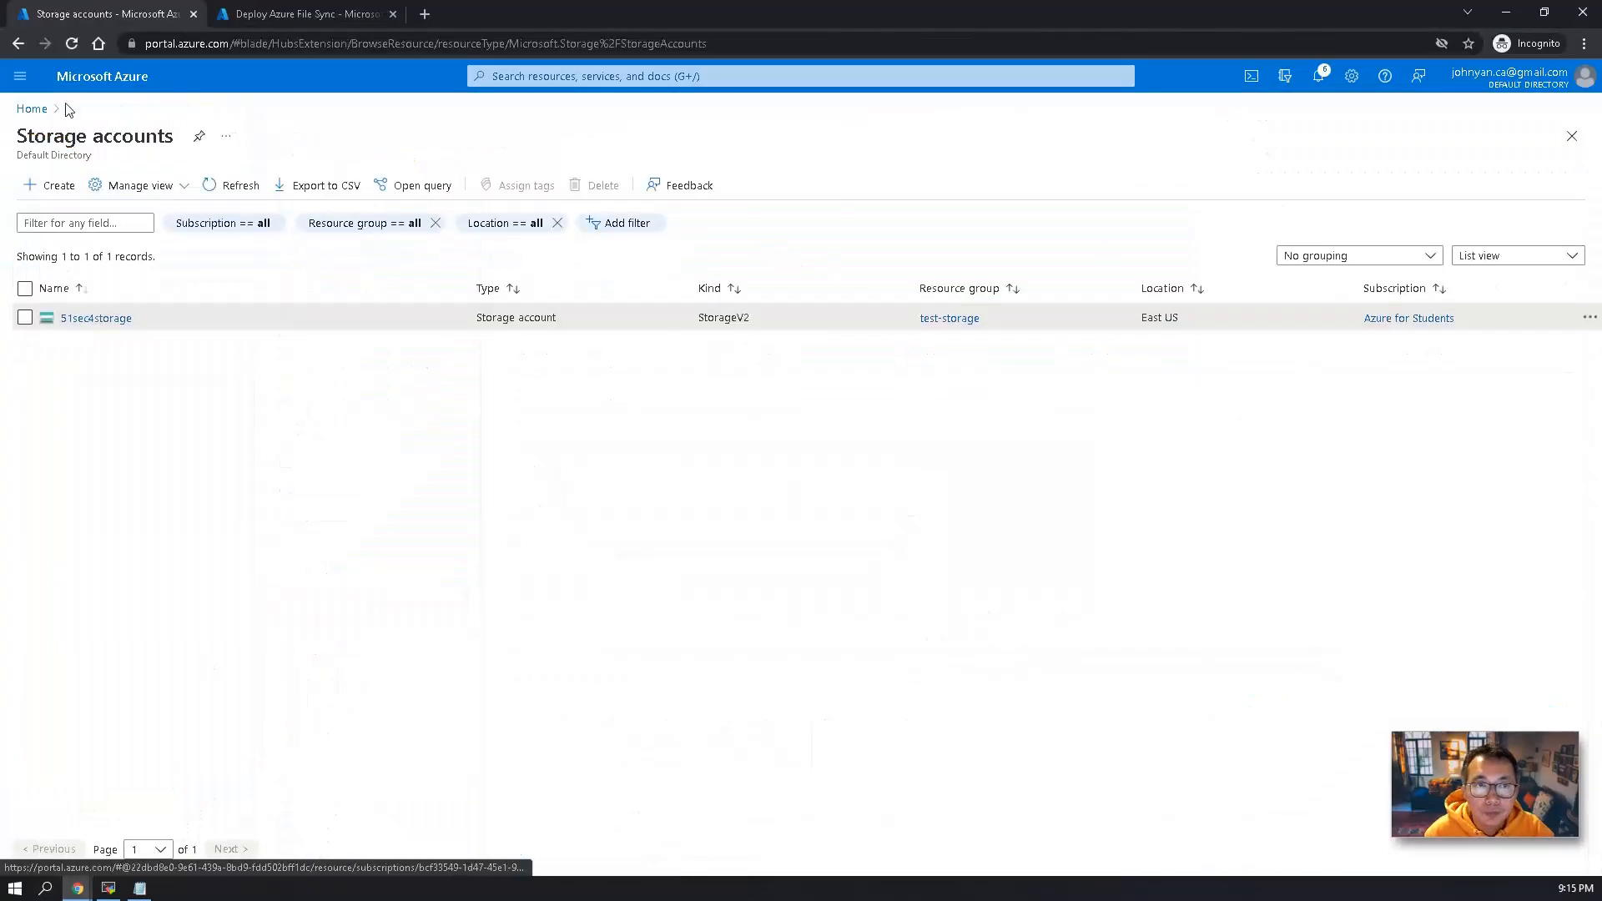
{"action": "left_click", "coordinate": [25, 109]}
{"action": "mouse_move", "coordinate": [670, 190]}
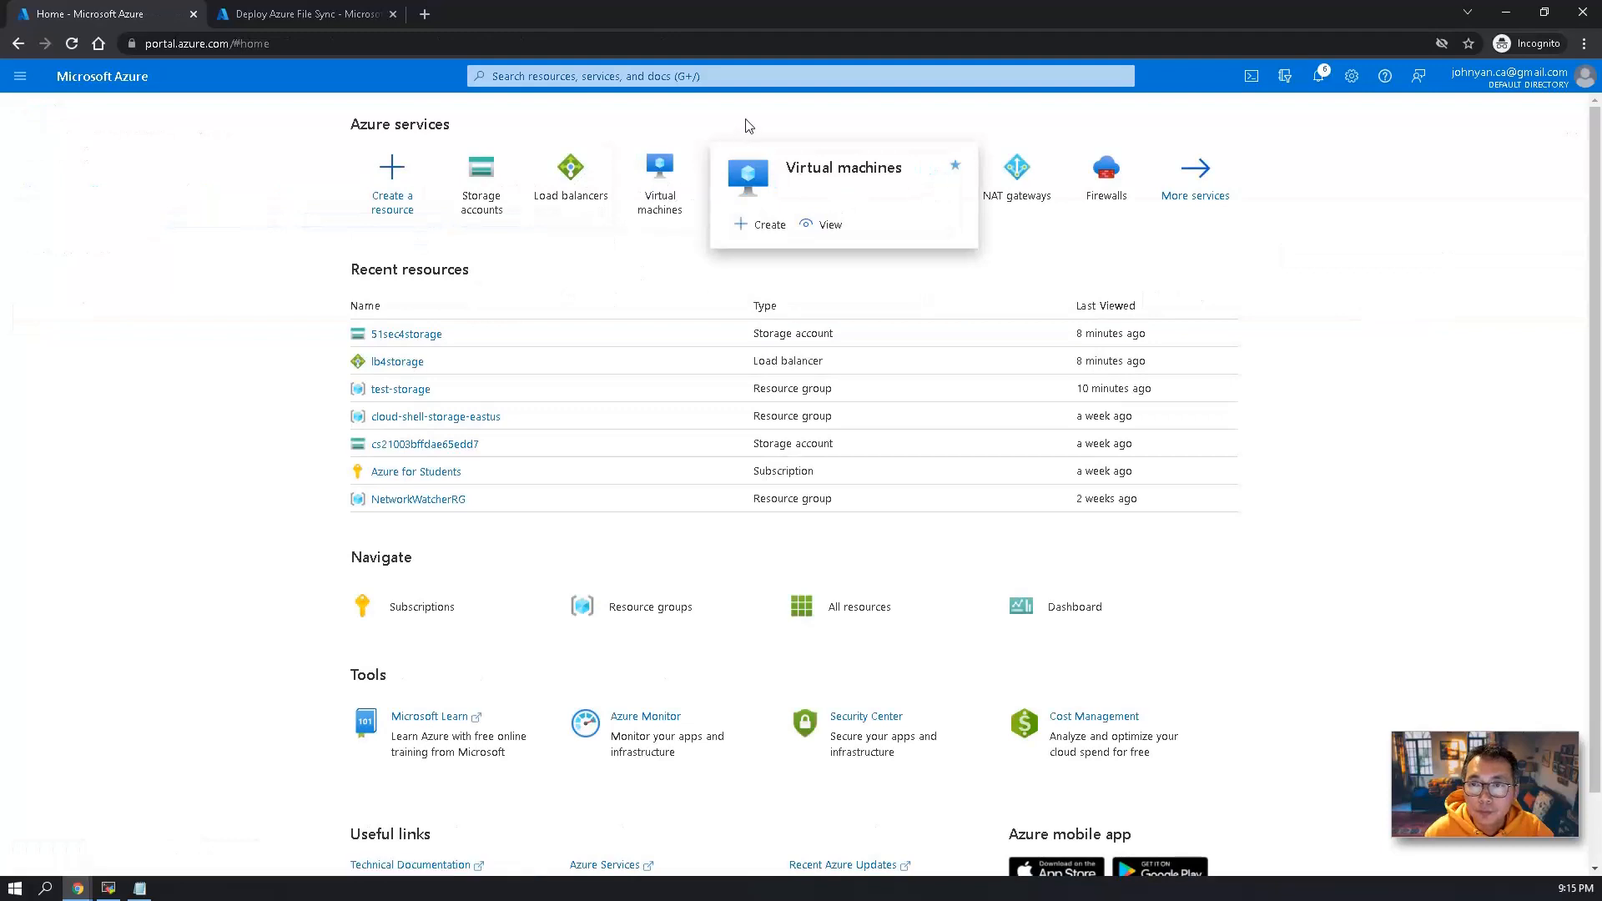
{"action": "left_click", "coordinate": [745, 171]}
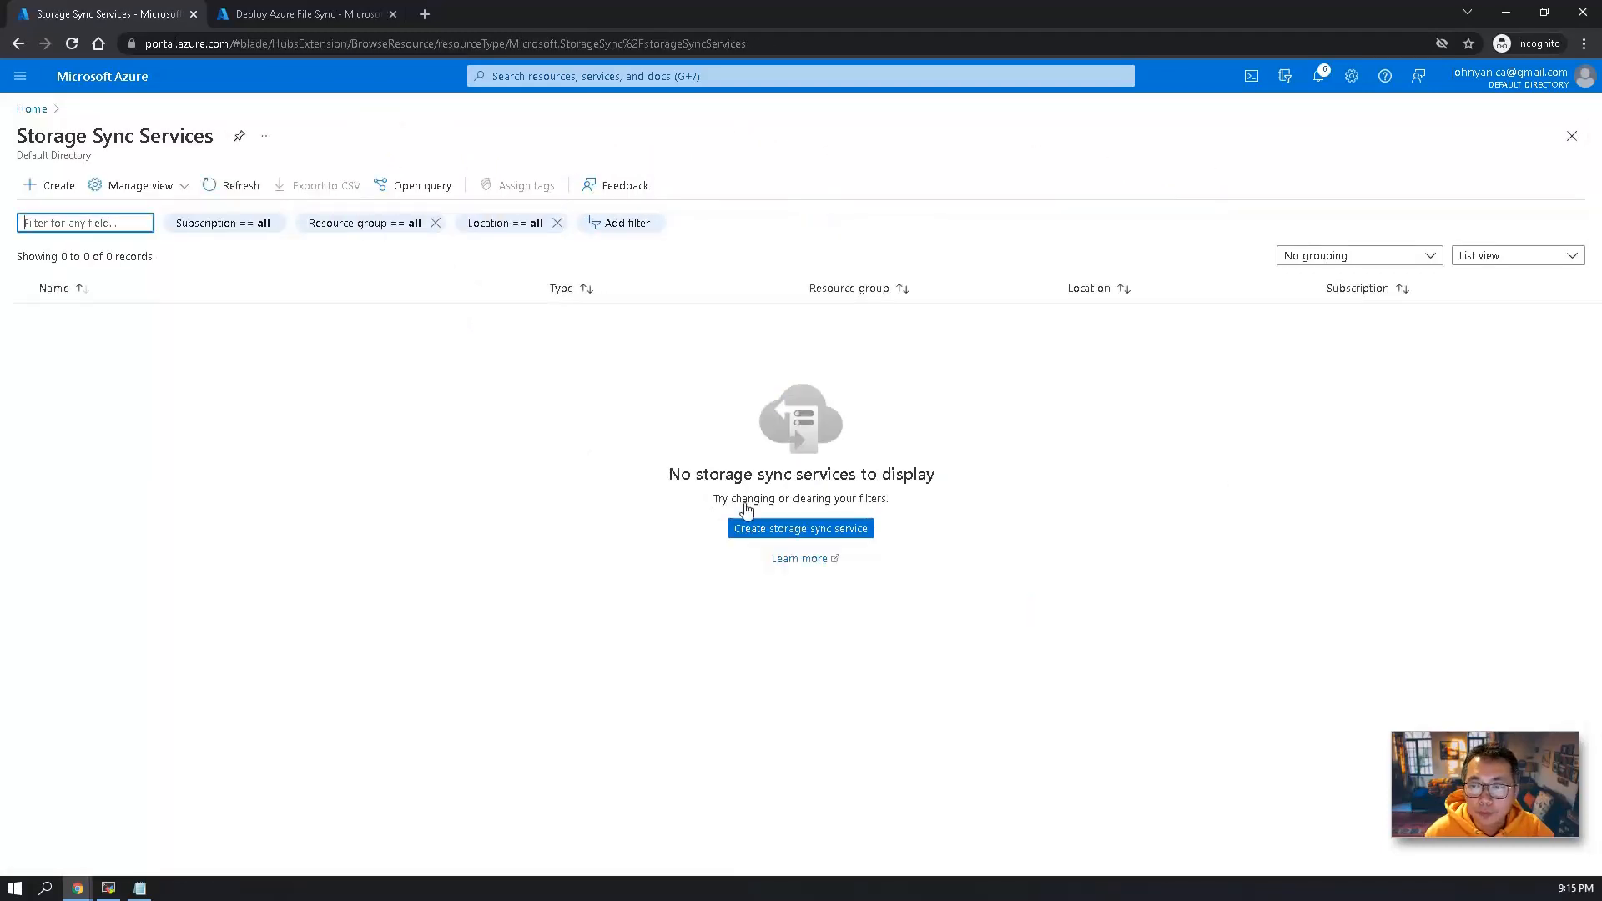
{"action": "left_click", "coordinate": [780, 536]}
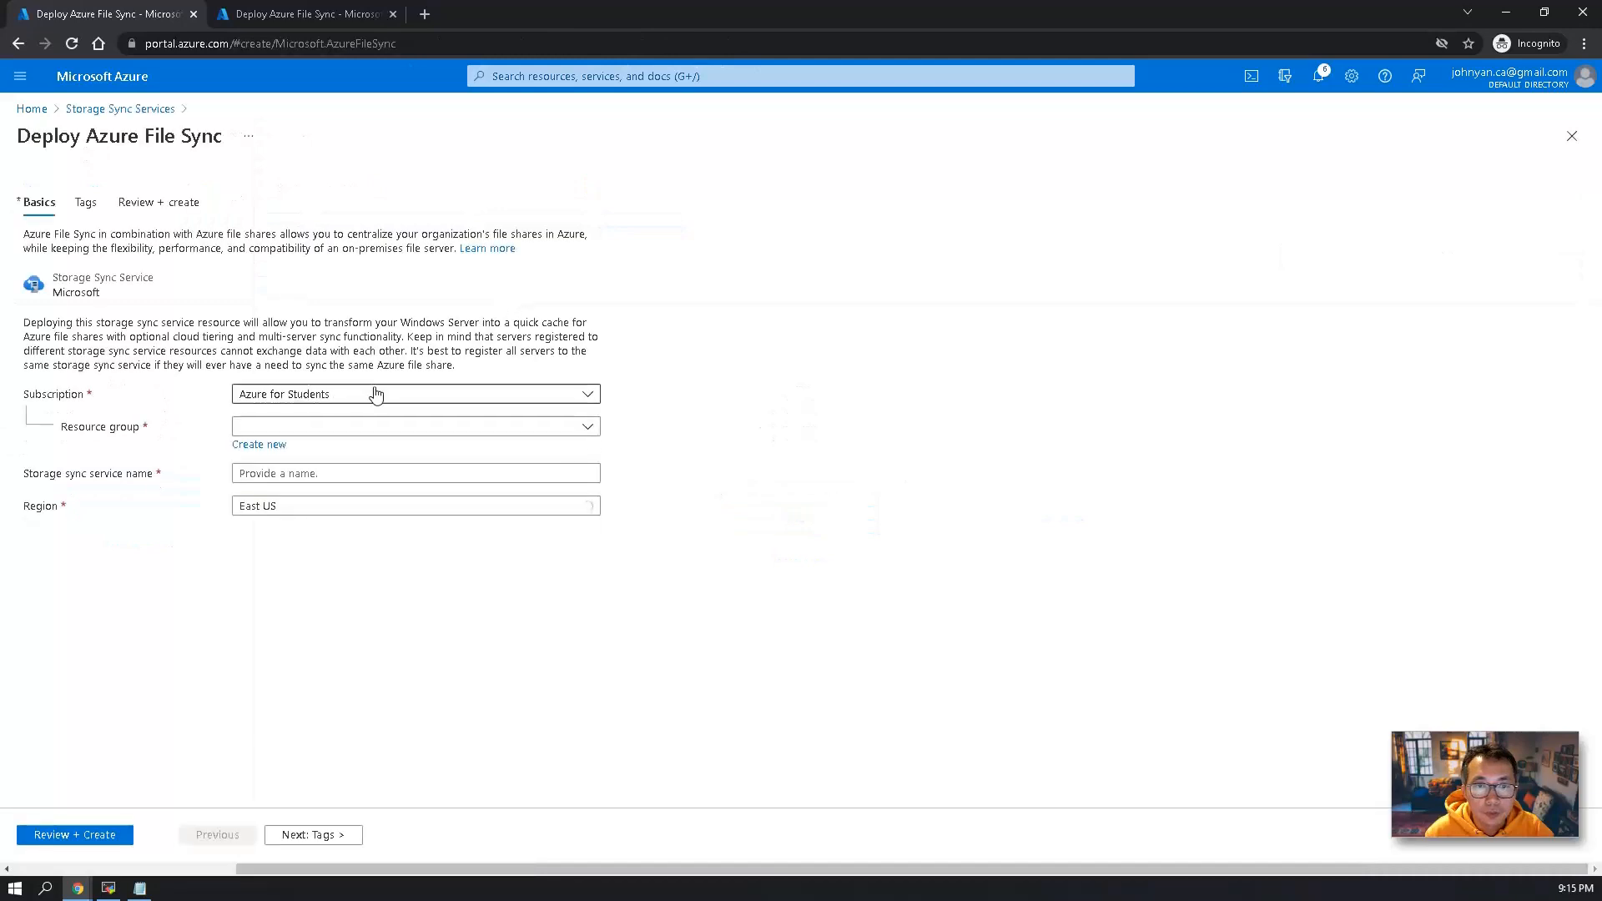
Deploy the storage sync service as "syncservice1" in resource group test-storage, region East US.
{"action": "left_click", "coordinate": [372, 427]}
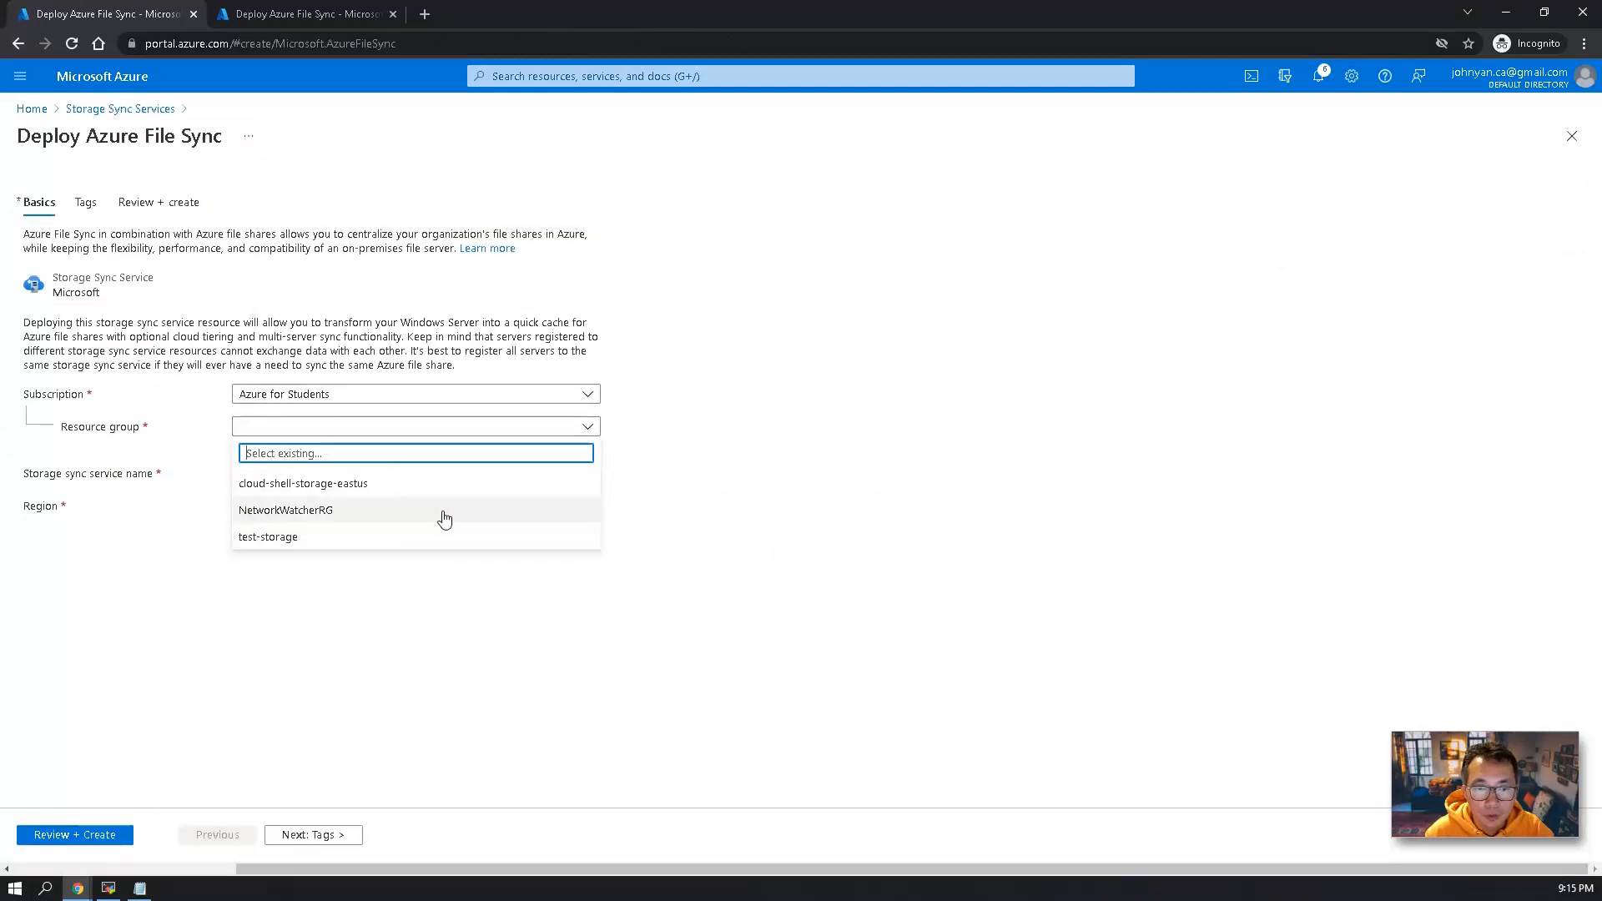
{"action": "left_click", "coordinate": [436, 538]}
{"action": "left_click", "coordinate": [428, 472]}
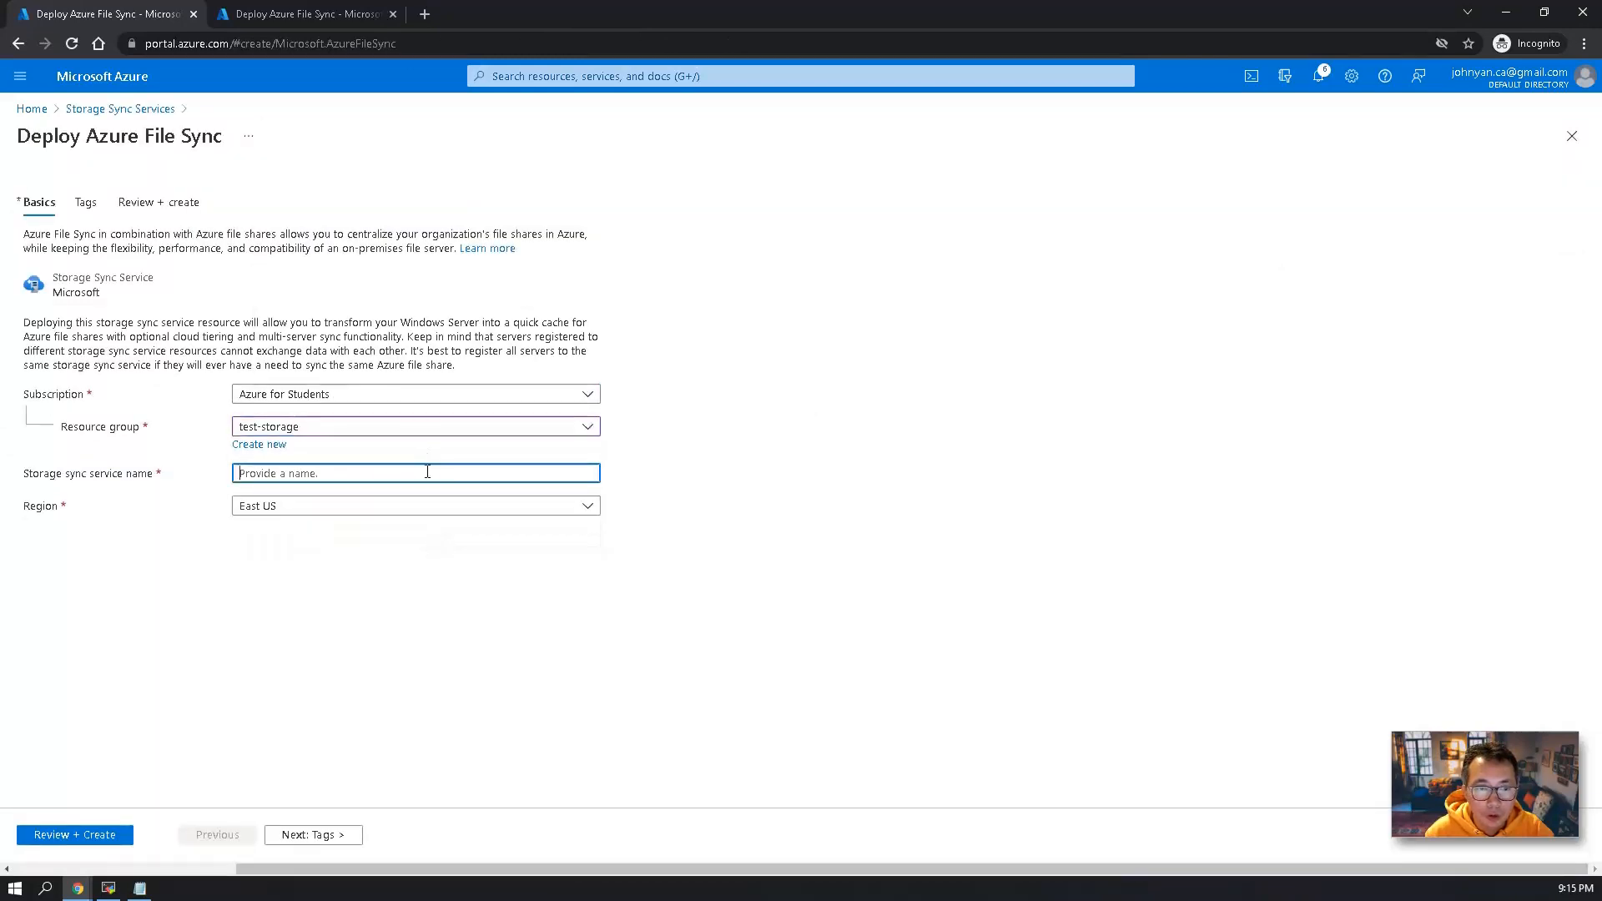
{"action": "type", "text": "syncservice1"}
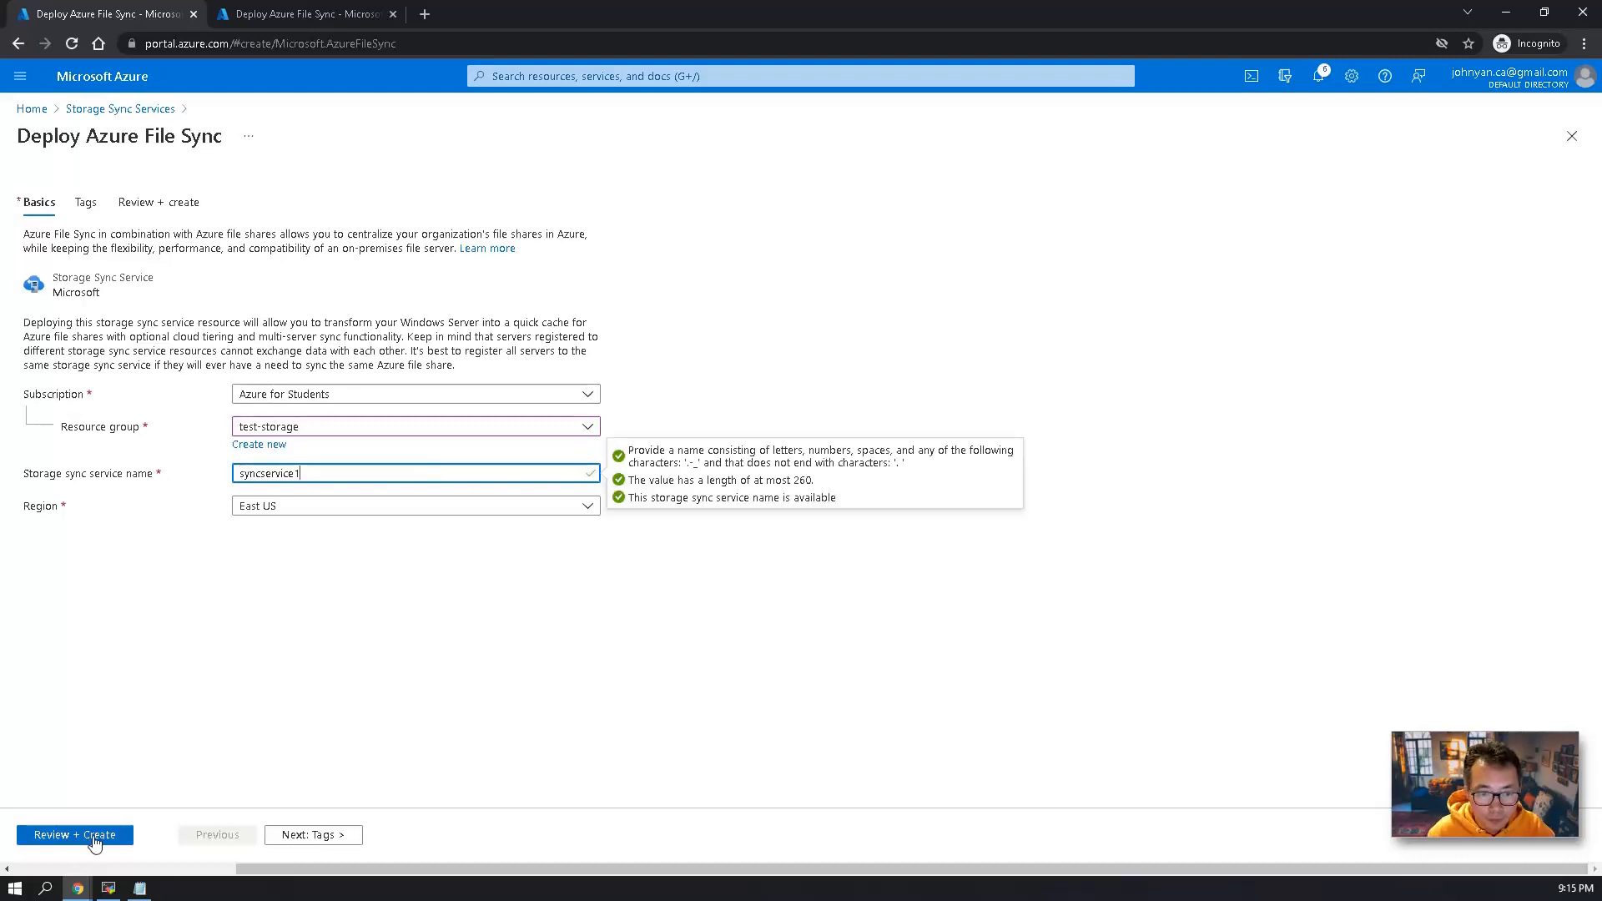
{"action": "left_click", "coordinate": [96, 835]}
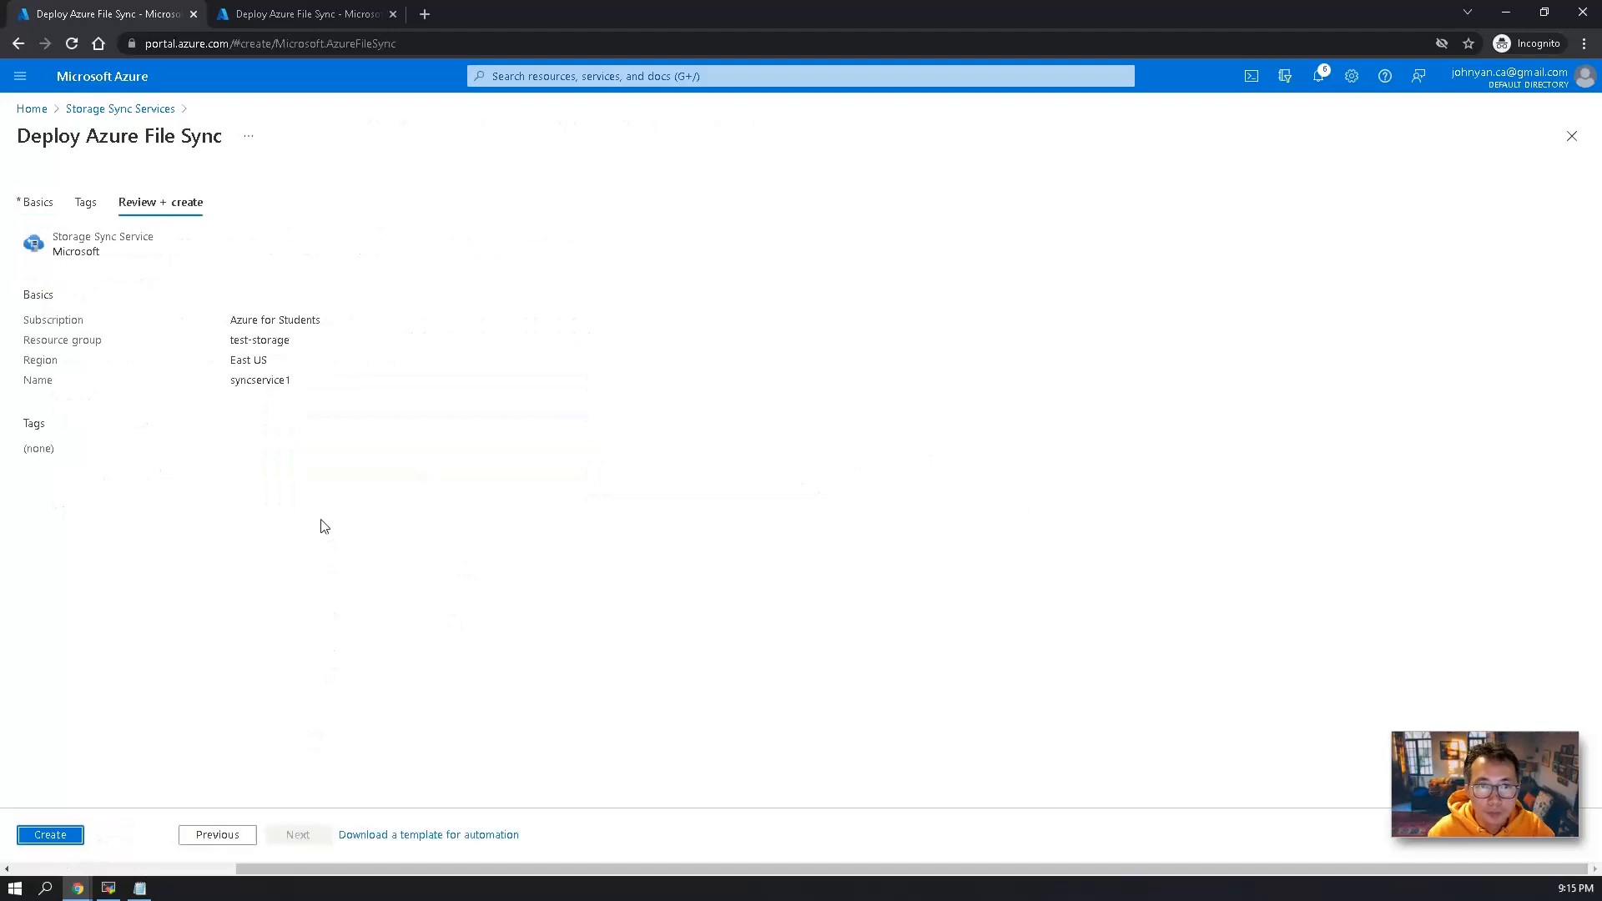
{"action": "left_click", "coordinate": [57, 831]}
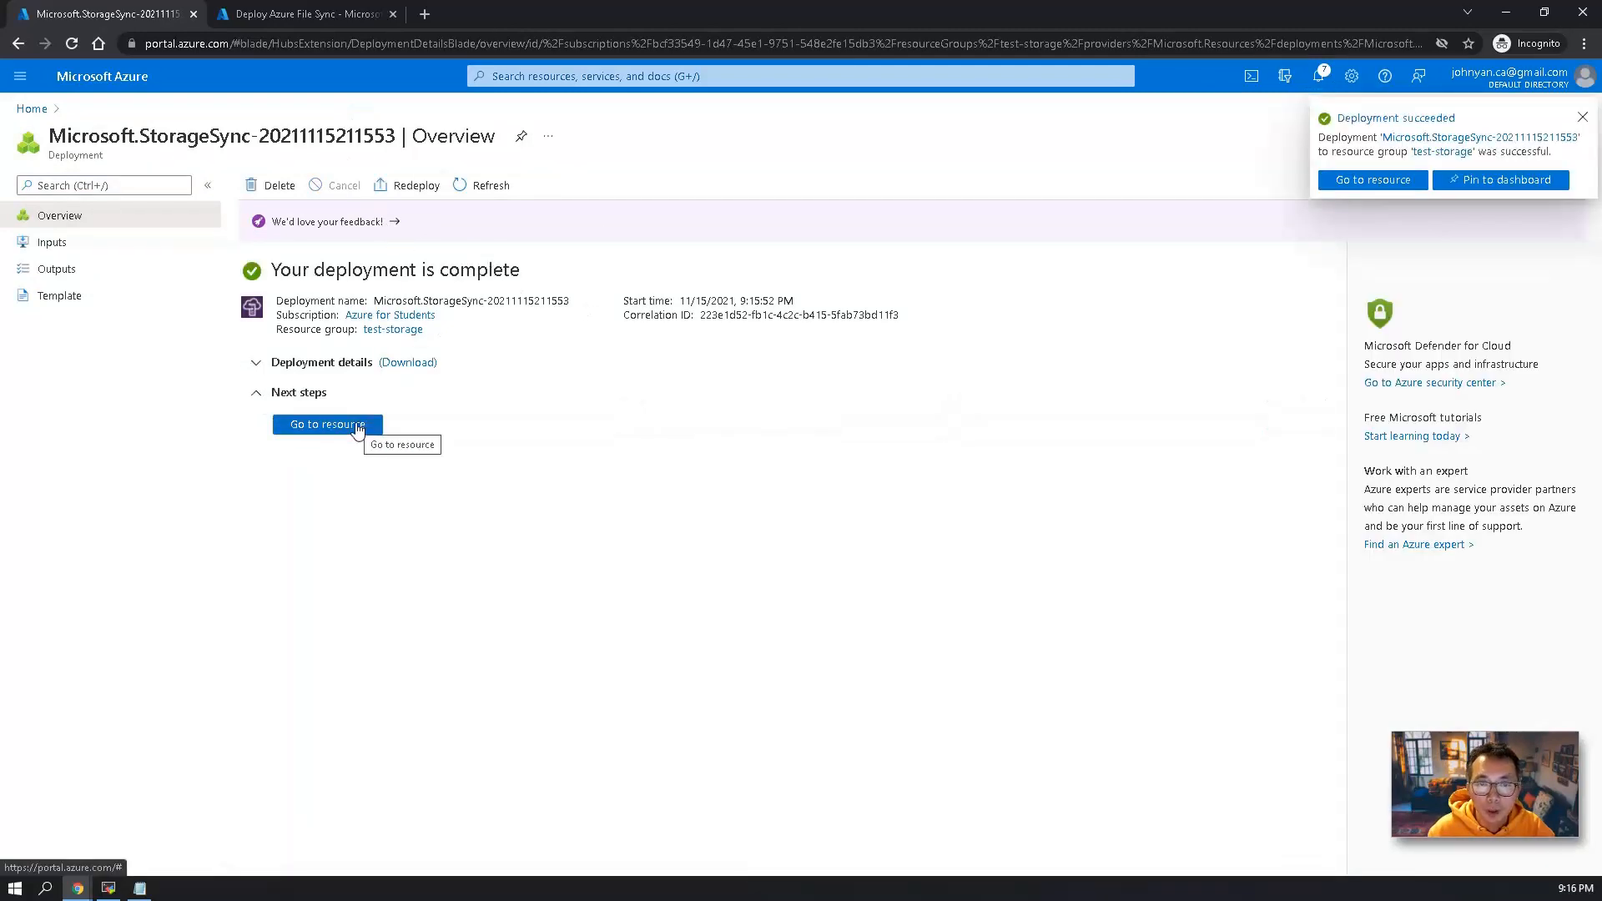
Open syncservice1 and create a sync group named "syncgroup1" with a storage account selected and Azure file share fileshare1.
{"action": "left_click", "coordinate": [258, 369]}
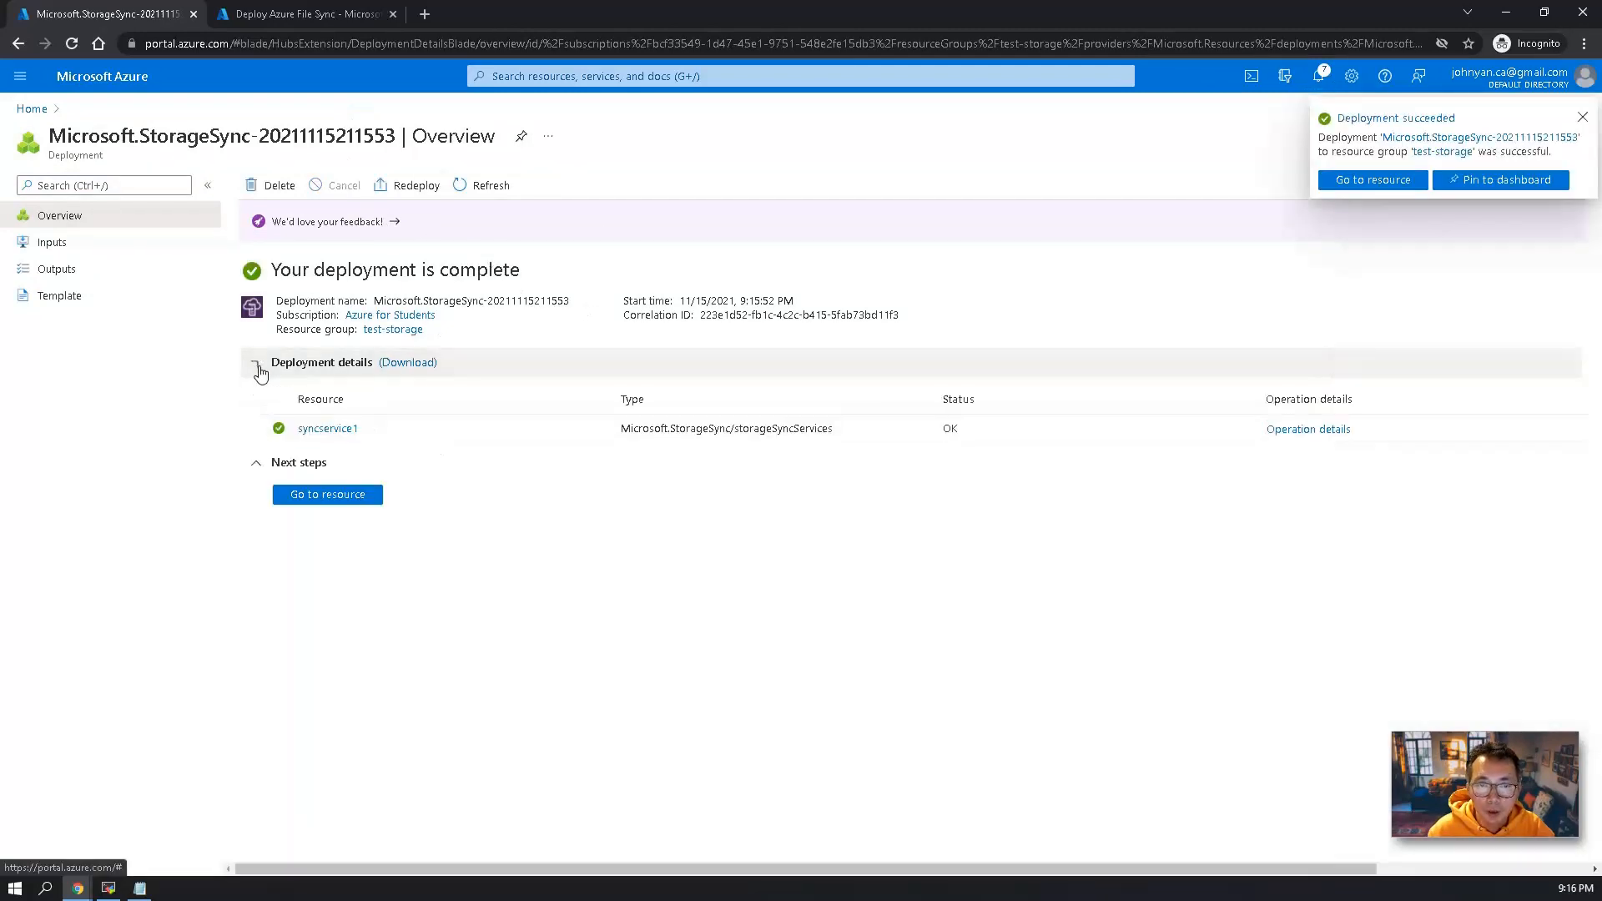
{"action": "left_click", "coordinate": [342, 429]}
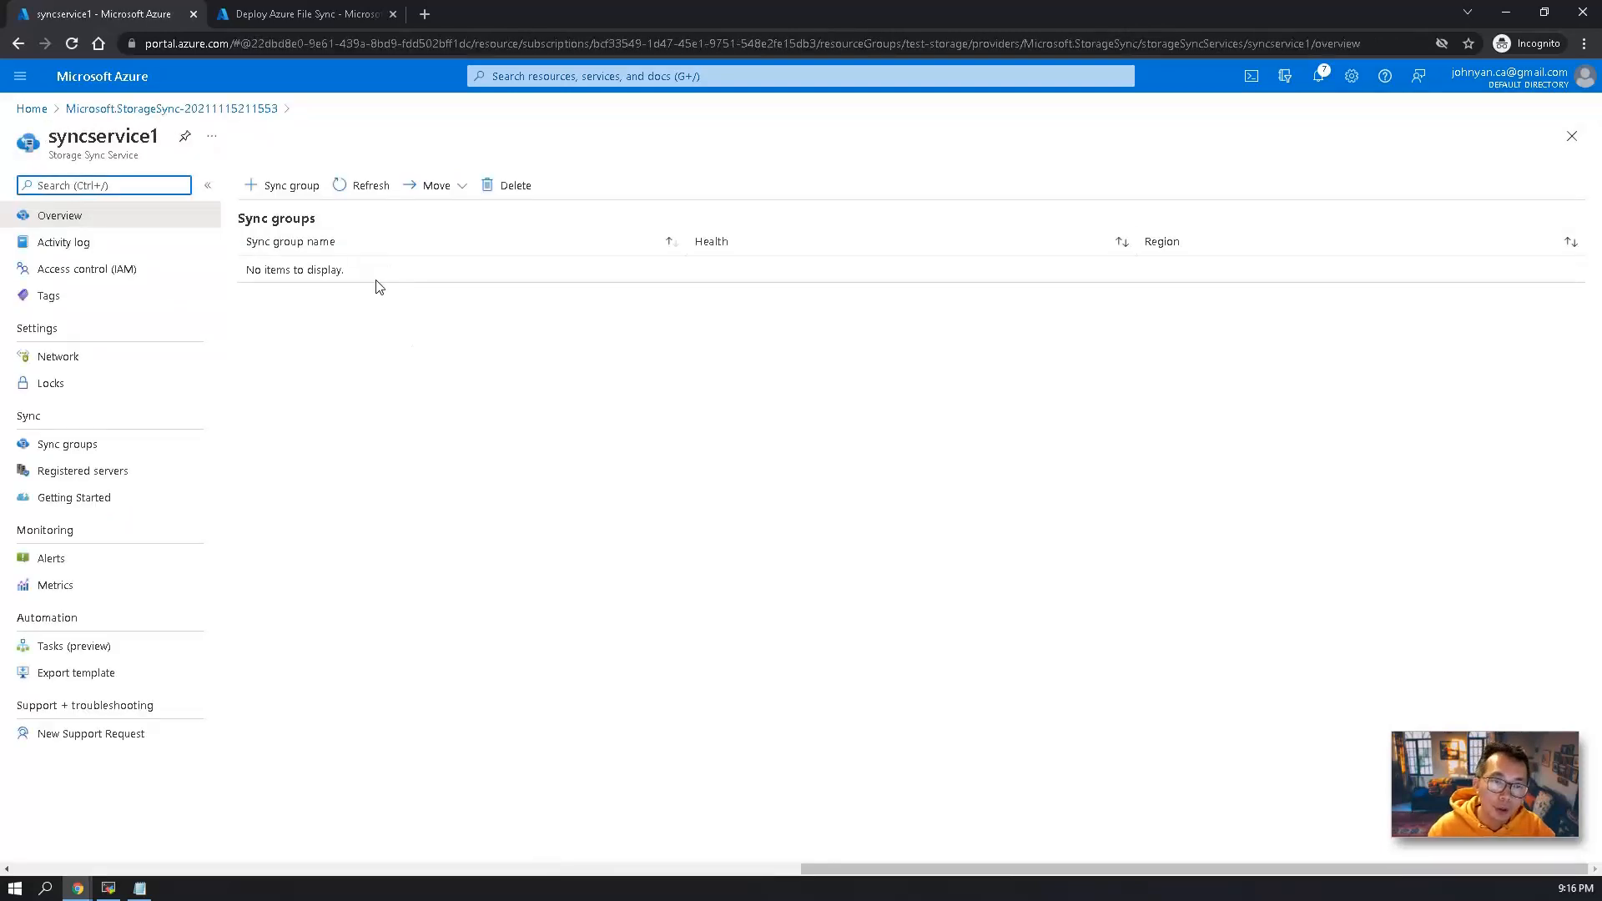
{"action": "left_click", "coordinate": [298, 187]}
{"action": "left_click", "coordinate": [417, 289]}
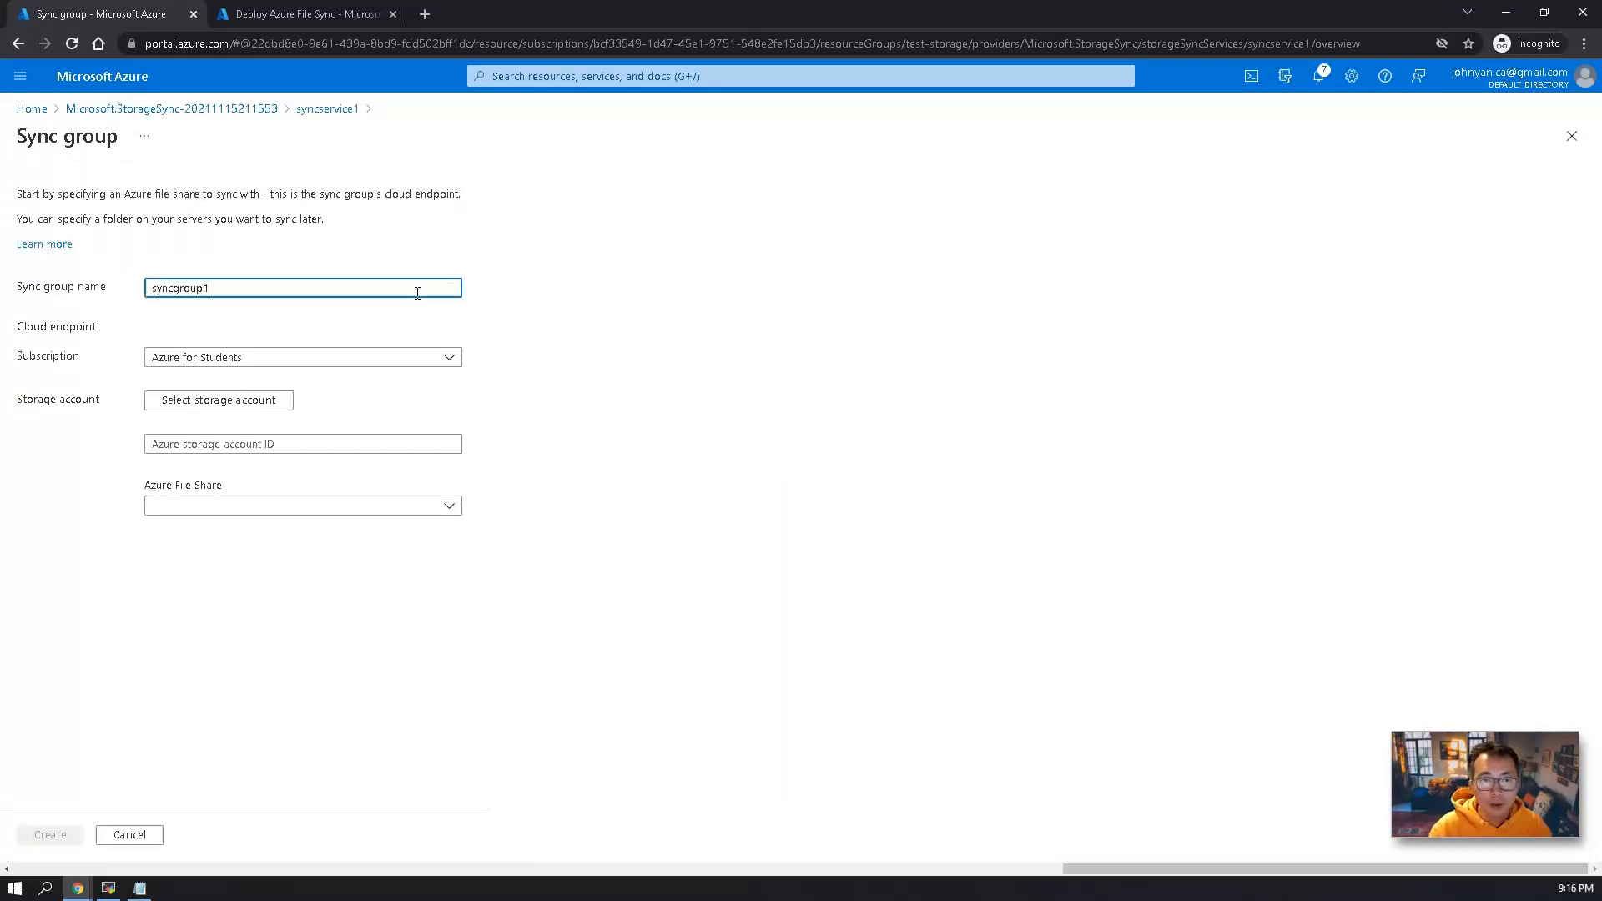
{"action": "left_click", "coordinate": [277, 405]}
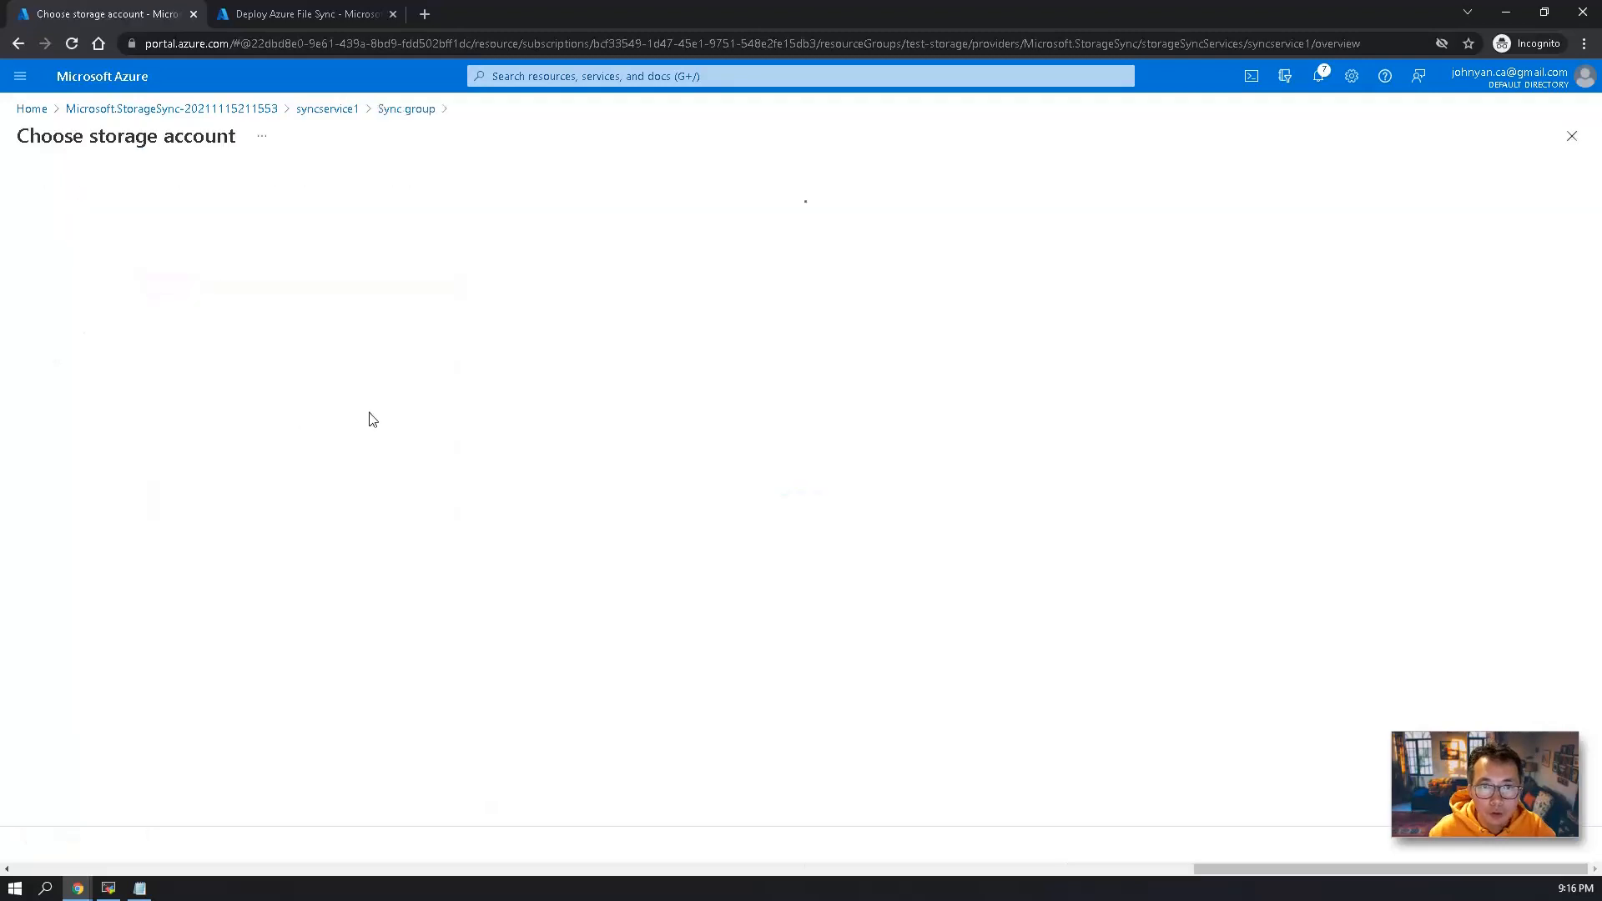
{"action": "left_click", "coordinate": [111, 292]}
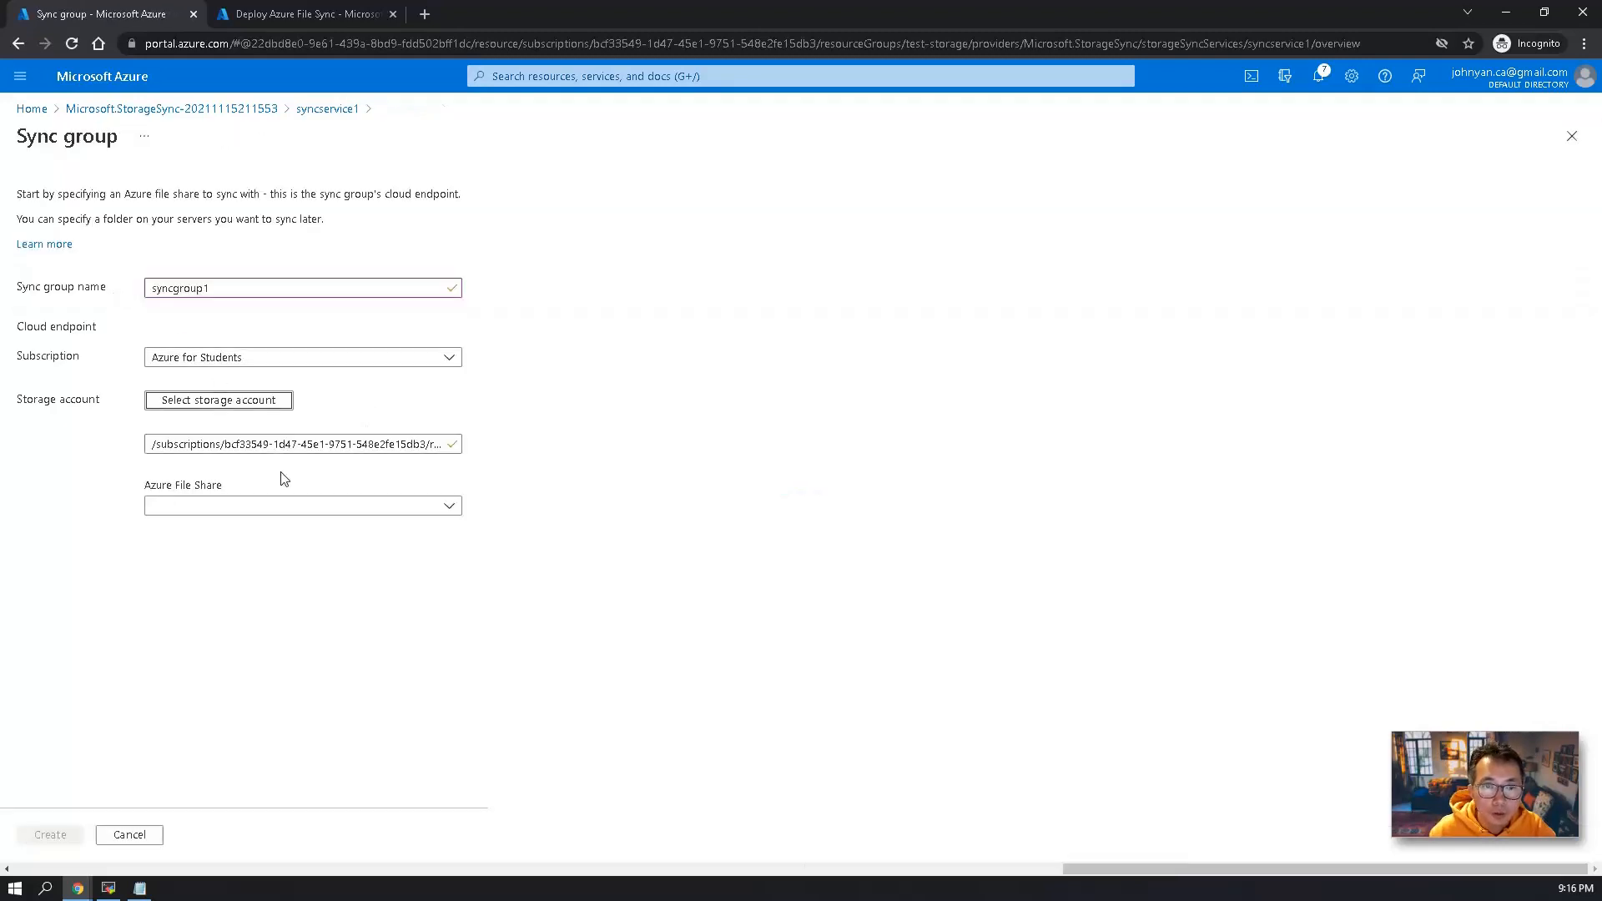
{"action": "left_click", "coordinate": [286, 505]}
{"action": "left_click", "coordinate": [306, 564]}
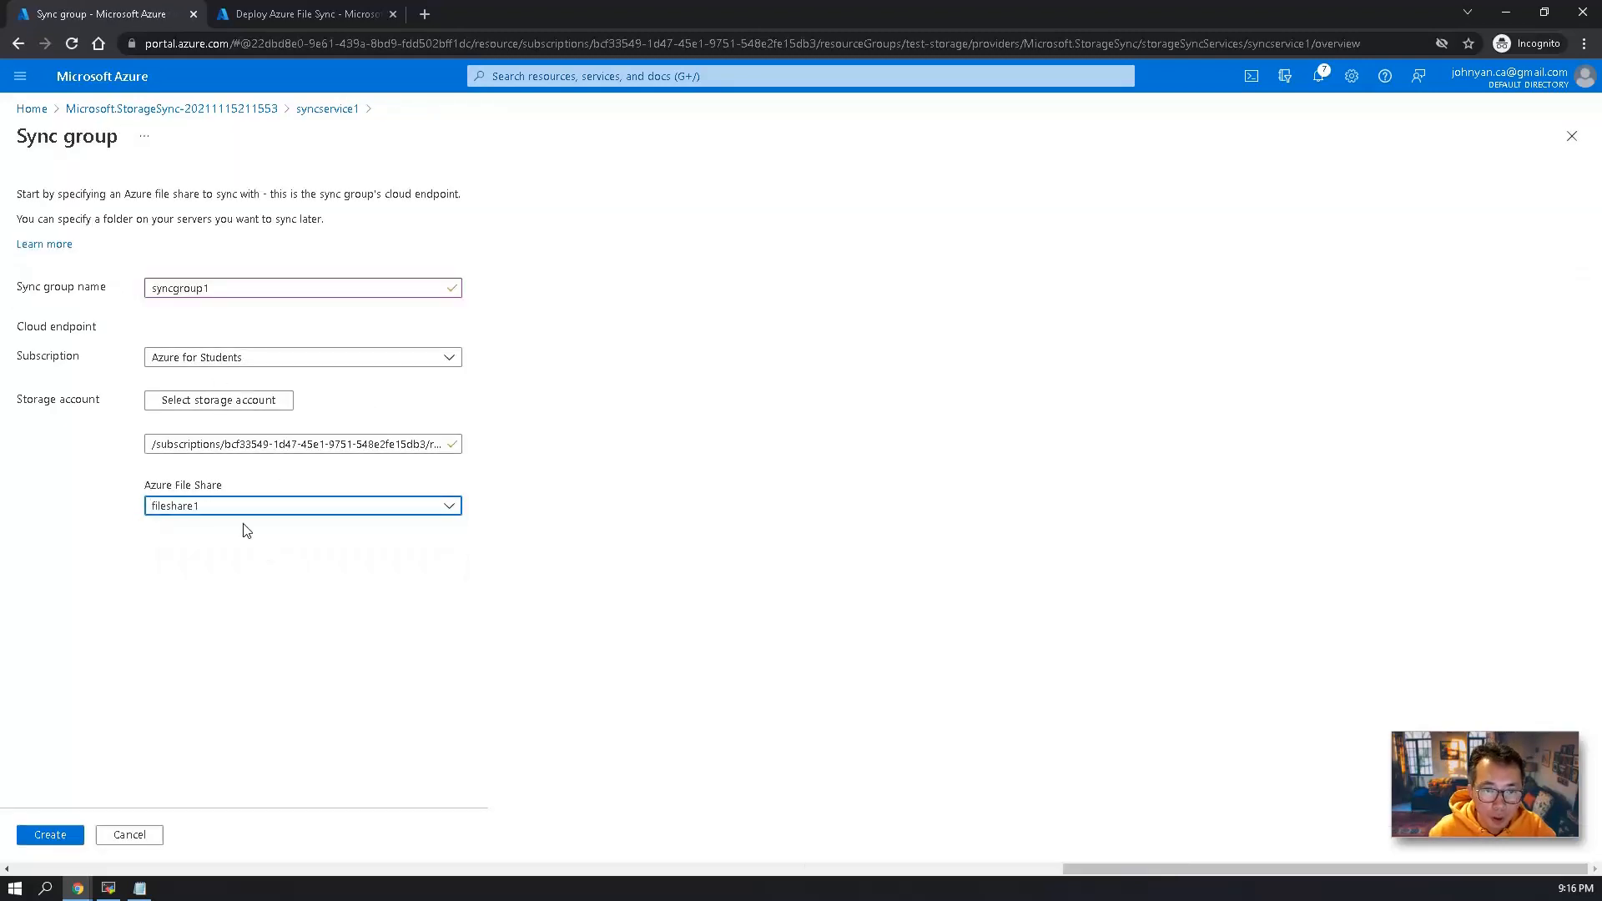
{"action": "left_click", "coordinate": [65, 835]}
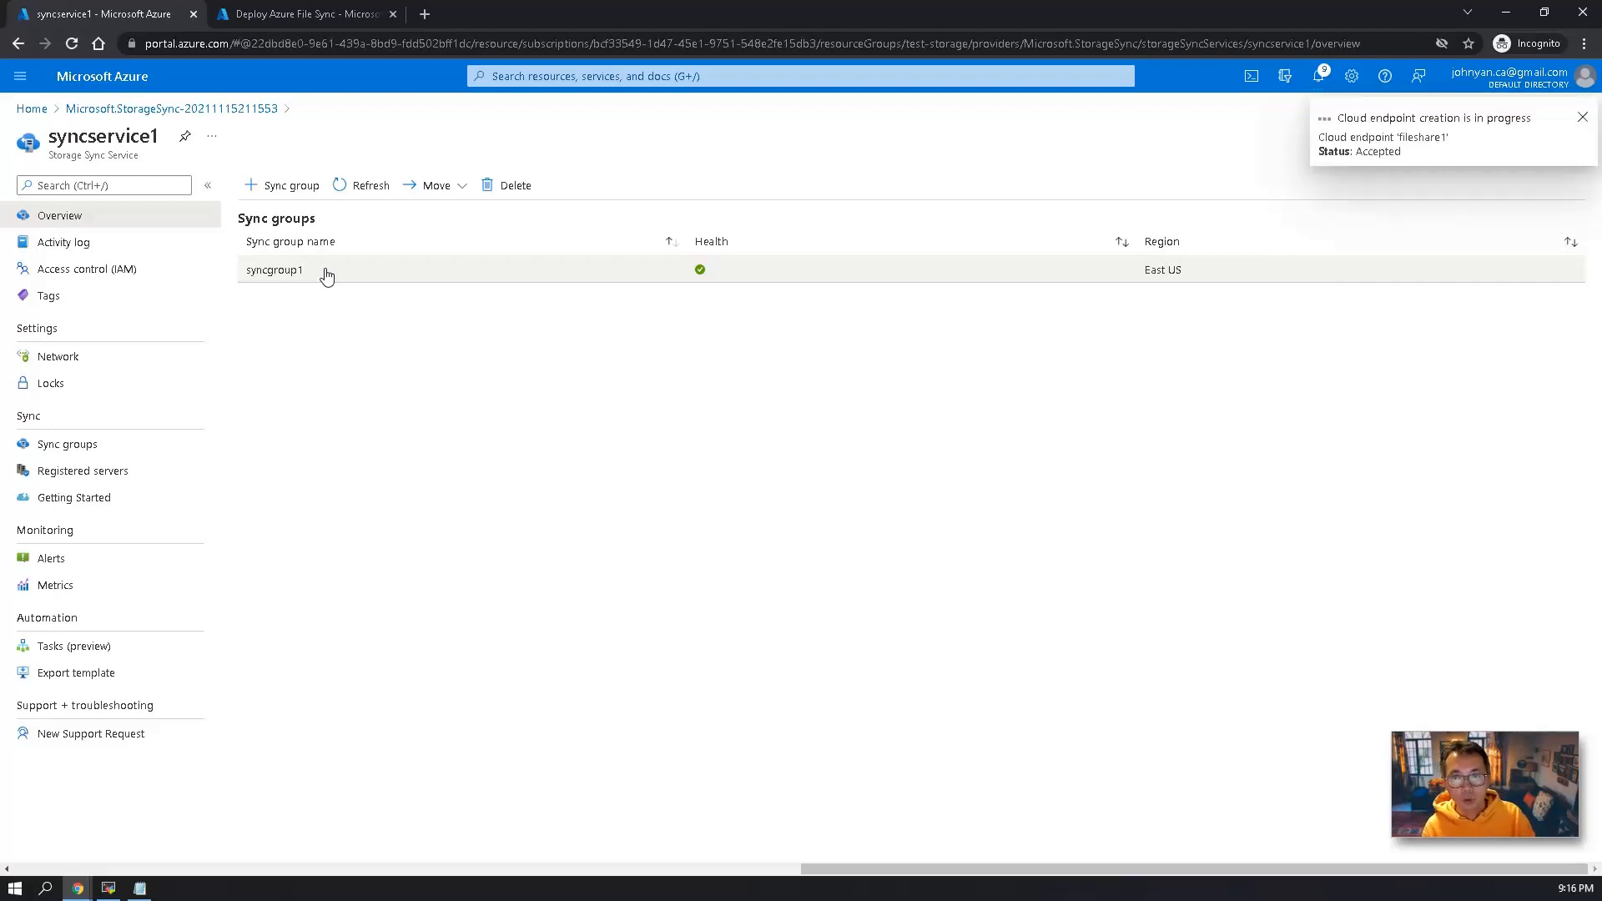
Switch to the remote VM, close the PowerShell window, check syncfolder on drive F: and return to the Azure portal.
{"action": "left_click", "coordinate": [139, 886]}
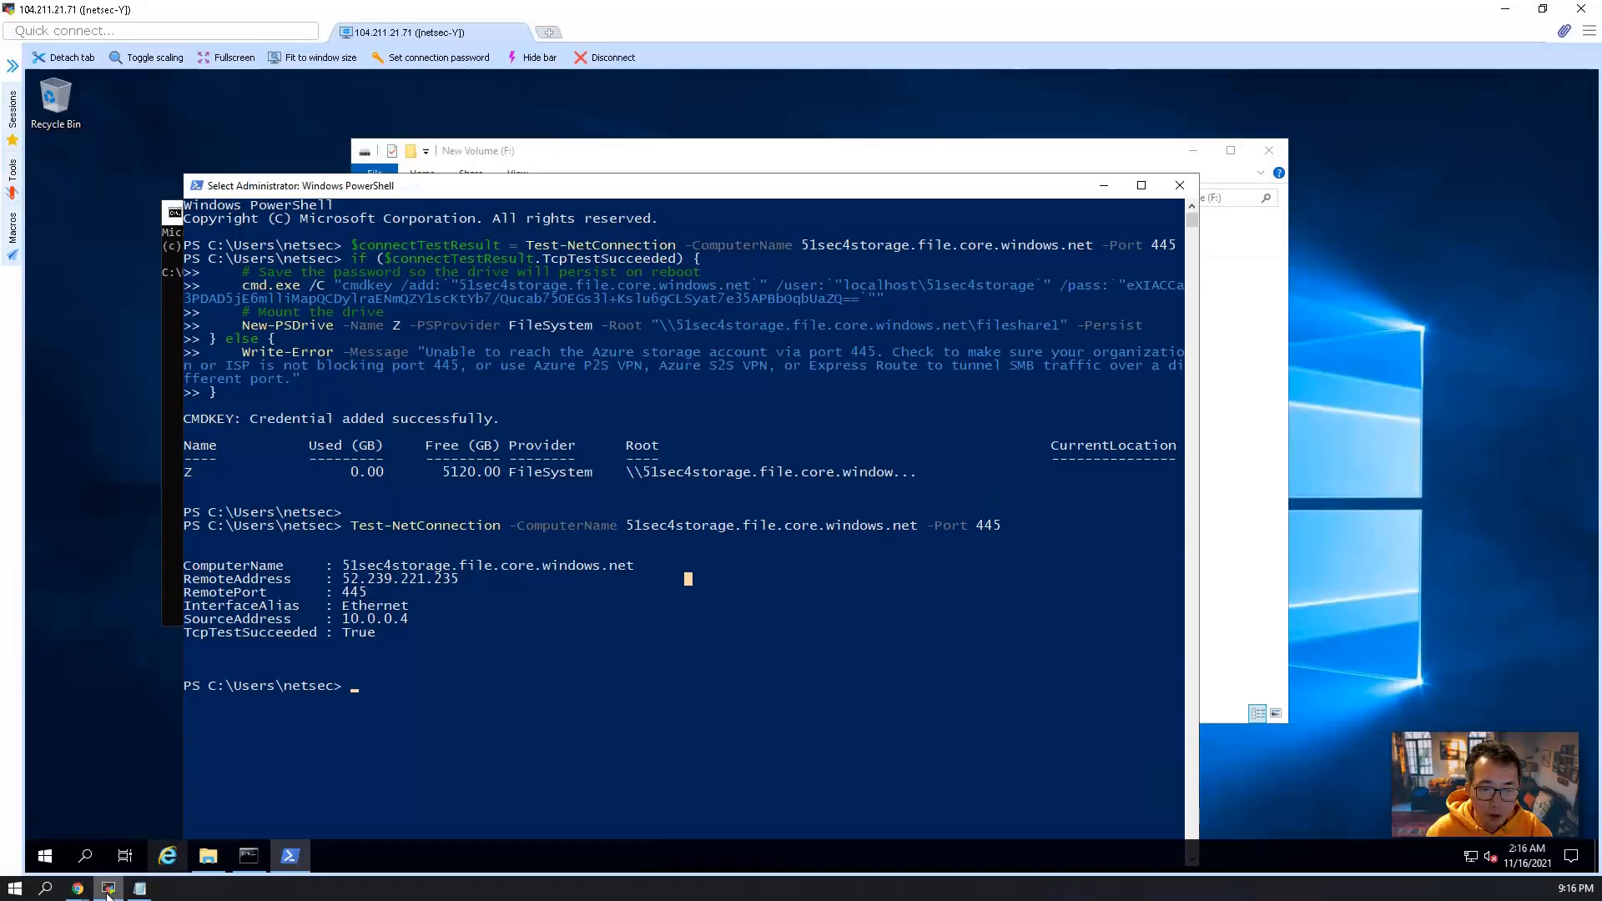
{"action": "left_click", "coordinate": [1179, 188]}
{"action": "left_click", "coordinate": [461, 586]}
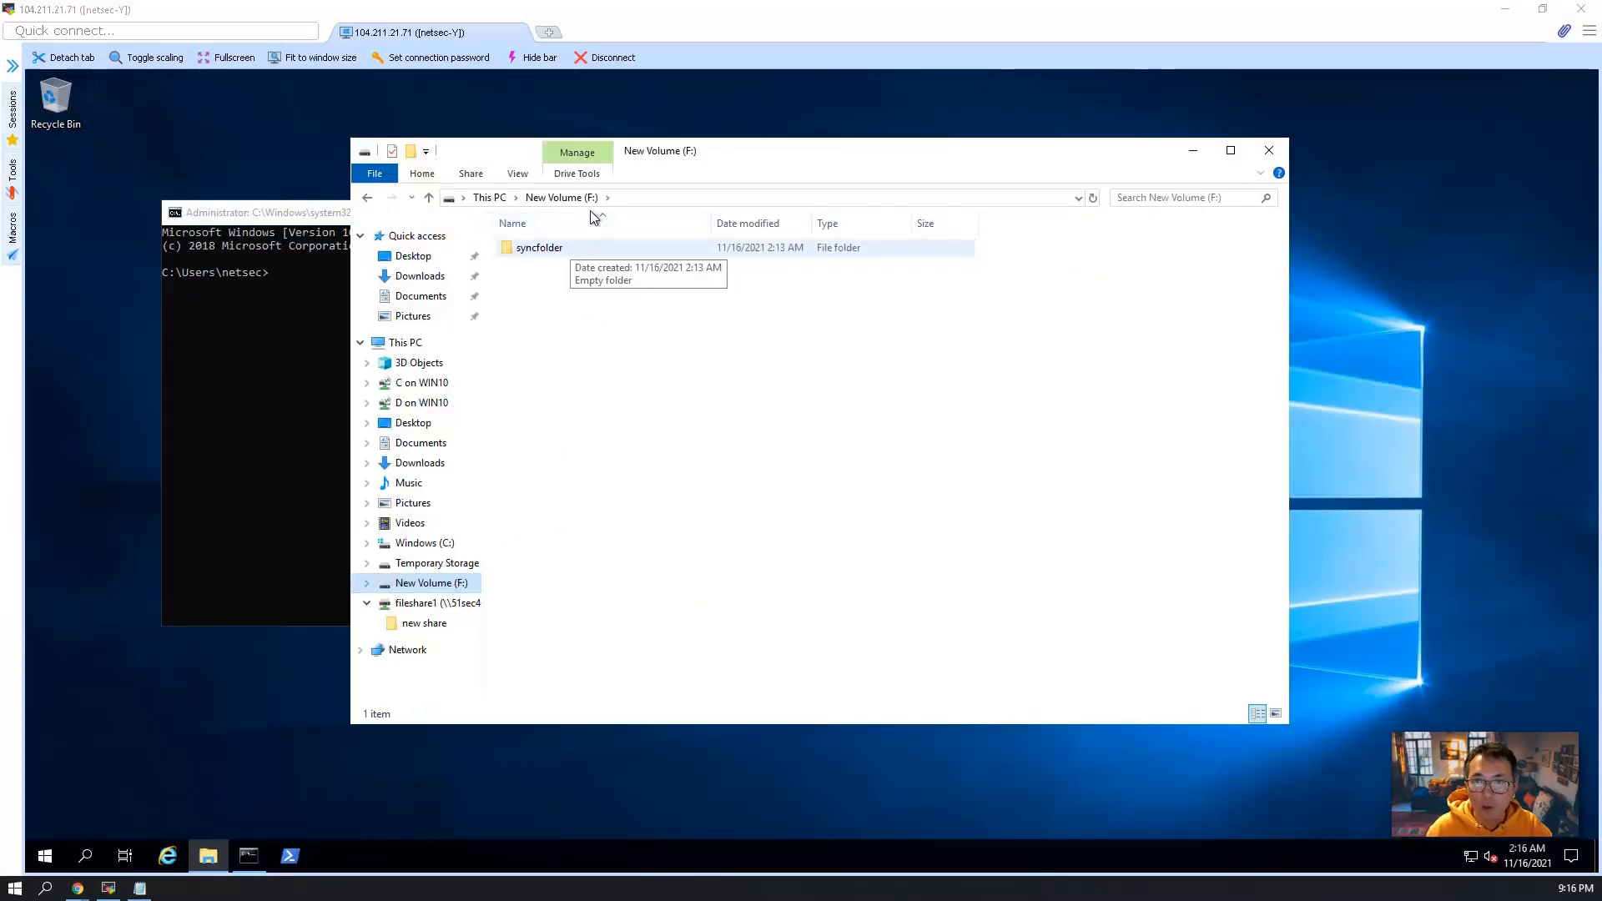
{"action": "left_click", "coordinate": [1510, 9]}
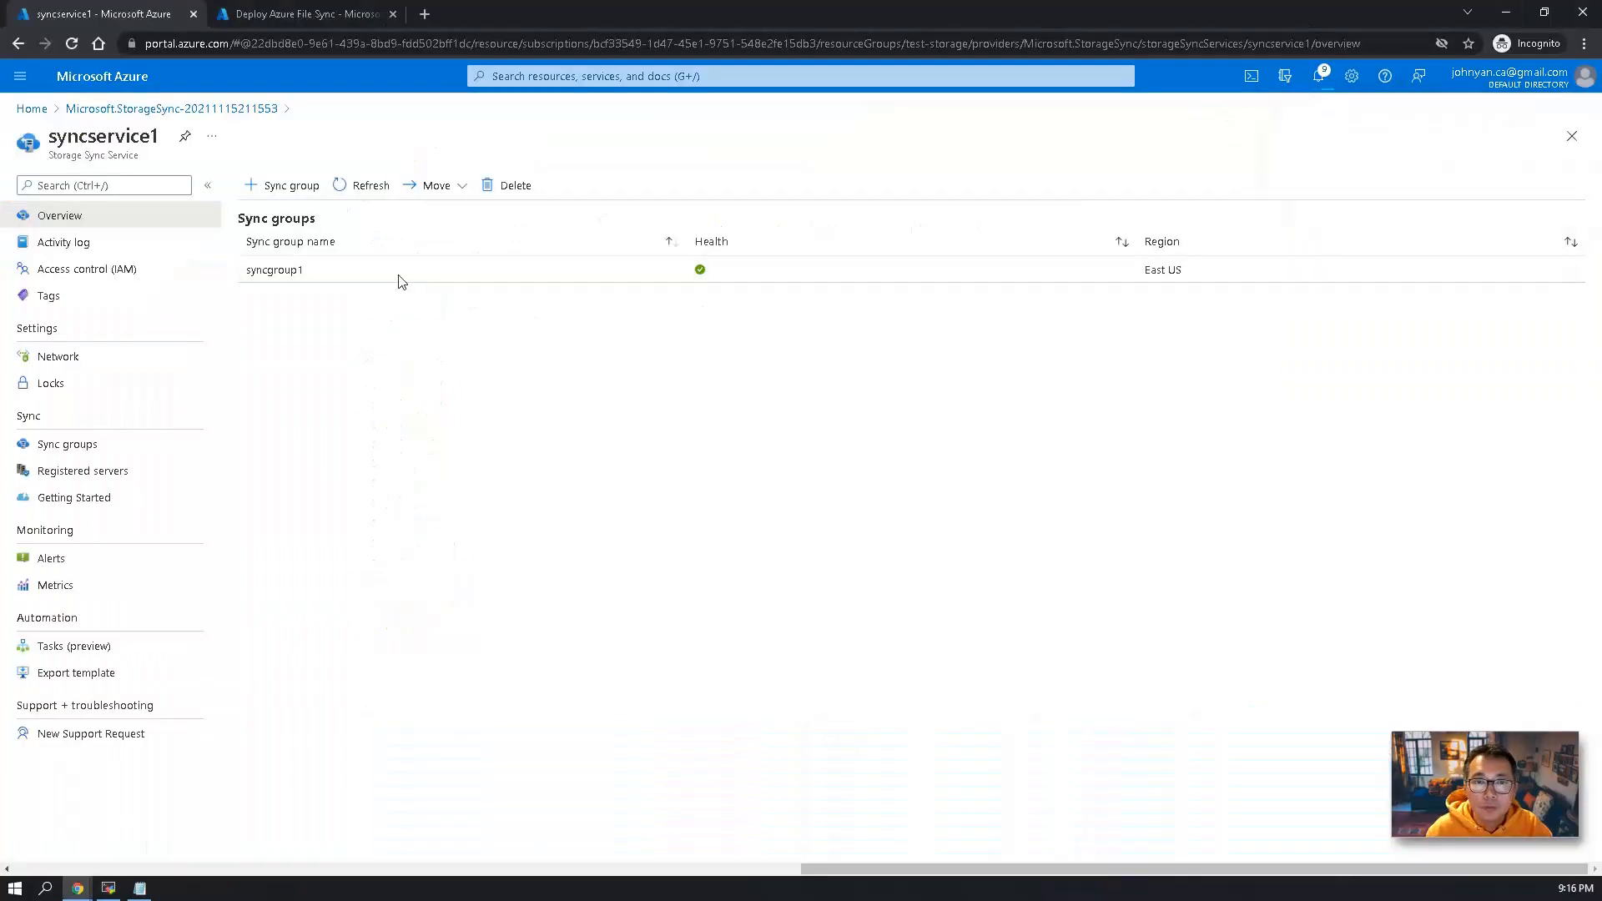
Open syncgroup1 and add a cloud endpoint with the storage account and Azure file share fileshare1.
{"action": "left_click", "coordinate": [306, 187]}
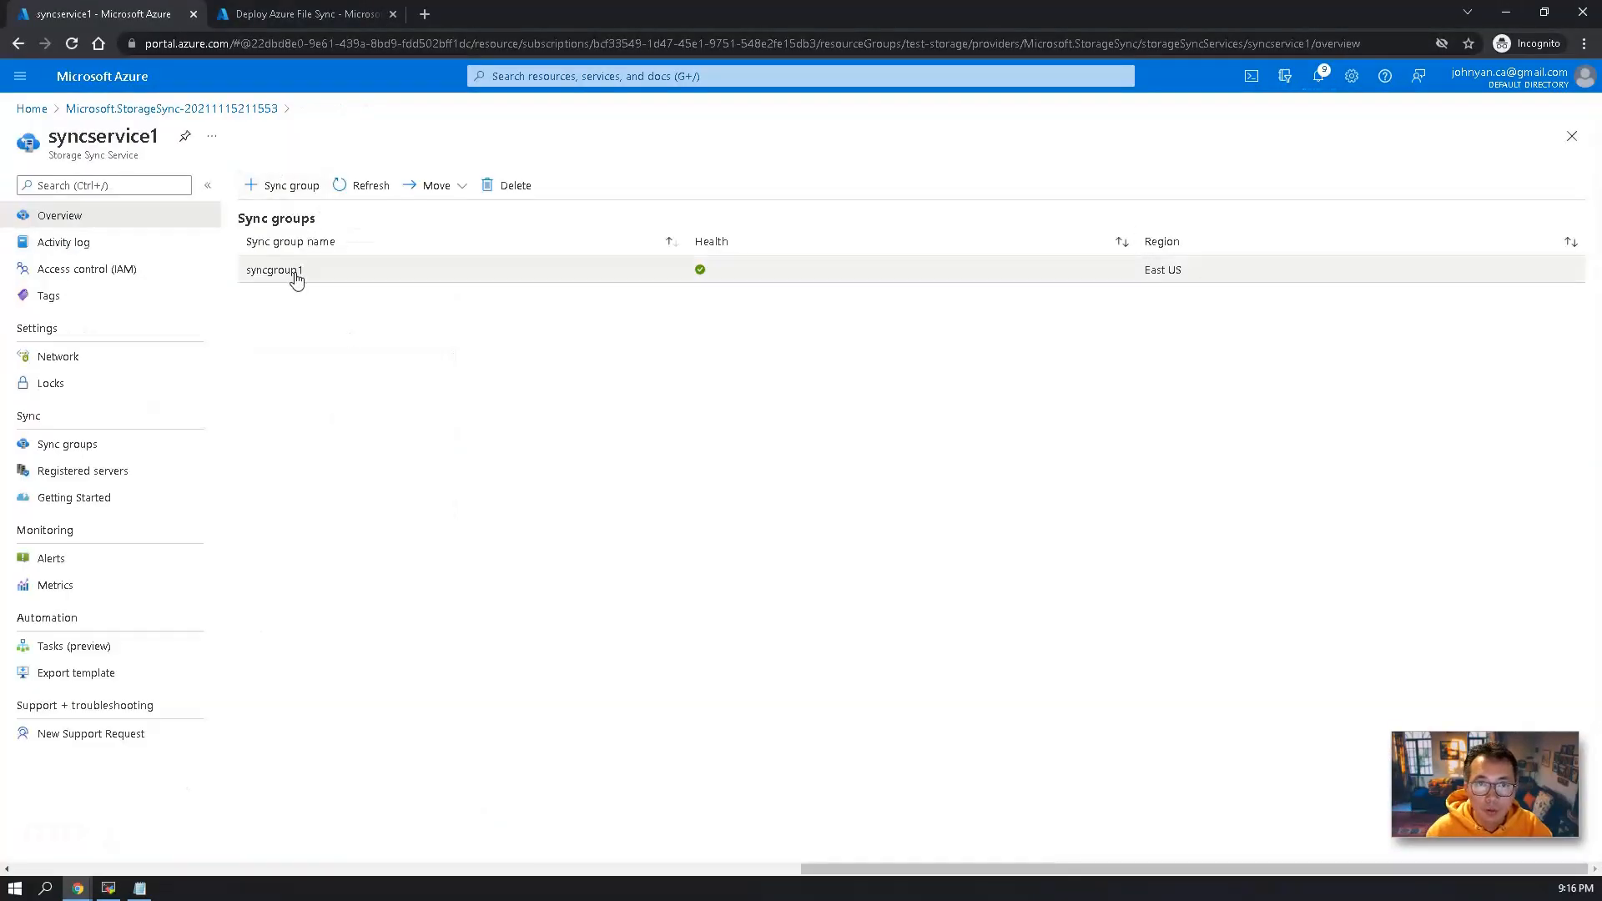
{"action": "left_click", "coordinate": [279, 269]}
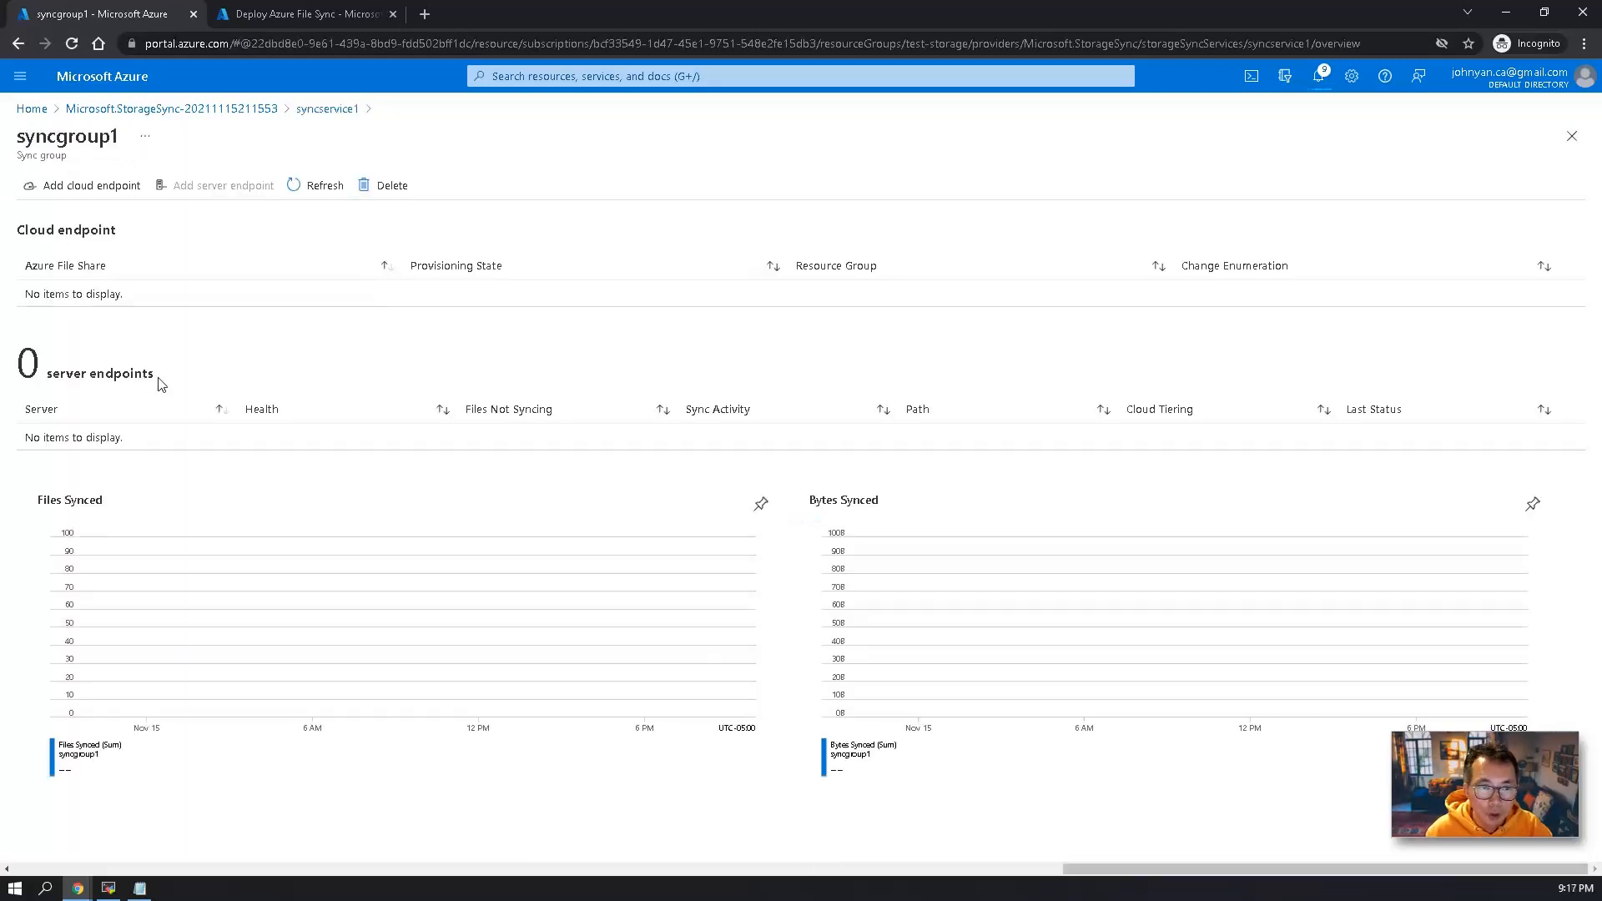
{"action": "left_click", "coordinate": [127, 187]}
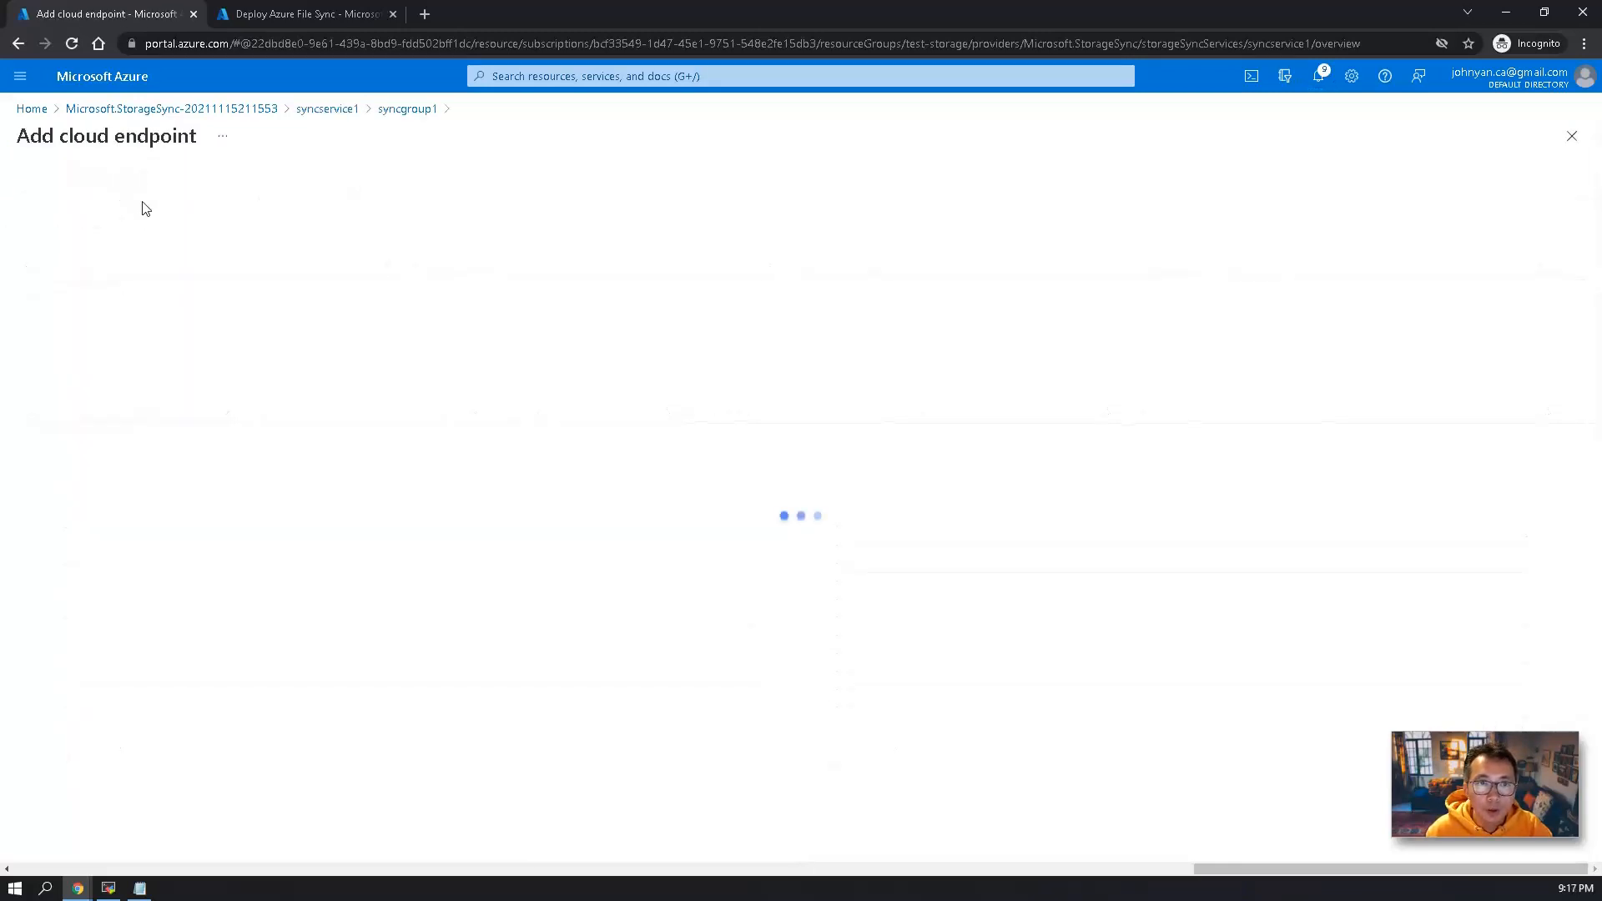
{"action": "left_click", "coordinate": [345, 450]}
{"action": "left_click", "coordinate": [278, 408]}
{"action": "left_click", "coordinate": [129, 286]}
{"action": "left_click", "coordinate": [286, 511]}
{"action": "left_click", "coordinate": [200, 565]}
{"action": "left_click", "coordinate": [58, 834]}
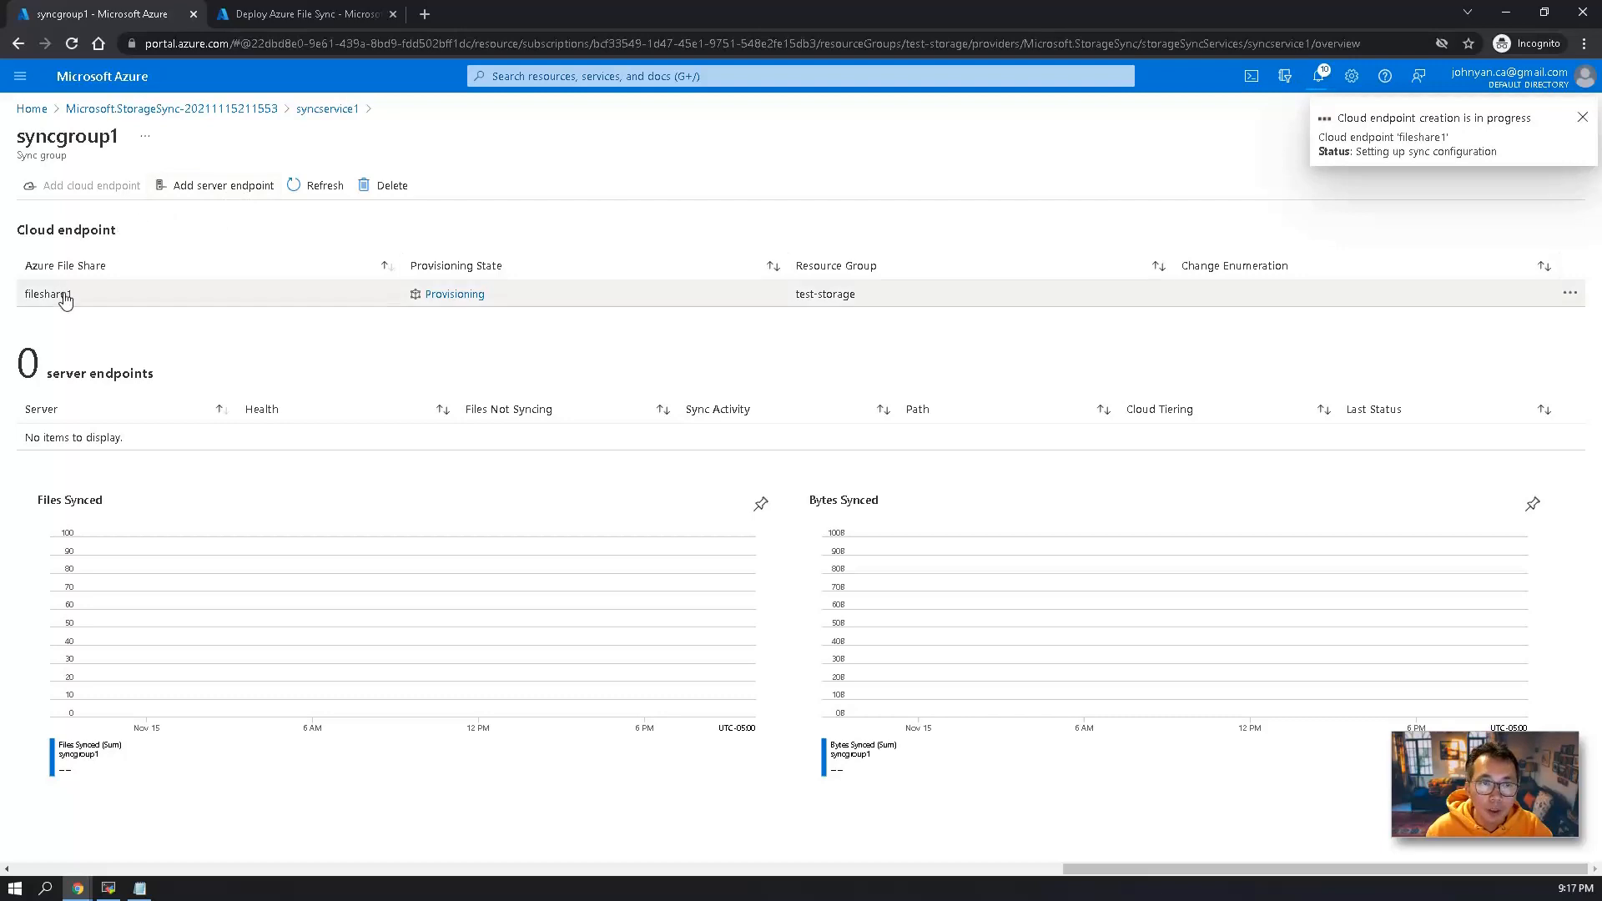
Open the server endpoint form for syncgroup1 and check which registered servers are available.
{"action": "left_click", "coordinate": [204, 191]}
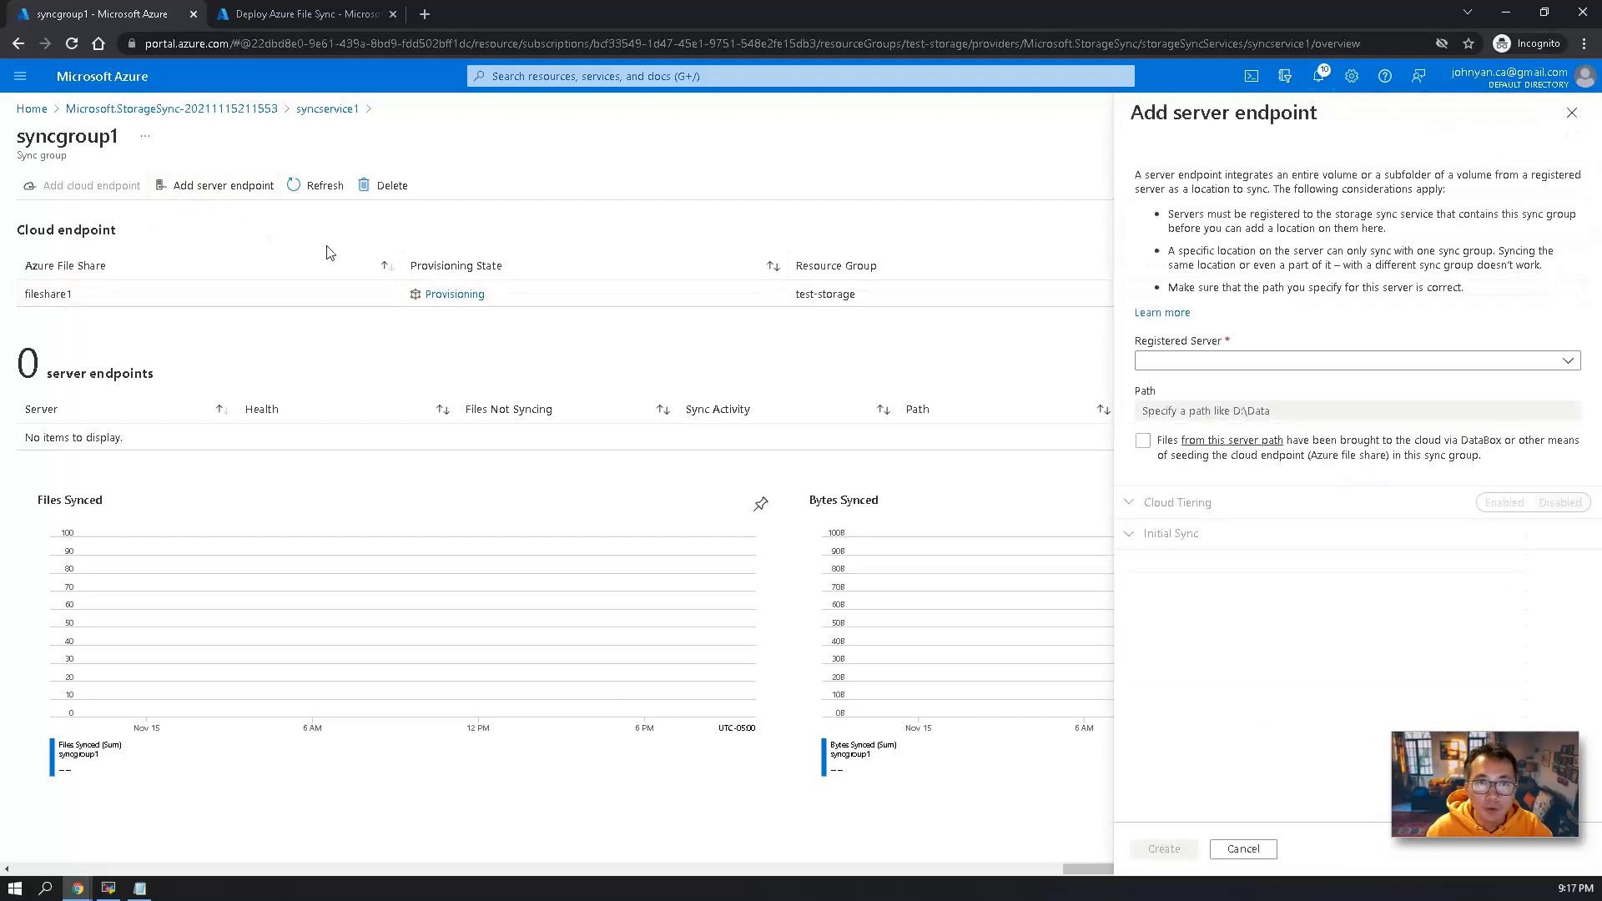
{"action": "left_click", "coordinate": [1176, 363]}
{"action": "left_click", "coordinate": [1225, 423]}
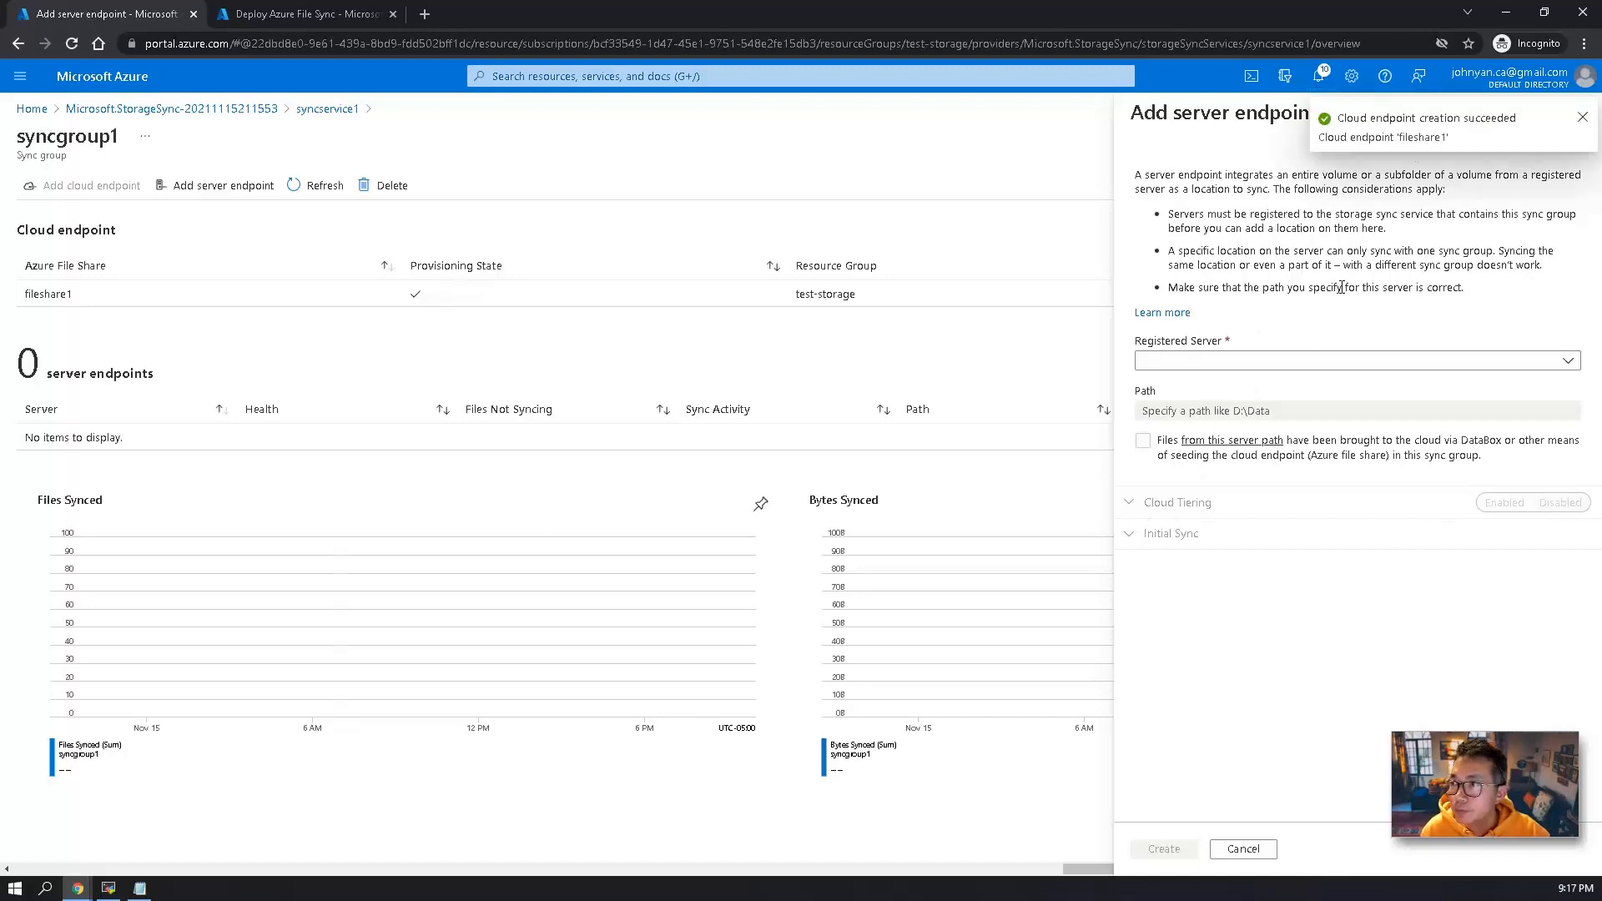
Go to the registered servers of syncservice1 and copy the download link of the Azure File Sync agent.
{"action": "left_click", "coordinate": [321, 108]}
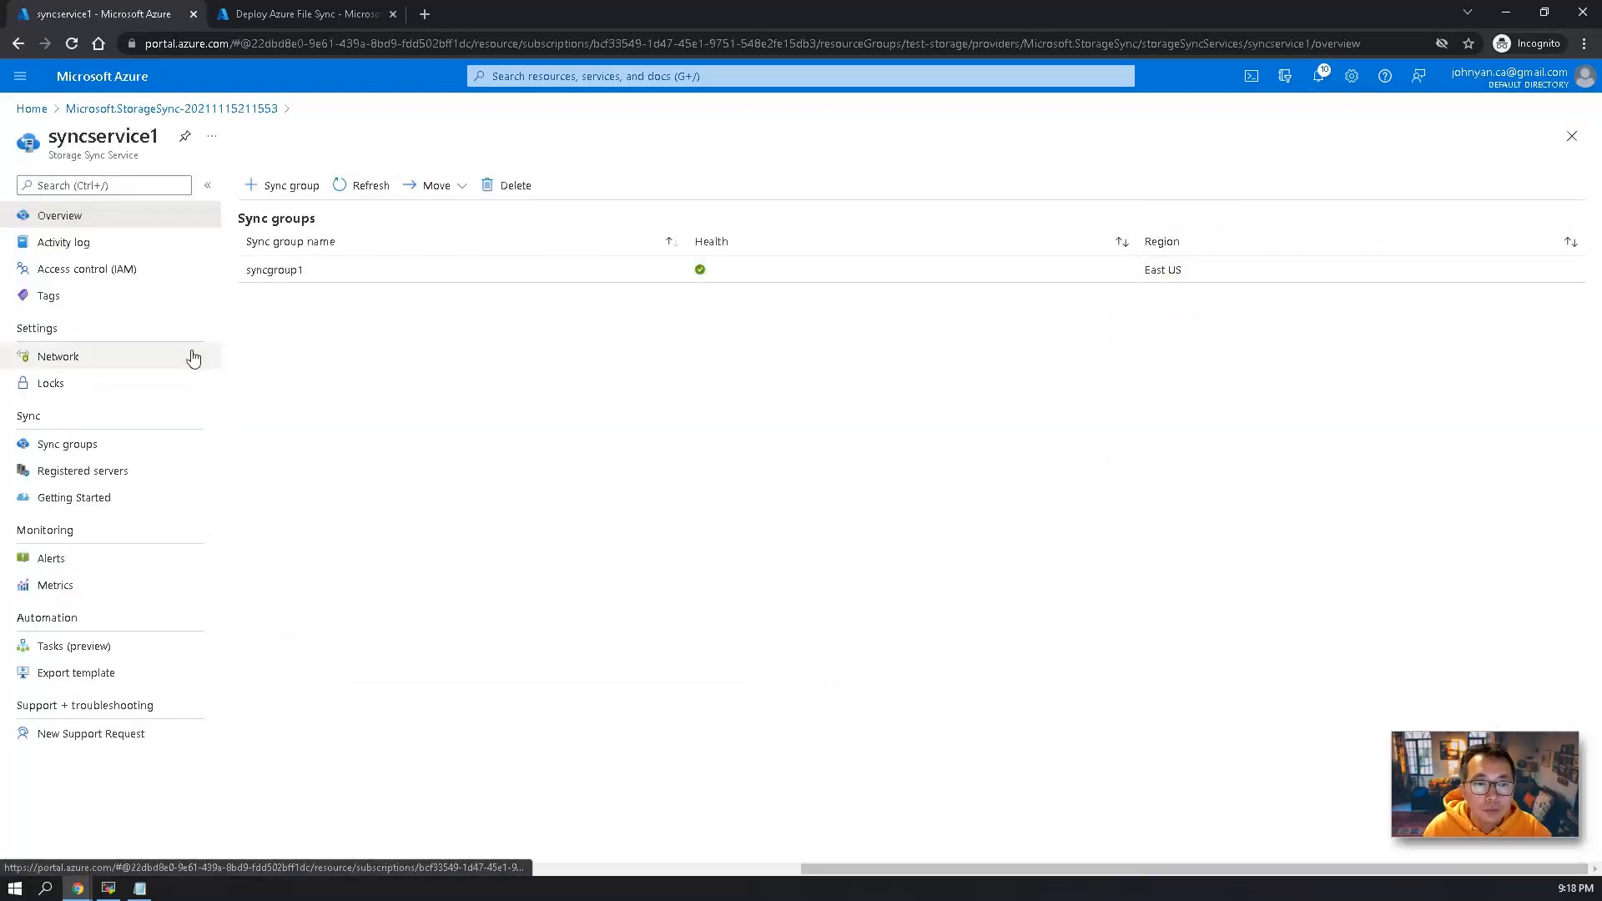
{"action": "left_click", "coordinate": [177, 478]}
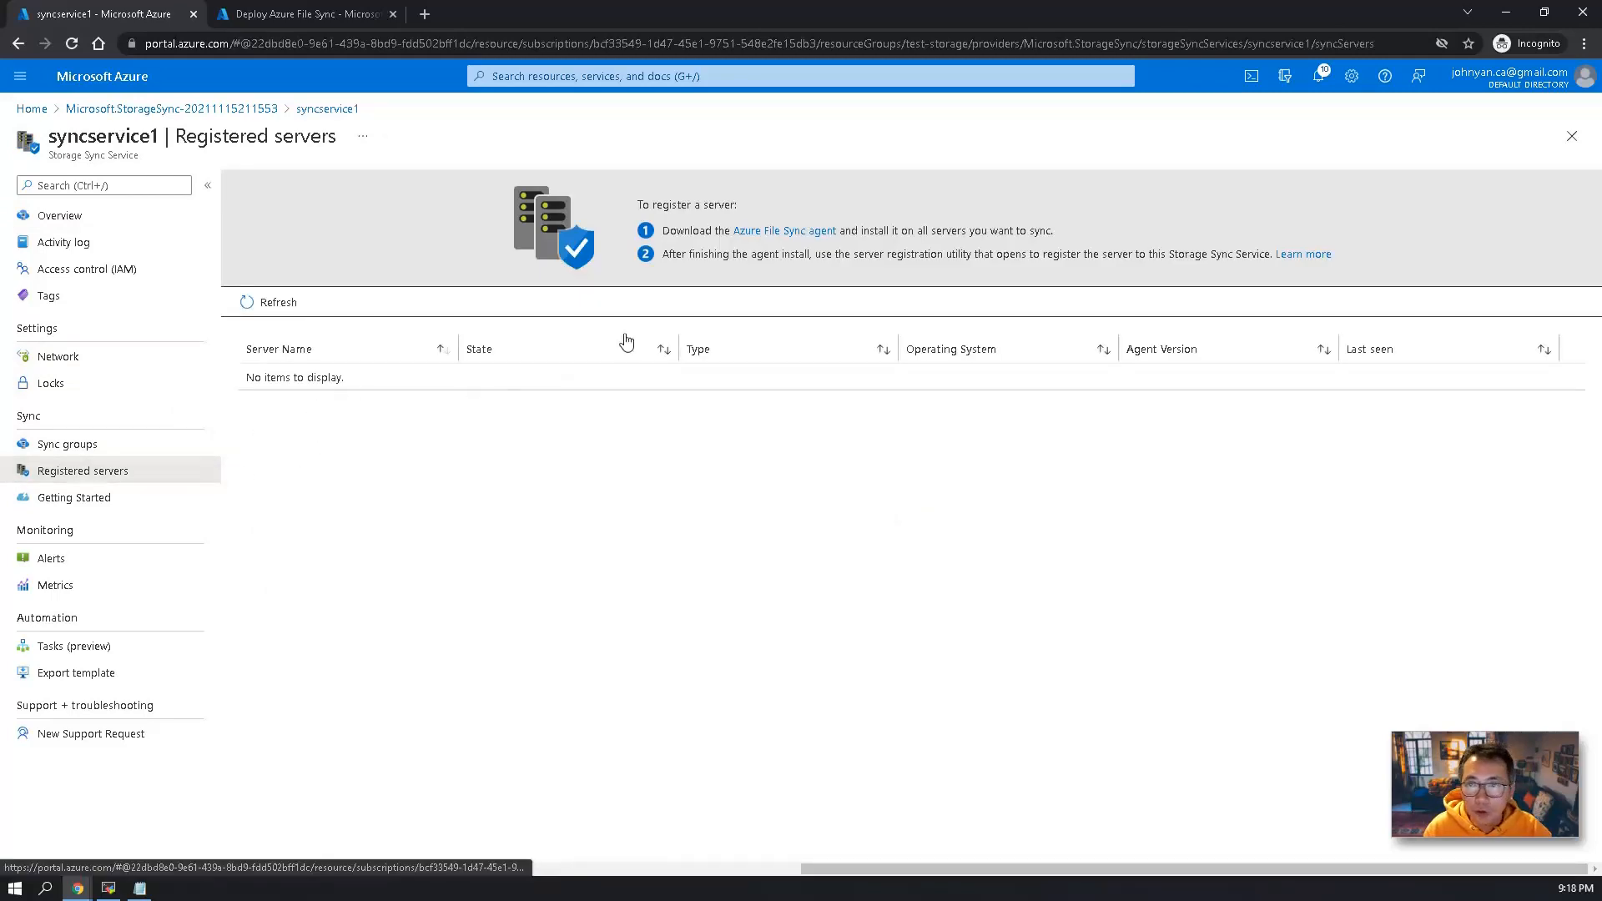
{"action": "right_click", "coordinate": [776, 236]}
{"action": "left_click", "coordinate": [822, 329]}
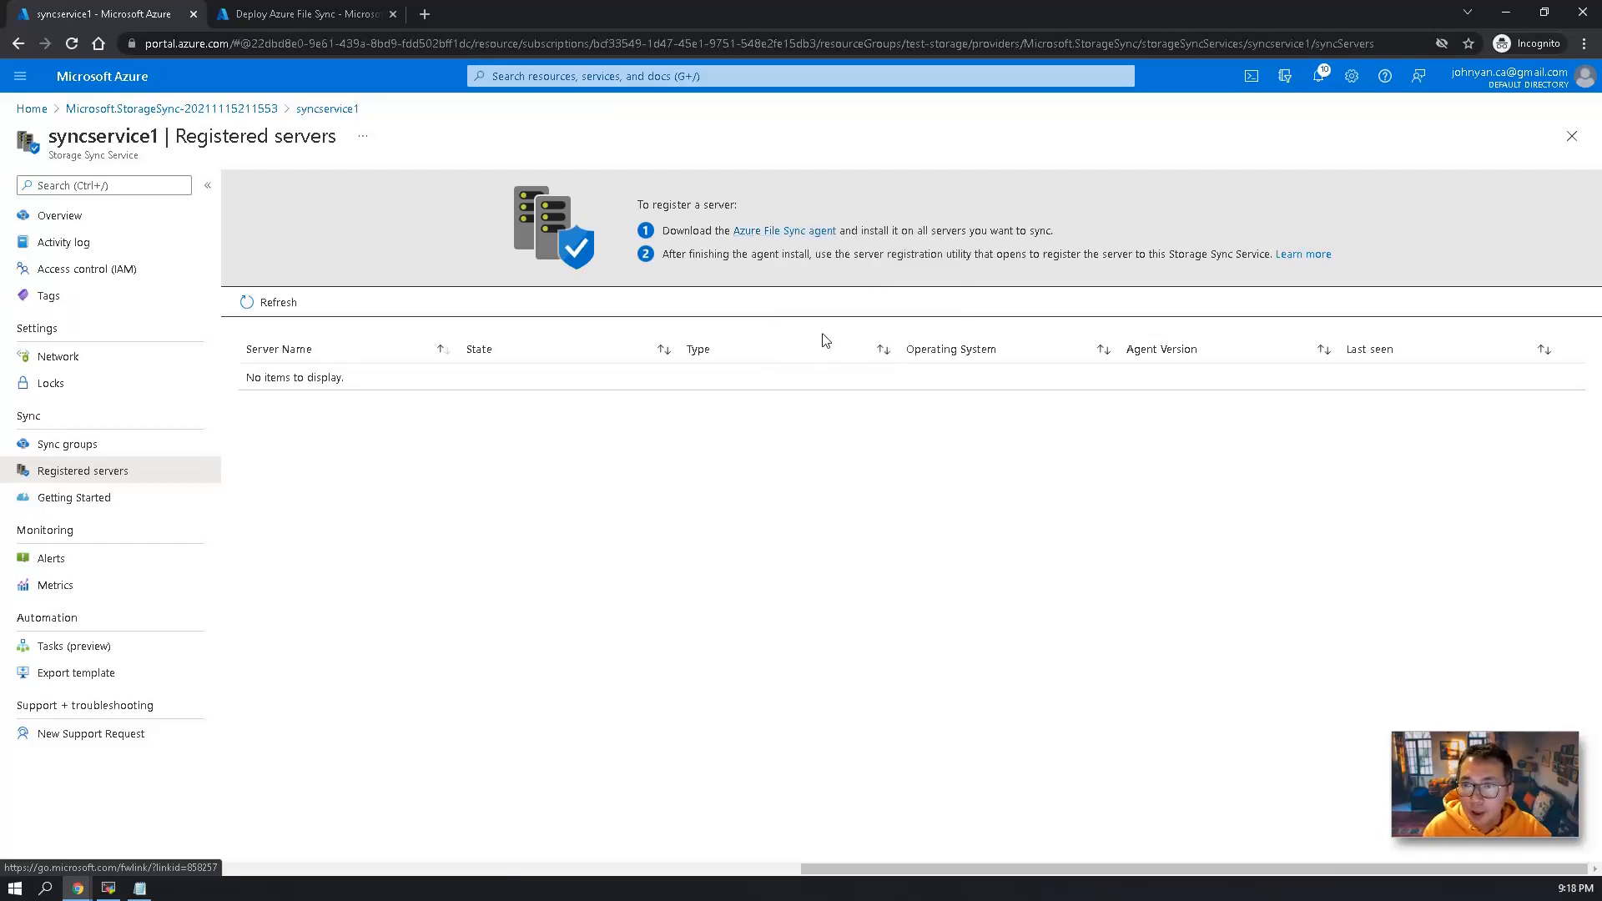
On the remote VM, use Server Manager to turn off IE Enhanced Security Configuration for both Administrators and Users.
{"action": "left_click", "coordinate": [108, 888]}
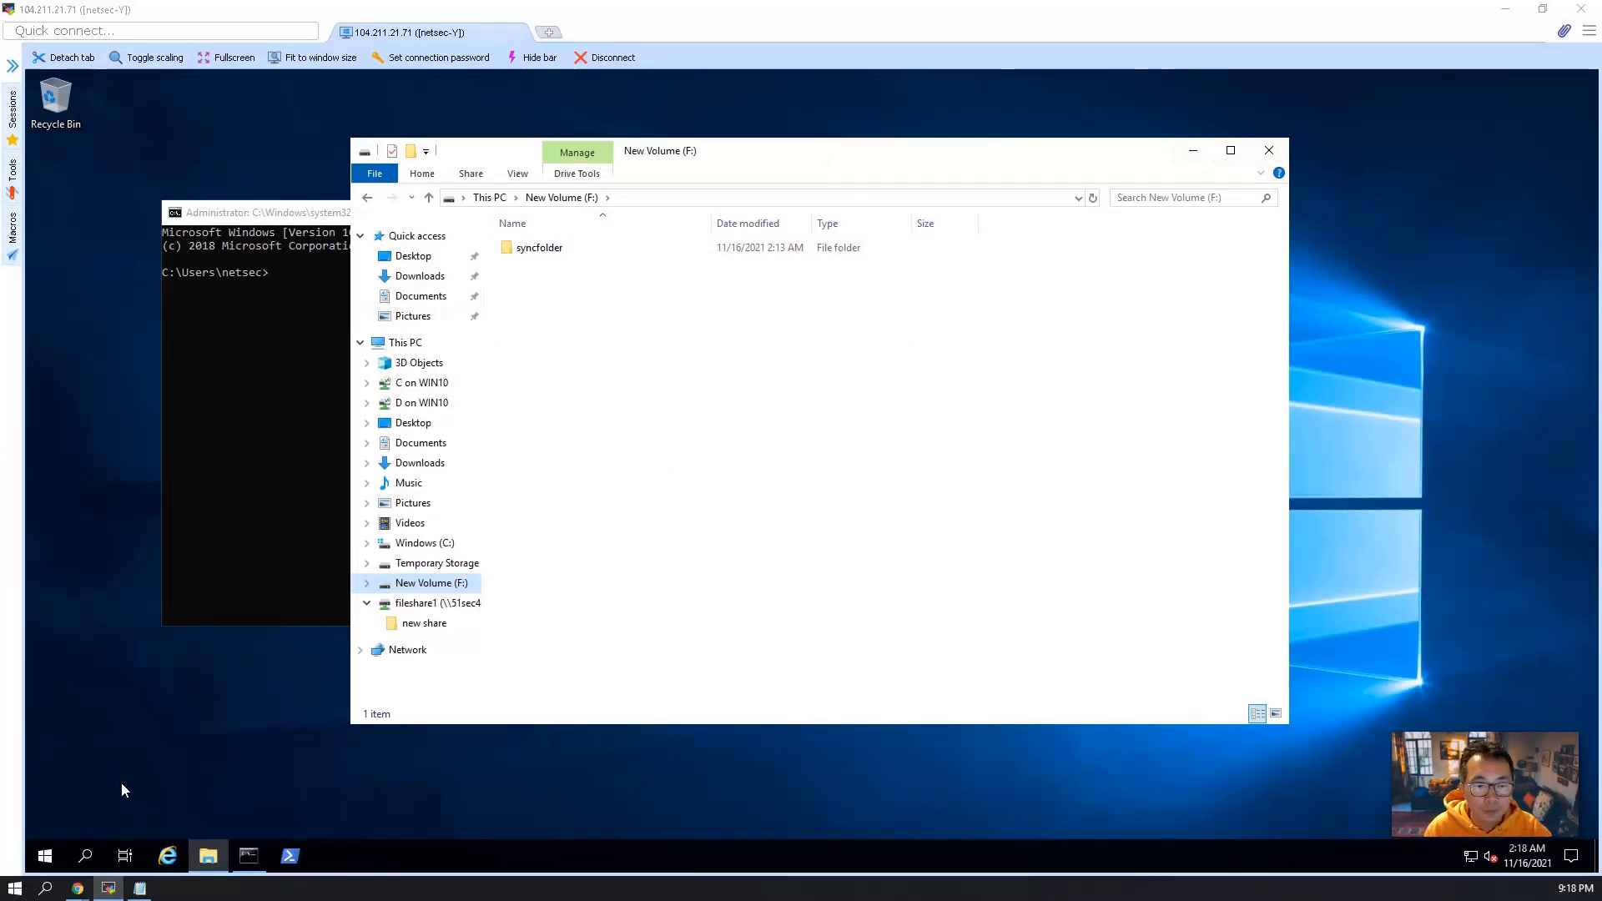
{"action": "left_click", "coordinate": [45, 855]}
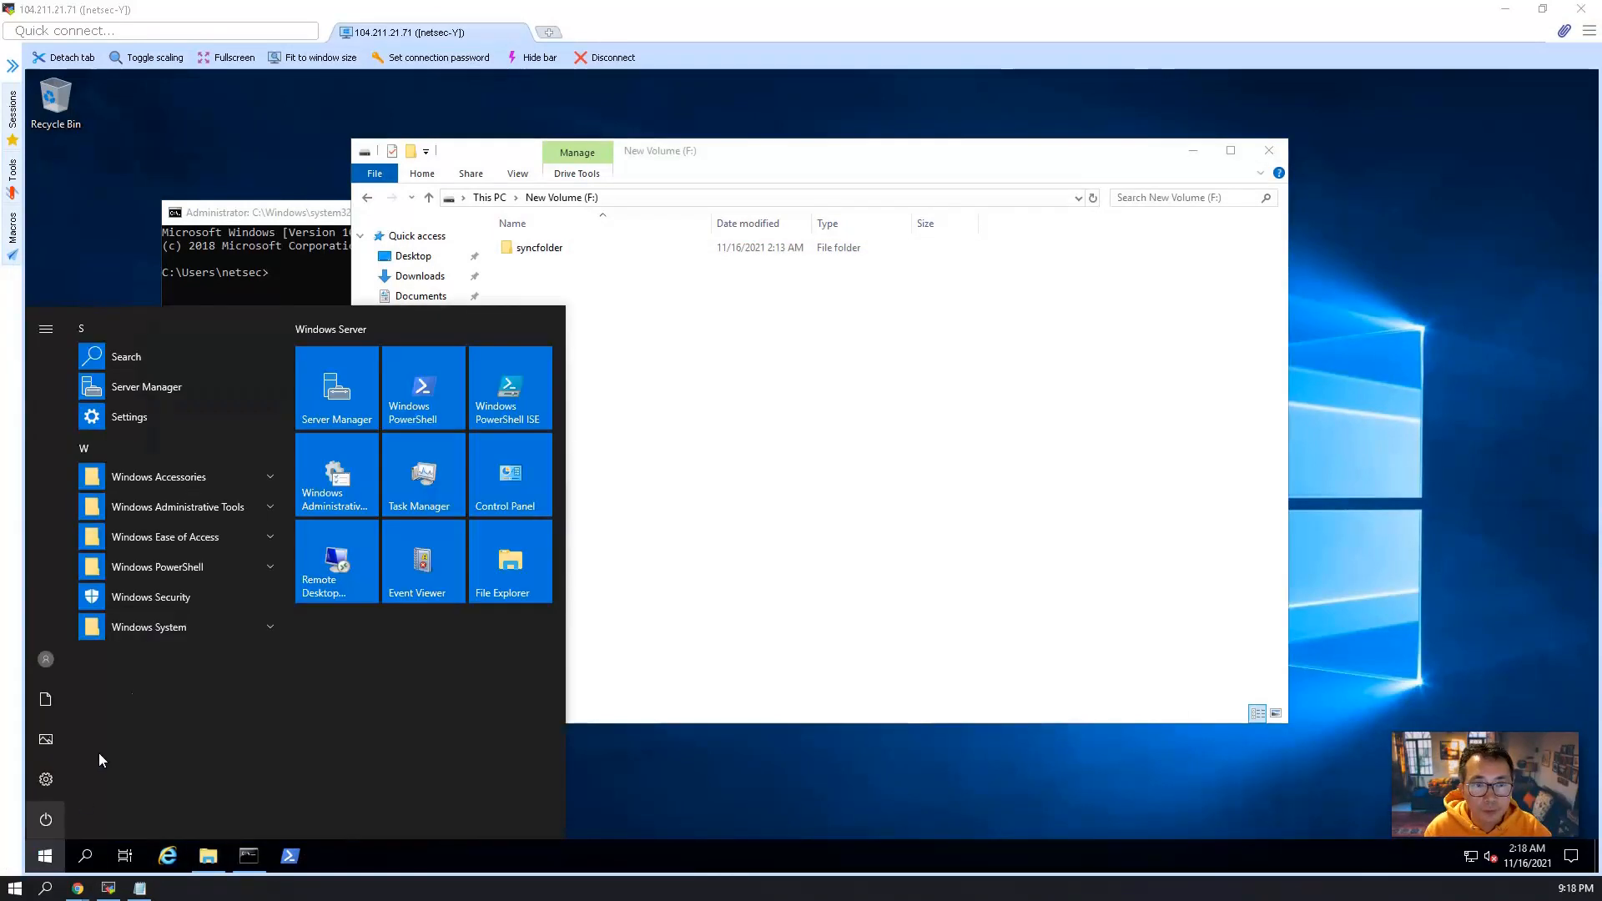
{"action": "left_click", "coordinate": [204, 386]}
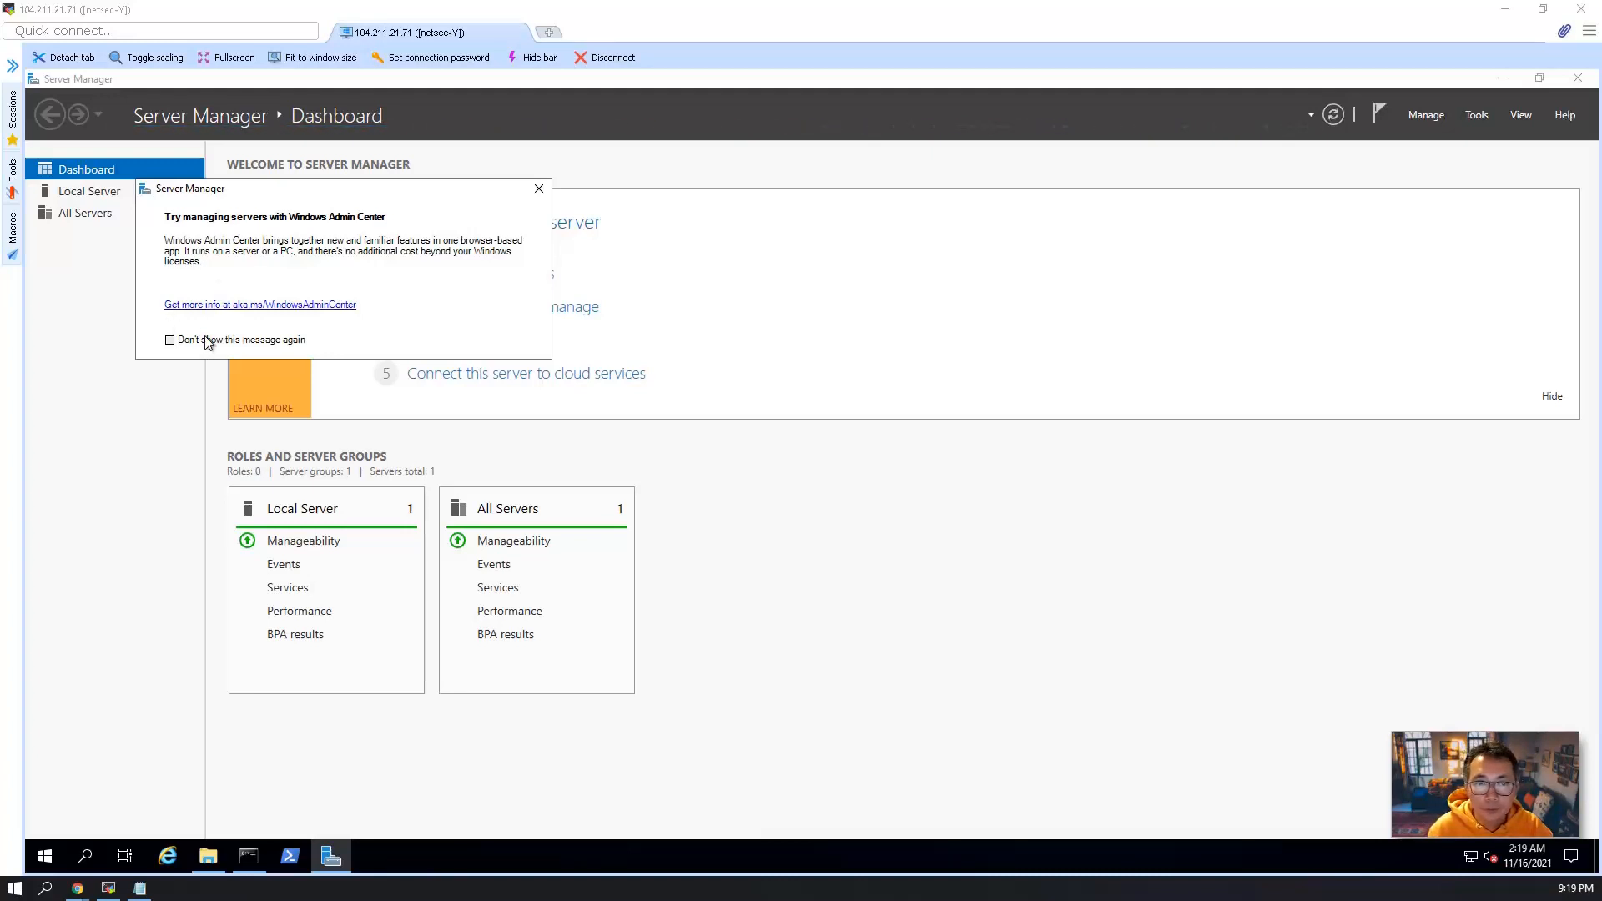
{"action": "left_click", "coordinate": [531, 194]}
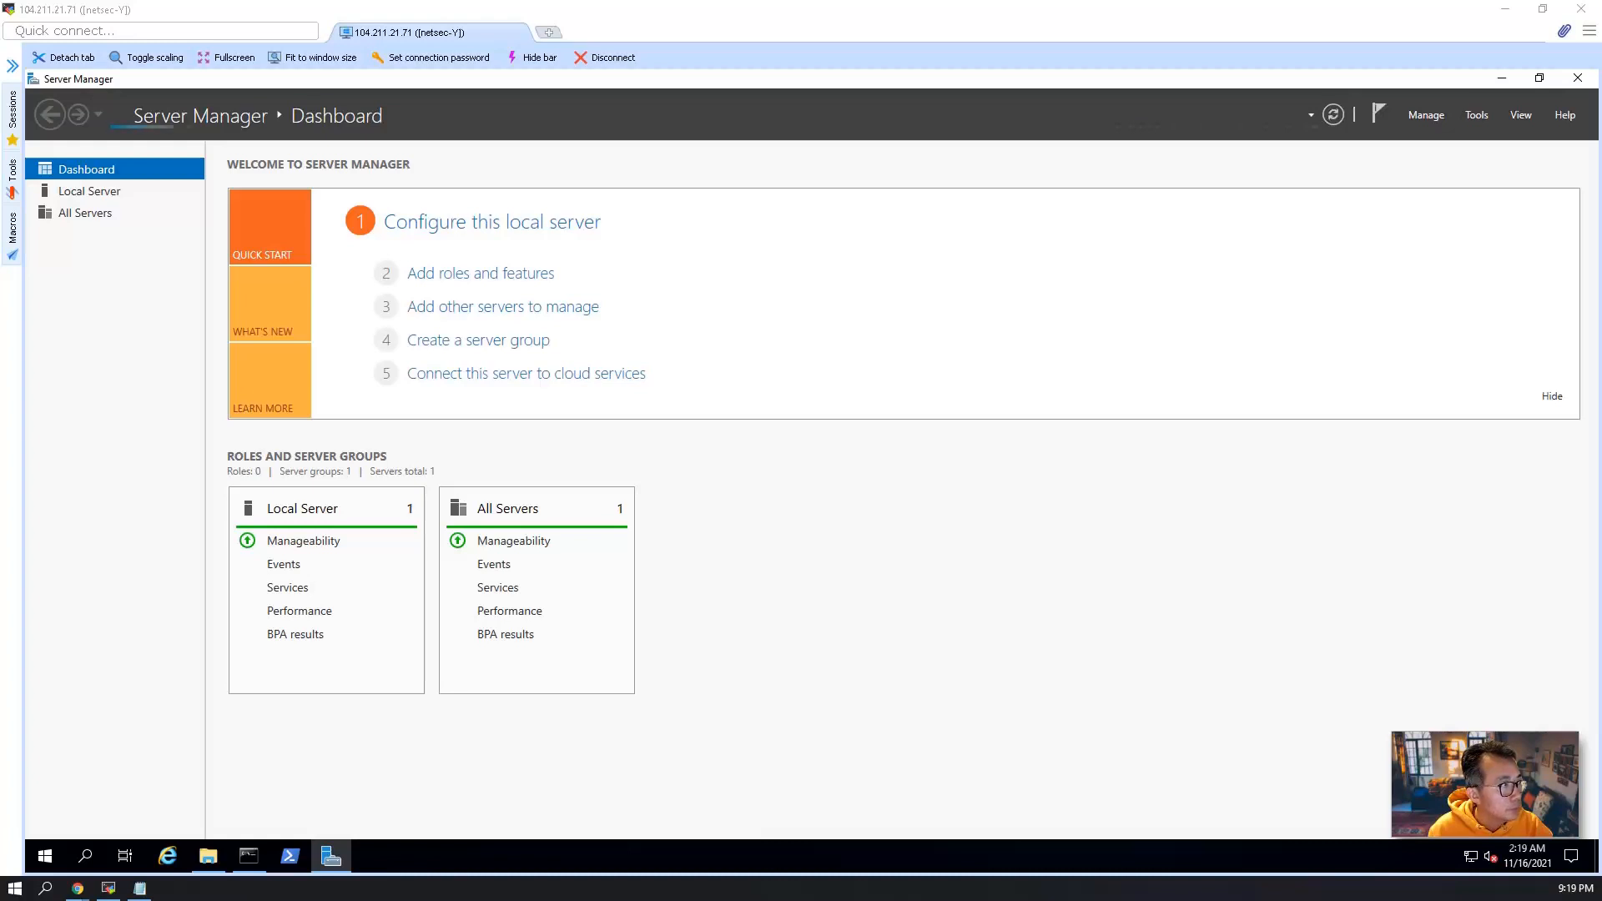
{"action": "left_click", "coordinate": [99, 193]}
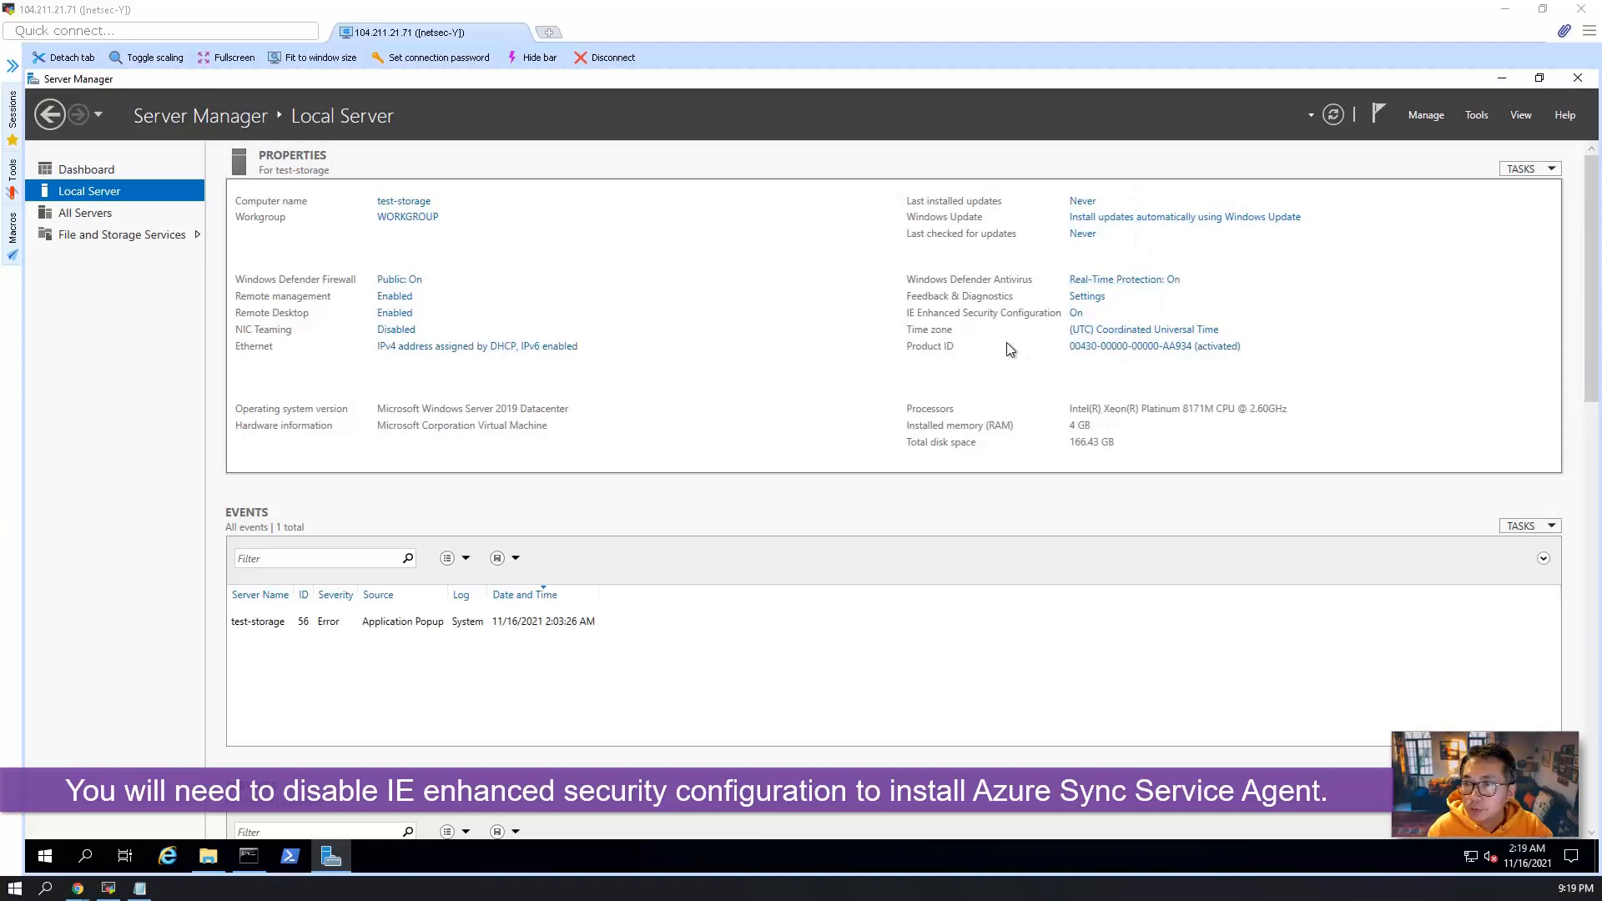
{"action": "left_click", "coordinate": [1076, 315]}
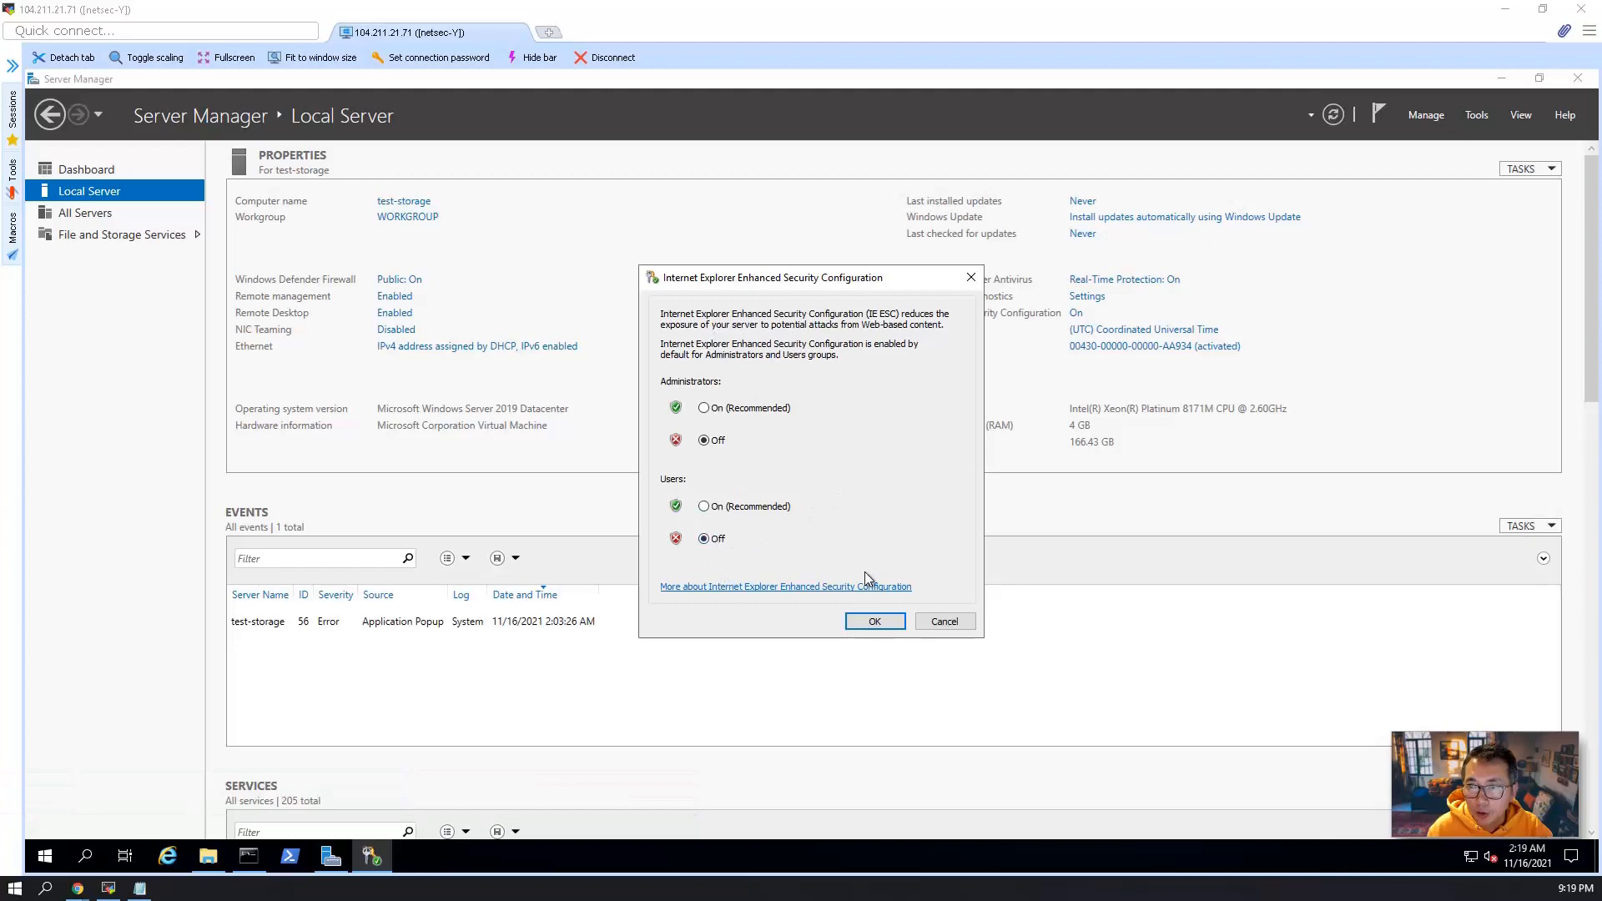
{"action": "left_click", "coordinate": [873, 624]}
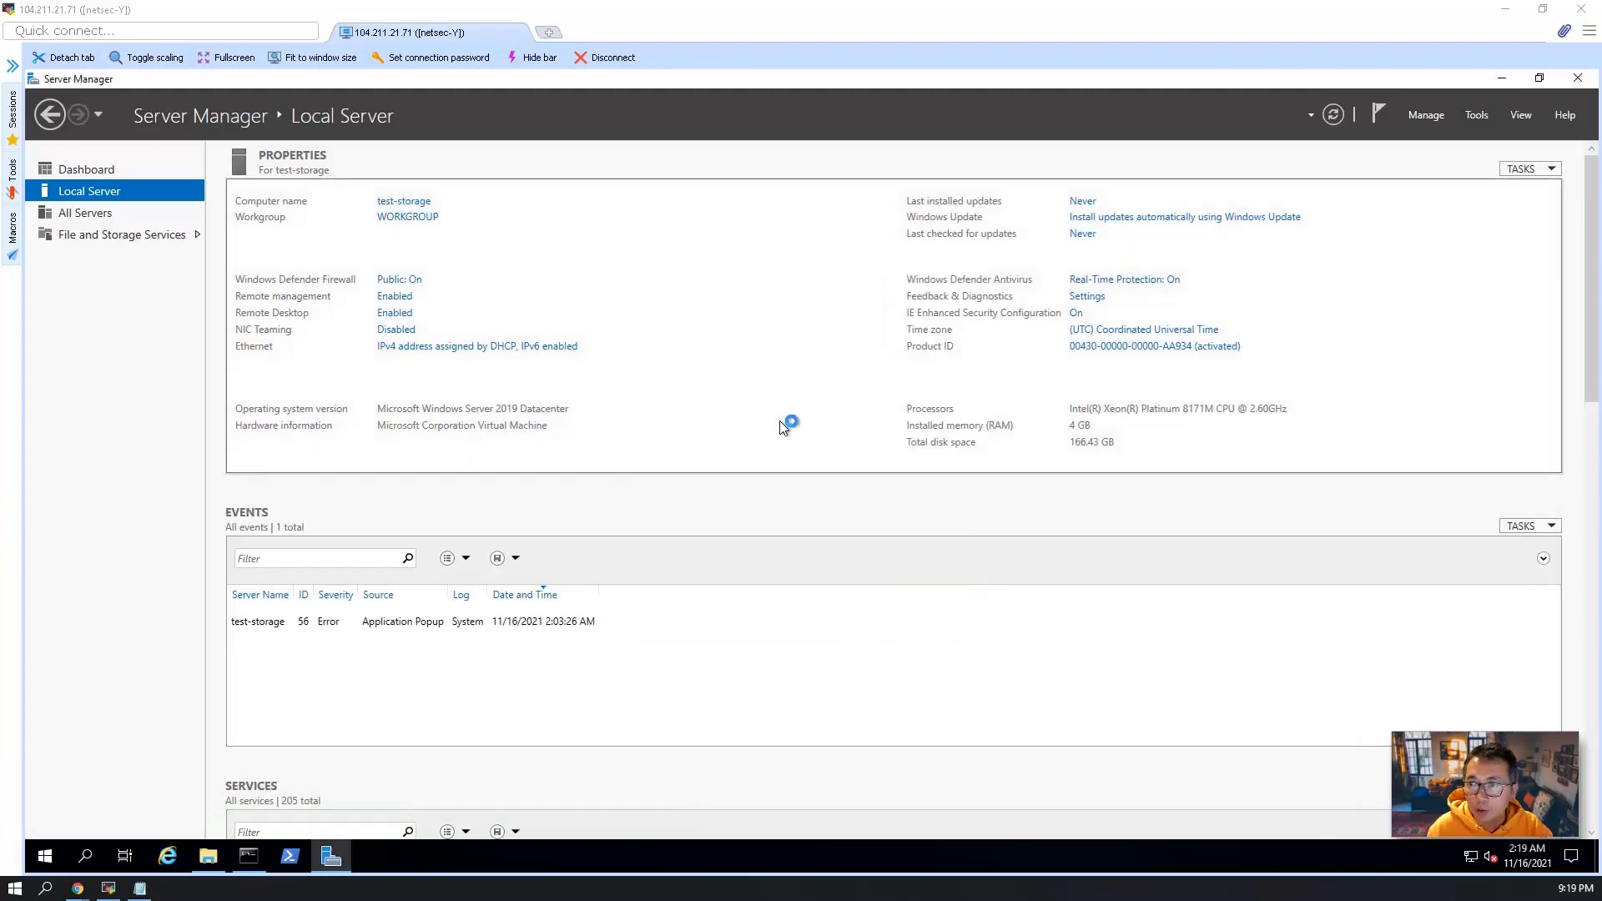
{"action": "left_click", "coordinate": [168, 856]}
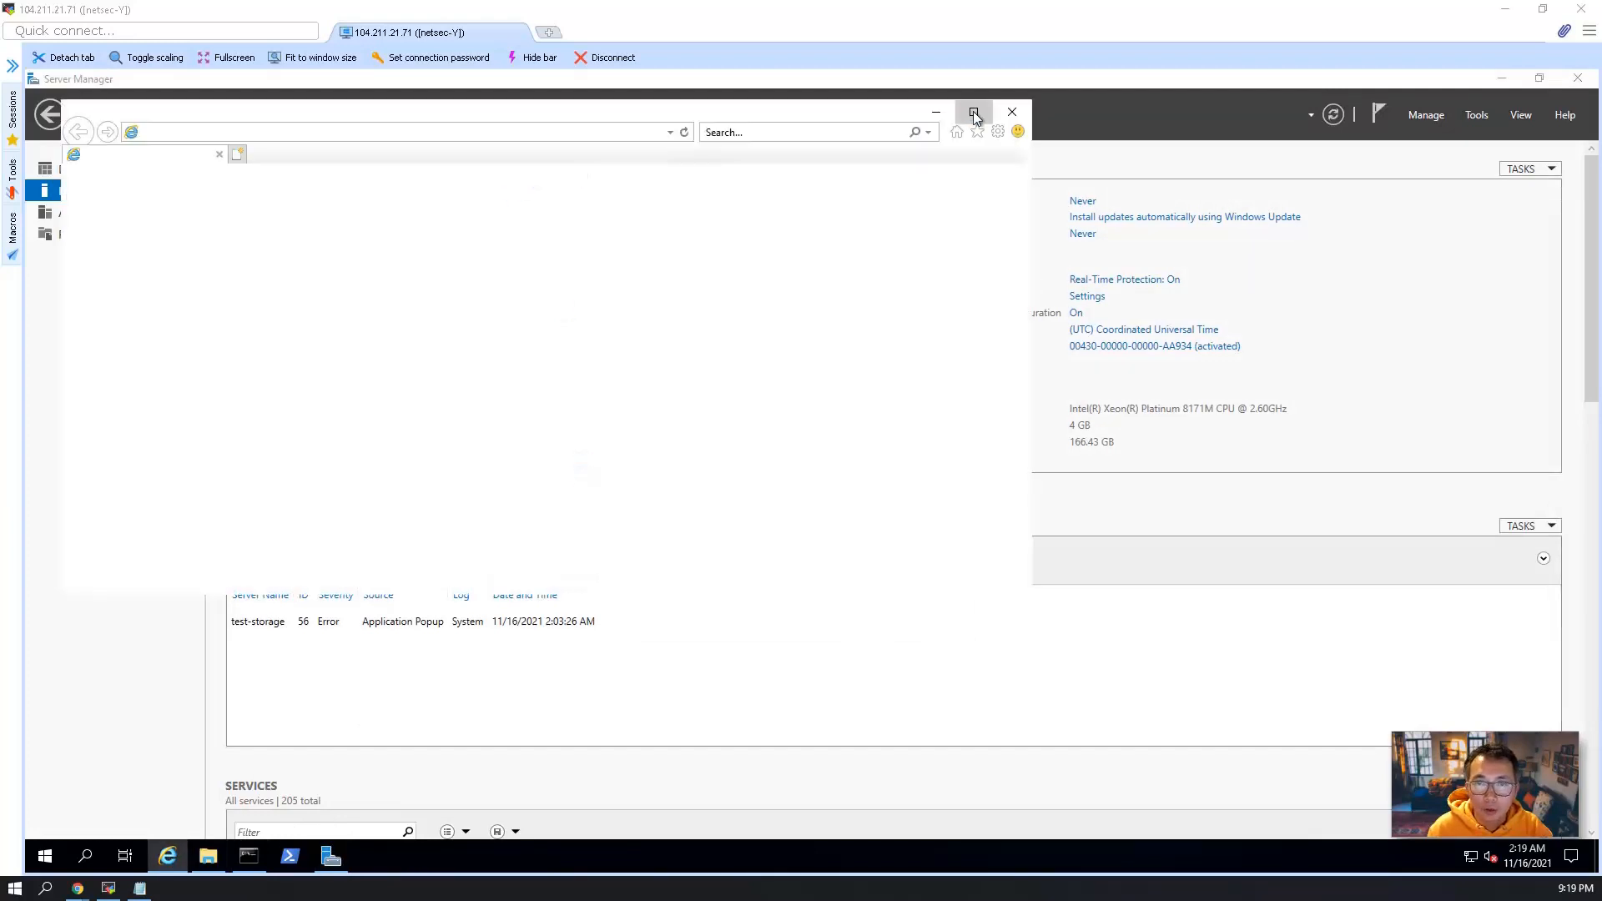
{"action": "left_click", "coordinate": [973, 112]}
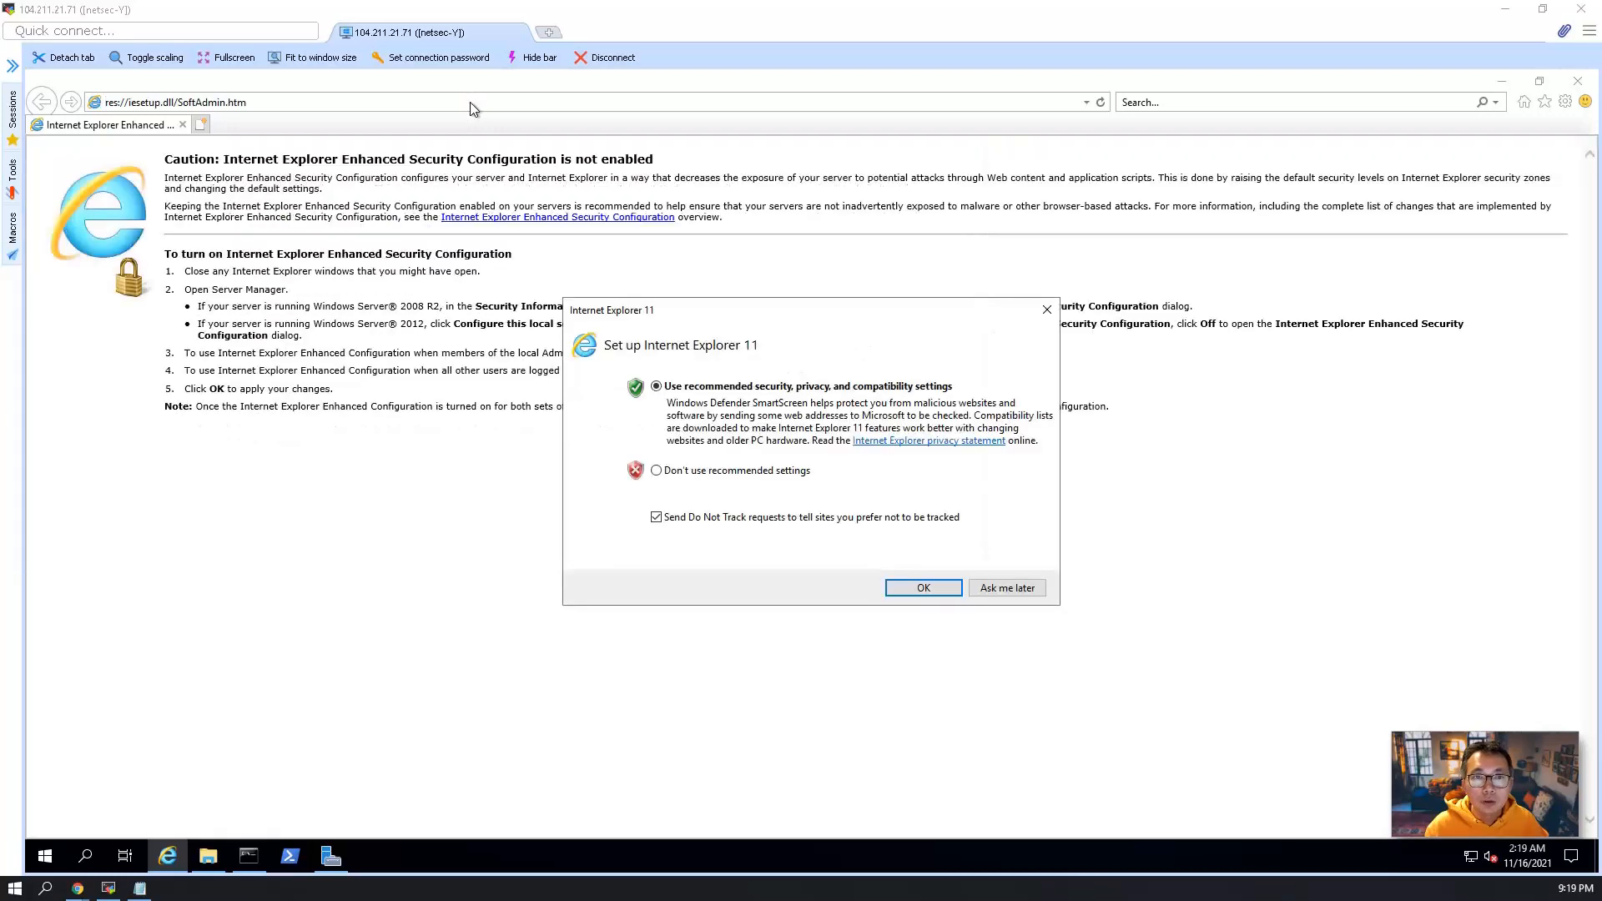
{"action": "left_click", "coordinate": [1008, 588]}
{"action": "left_click", "coordinate": [387, 101]}
{"action": "key", "text": "ctrl+v"}
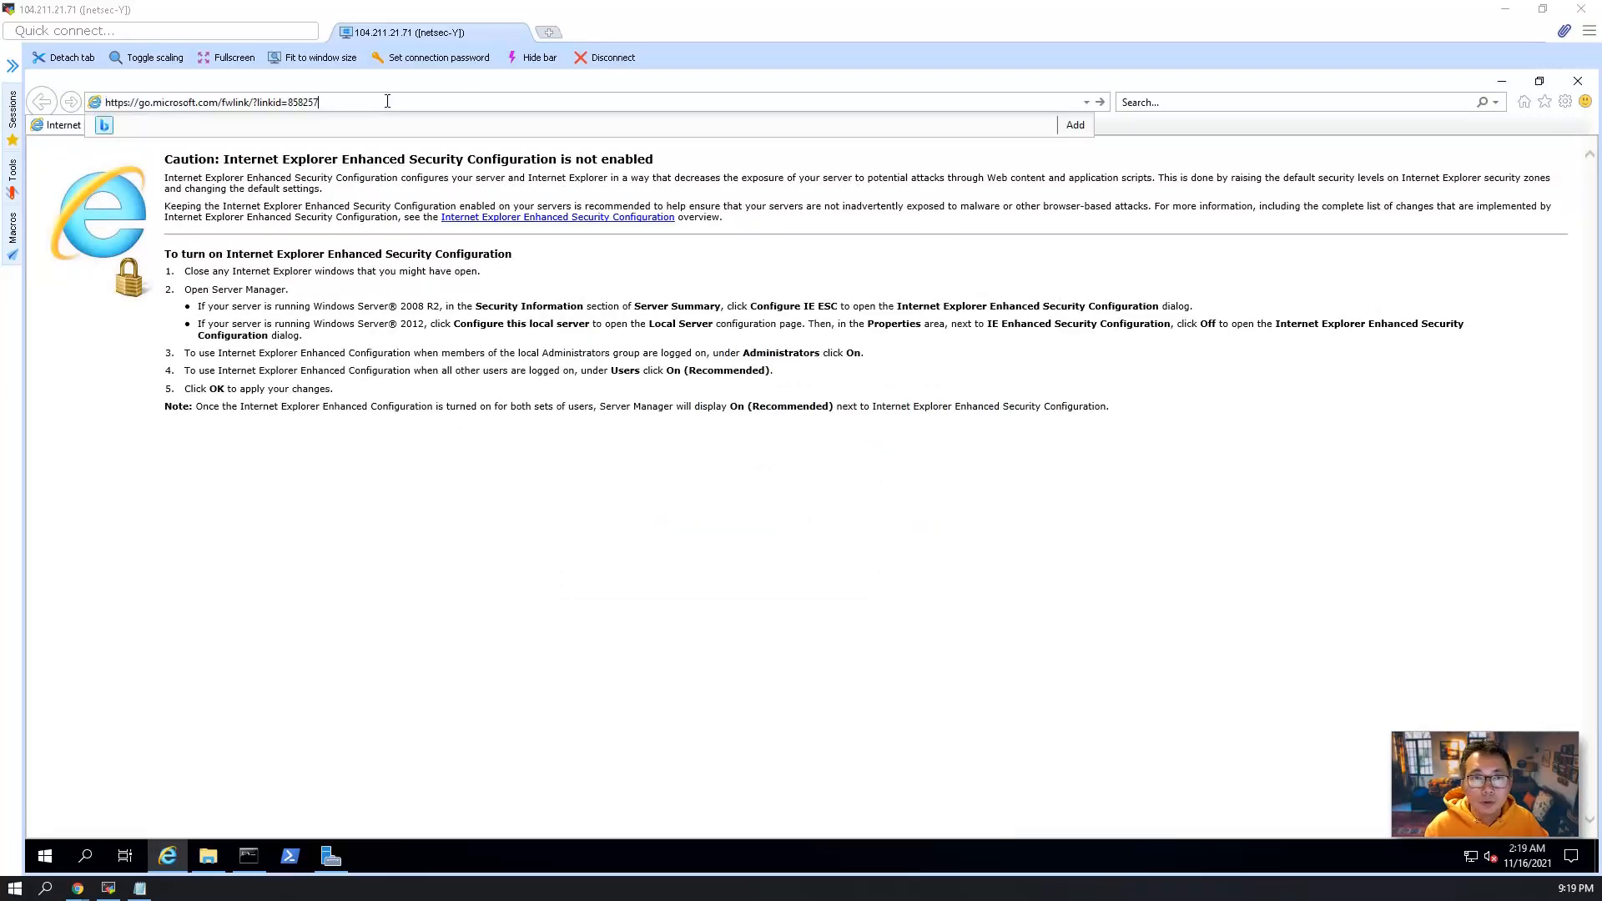
{"action": "key", "text": "Return"}
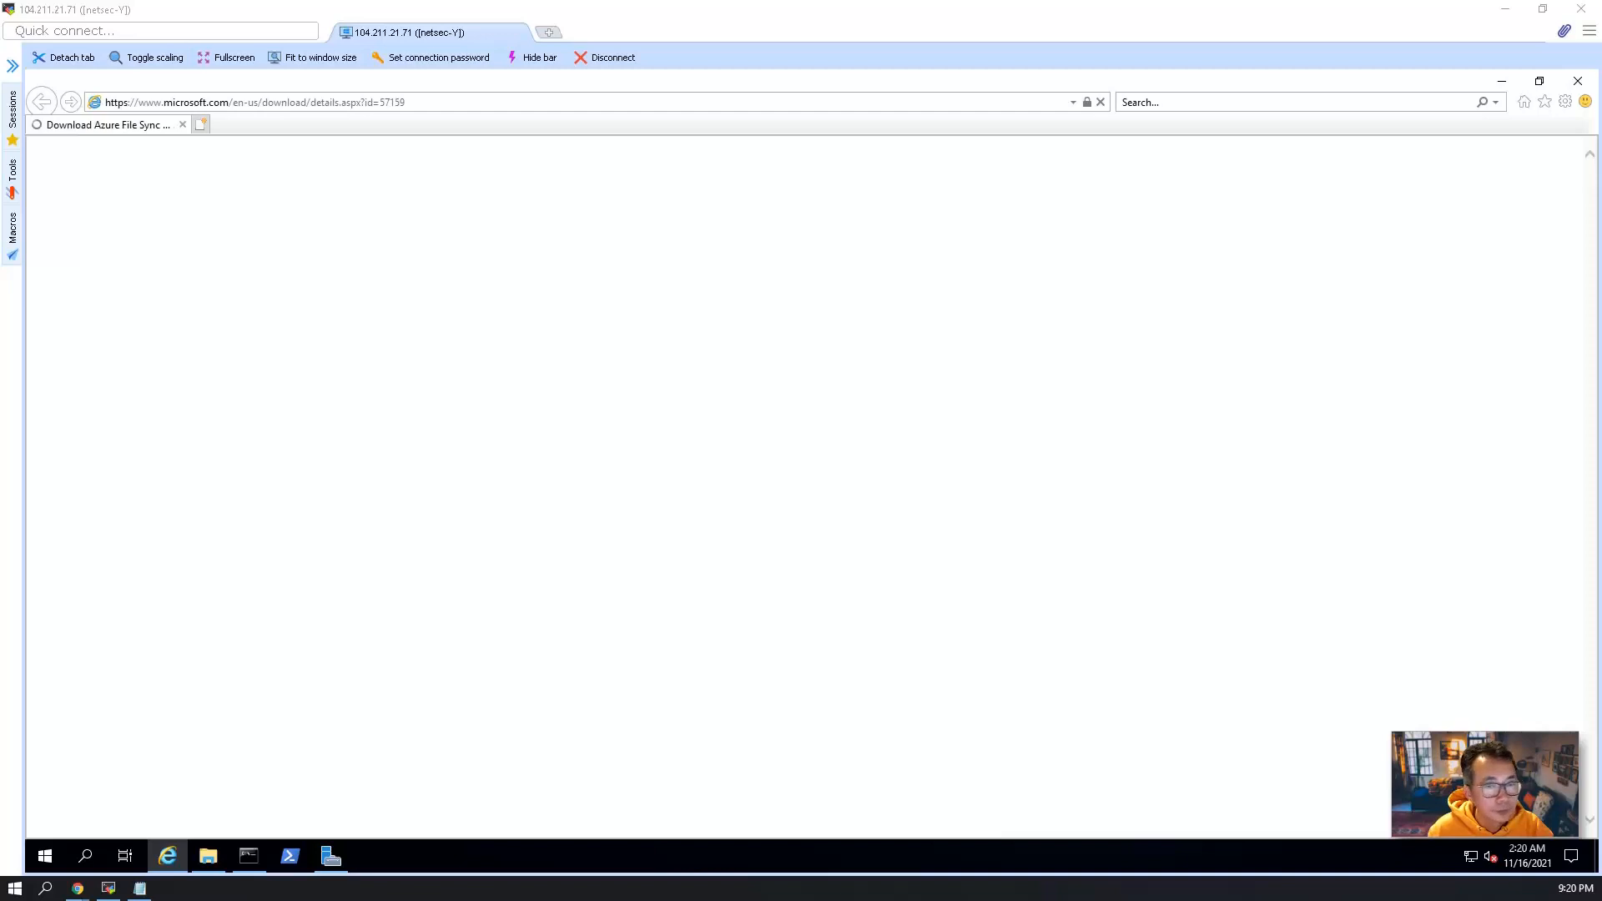
Download StorageSyncAgent_WS2019.msi, allowing the blocked pop-up once, and run the installer.
{"action": "scroll", "coordinate": [467, 529], "scroll_direction": "down", "scroll_amount": 4}
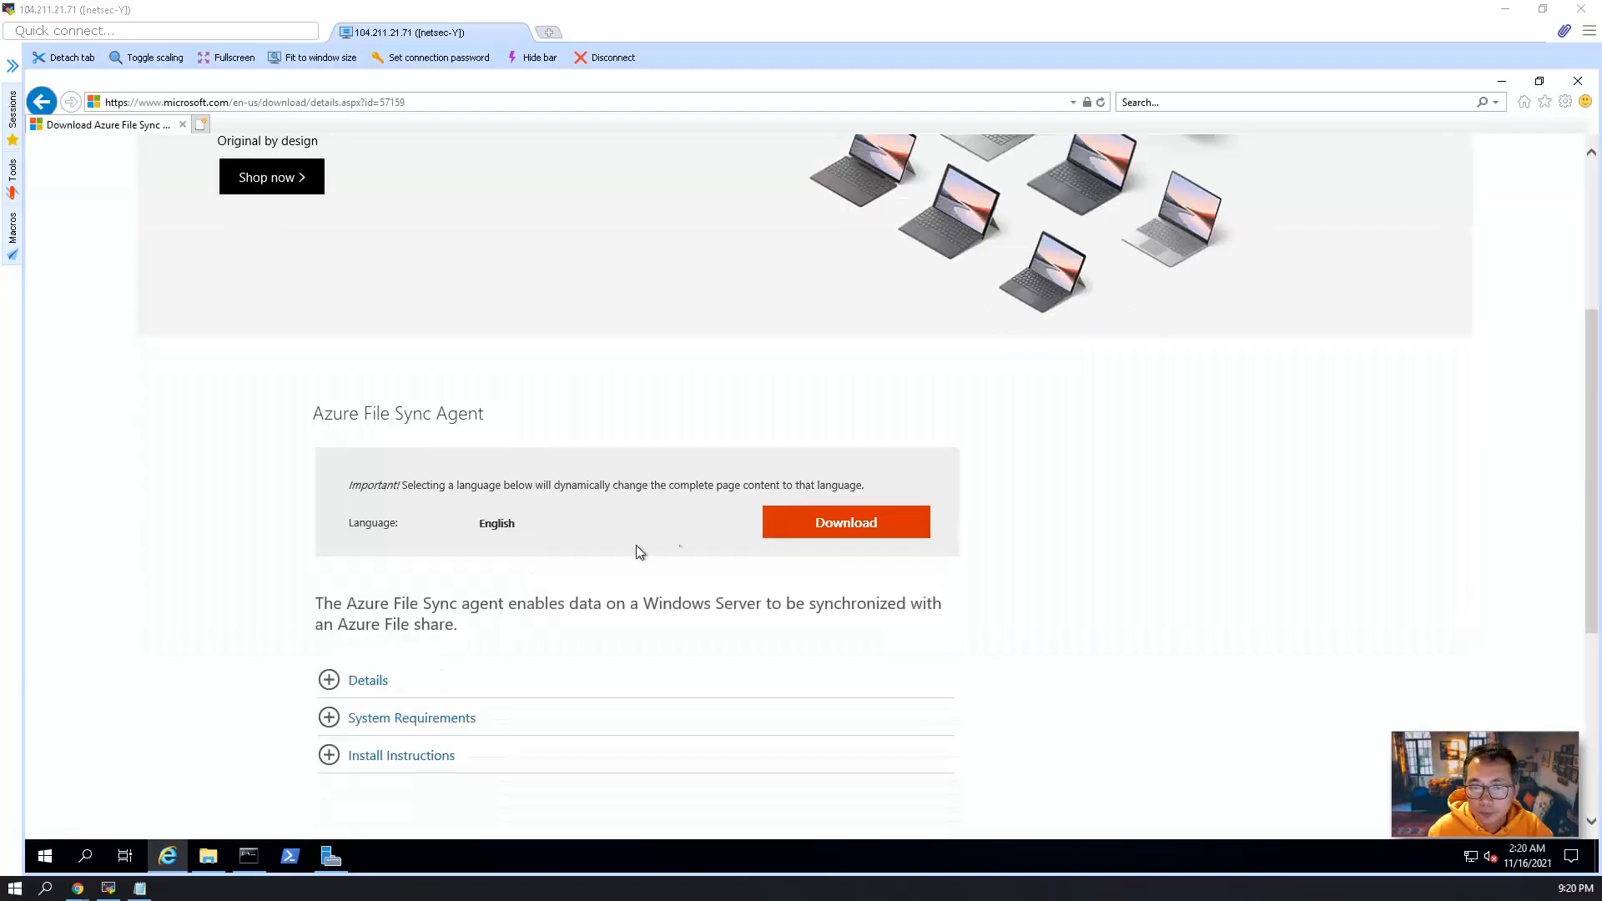
{"action": "left_click", "coordinate": [771, 498]}
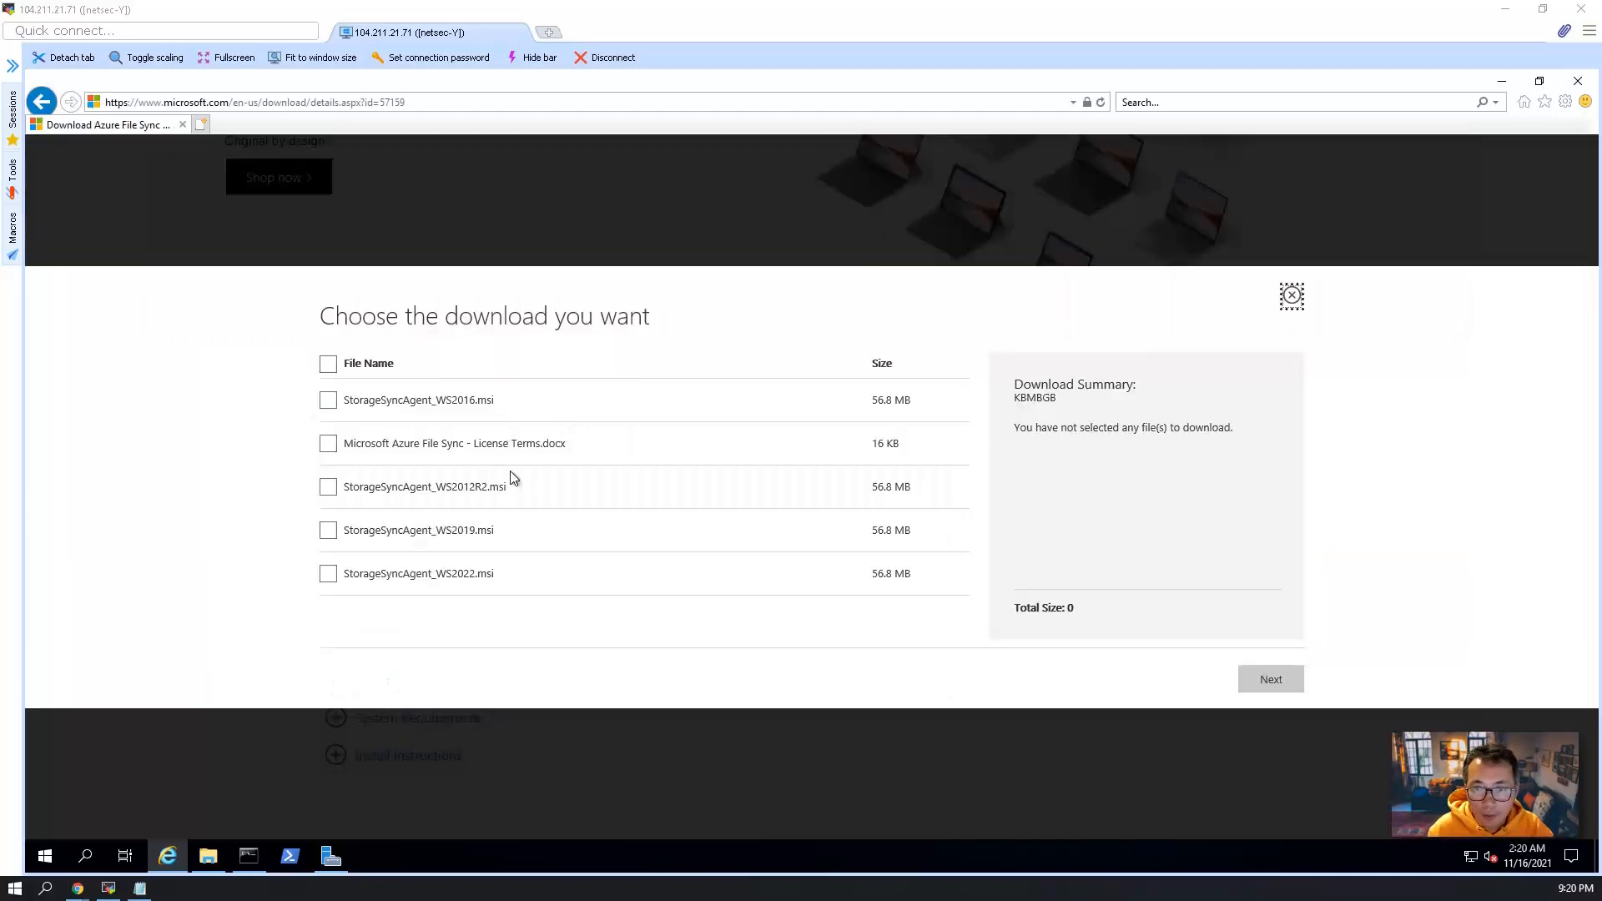
{"action": "left_click", "coordinate": [329, 531]}
{"action": "left_click", "coordinate": [1277, 679]}
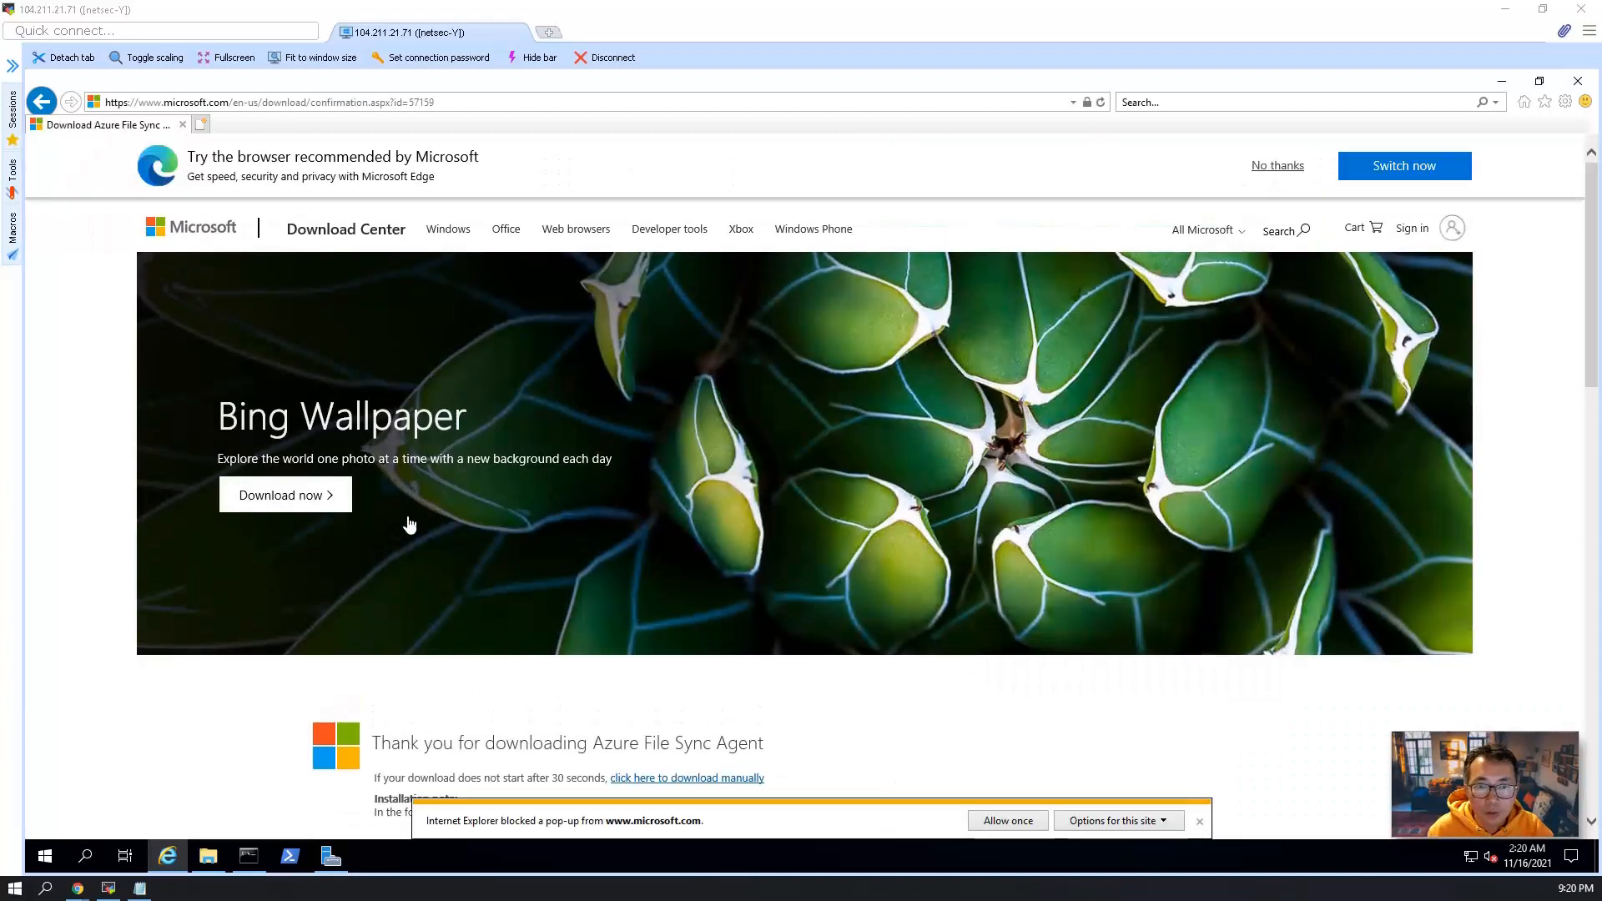
{"action": "scroll", "coordinate": [393, 482], "scroll_direction": "down", "scroll_amount": 3}
{"action": "left_click", "coordinate": [1012, 821]}
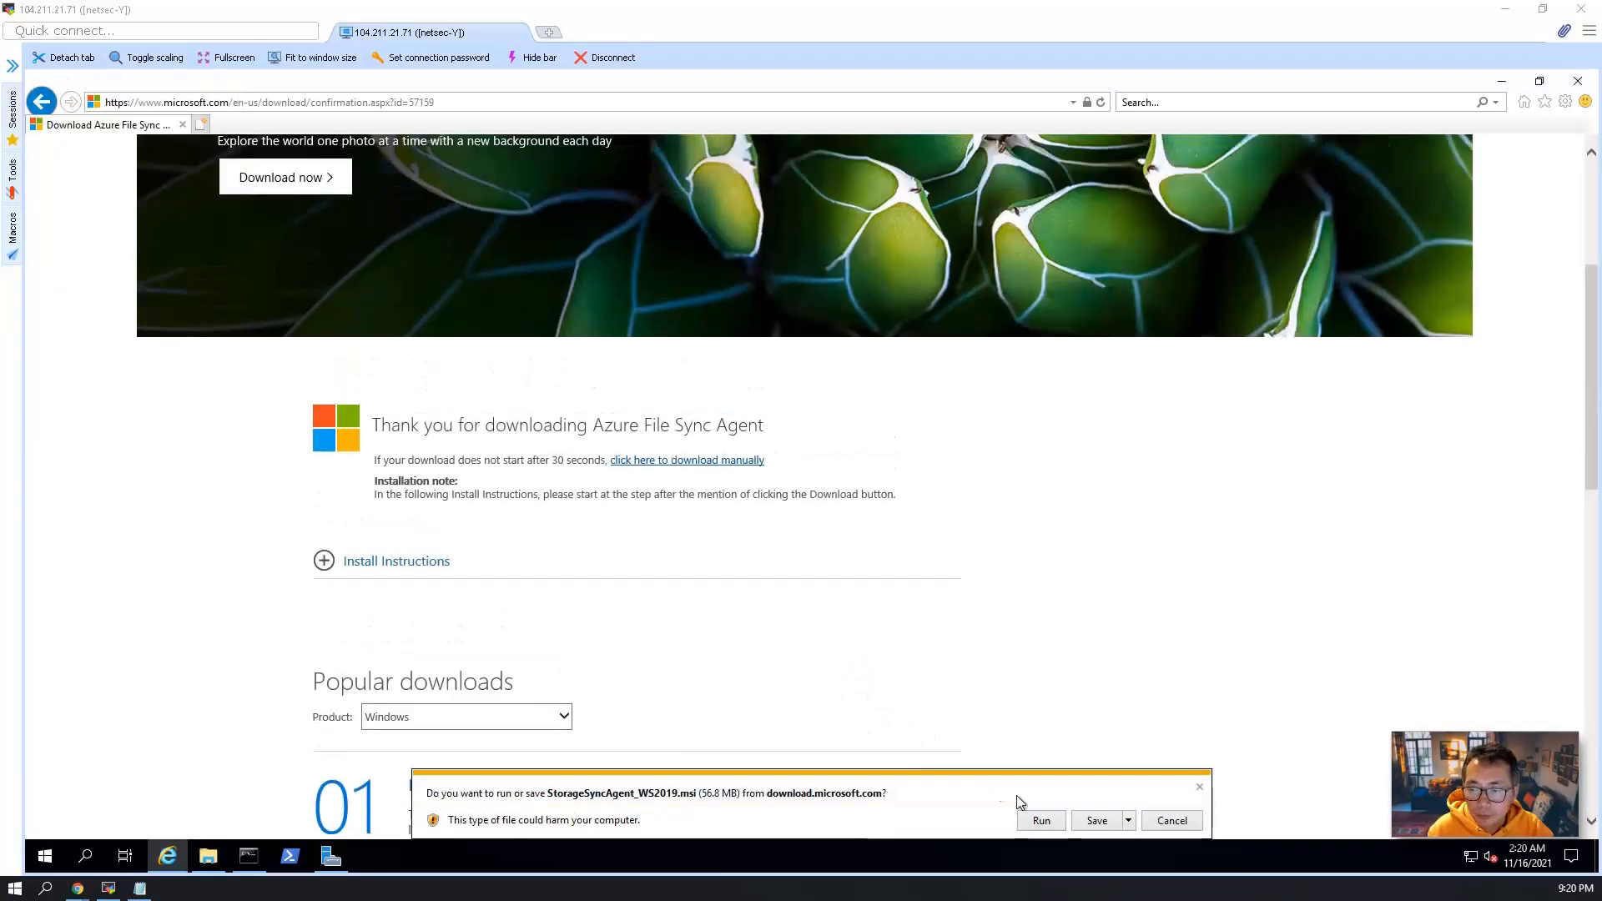
{"action": "left_click", "coordinate": [1042, 821]}
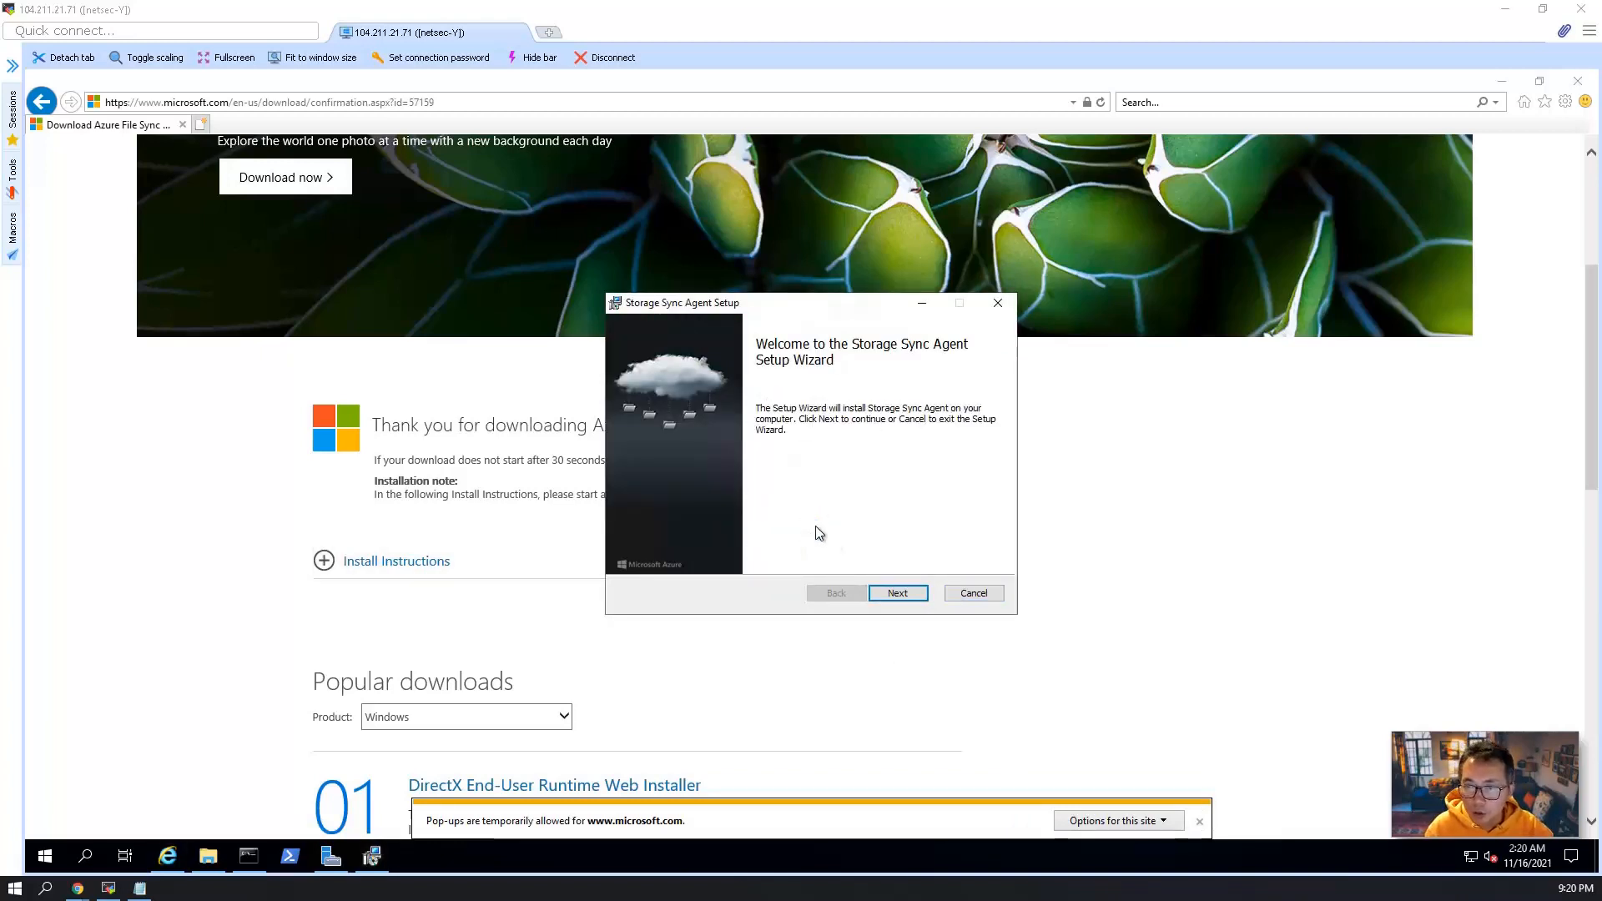
Install the Storage Sync Agent in its default folder, accepting the license and keeping the existing proxy settings and Microsoft Update.
{"action": "left_click", "coordinate": [898, 593]}
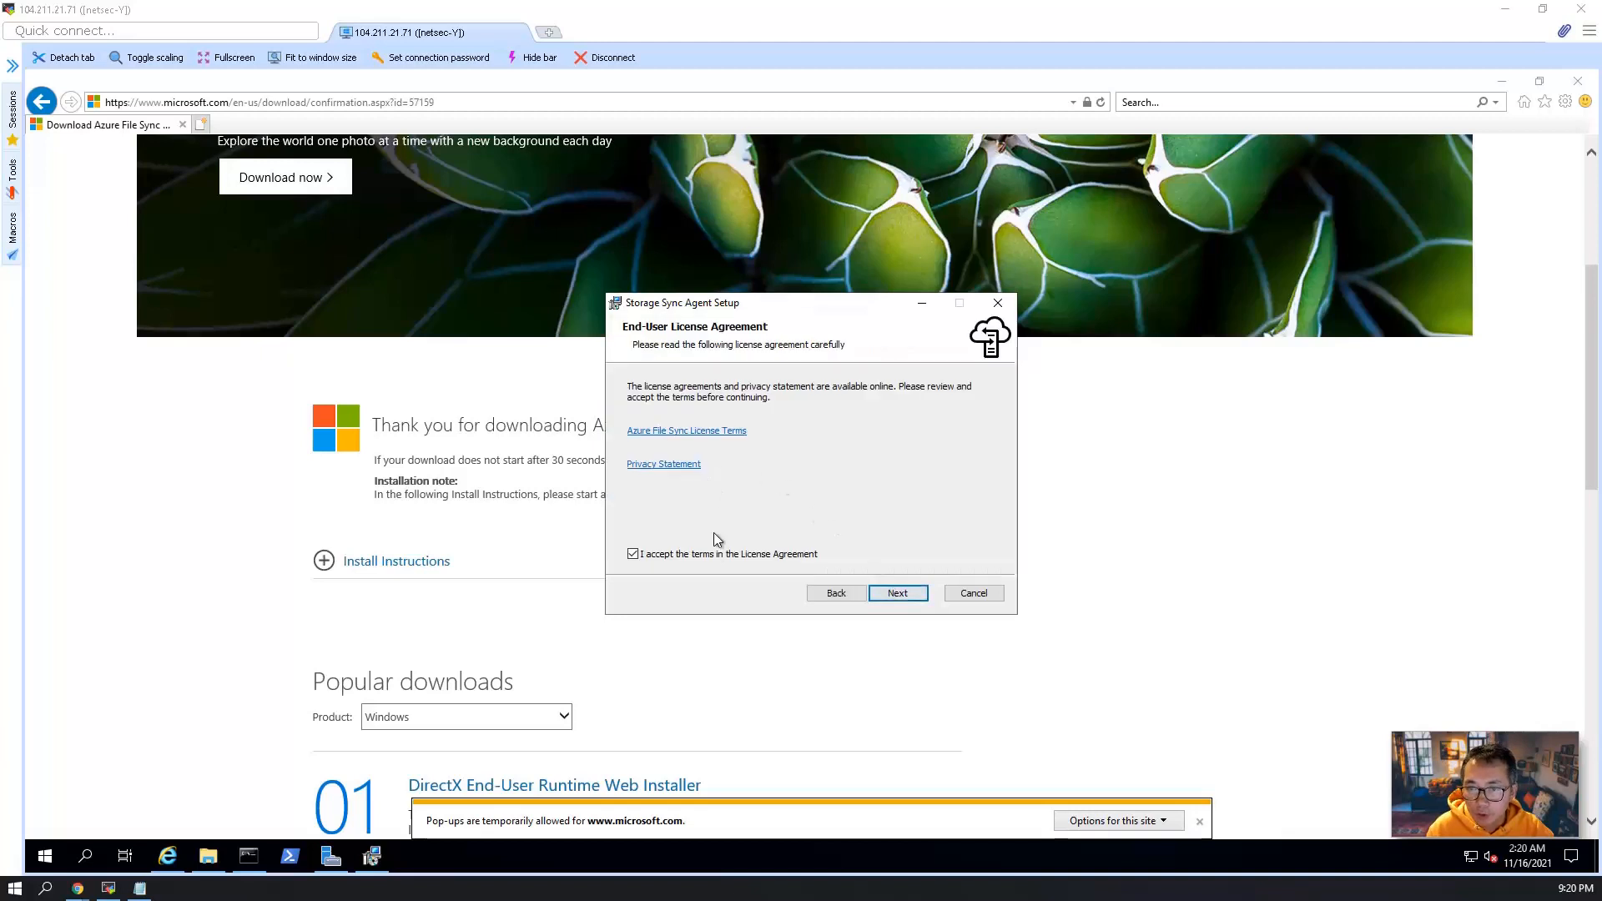
{"action": "left_click", "coordinate": [895, 594]}
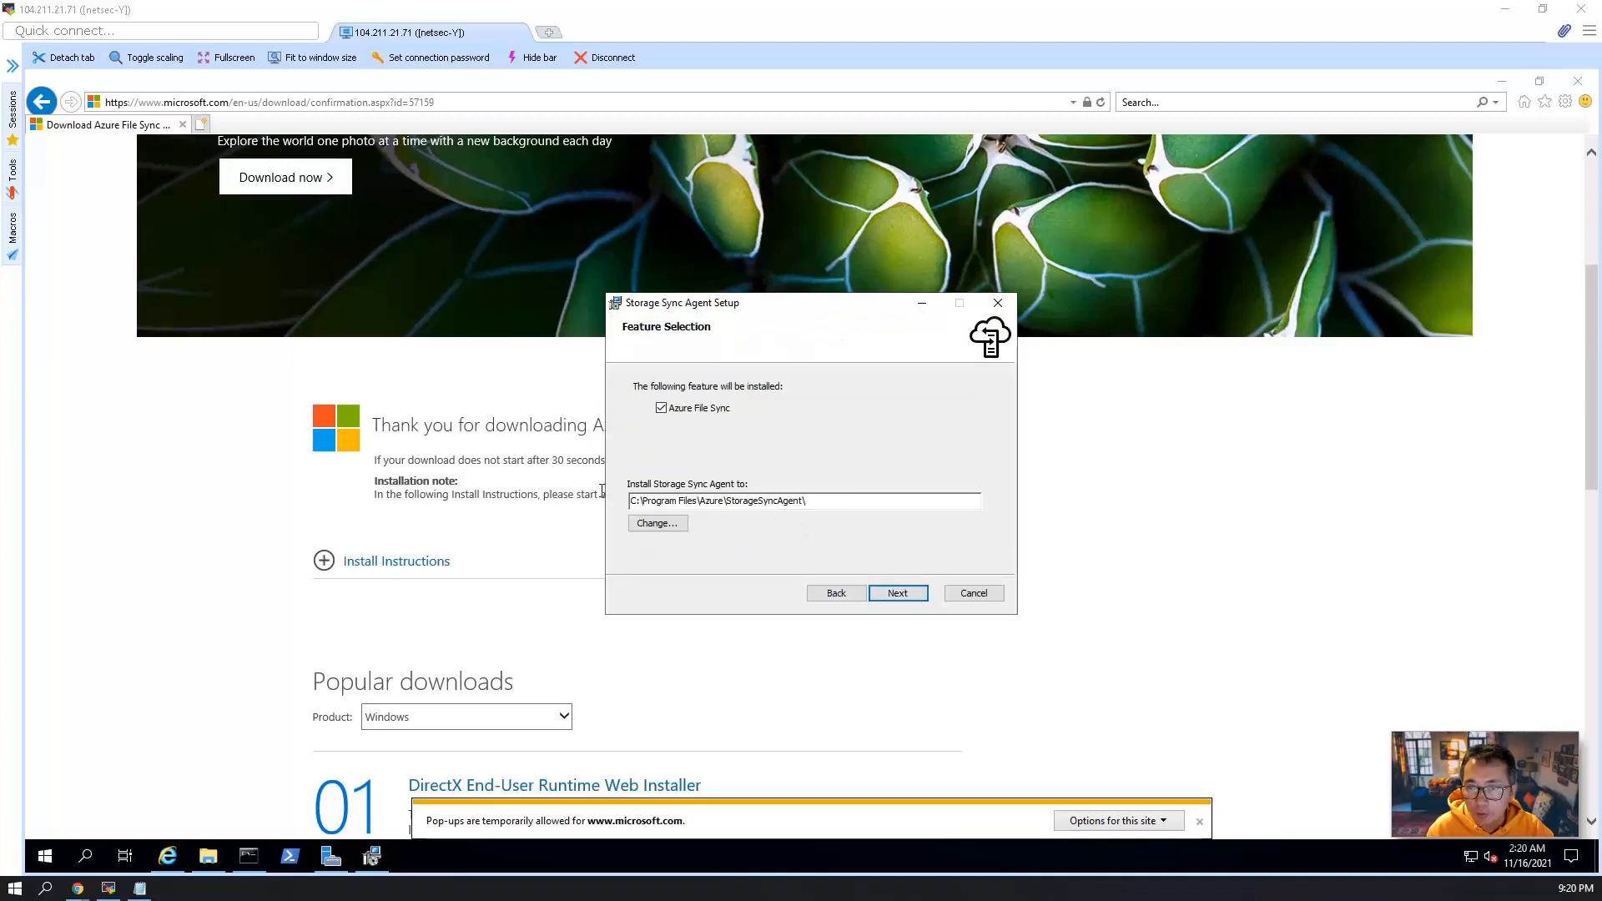
{"action": "left_click", "coordinate": [902, 592]}
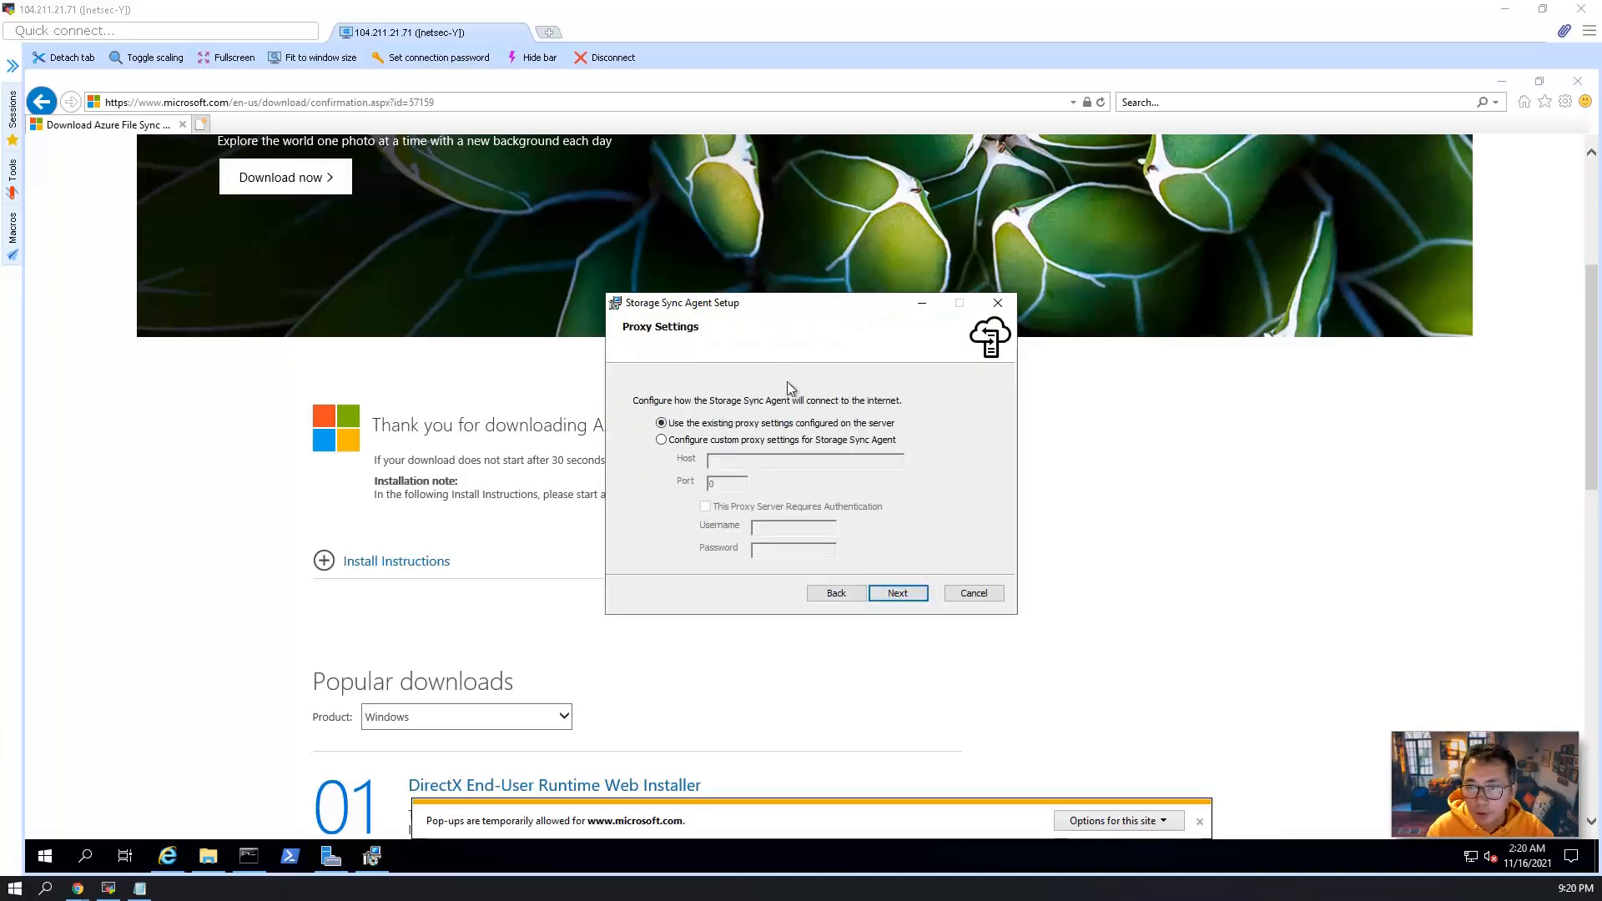
{"action": "left_click", "coordinate": [897, 596]}
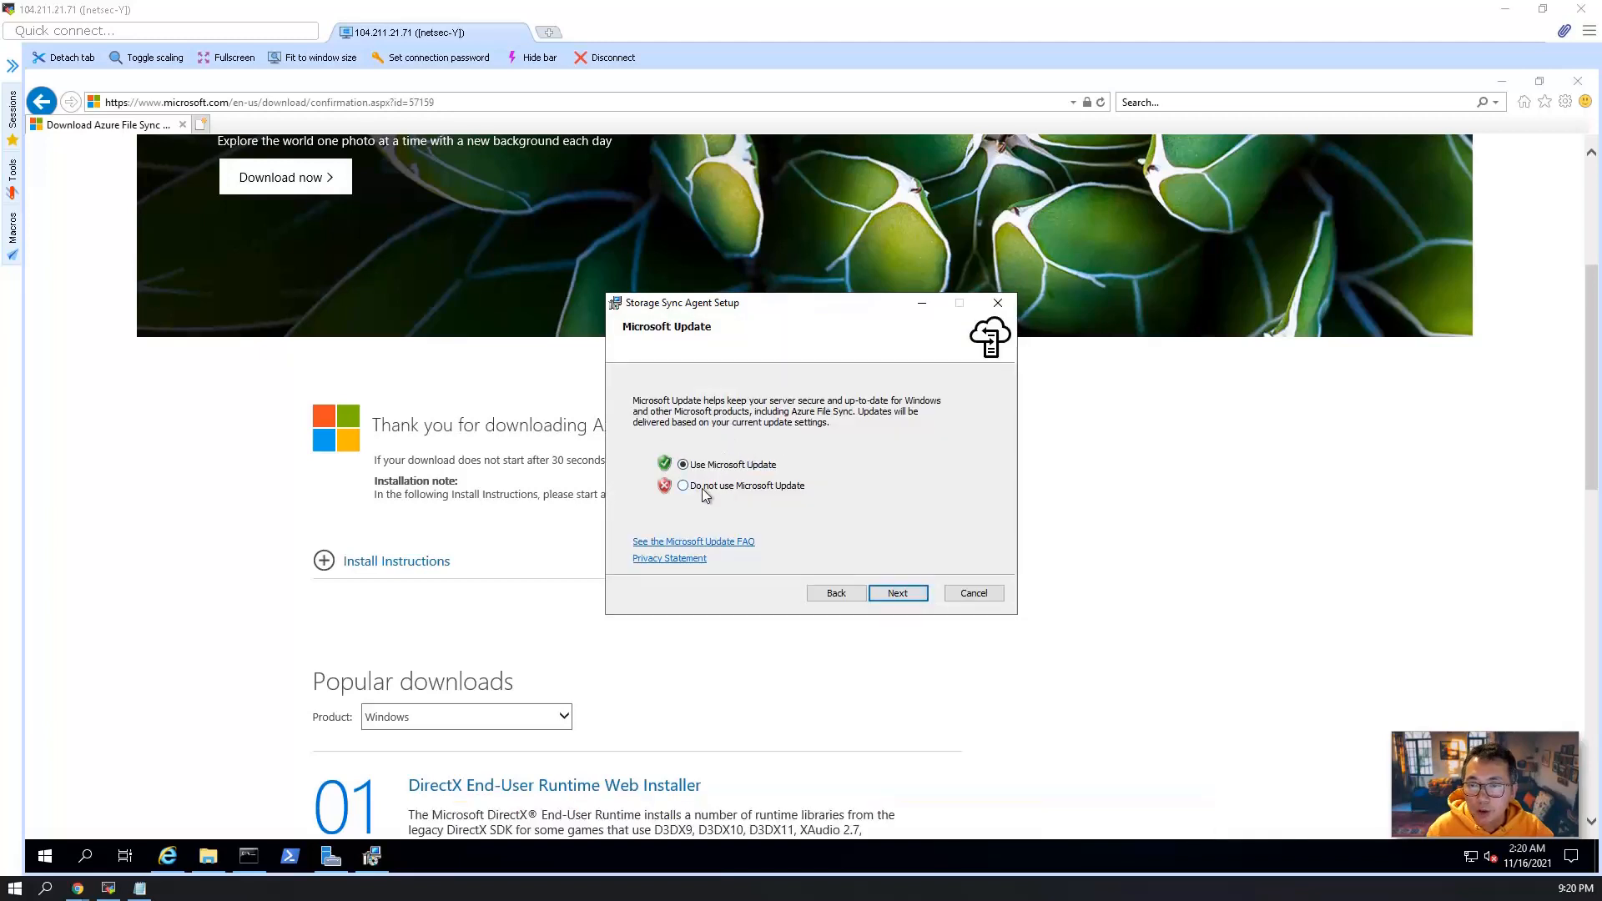
{"action": "left_click", "coordinate": [921, 597]}
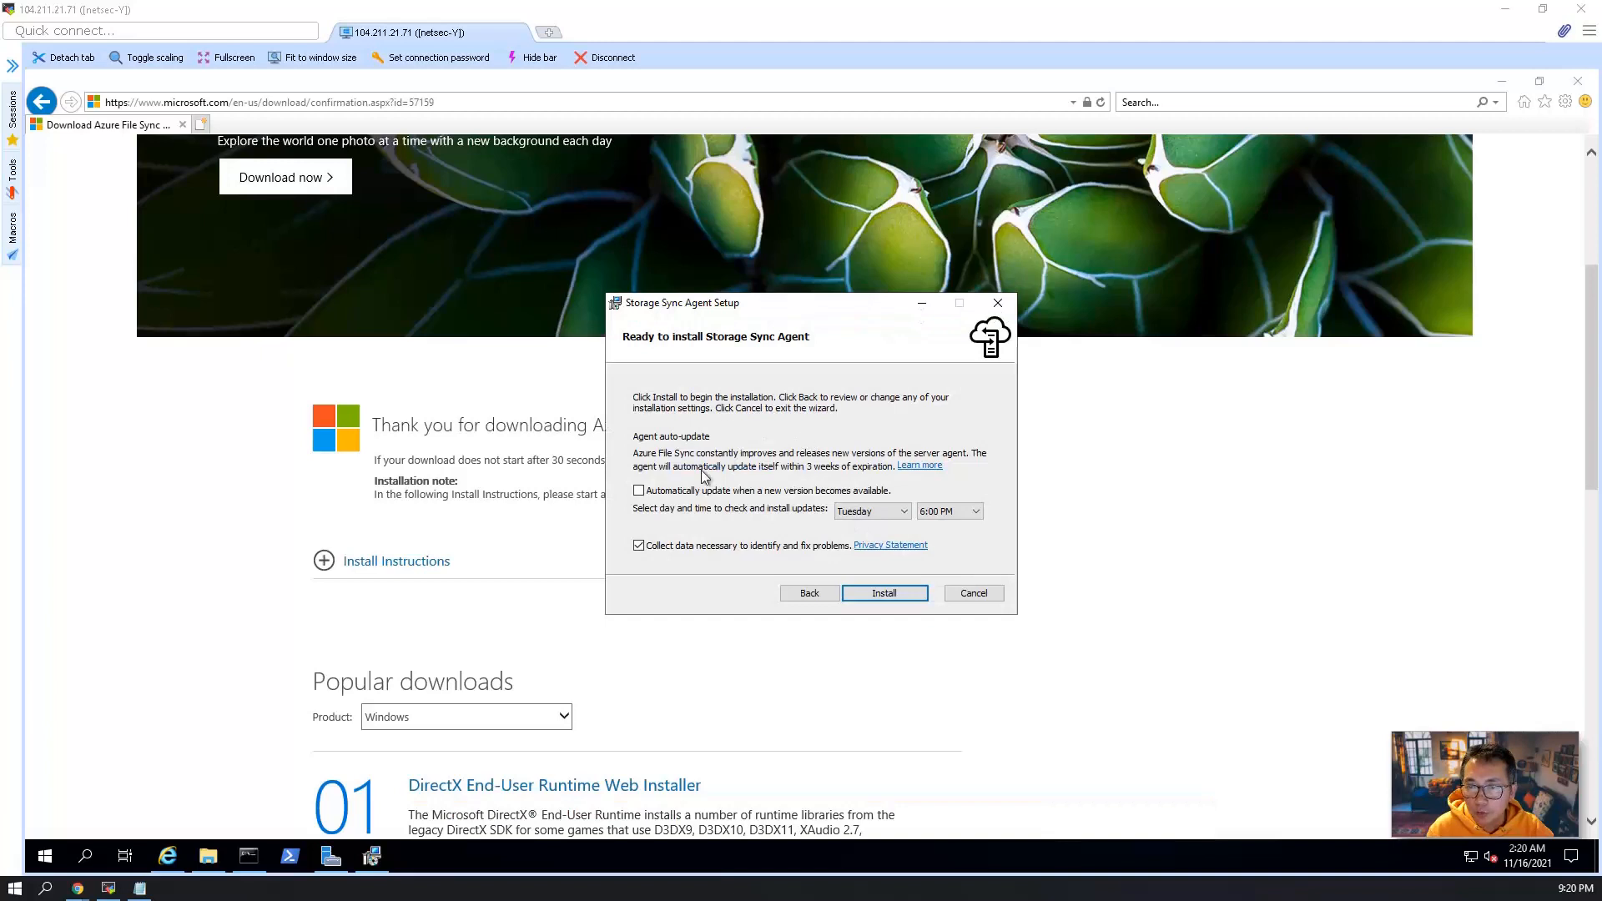
{"action": "left_click", "coordinate": [891, 590]}
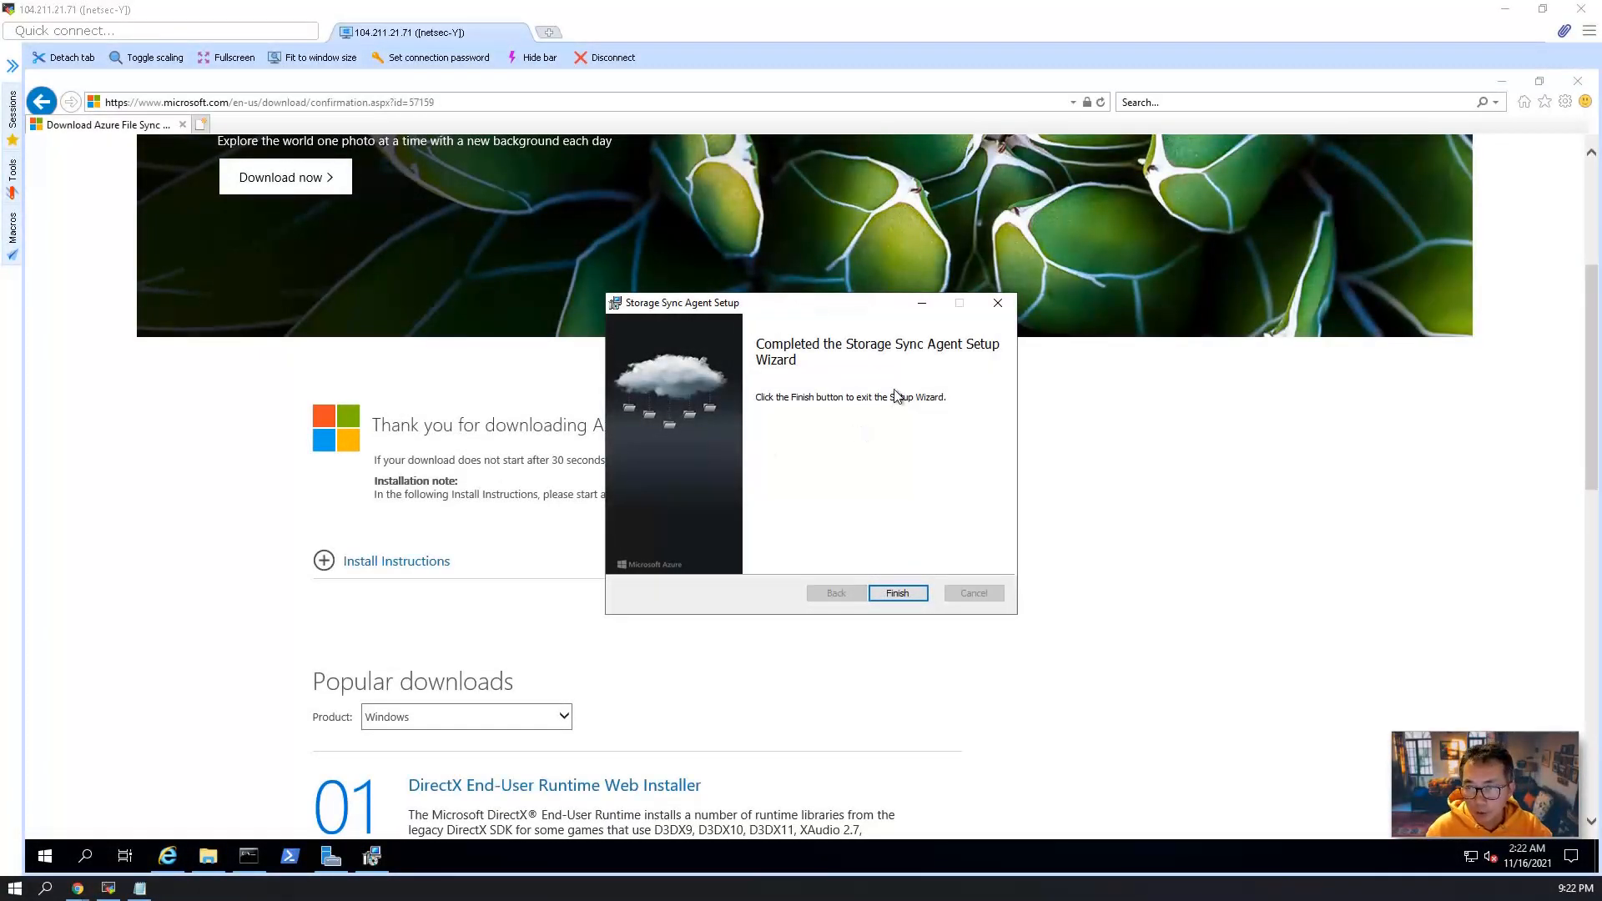
{"action": "left_click", "coordinate": [897, 594]}
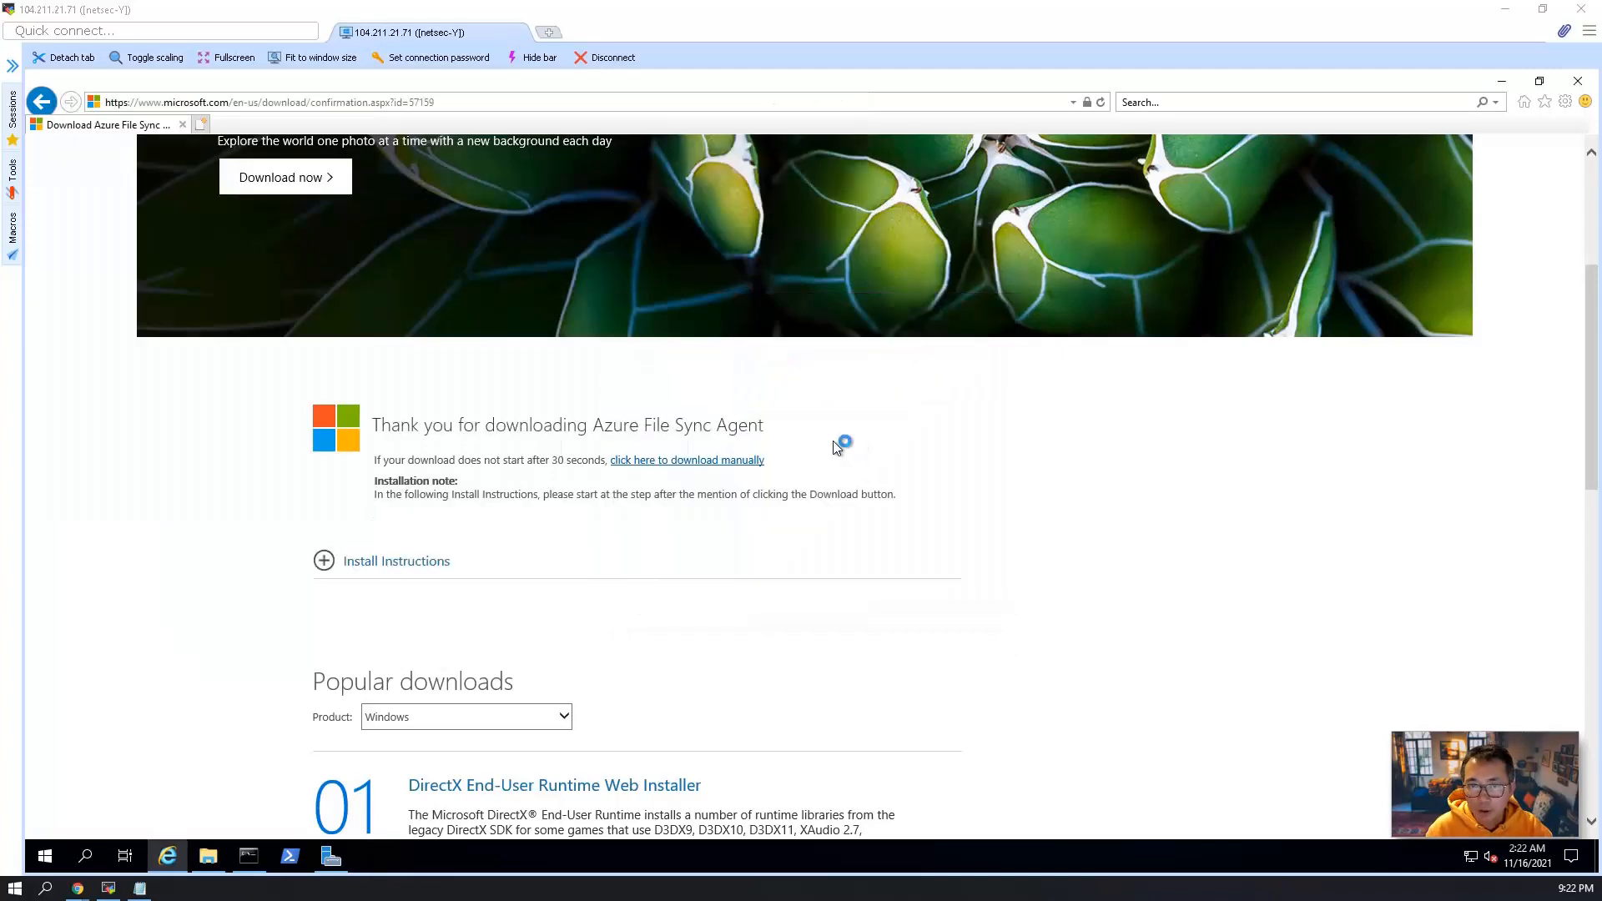
Run the Azure Storage Sync Agent Updater on the VM to check for agent updates, and close it when the check finishes.
{"action": "left_click", "coordinate": [45, 856]}
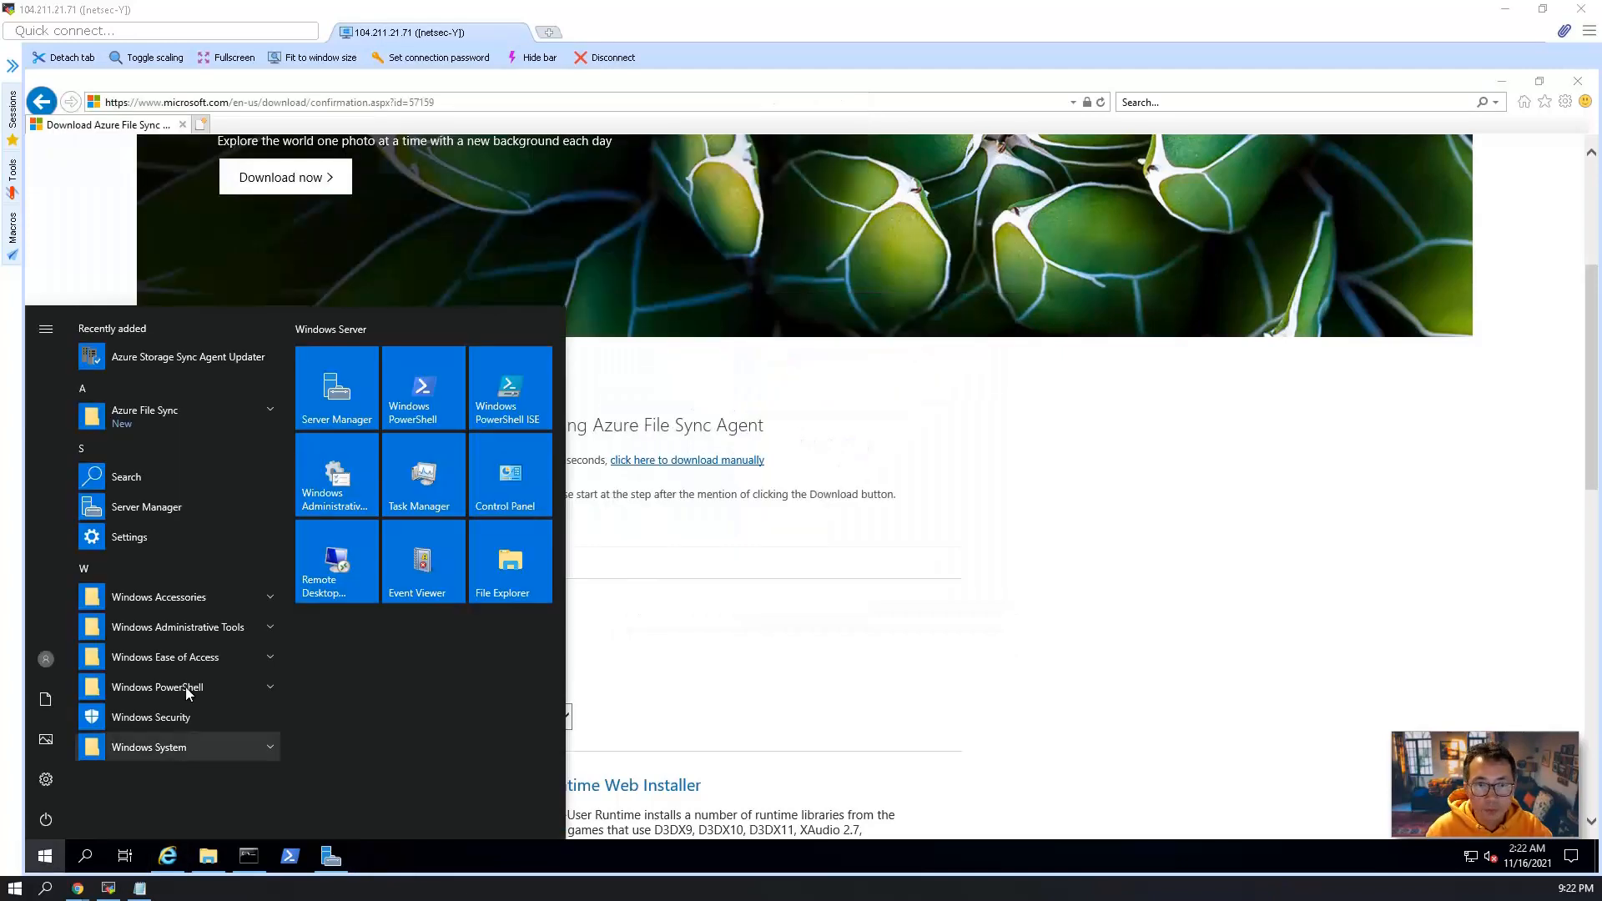
{"action": "left_click", "coordinate": [218, 357]}
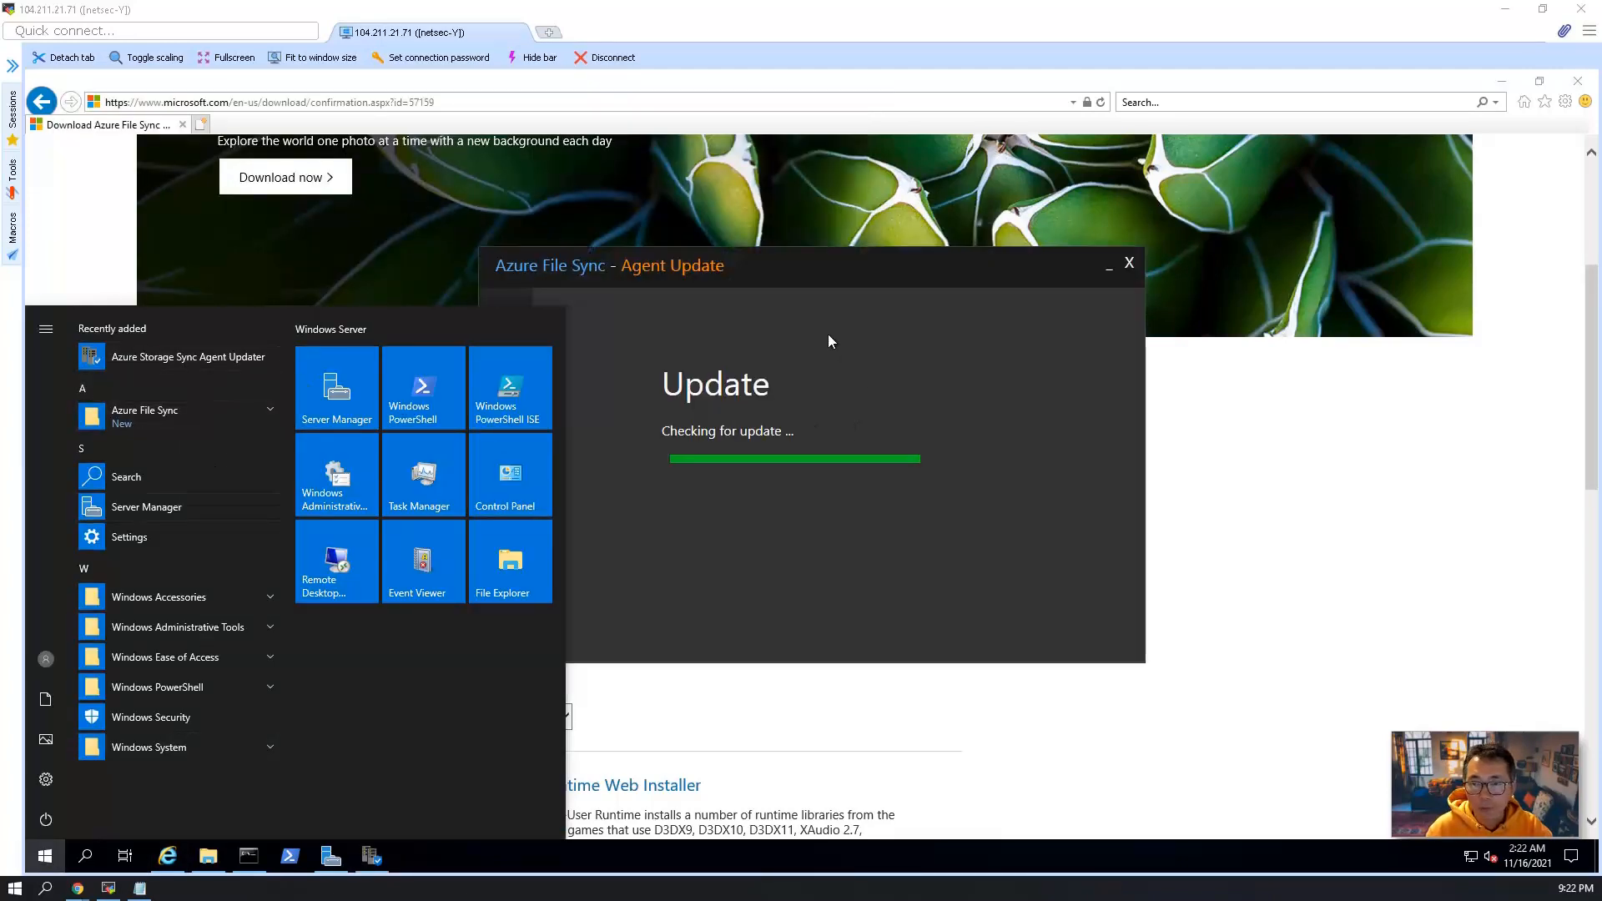
{"action": "left_click", "coordinate": [667, 309]}
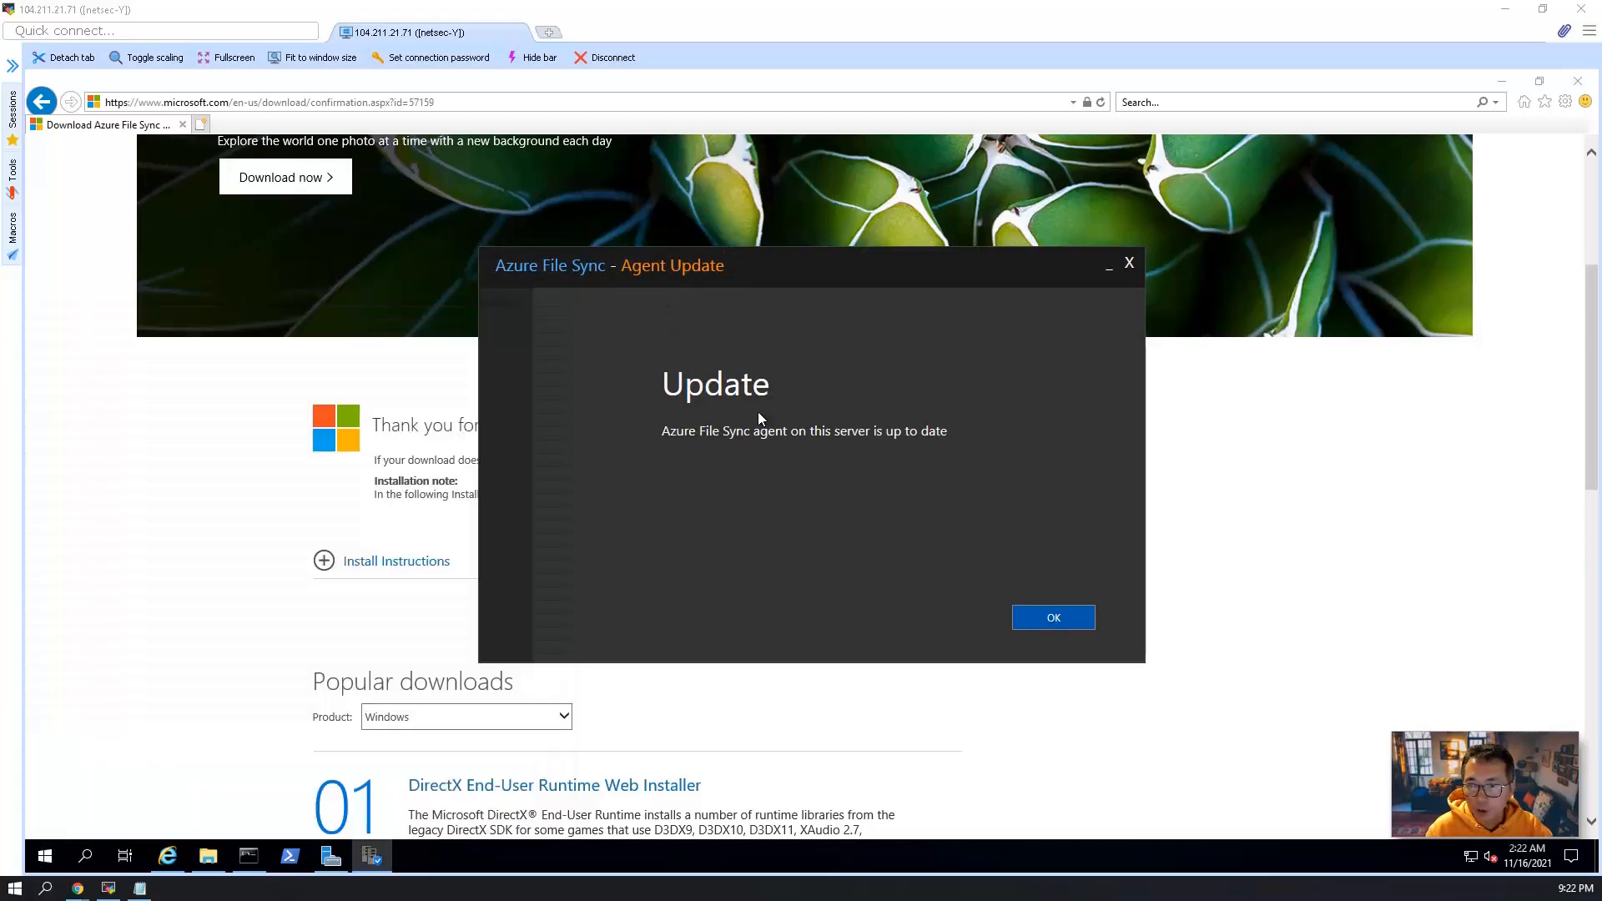
{"action": "left_click", "coordinate": [1038, 618]}
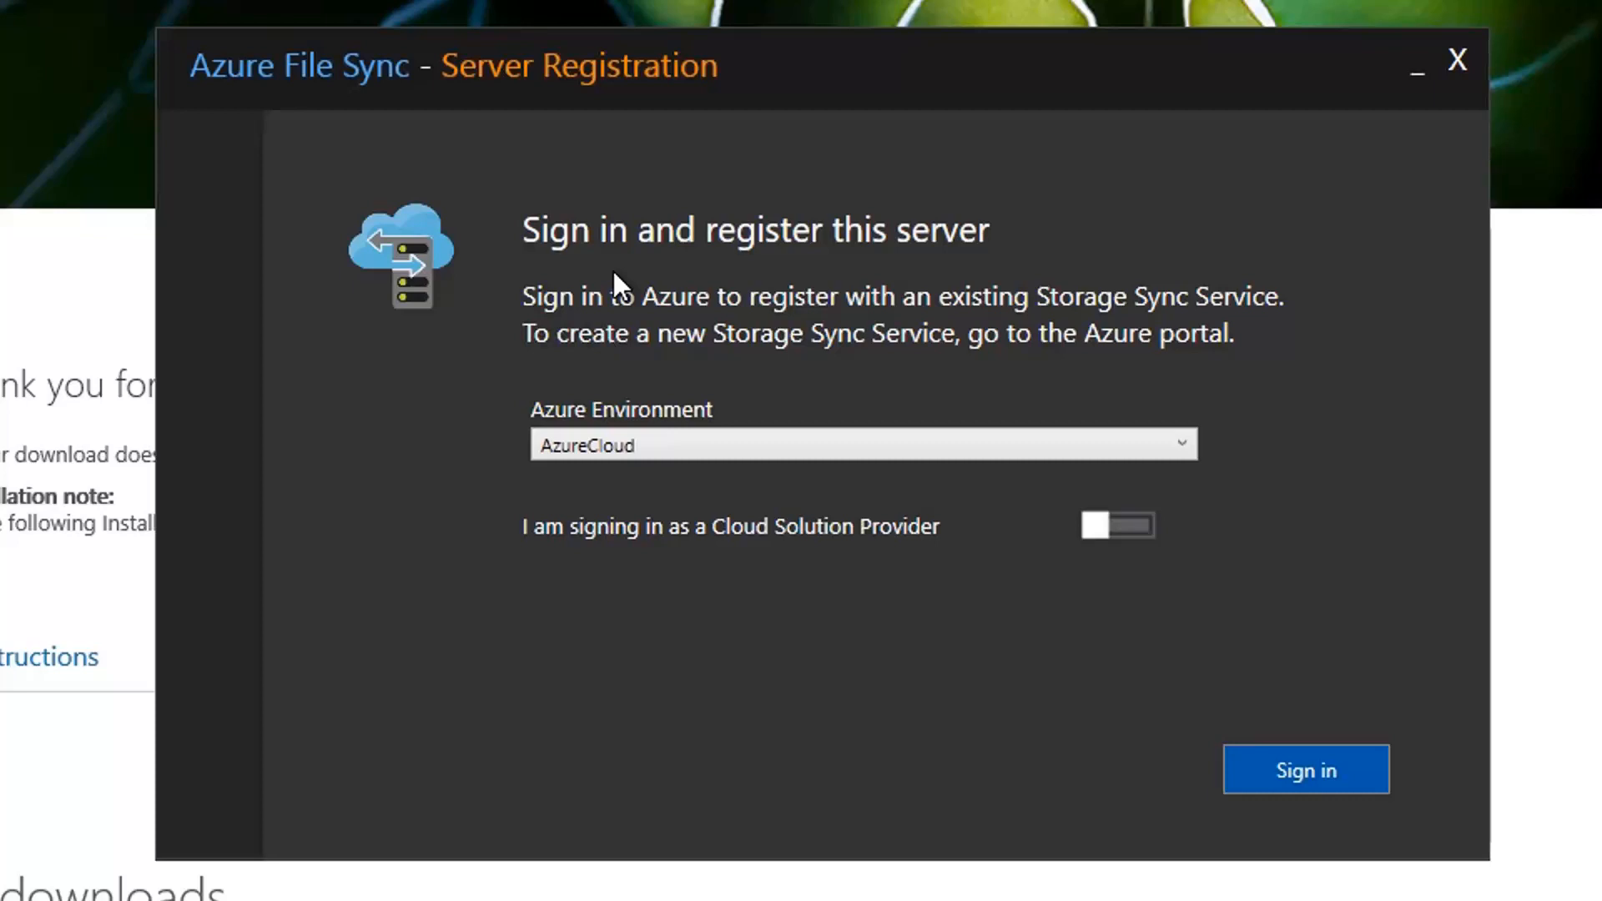
Sign in to the AzureCloud environment for server registration with the account e-mail and password.
{"action": "left_click", "coordinate": [1290, 784]}
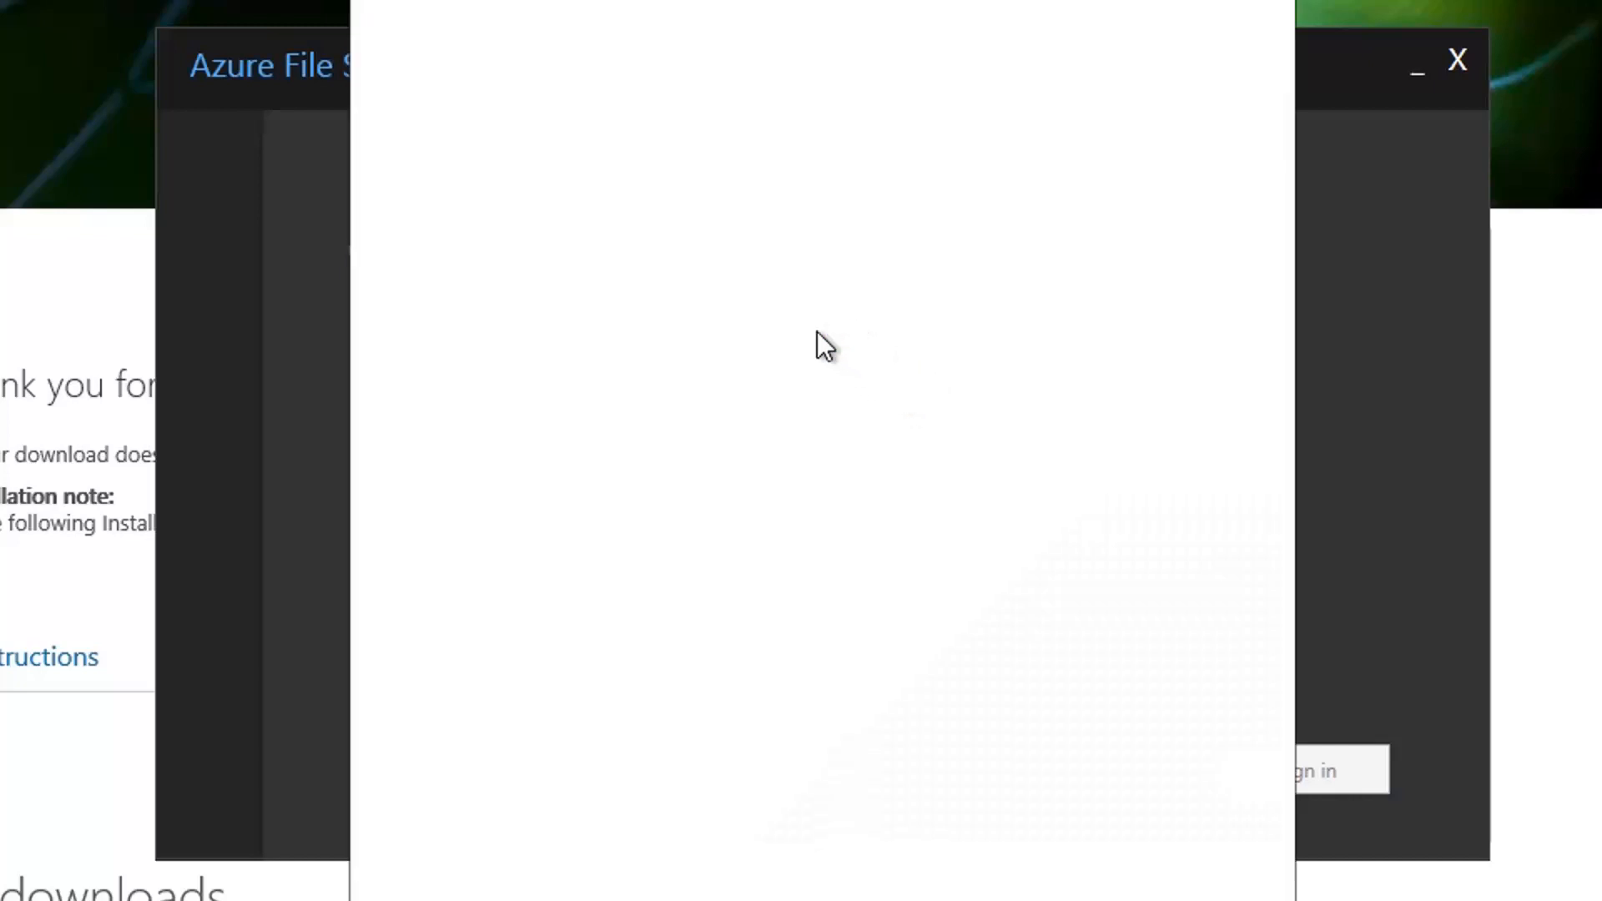
{"action": "left_click", "coordinate": [664, 121]}
{"action": "type", "text": "????????.ca@gmail.com"}
{"action": "key", "text": "Return"}
{"action": "type", "text": "?????????"}
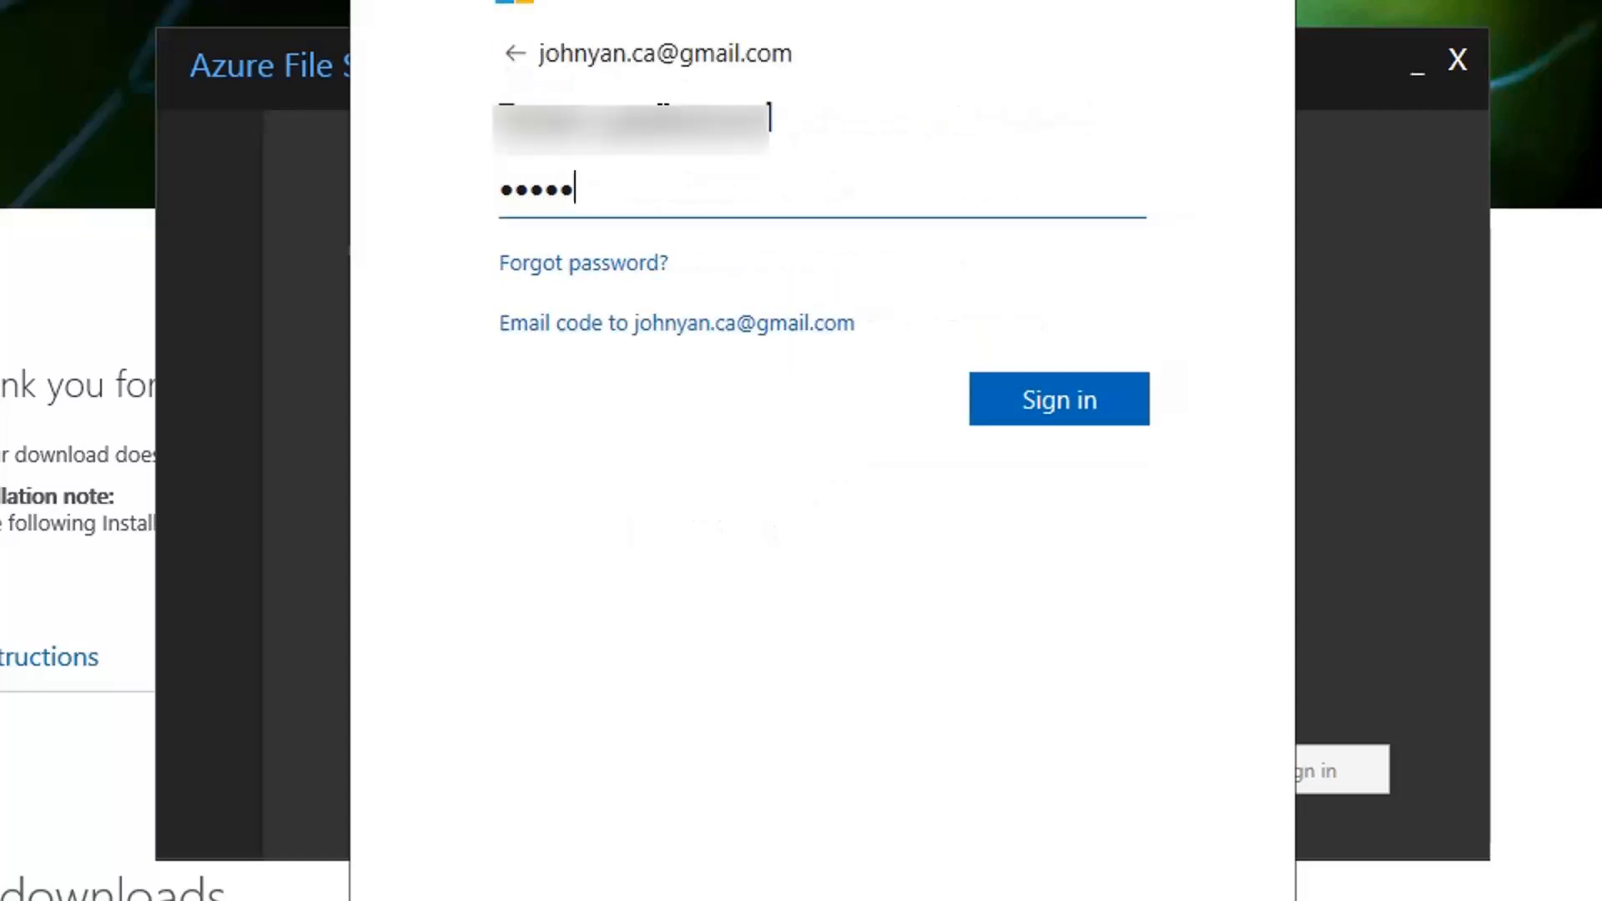
{"action": "key", "text": "Return"}
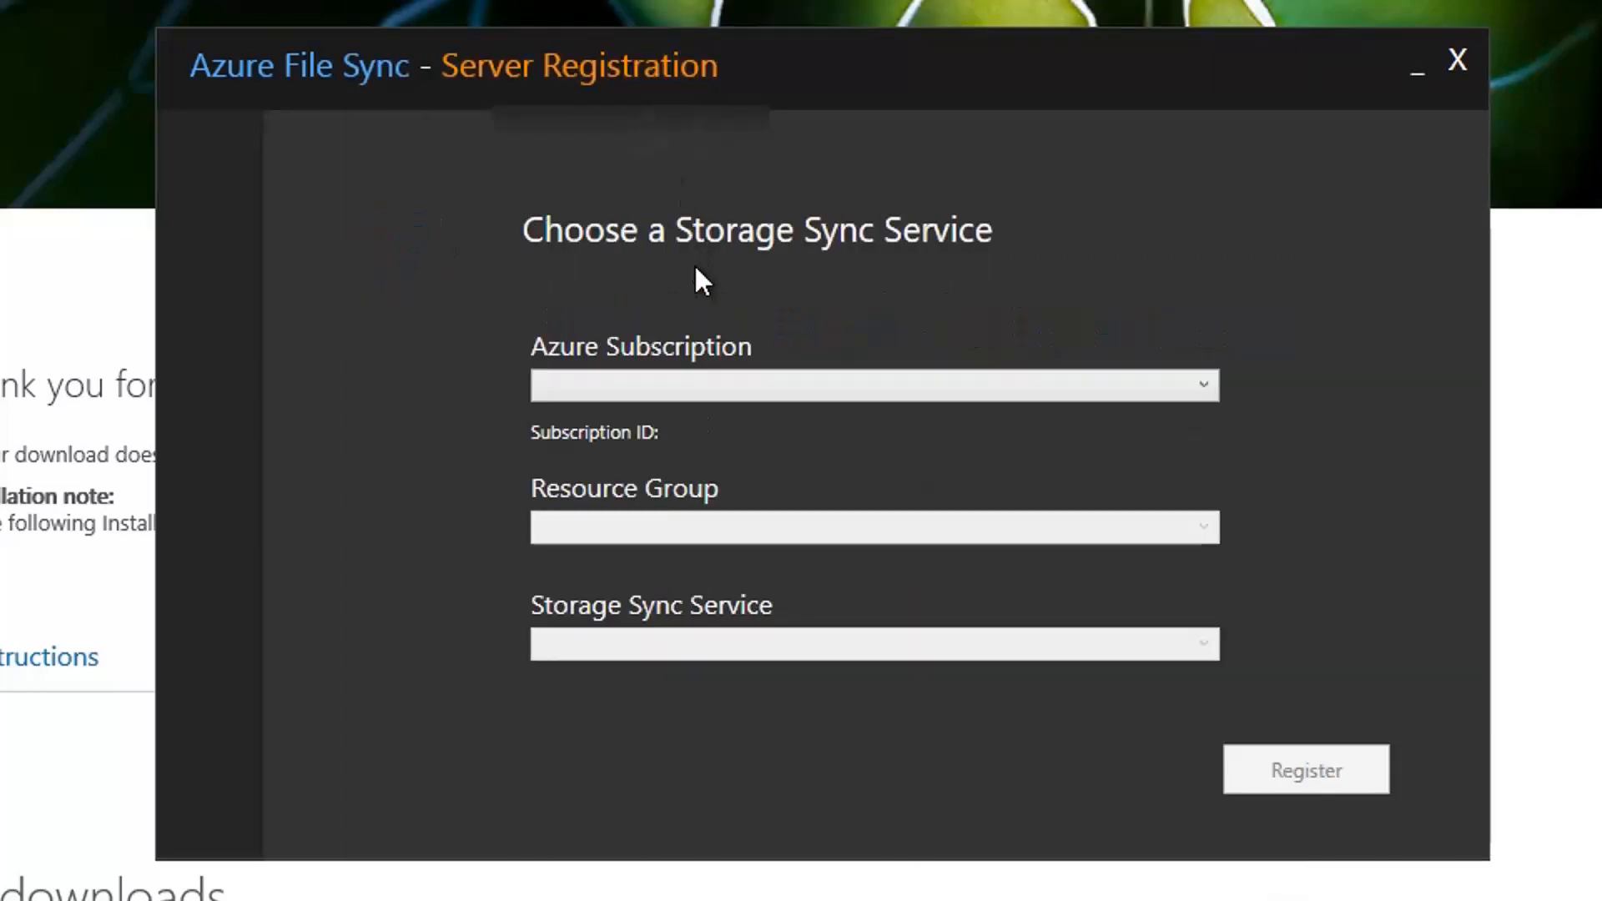
Register the server with subscription Azure for Students, resource group test-storage and Storage Sync Service syncservice1, and close the registration tool.
{"action": "left_click", "coordinate": [733, 388]}
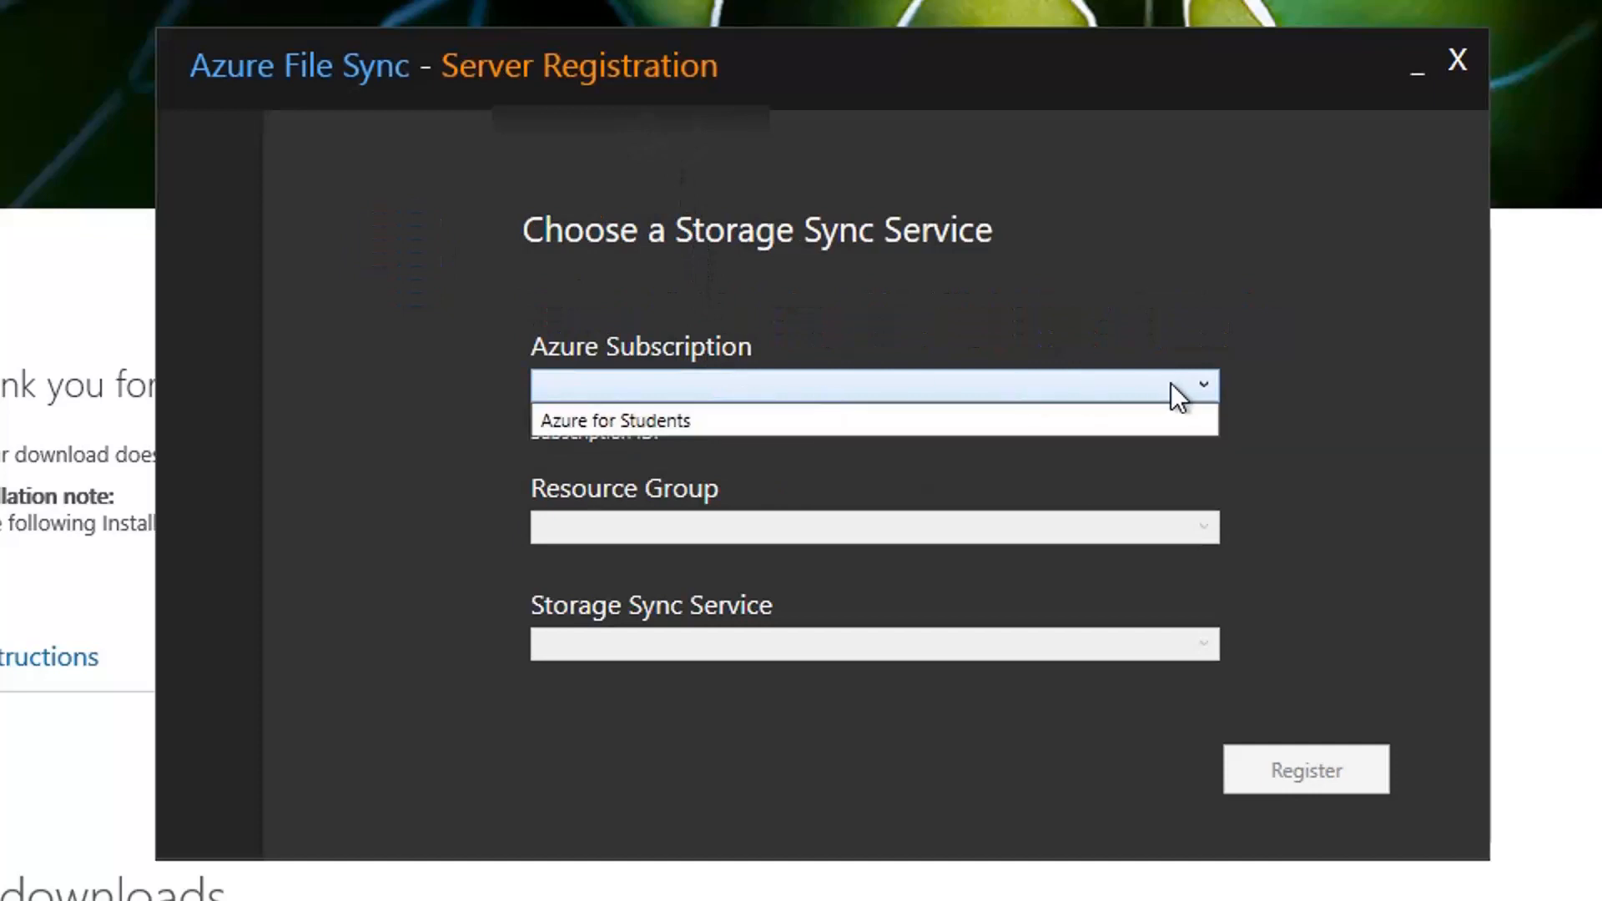
{"action": "left_click", "coordinate": [995, 423]}
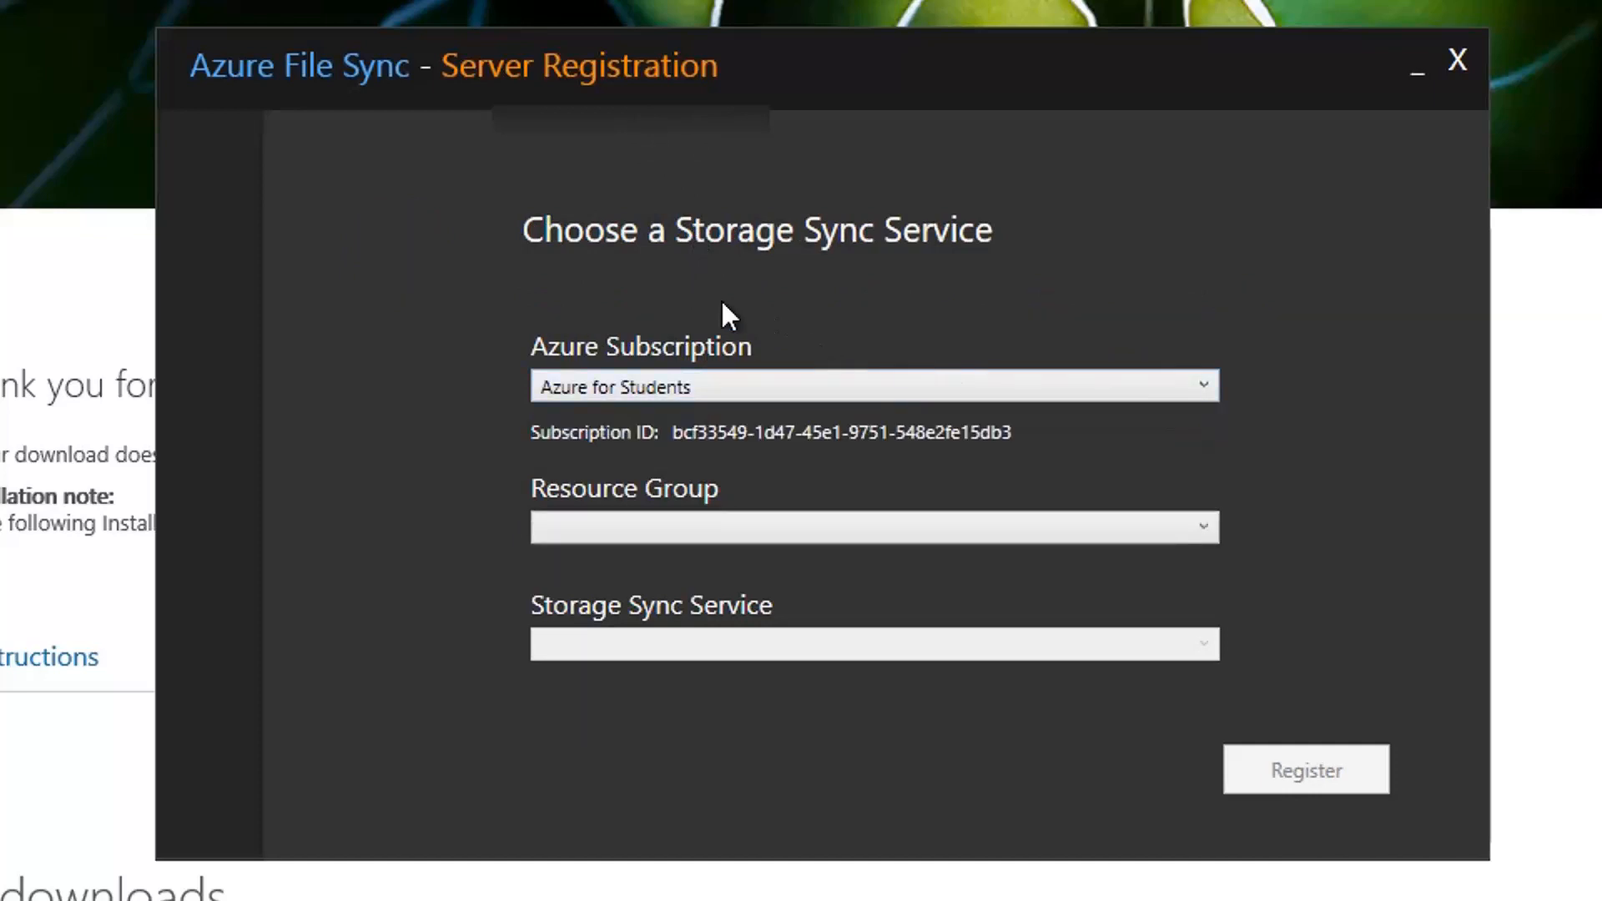
{"action": "left_click", "coordinate": [714, 529]}
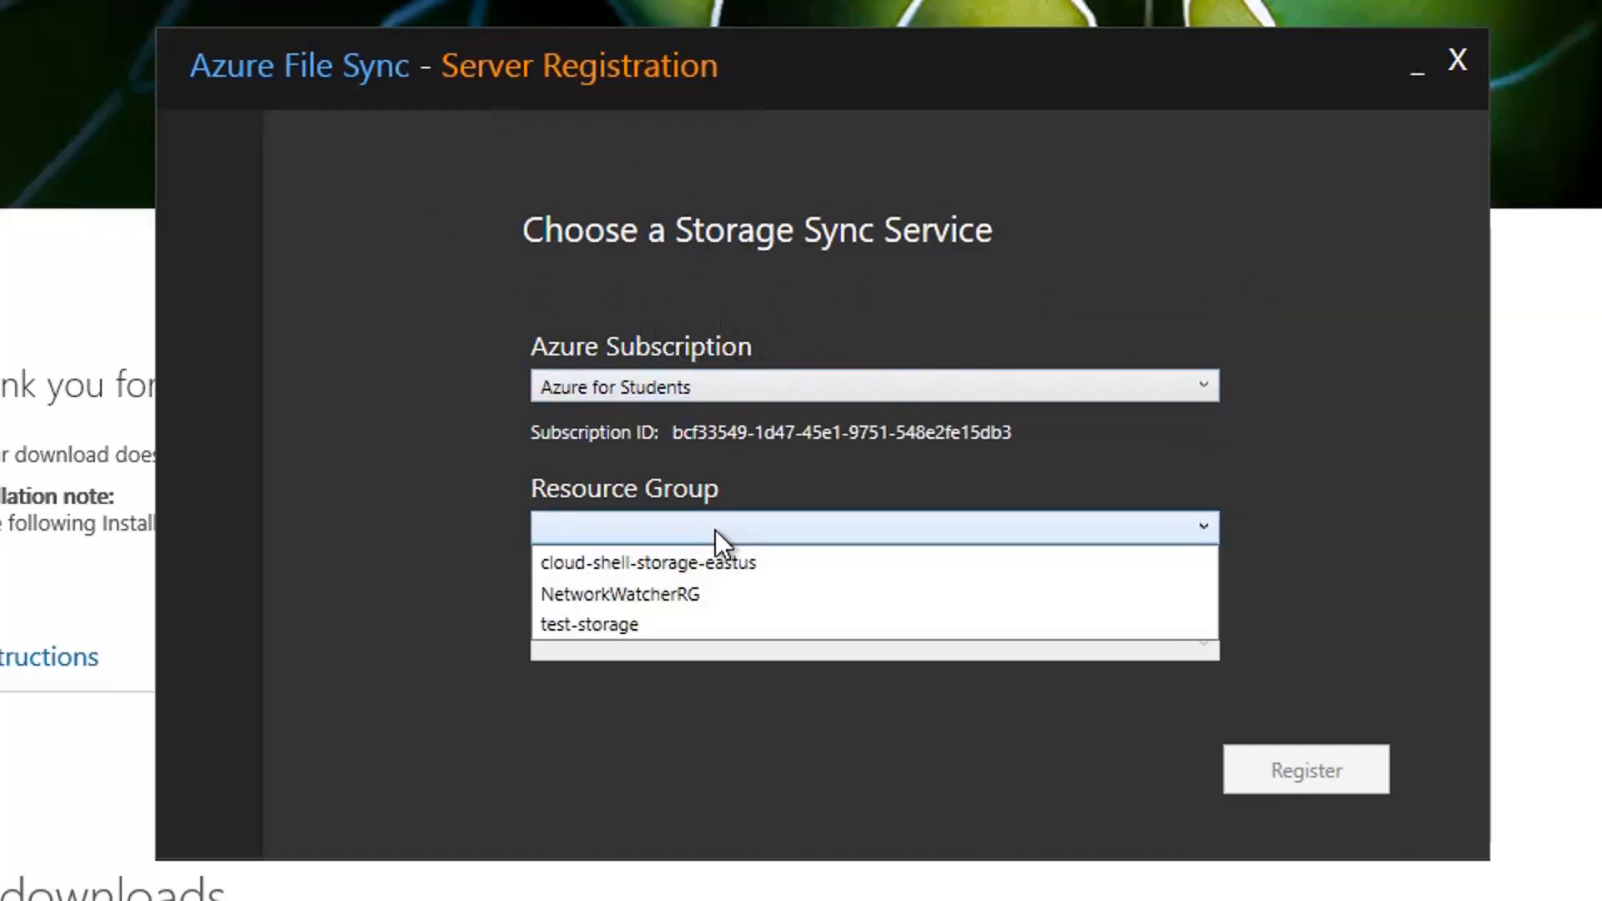
{"action": "left_click", "coordinate": [609, 628]}
{"action": "left_click", "coordinate": [733, 646]}
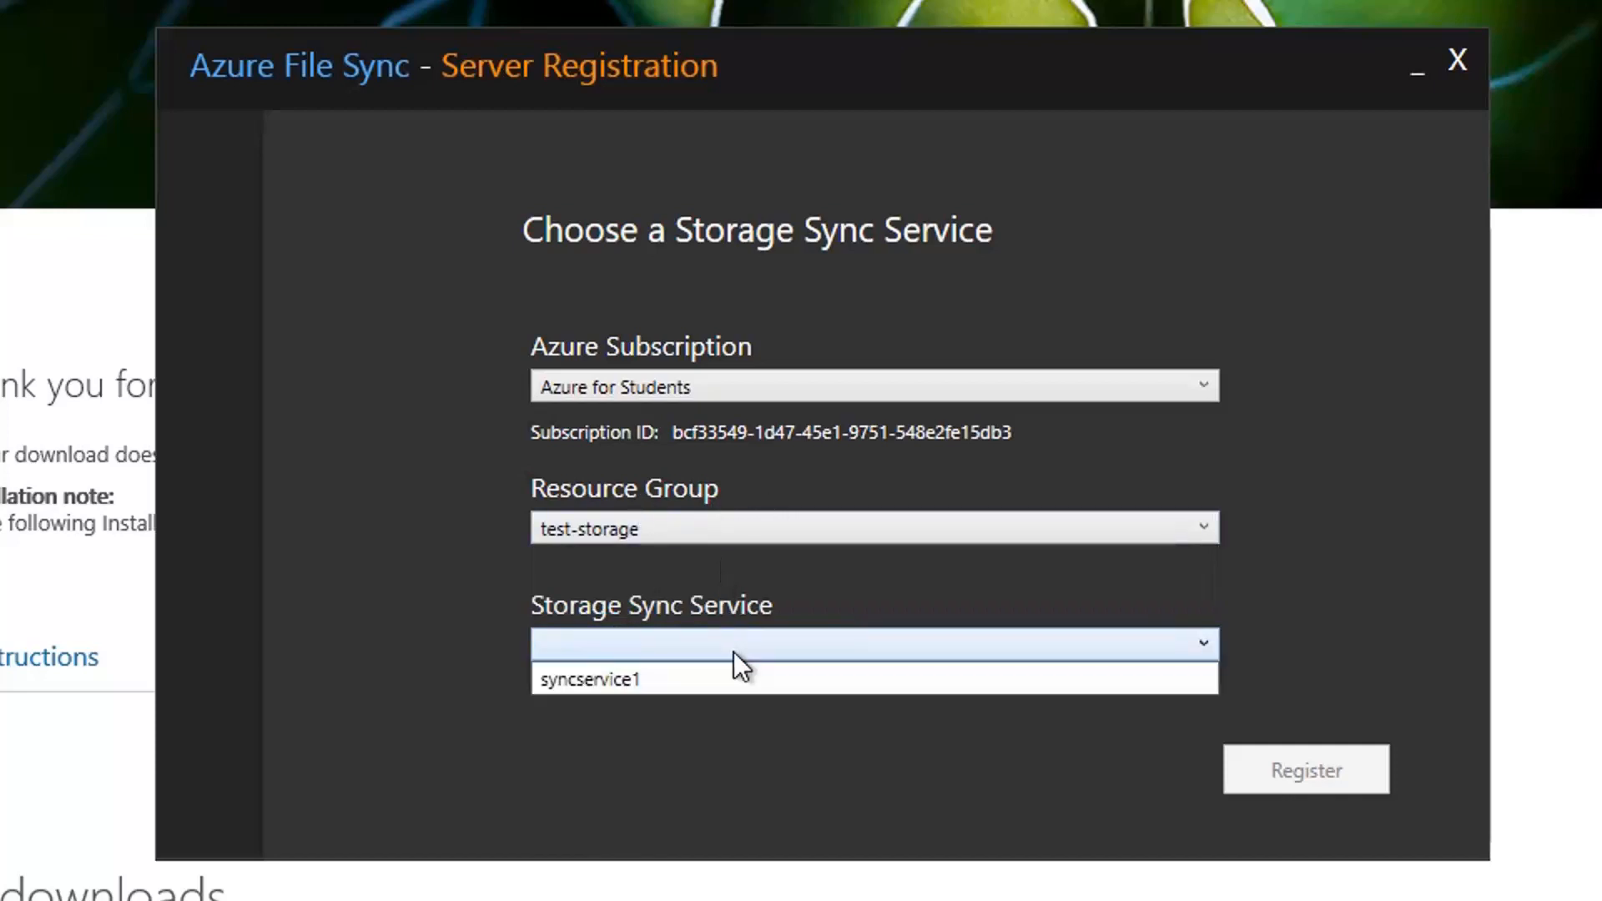
{"action": "left_click", "coordinate": [651, 679]}
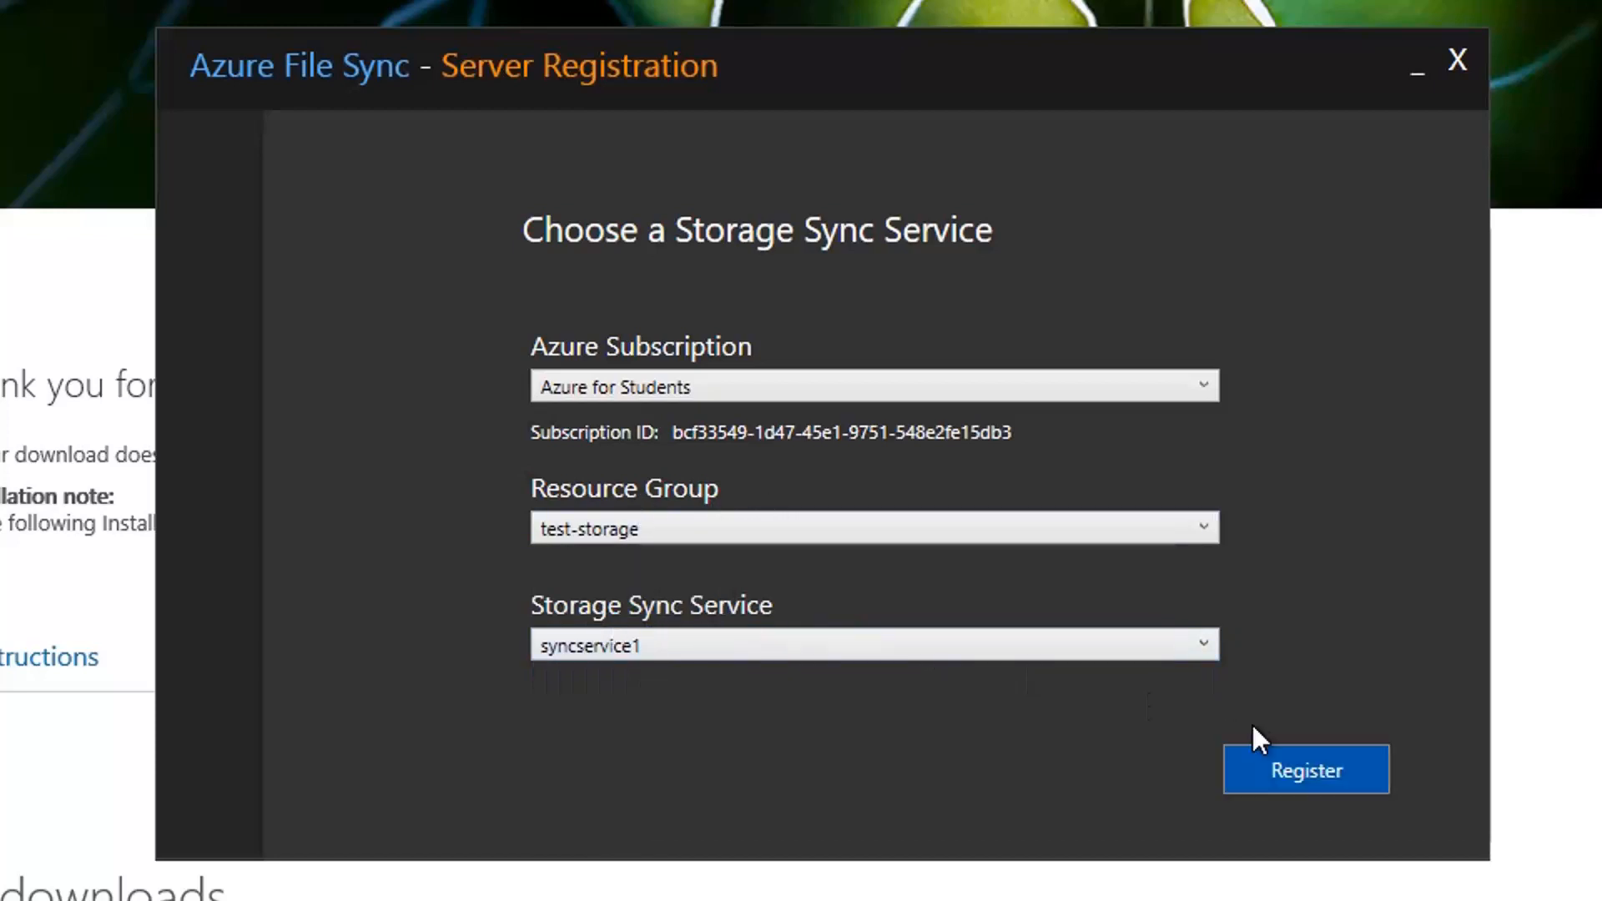
{"action": "left_click", "coordinate": [1306, 763]}
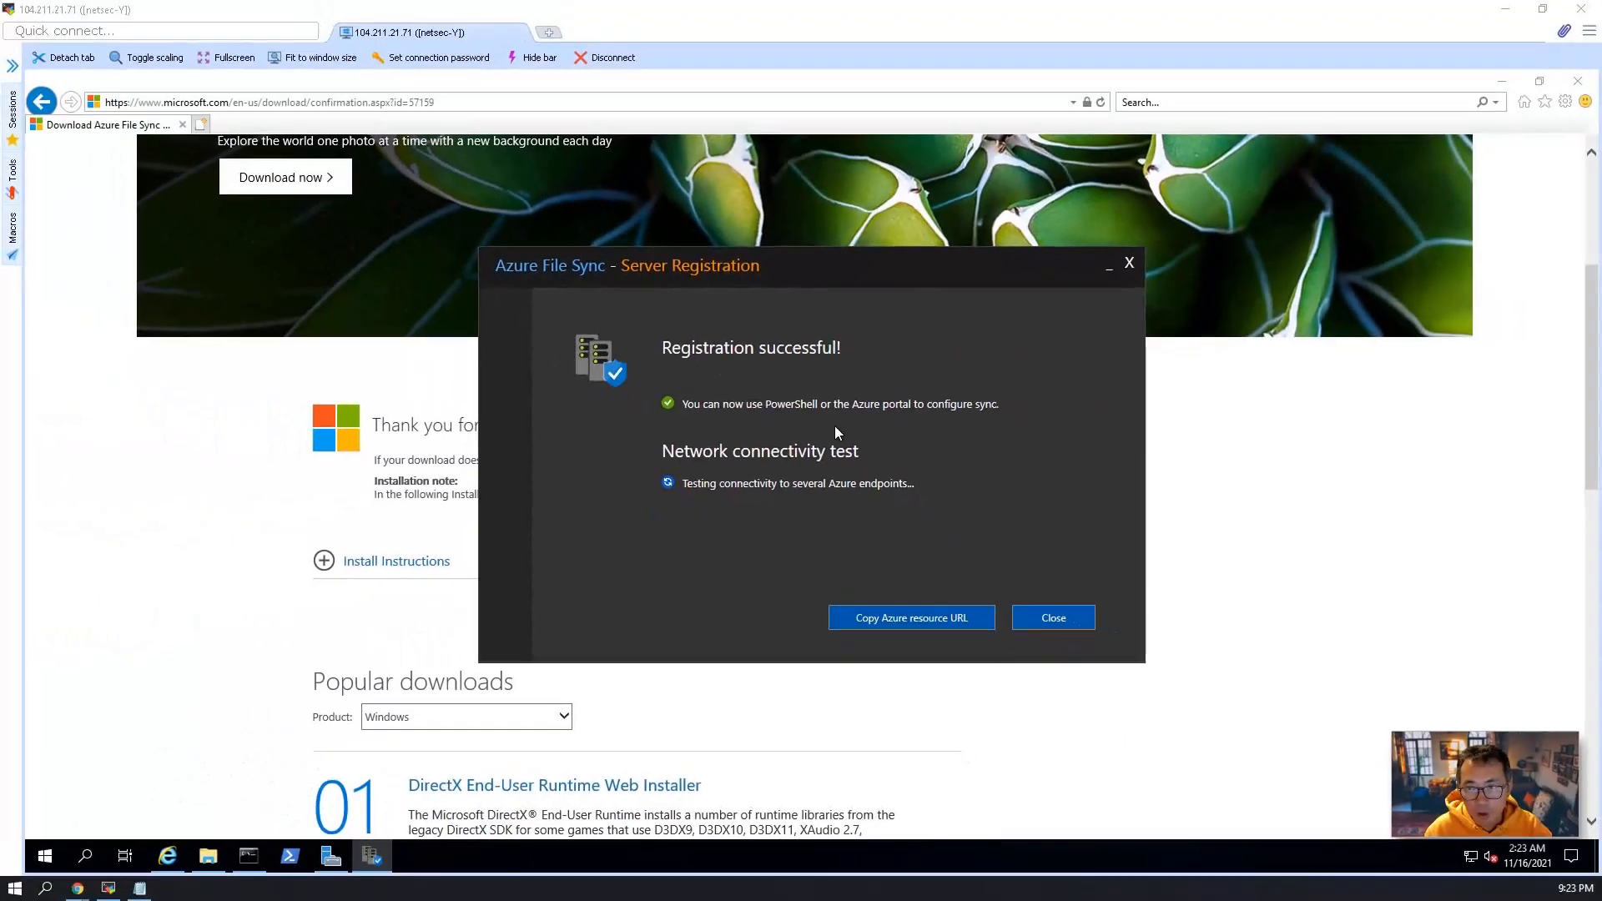
{"action": "left_click", "coordinate": [1053, 617]}
Switch to the Azure portal in Chrome and refresh the registered servers list of syncservice1.
{"action": "mouse_move", "coordinate": [76, 888]}
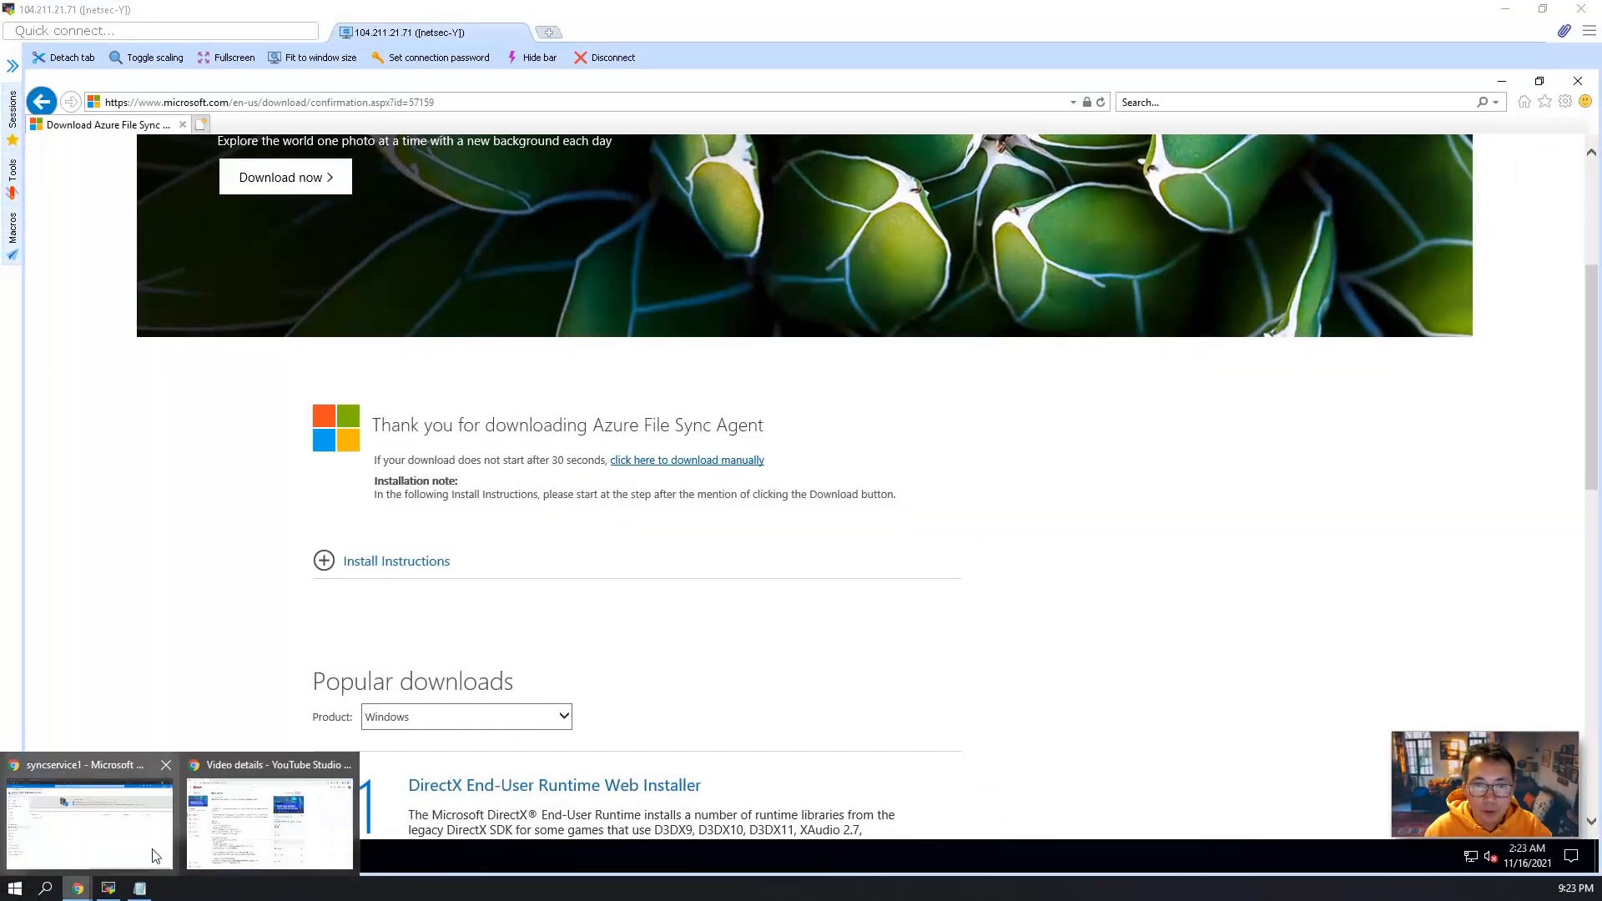
{"action": "left_click", "coordinate": [137, 866]}
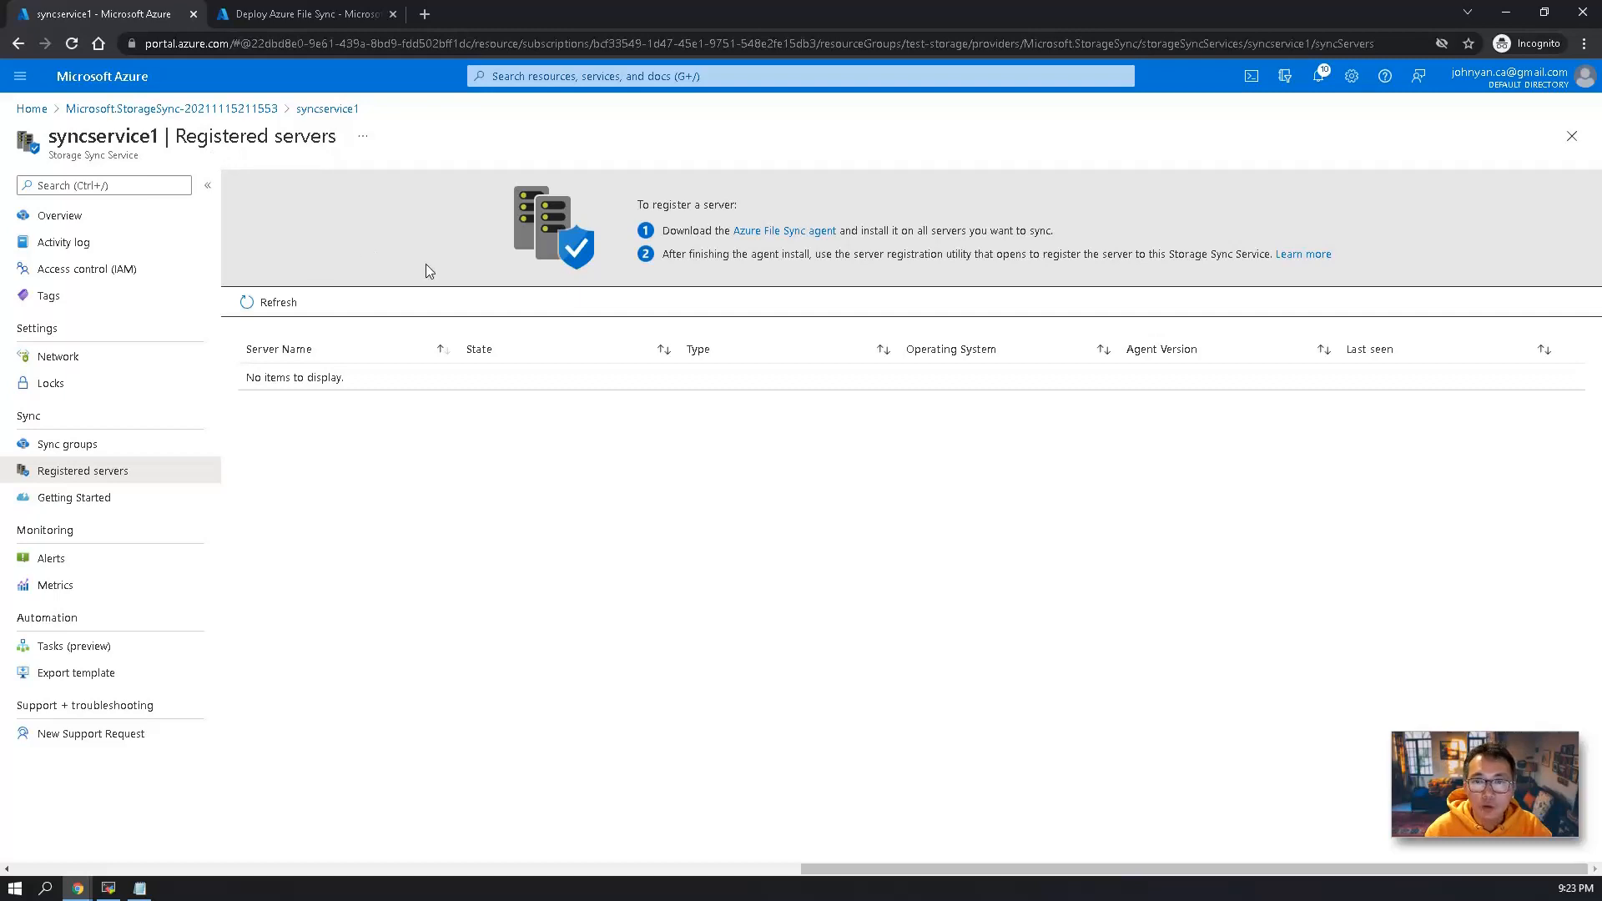
{"action": "left_click", "coordinate": [284, 312]}
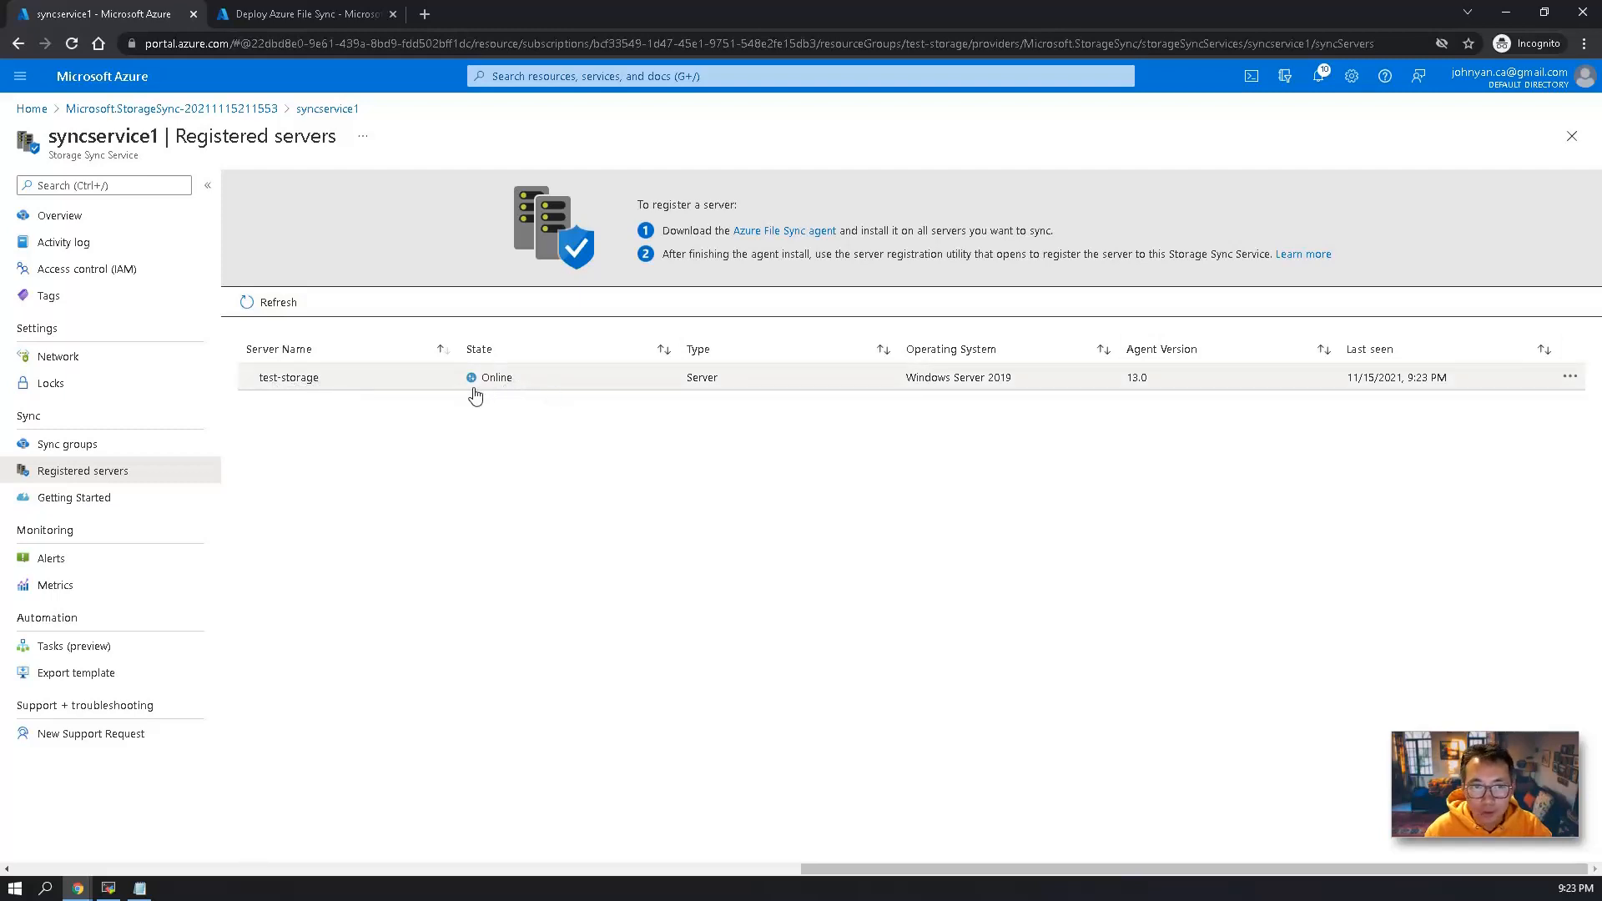
In syncgroup1, start adding a server endpoint and choose test-storage as its registered server.
{"action": "left_click", "coordinate": [157, 445]}
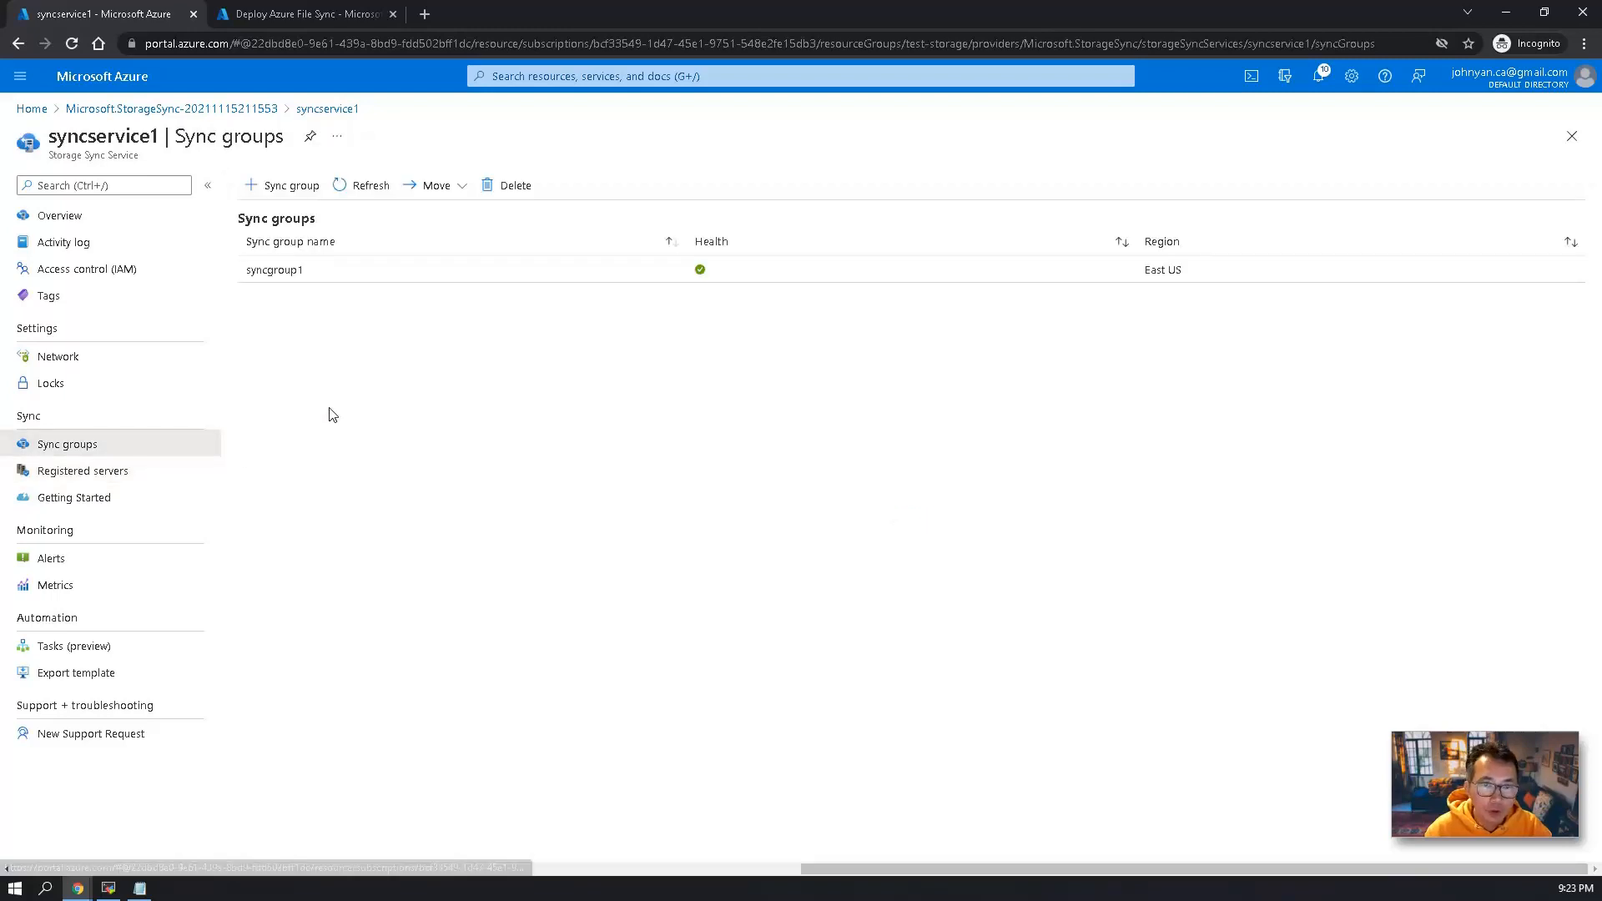
{"action": "left_click", "coordinate": [276, 275]}
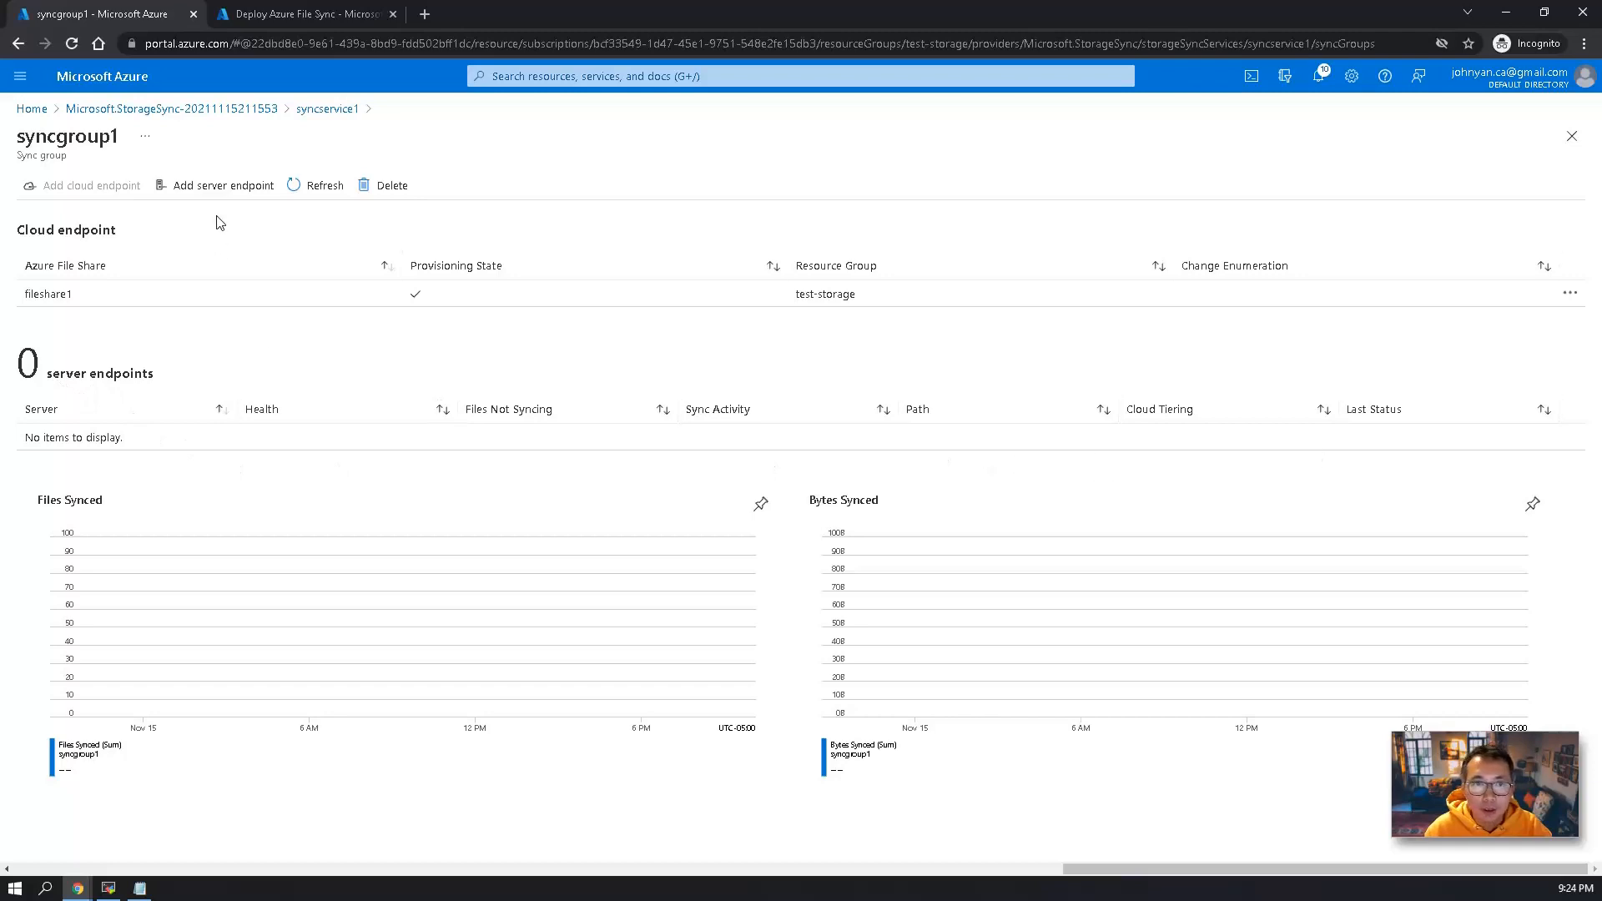
{"action": "left_click", "coordinate": [214, 187]}
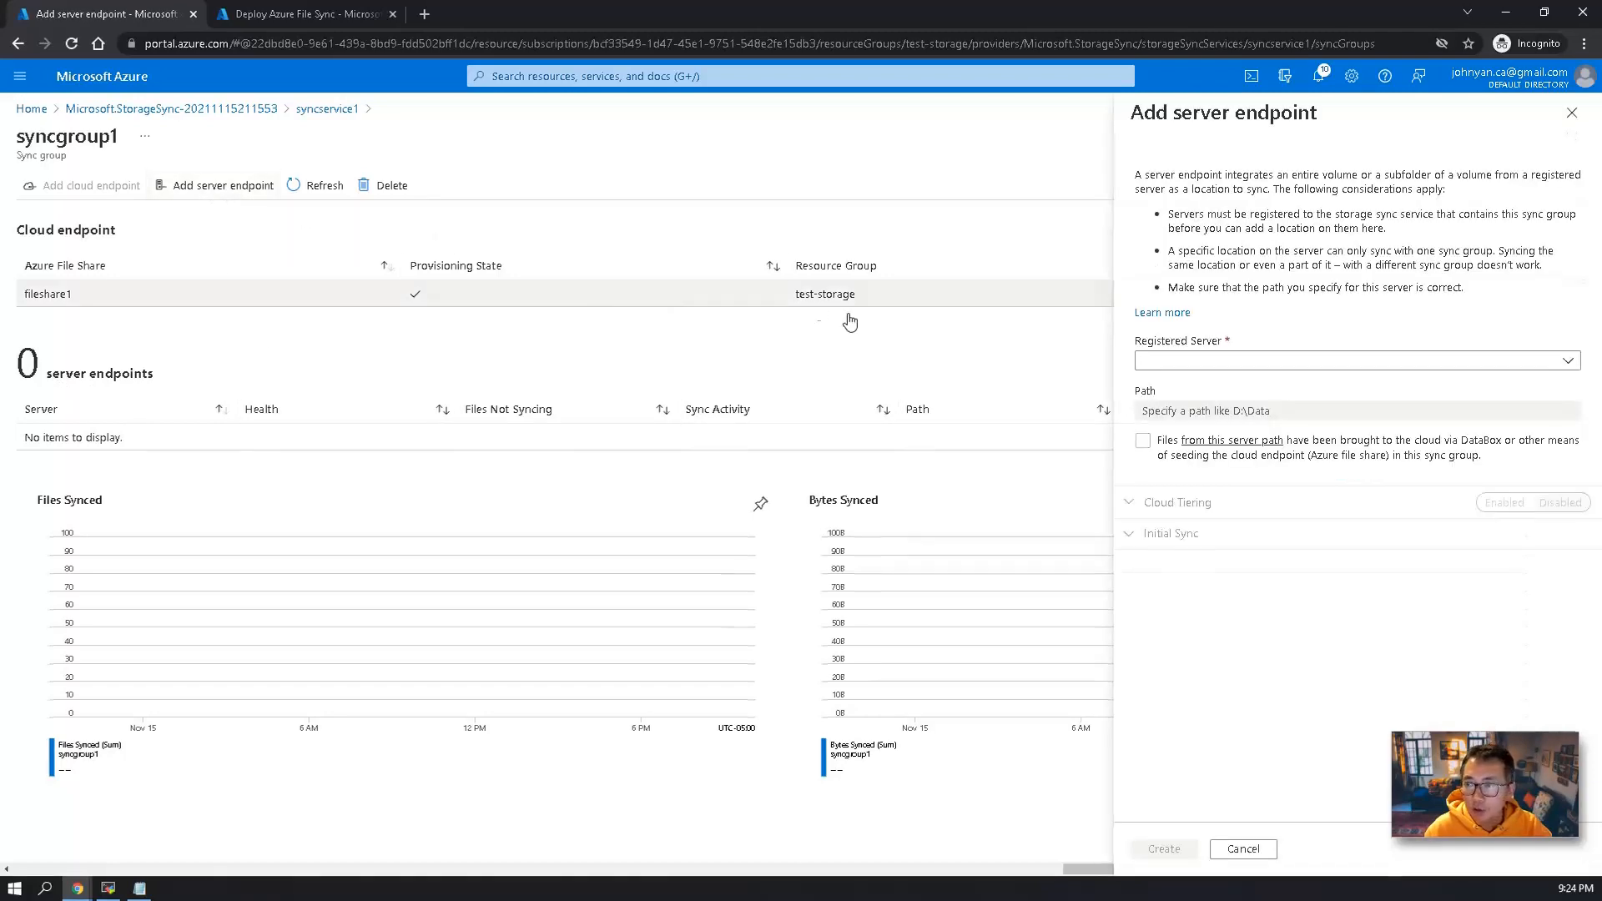
{"action": "left_click", "coordinate": [1302, 365]}
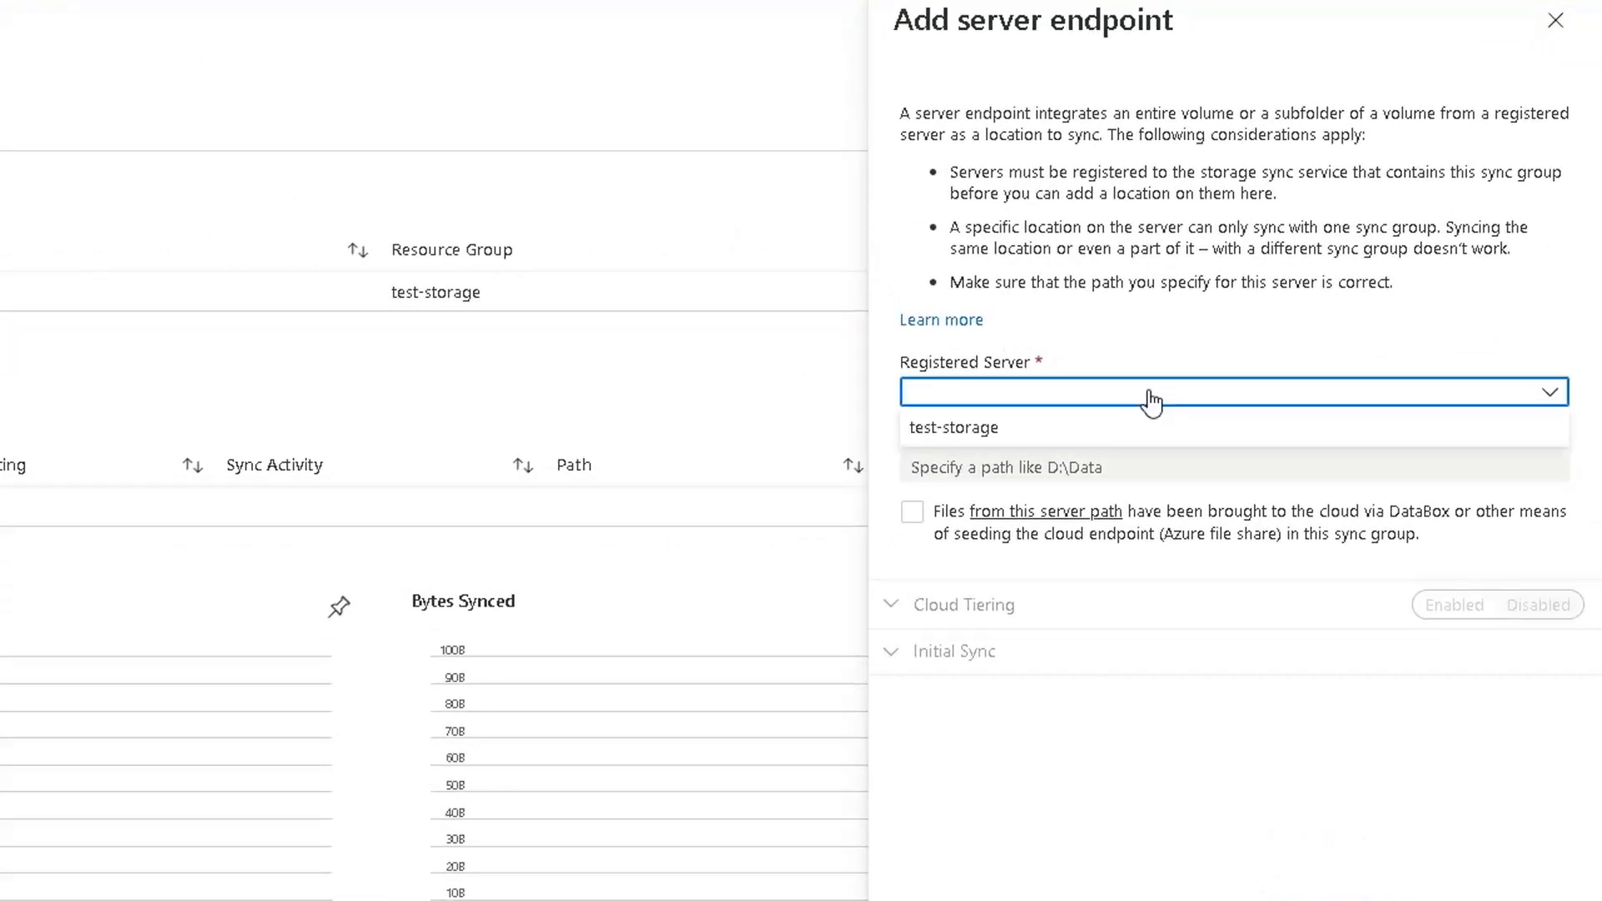
{"action": "left_click", "coordinate": [1047, 428]}
{"action": "left_click", "coordinate": [1023, 467]}
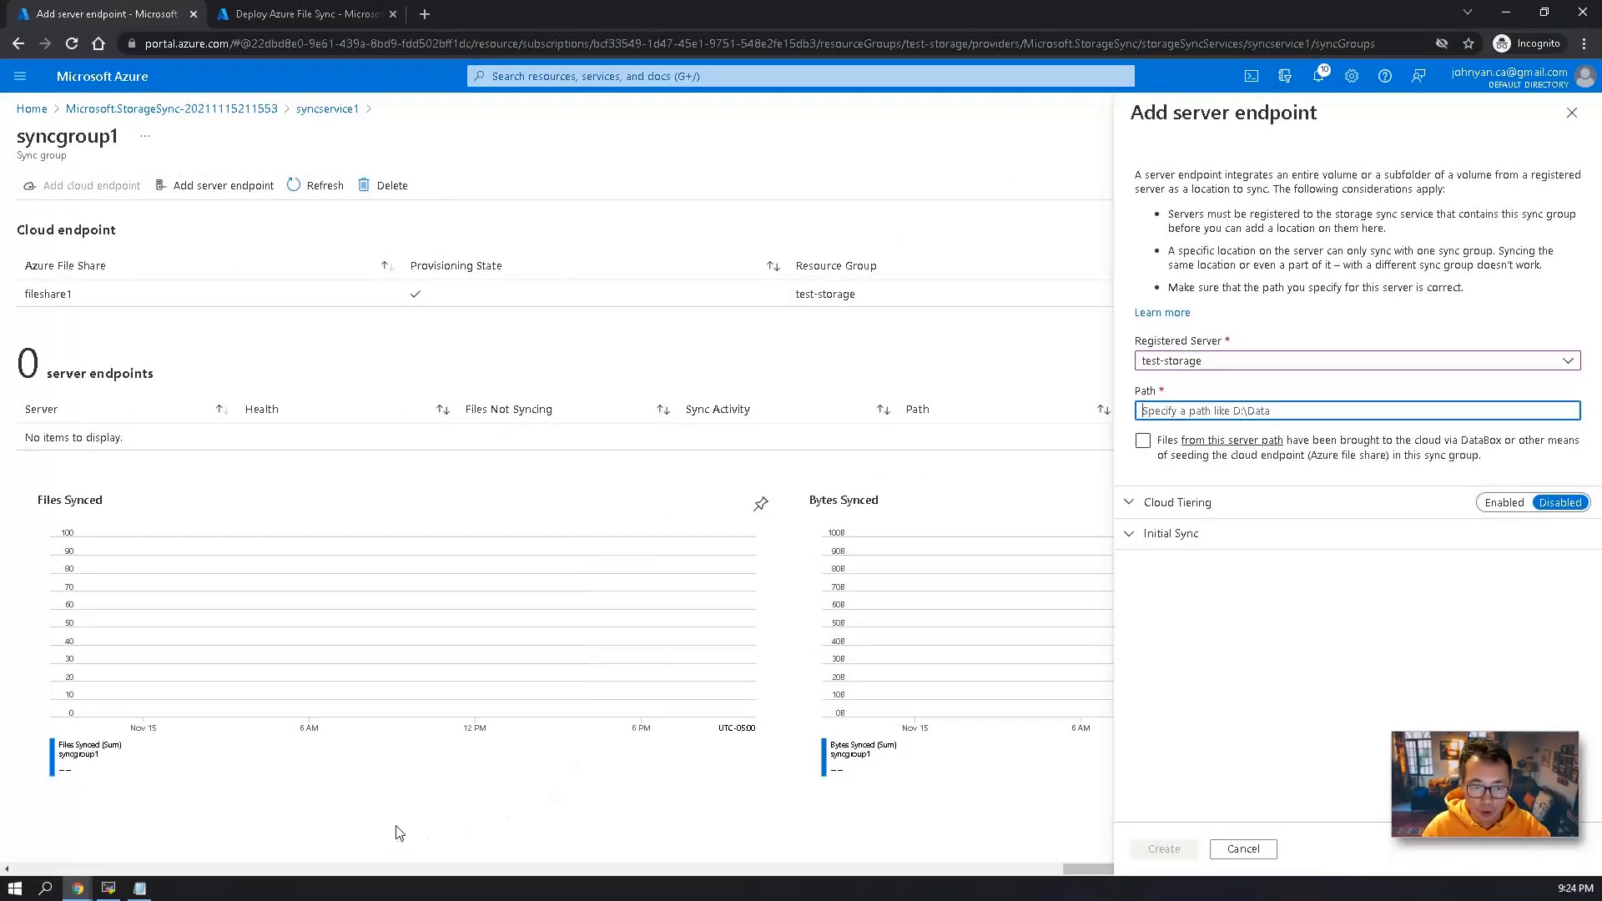
Switch to the remote VM, open syncfolder on New Volume (F:) and copy its full path.
{"action": "left_click", "coordinate": [108, 887]}
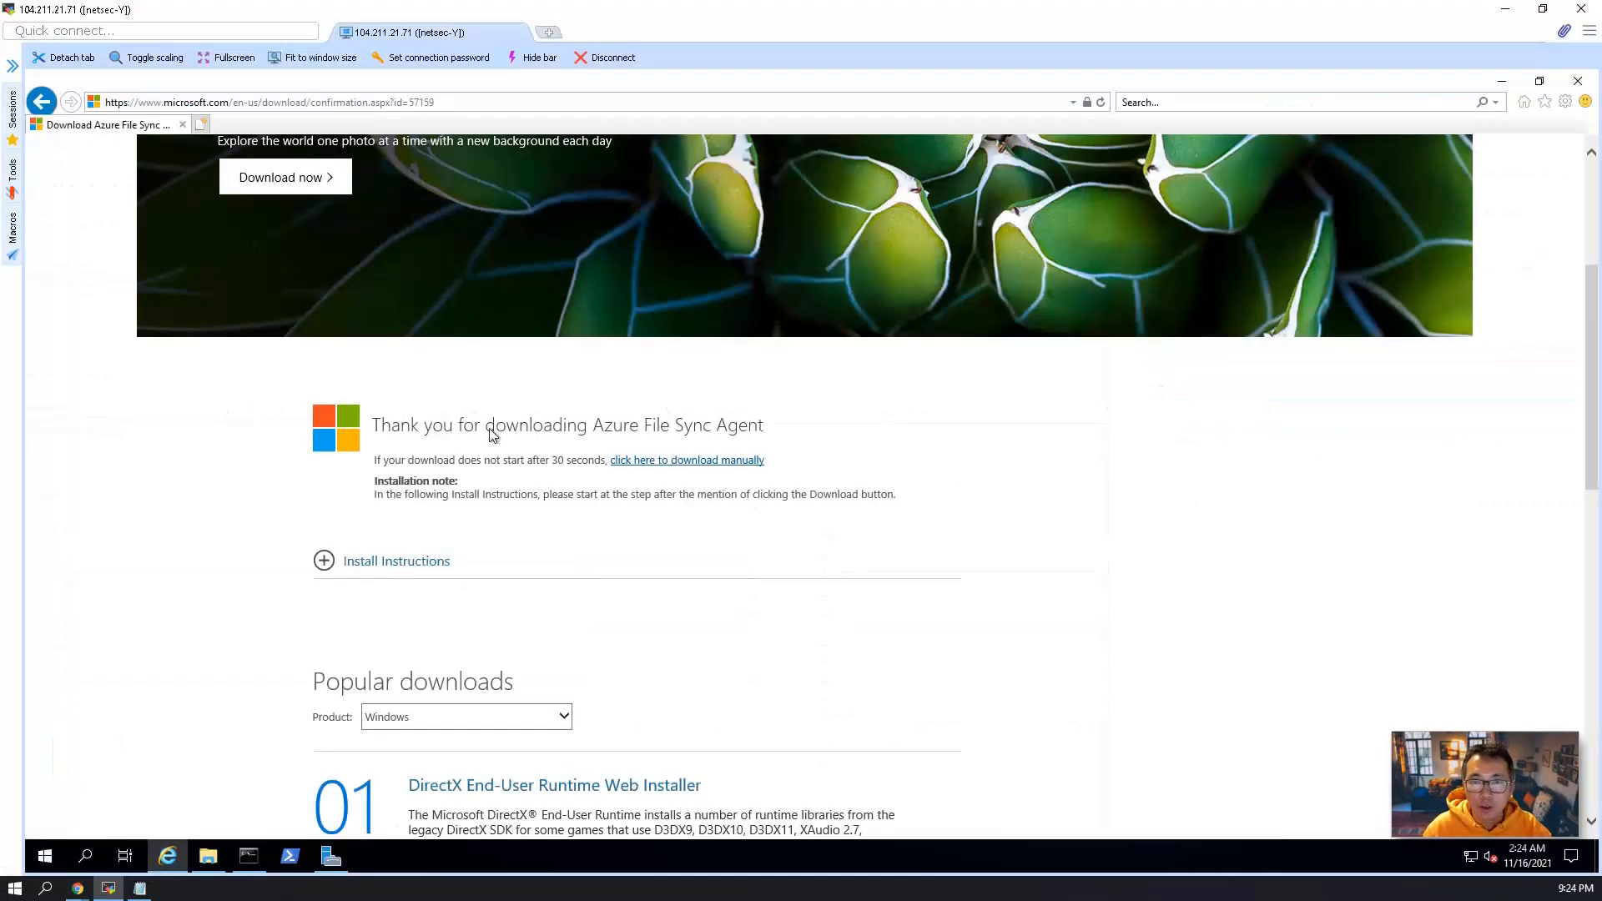
{"action": "left_click", "coordinate": [208, 856]}
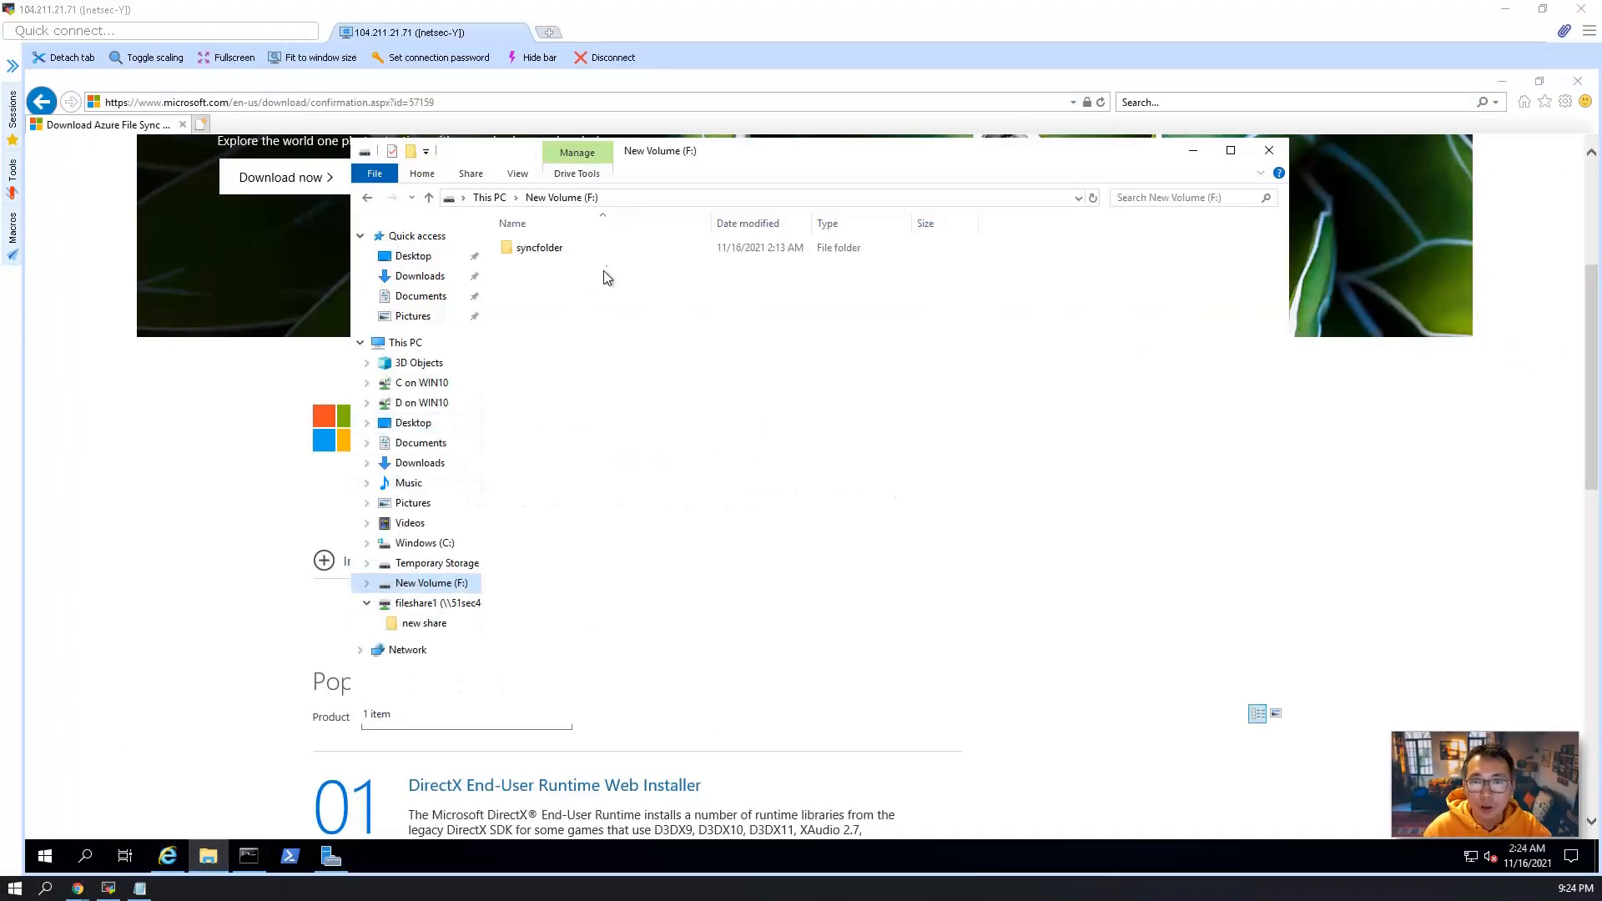
{"action": "double_click", "coordinate": [560, 248]}
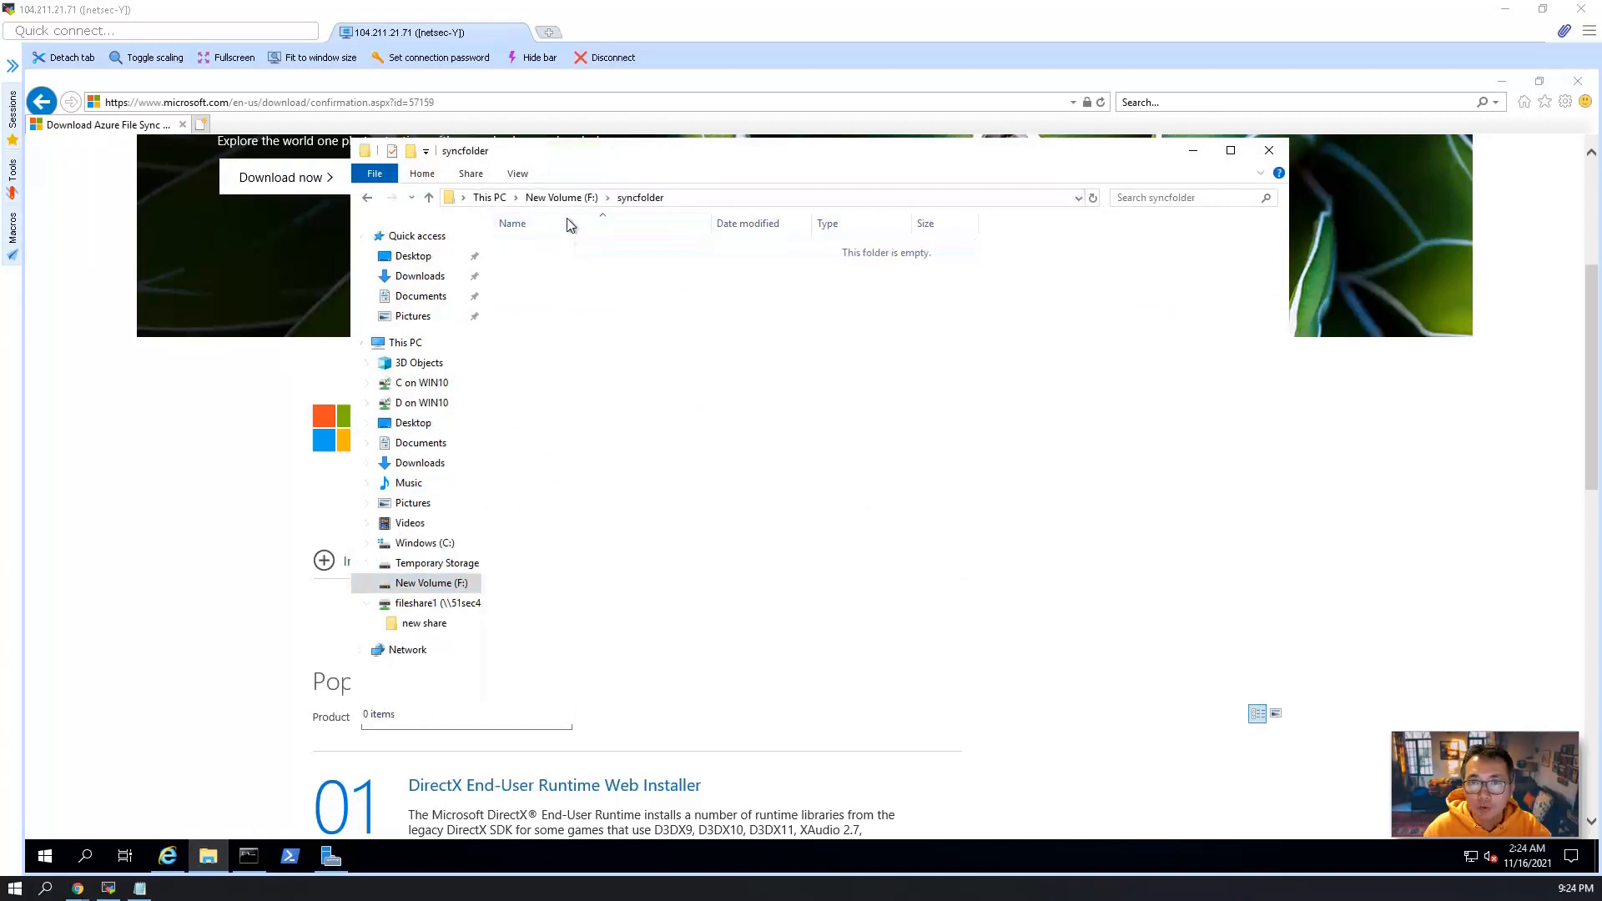
{"action": "left_click", "coordinate": [708, 198]}
{"action": "right_click", "coordinate": [709, 199]}
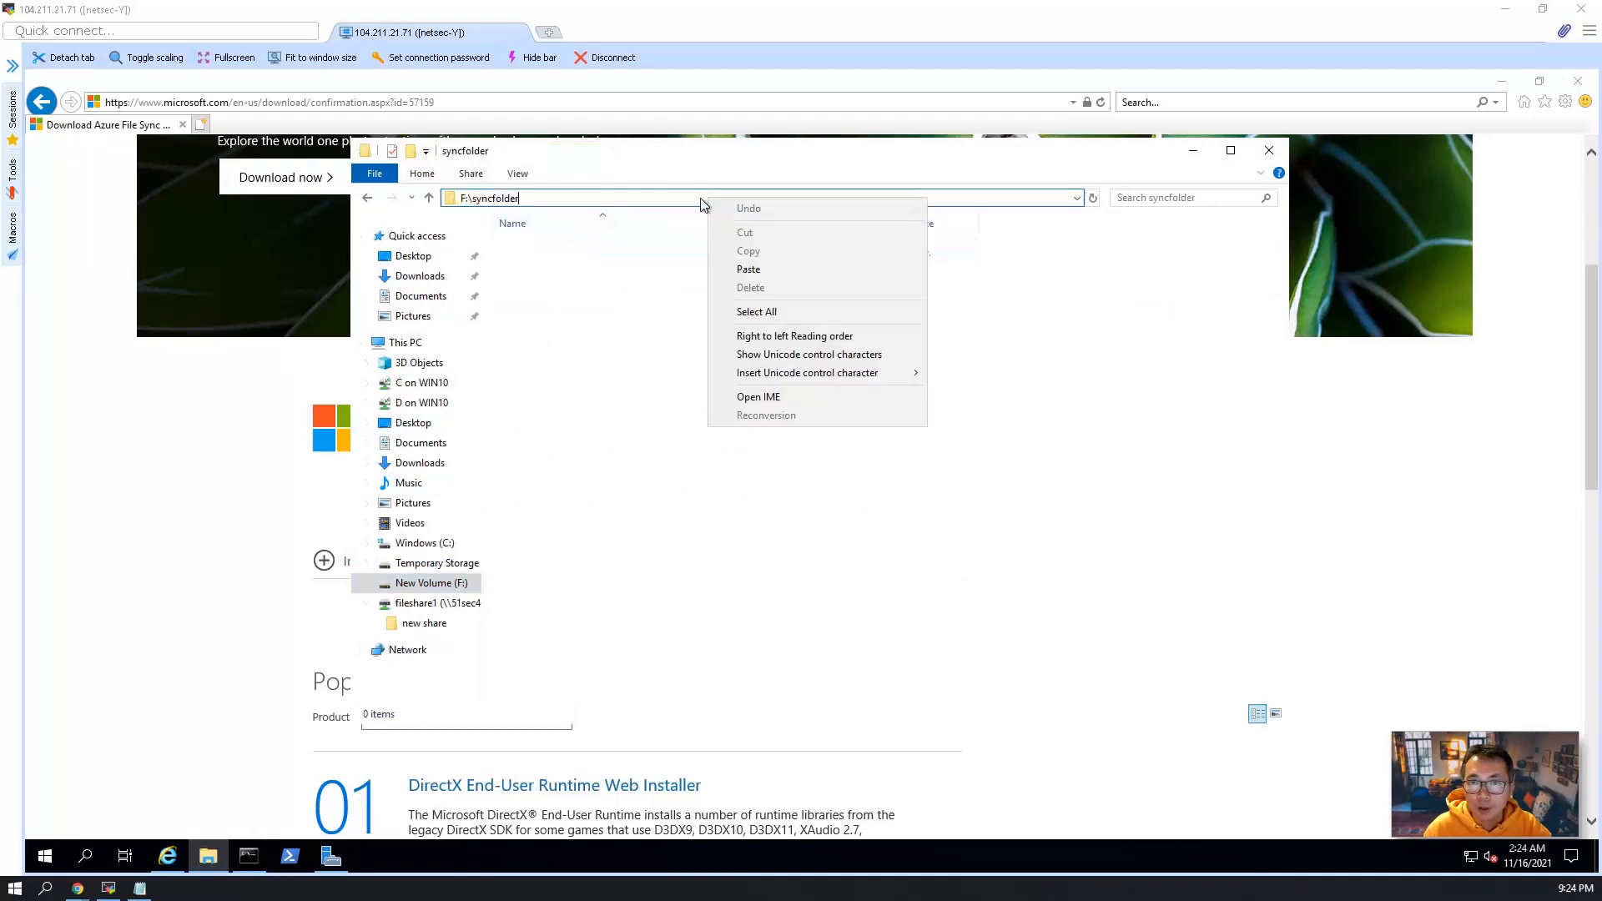
{"action": "double_click", "coordinate": [632, 198]}
{"action": "left_click", "coordinate": [632, 198]}
{"action": "right_click", "coordinate": [632, 198]}
{"action": "left_click", "coordinate": [601, 197]}
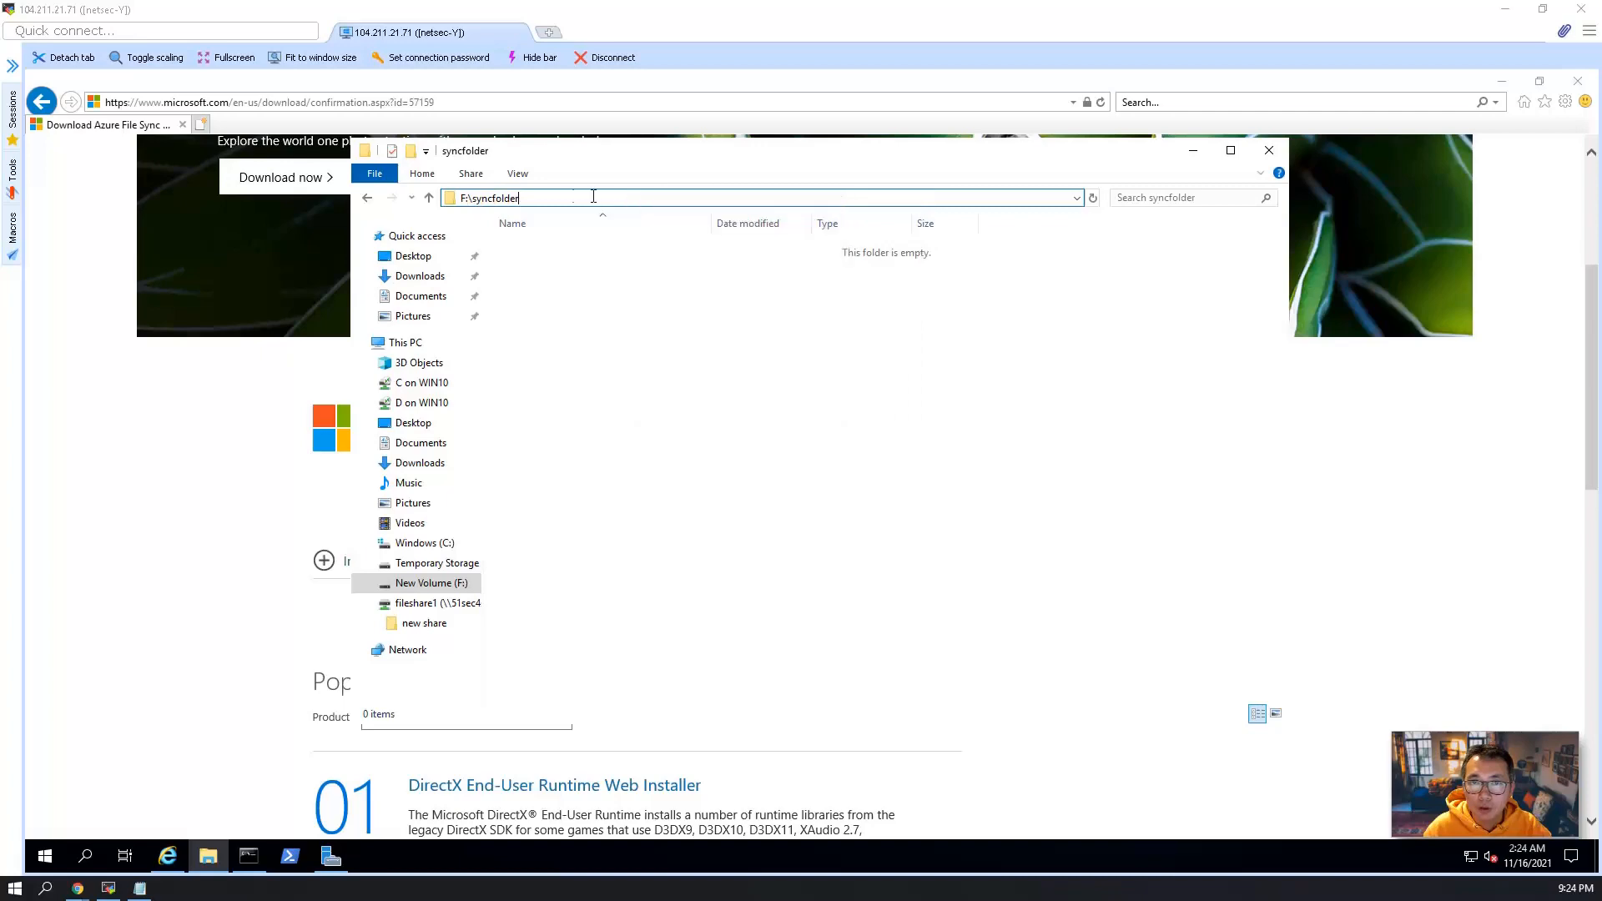
{"action": "key", "text": "ctrl+a"}
{"action": "key", "text": "ctrl+c"}
Return to the Azure portal and set the server endpoint's path to F:\syncfolder.
{"action": "left_click", "coordinate": [1505, 9]}
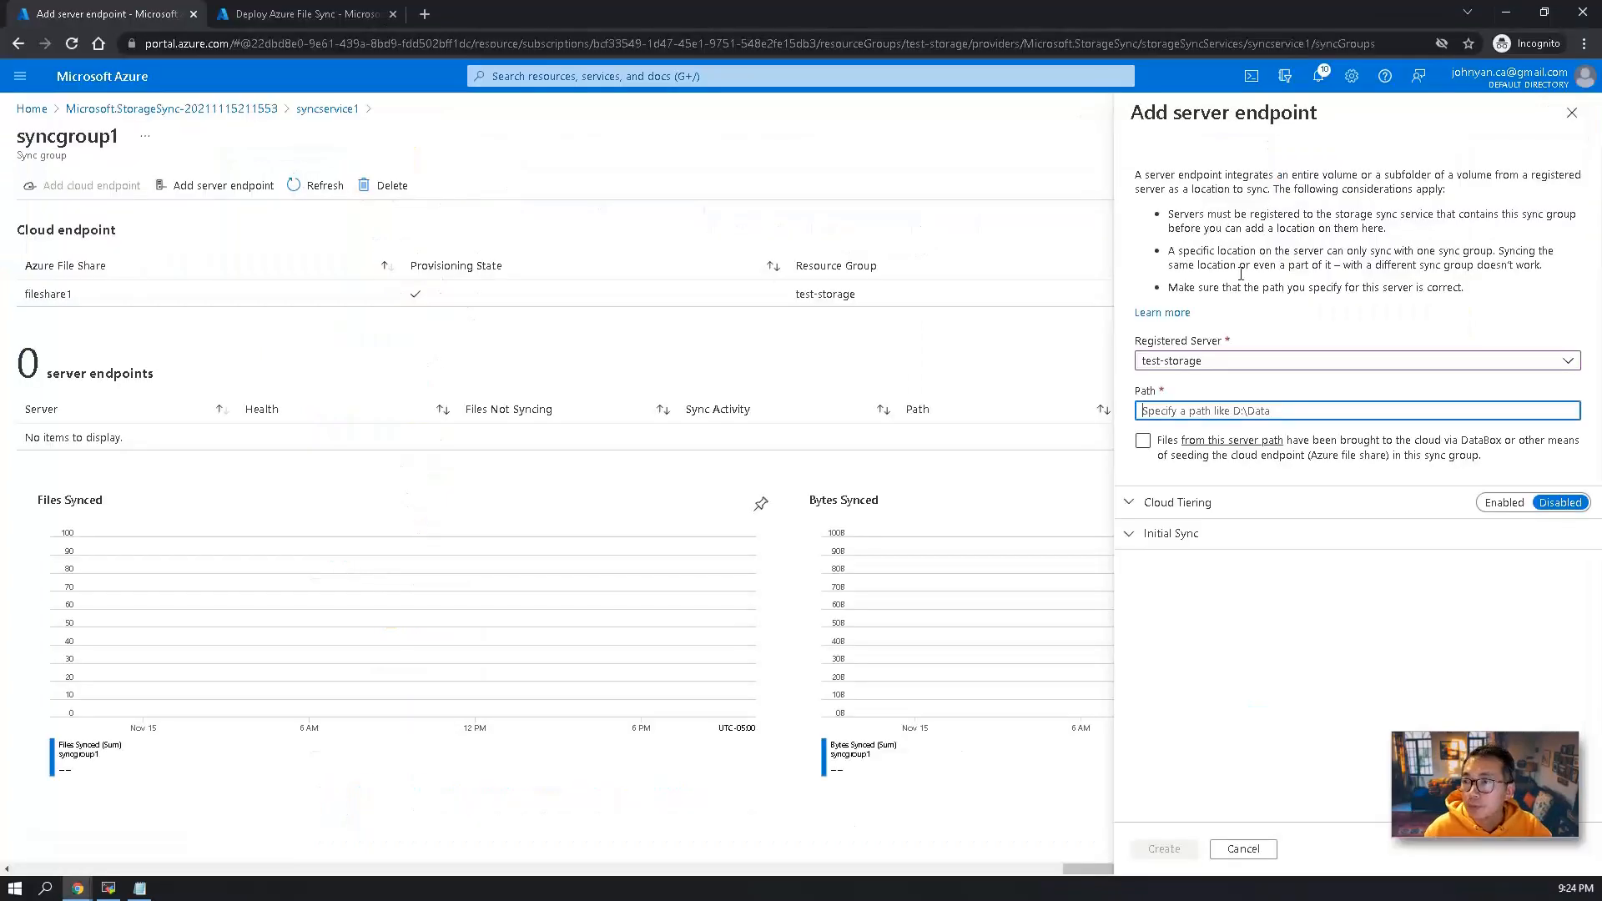
{"action": "left_click", "coordinate": [1220, 411]}
{"action": "key", "text": "ctrl+v"}
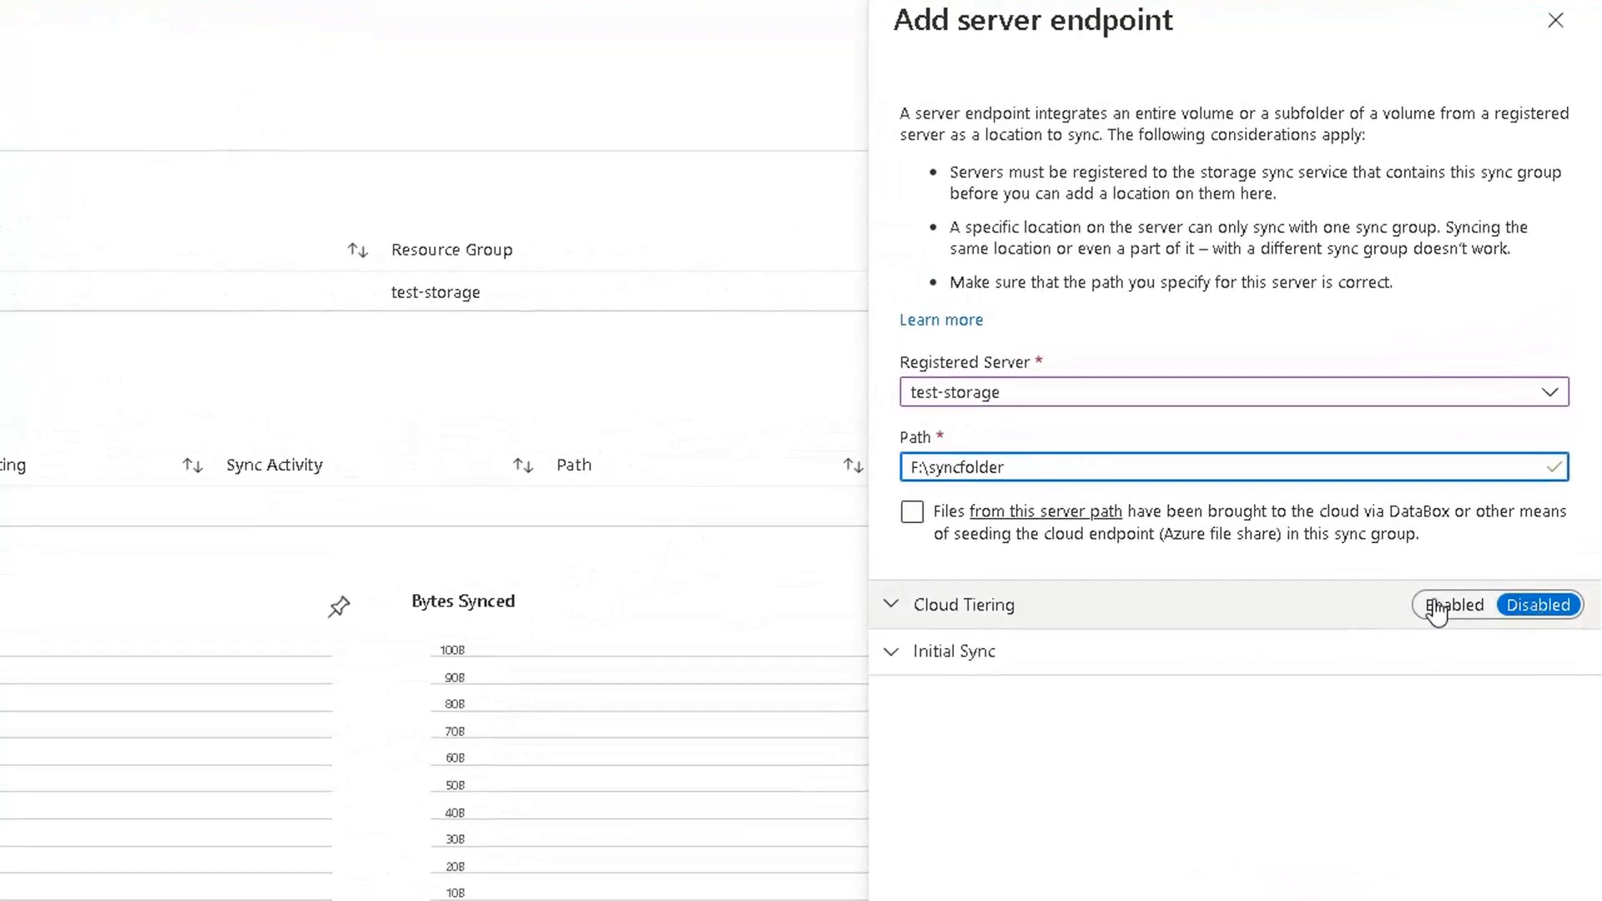
Enable cloud tiering with the volume free space policy set to 99 percent, and create the server endpoint.
{"action": "left_click", "coordinate": [897, 608]}
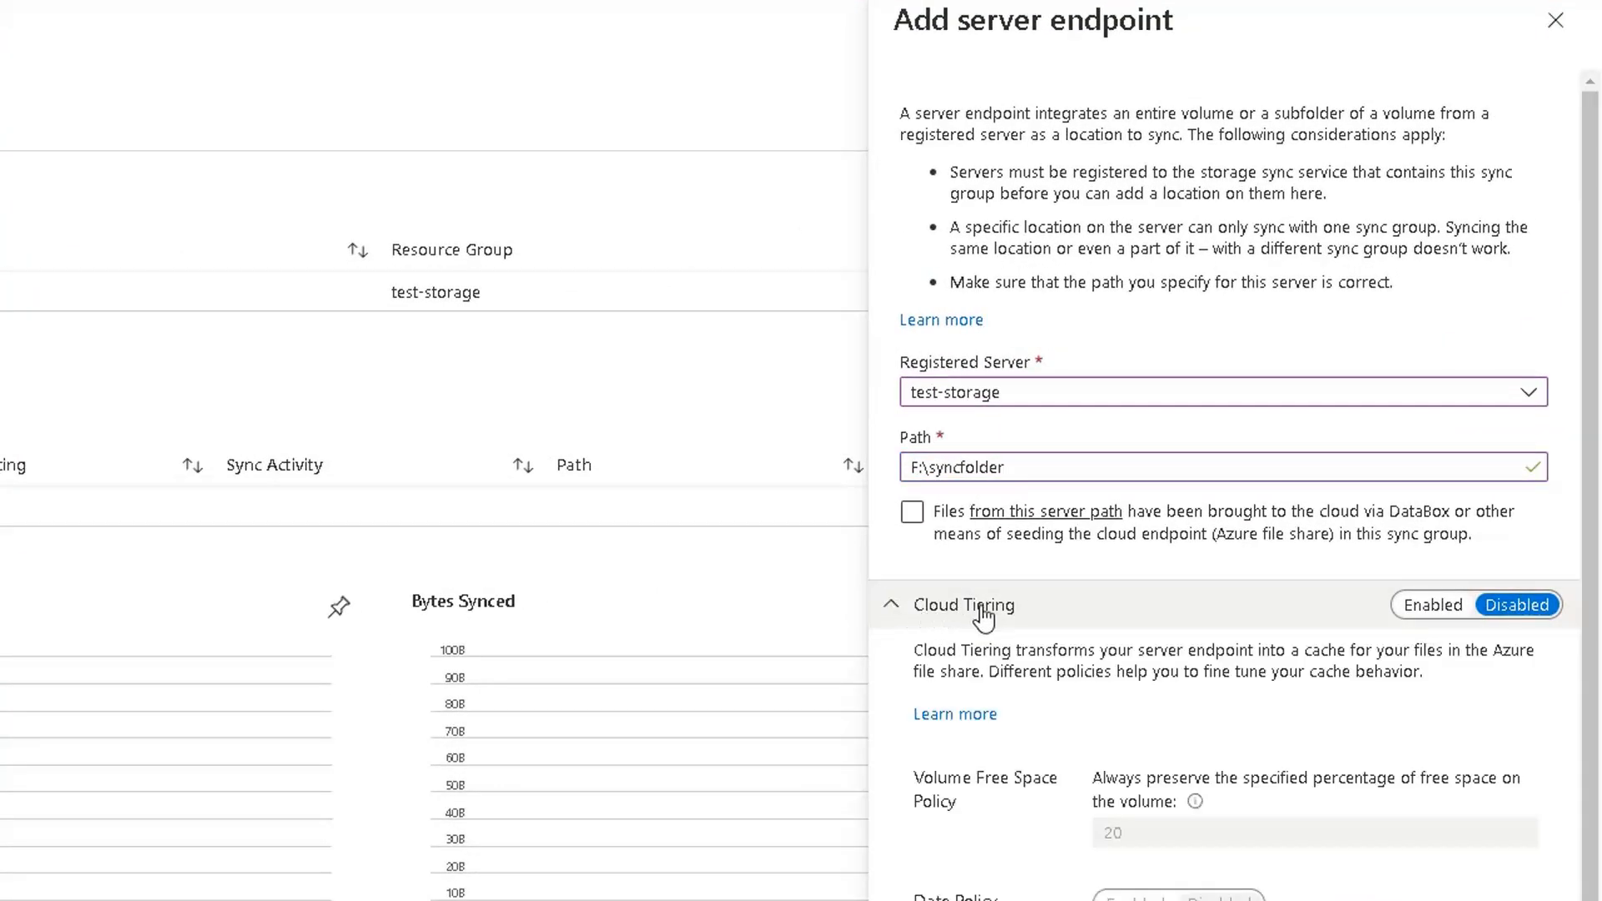
{"action": "scroll", "coordinate": [1018, 635], "scroll_direction": "down", "scroll_amount": 1}
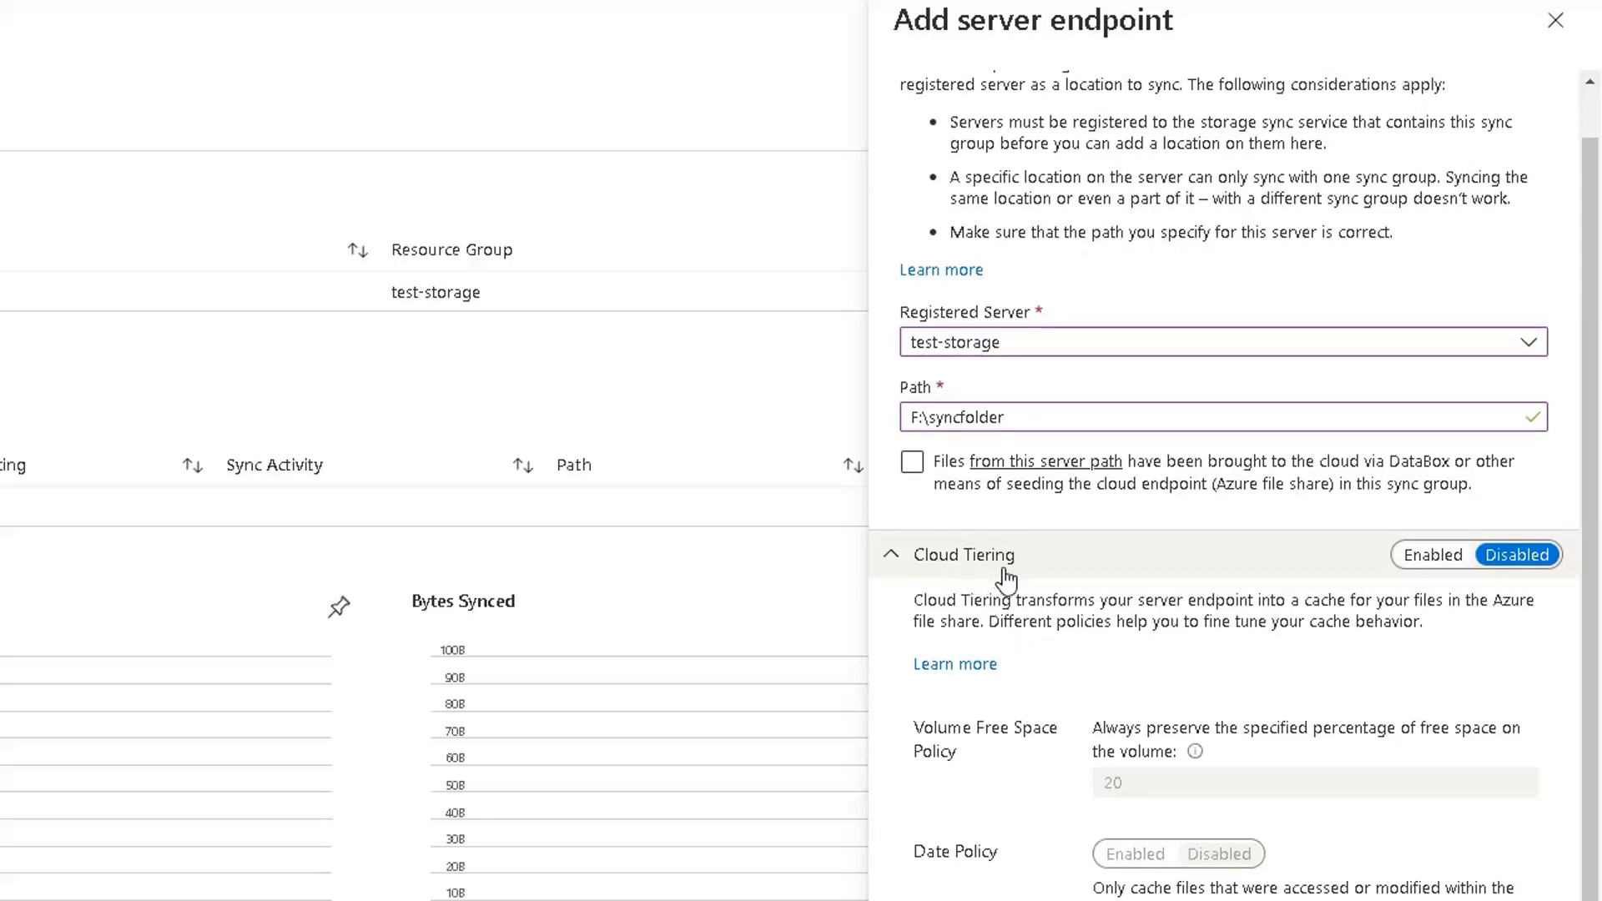
{"action": "left_click", "coordinate": [1406, 564]}
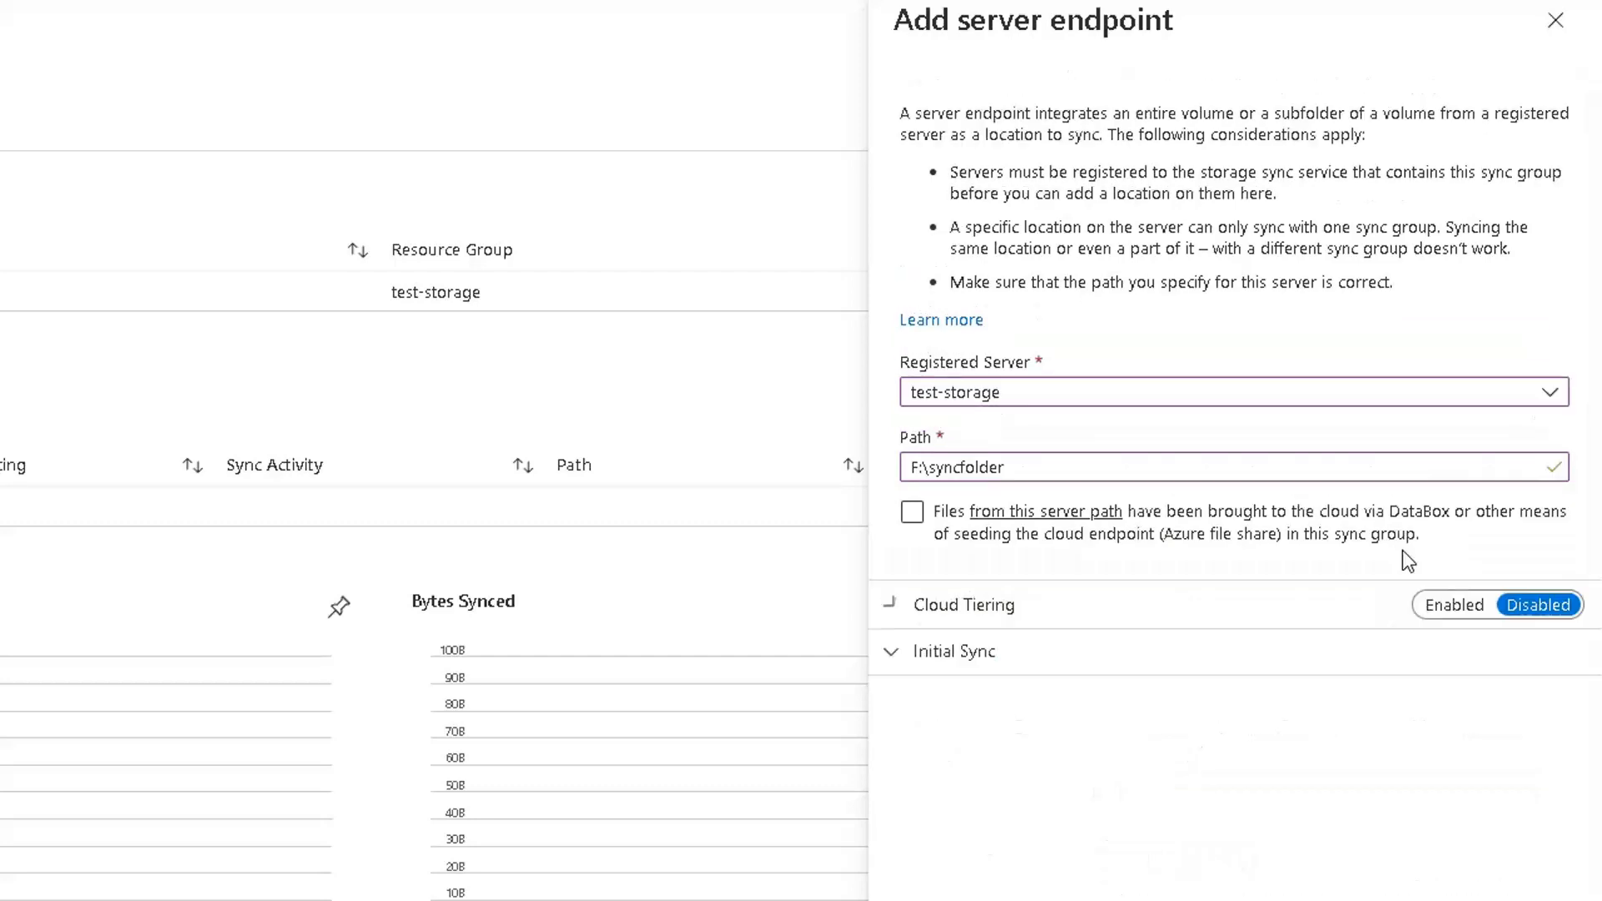
{"action": "left_click", "coordinate": [1444, 612]}
{"action": "scroll", "coordinate": [1062, 647], "scroll_direction": "down", "scroll_amount": 1}
{"action": "left_click", "coordinate": [1141, 781]}
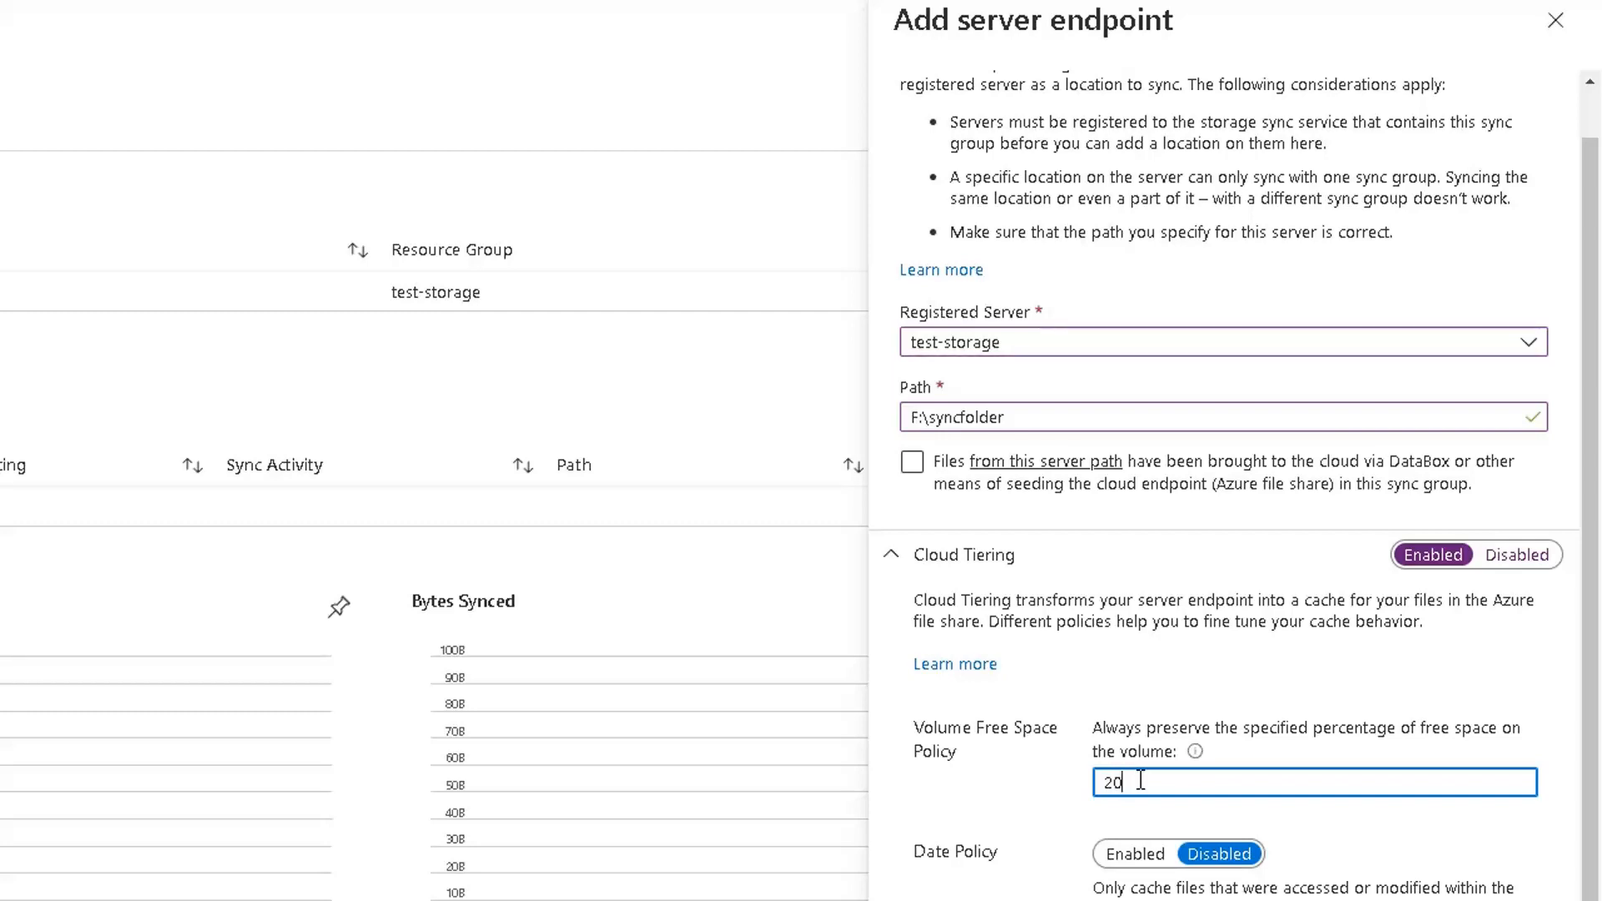
{"action": "left_click_drag", "start_coordinate": [1141, 780], "coordinate": [1014, 788]}
{"action": "type", "text": "99"}
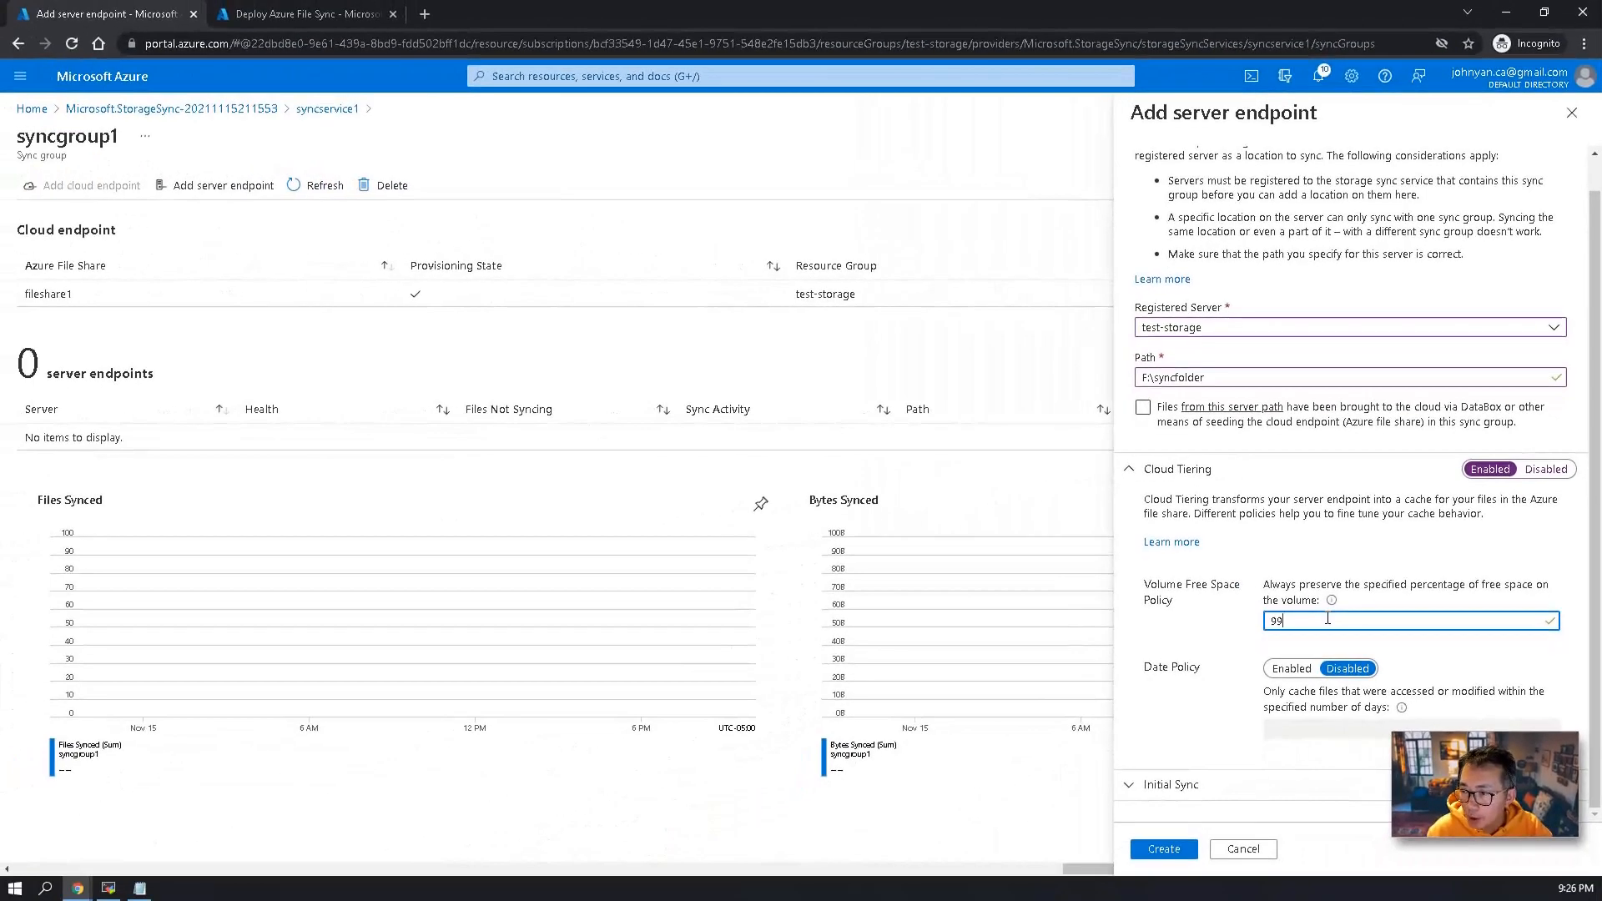
{"action": "left_click", "coordinate": [1162, 848]}
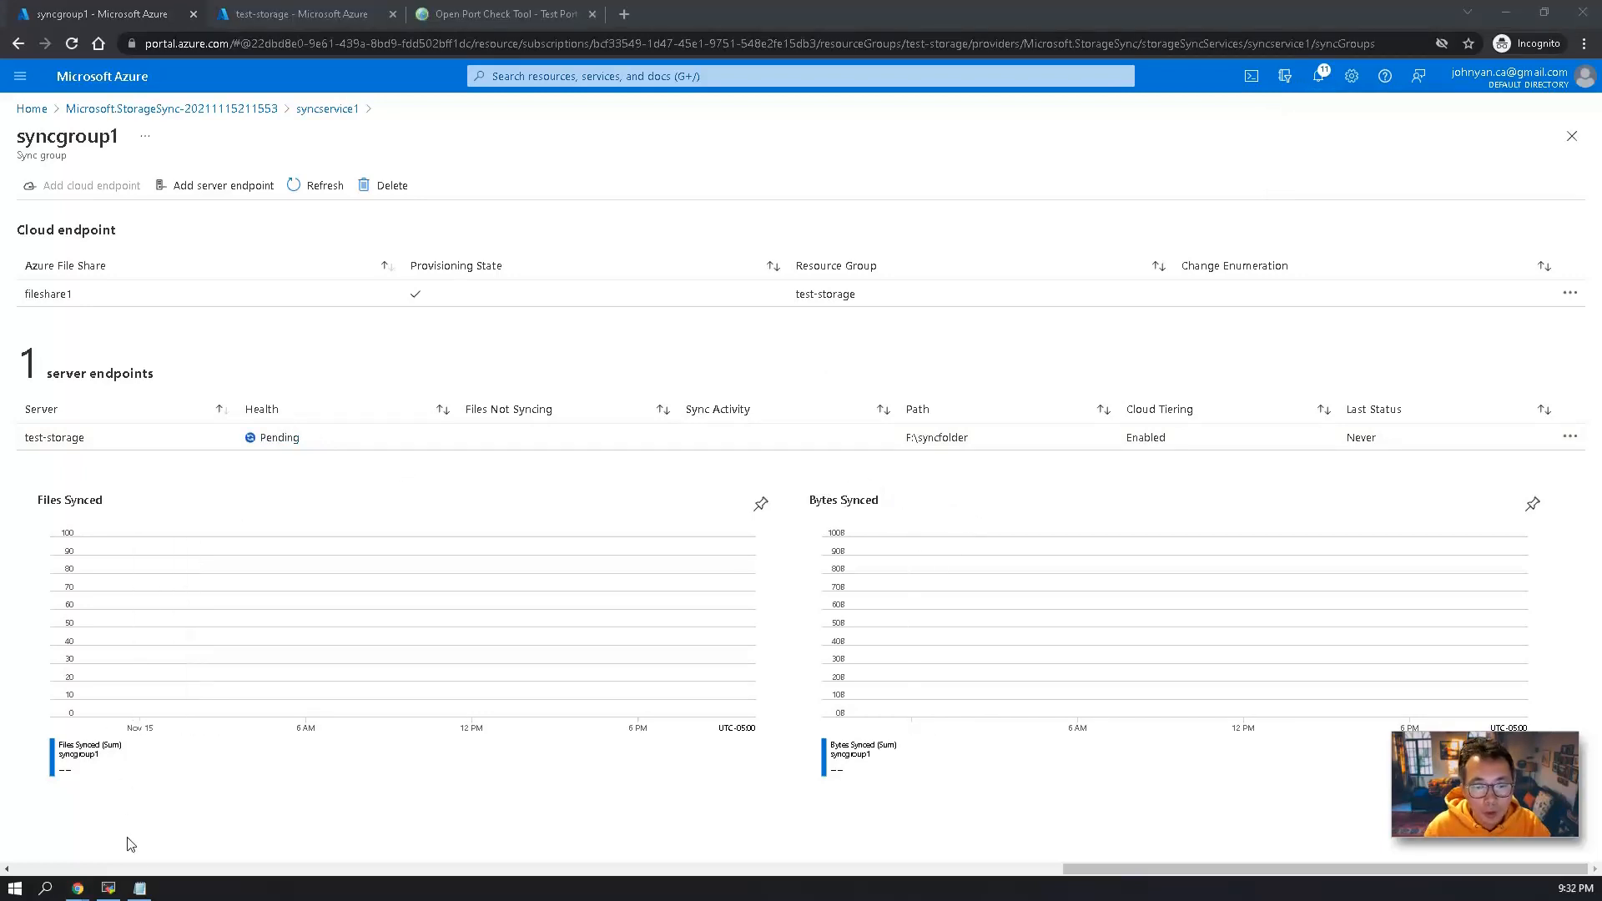
Switch to the Azure file sync steps in Notepad and highlight steps 1 through 6 for review.
{"action": "left_click", "coordinate": [140, 888]}
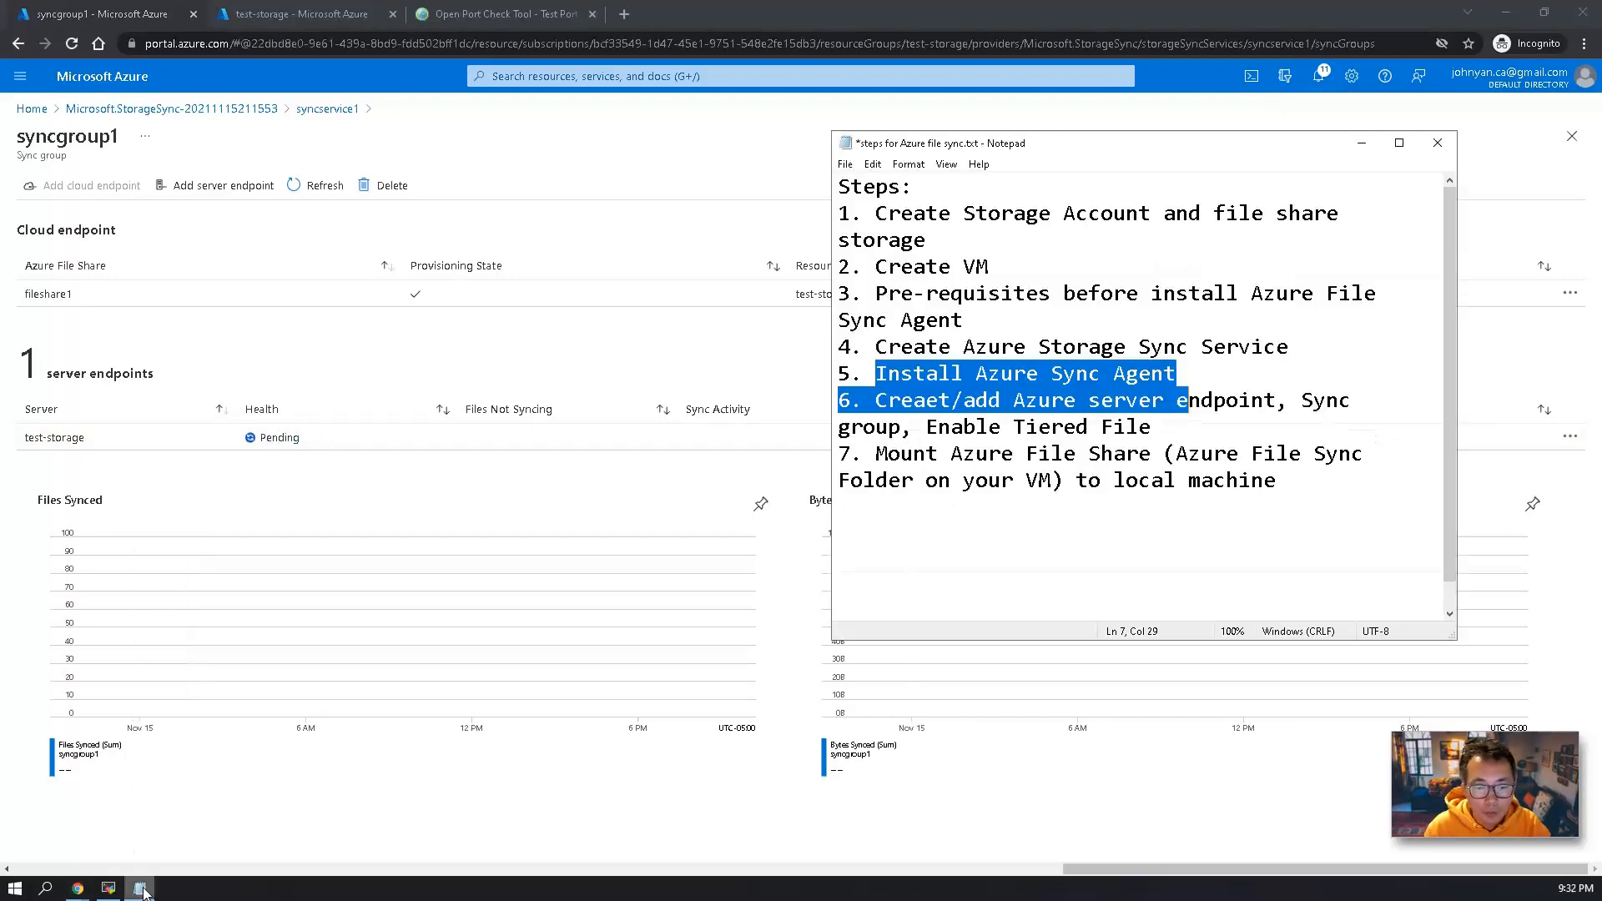
{"action": "left_click_drag", "start_coordinate": [1207, 422], "coordinate": [838, 185]}
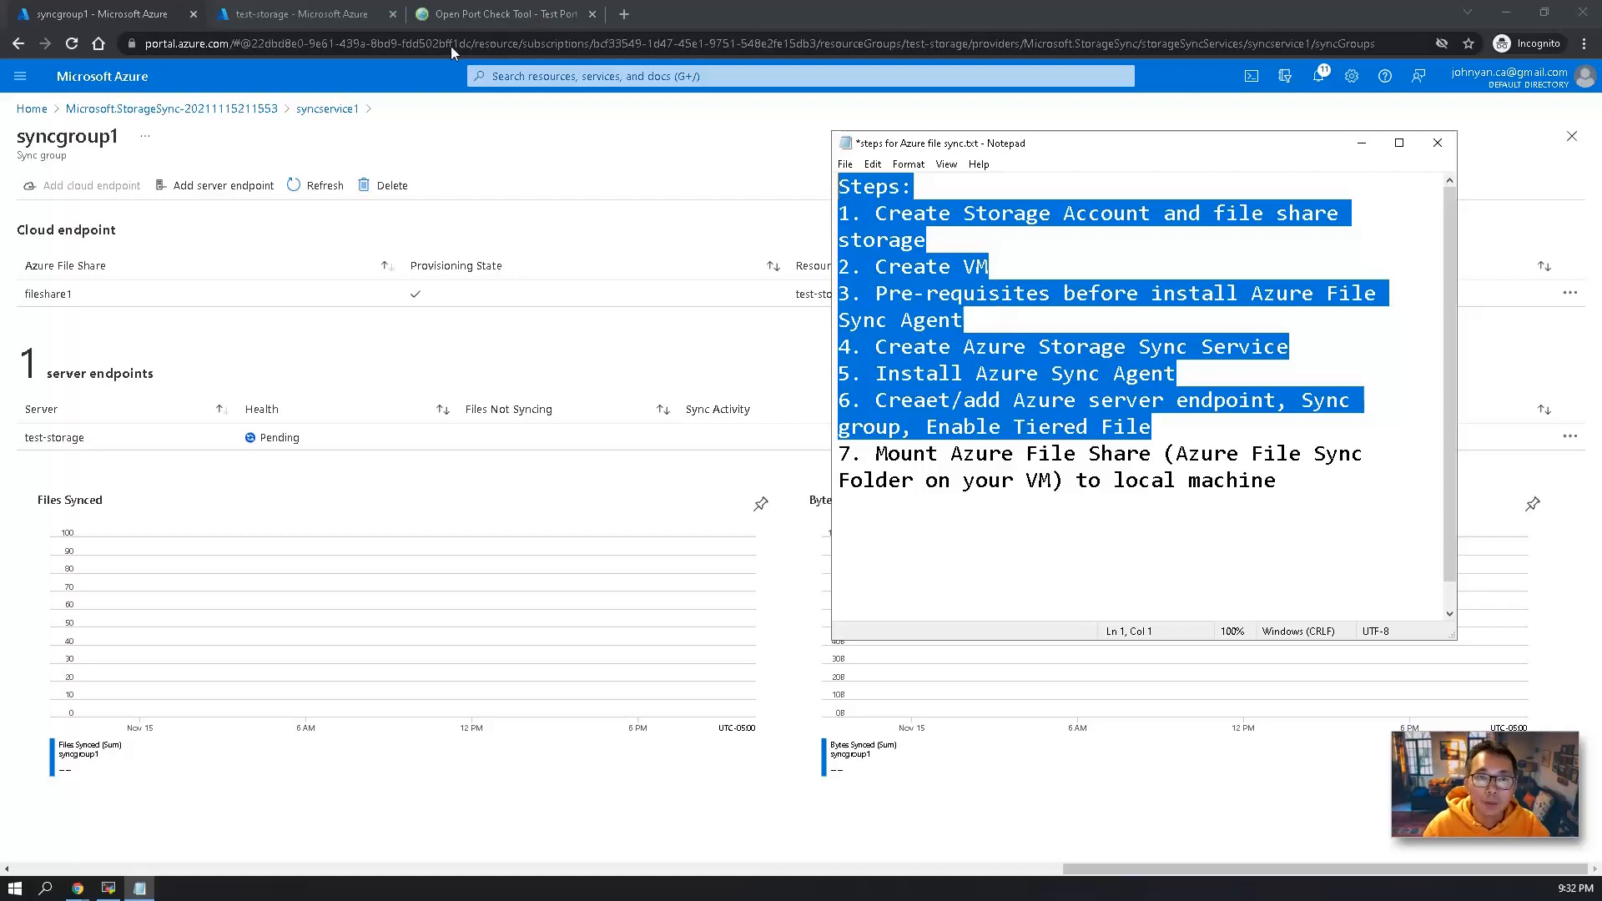
Copy the public IP address of the test-storage VM in the Azure portal and check its port 445 with the Port Forwarding Tester.
{"action": "left_click", "coordinate": [336, 15]}
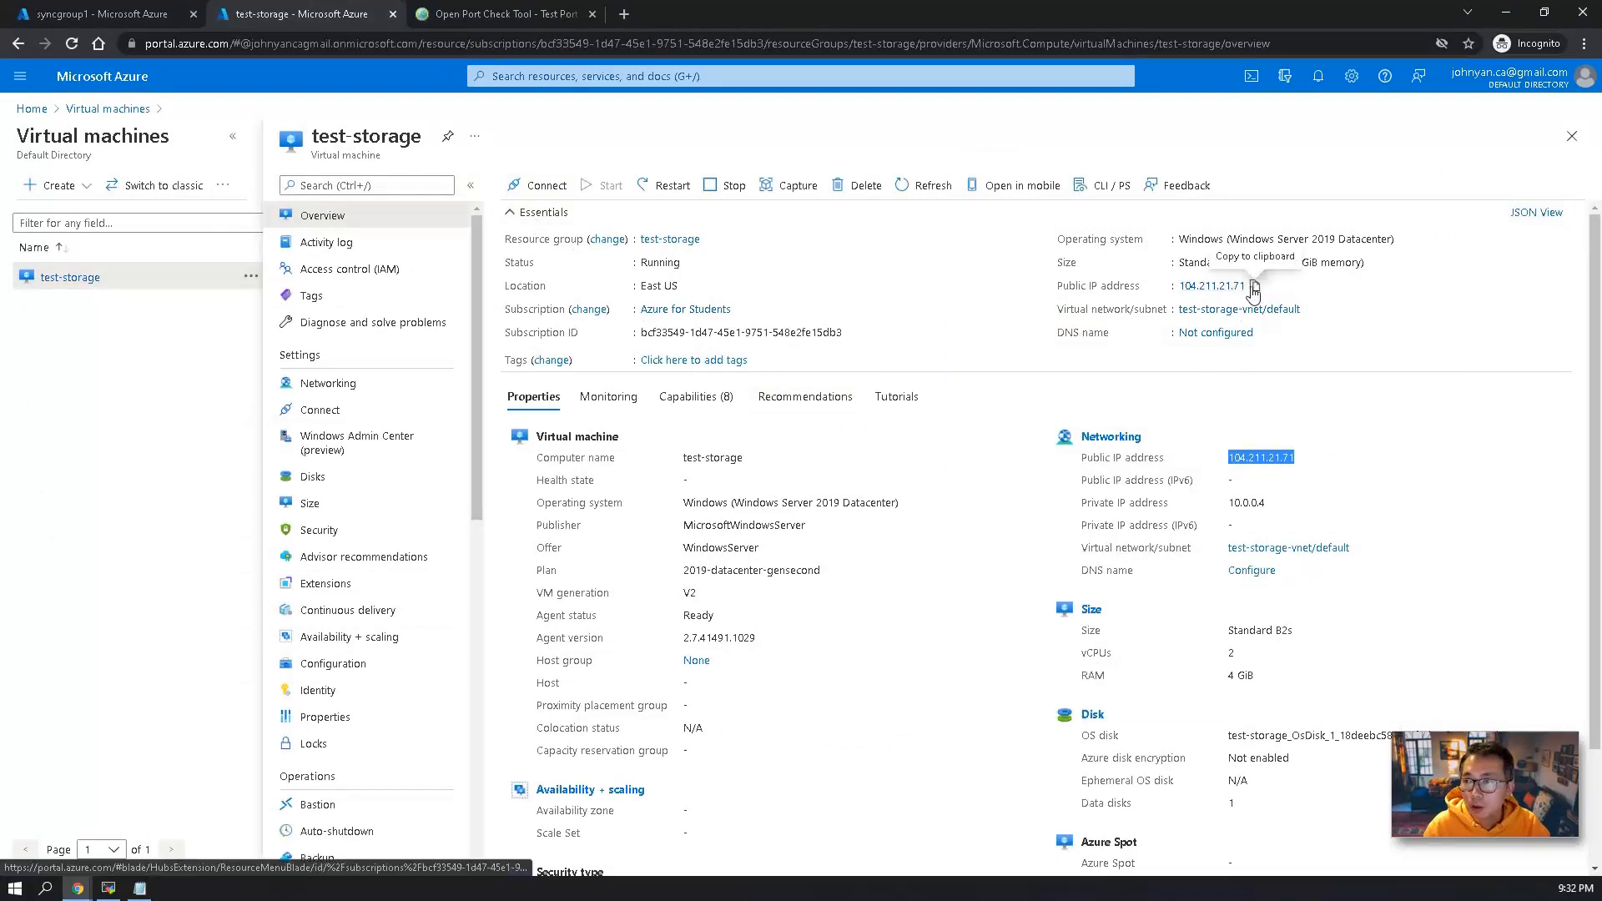
{"action": "left_click", "coordinate": [1254, 287]}
{"action": "left_click", "coordinate": [461, 23]}
{"action": "left_click_drag", "start_coordinate": [705, 267], "coordinate": [488, 248]}
{"action": "key", "text": "ctrl+v"}
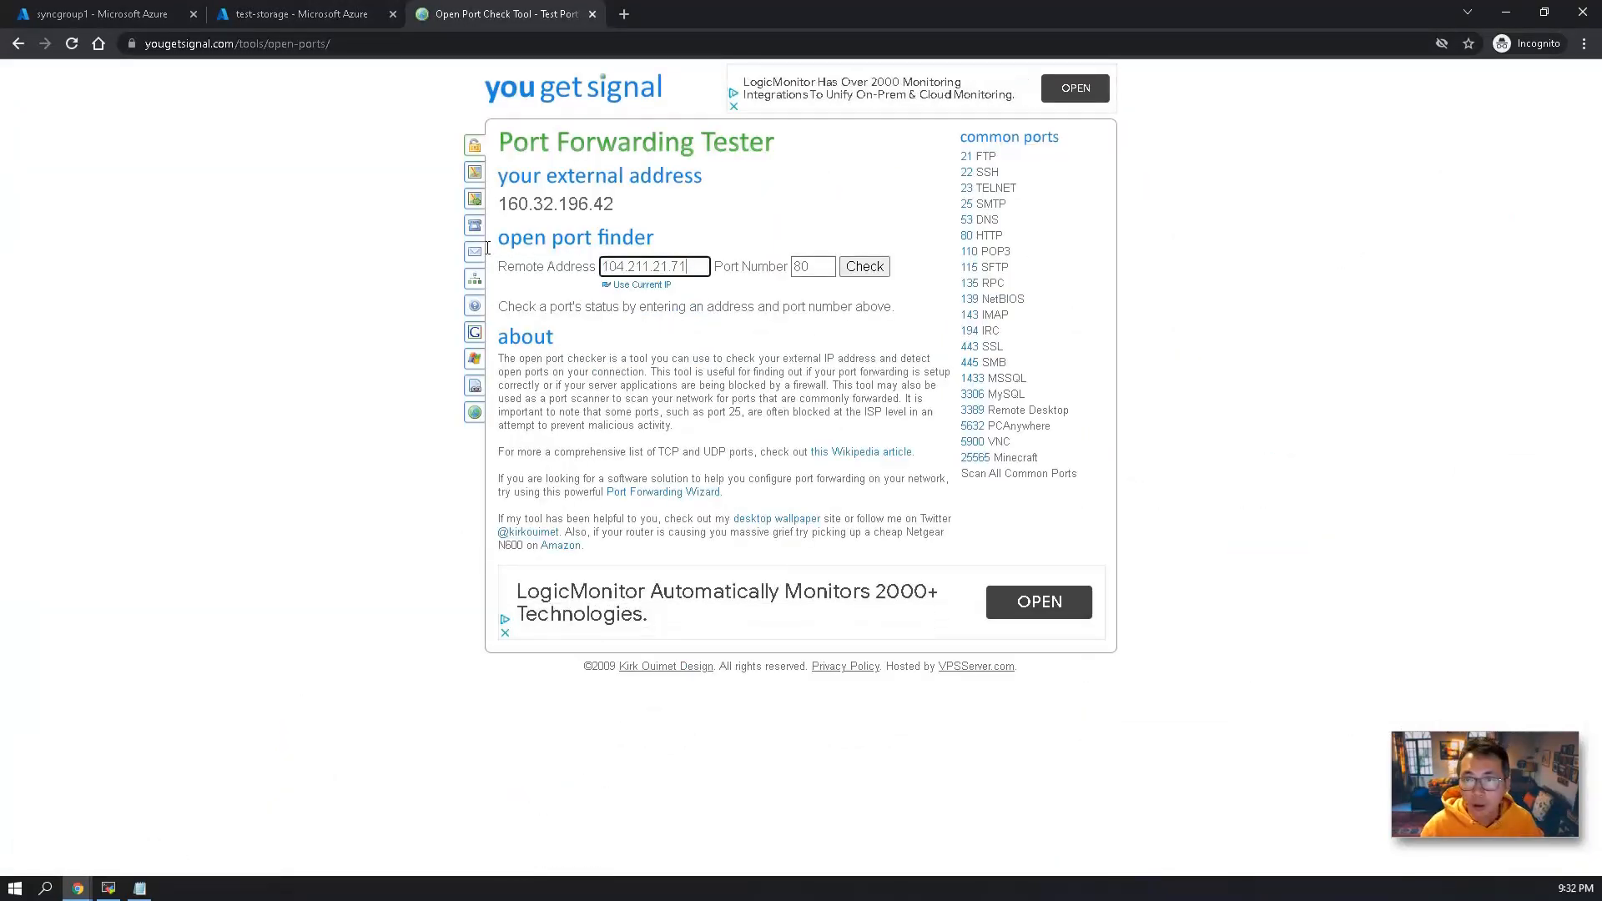
{"action": "left_click_drag", "start_coordinate": [831, 265], "coordinate": [747, 265]}
{"action": "type", "text": "445"}
{"action": "left_click", "coordinate": [853, 265]}
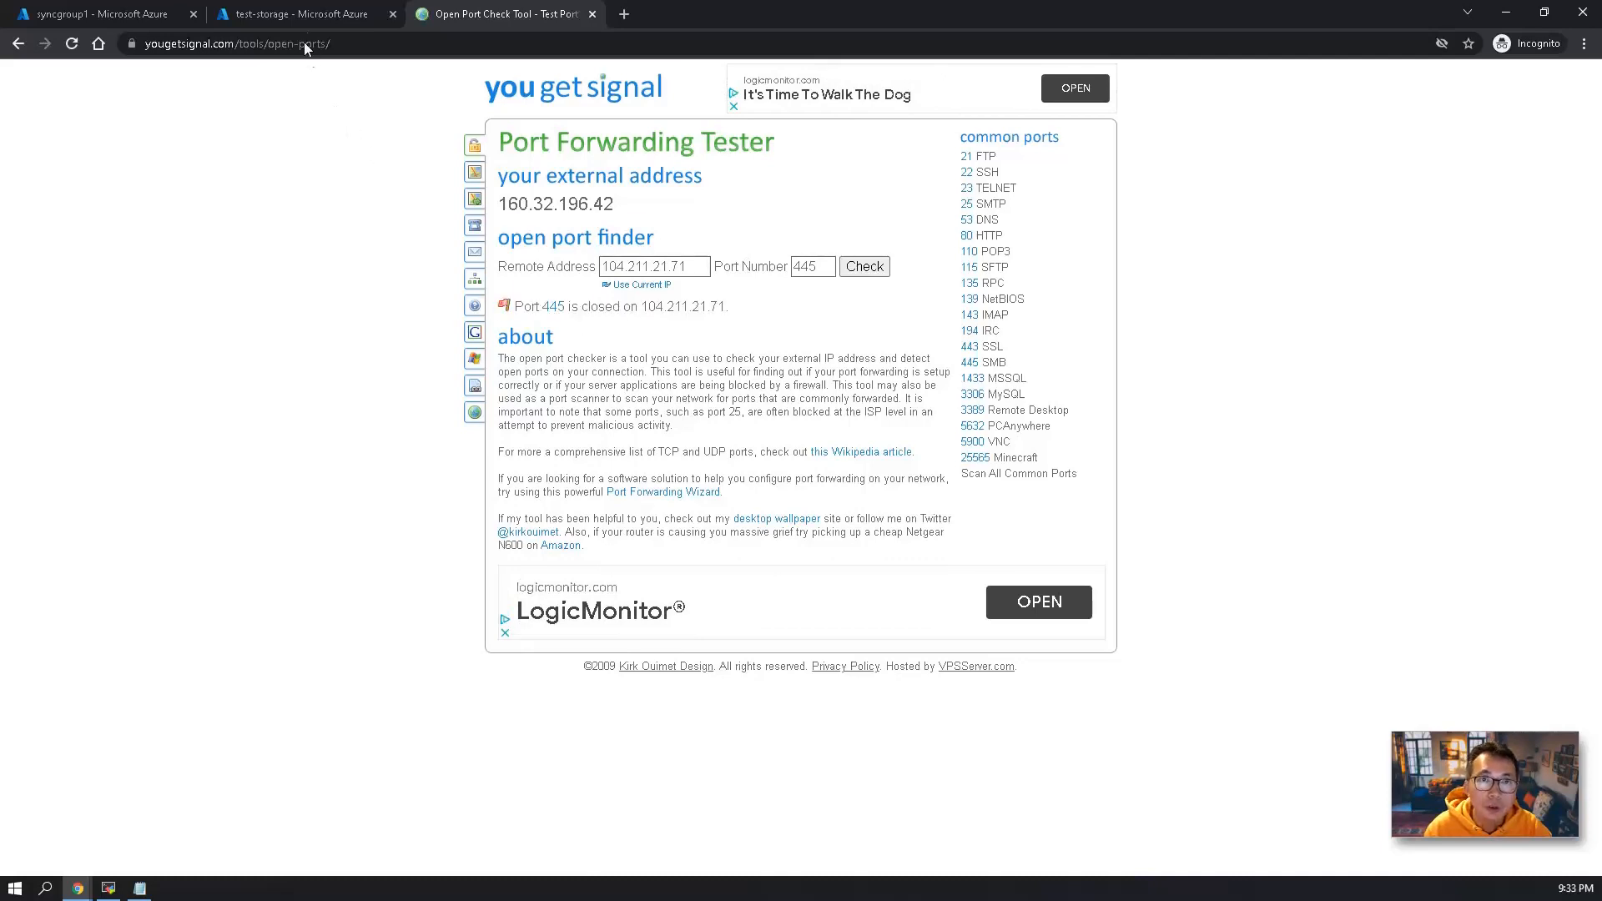
In the test-storage VM's networking settings, add an inbound rule named Port_445 that allows TCP traffic to destination port 445.
{"action": "left_click", "coordinate": [298, 16]}
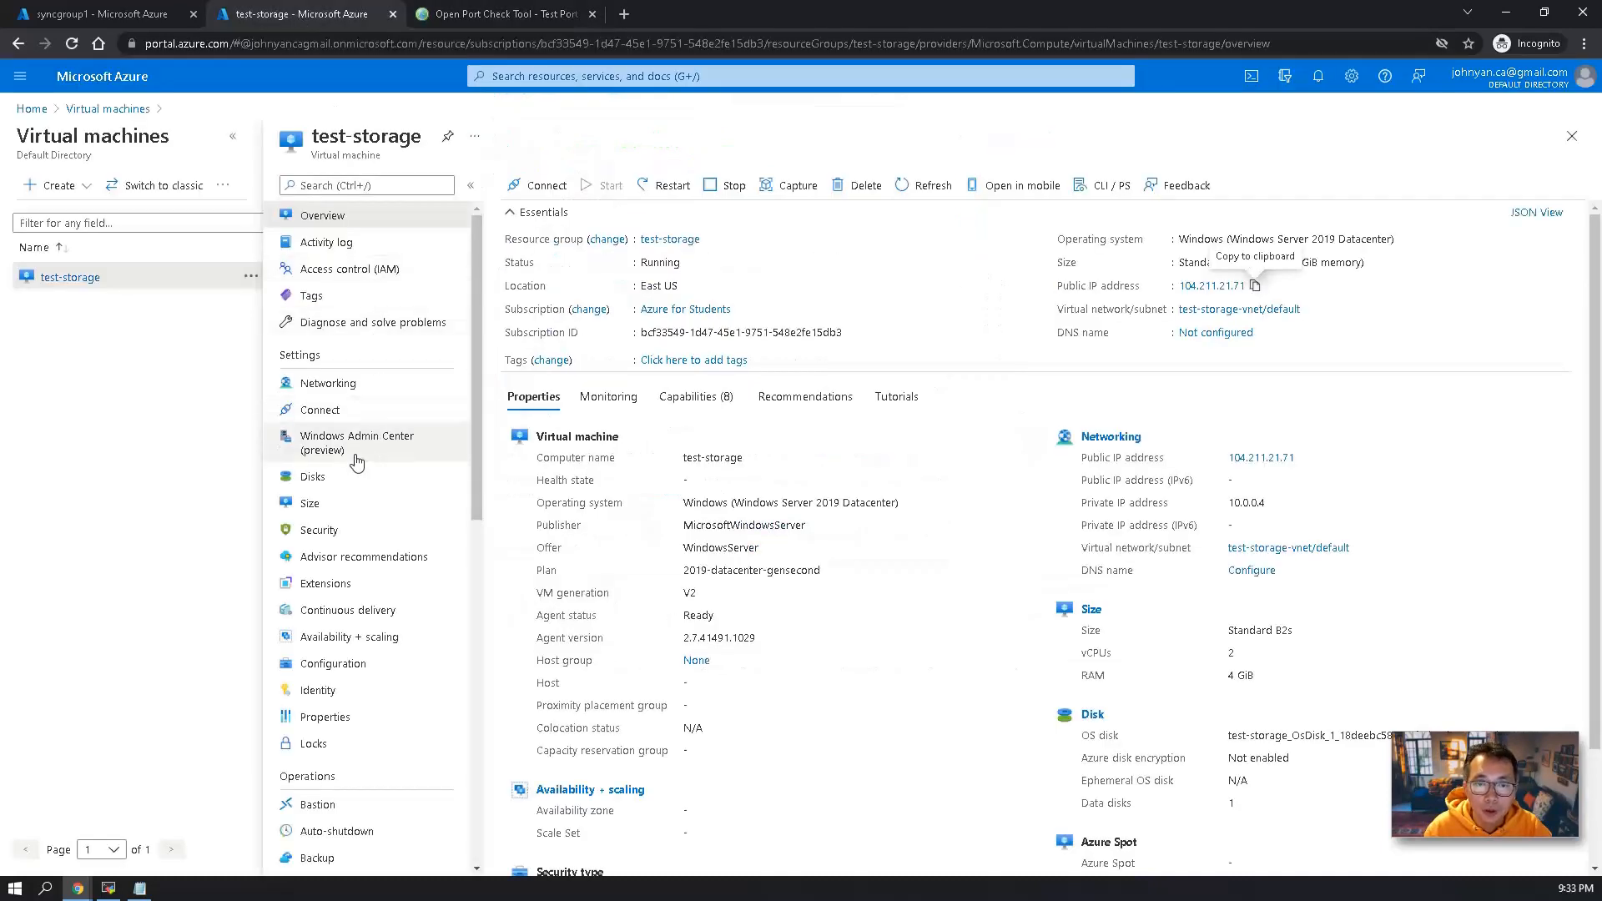
{"action": "left_click", "coordinate": [342, 387]}
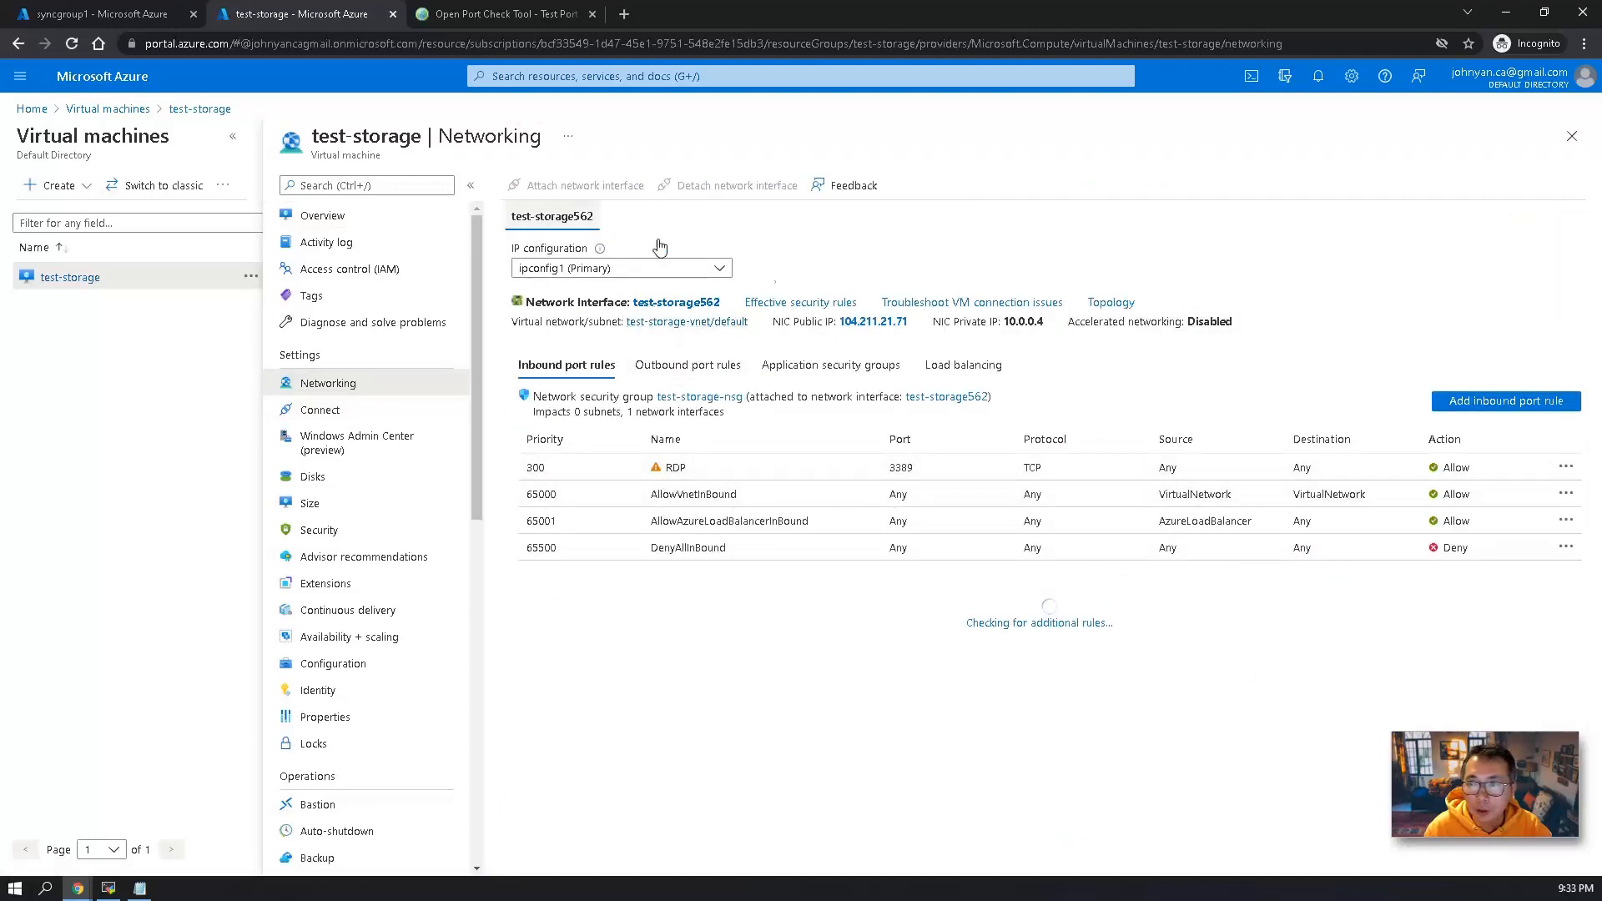
{"action": "left_click", "coordinate": [1454, 398]}
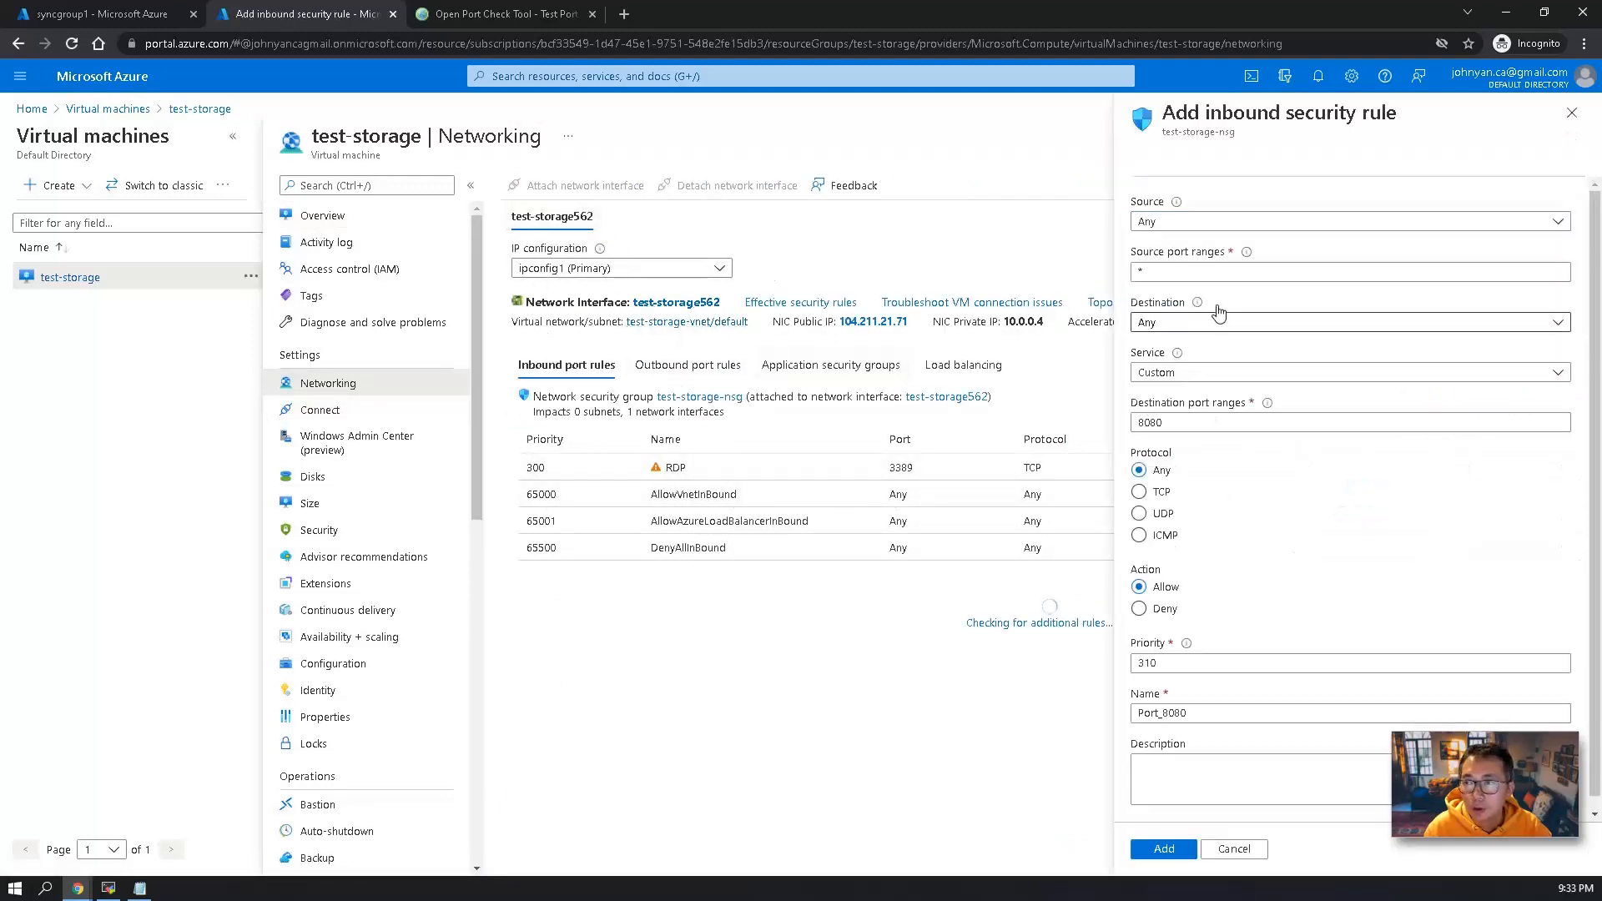
{"action": "left_click", "coordinate": [1194, 382]}
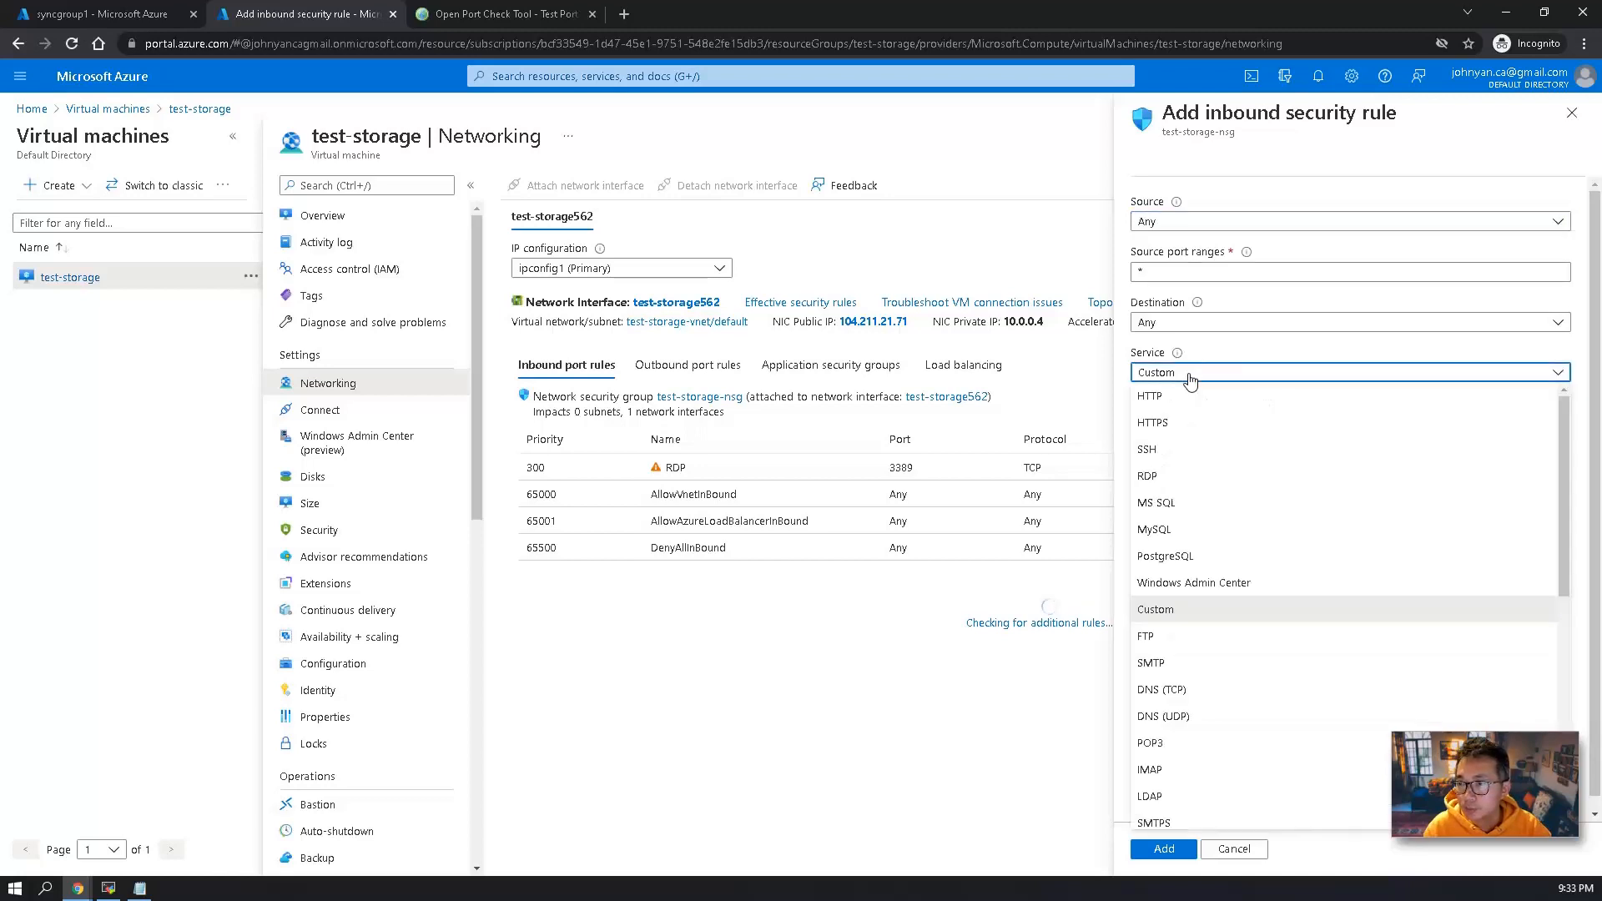
{"action": "left_click", "coordinate": [1195, 382]}
{"action": "key", "text": "Tab"}
{"action": "type", "text": "445"}
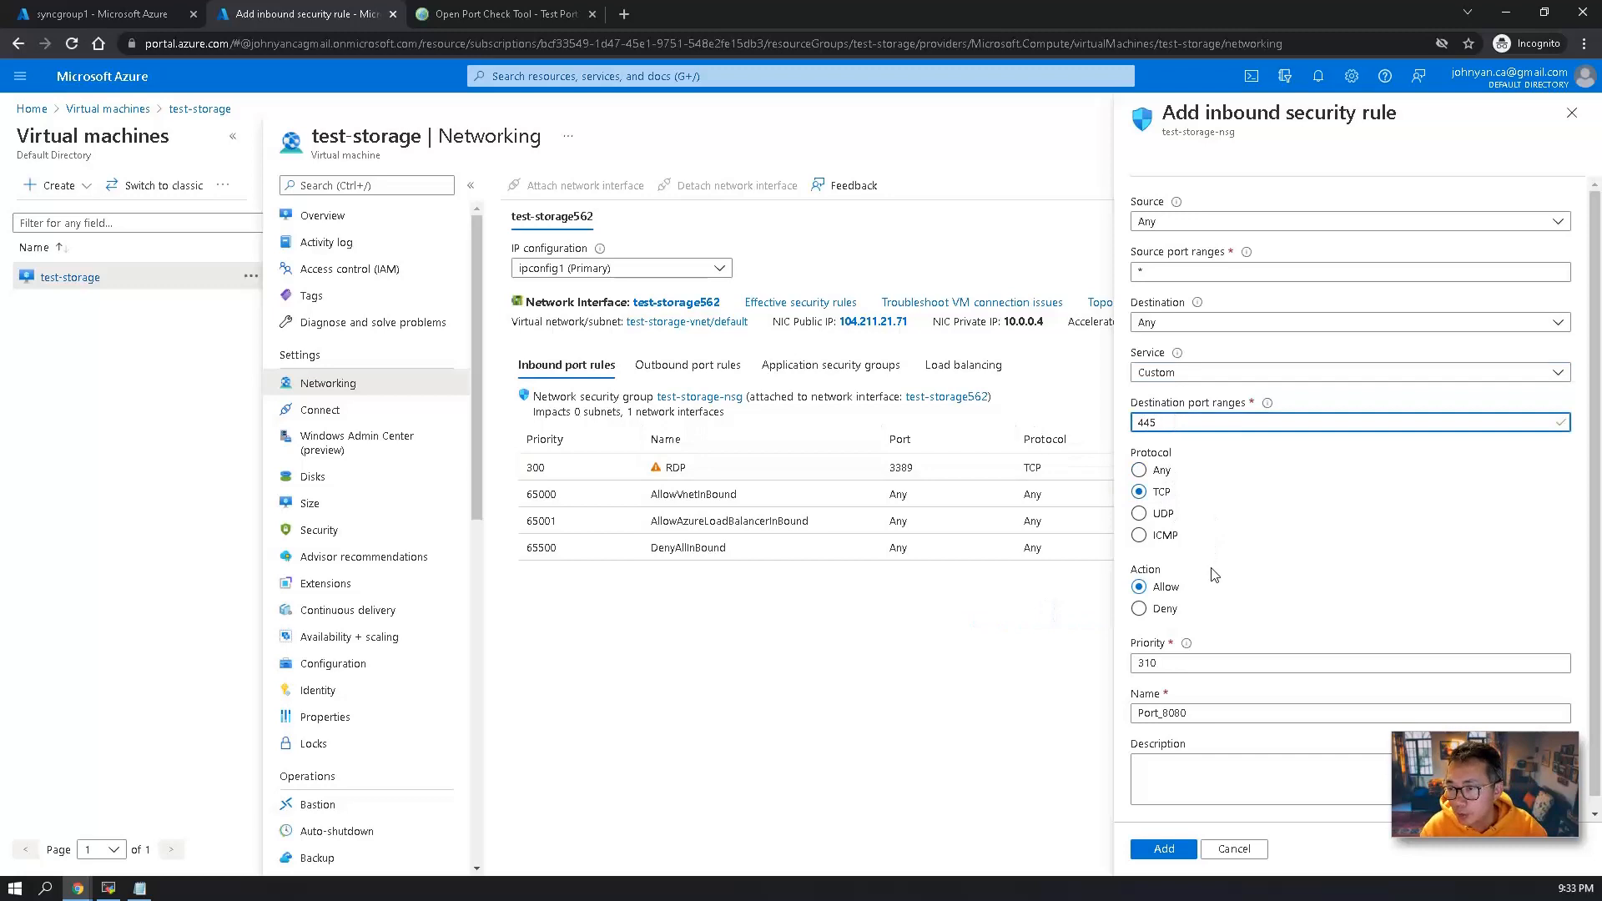
{"action": "mouse_move", "coordinate": [1186, 713]}
{"action": "left_mouse_down"}
{"action": "mouse_move", "coordinate": [1136, 714]}
{"action": "mouse_move", "coordinate": [1166, 716]}
{"action": "left_mouse_up"}
{"action": "type", "text": "445"}
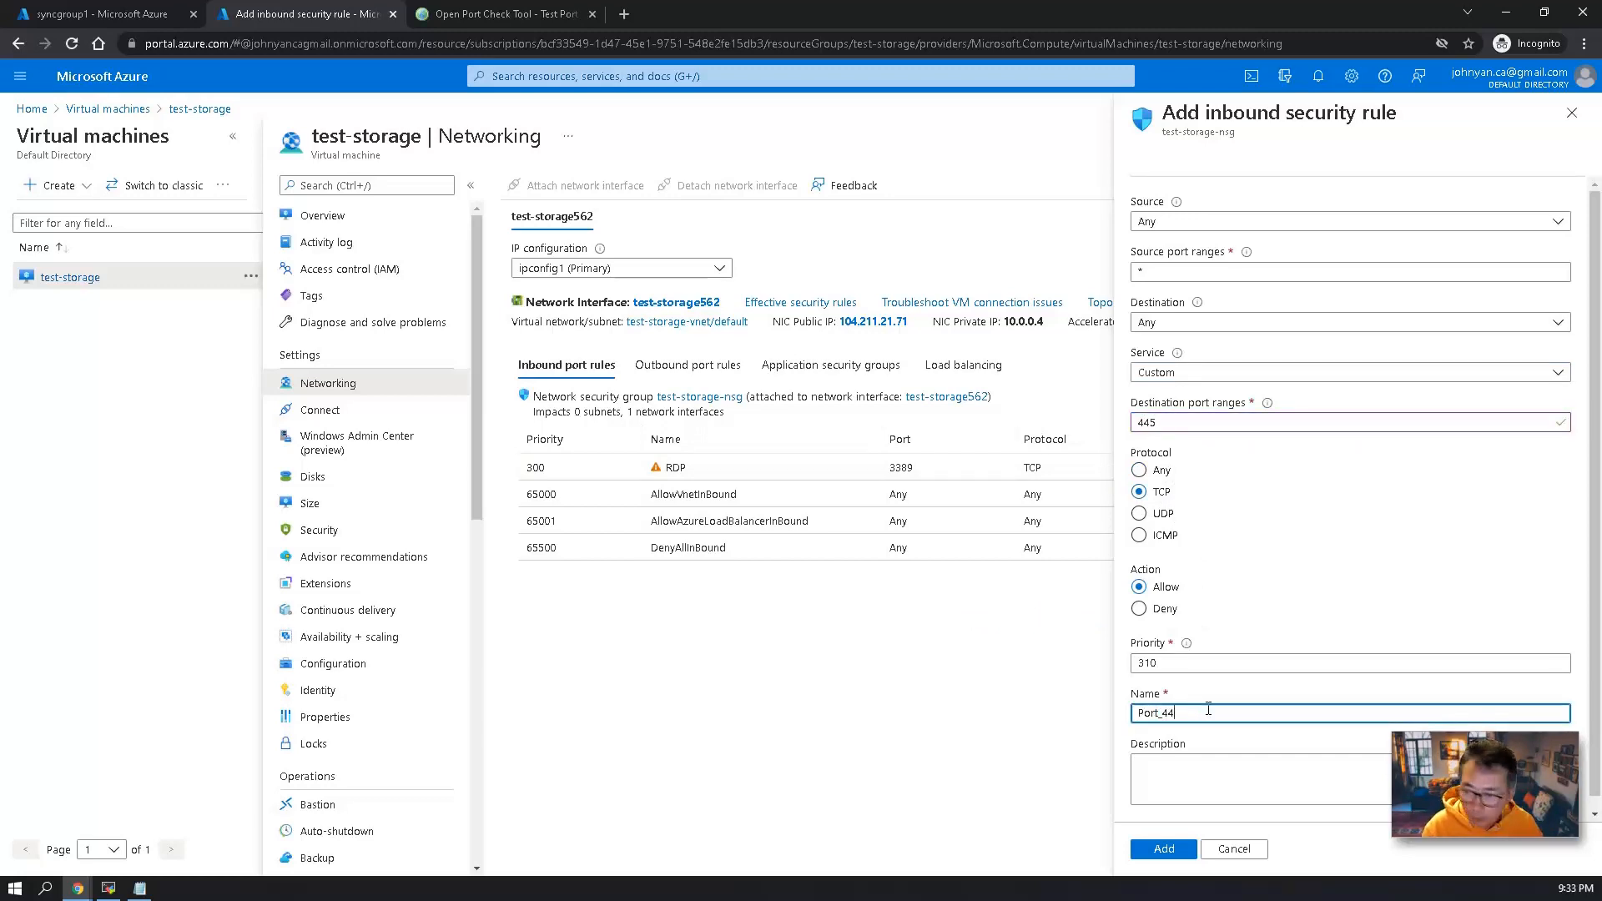
{"action": "left_click", "coordinate": [1175, 849]}
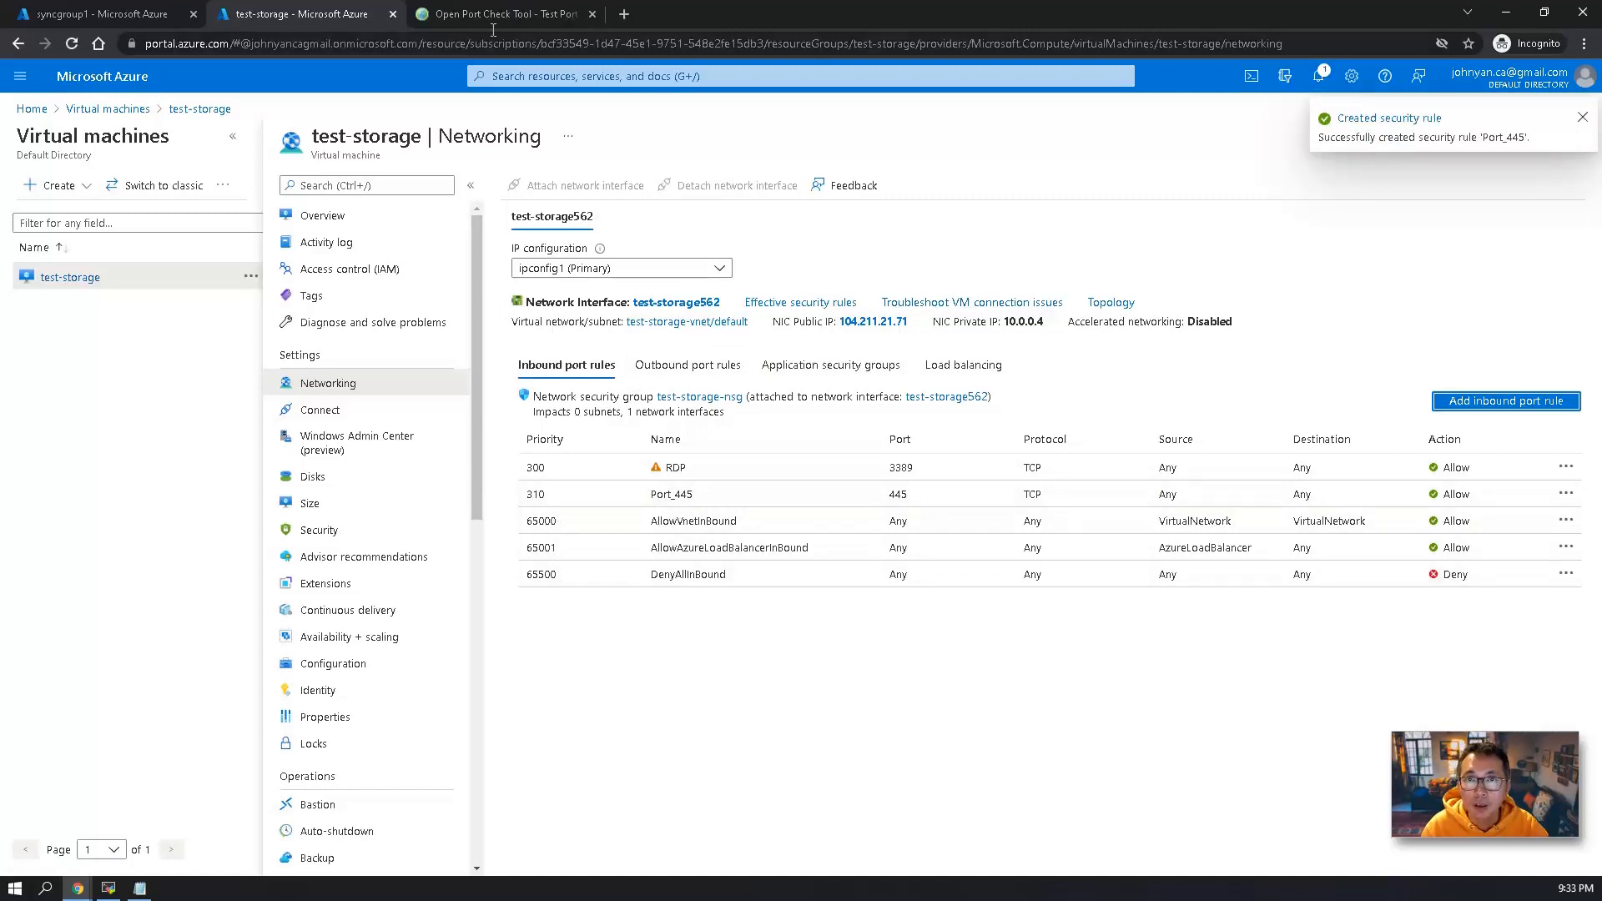
Return to the Port Forwarding Tester and recheck port 445 on the VM's public address.
{"action": "left_click", "coordinate": [491, 22]}
{"action": "left_click", "coordinate": [862, 268]}
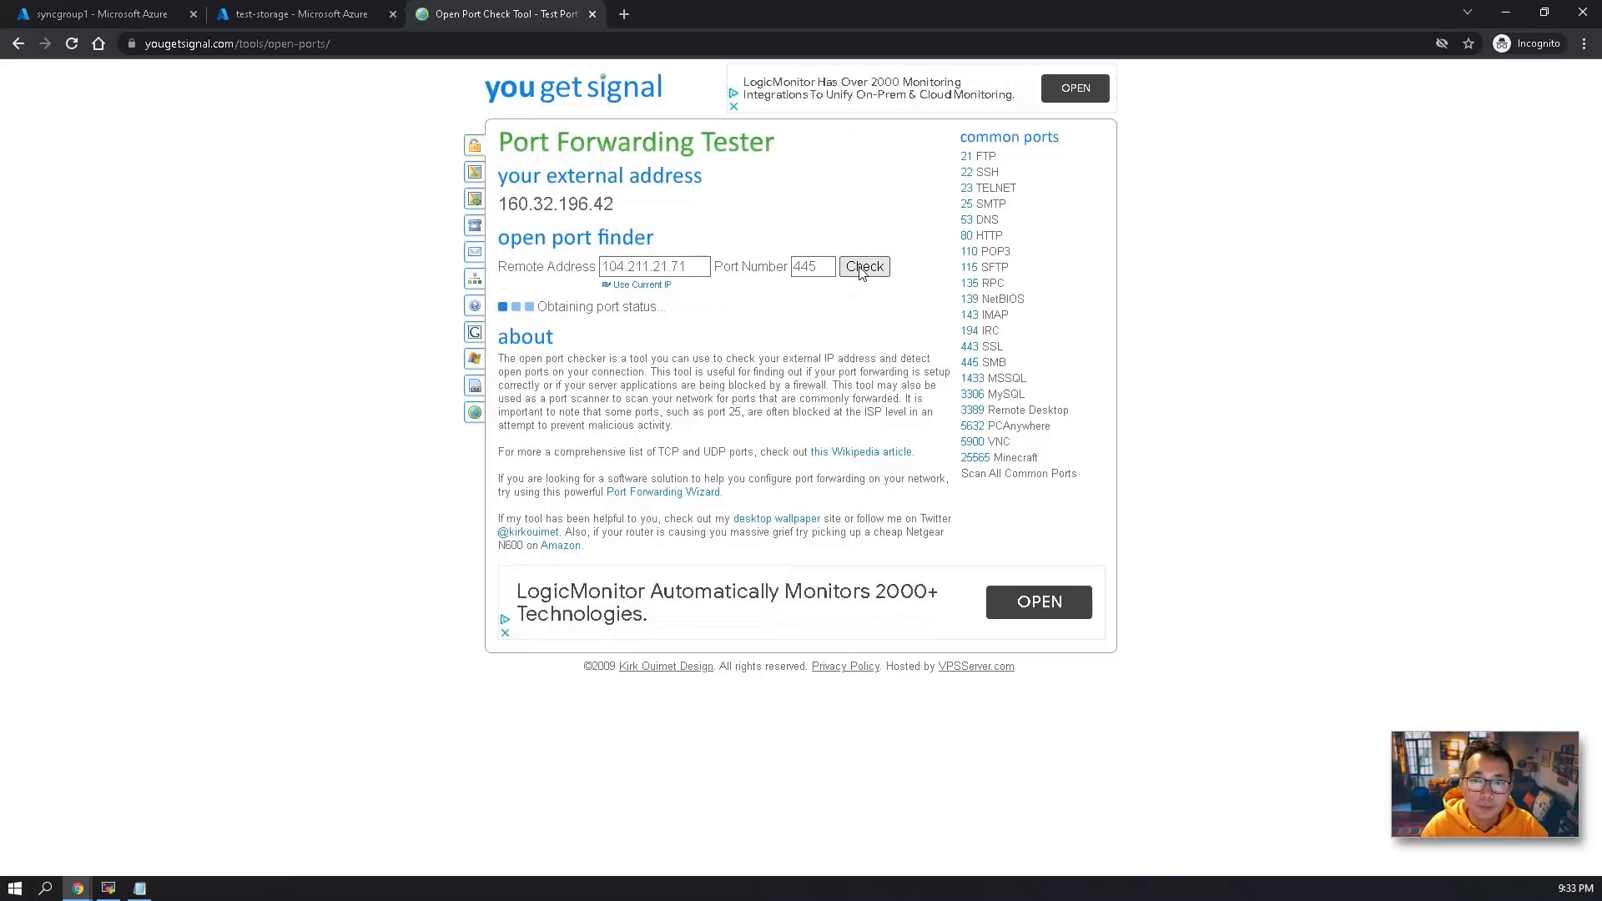
{"action": "left_click", "coordinate": [862, 274]}
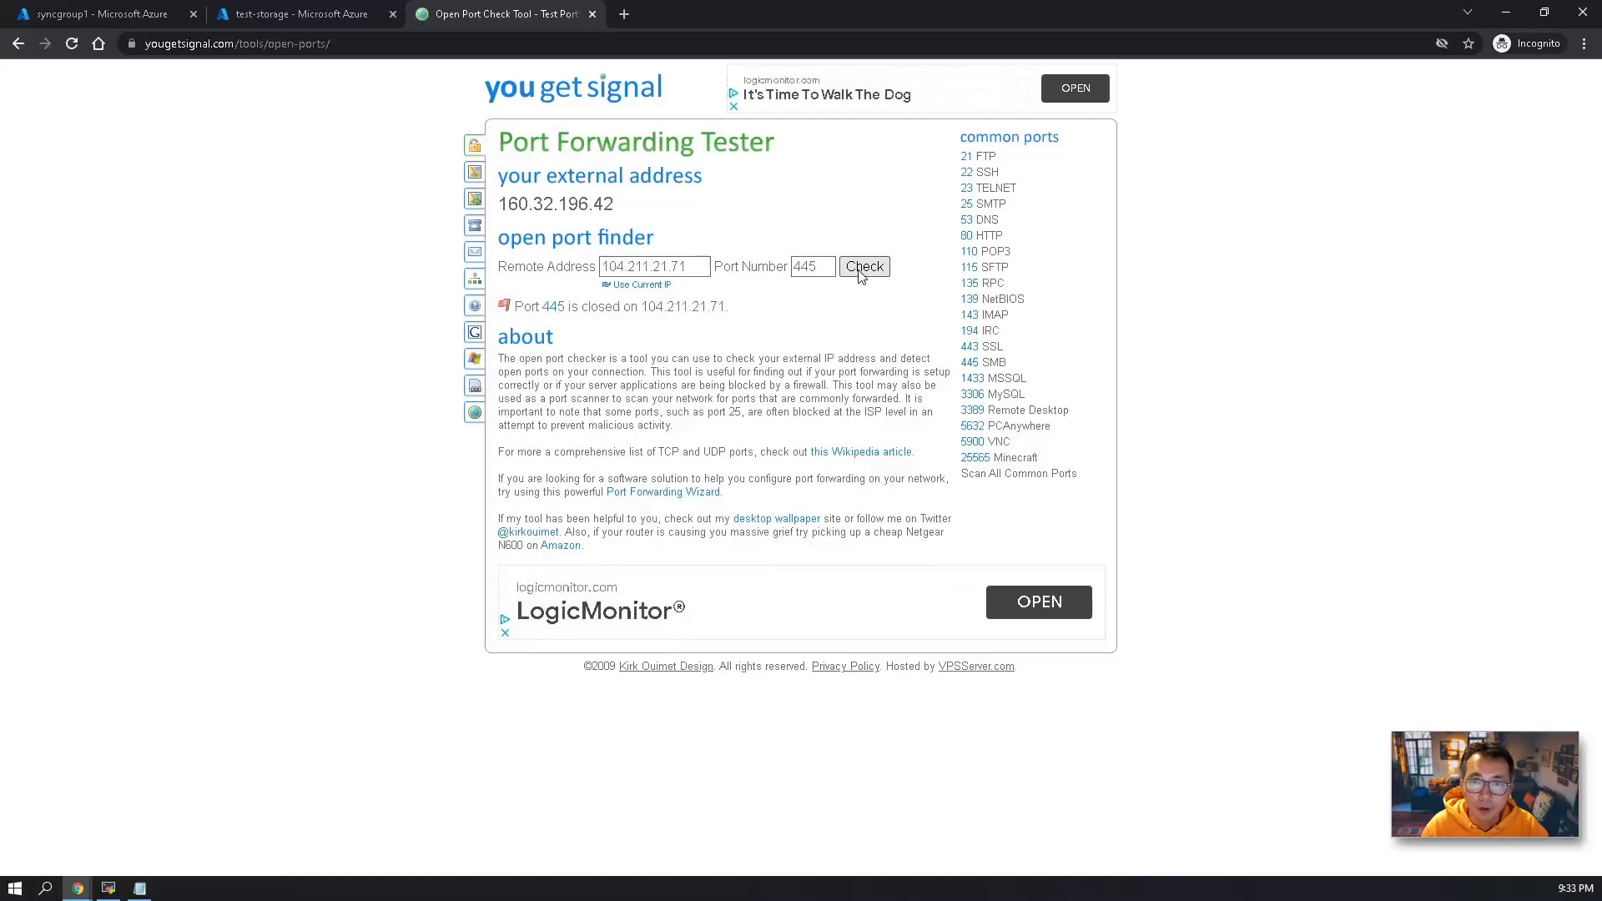
{"action": "left_click", "coordinate": [864, 272]}
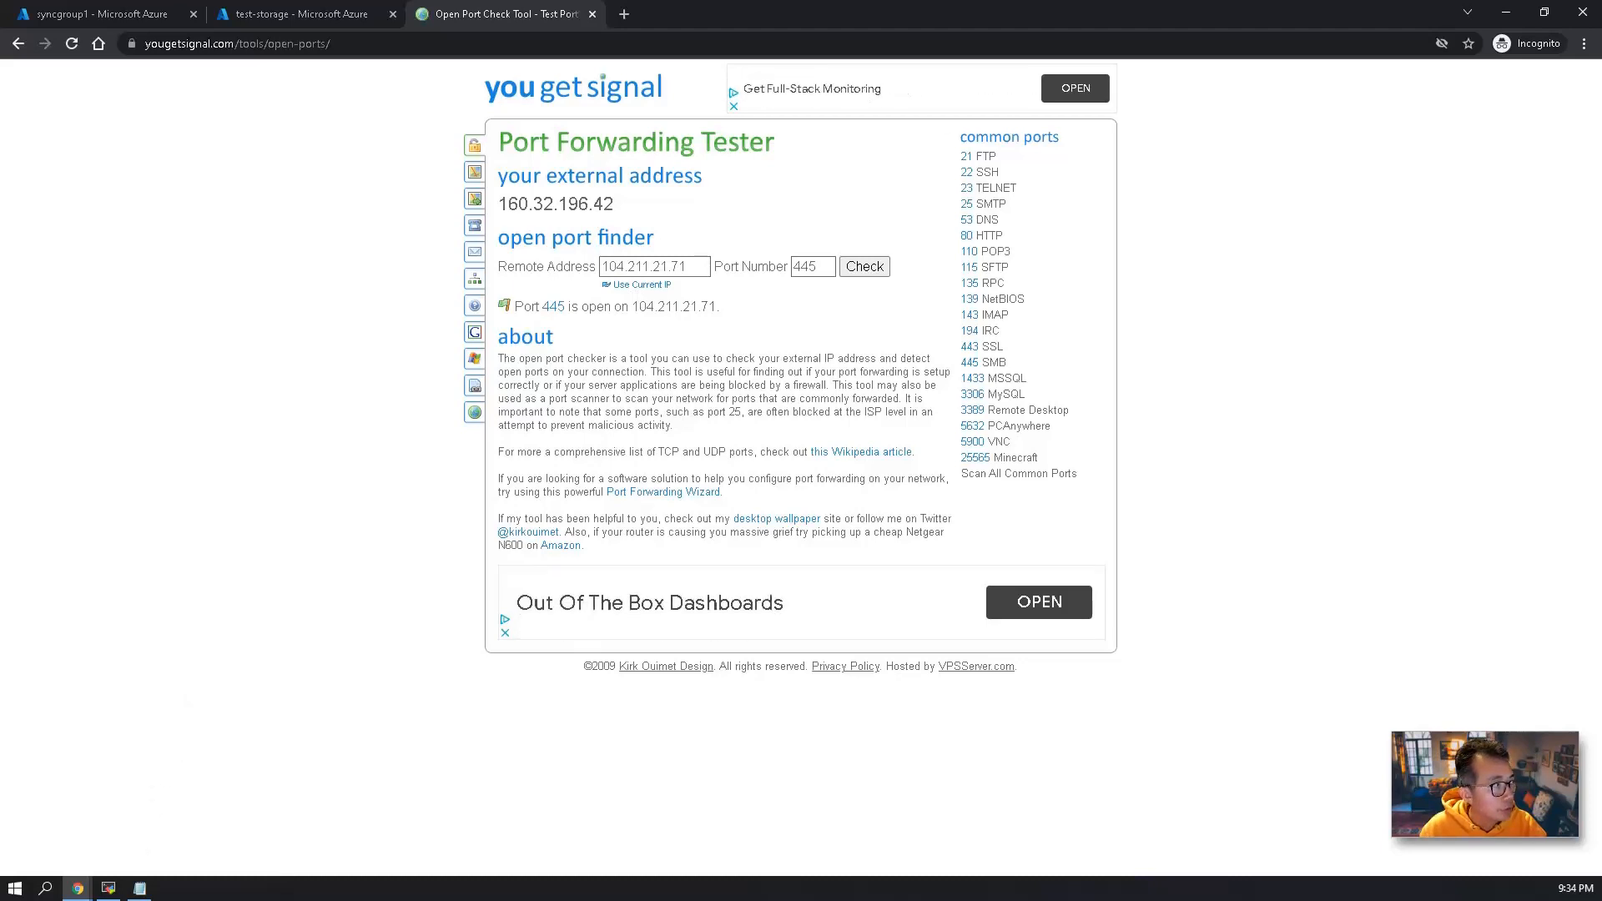
Check ports 445 and 4455 on remote address 20.121.201.128.
{"action": "triple_click", "coordinate": [655, 267]}
{"action": "key", "text": "ctrl+v"}
{"action": "left_click", "coordinate": [863, 267]}
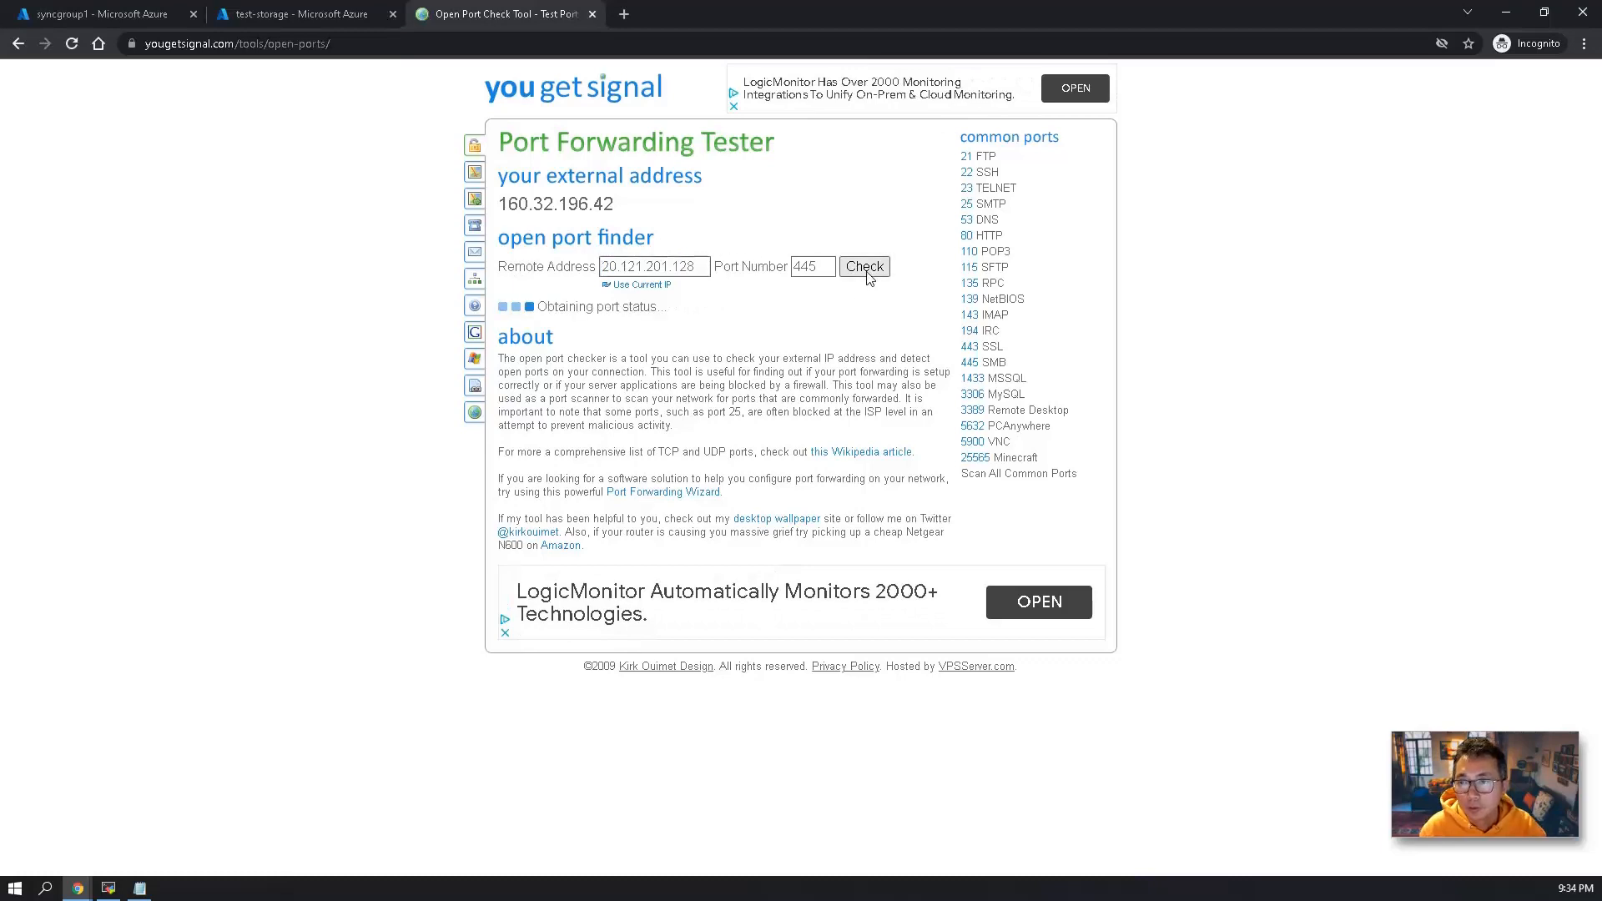
{"action": "left_click", "coordinate": [820, 267]}
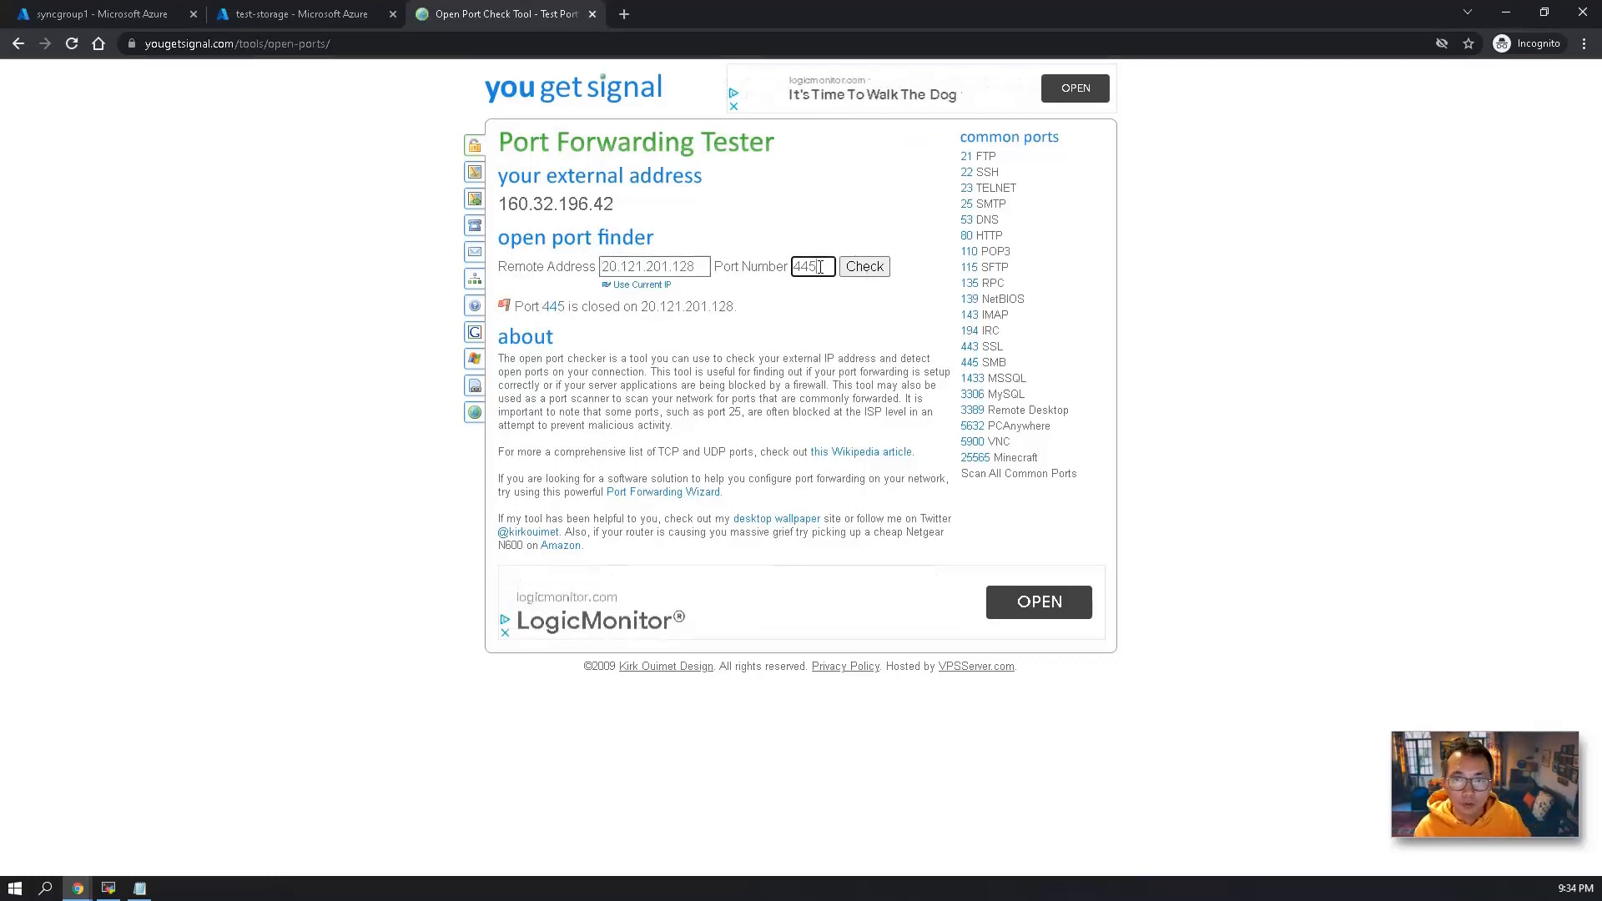
{"action": "type", "text": "5"}
{"action": "left_click", "coordinate": [882, 276]}
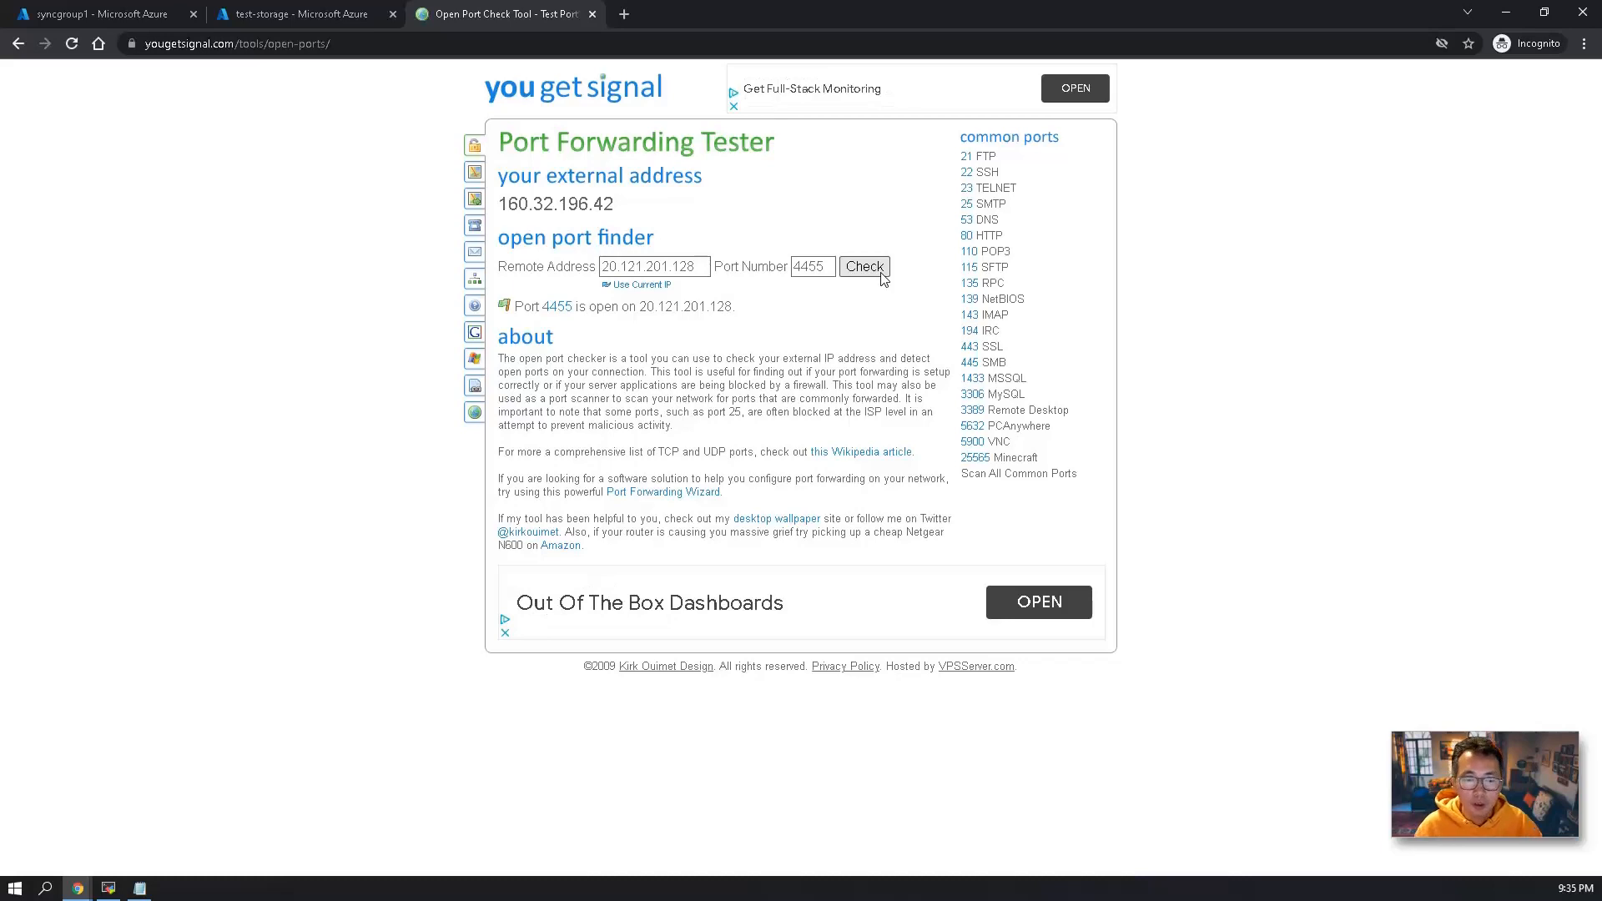
Switch back to the steps in Notepad and review the items up to step 6.
{"action": "left_click", "coordinate": [139, 888]}
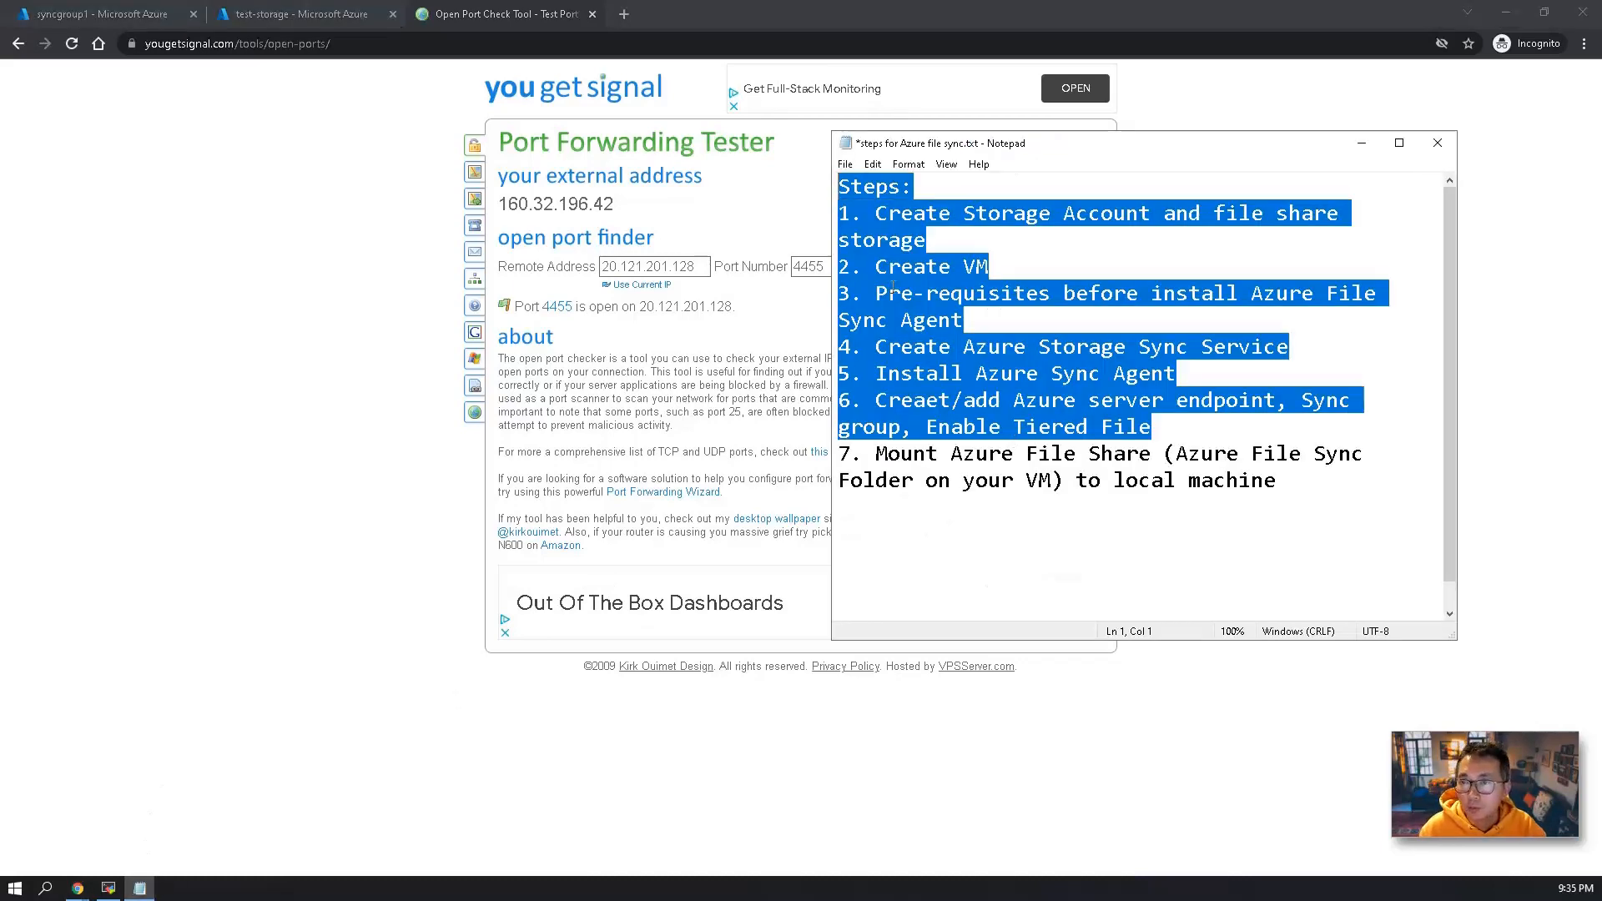
{"action": "left_click", "coordinate": [866, 407]}
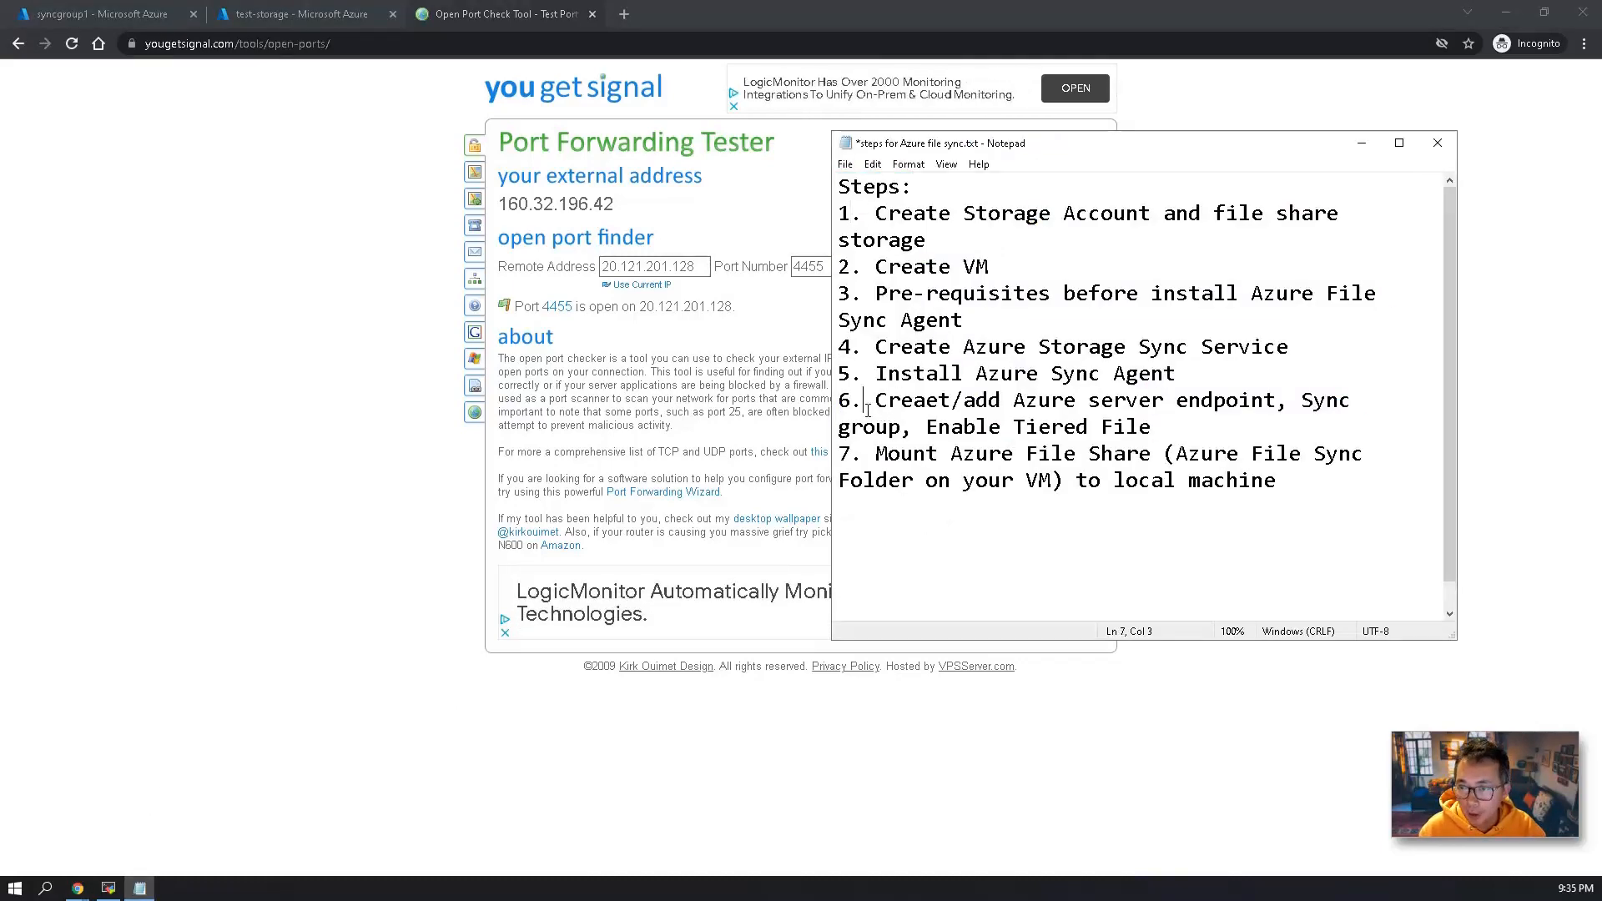
{"action": "left_click_drag", "start_coordinate": [1189, 426], "coordinate": [910, 322]}
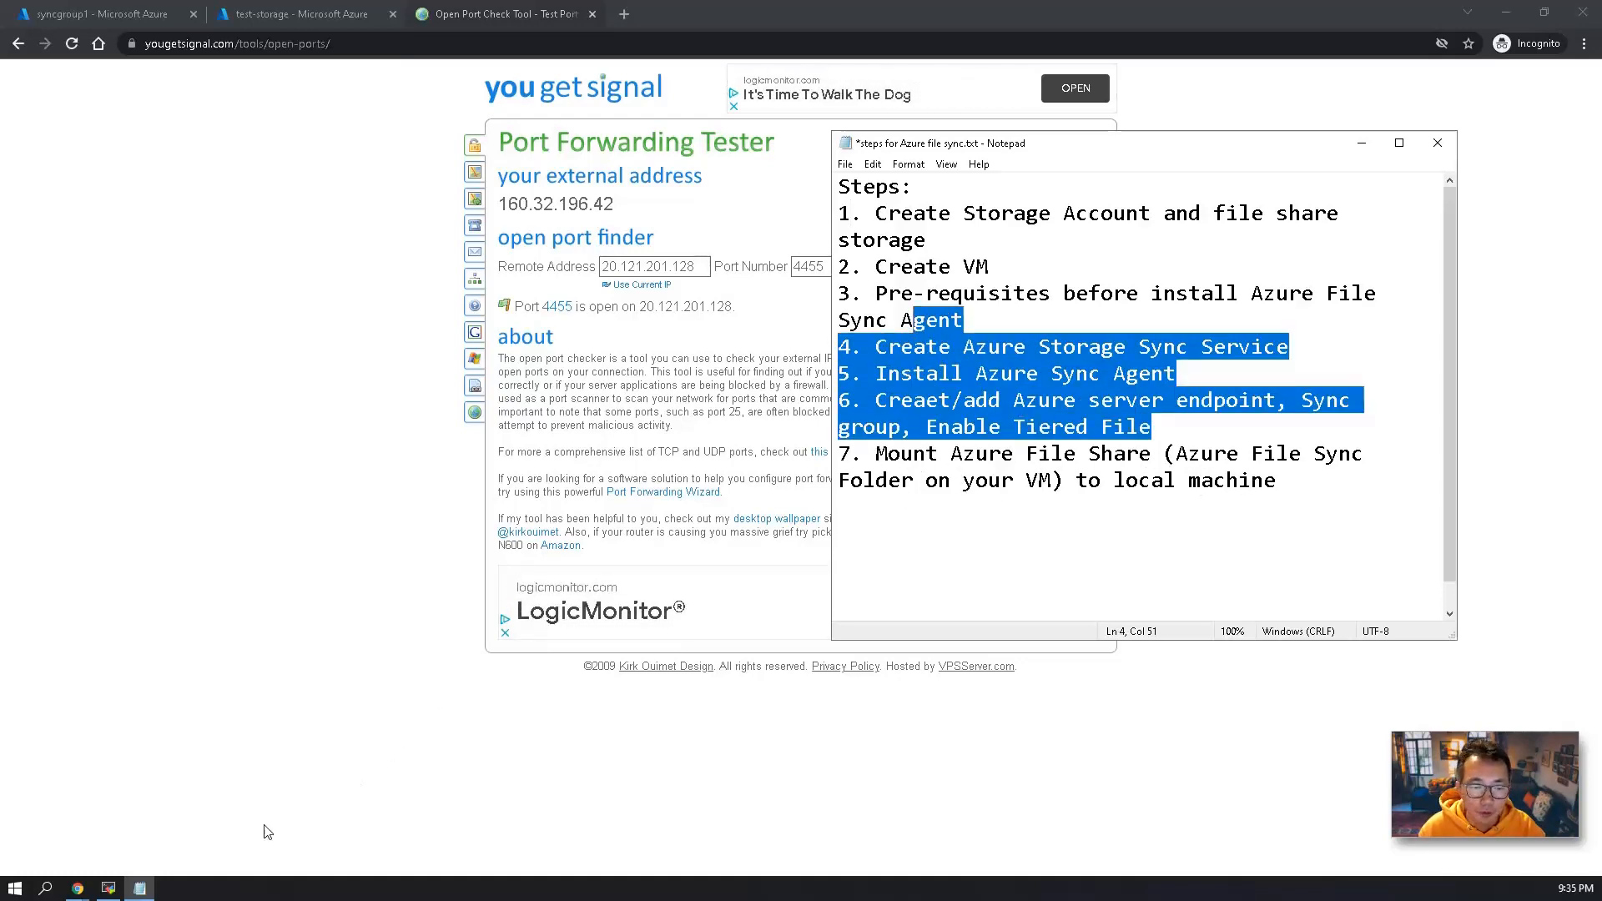
Switch to the remote Win10-Full machine and try to run Test-NetConnection -ComputerName 20.121.201.128 -Port 4455 in Command Prompt.
{"action": "left_click", "coordinate": [109, 889]}
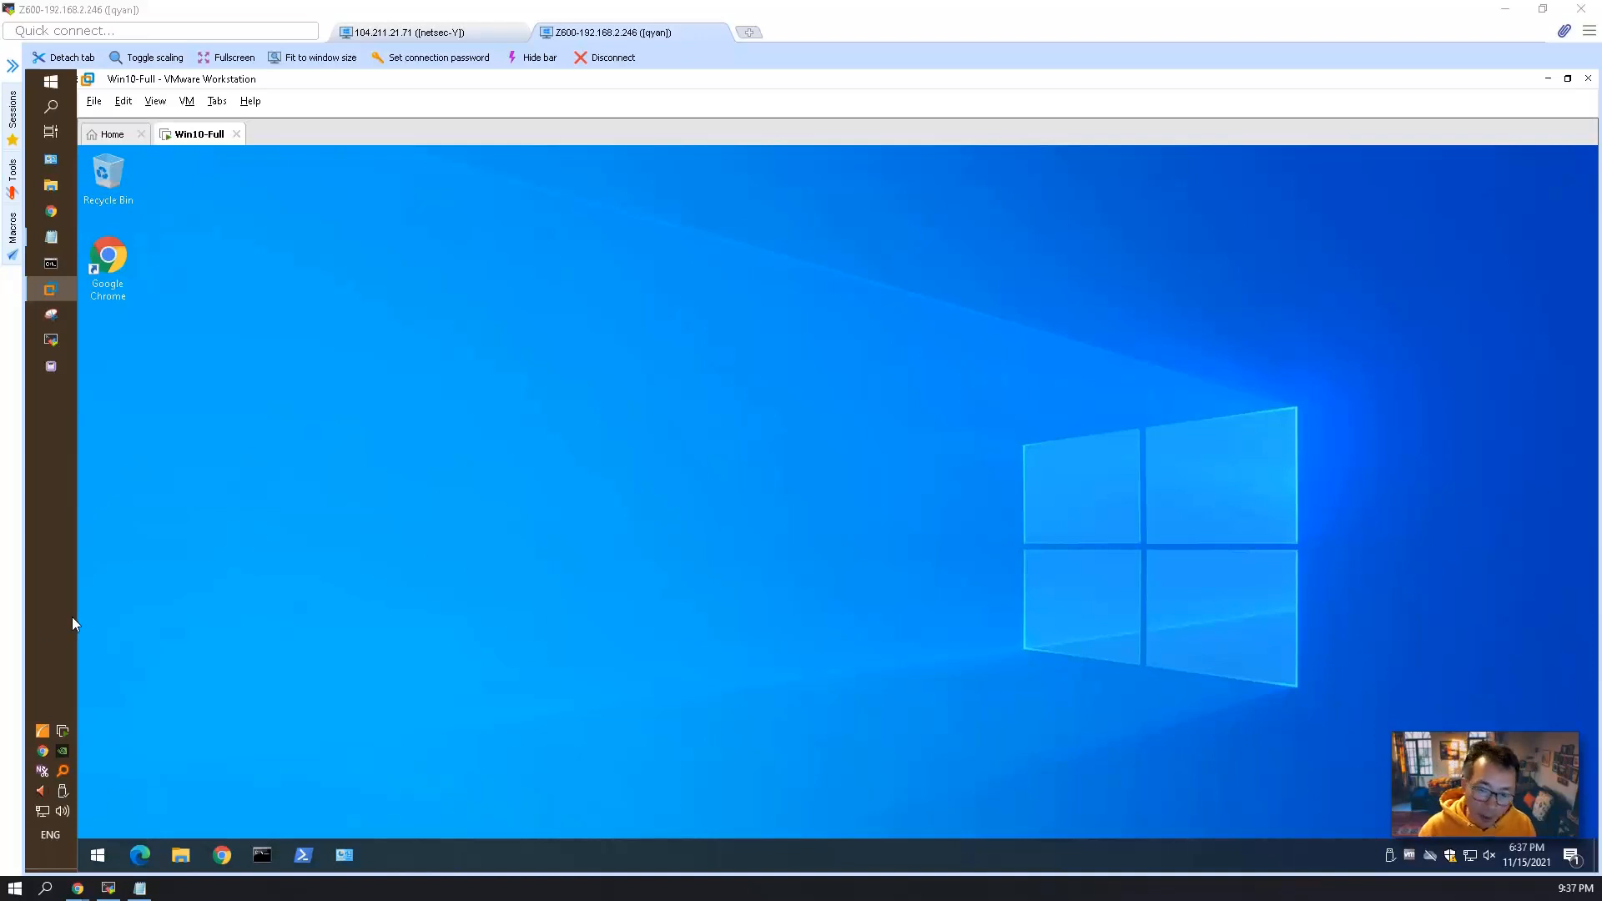
{"action": "left_click", "coordinate": [260, 853]}
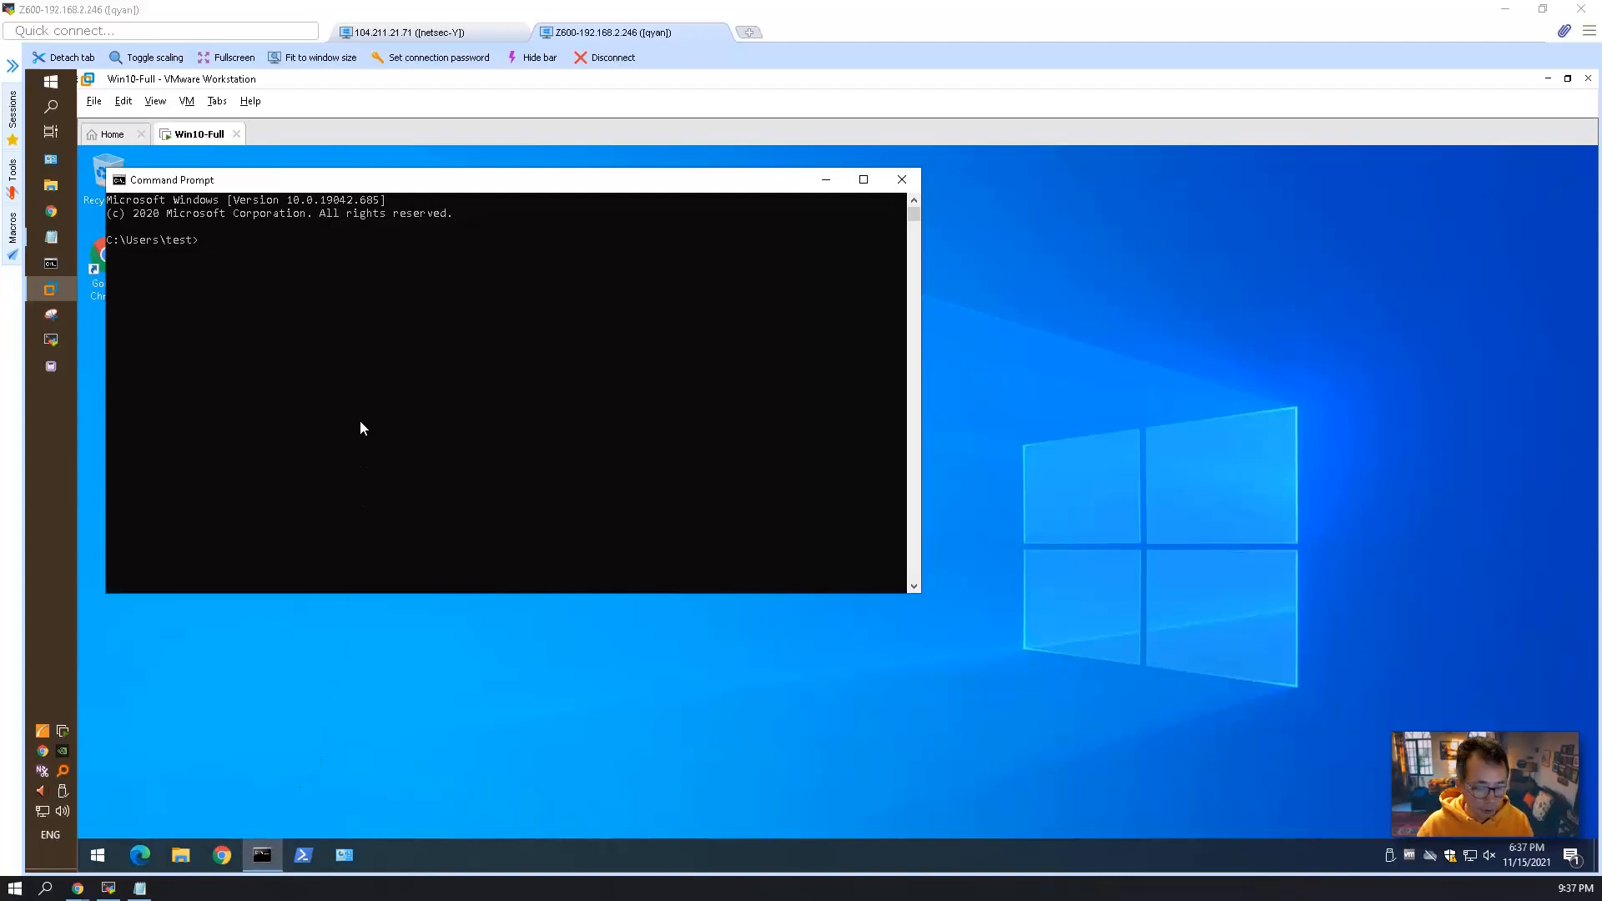
{"action": "type", "text": "Test-NetConnection -ComputerName 20.121.201.128 -Port 4455"}
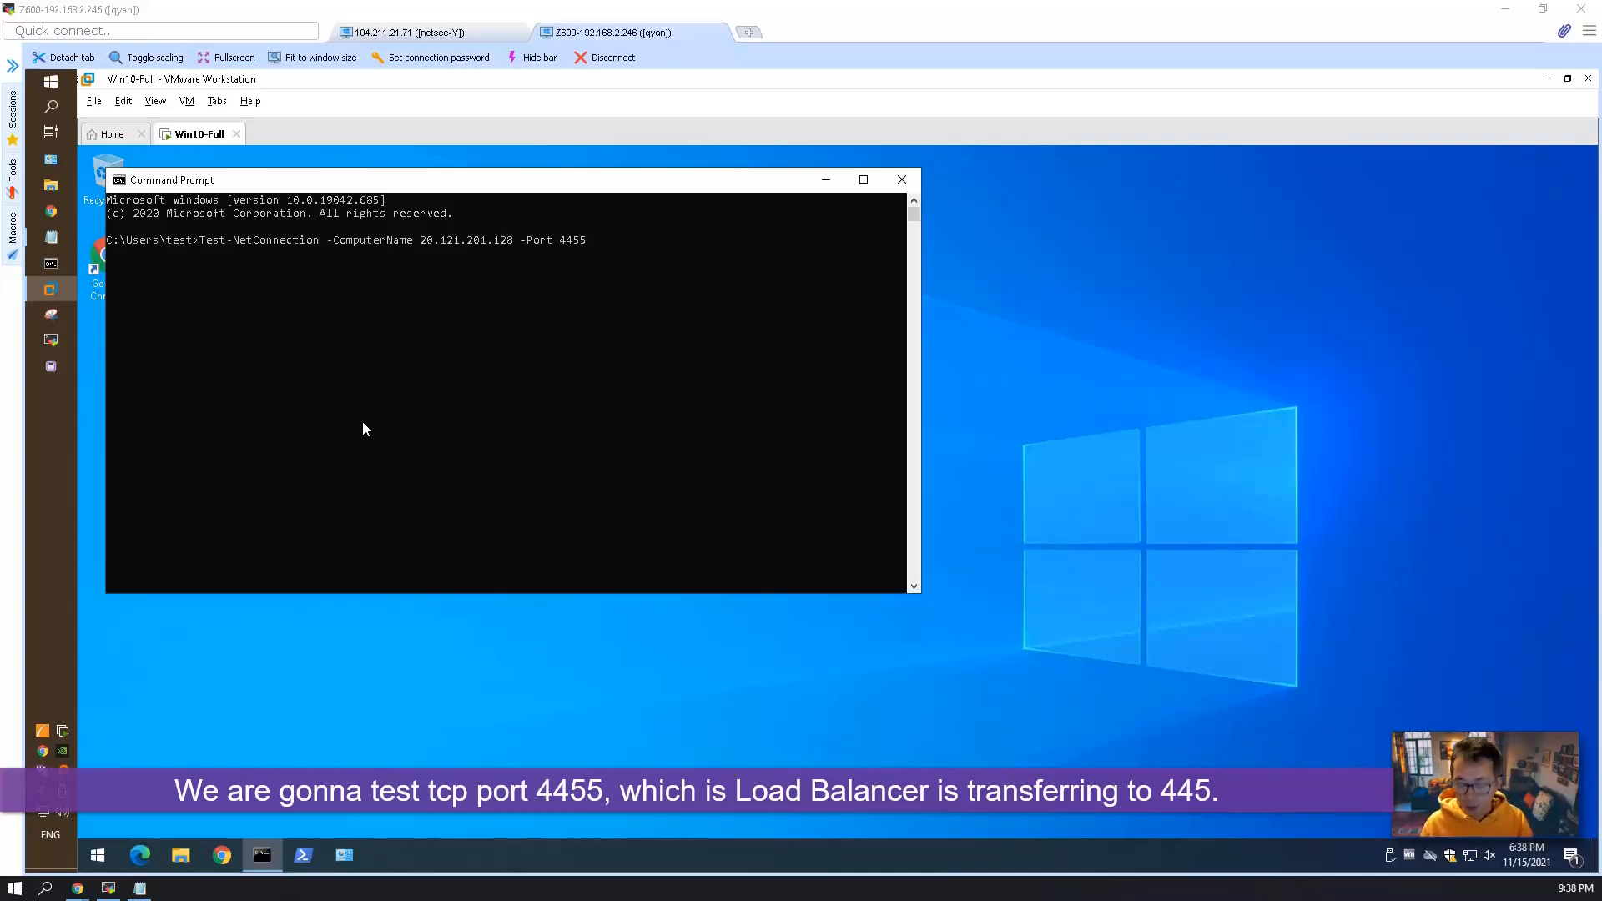
{"action": "key", "text": "Return"}
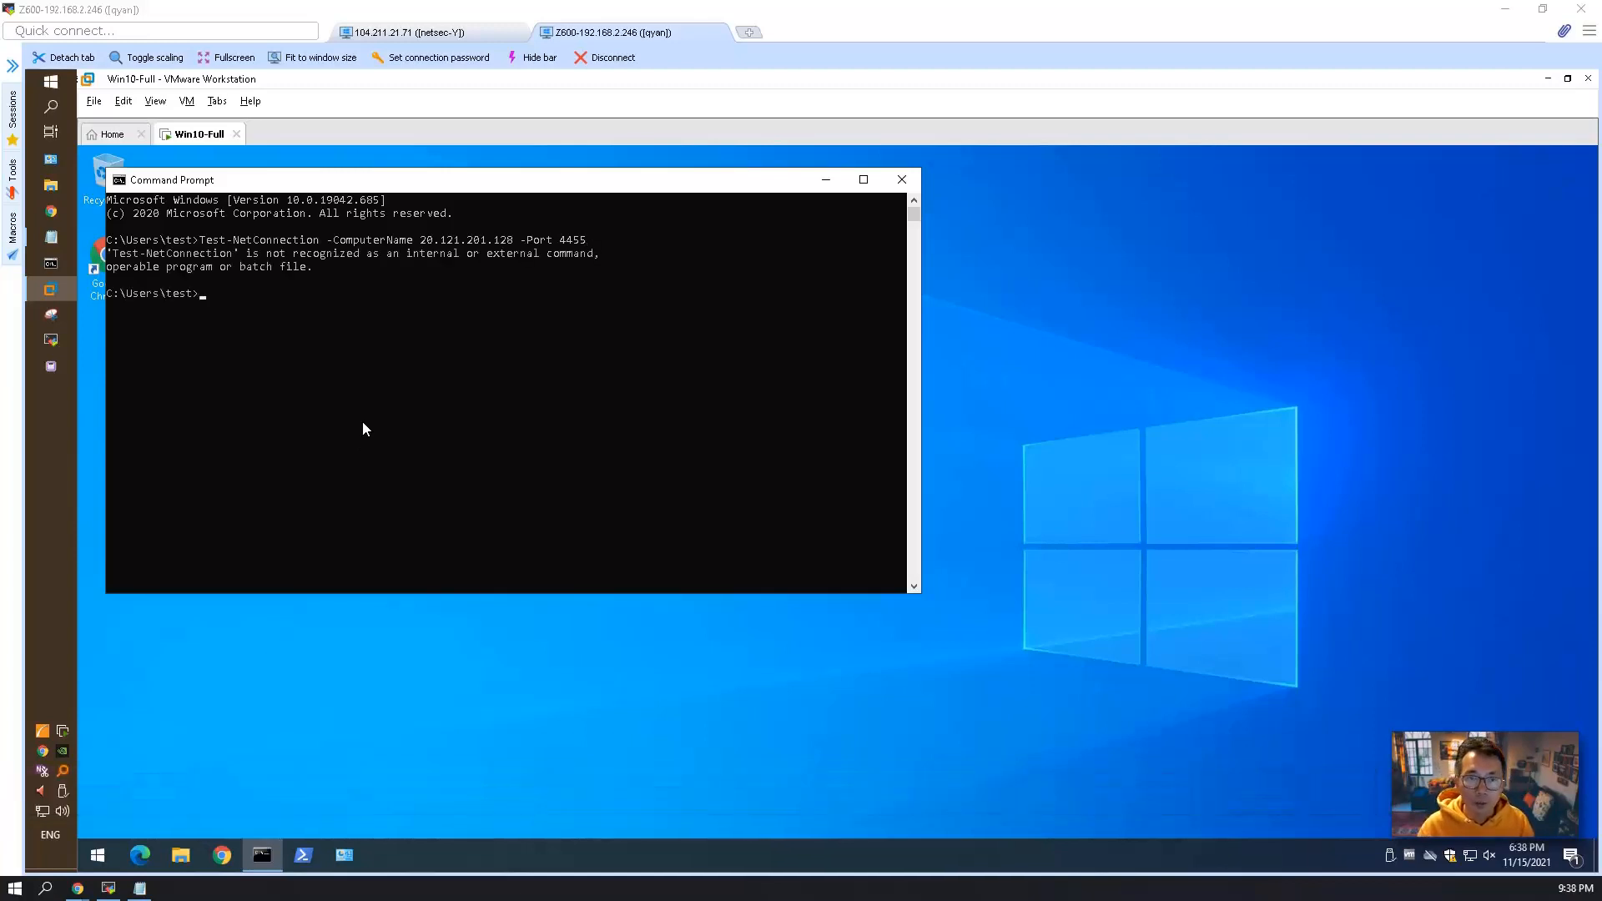
Run Test-NetConnection -ComputerName 20.121.201.128 -Port 4455 in Windows PowerShell and place its window beside Command Prompt.
{"action": "left_click", "coordinate": [303, 852]}
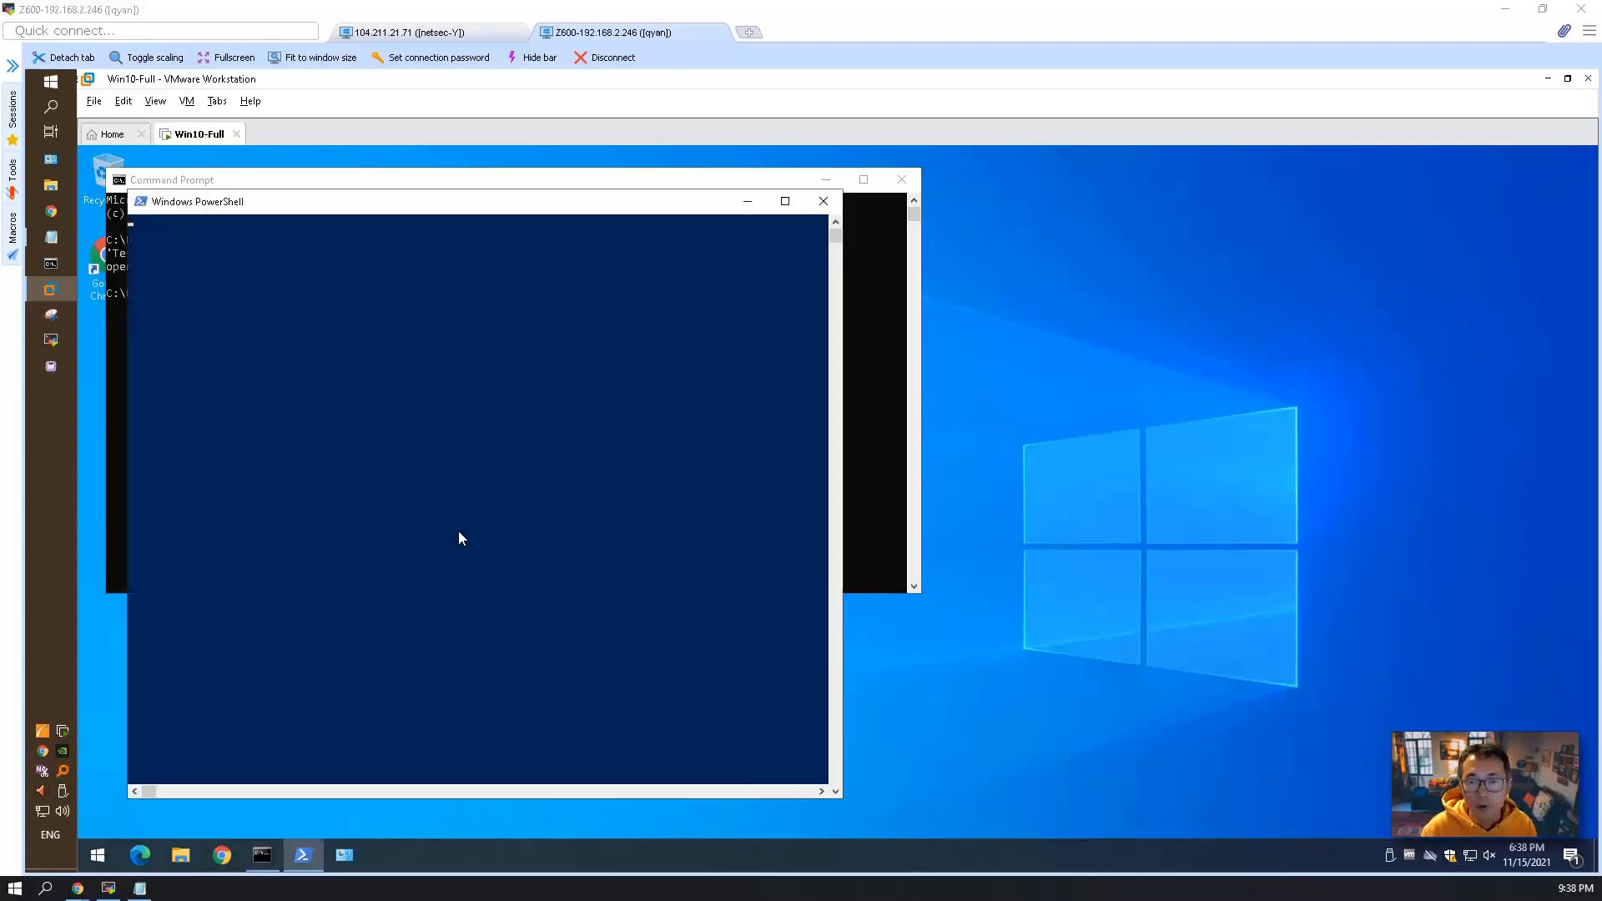
{"action": "left_click_drag", "start_coordinate": [547, 207], "coordinate": [767, 244]}
{"action": "type", "text": "Test-NetConnection -ComputerName 20.121.201.128 -Port 4455"}
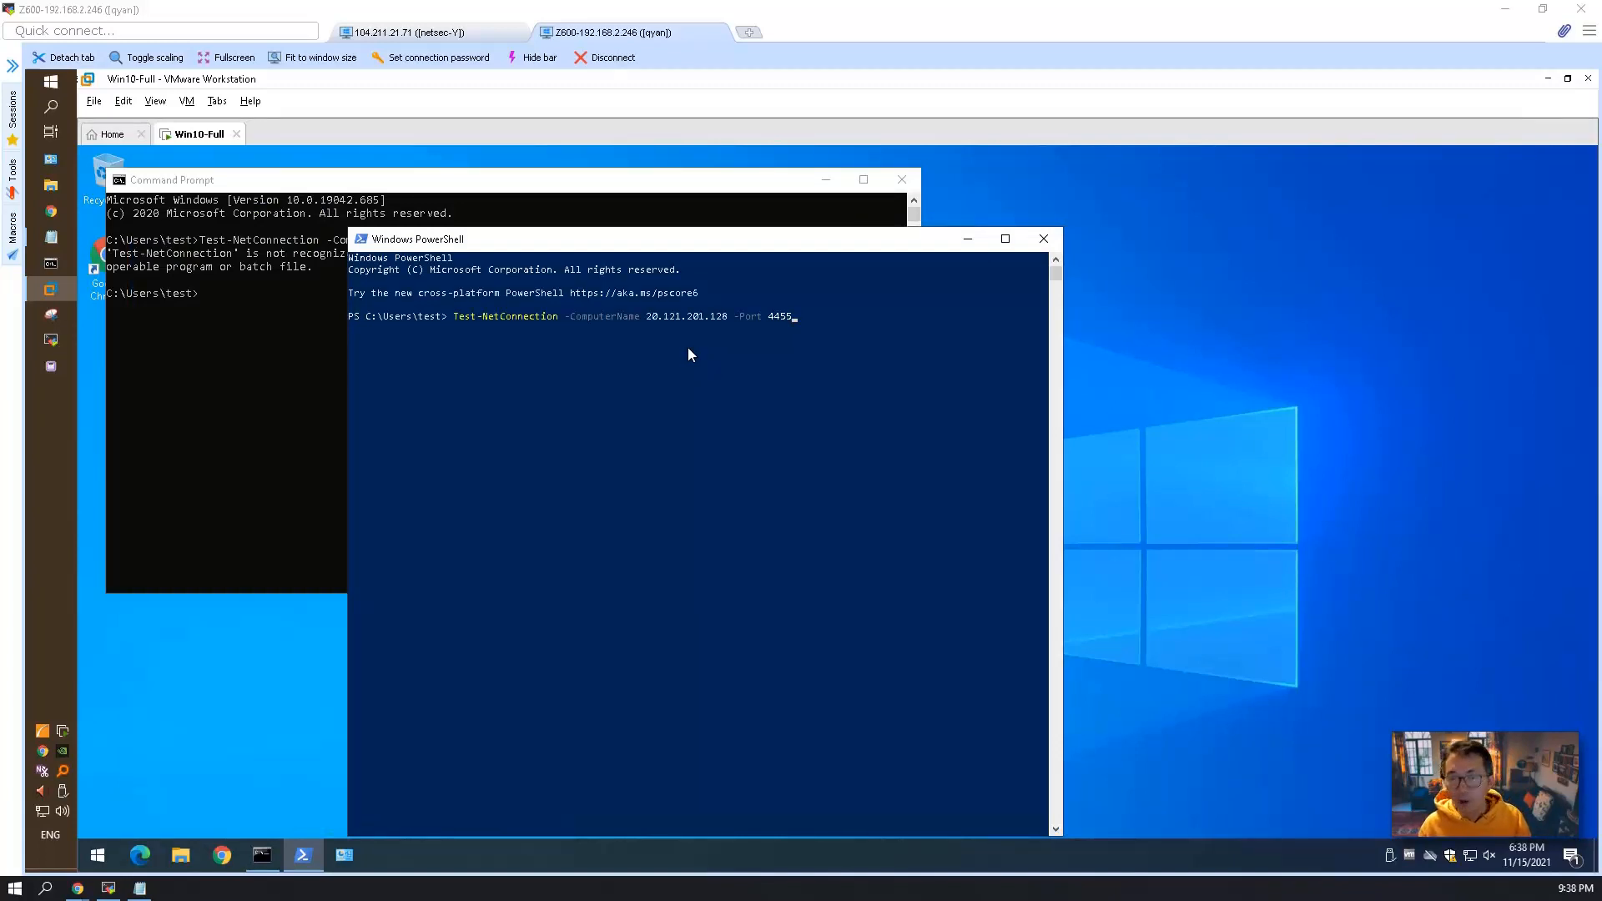
{"action": "key", "text": "Return"}
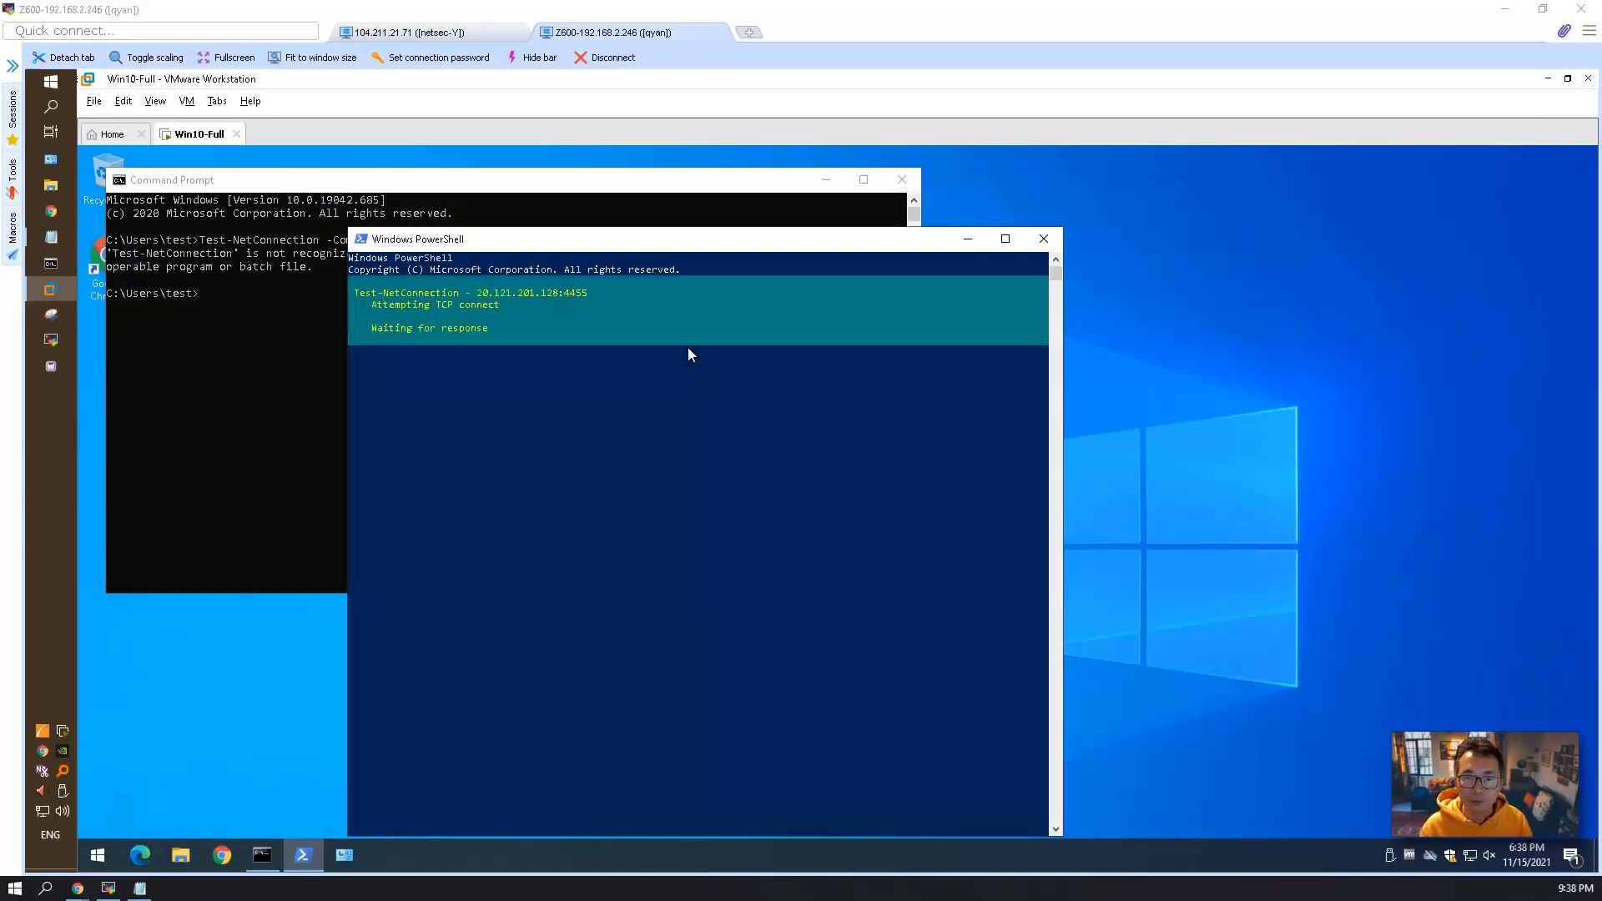
{"action": "left_click_drag", "start_coordinate": [565, 239], "coordinate": [1089, 177]}
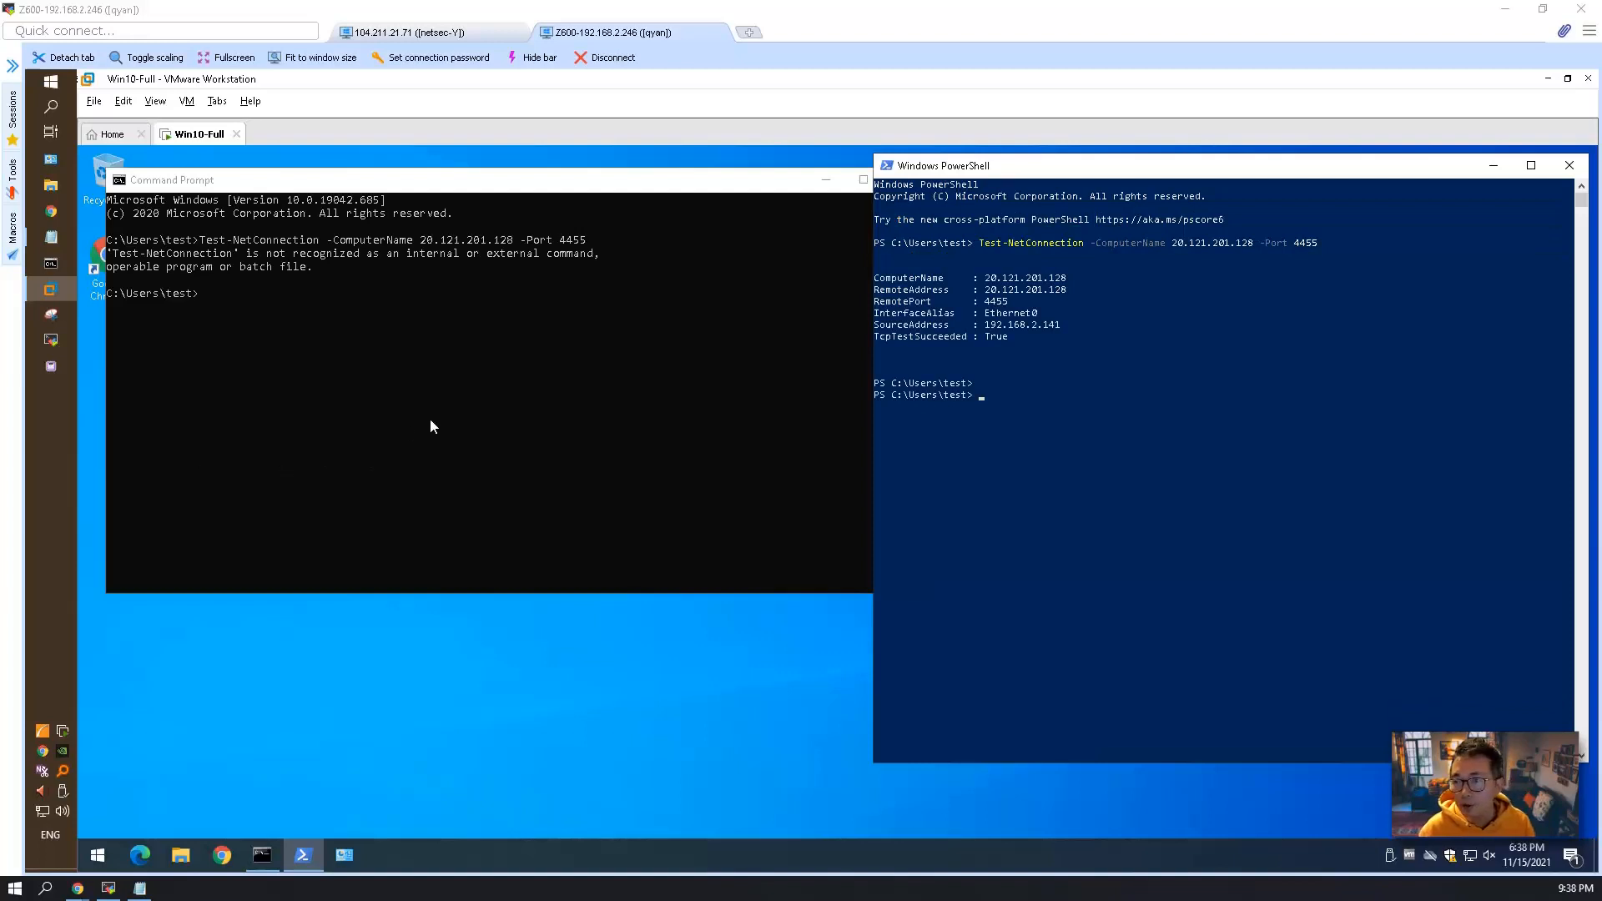
Query the lanmanserver service configuration with sc qc lanmanserver in Command Prompt, examine the iphlpsvc dependency, and return to PowerShell.
{"action": "left_click", "coordinate": [444, 322]}
{"action": "type", "text": "sc qc lanmanserver"}
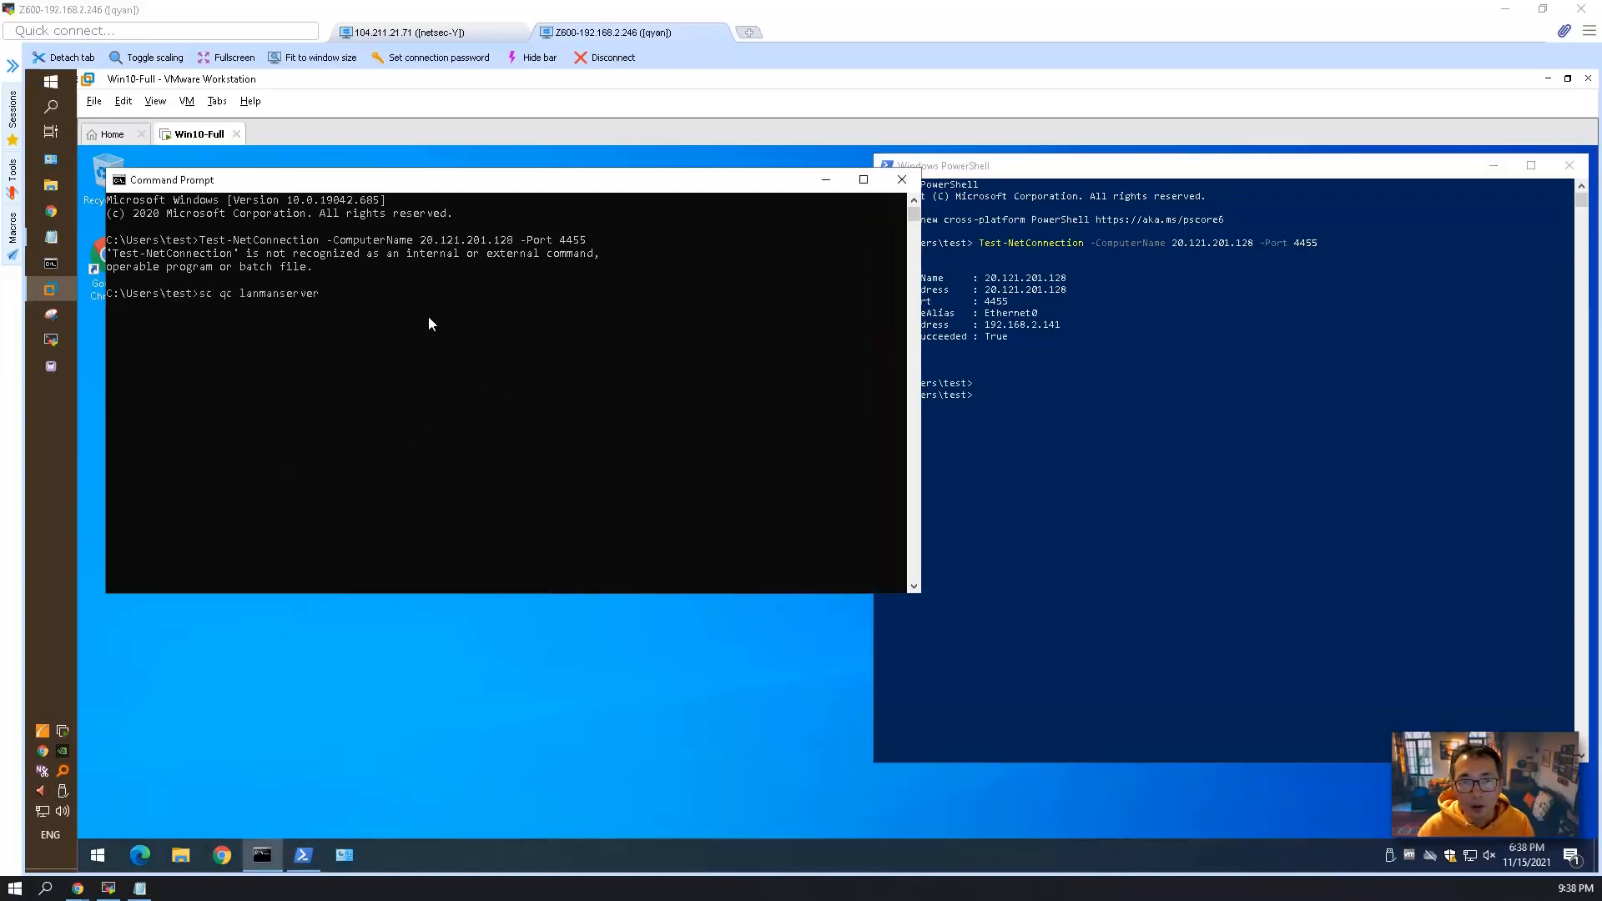
{"action": "key", "text": "Return"}
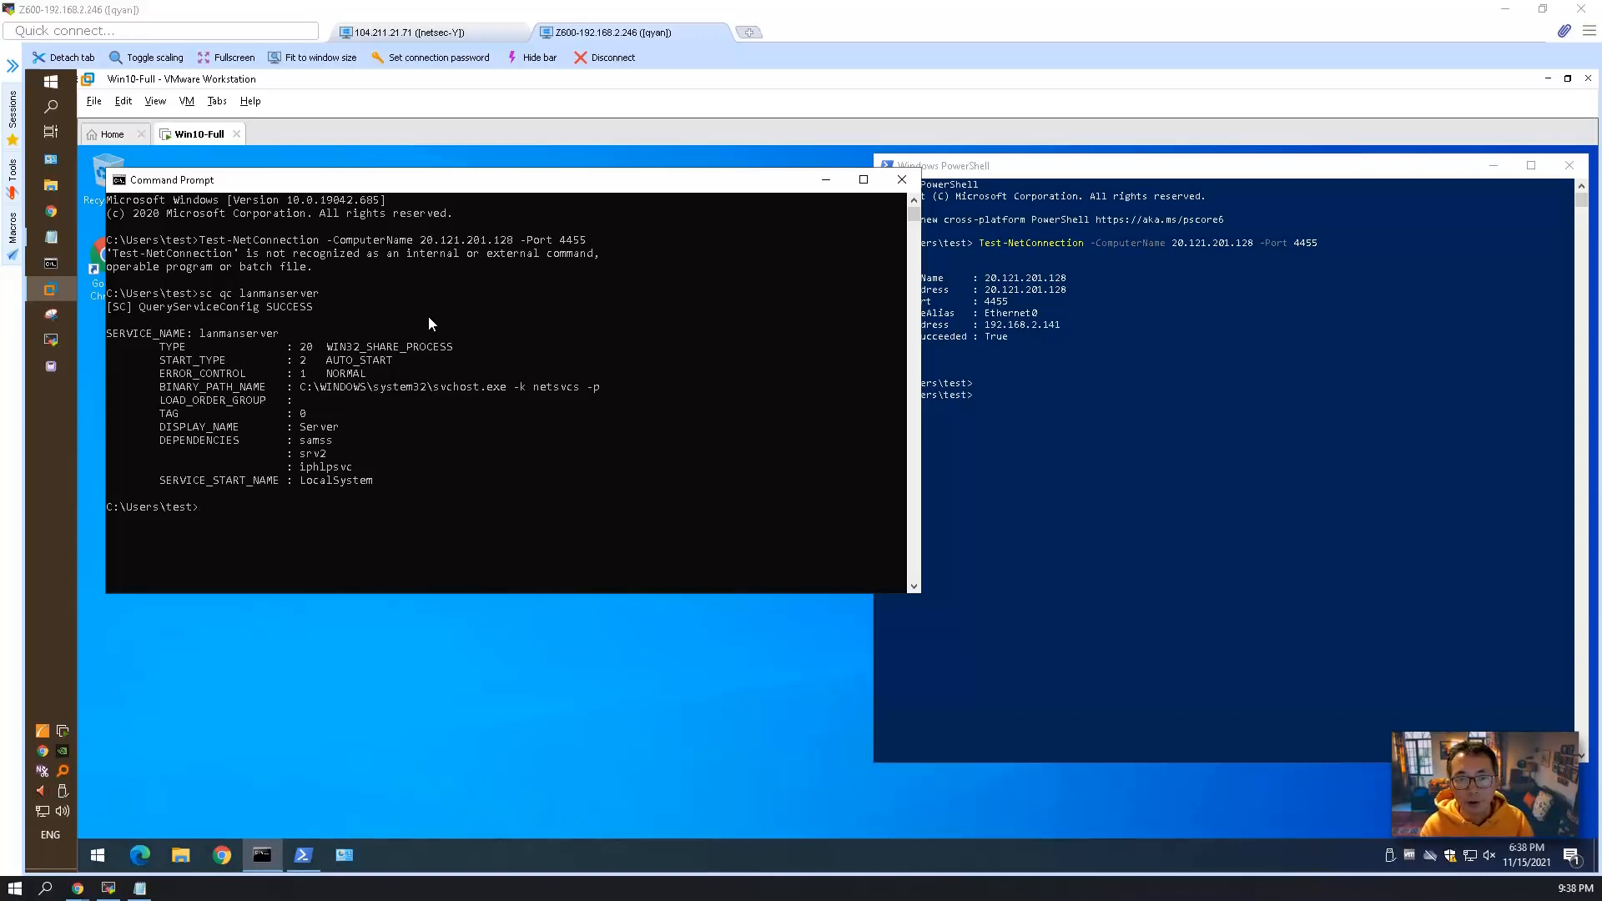
{"action": "left_click_drag", "start_coordinate": [352, 468], "coordinate": [299, 469]}
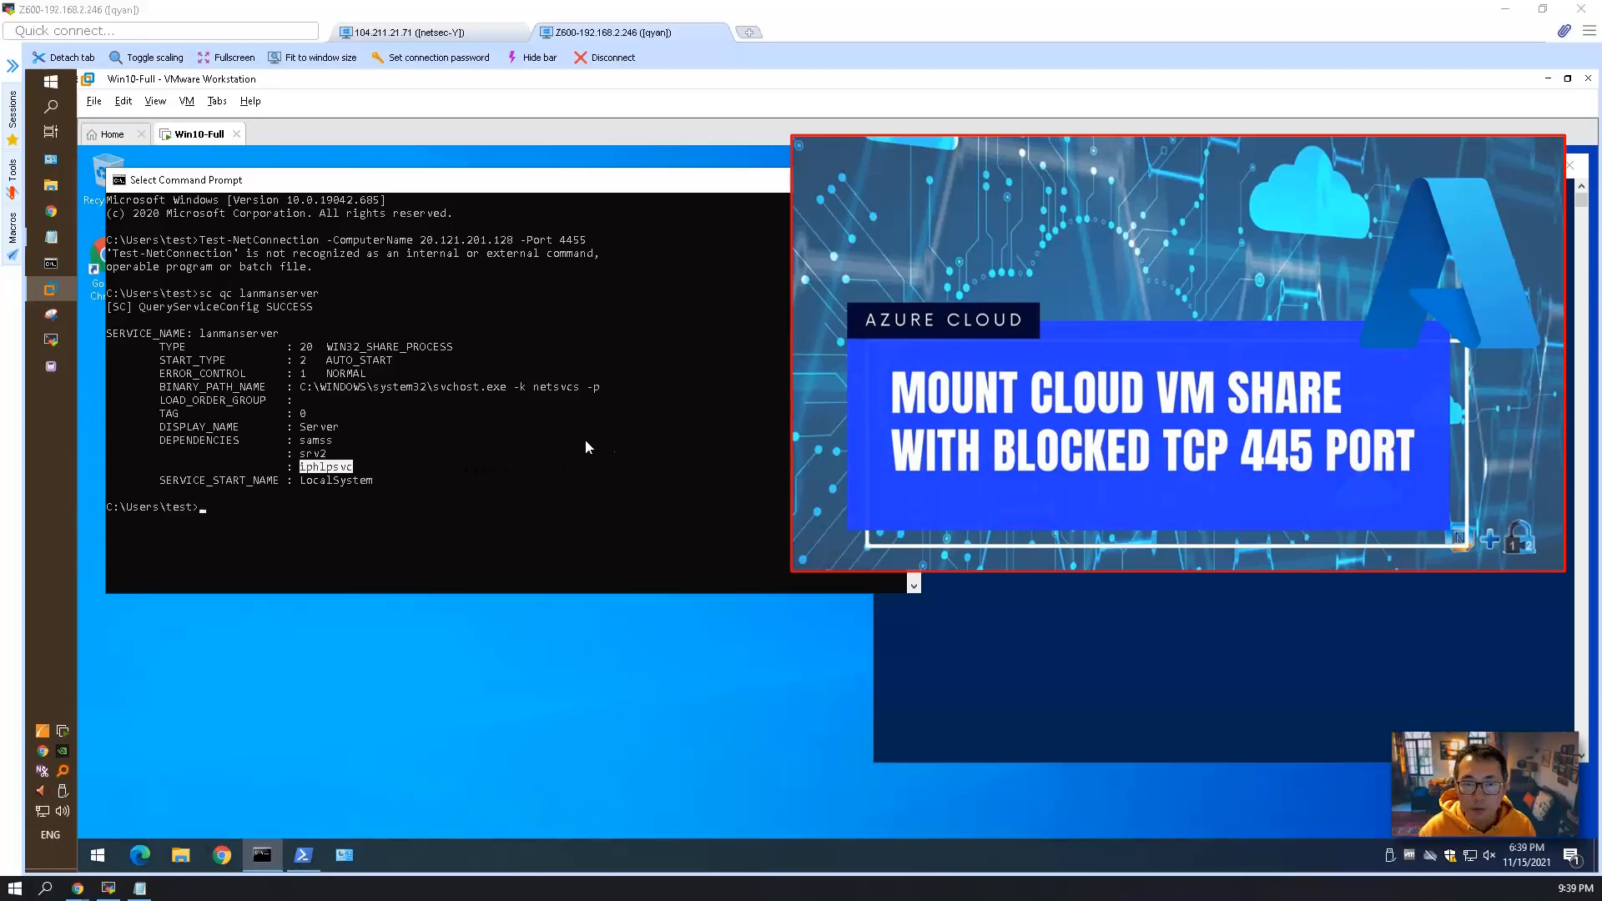
{"action": "left_click", "coordinate": [389, 438]}
{"action": "left_click", "coordinate": [1009, 441]}
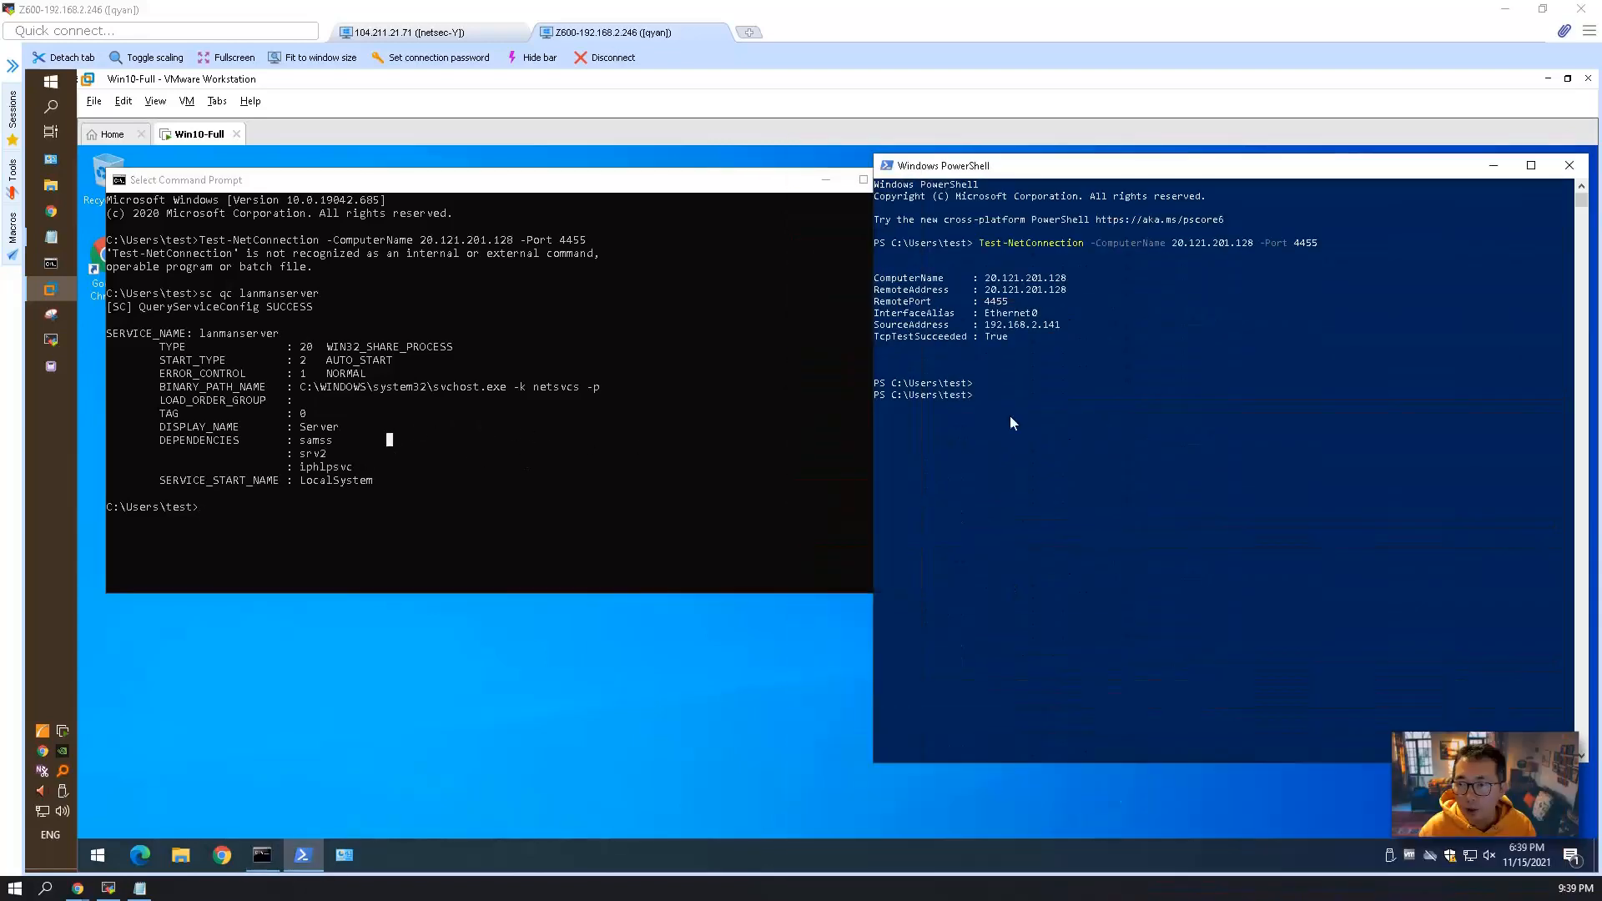
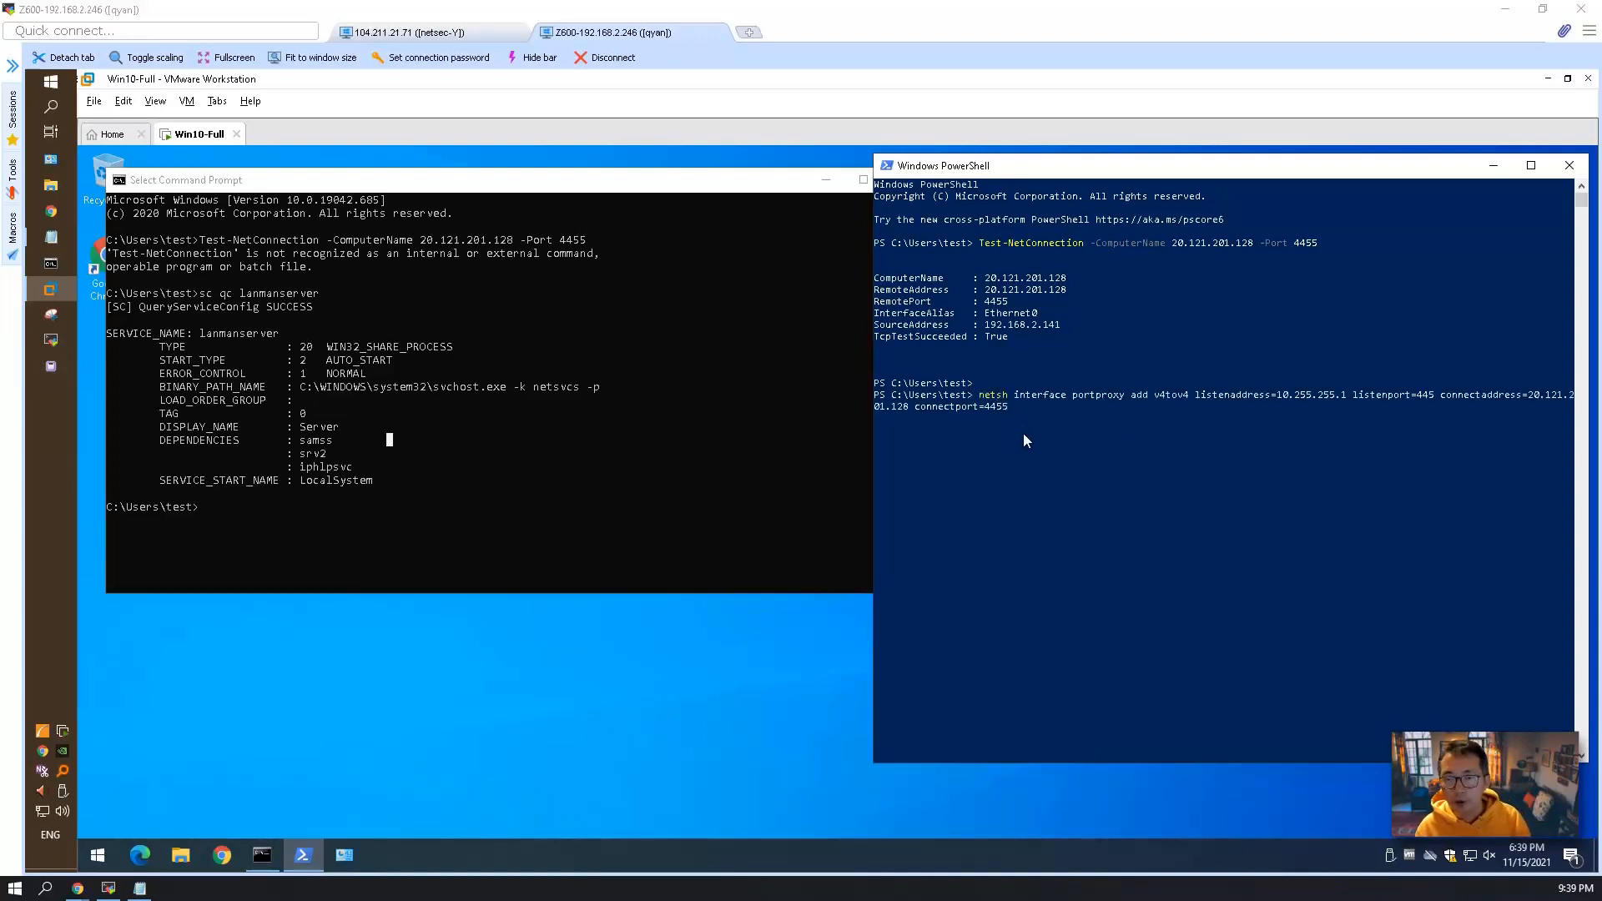
Try to run netsh interface portproxy add v4tov4 listenaddress=10.255.255.1 listenport=445 connectaddress=20.121.201.128 connectport=4455 in PowerShell, and bring up the launch options for an elevated PowerShell.
{"action": "key", "text": "Return"}
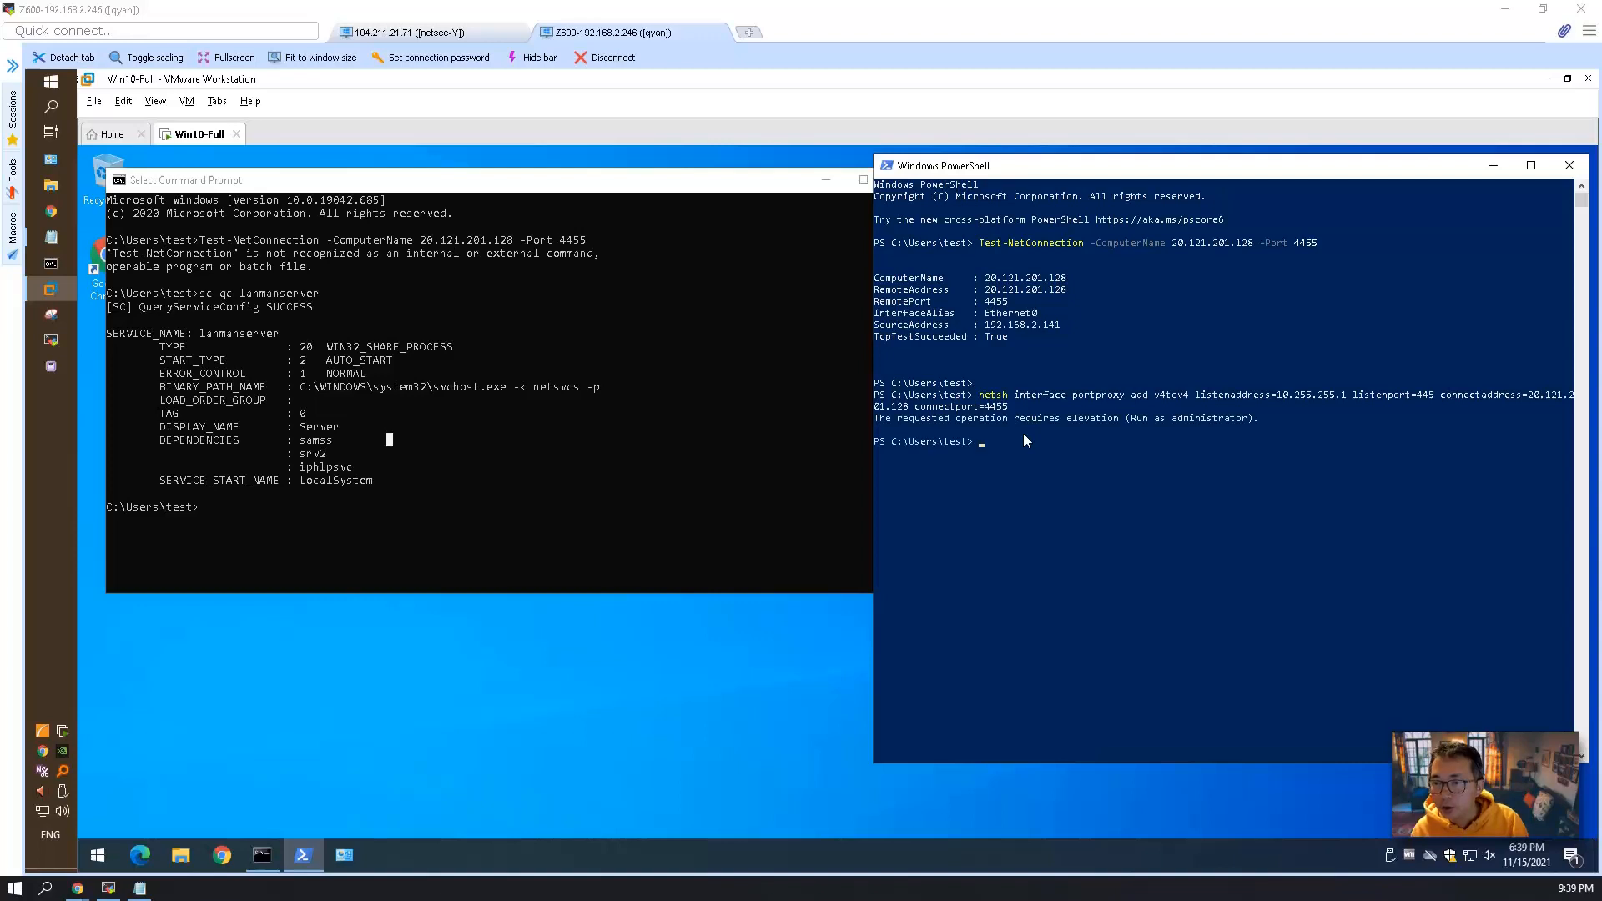
{"action": "right_click", "coordinate": [302, 853]}
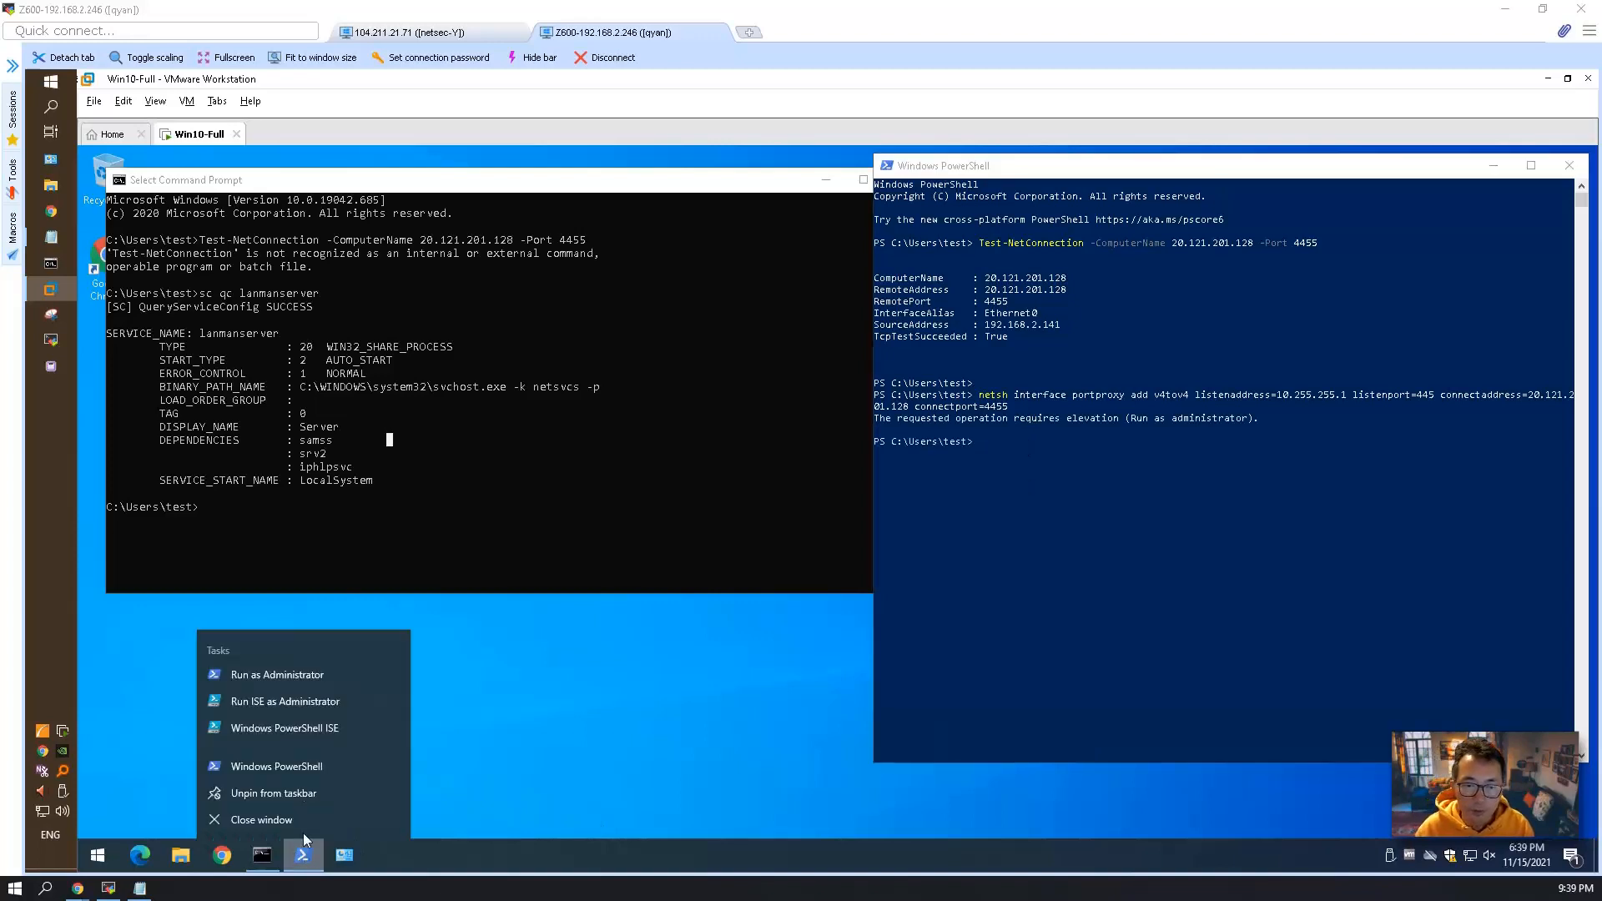
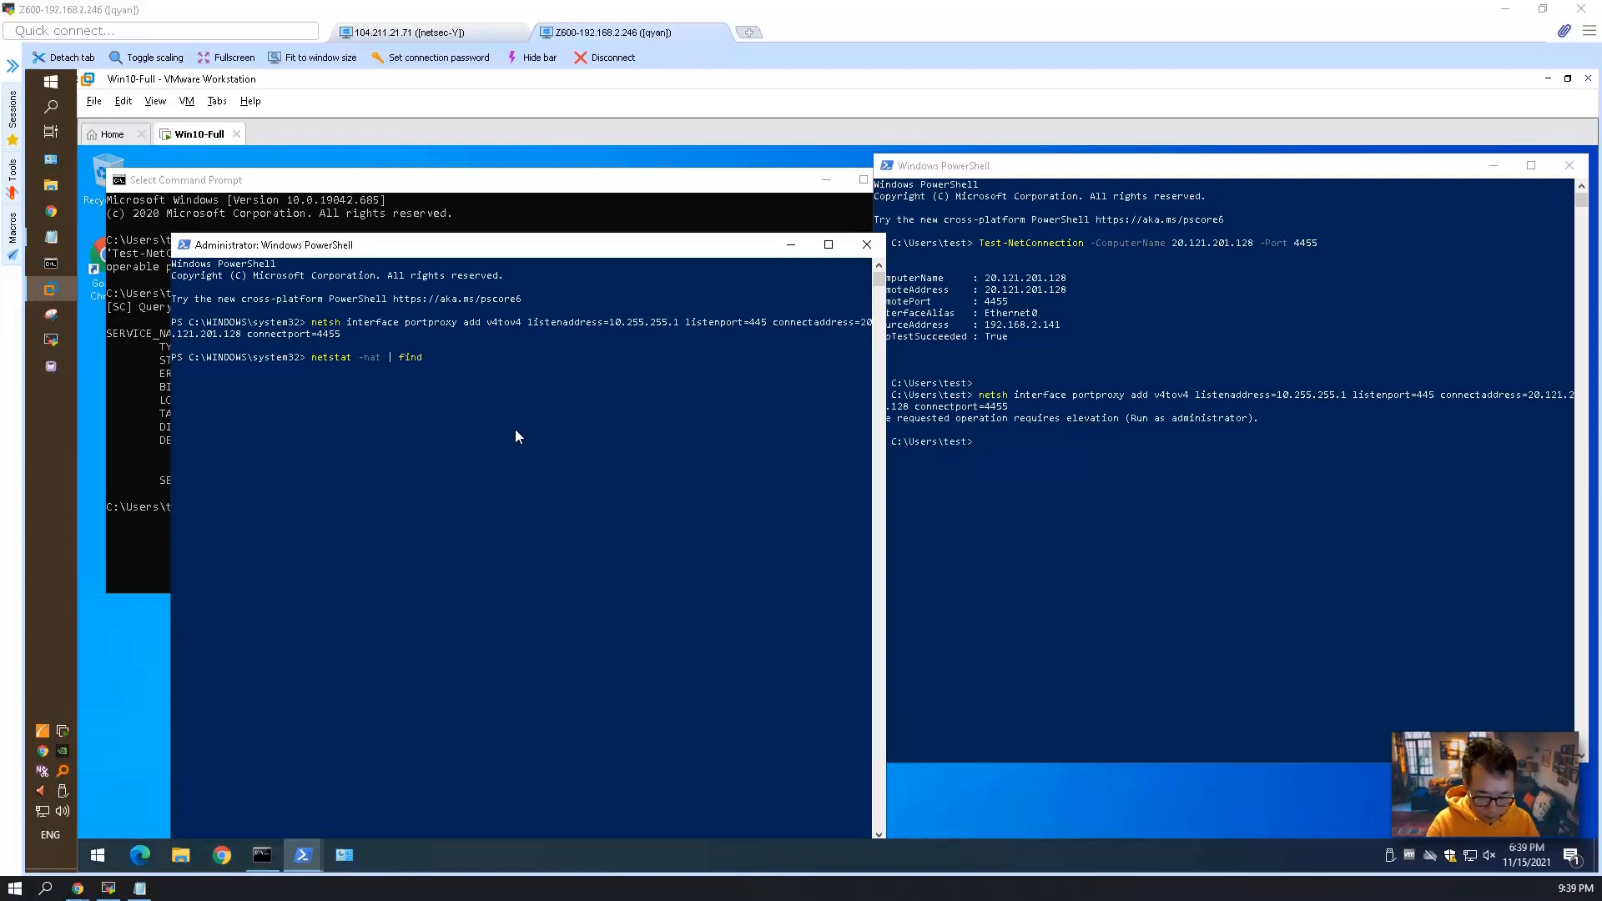
Try to list the port 445 connections in the elevated PowerShell with netstat -nat | find "445".
{"action": "type", "text": "445"}
{"action": "key", "text": "Return"}
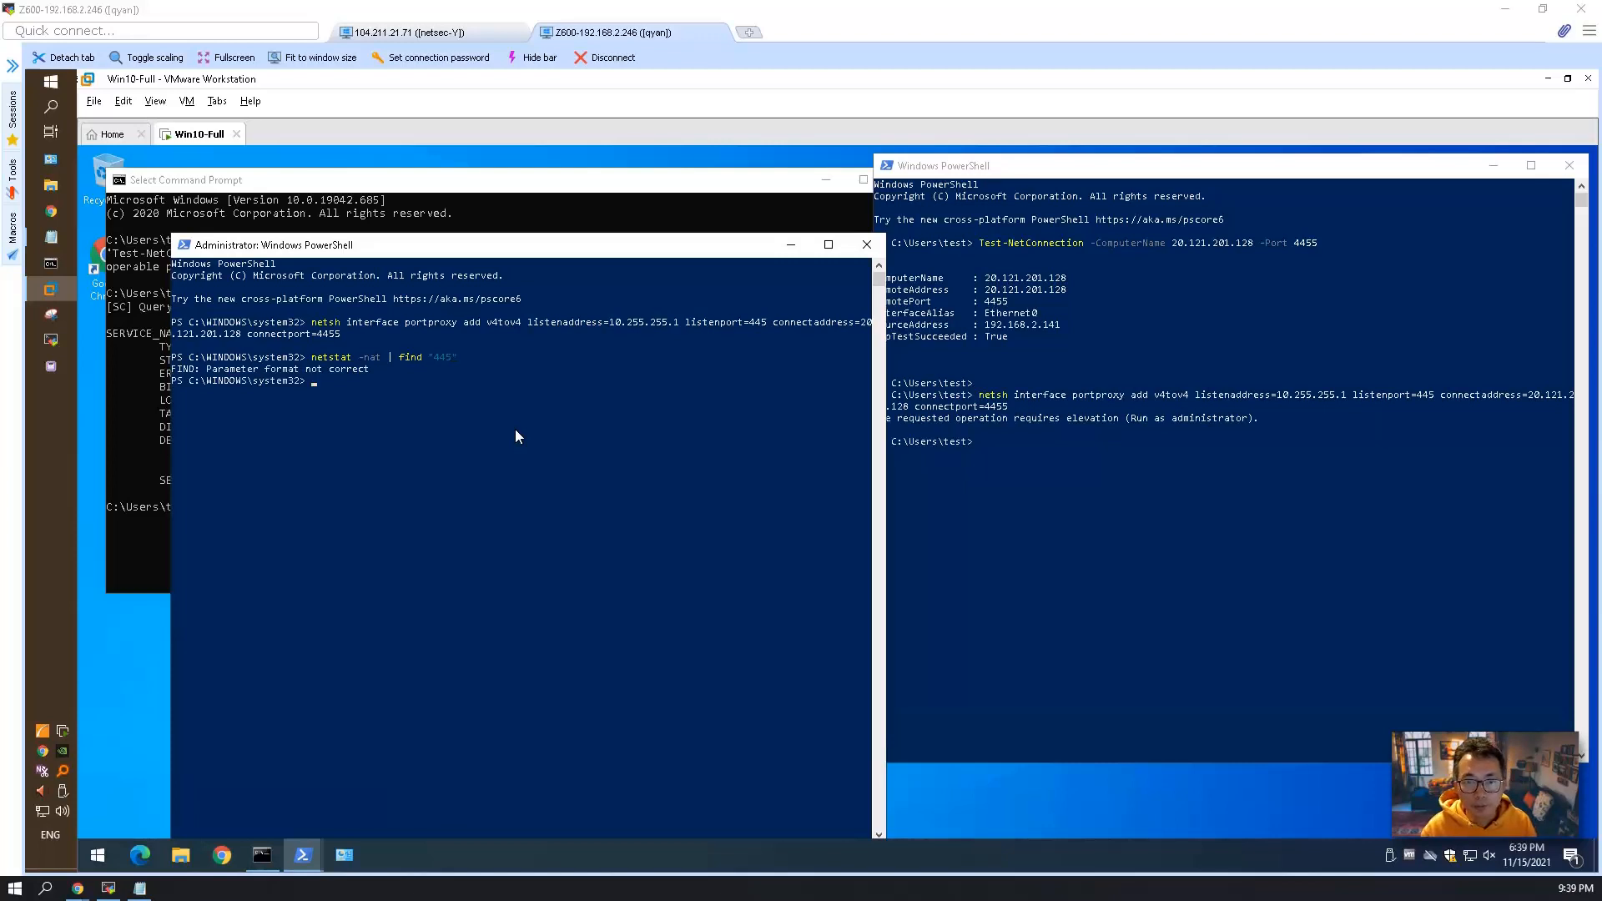
Switch to Command Prompt, leave its text selection mode, and begin a netstat command at the prompt.
{"action": "left_click", "coordinate": [547, 214]}
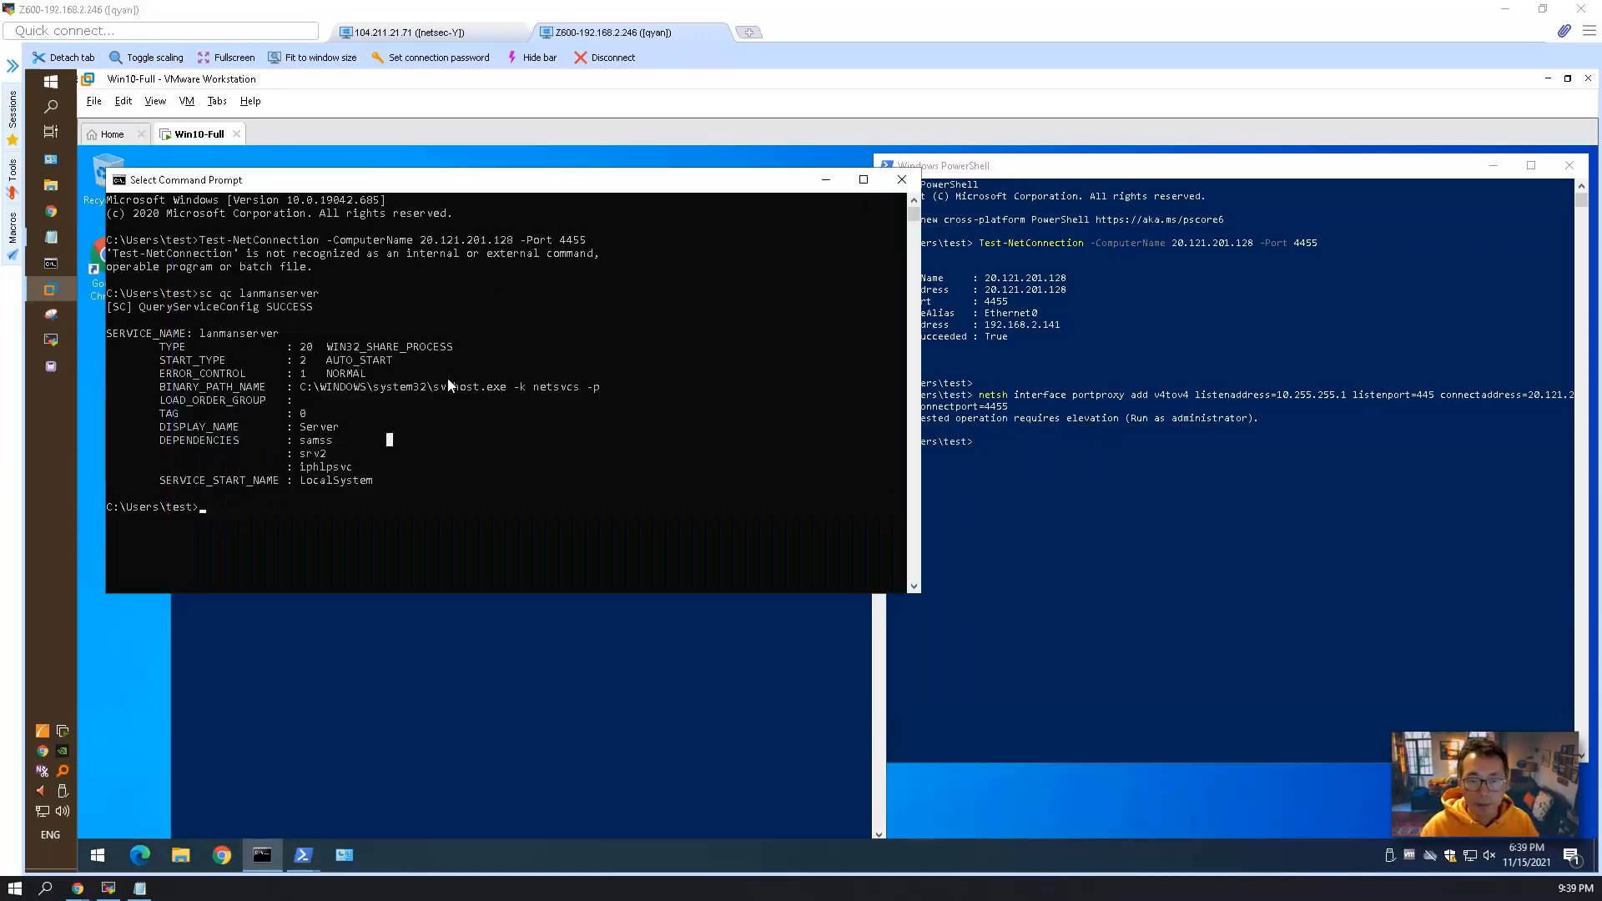
{"action": "key", "text": "Escape"}
Extend the netstat command at the prompt with -nat and pipe its output into find.
{"action": "type", "text": "netstat "}
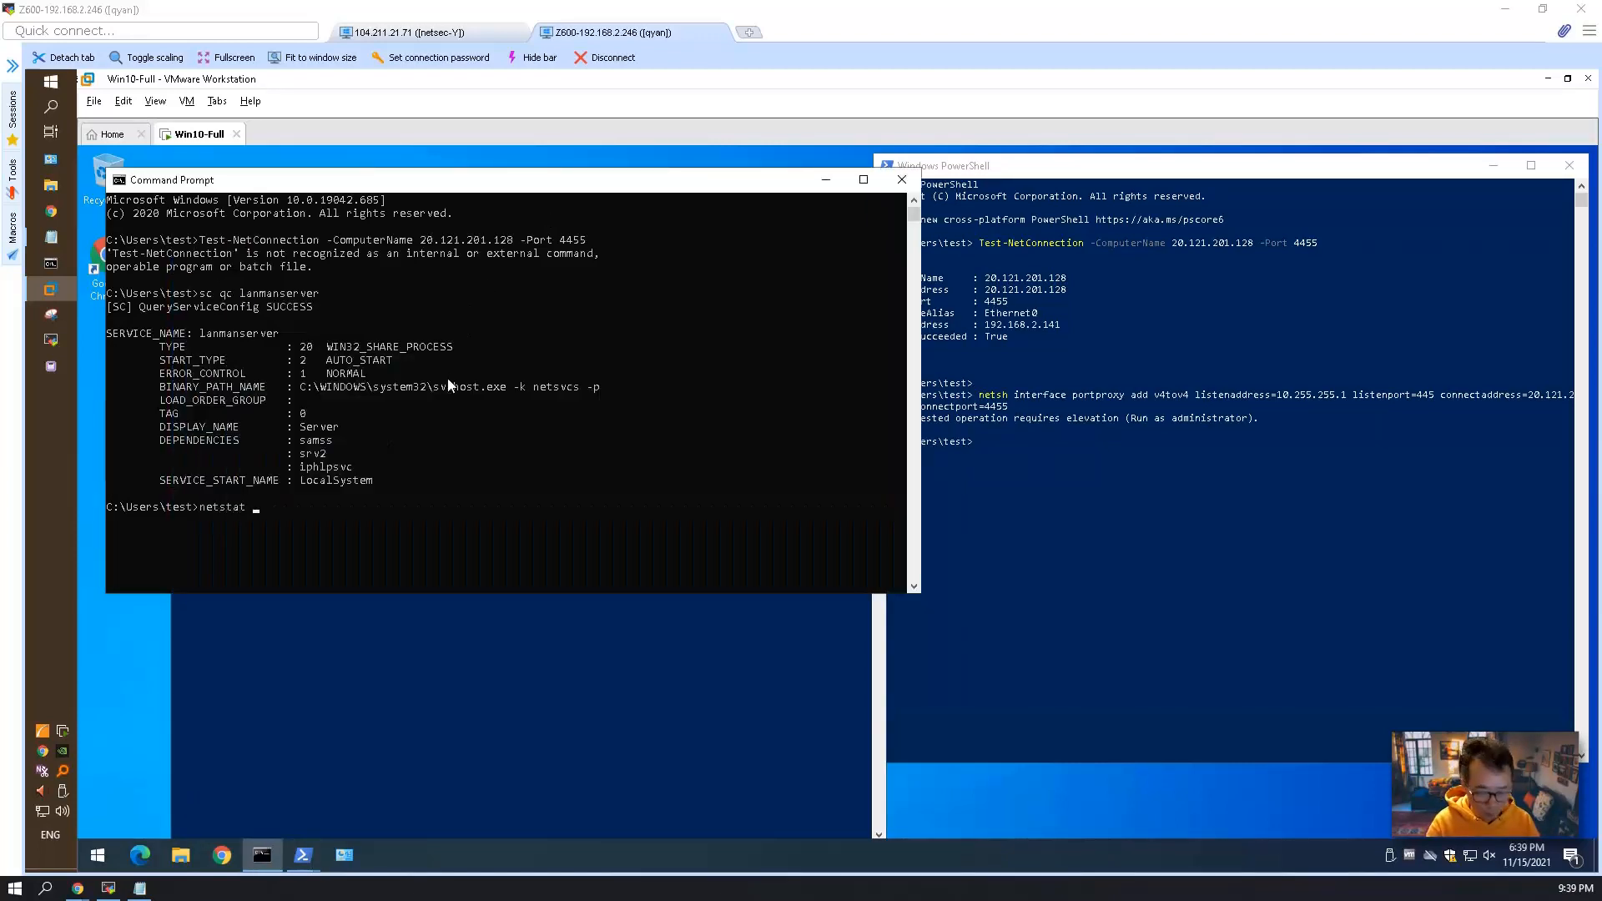
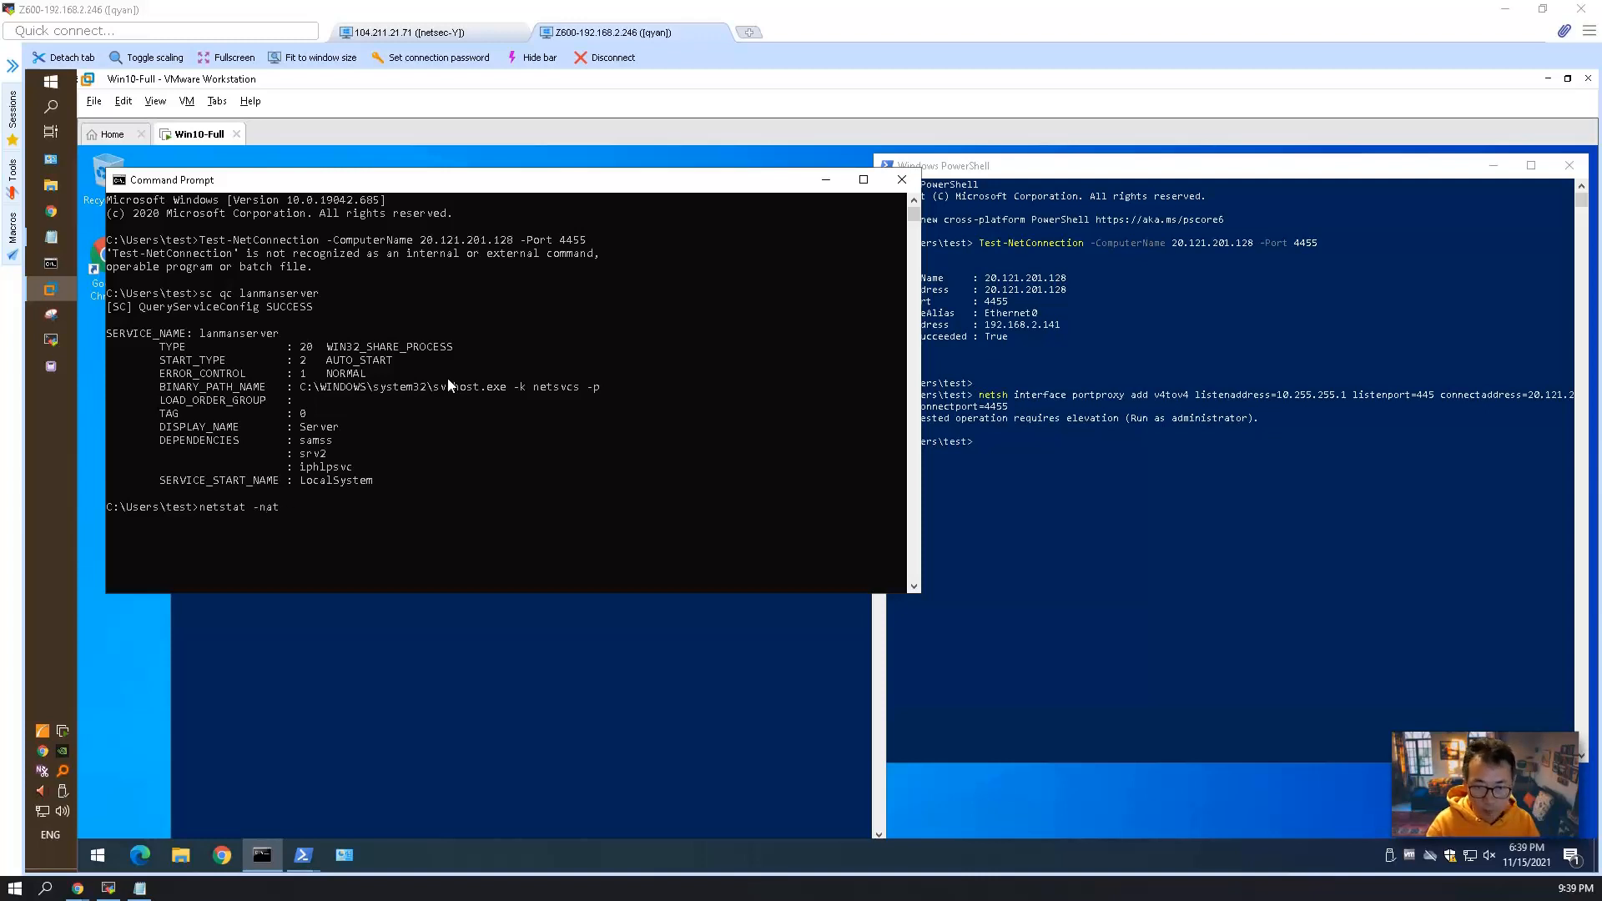
Switch to Command Prompt, leave its text selection mode, and begin a netstat command at the prompt.
Extend the netstat command at the prompt with -nat and pipe its output into find.
{"action": "type", "text": "-nat | find"}
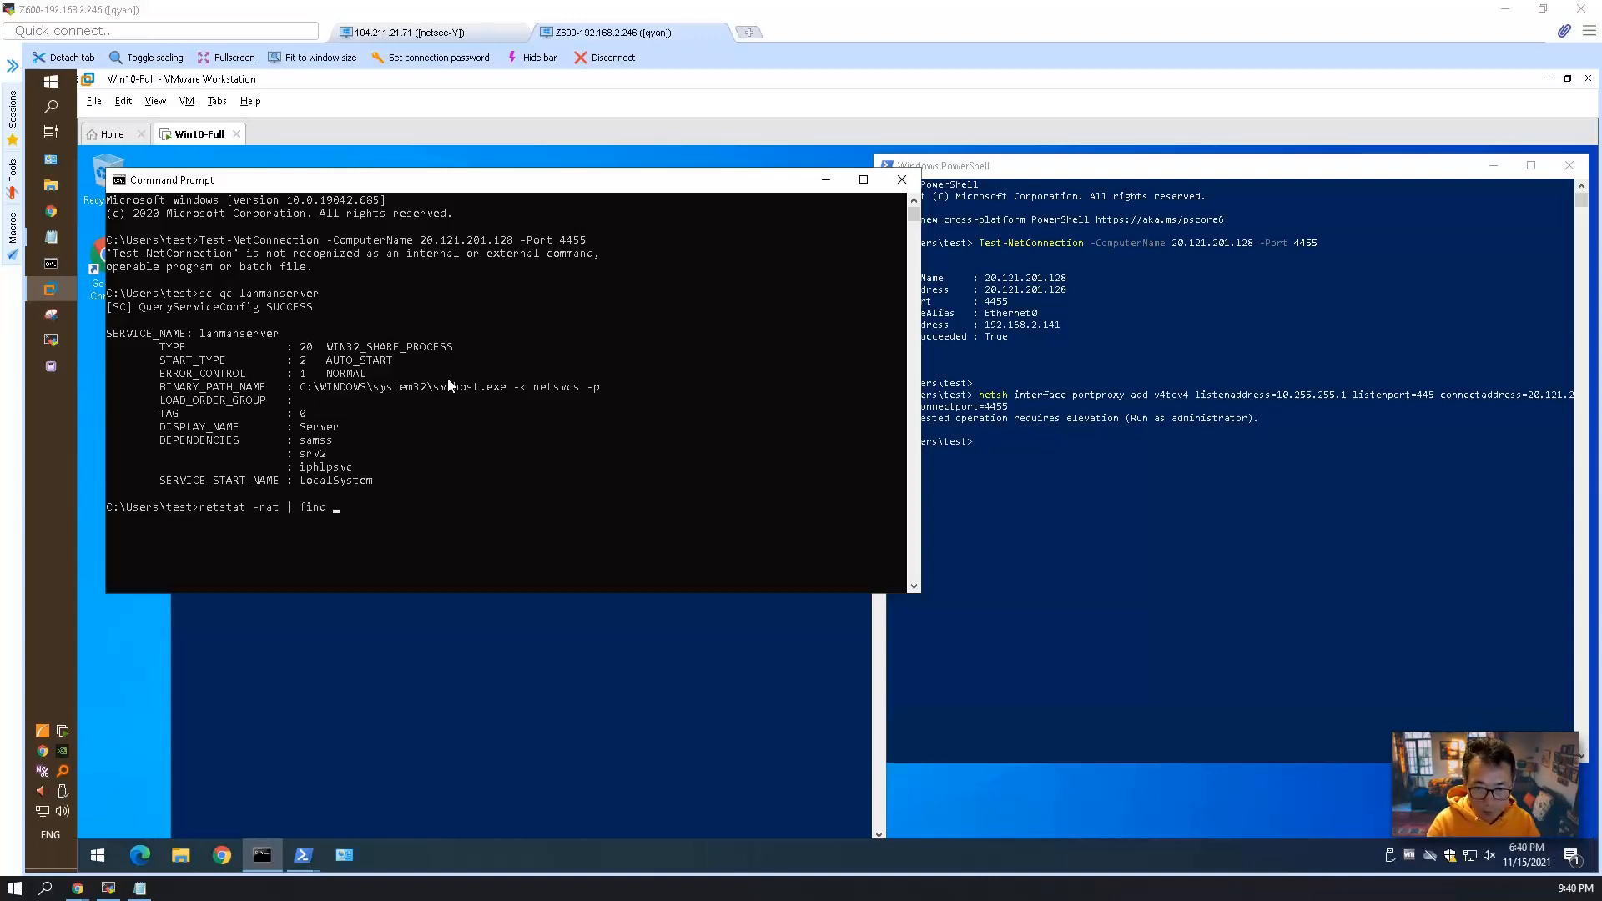
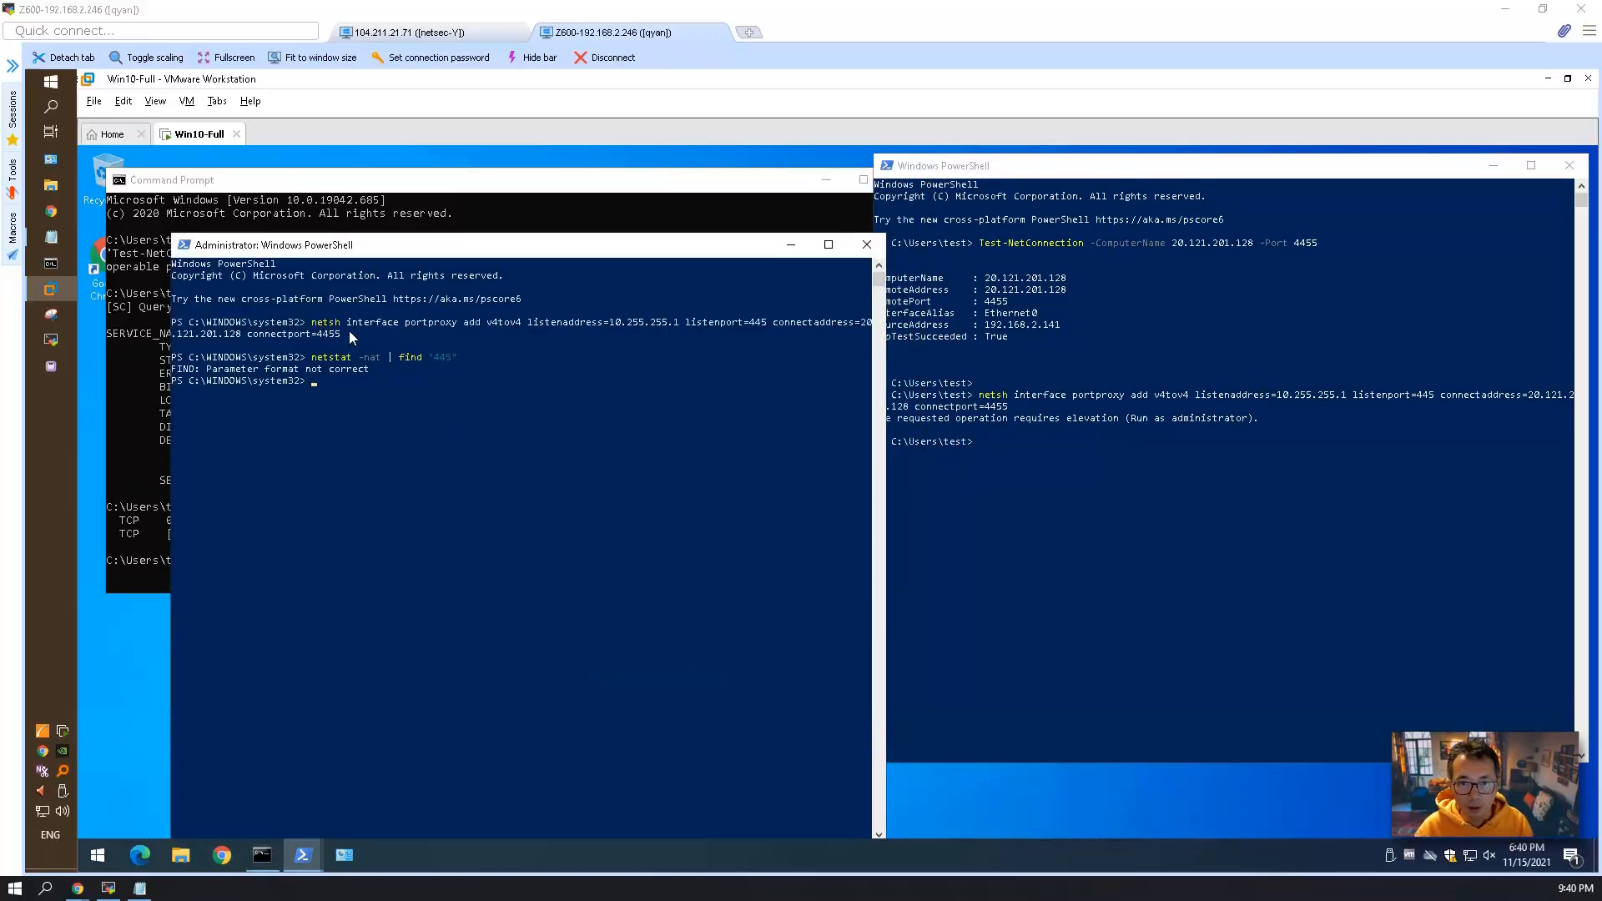
Restart the Windows 10 virtual machine so that the port proxy takes effect.
{"action": "left_click", "coordinate": [478, 392]}
{"action": "left_click", "coordinate": [104, 854]}
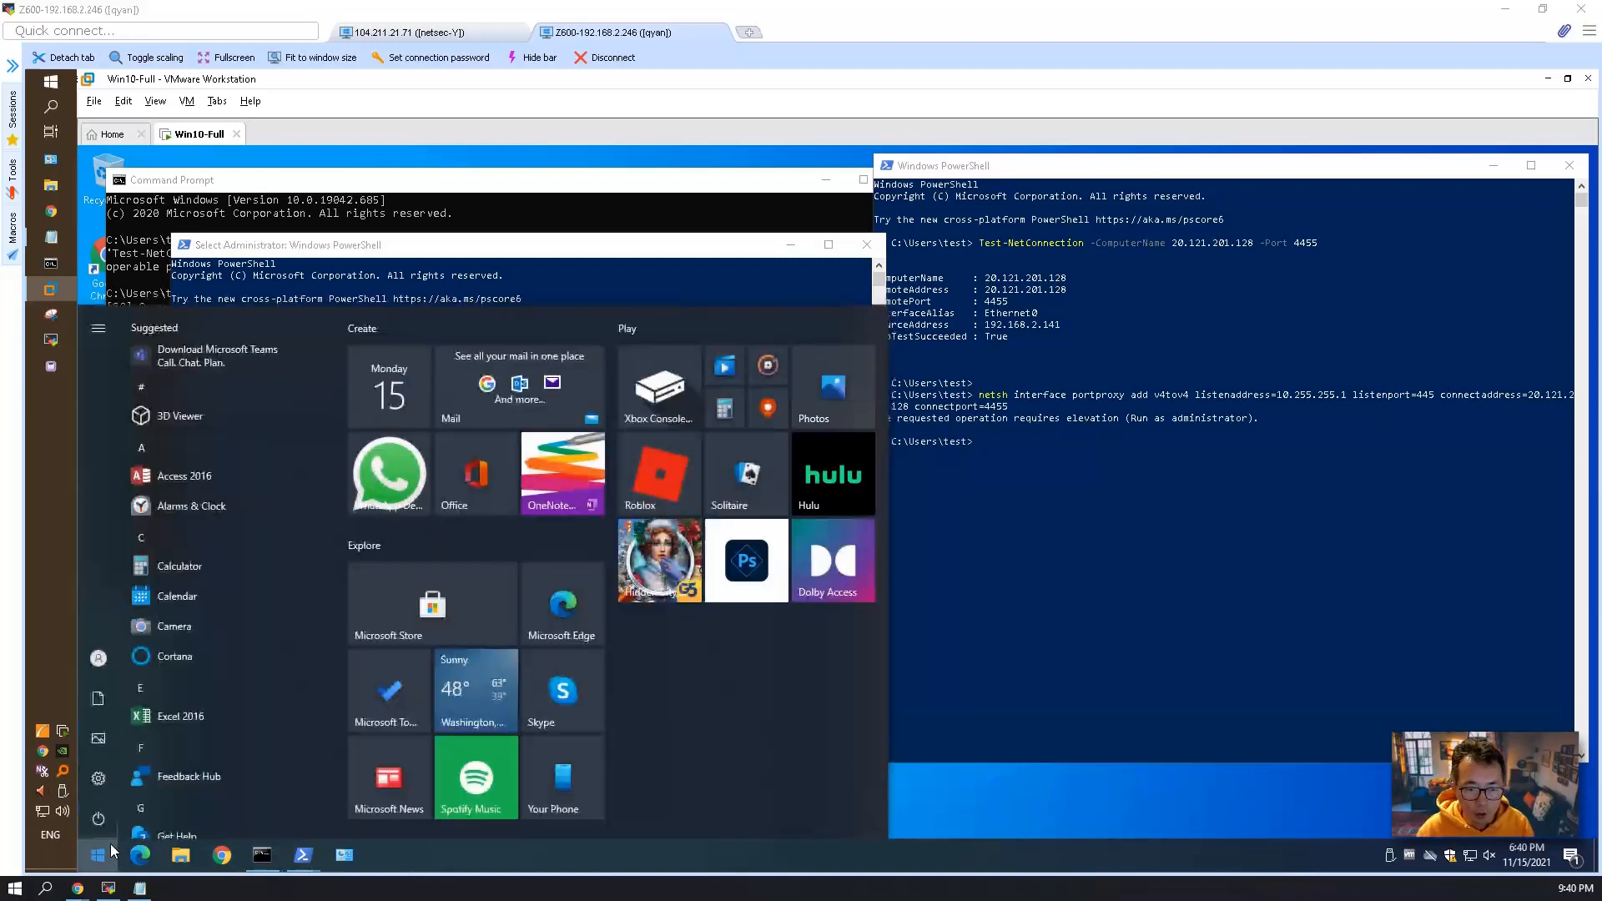
{"action": "left_click", "coordinate": [102, 821]}
{"action": "left_click", "coordinate": [162, 775]}
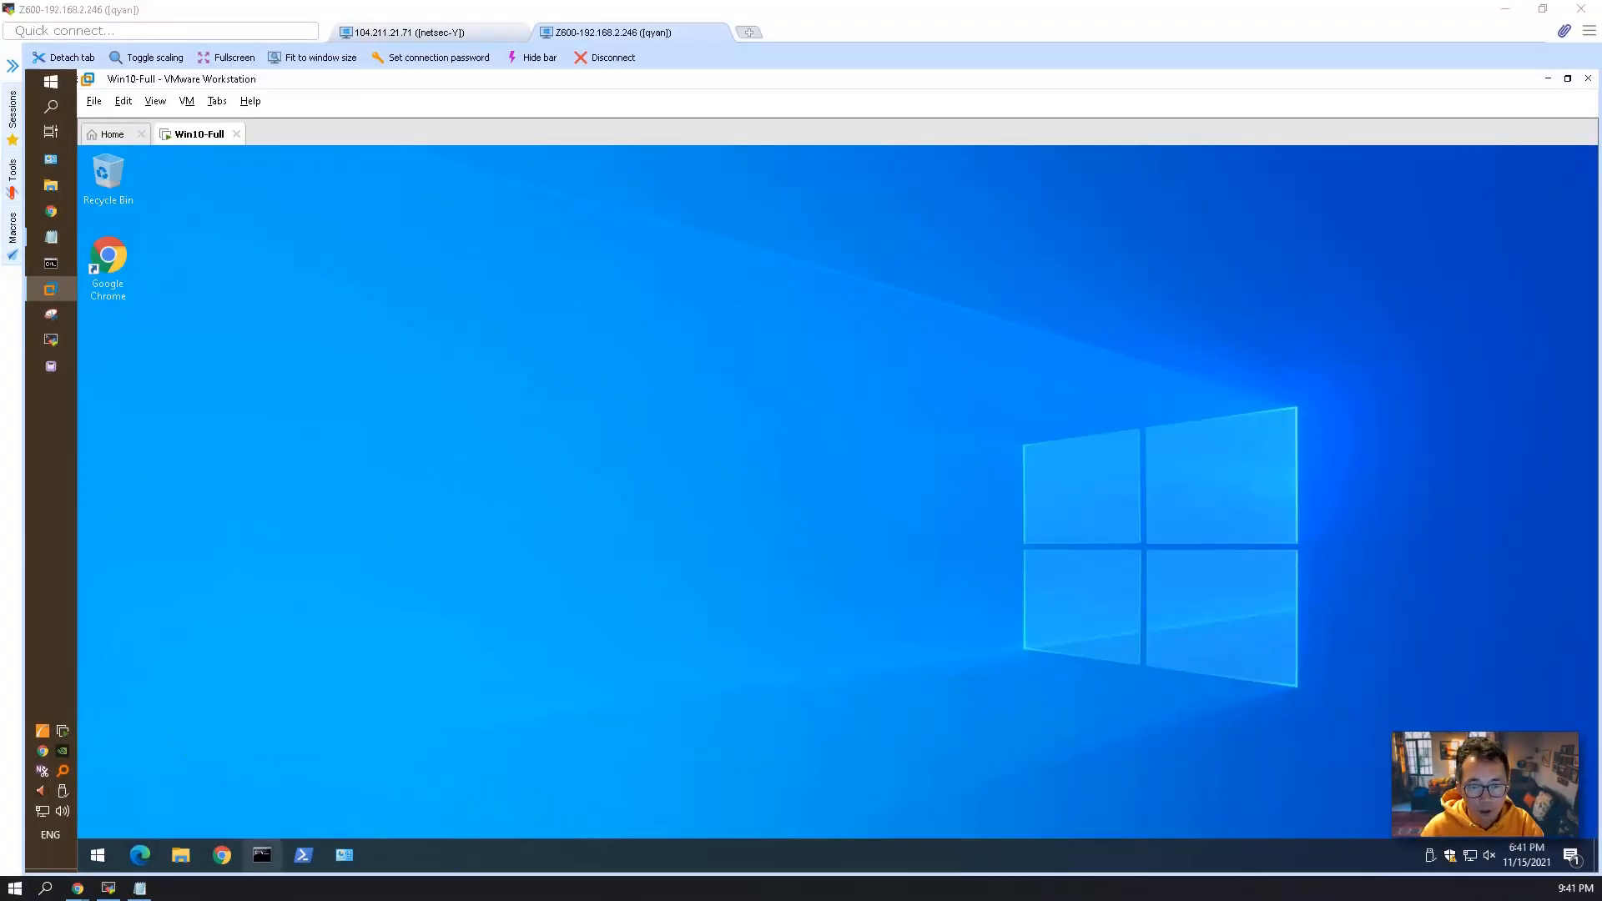
In a new Command Prompt, run netstat -nat | find "445" and check the listener on 10.255.255.1:445.
{"action": "left_click", "coordinate": [255, 853]}
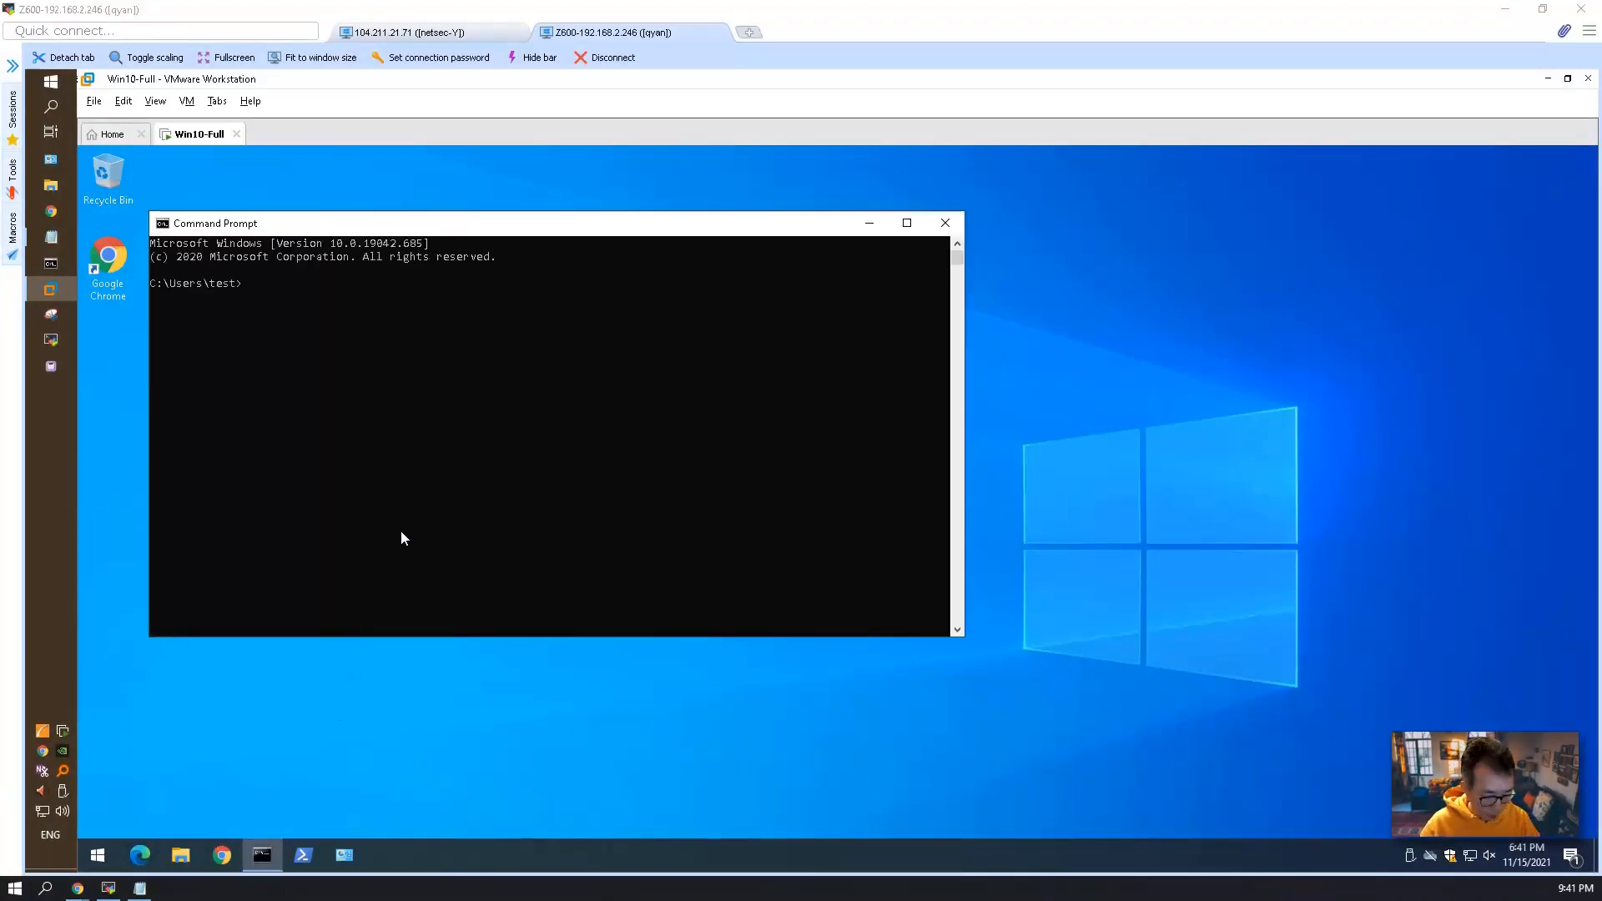
{"action": "type", "text": "netstat "}
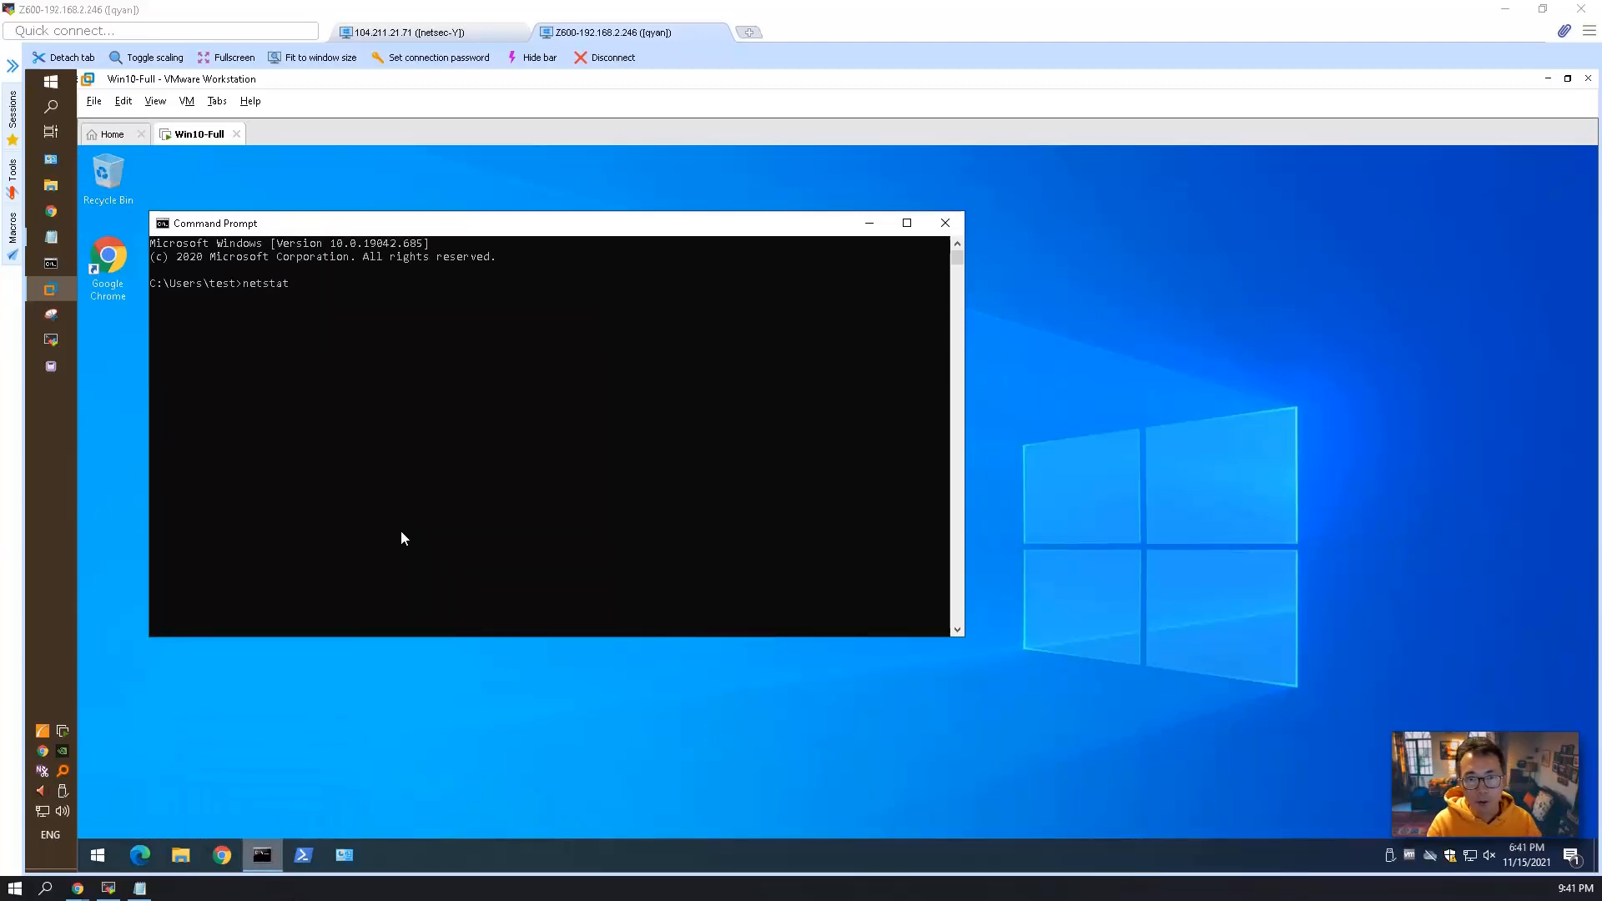
{"action": "type", "text": "-nat "}
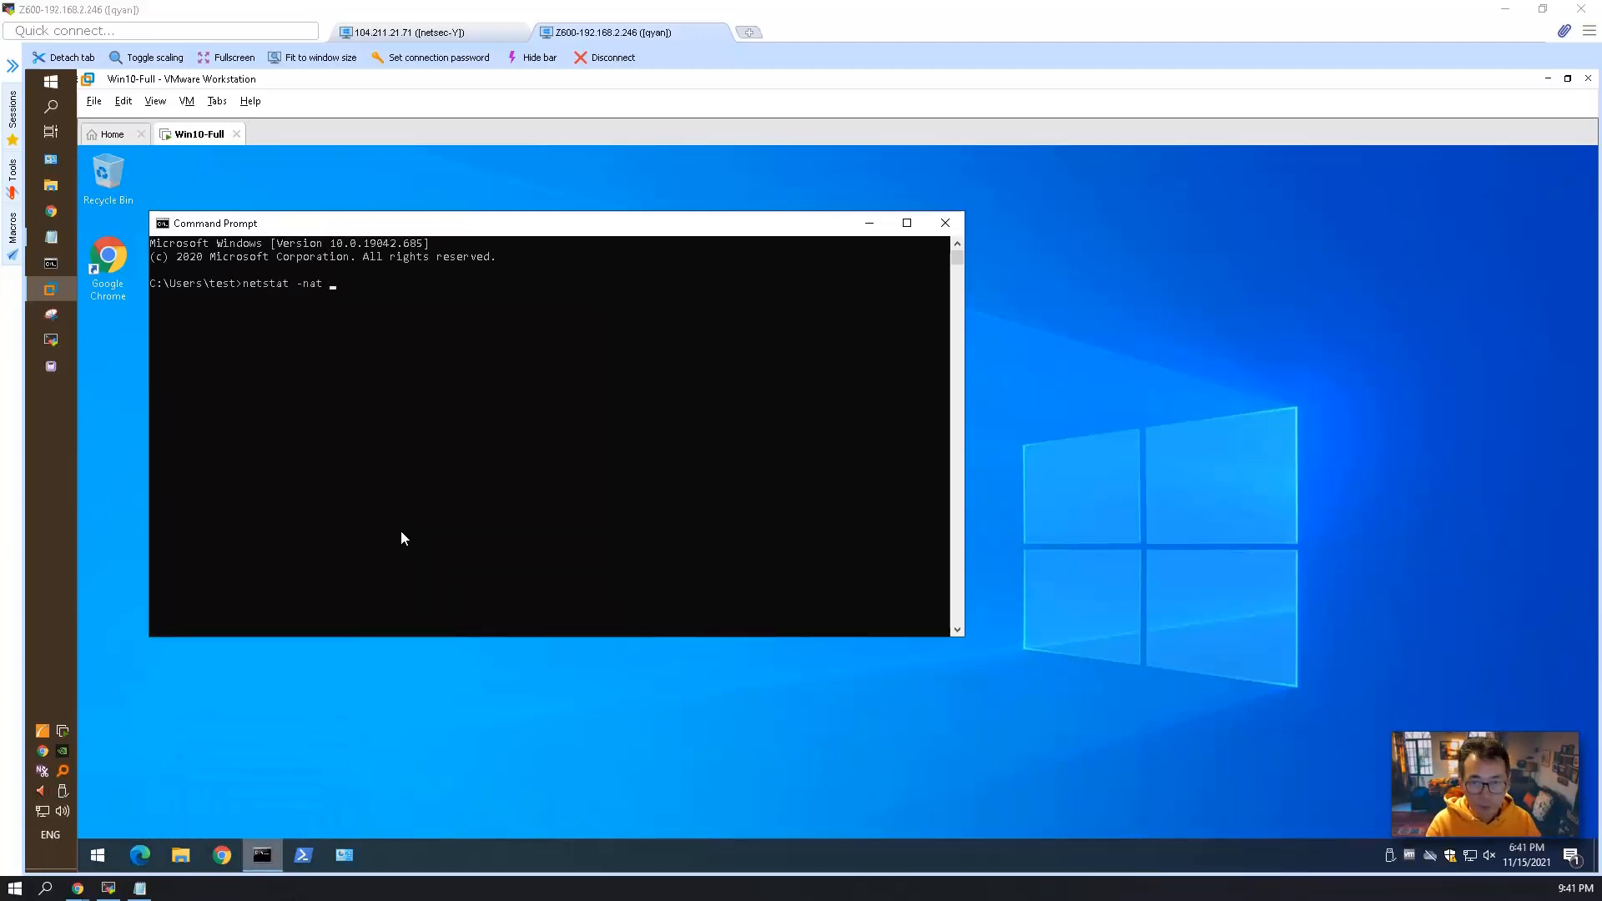
{"action": "type", "text": "| find \""}
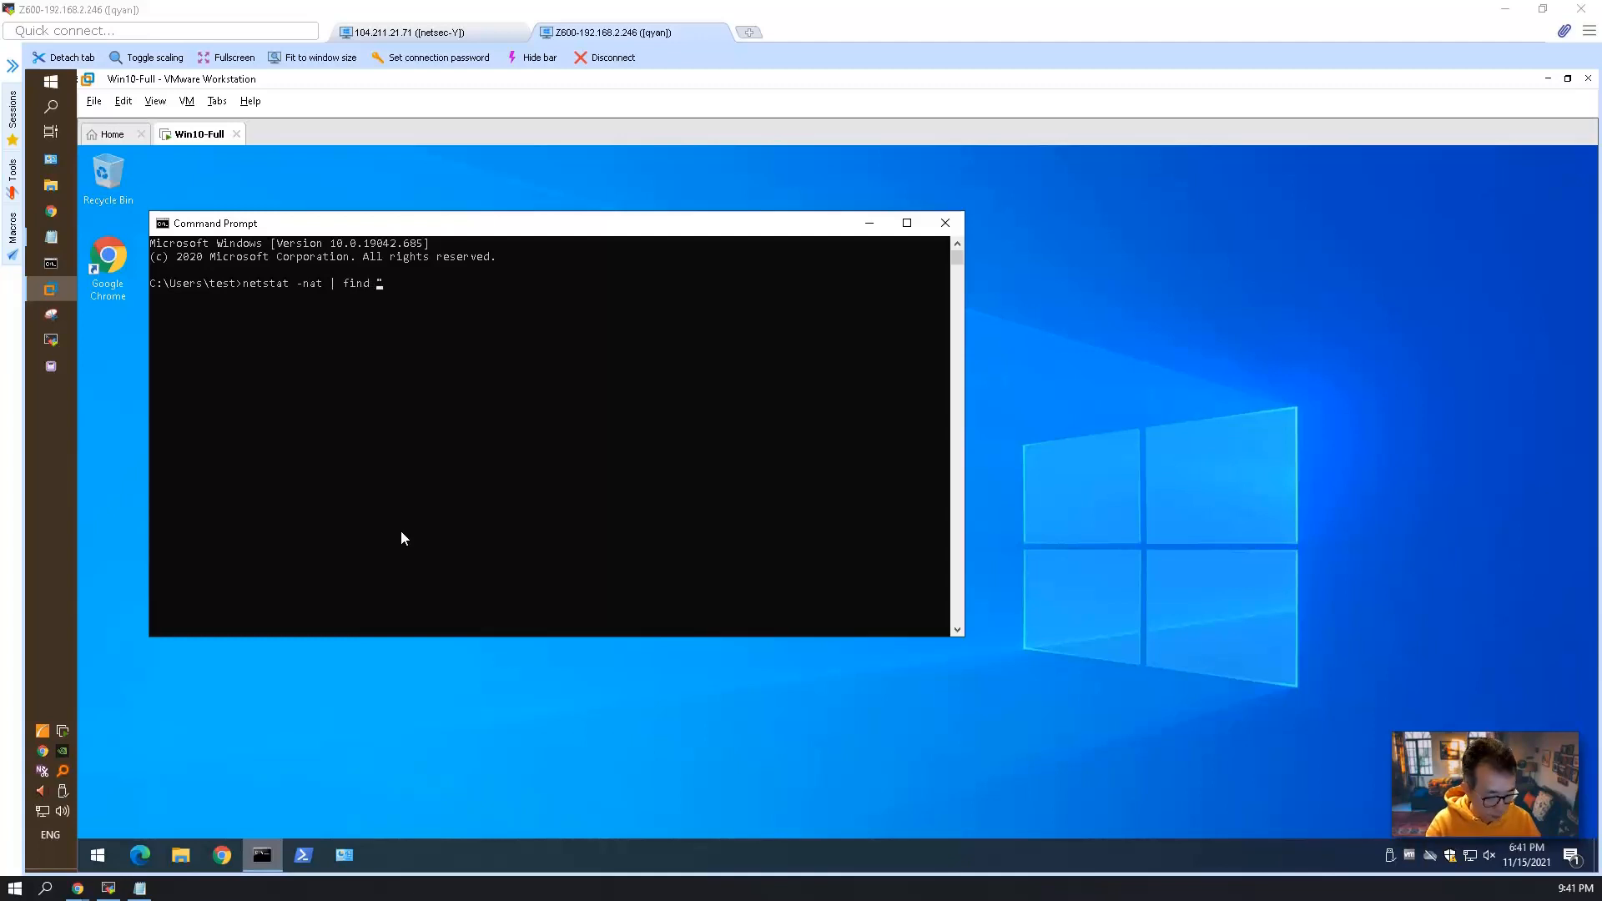
{"action": "type", "text": "445\""}
{"action": "key", "text": "Return"}
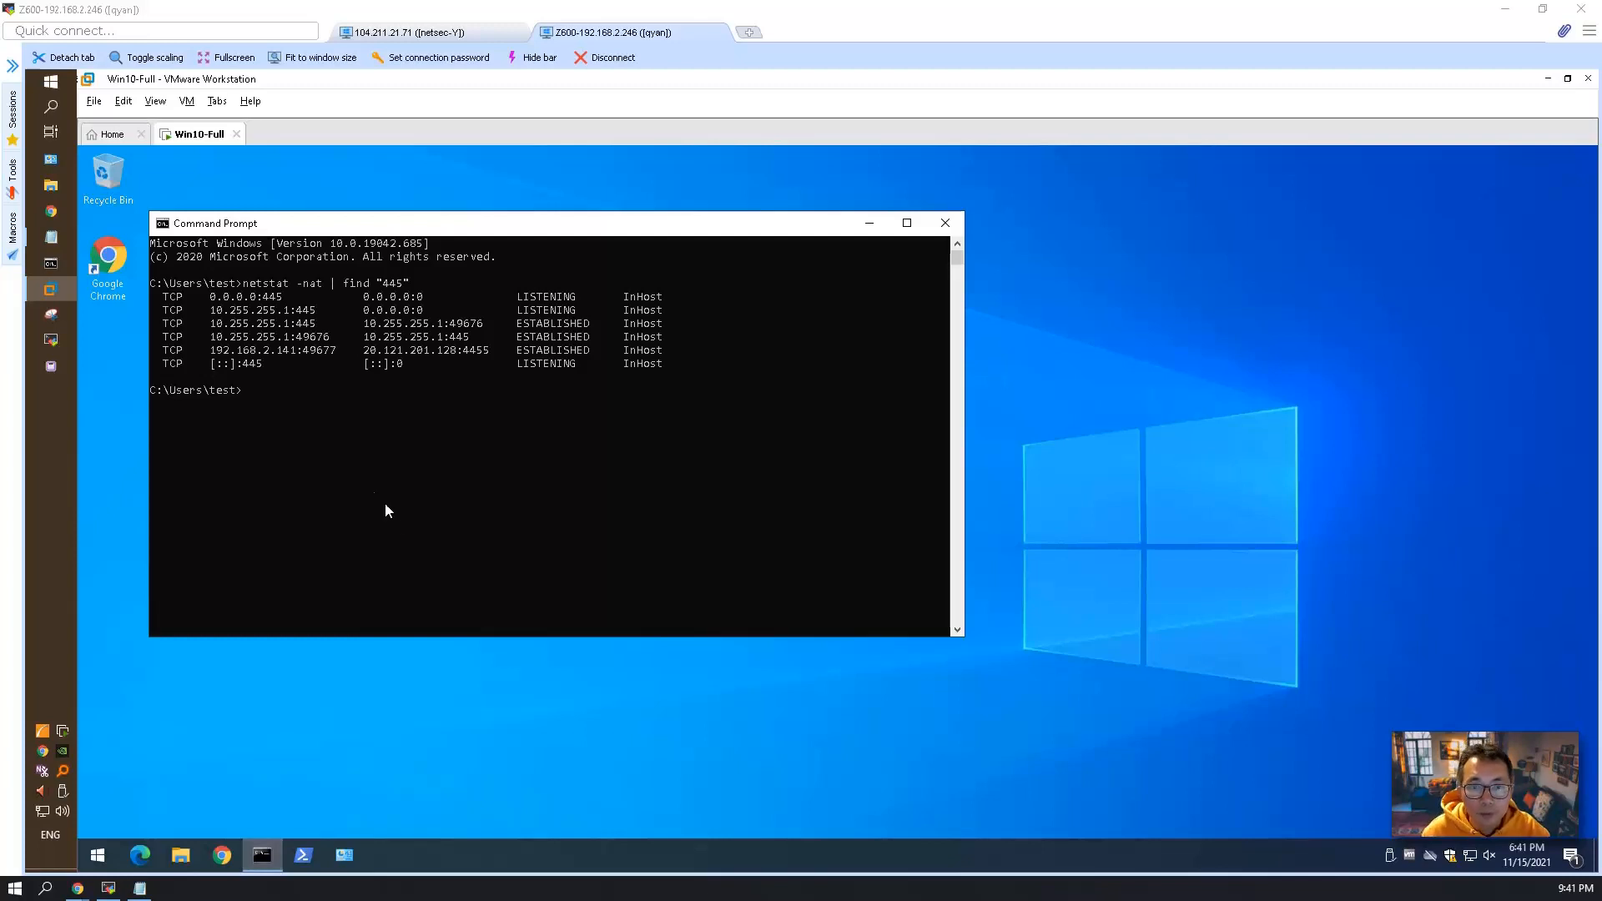
{"action": "left_click_drag", "start_coordinate": [209, 305], "coordinate": [318, 325]}
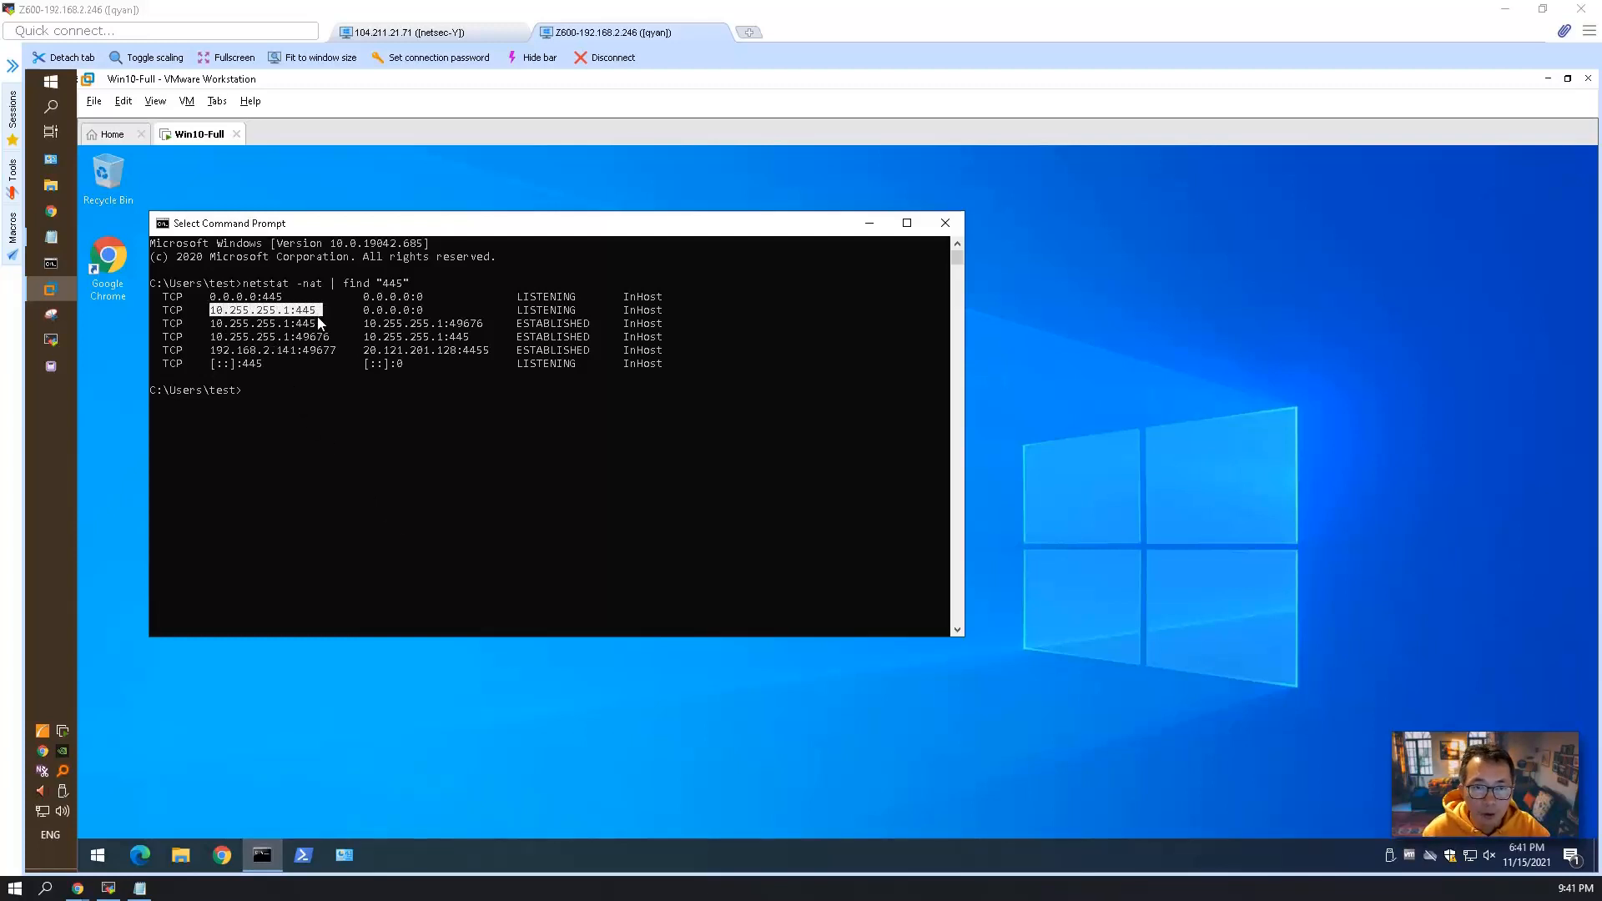
{"action": "left_click", "coordinate": [320, 393]}
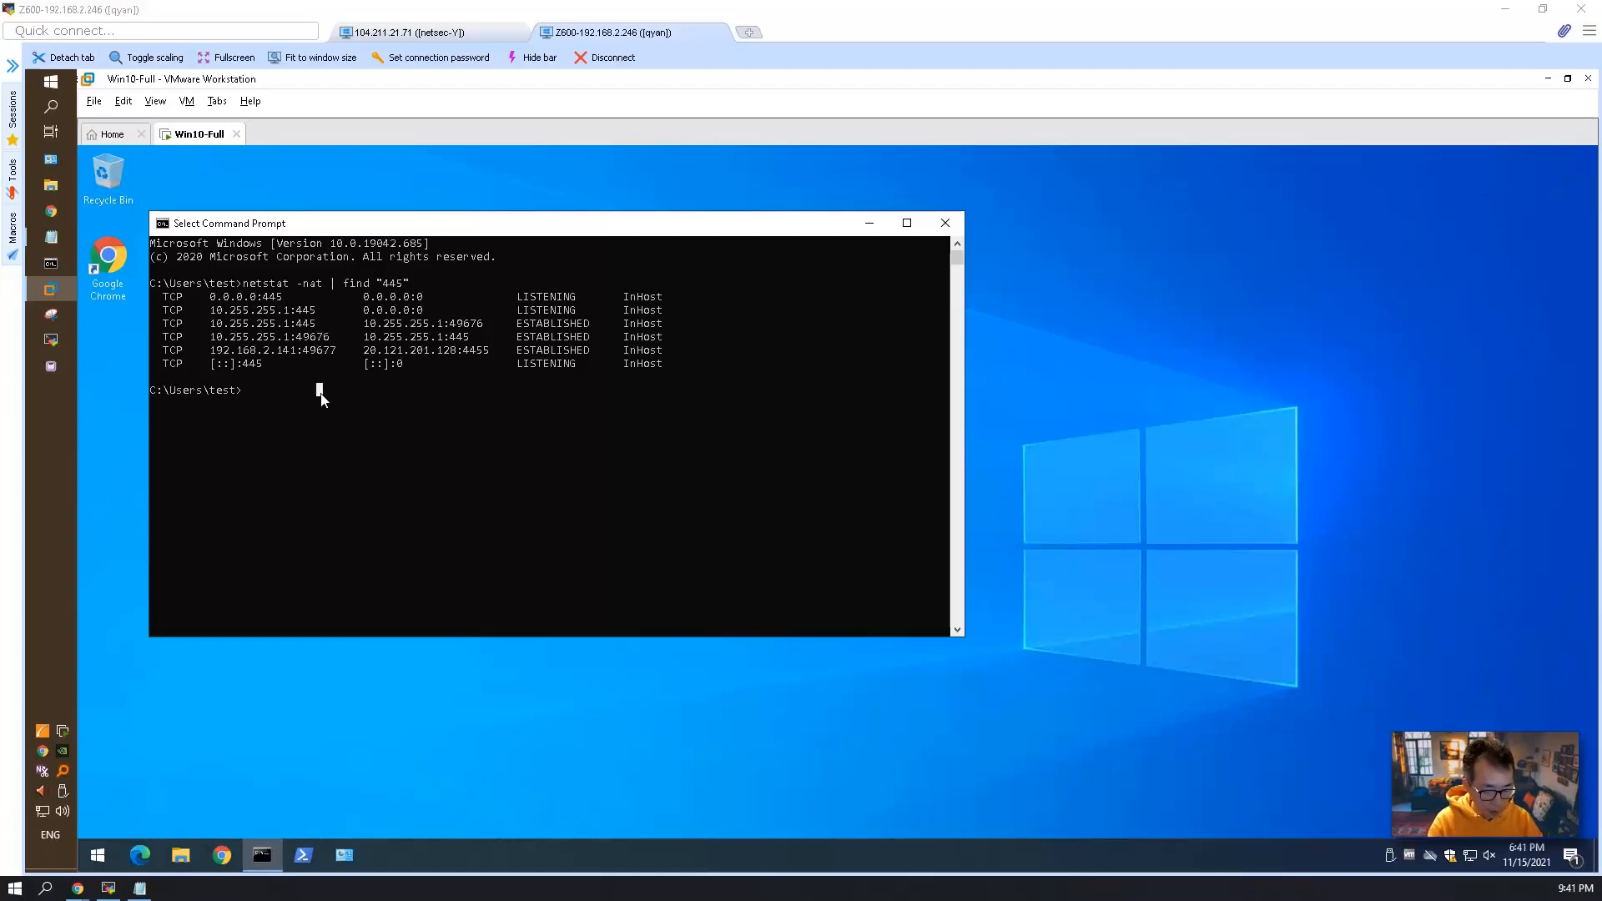
Run ipconfig and examine the Loopback adapter's IPv4 address and subnet mask.
{"action": "type", "text": "ipconfig"}
{"action": "key", "text": "Return"}
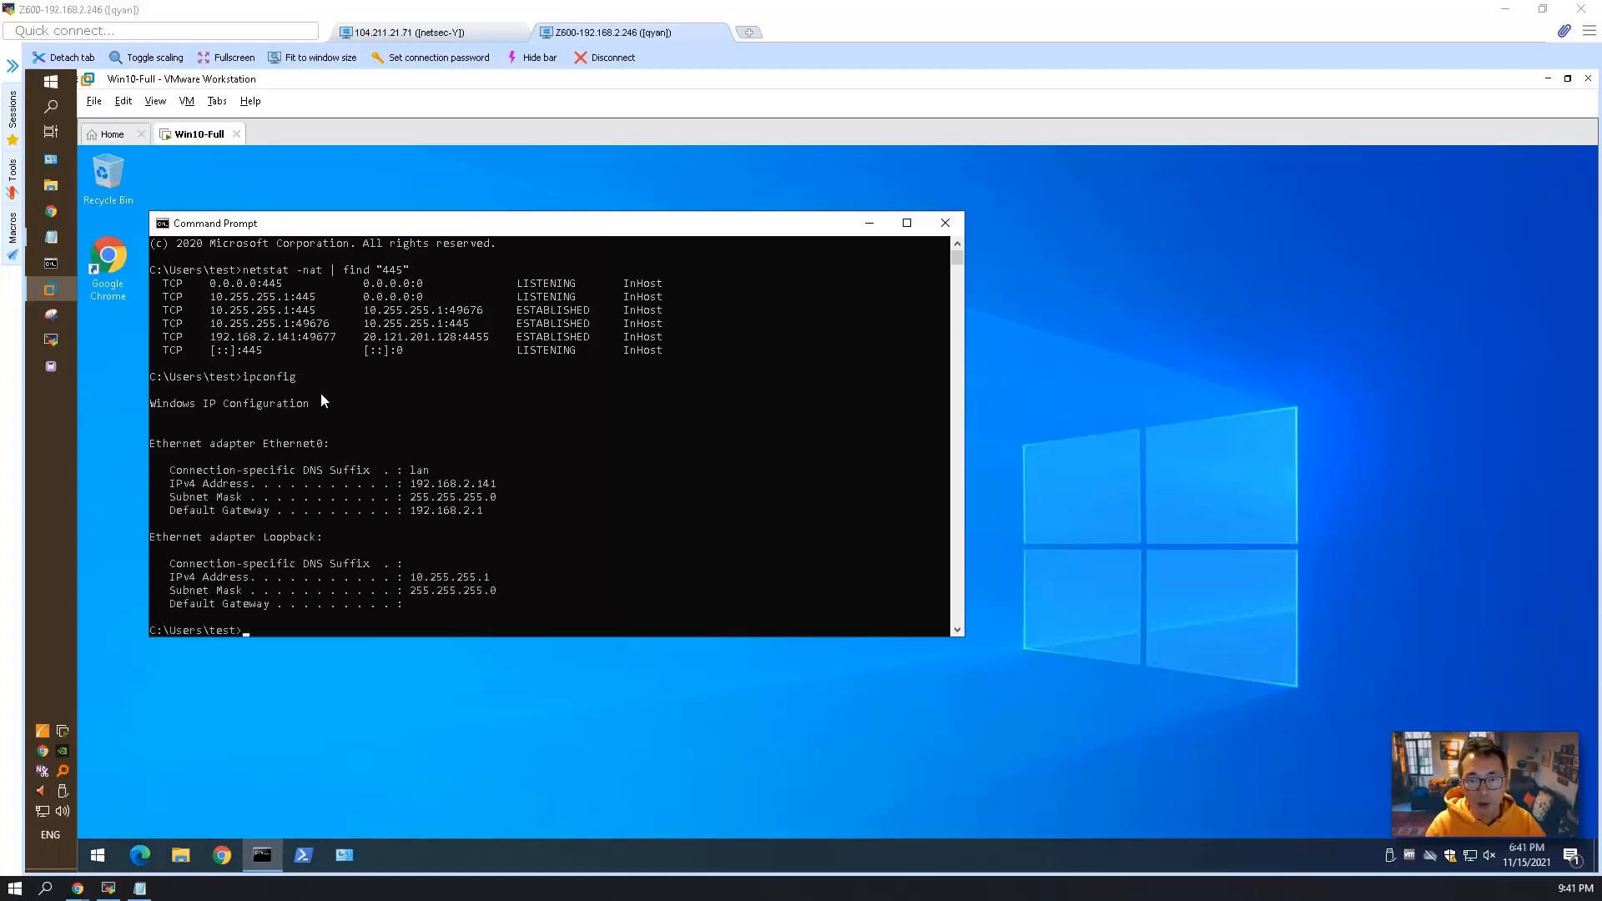
{"action": "left_click_drag", "start_coordinate": [266, 536], "coordinate": [328, 538]}
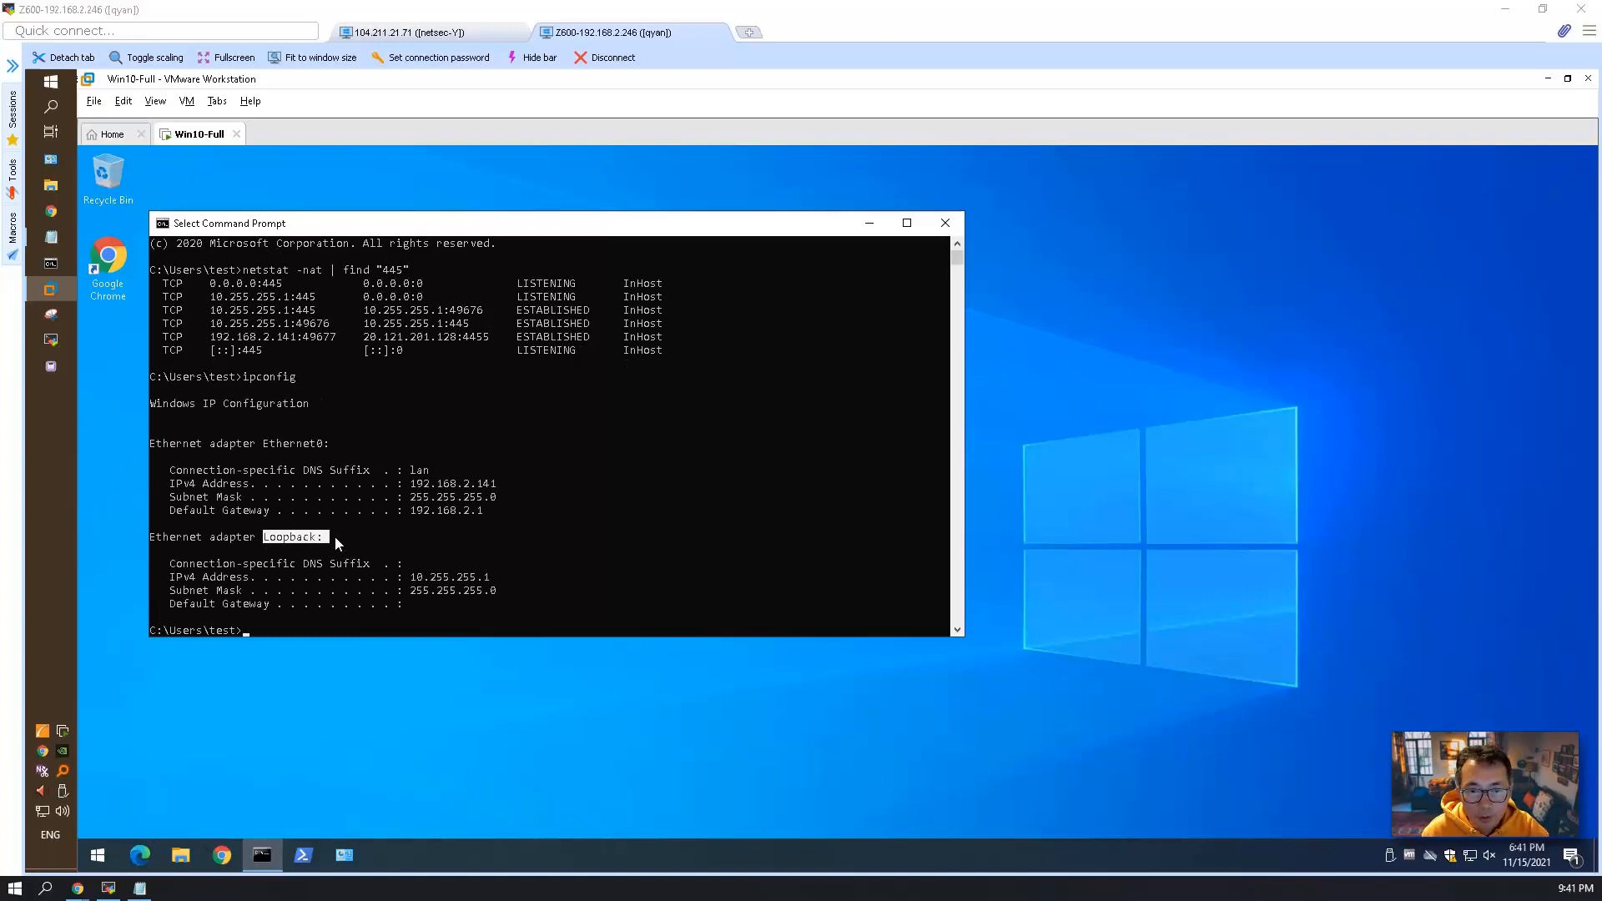
{"action": "left_click_drag", "start_coordinate": [420, 577], "coordinate": [506, 588]}
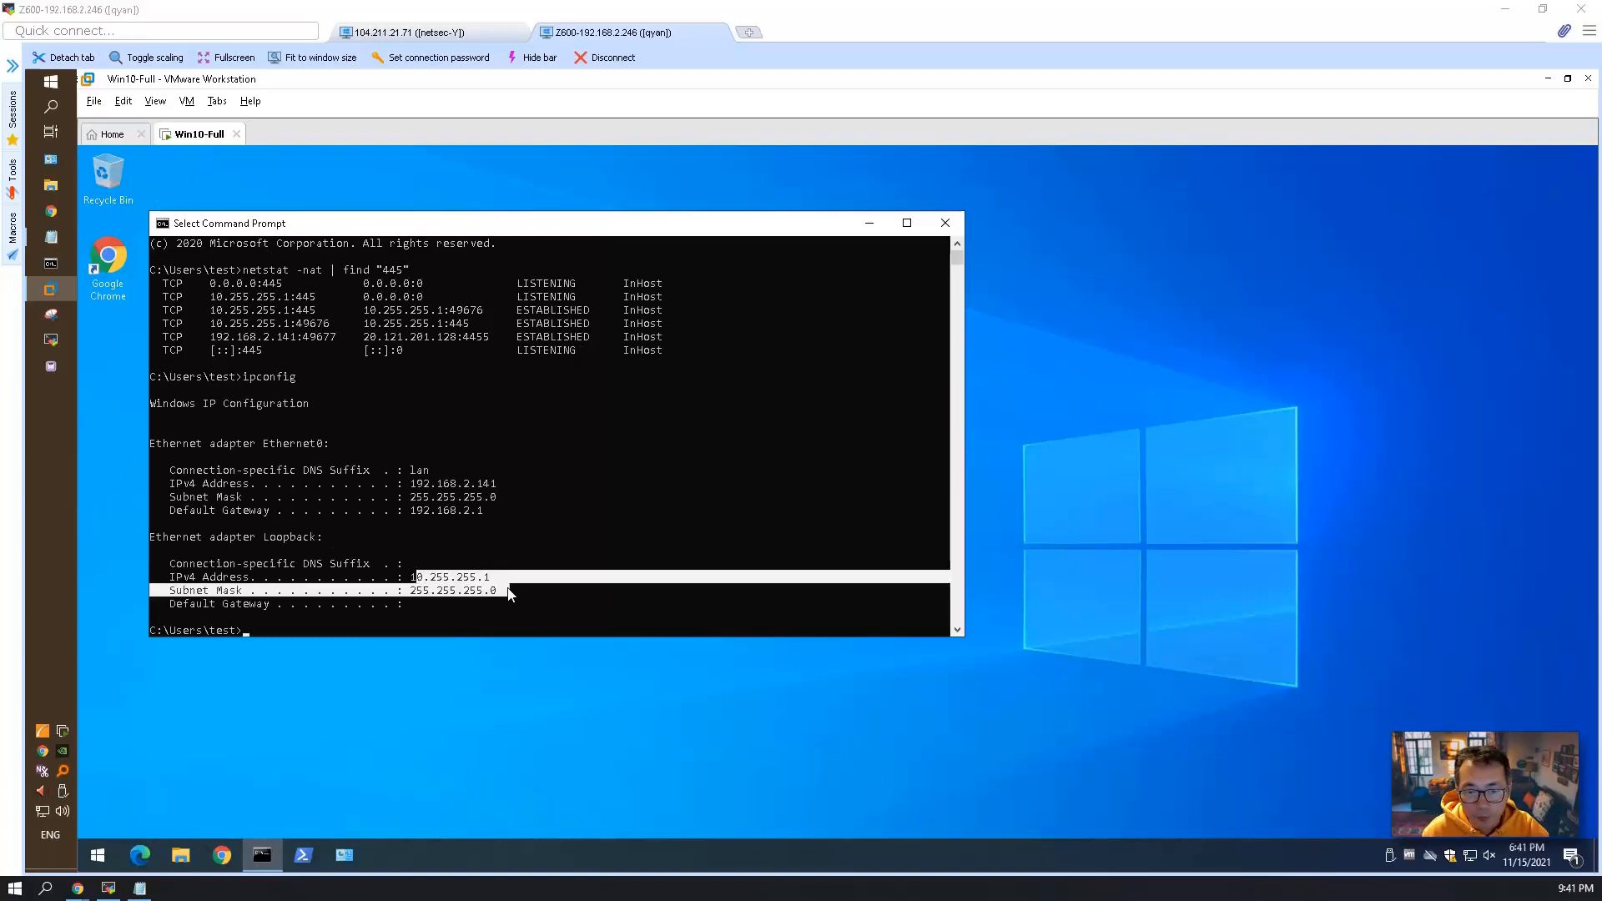
Open File Explorer and disconnect the existing testfs2 network drive (V:).
{"action": "left_click", "coordinate": [184, 853]}
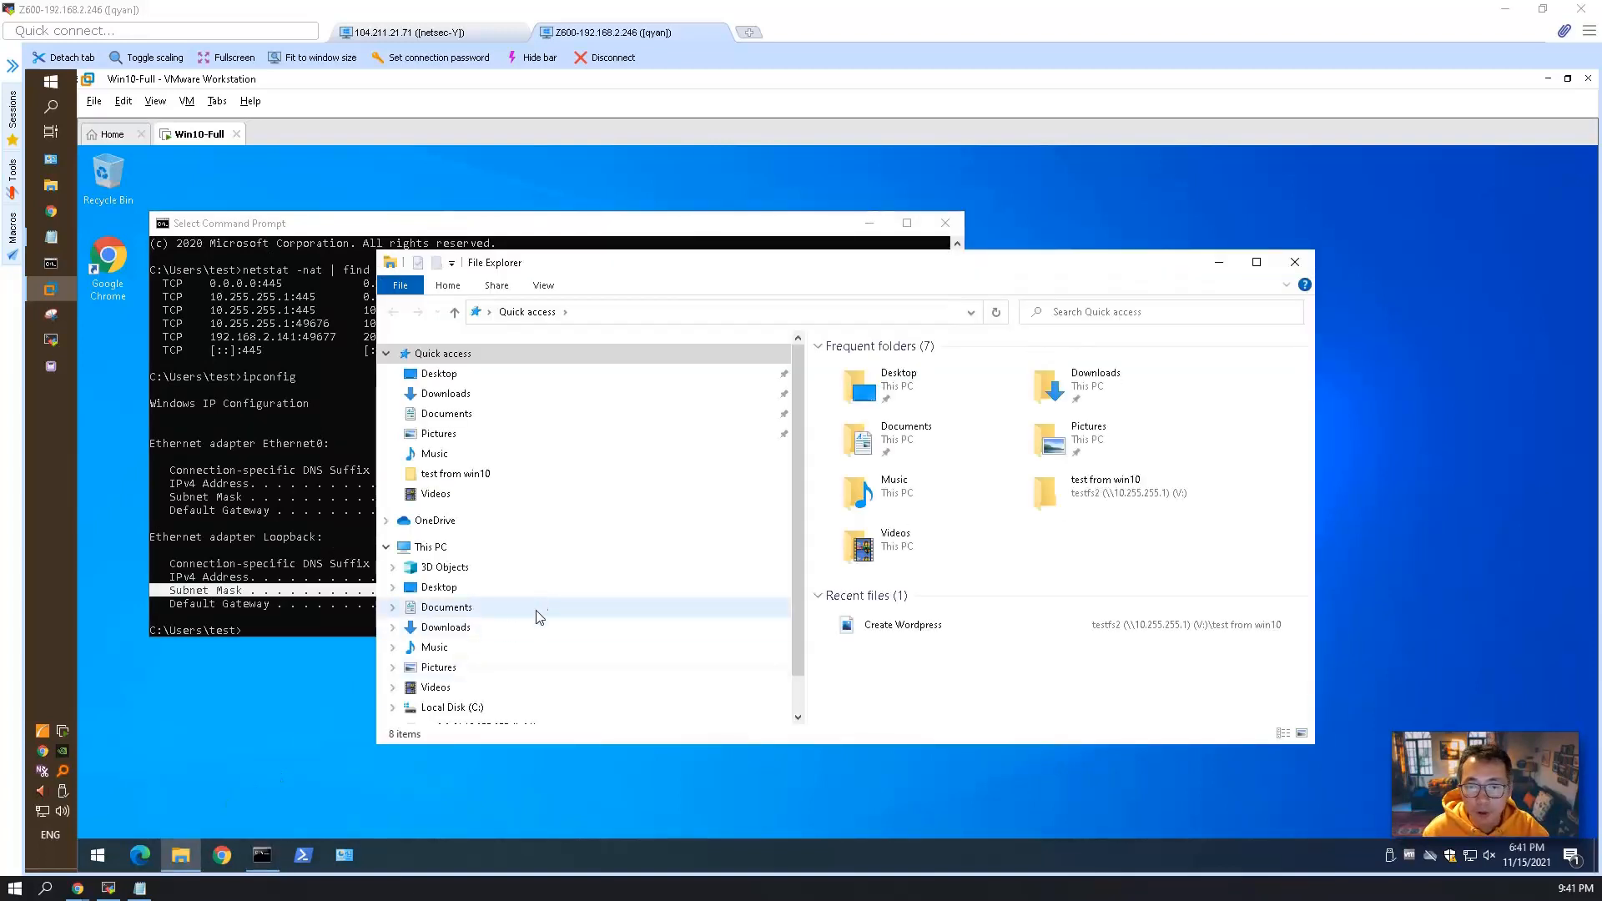
{"action": "scroll", "coordinate": [501, 709], "scroll_direction": "down", "scroll_amount": 1}
{"action": "left_click", "coordinate": [472, 672]}
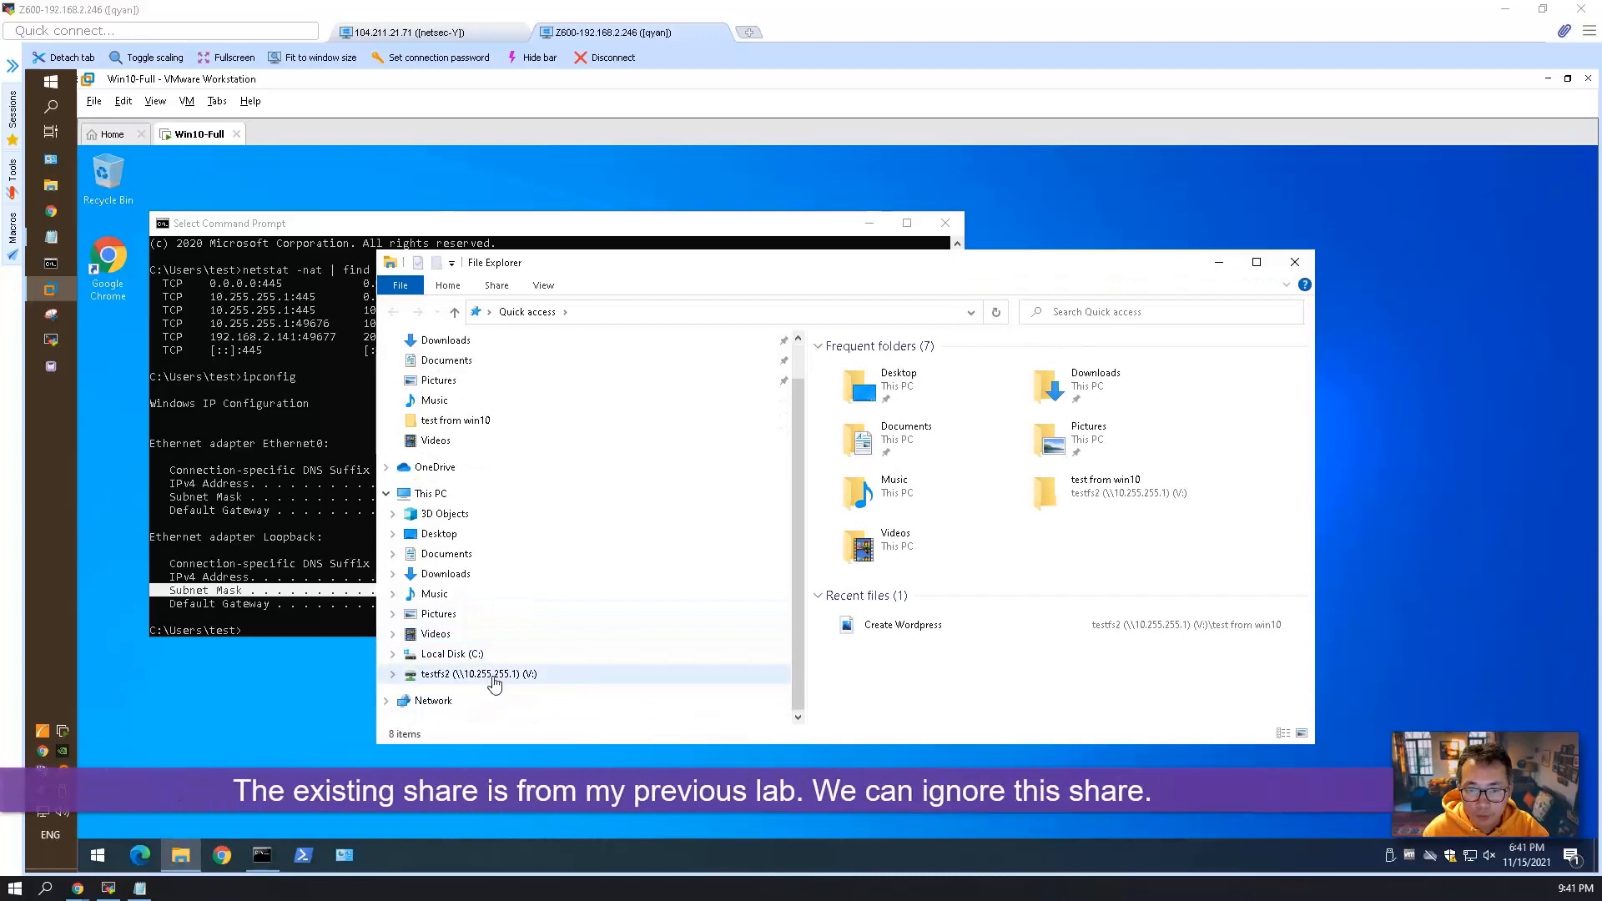
{"action": "left_click", "coordinate": [973, 585]}
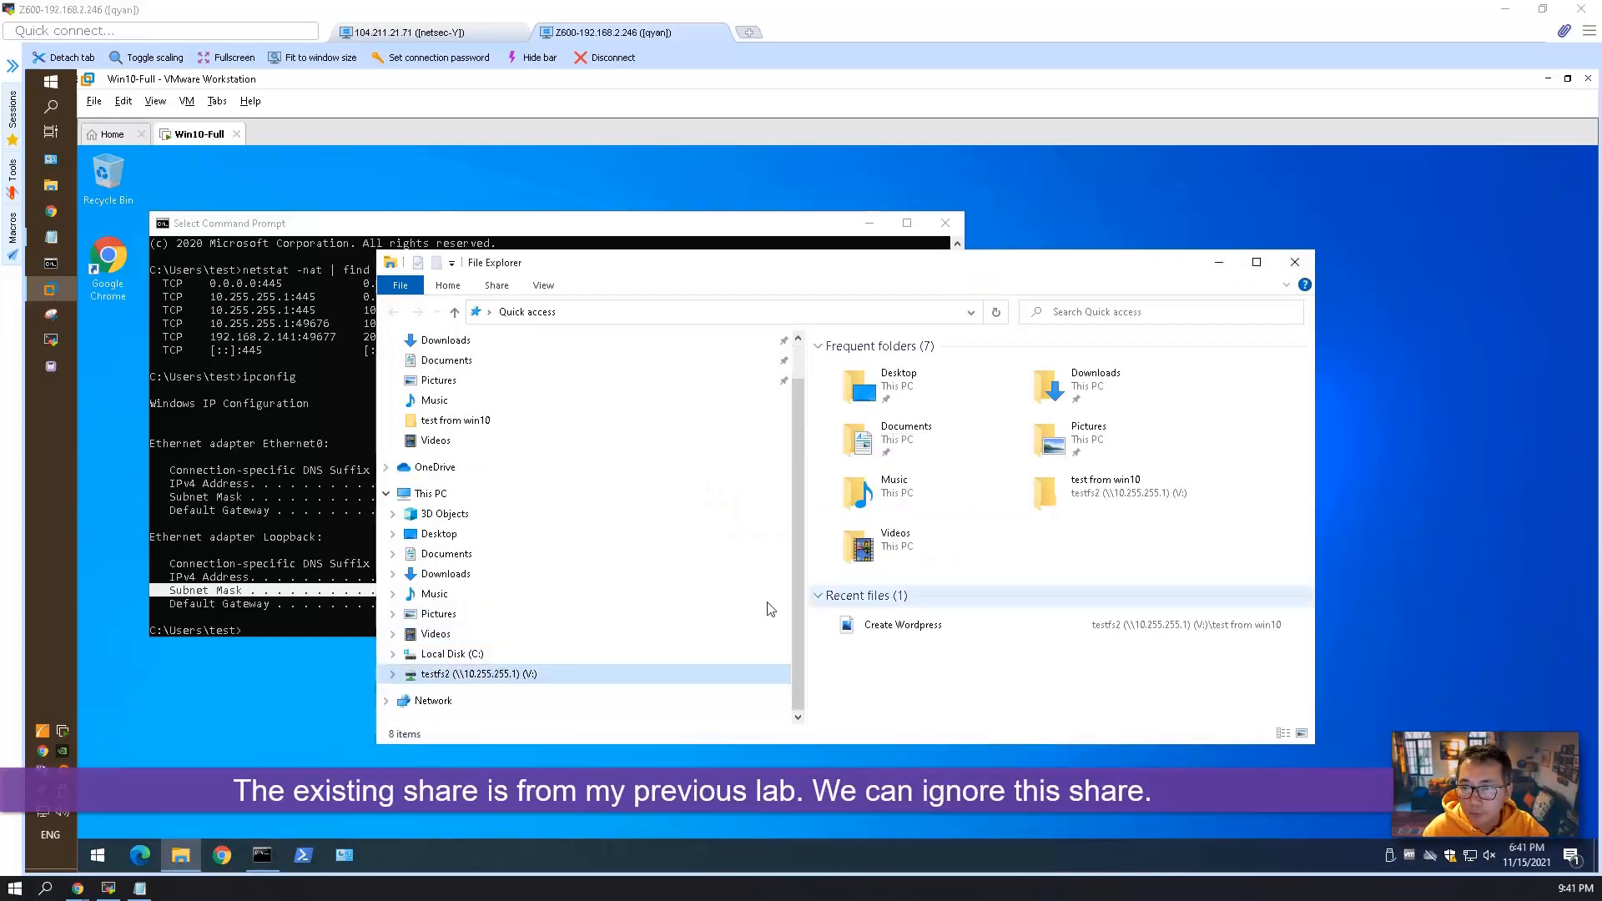
{"action": "right_click", "coordinate": [549, 669]}
{"action": "mouse_move", "coordinate": [605, 636]}
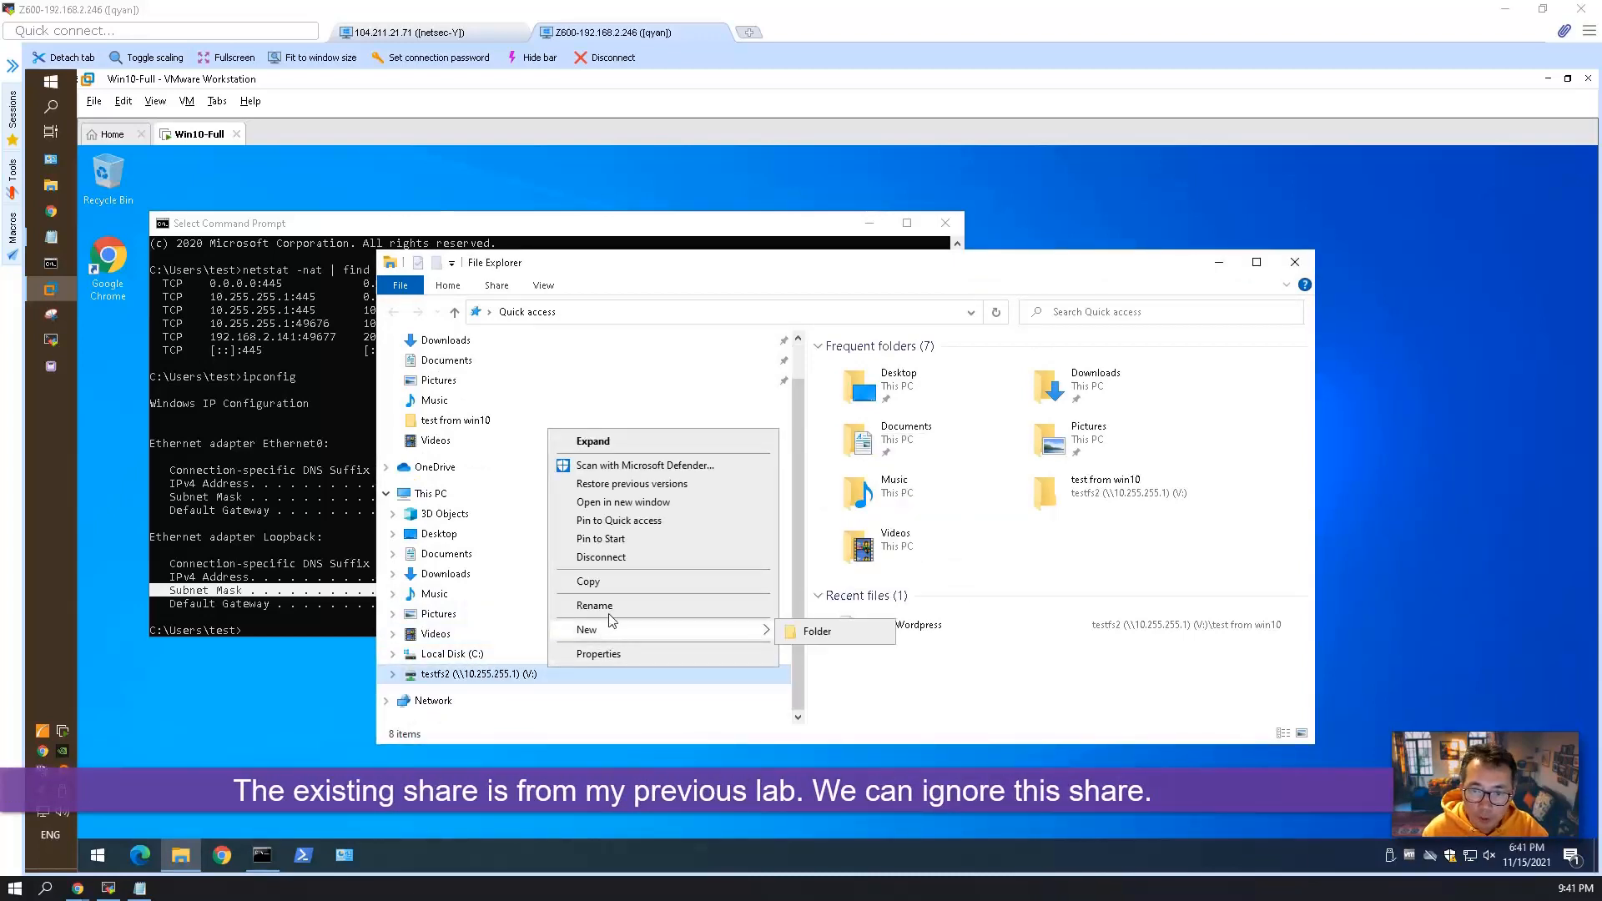
{"action": "left_click", "coordinate": [619, 560]}
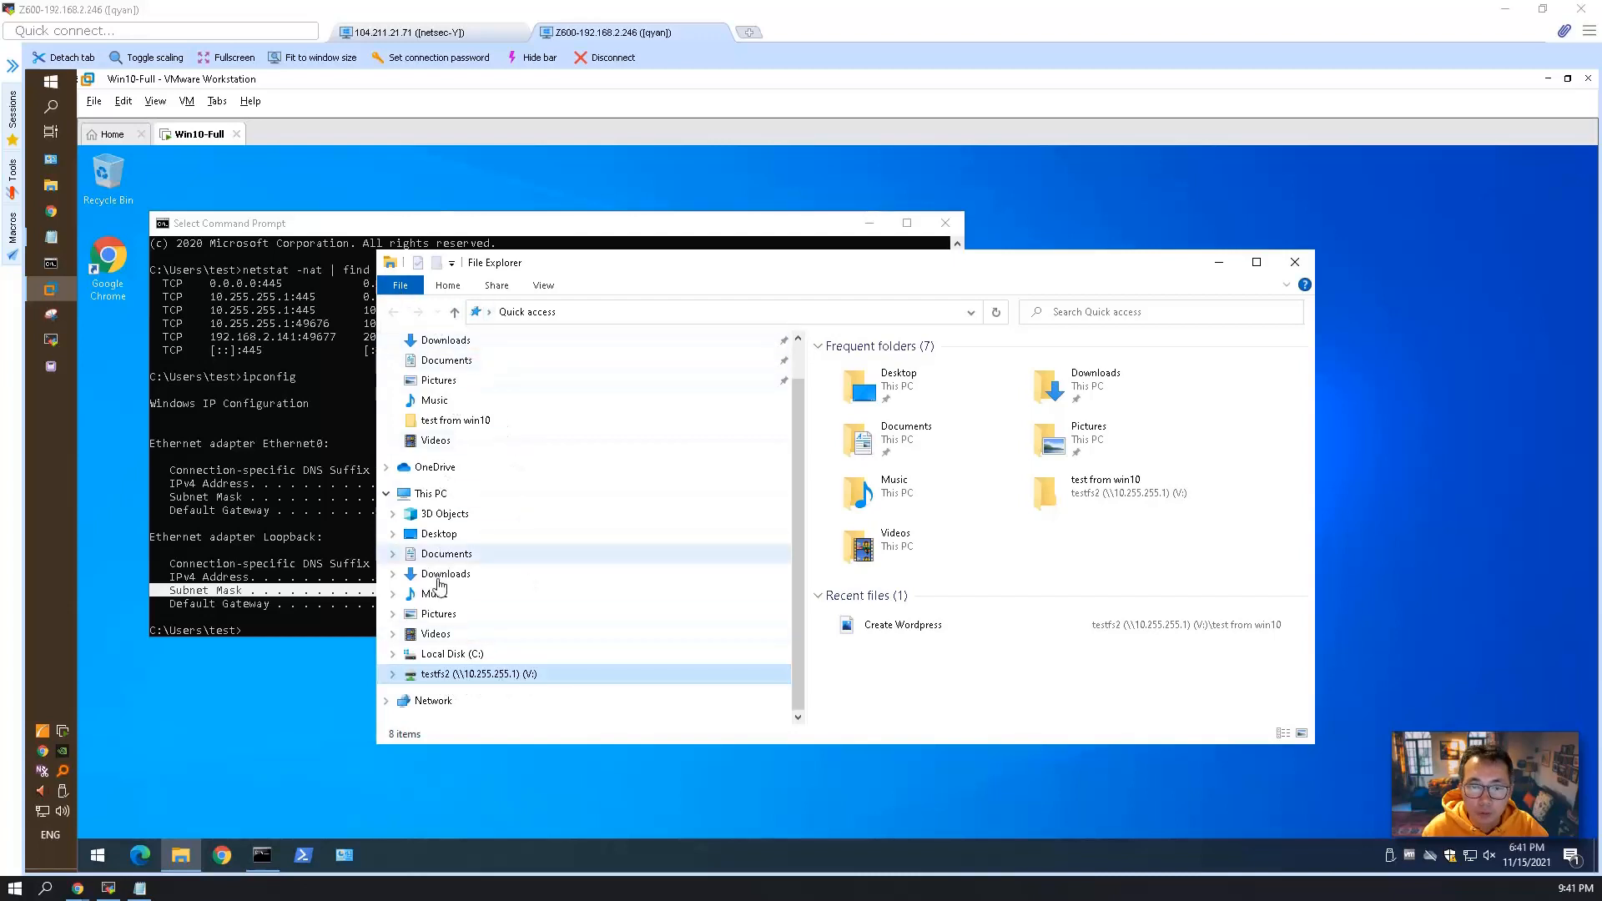
Map network drive Z: to the shared folder syncfolder on \\10.255.255.1, browsing the server to pick the folder.
{"action": "left_click", "coordinate": [432, 494]}
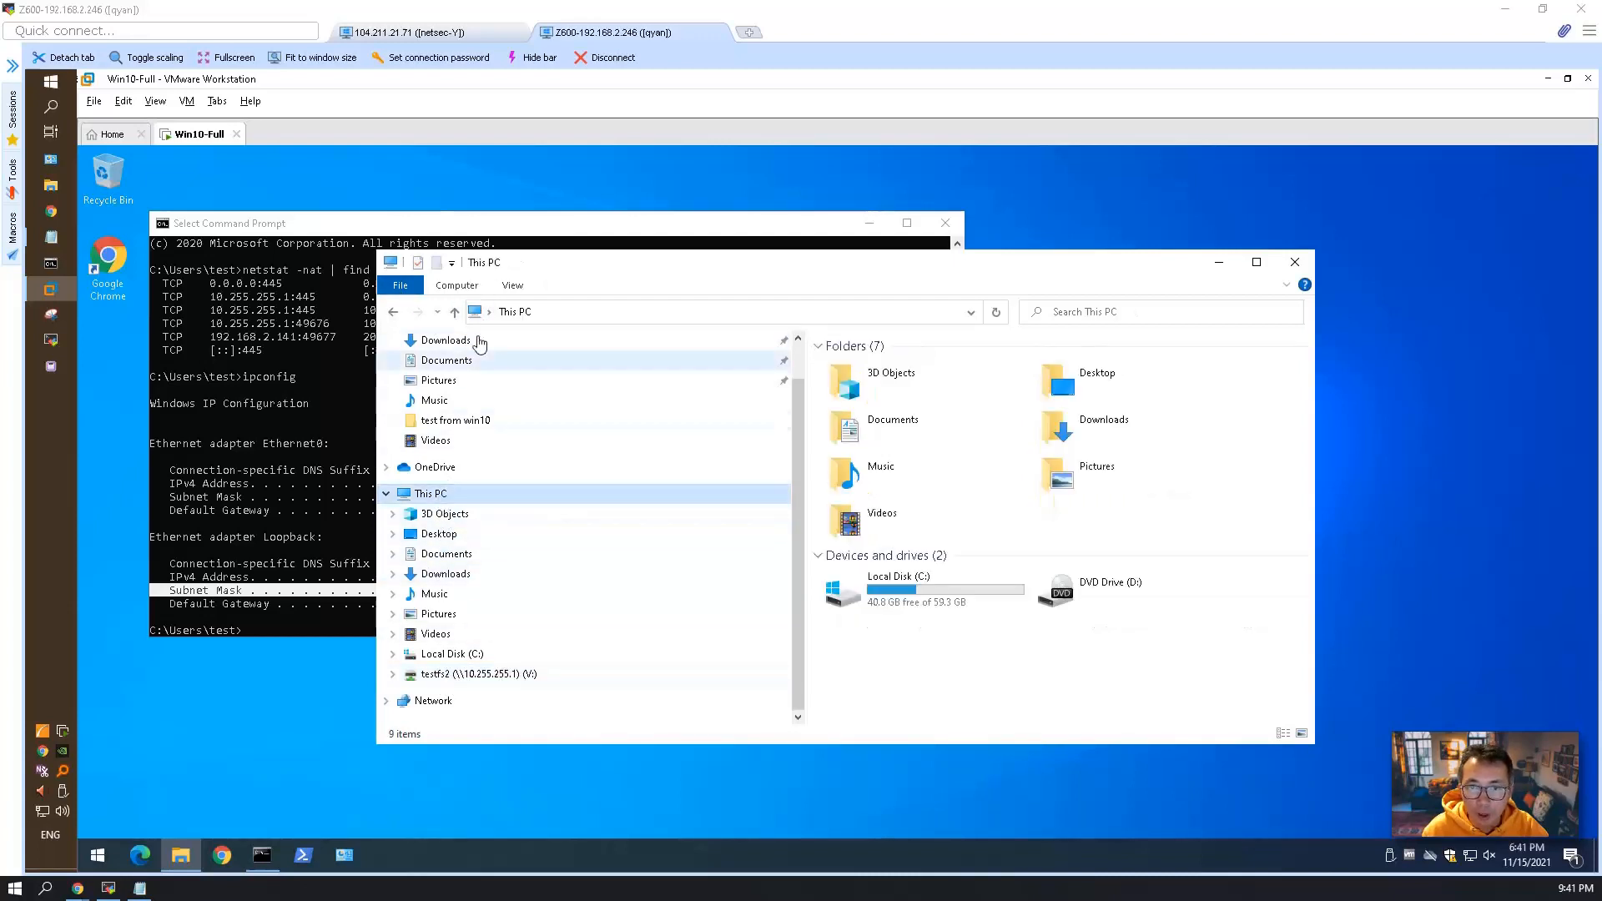
{"action": "left_click", "coordinate": [457, 285]}
{"action": "left_click", "coordinate": [592, 343]}
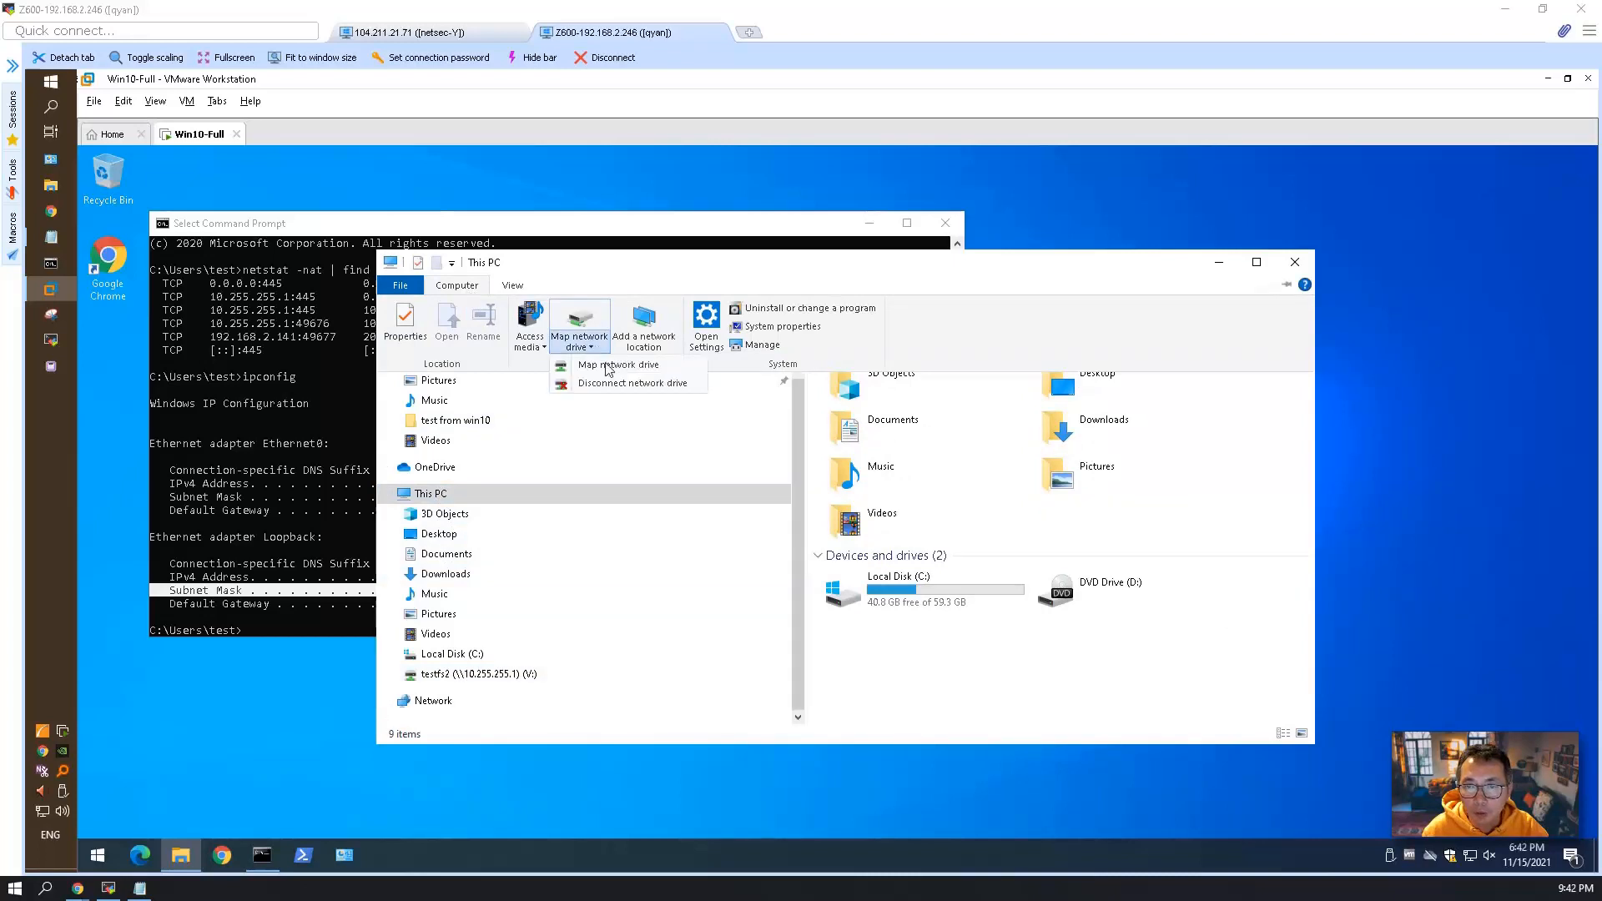
{"action": "left_click", "coordinate": [625, 368]}
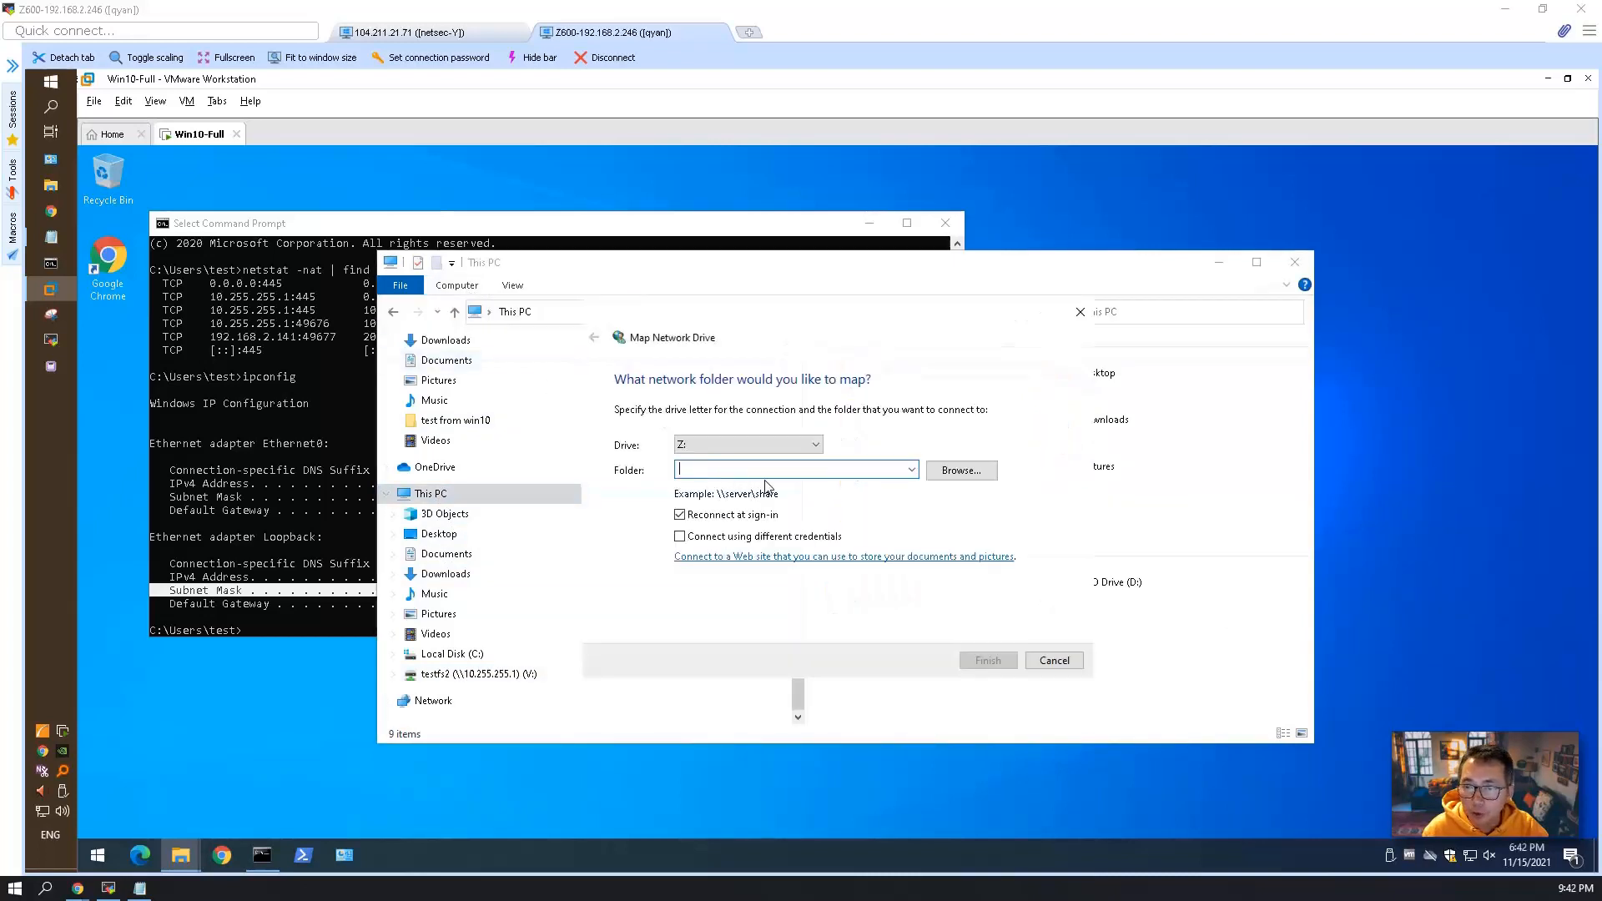
{"action": "type", "text": "\\\\"}
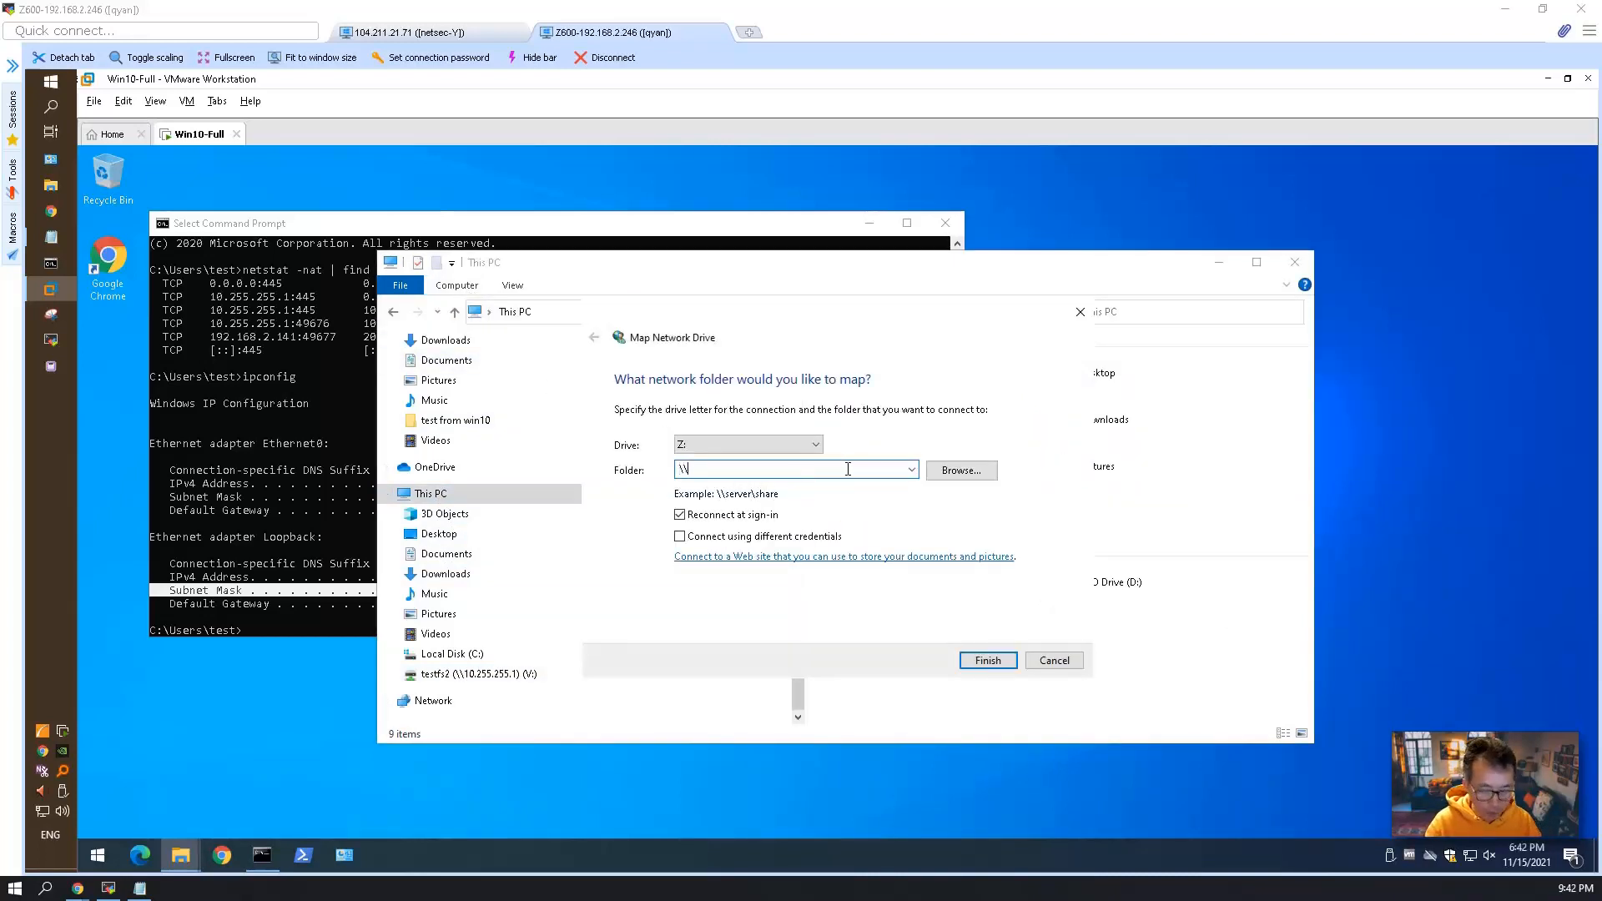
{"action": "type", "text": "10.255"}
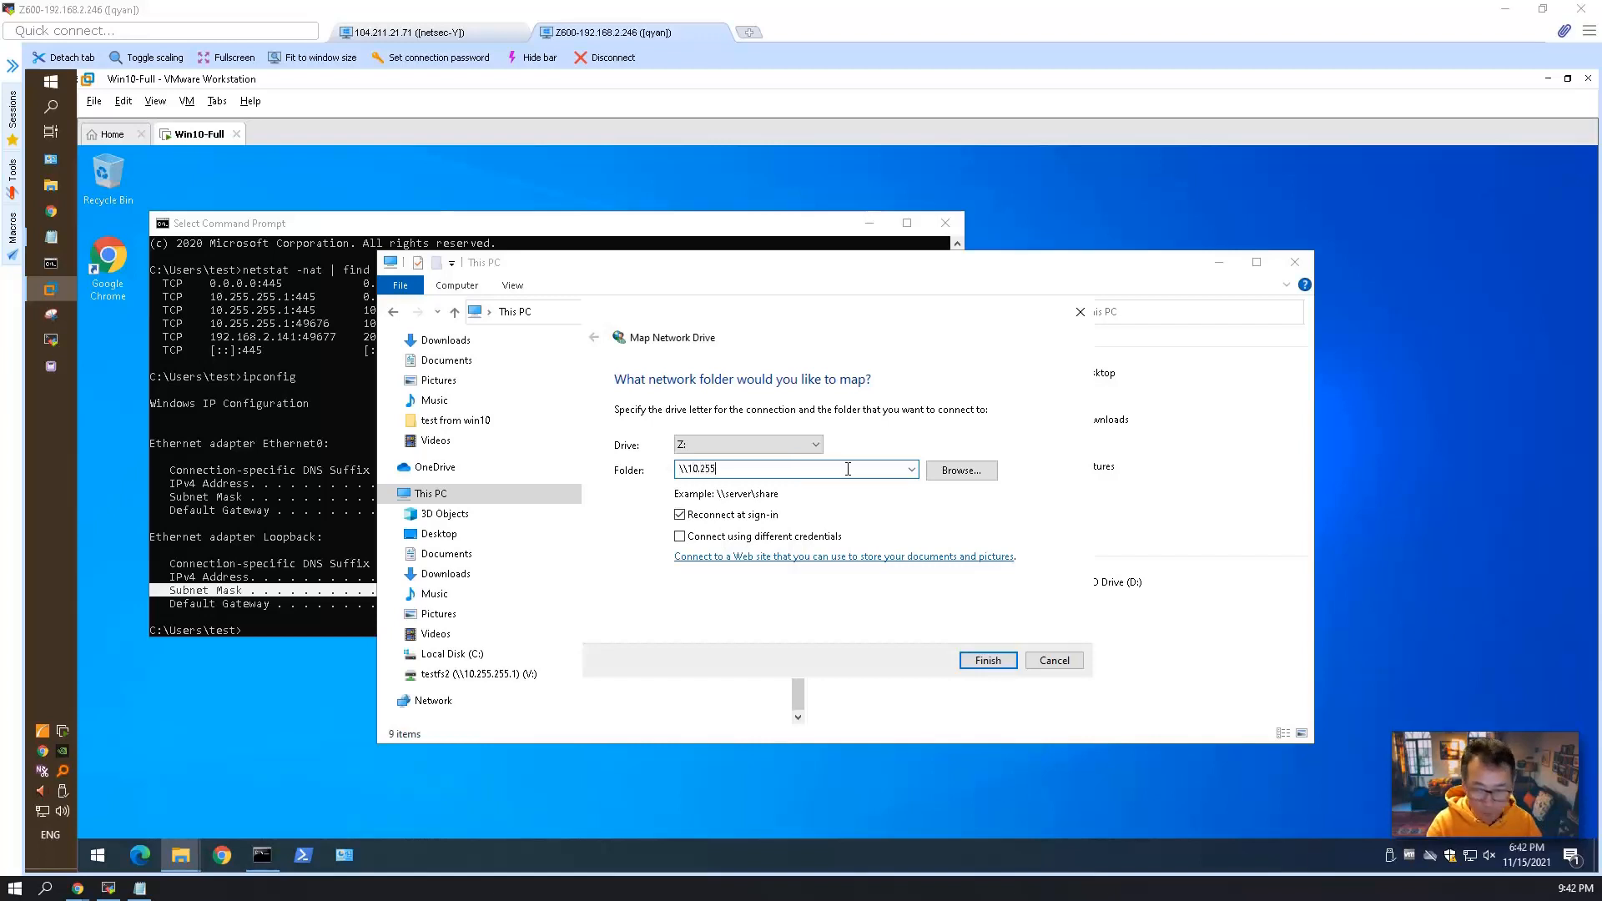
{"action": "type", "text": ".25"}
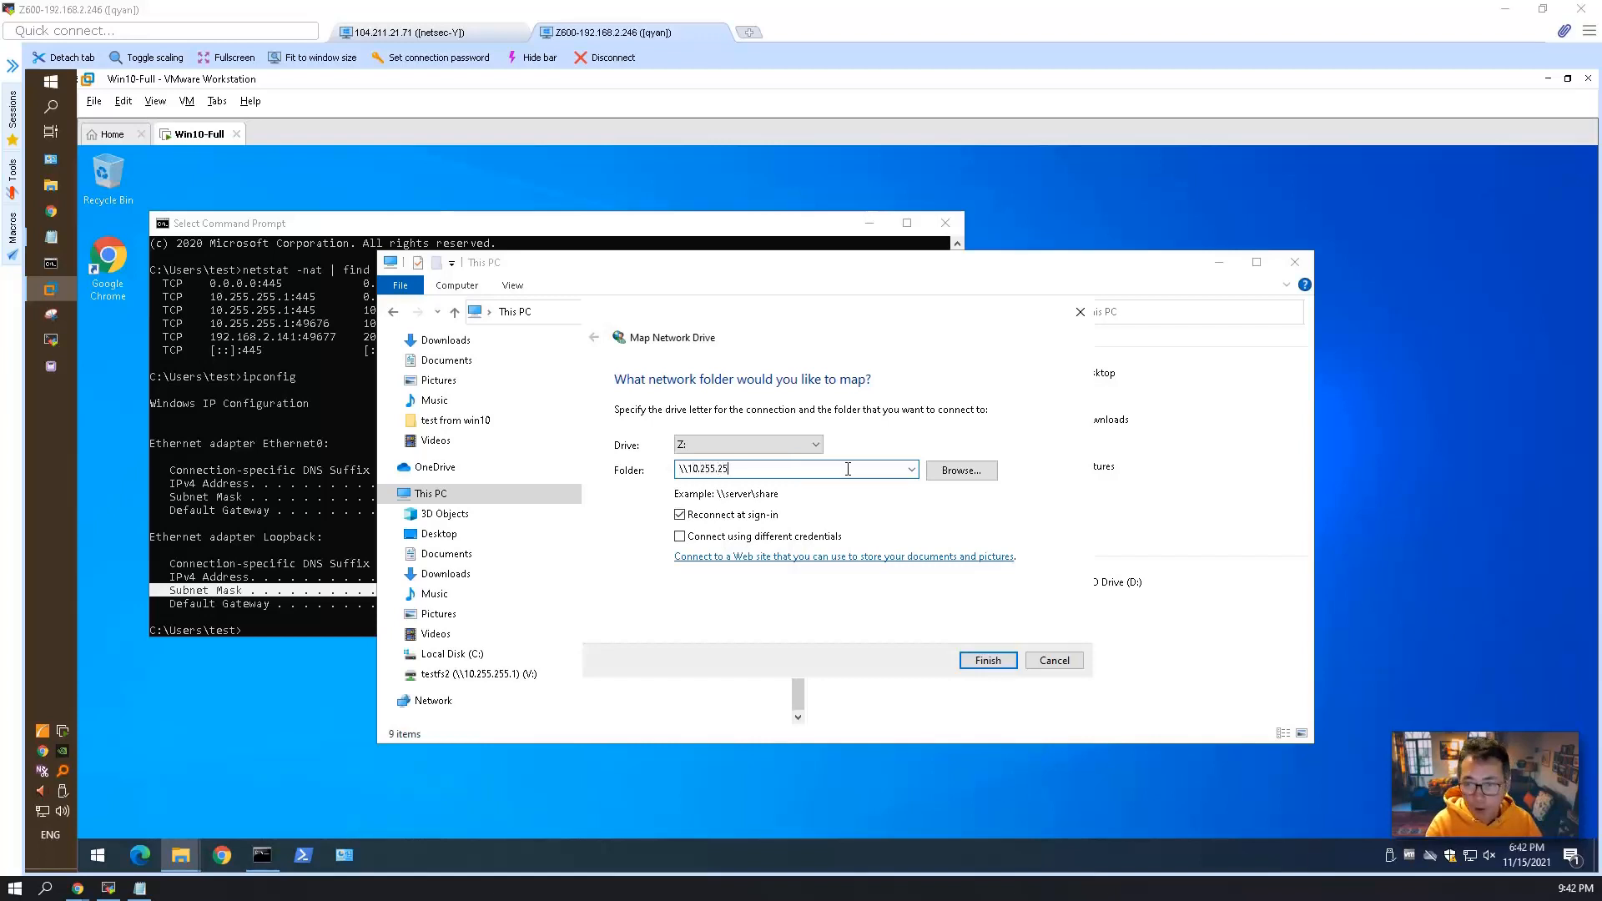
{"action": "type", "text": "5.2"}
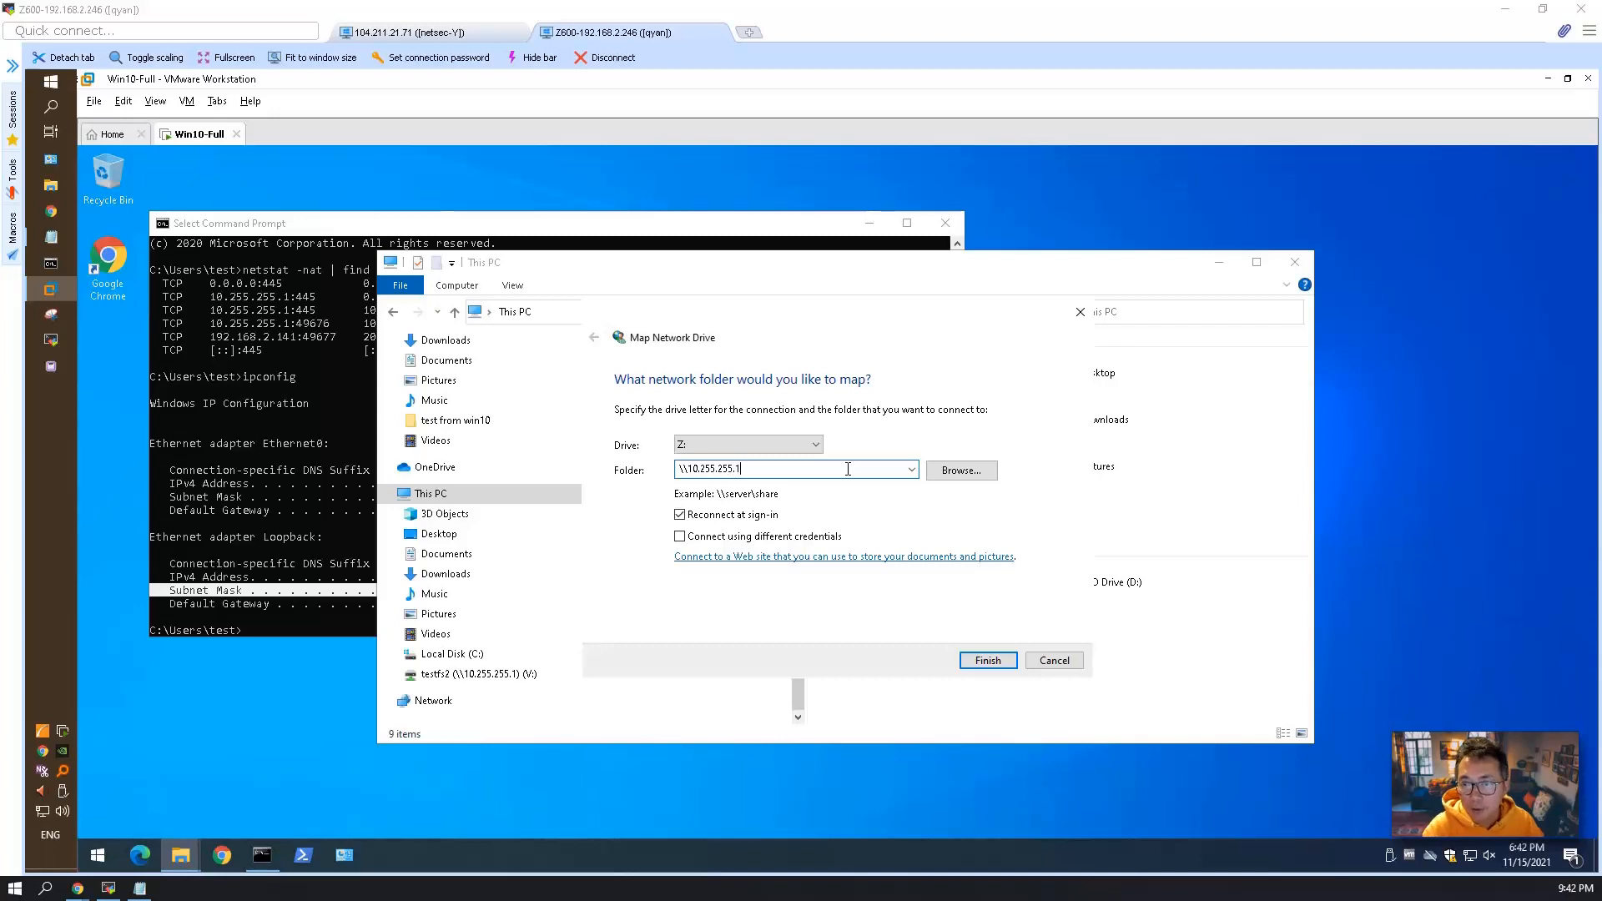
{"action": "left_click", "coordinate": [961, 470]}
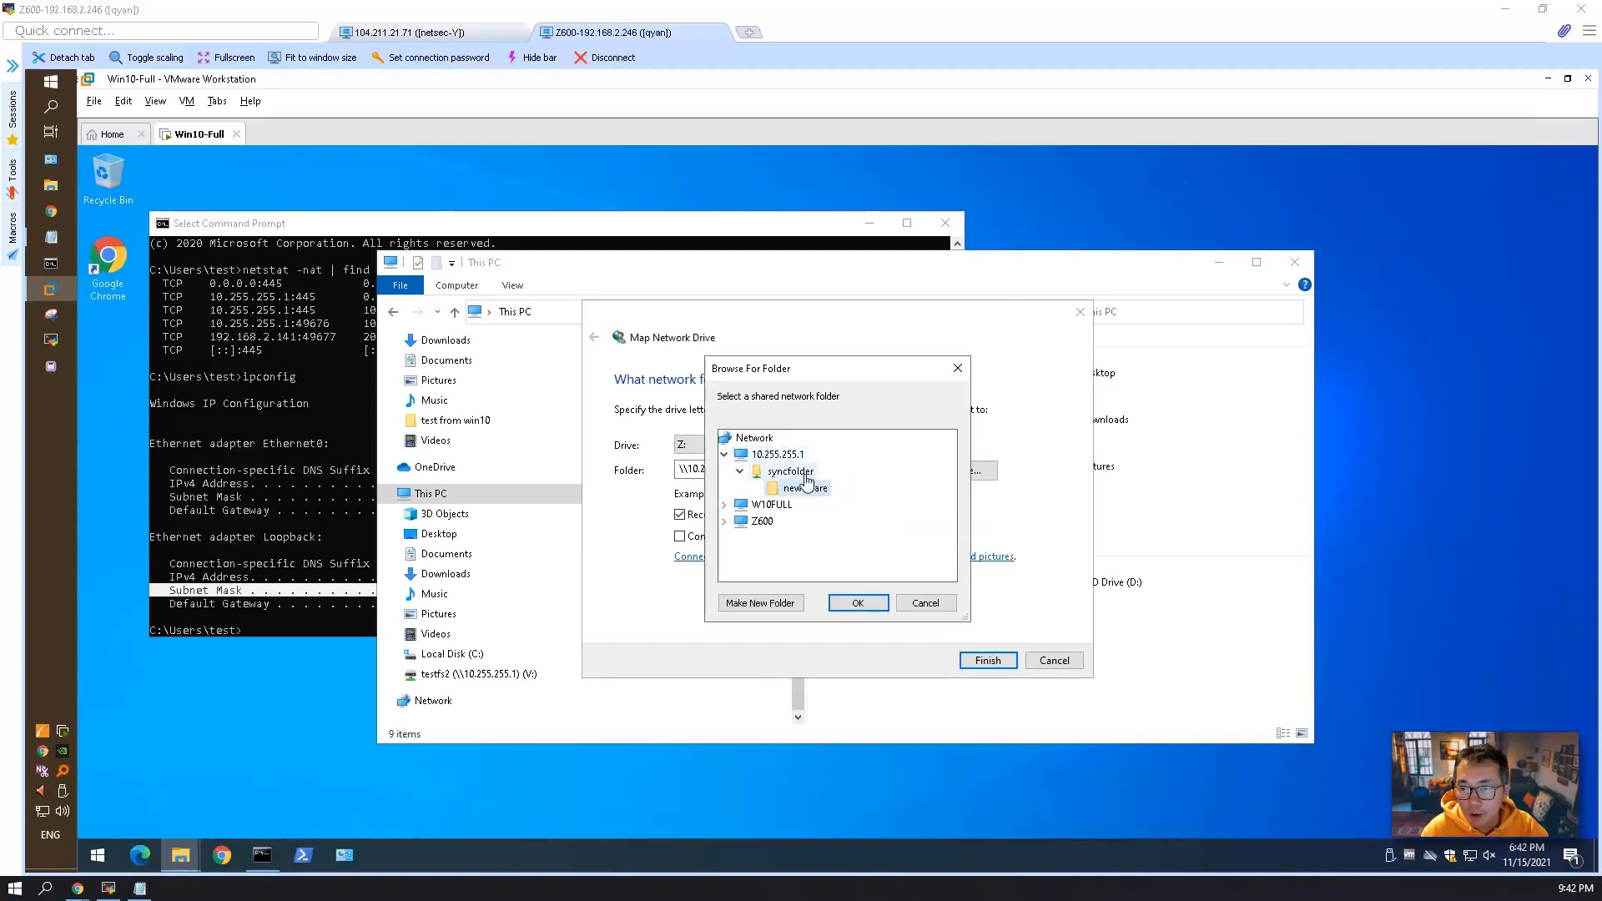
{"action": "left_click", "coordinate": [858, 603]}
{"action": "left_click", "coordinate": [972, 659]}
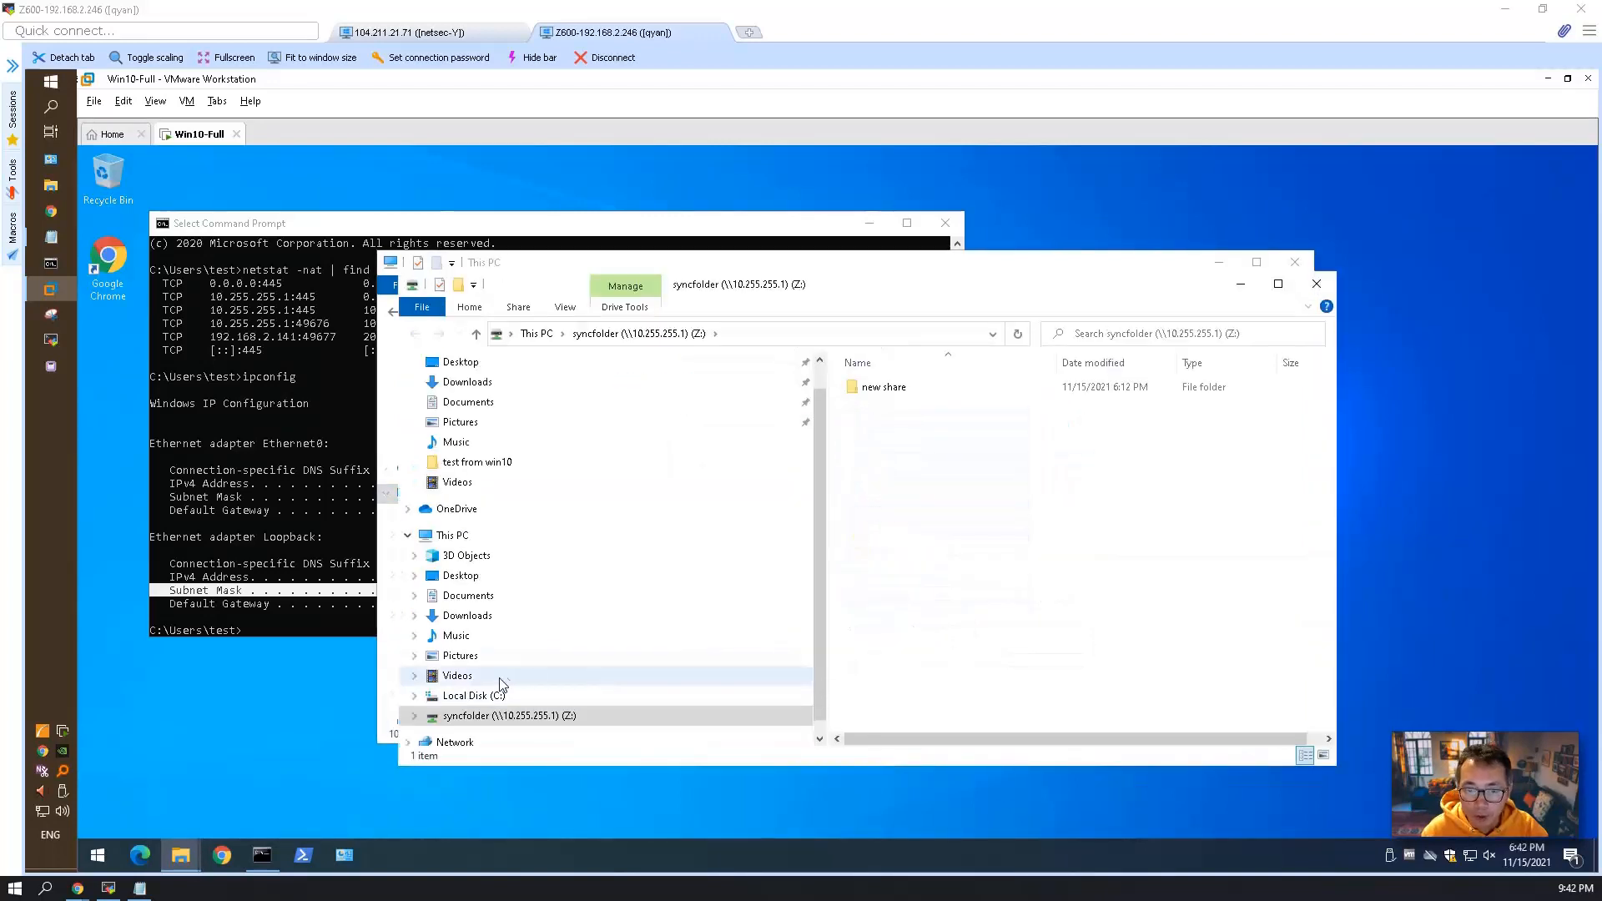